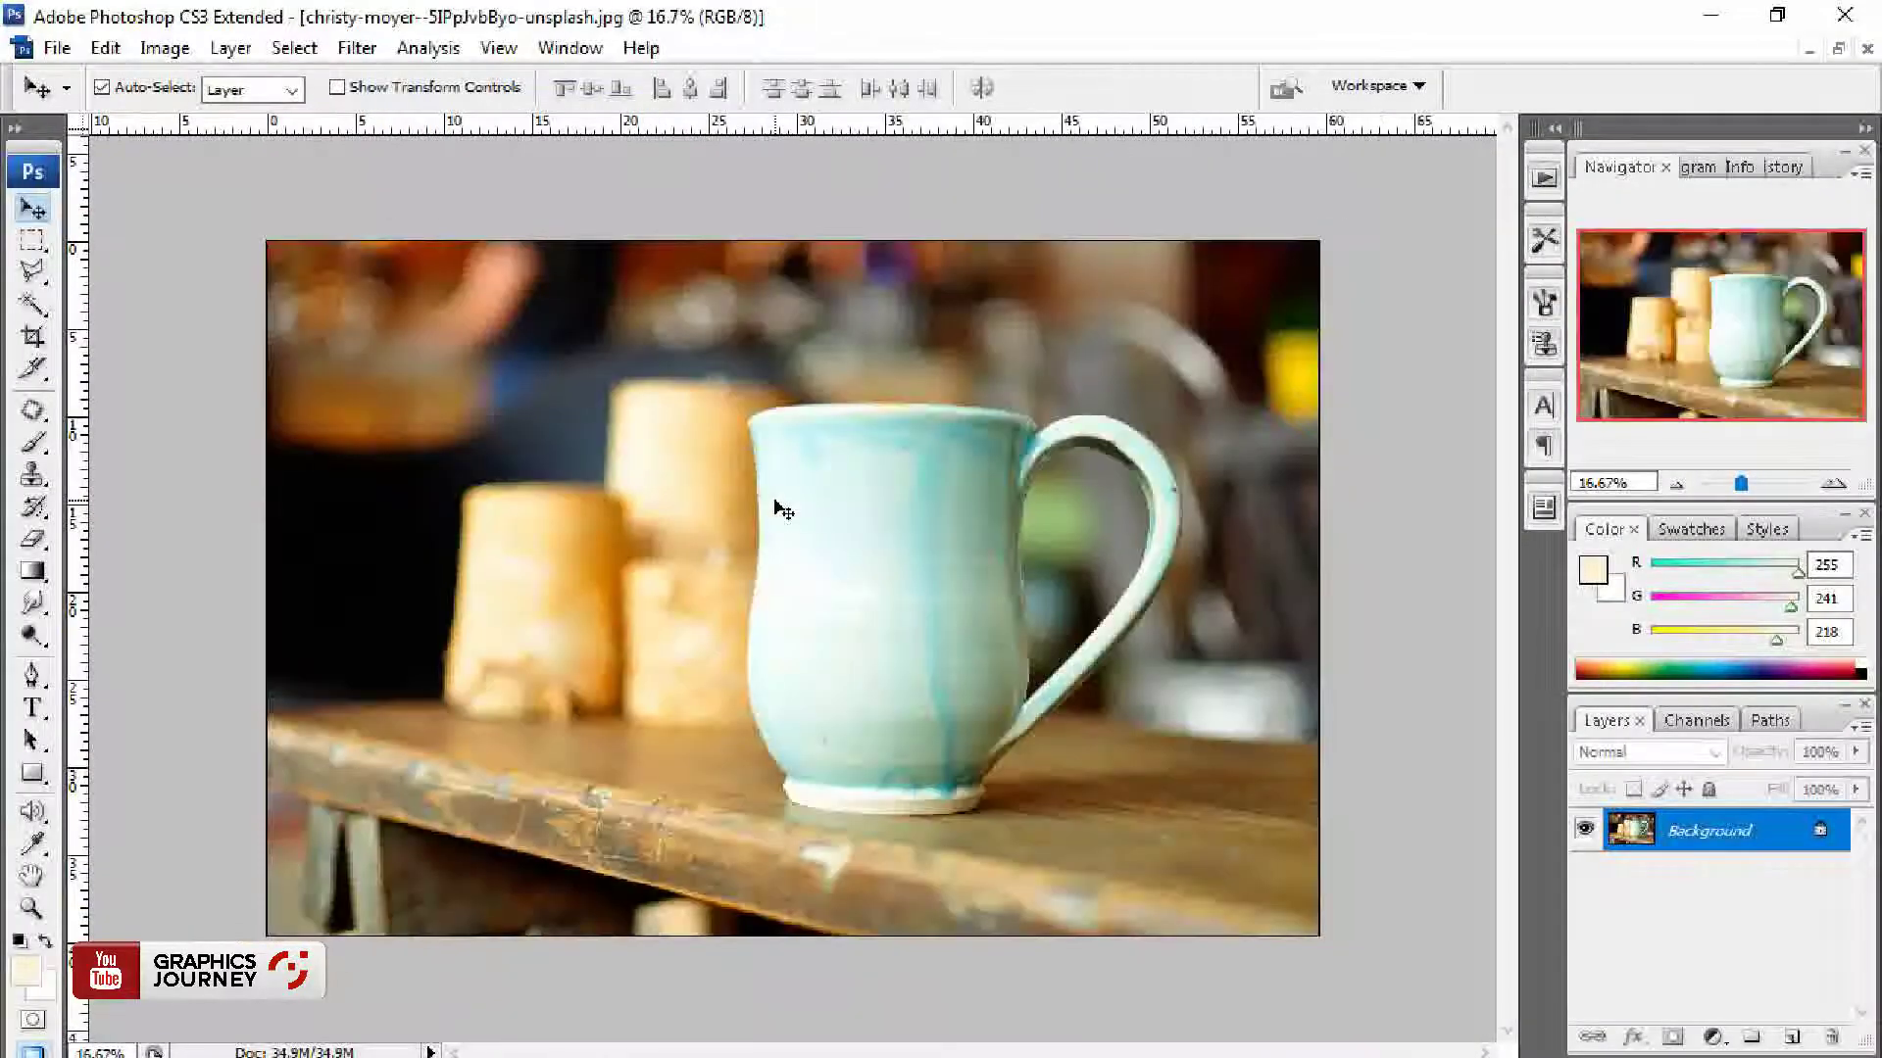
Step: Copy the pale blue mug from the café photo and paste it into the desert scene
key("m")
key("v")
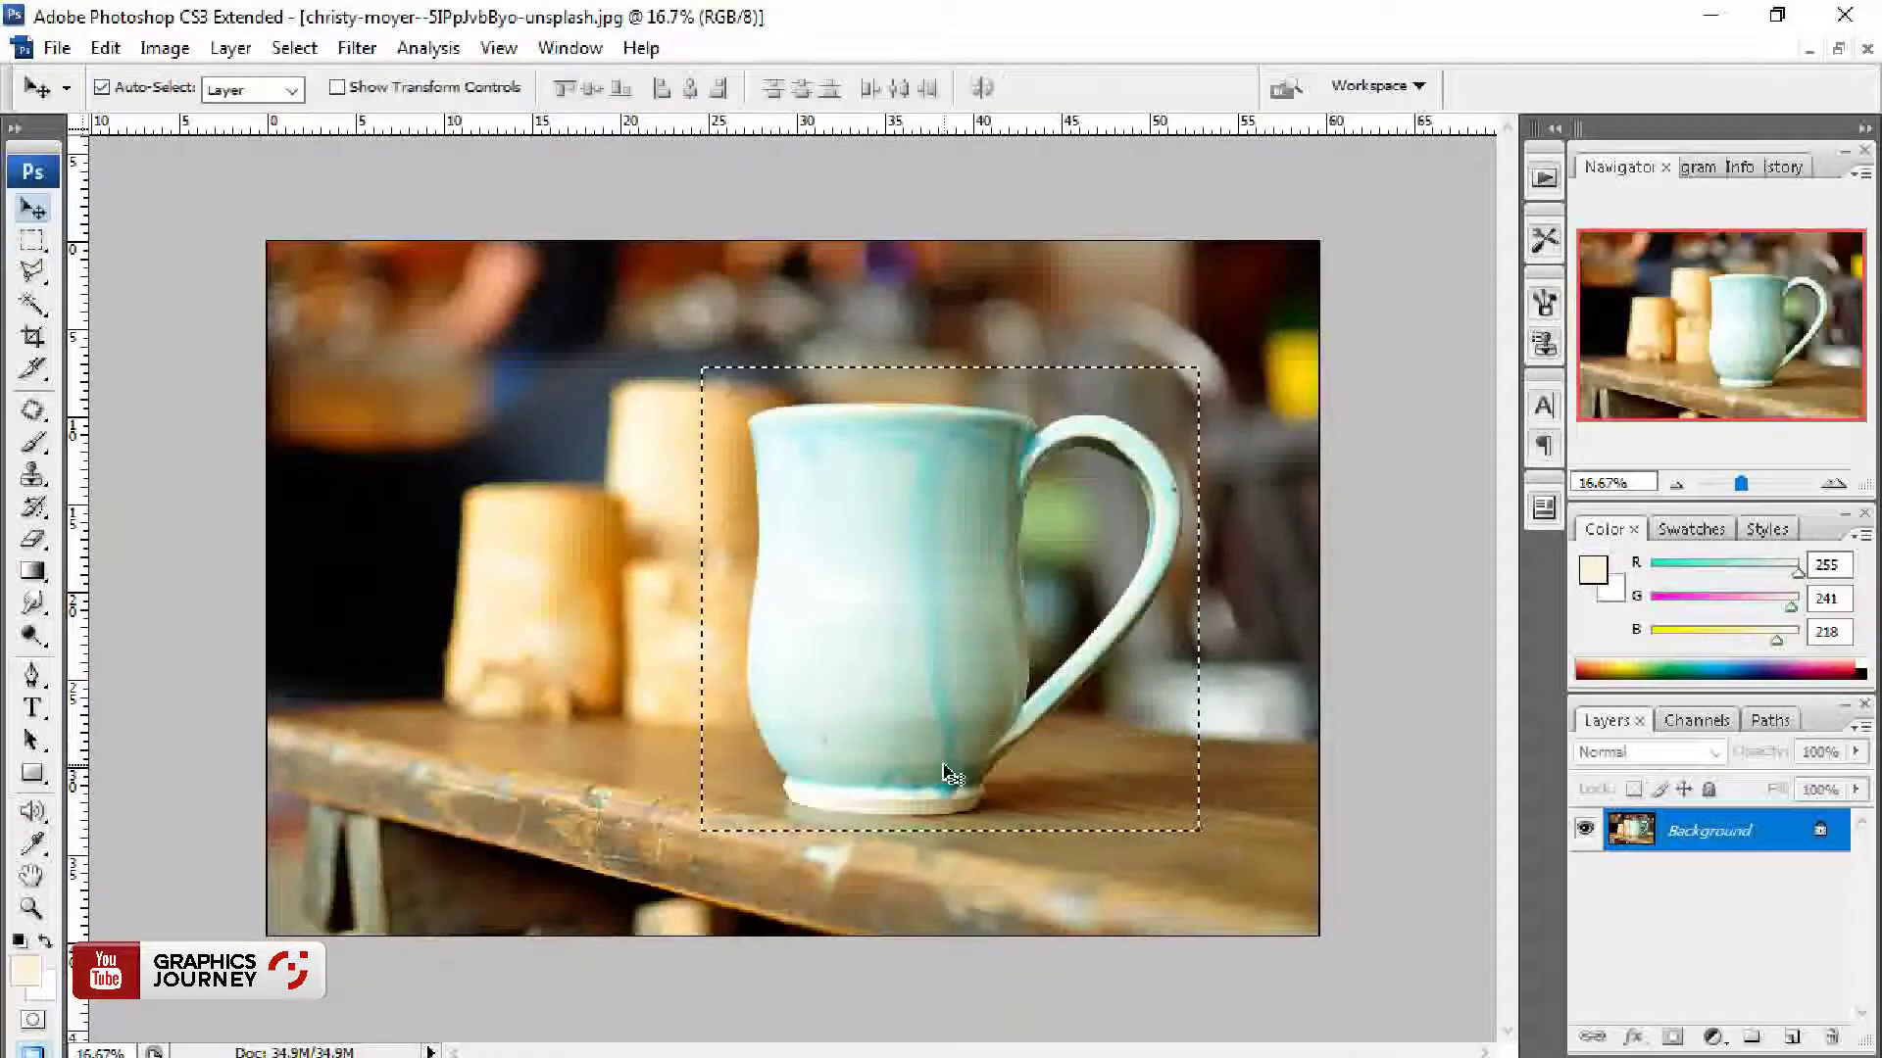
key("ctrl+c")
key("ctrl+Tab")
key("ctrl+v")
Step: Rotate the pasted mug to -180° and flip it vertically so it sits upside down
key("ctrl+t")
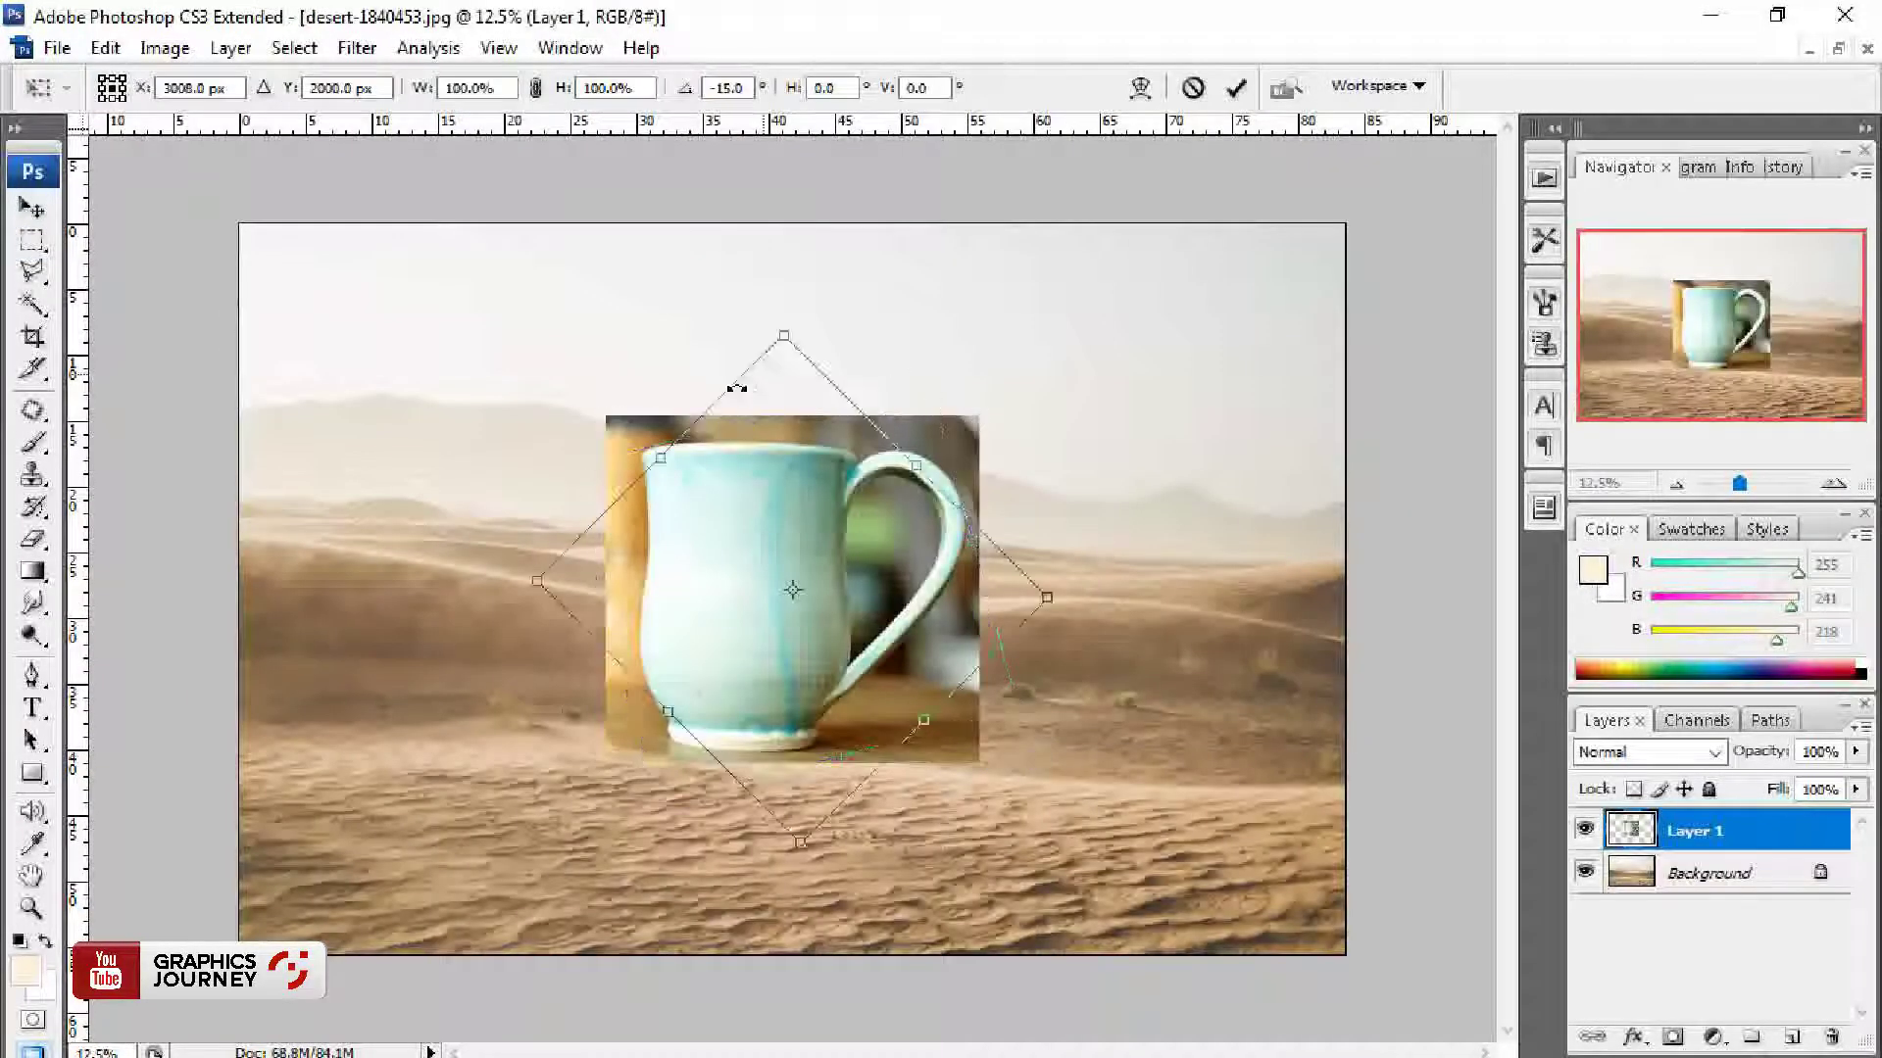
left_click_drag(1036, 753, 548, 424)
right_click(870, 510)
left_click(922, 878)
key("Return")
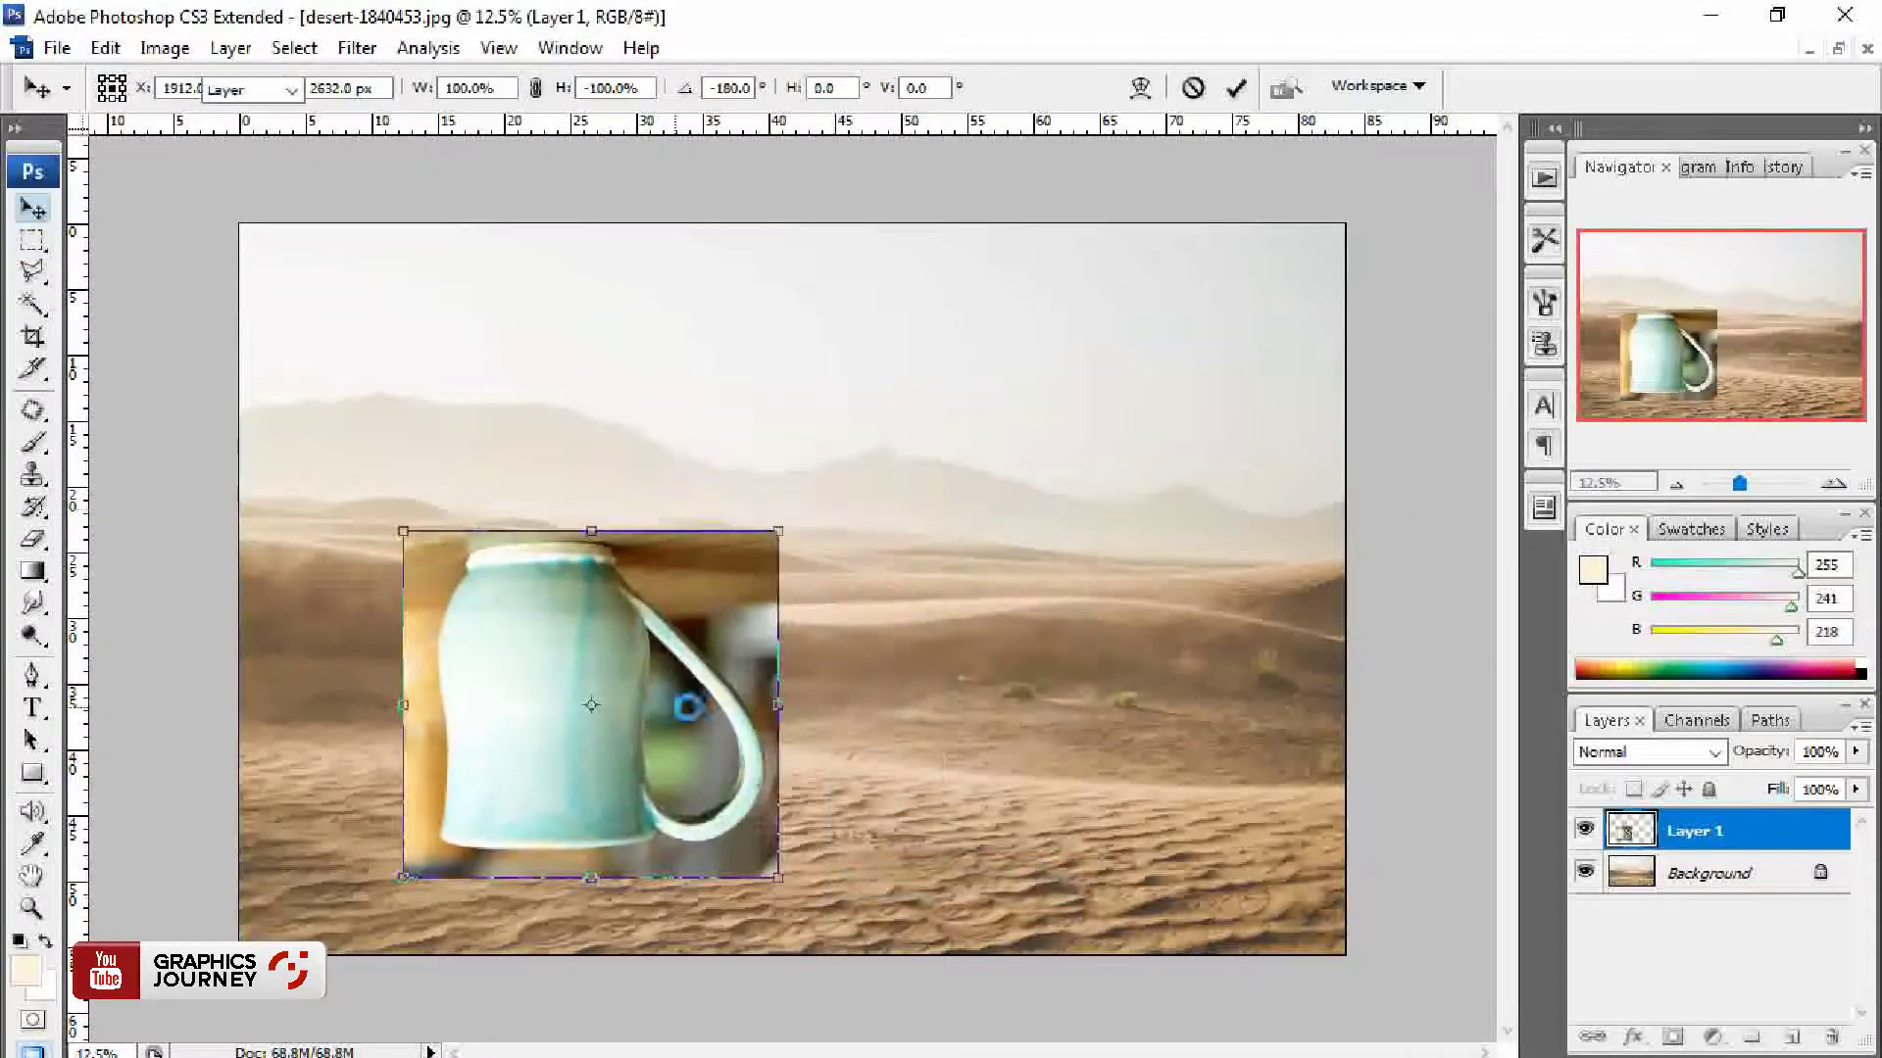
scroll(584, 625, "up", 3)
Step: Trace the inside of the handle with the Pen and delete the background there
key("p")
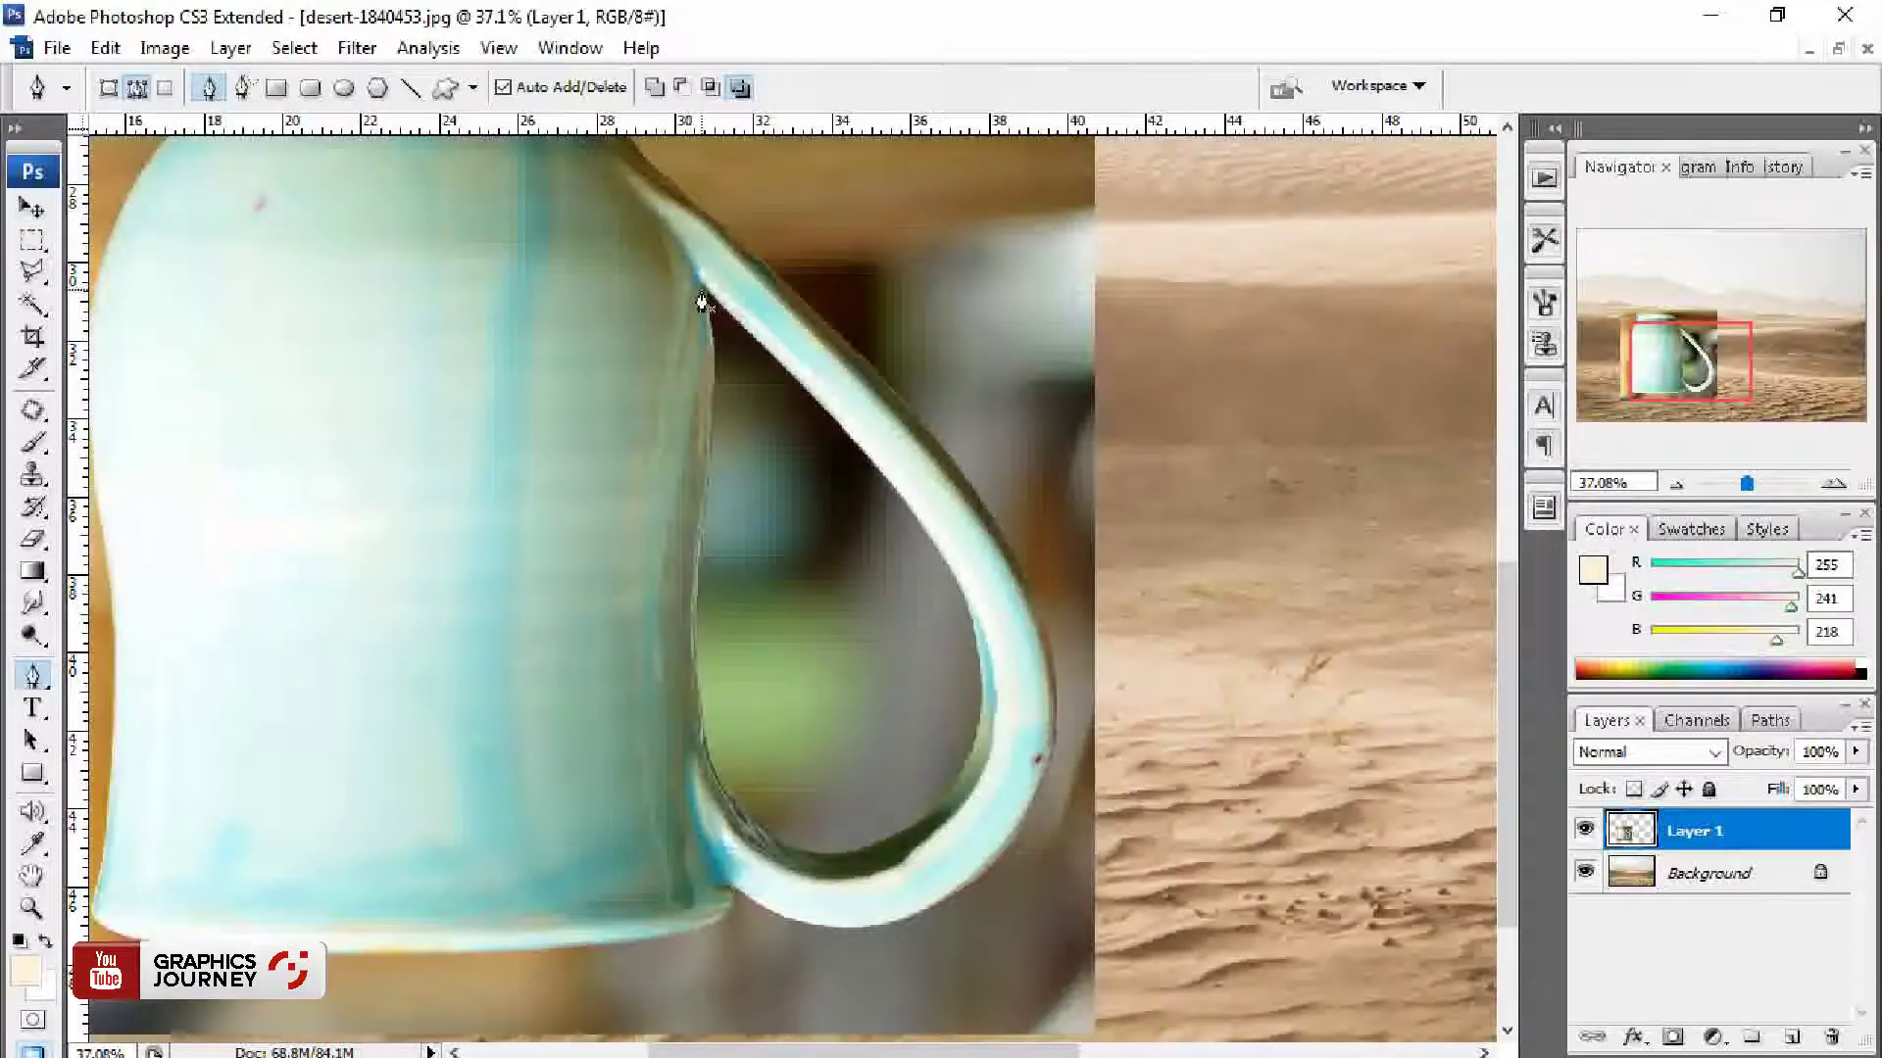
mouse_move(953, 585)
left_mouse_down()
mouse_move(1016, 684)
mouse_move(1075, 554)
left_mouse_up()
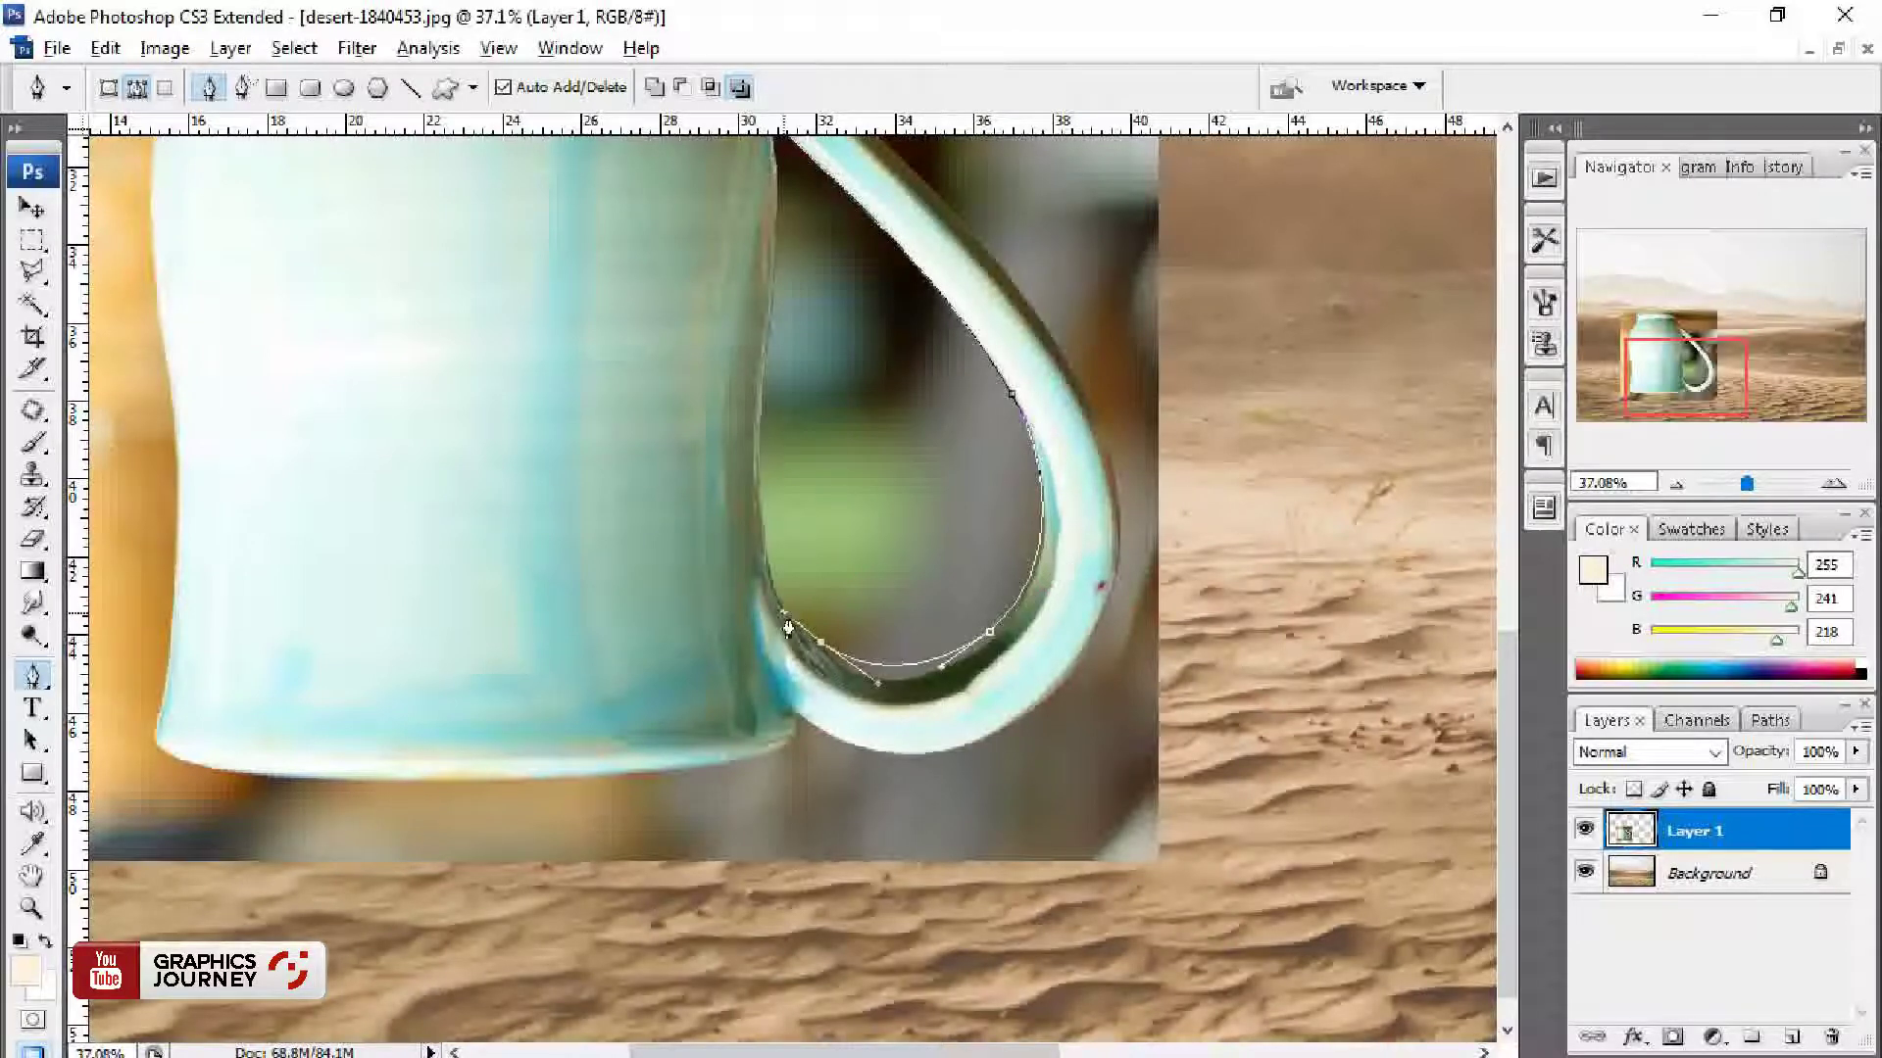
left_click_drag(758, 461, 772, 507)
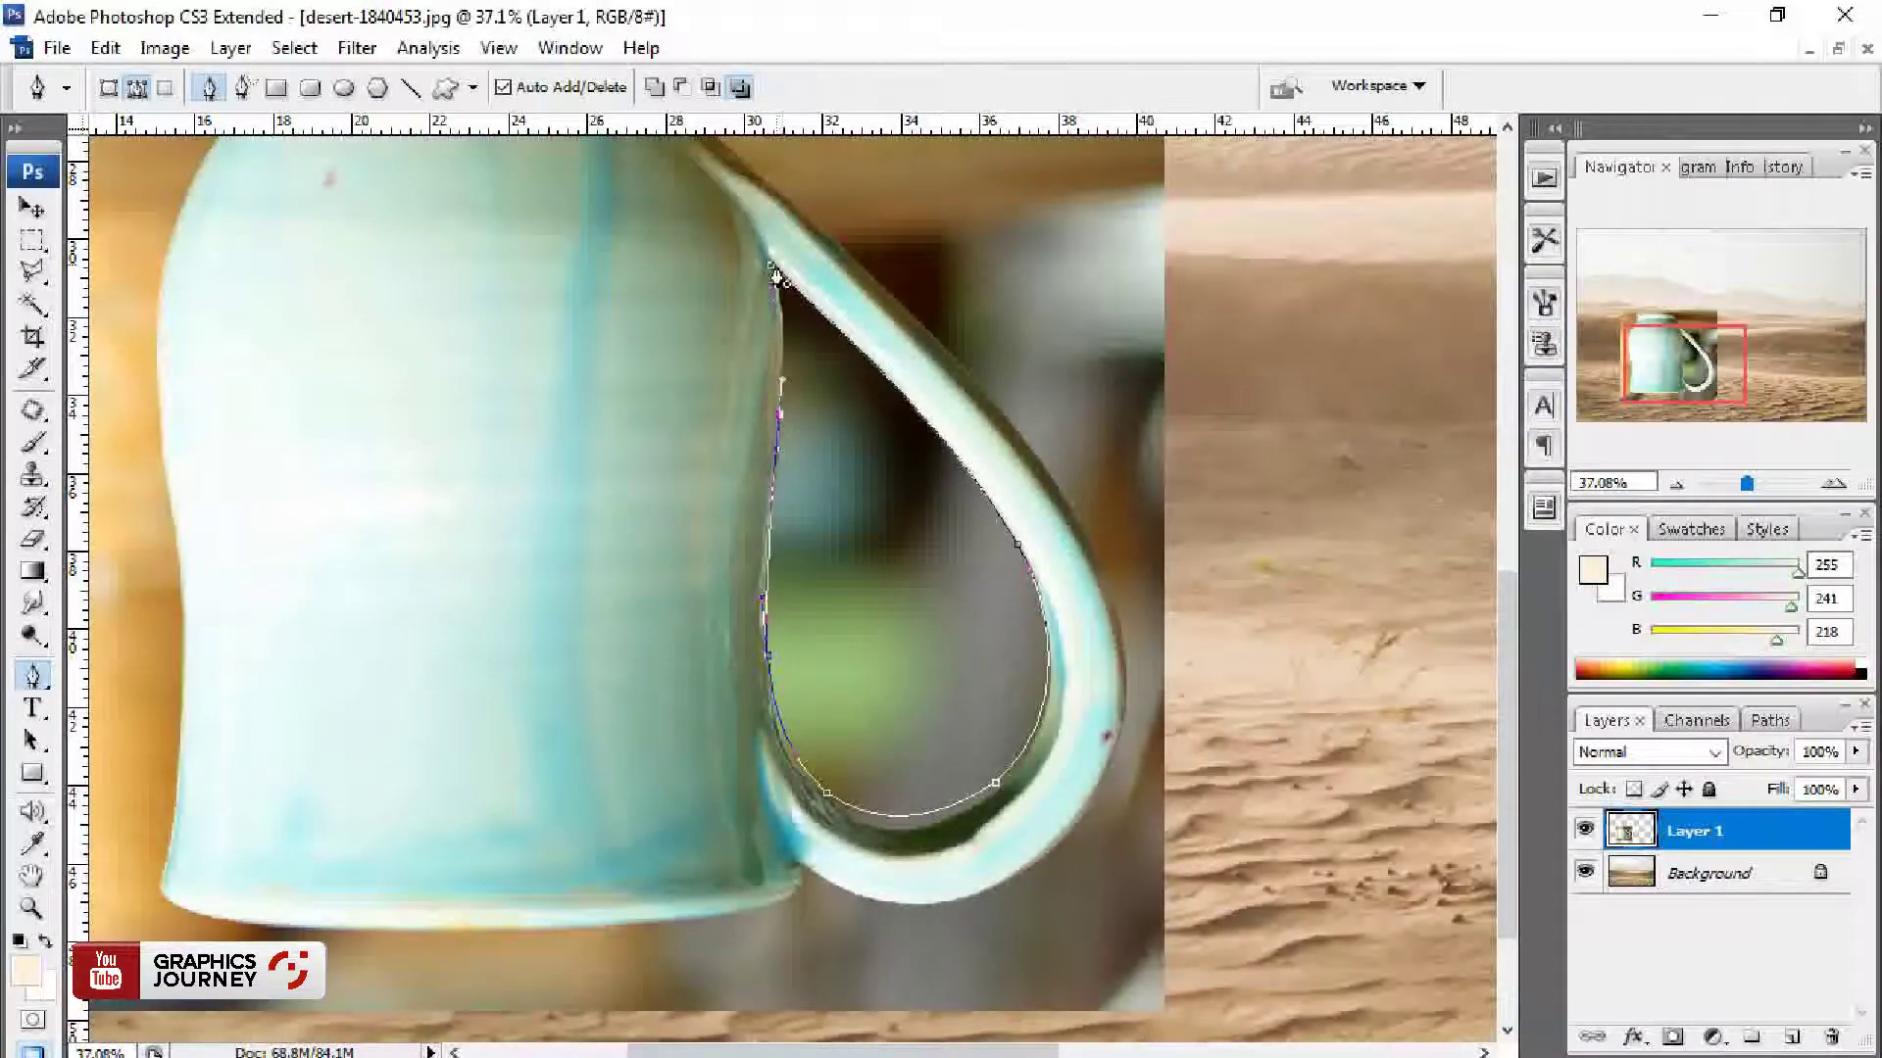
key("ctrl+Return")
key("Delete")
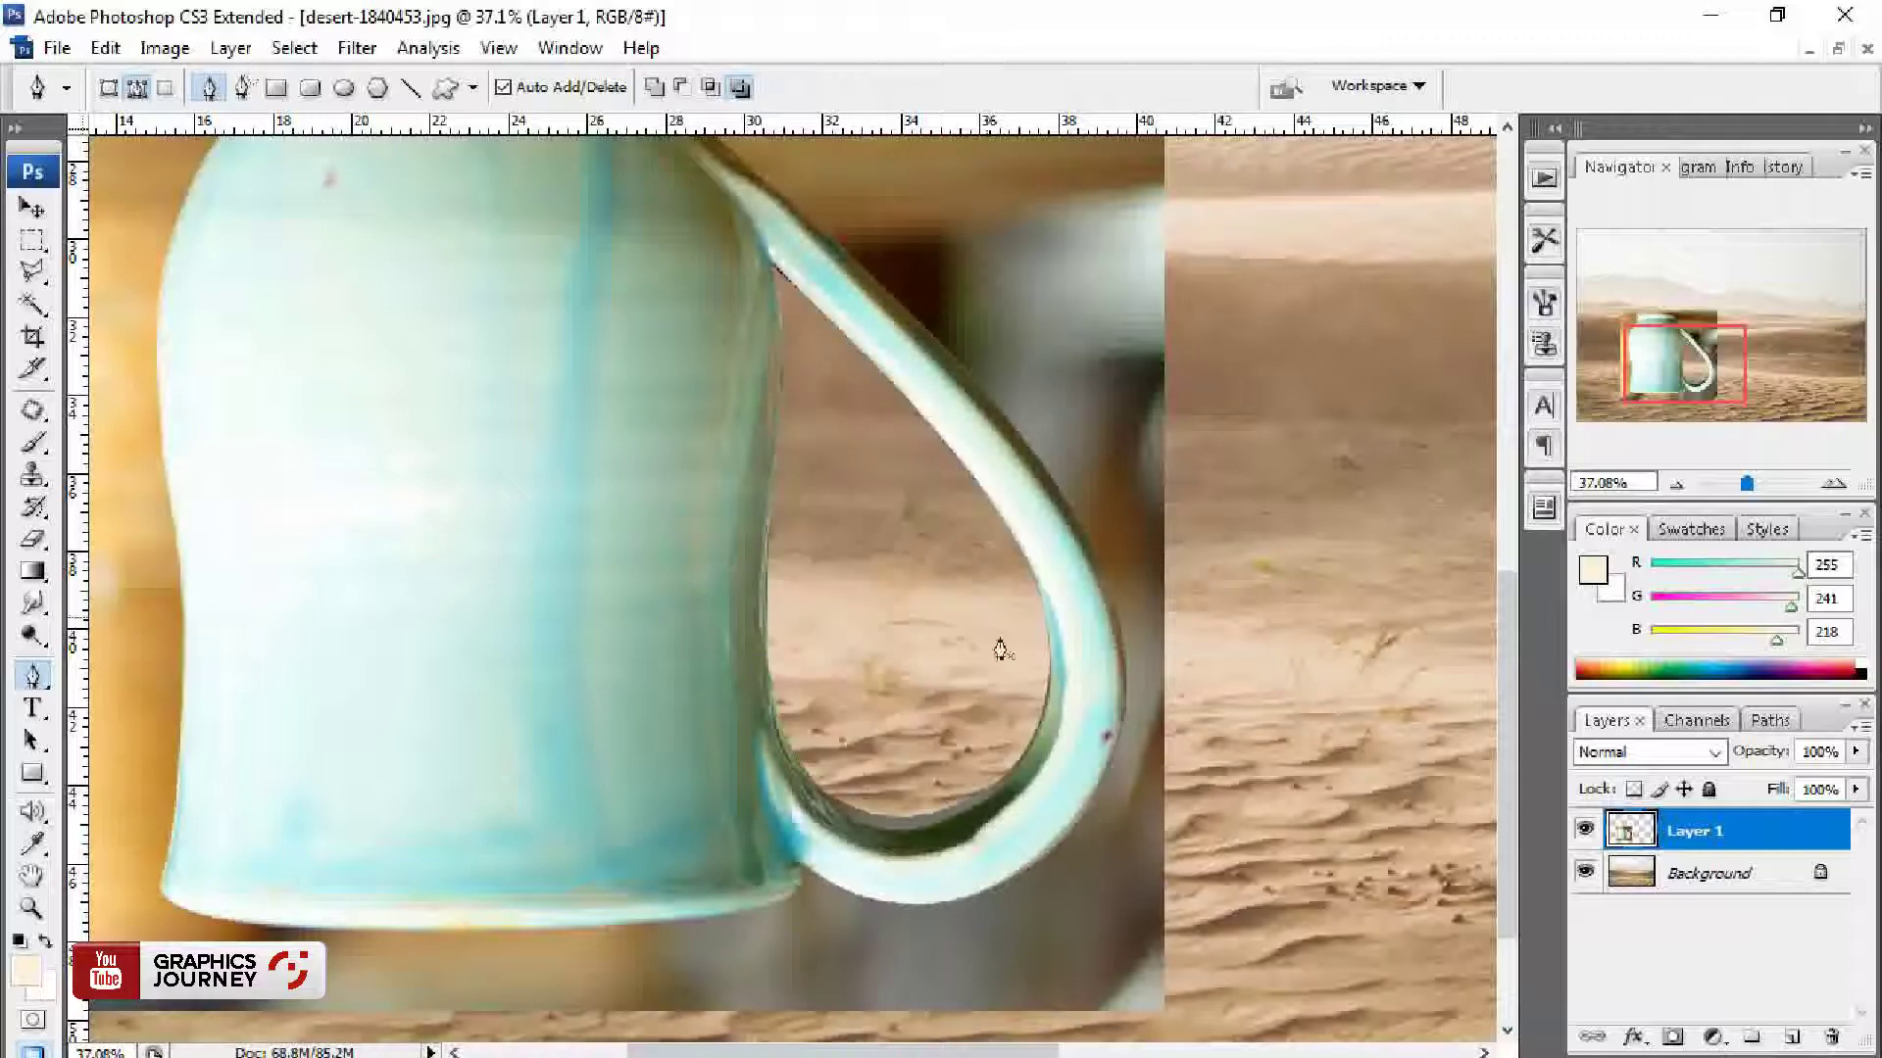
scroll(1015, 617, "down", 3)
Step: Trace the mug outline from under the handle, along its outer edge and across the rim
left_click_drag(909, 581, 676, 407)
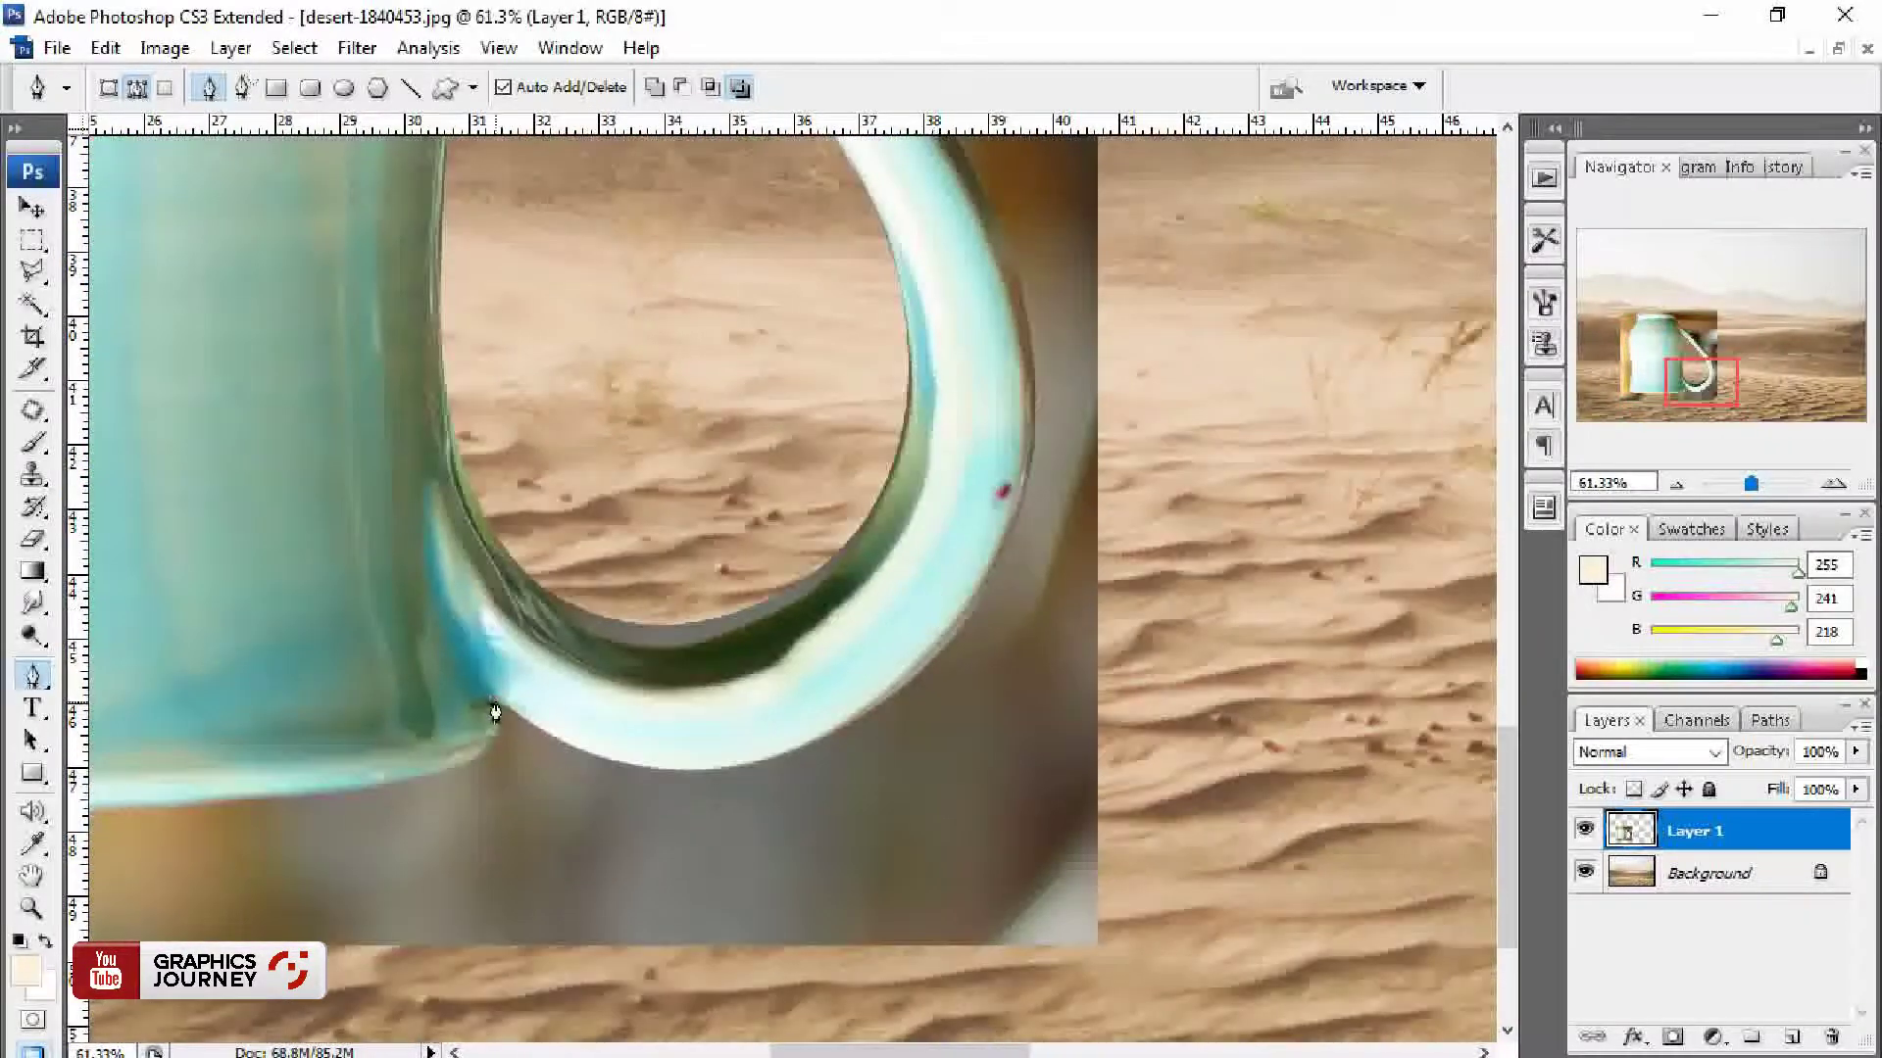
left_click_drag(803, 746, 965, 672)
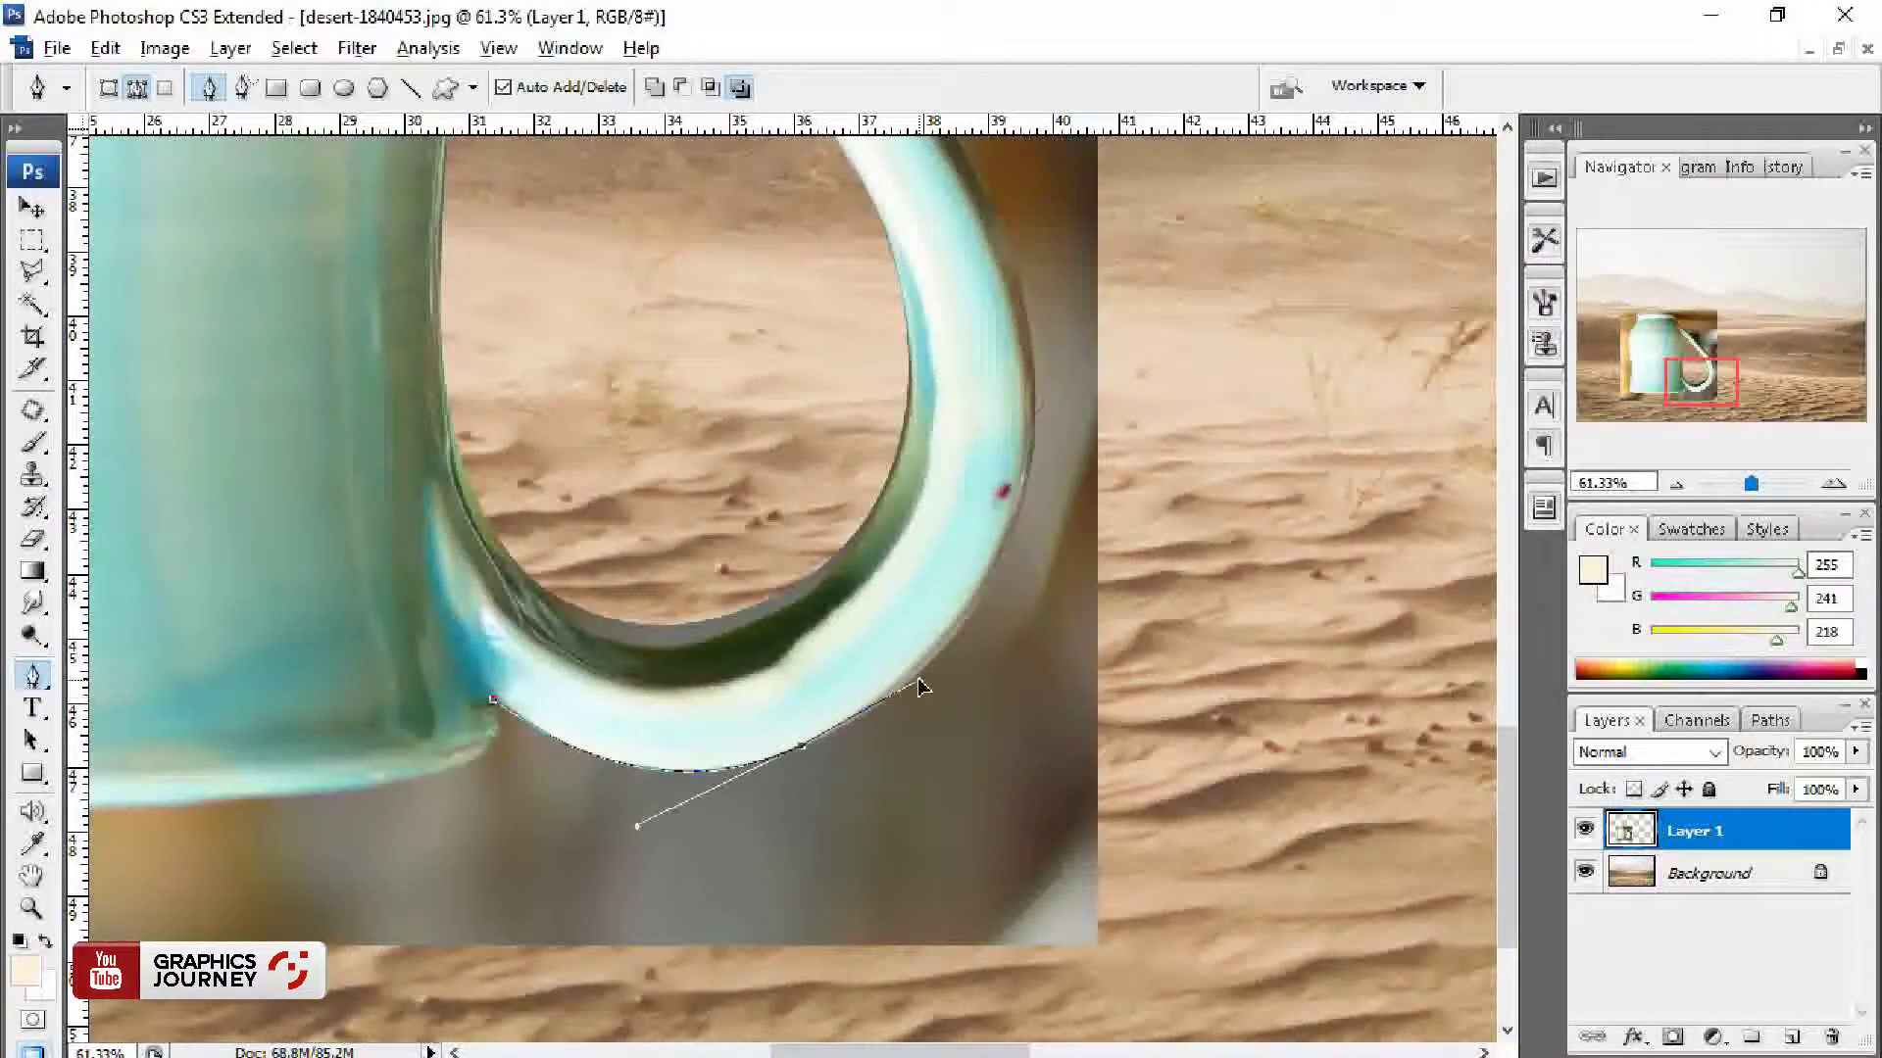
scroll(894, 700, "up", 3)
mouse_move(1002, 595)
left_mouse_down()
mouse_move(1000, 495)
mouse_move(1151, 1039)
left_mouse_up()
left_click_drag(872, 542, 674, 336)
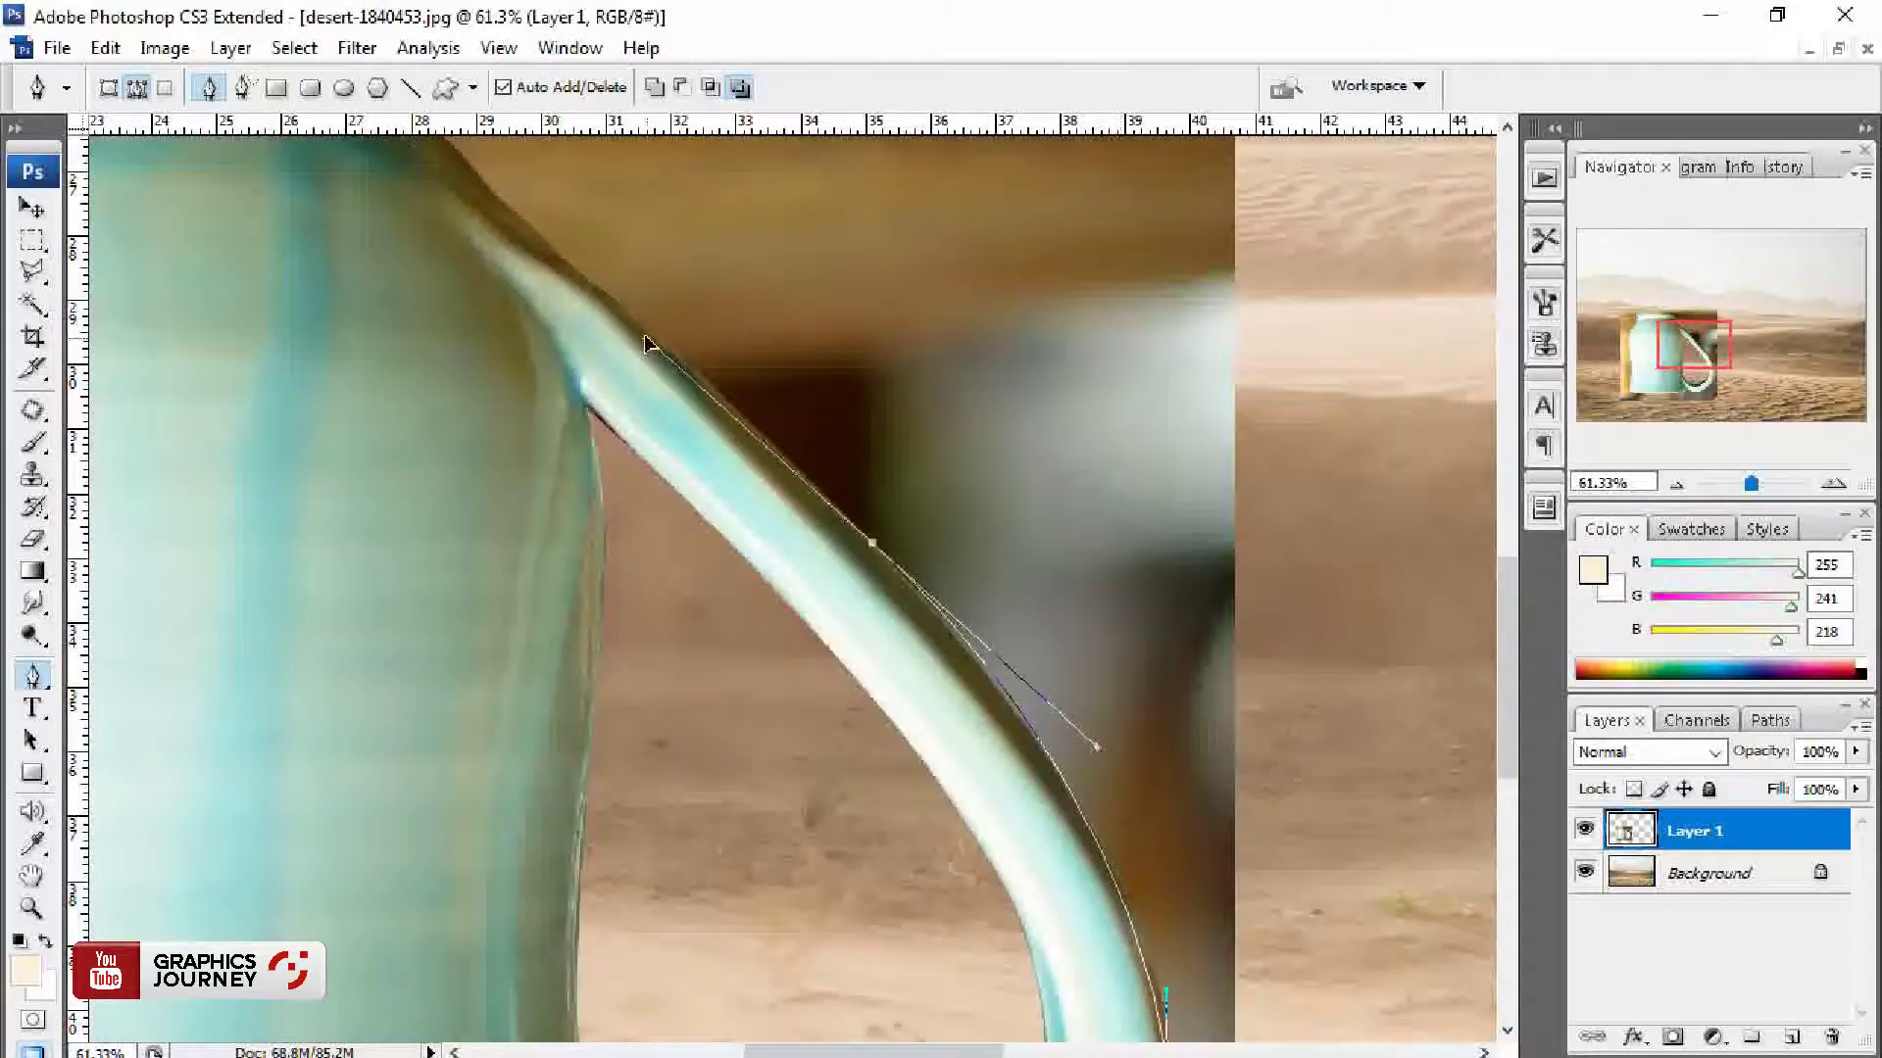
left_click_drag(733, 413, 956, 894)
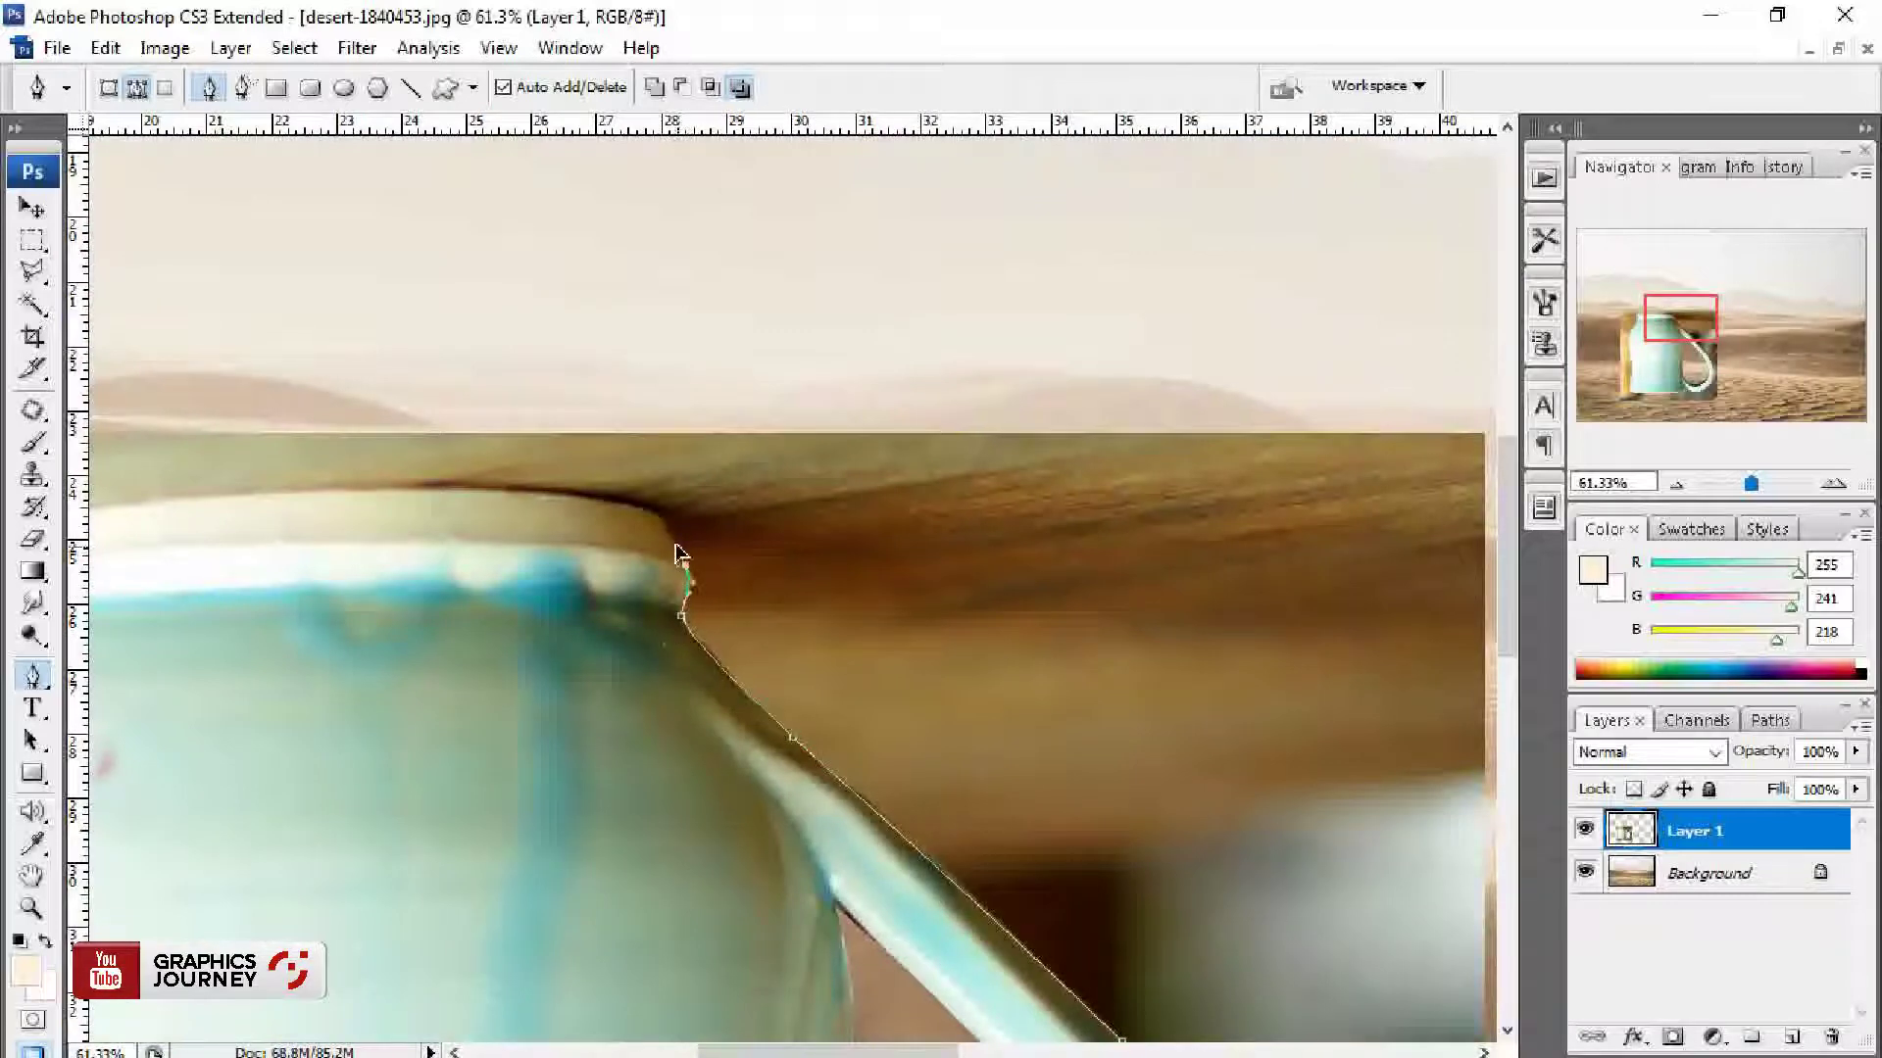
left_click_drag(607, 514, 990, 579)
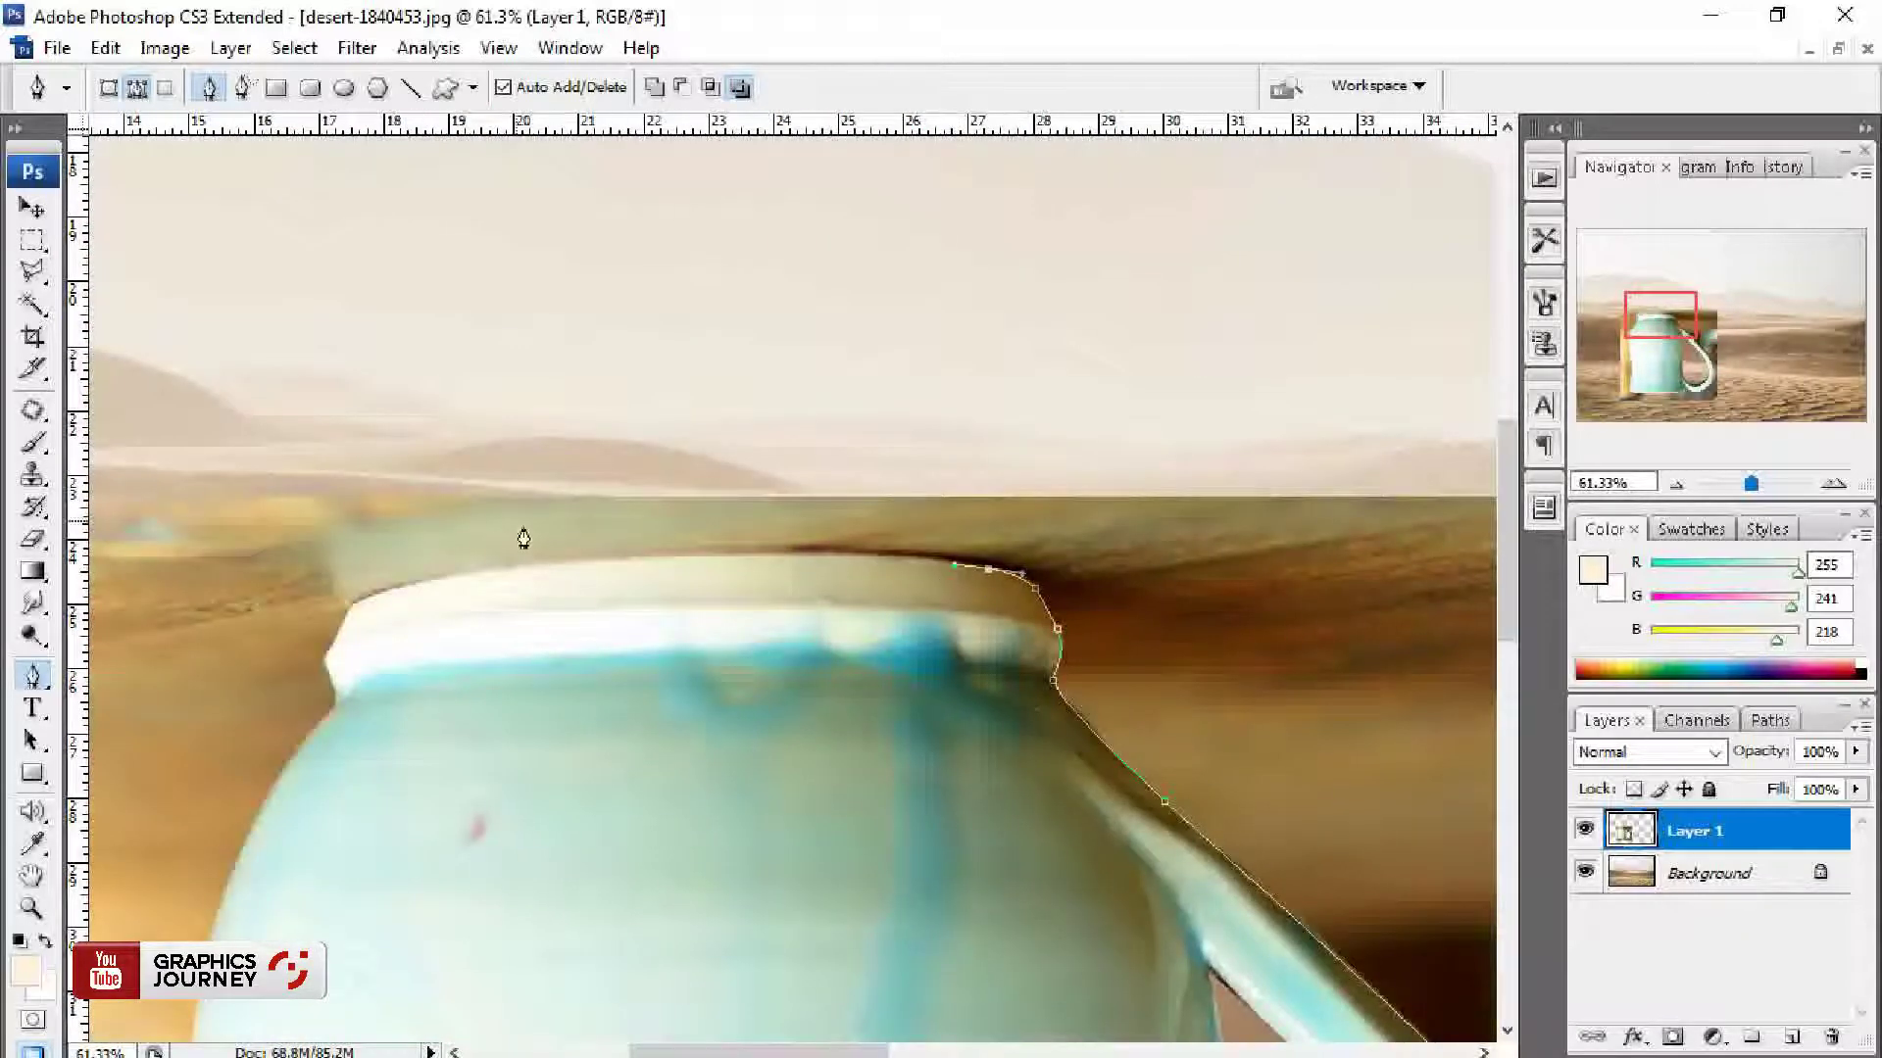
left_click_drag(374, 593, 247, 625)
left_click_drag(511, 565, 609, 533)
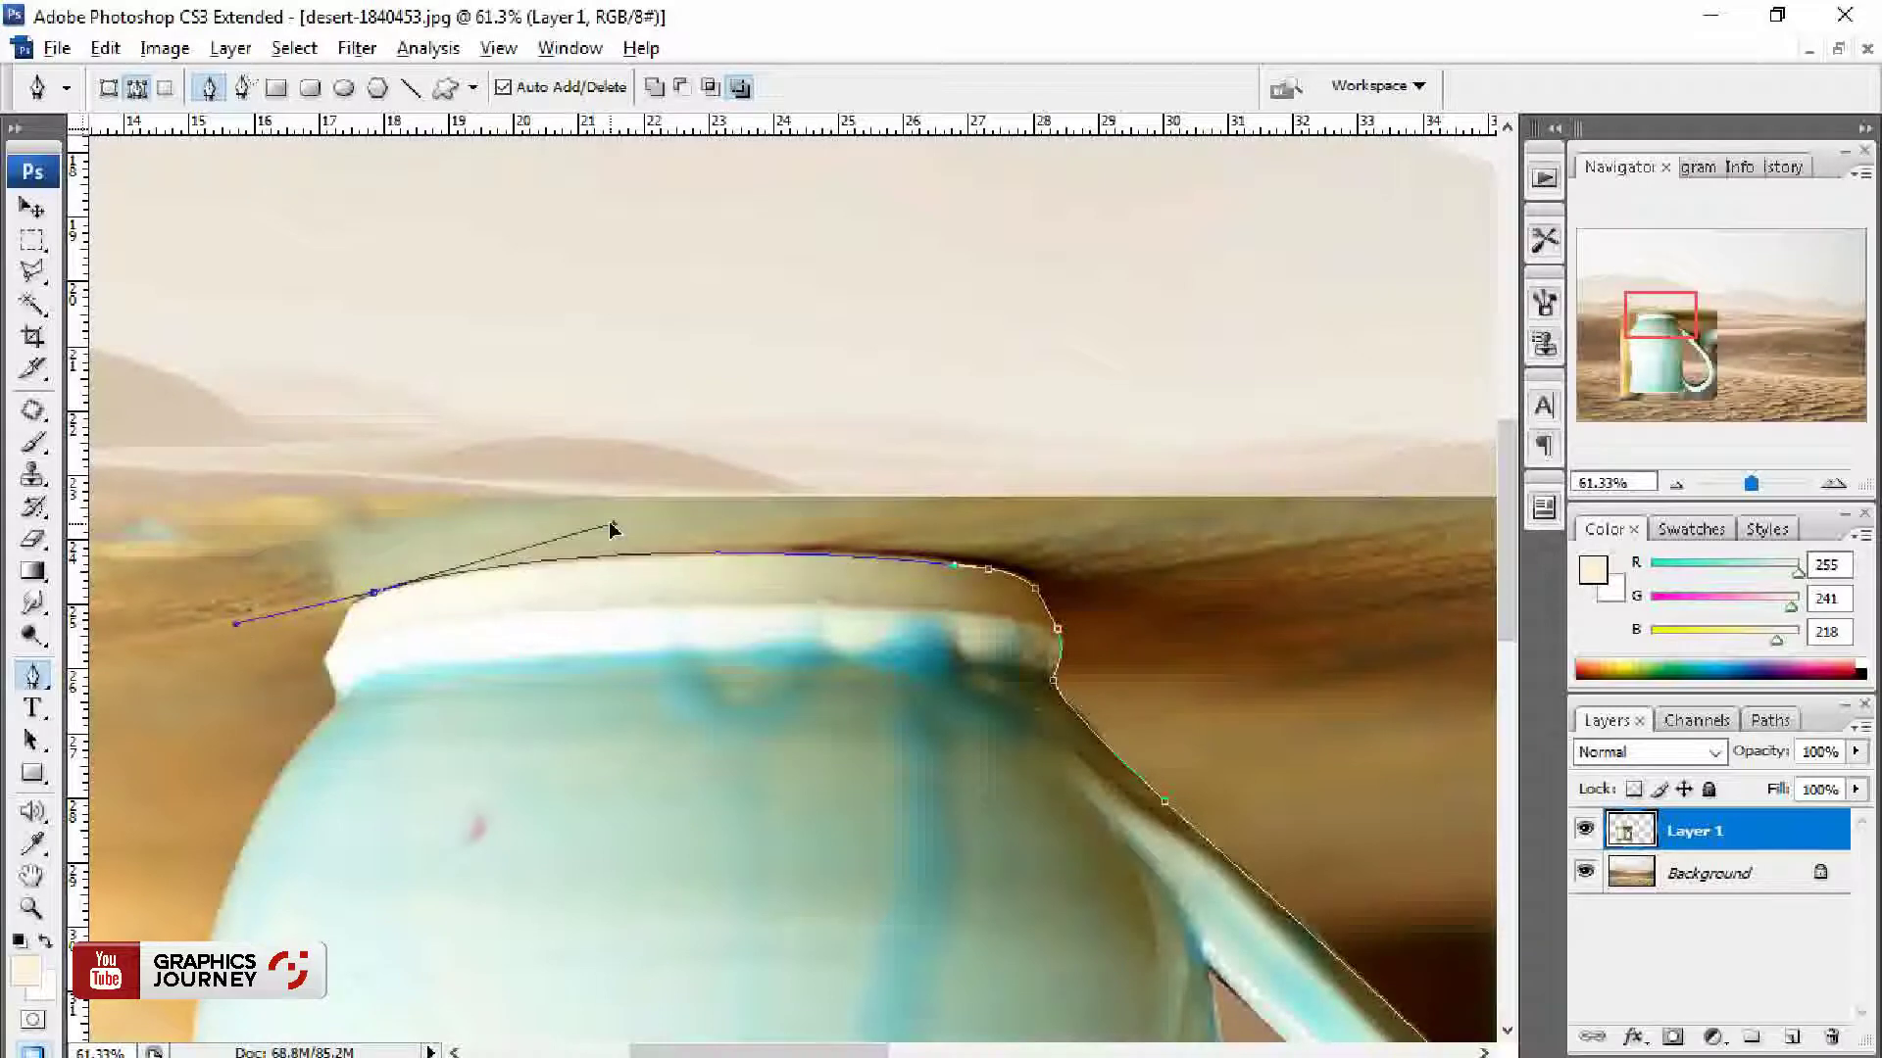
Step: Continue the path down the mug's left side and bottom, close it, and load it as a selection
left_click_drag(432, 592, 623, 448)
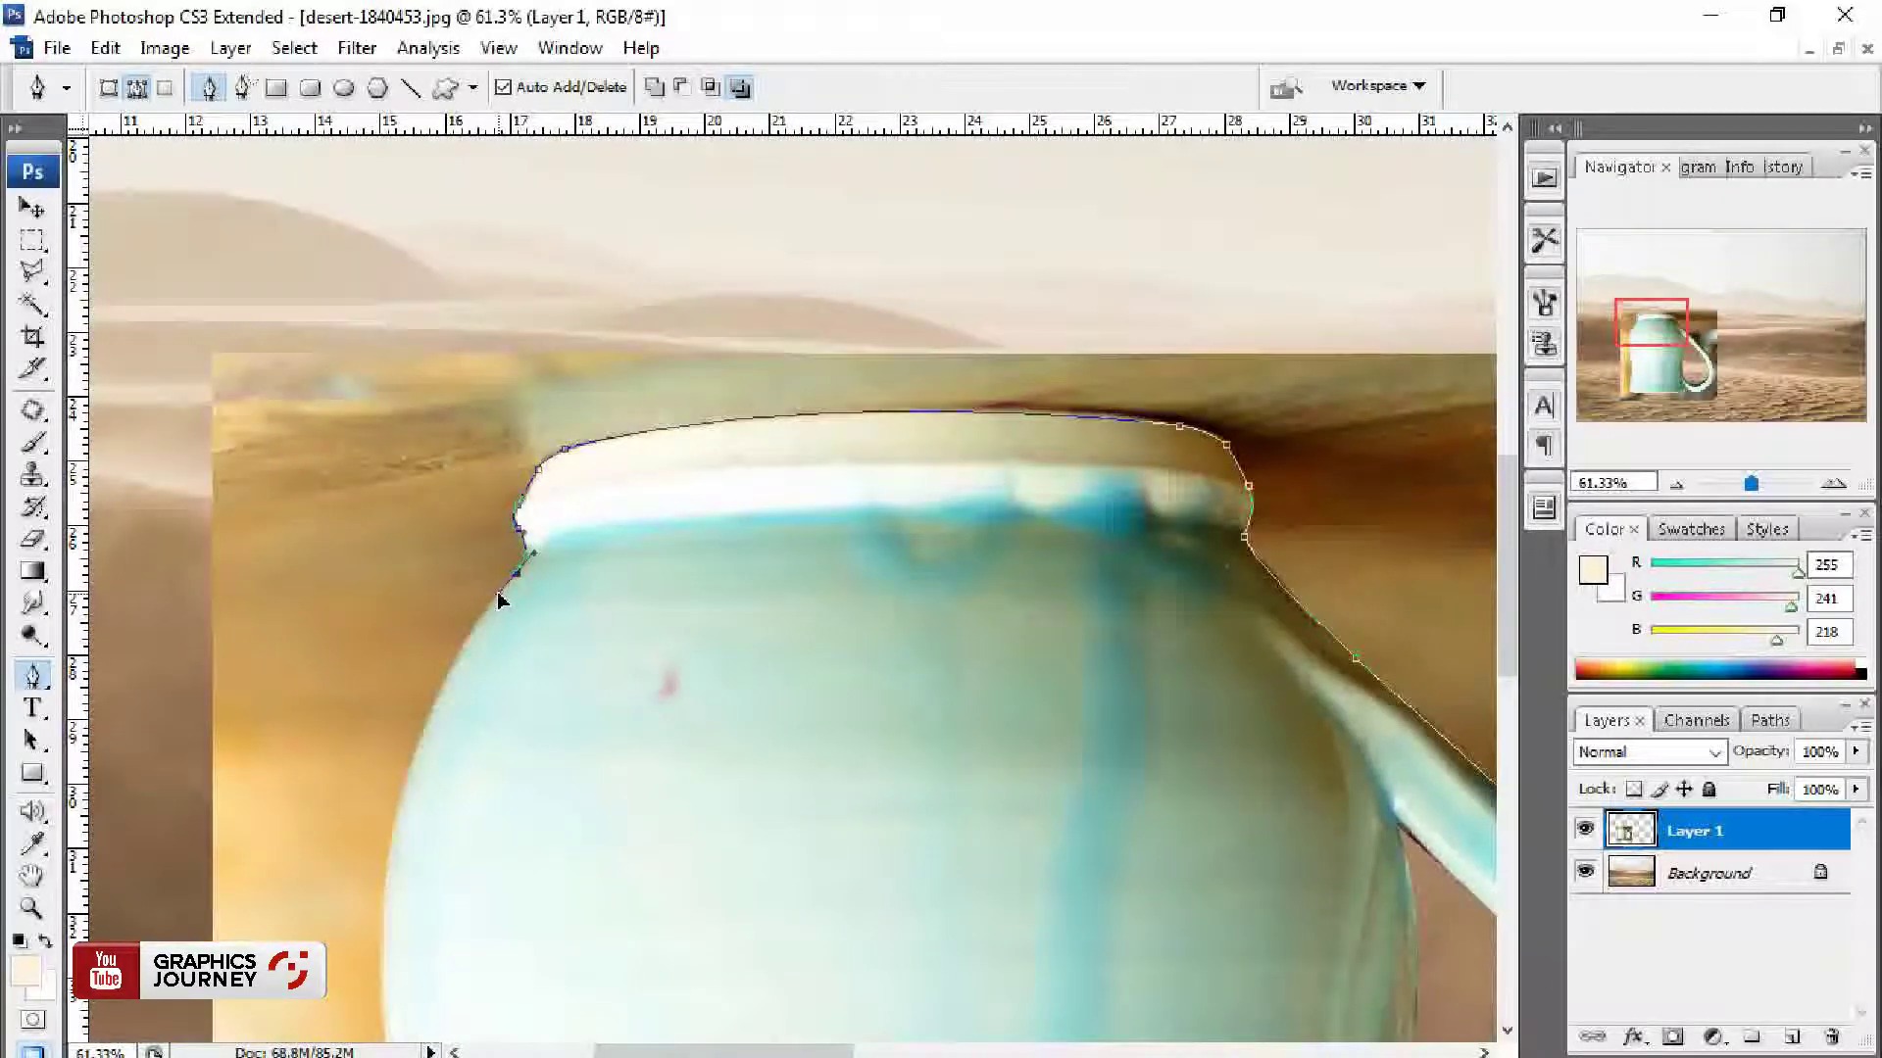
key("ctrl+minus")
left_click_drag(562, 471, 535, 264)
left_click_drag(673, 550, 679, 715)
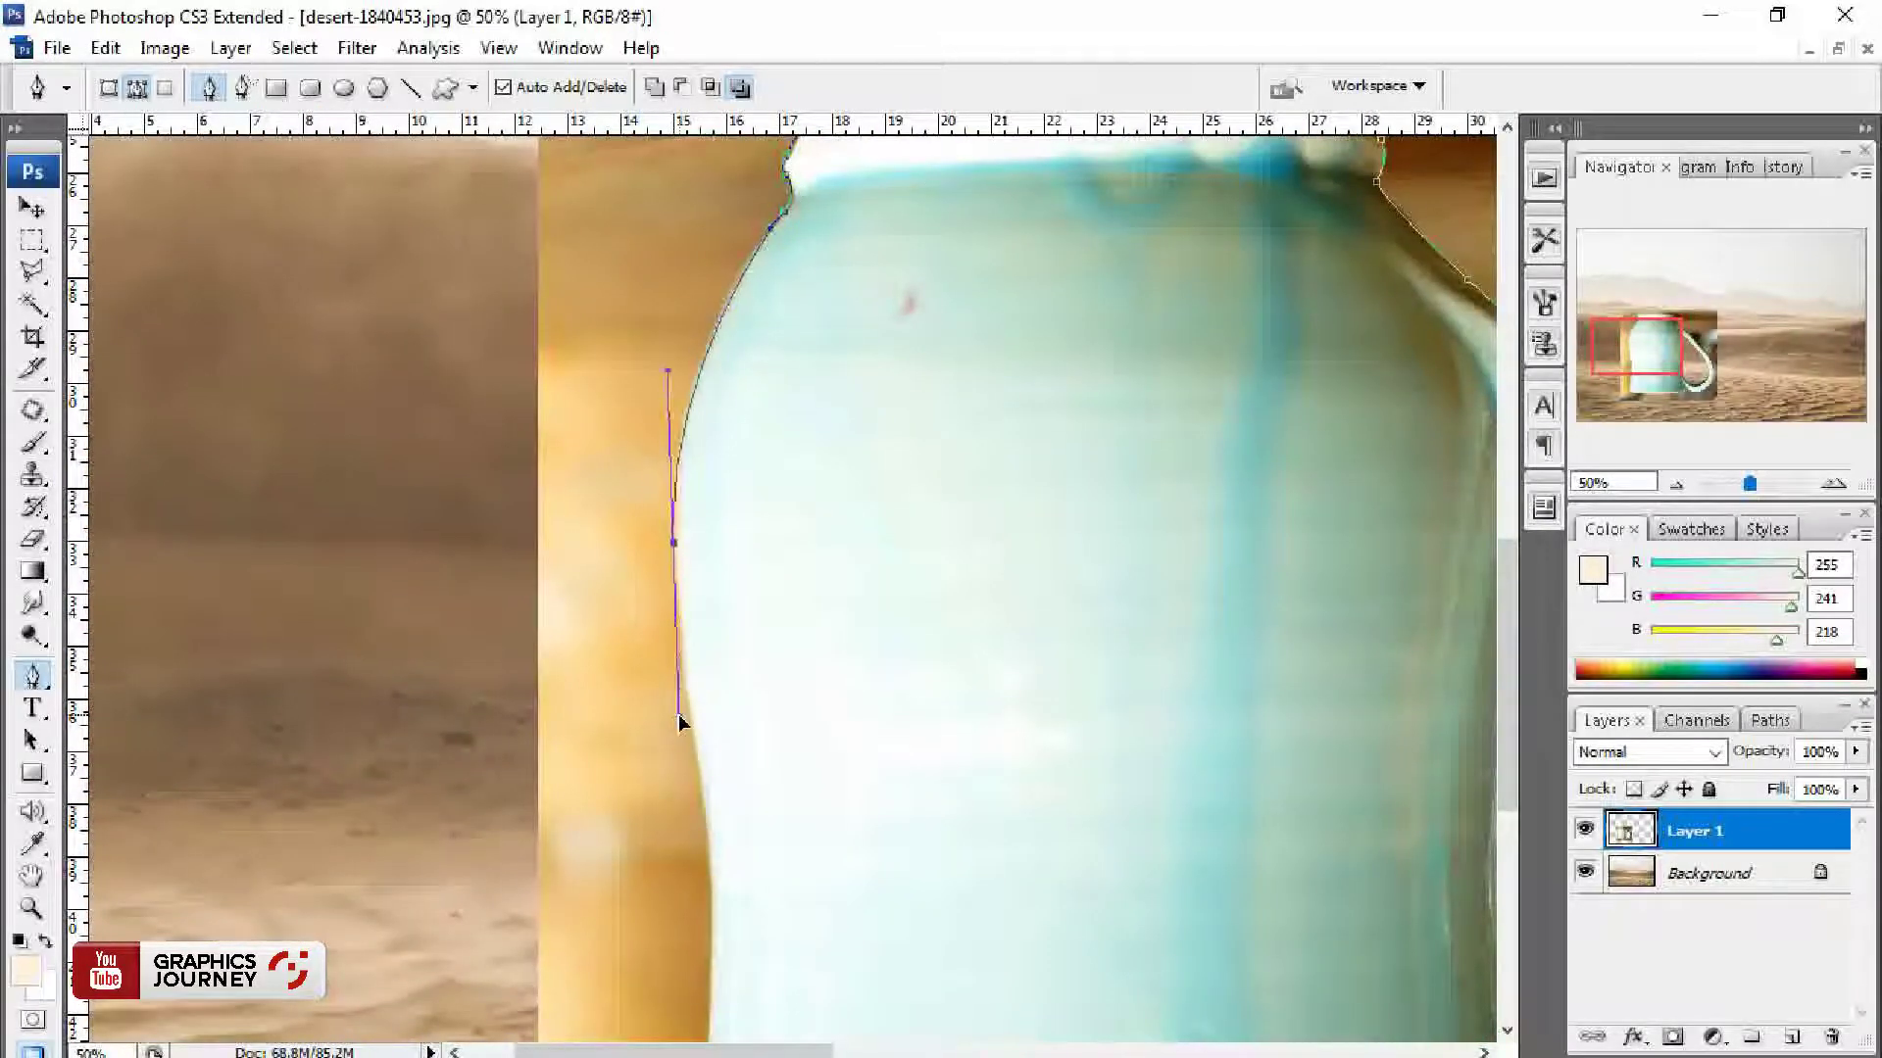
scroll(703, 599, "down", 5)
left_click_drag(700, 613, 672, 804)
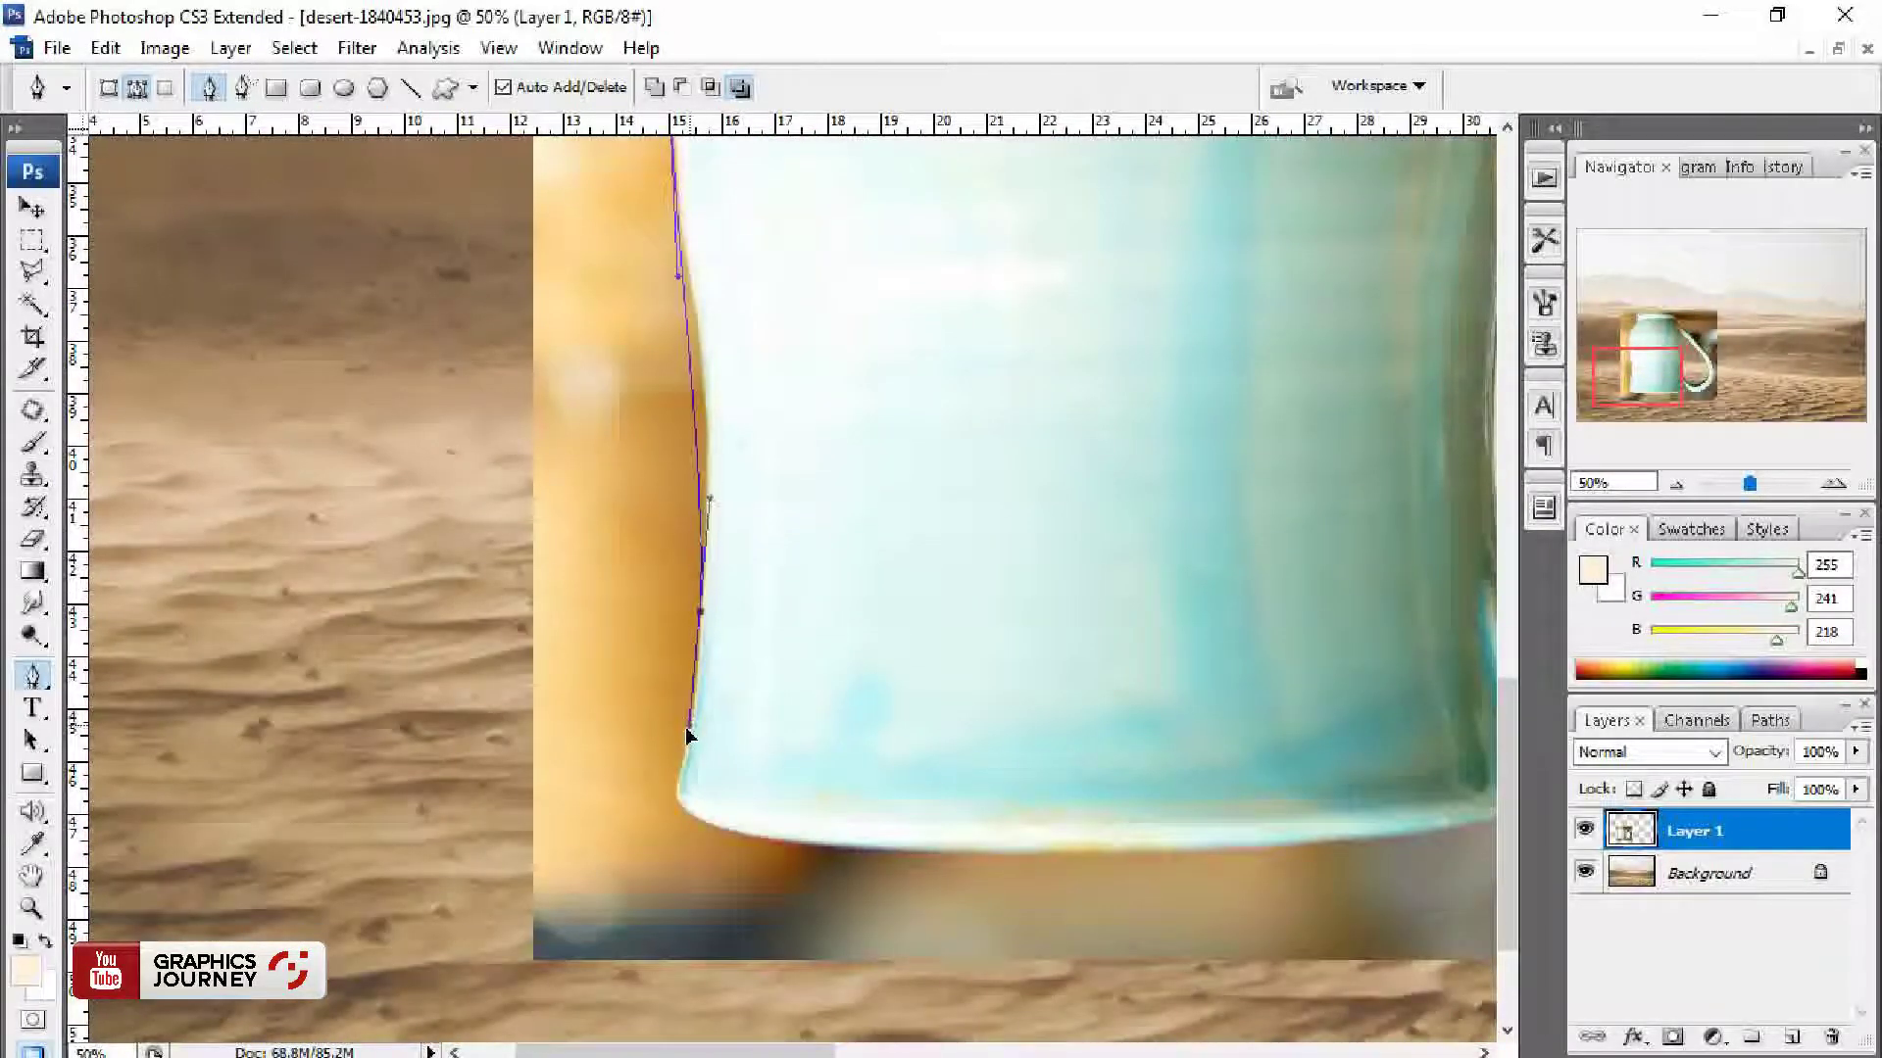
left_click_drag(730, 426, 717, 384)
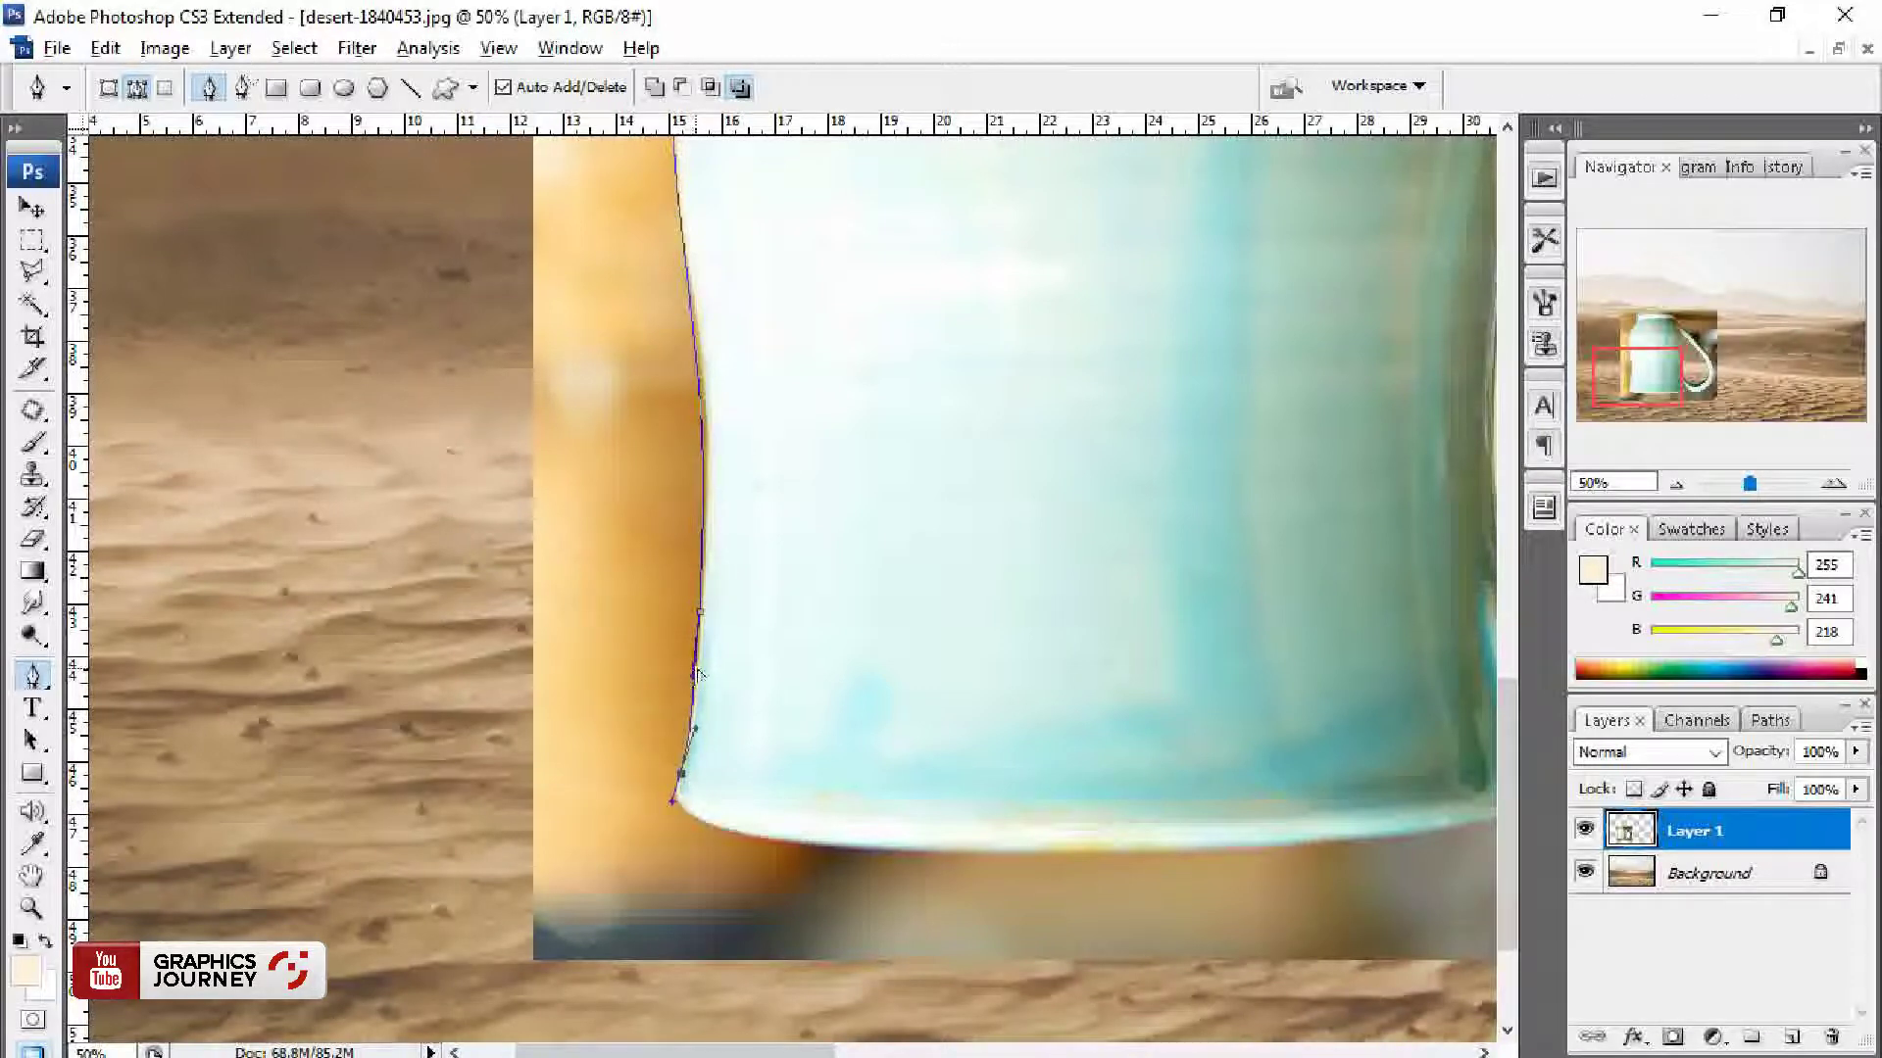
left_click_drag(701, 617, 712, 672)
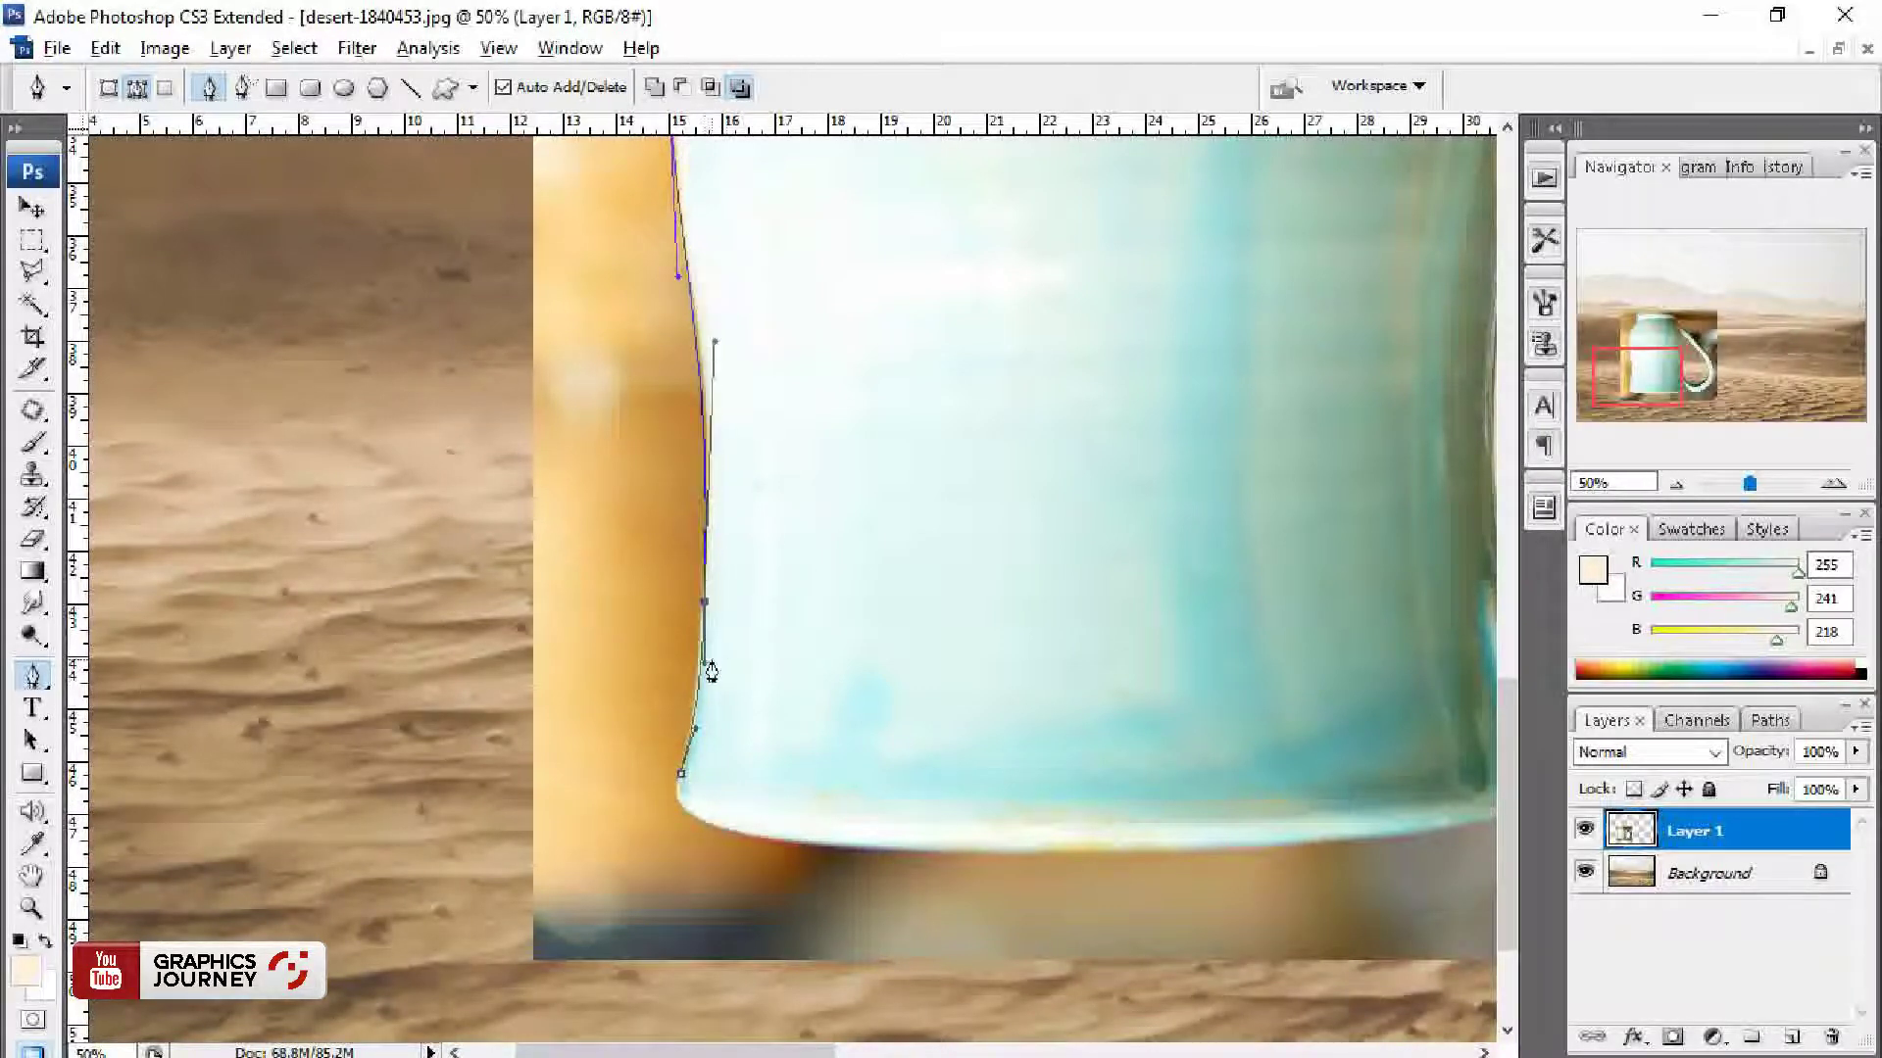
scroll(676, 847, "right", 5)
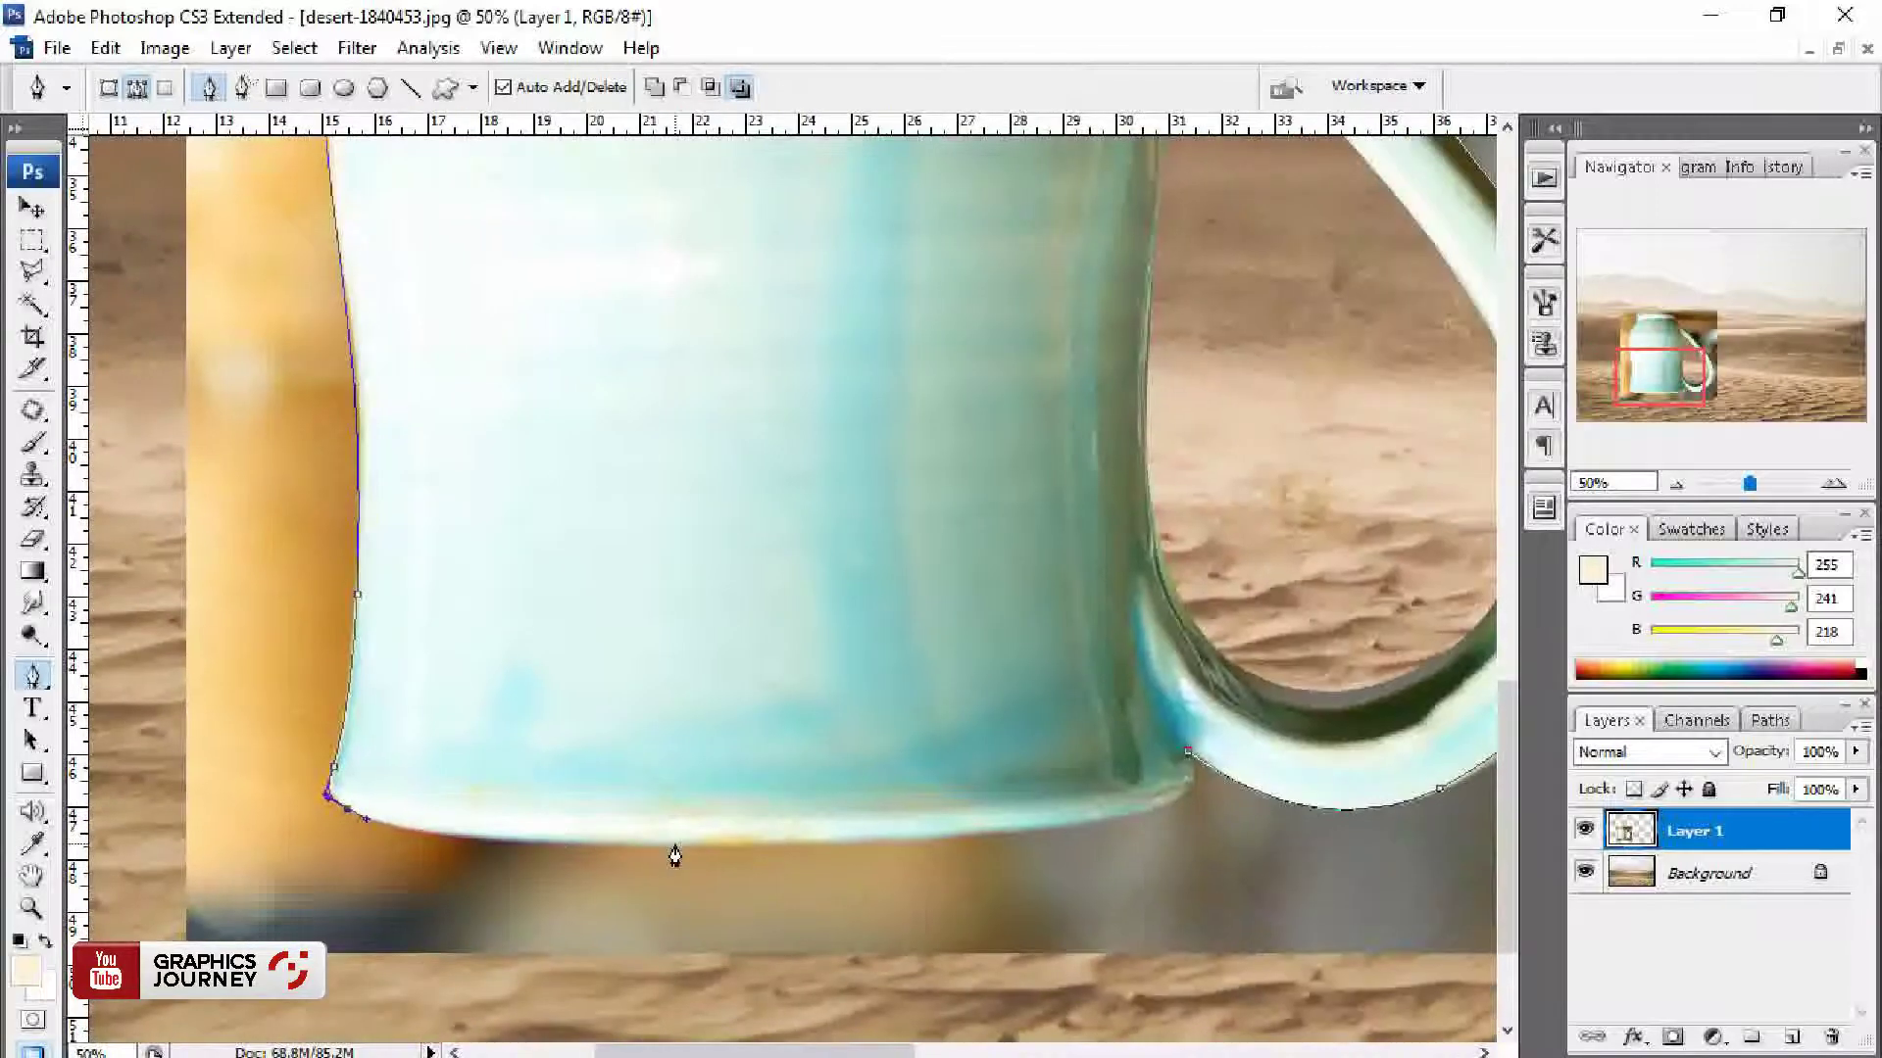
left_click_drag(672, 852, 1015, 829)
scroll(853, 905, "right", 5)
left_click(894, 817)
key("ctrl+Return")
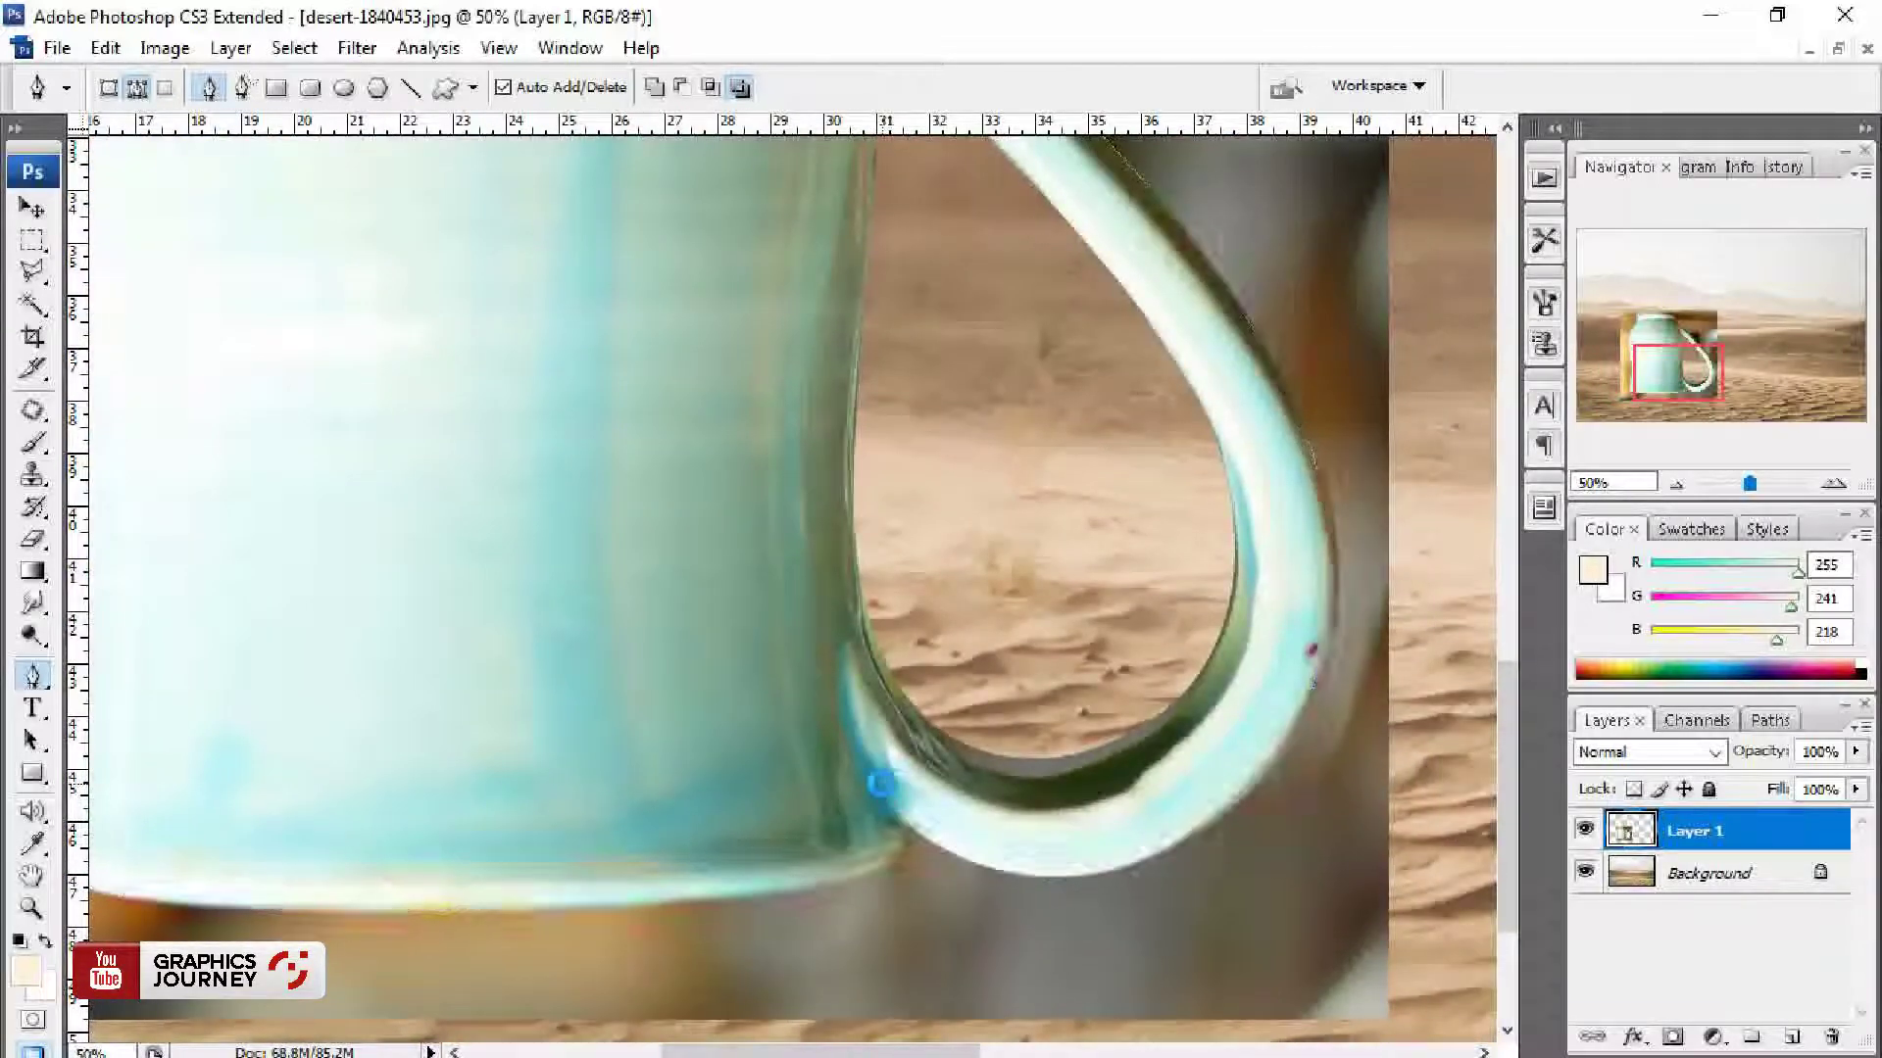
Step: Copy the cut-out mug to Layer 2, move it lower left and scale it to 171.3%
key("v")
key("ctrl+j")
left_click(670, 673, "alt")
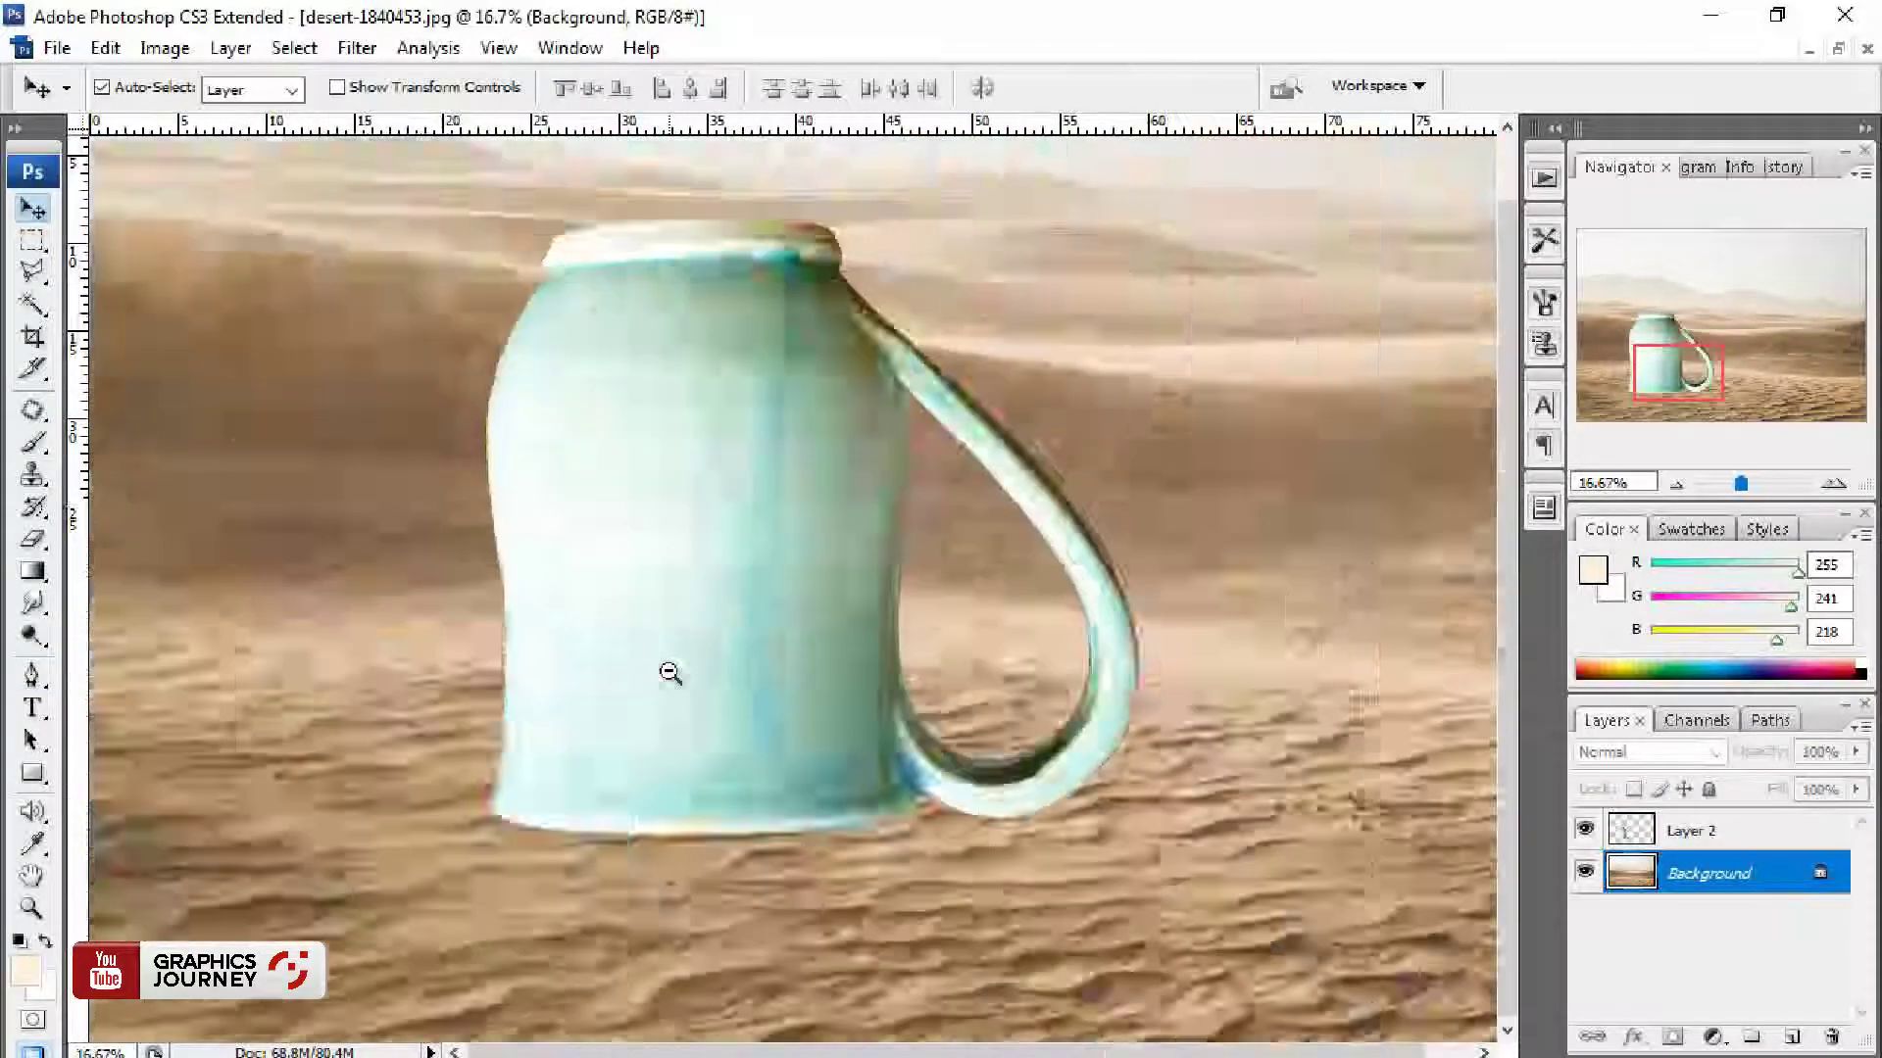
left_click_drag(672, 672, 412, 833)
key("ctrl+t")
left_click_drag(630, 579, 1008, 319)
key("Return")
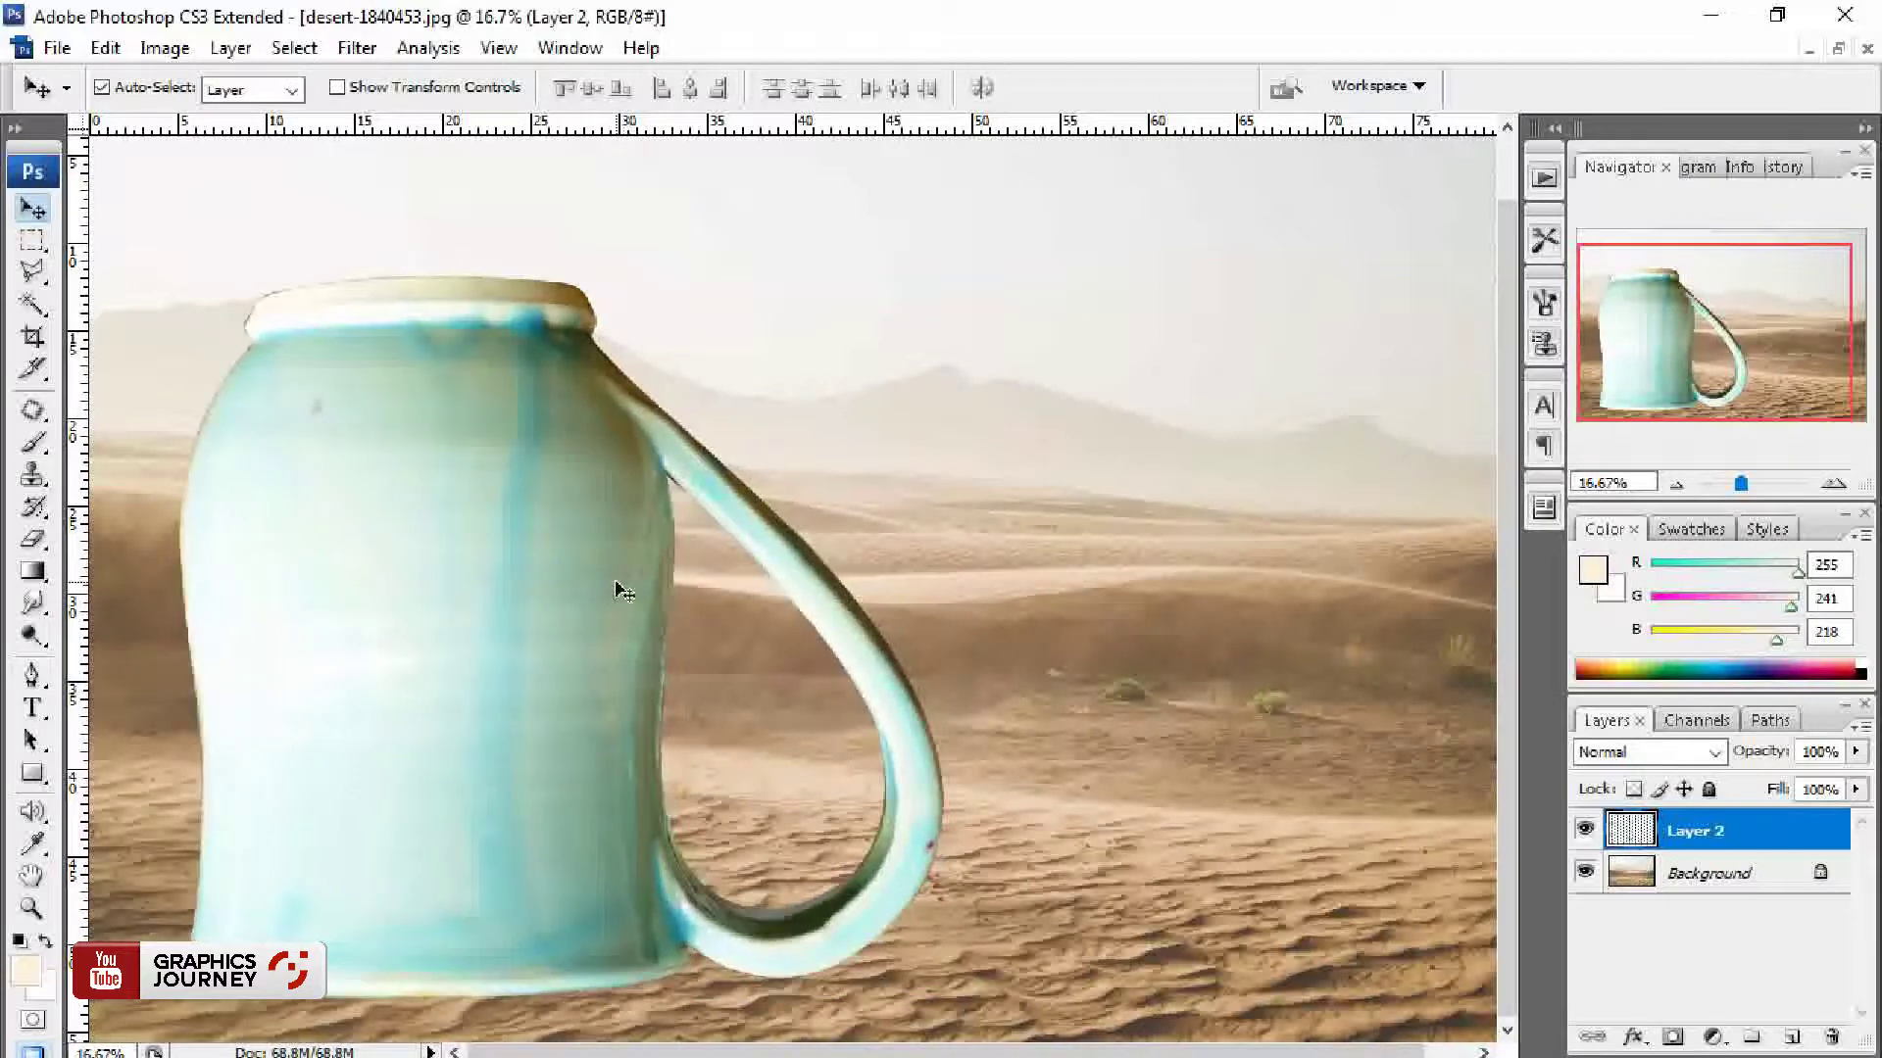
Step: Fit the whole image in the window and choose the cracked rock texture file to open
key("ctrl+minus")
key("ctrl+minus")
key("ctrl+0")
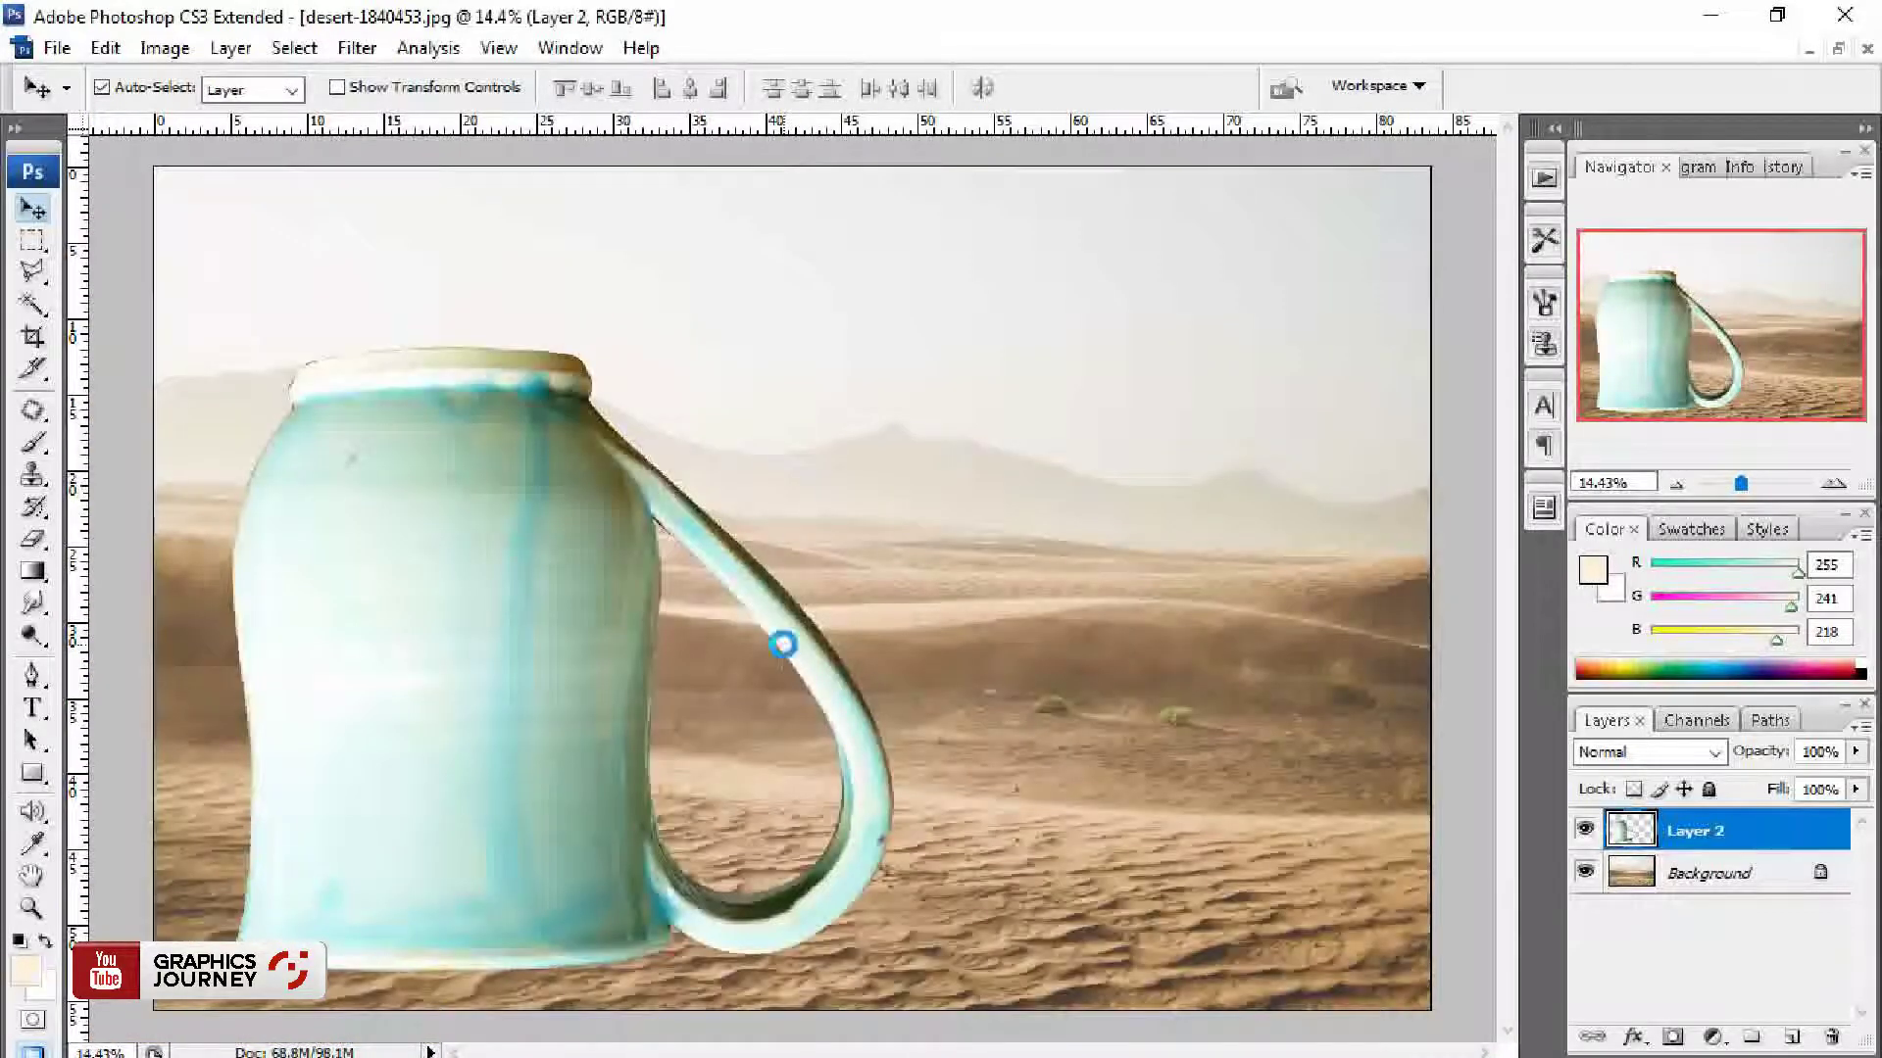
key("ctrl+o")
left_click(708, 333)
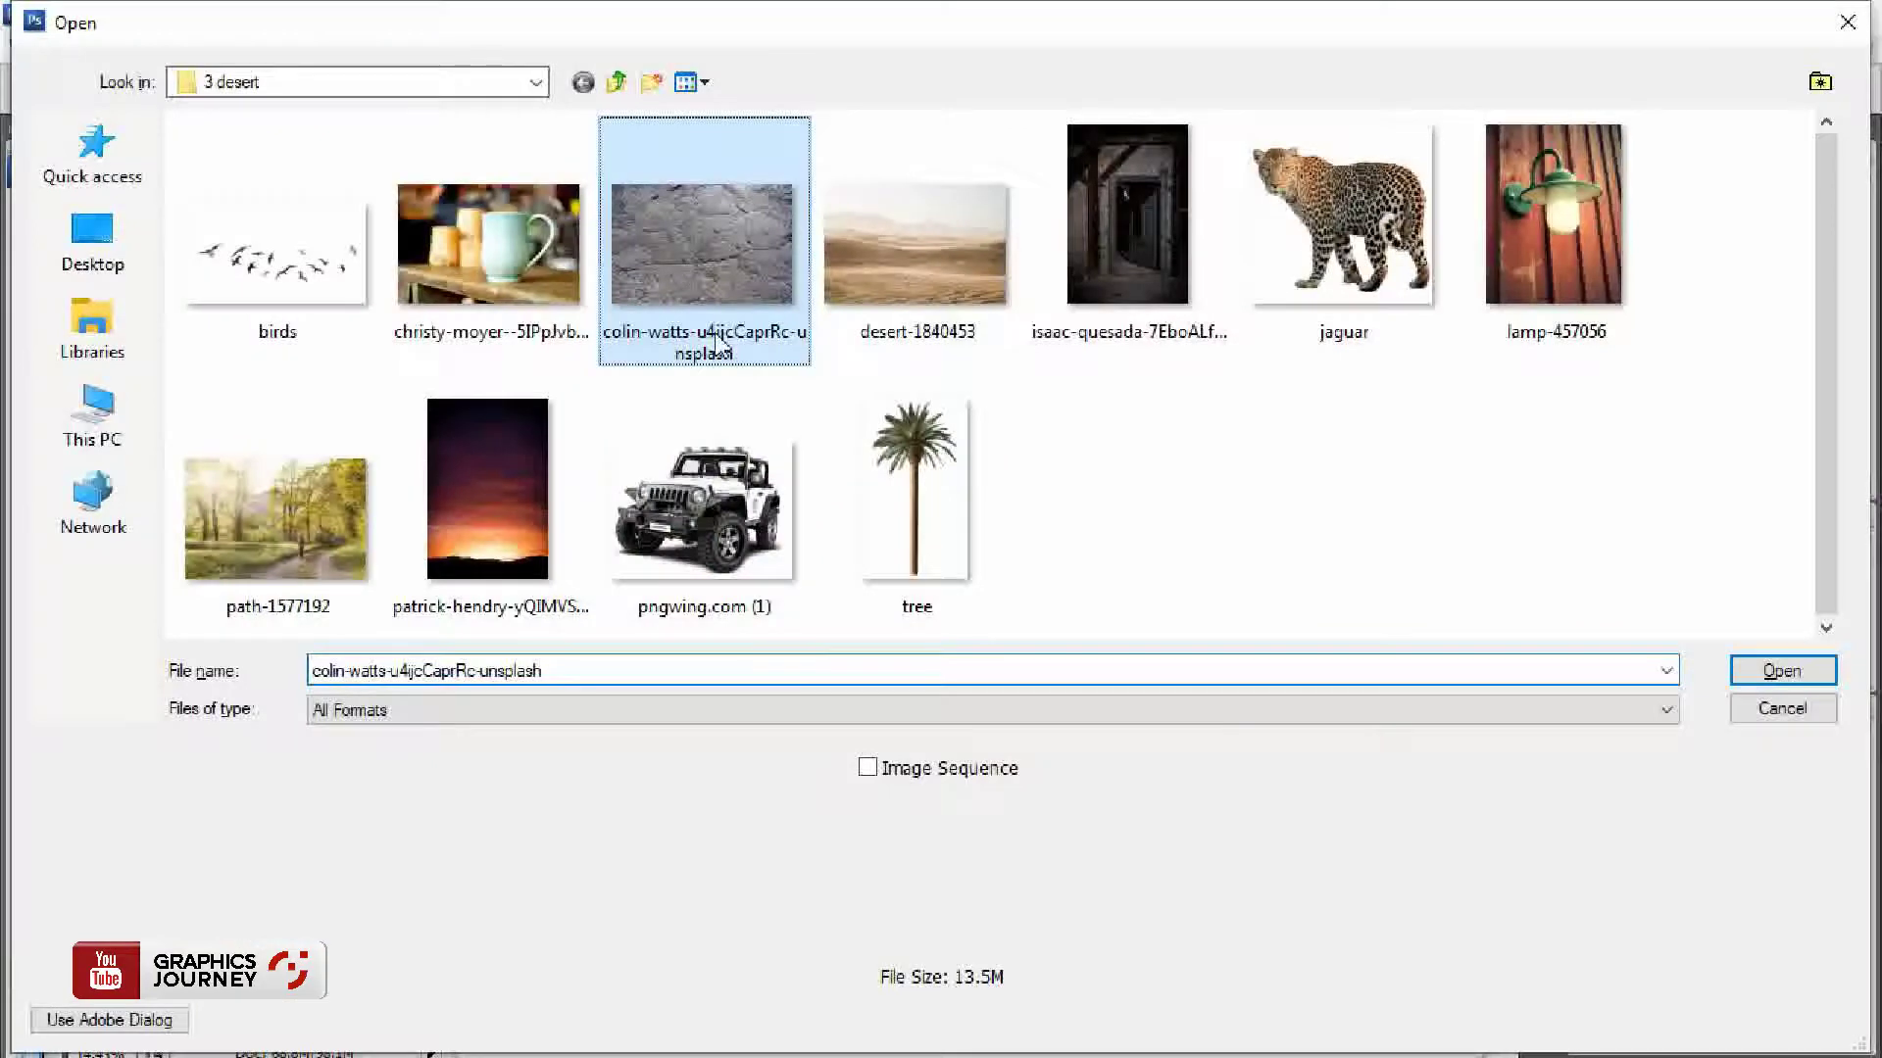
Step: Open the rock texture, resize it, and merge it with a horizontally mirrored duplicate
double_click(713, 333)
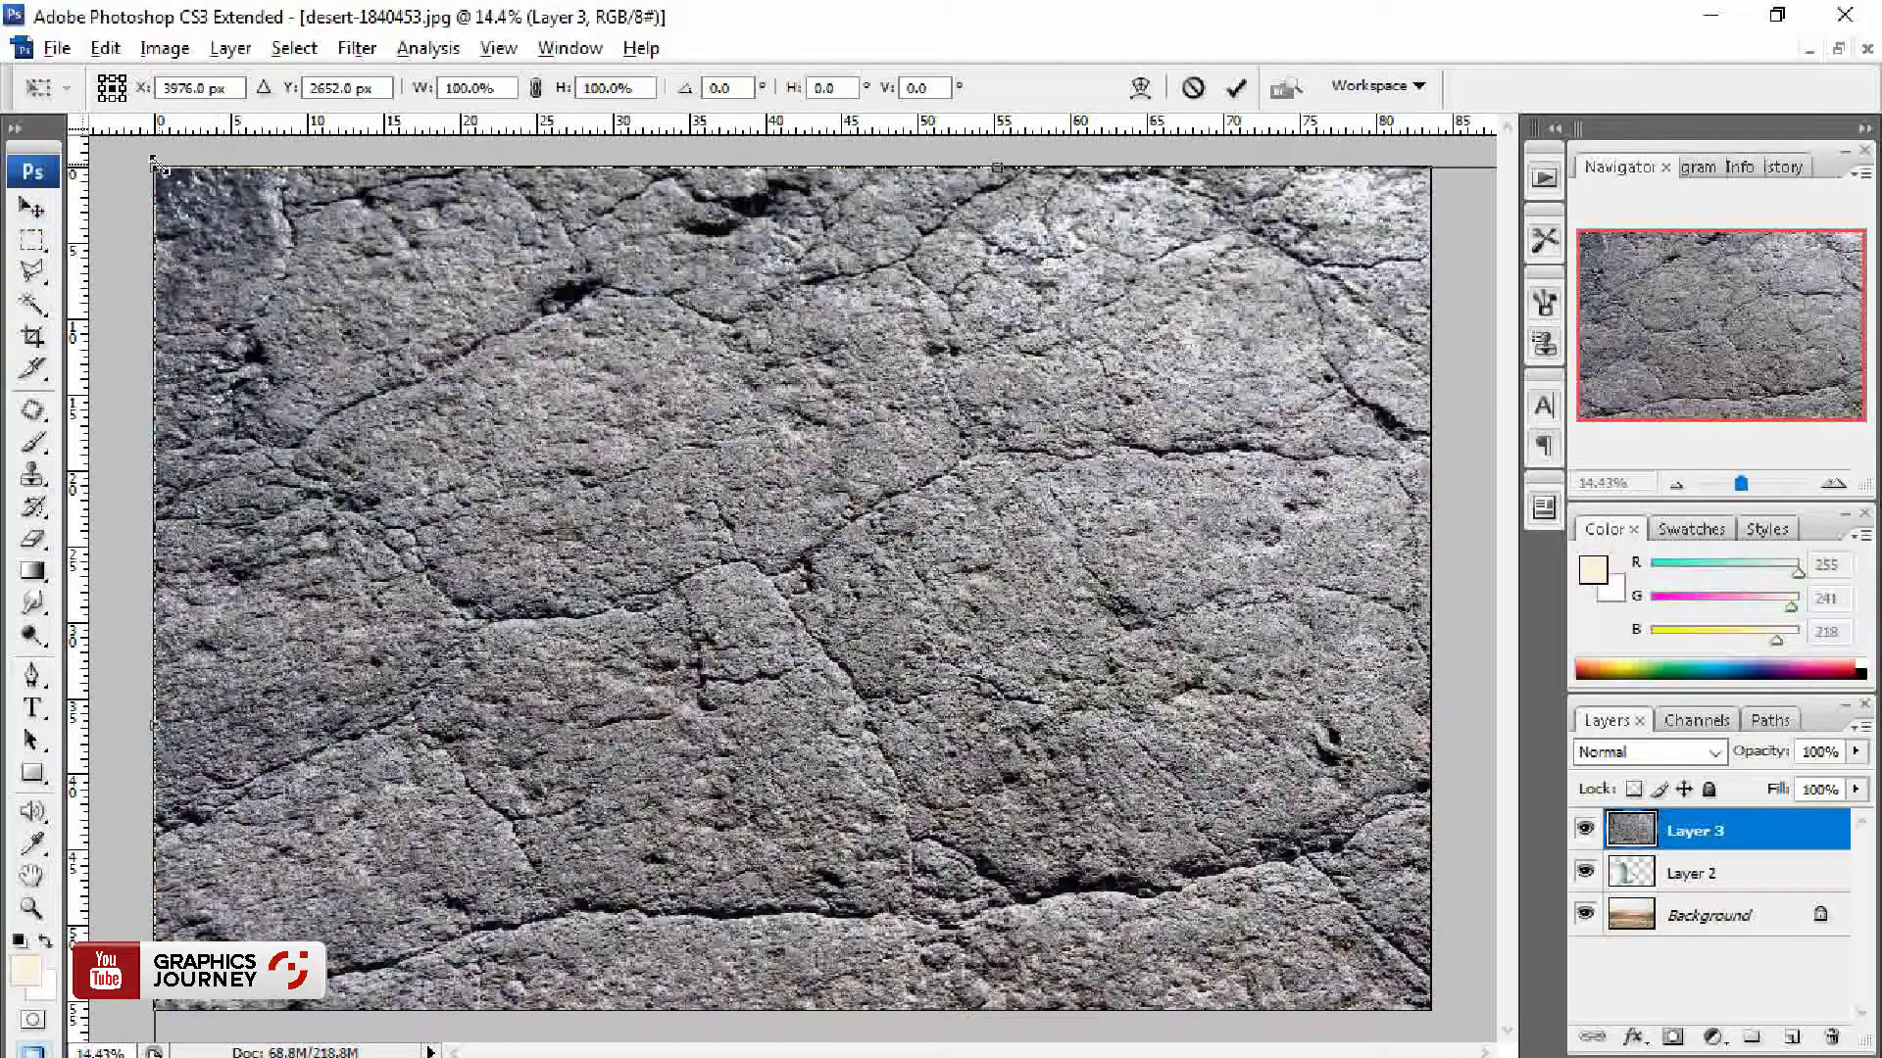
mouse_move(154, 161)
left_mouse_down()
mouse_move(1103, 700)
mouse_move(585, 681)
mouse_move(1021, 681)
left_mouse_up()
key("Return")
key("ctrl+alt+t")
right_click(1021, 681)
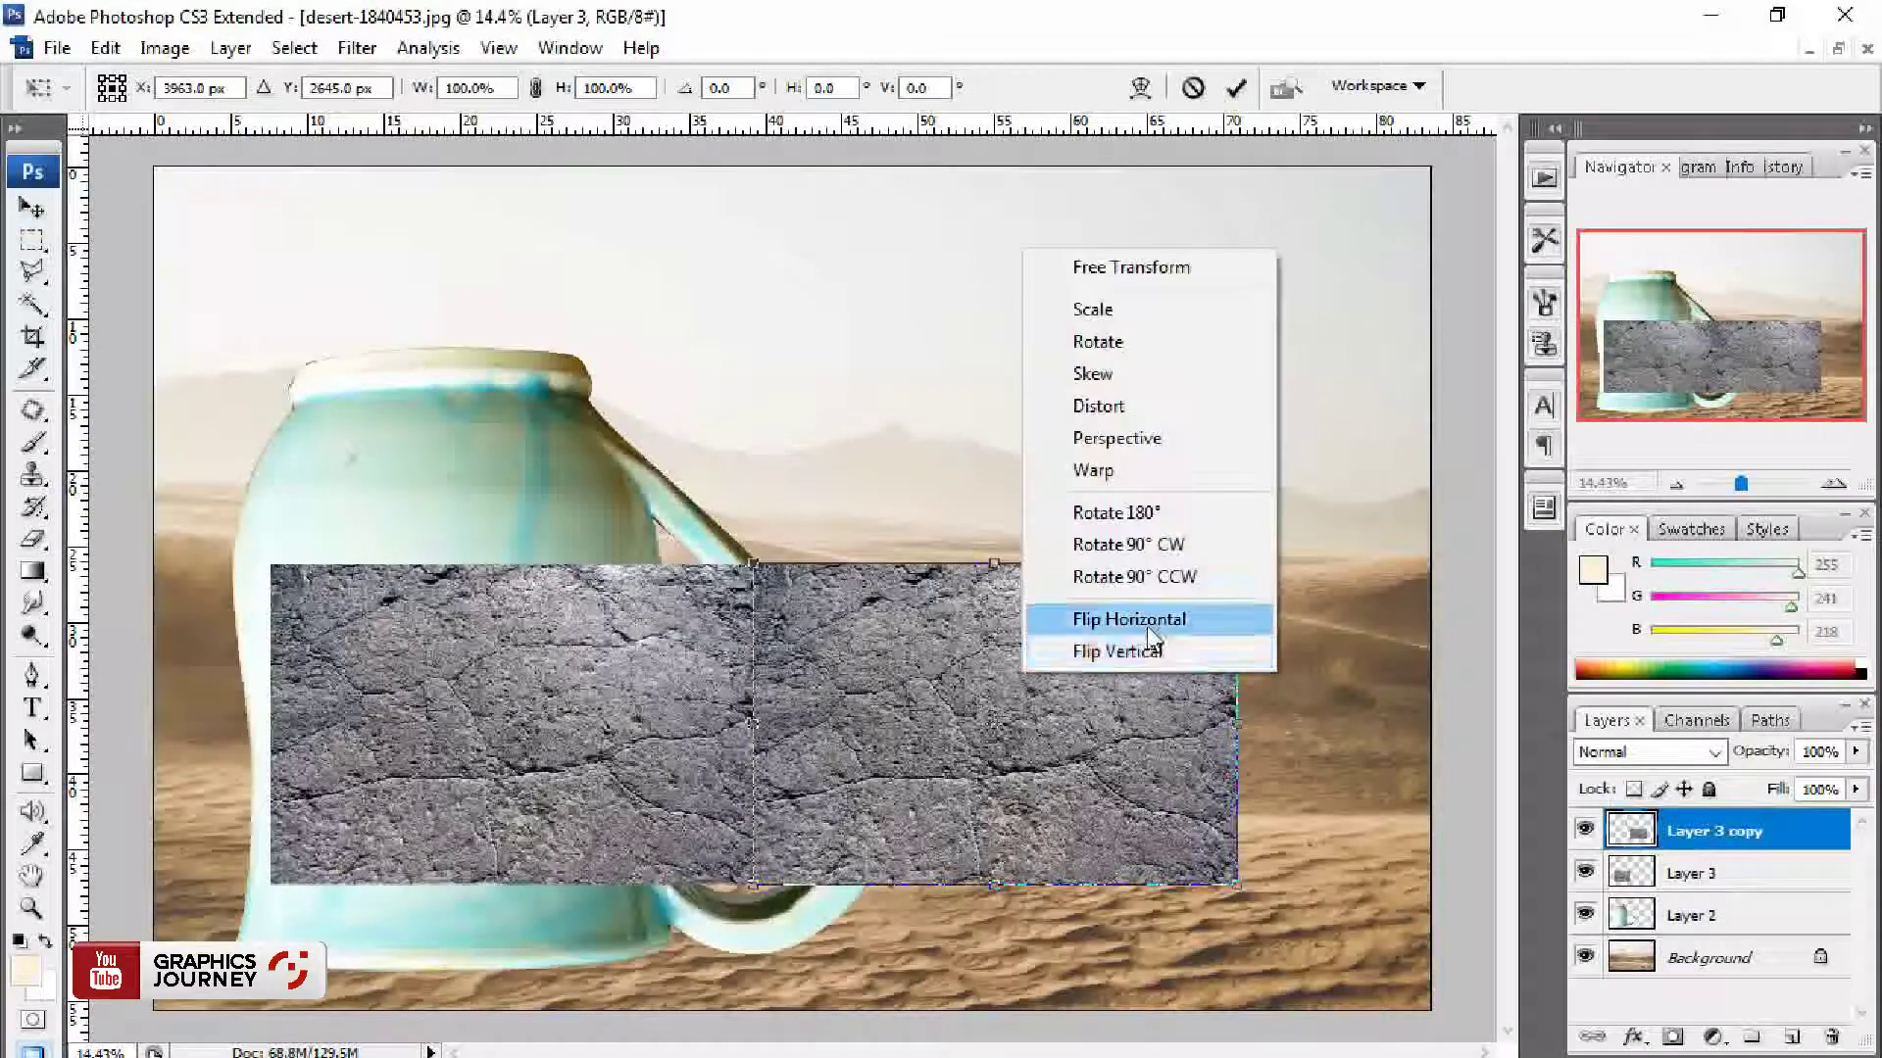
left_click(1147, 619)
key("Return")
left_click(583, 720, "shift")
key("ctrl+e")
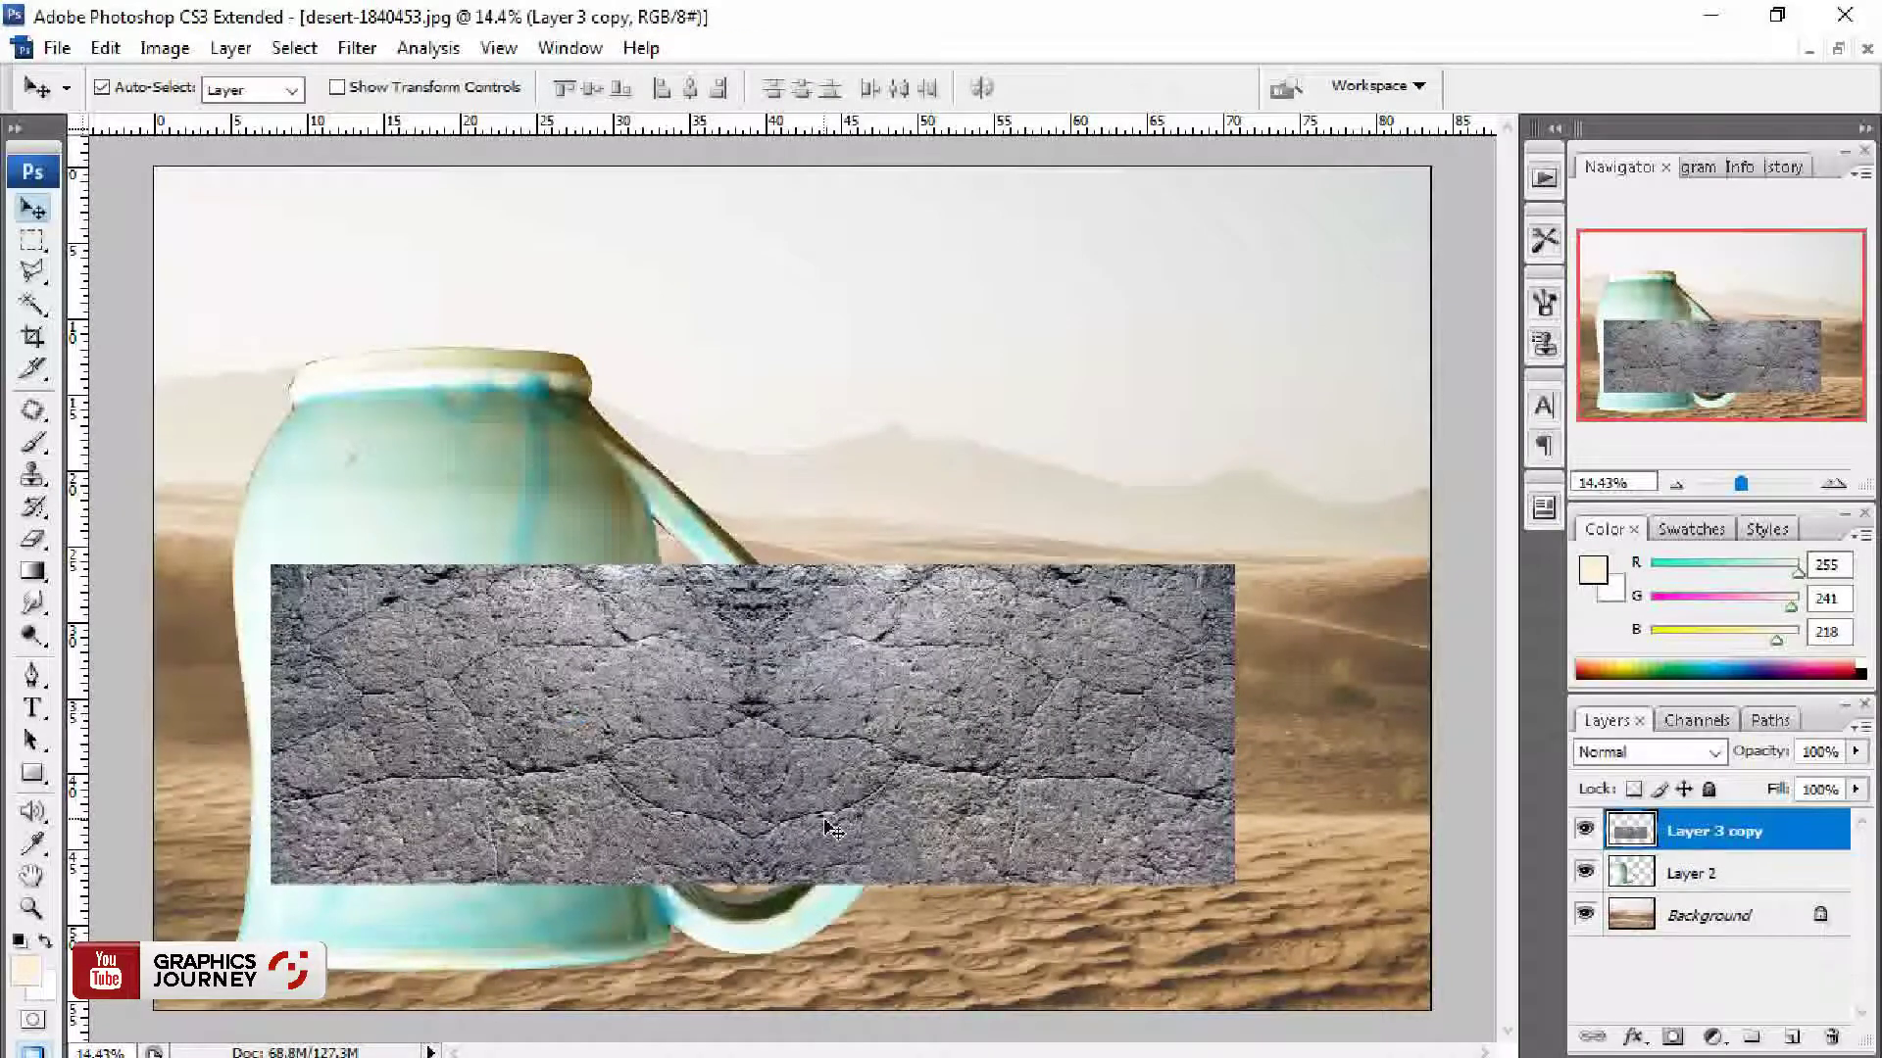
Step: Place a copy of the texture patch above and flip it horizontally and vertically
left_click_drag(583, 721, 583, 401)
key("ctrl+t")
right_click(796, 440)
left_click(921, 807)
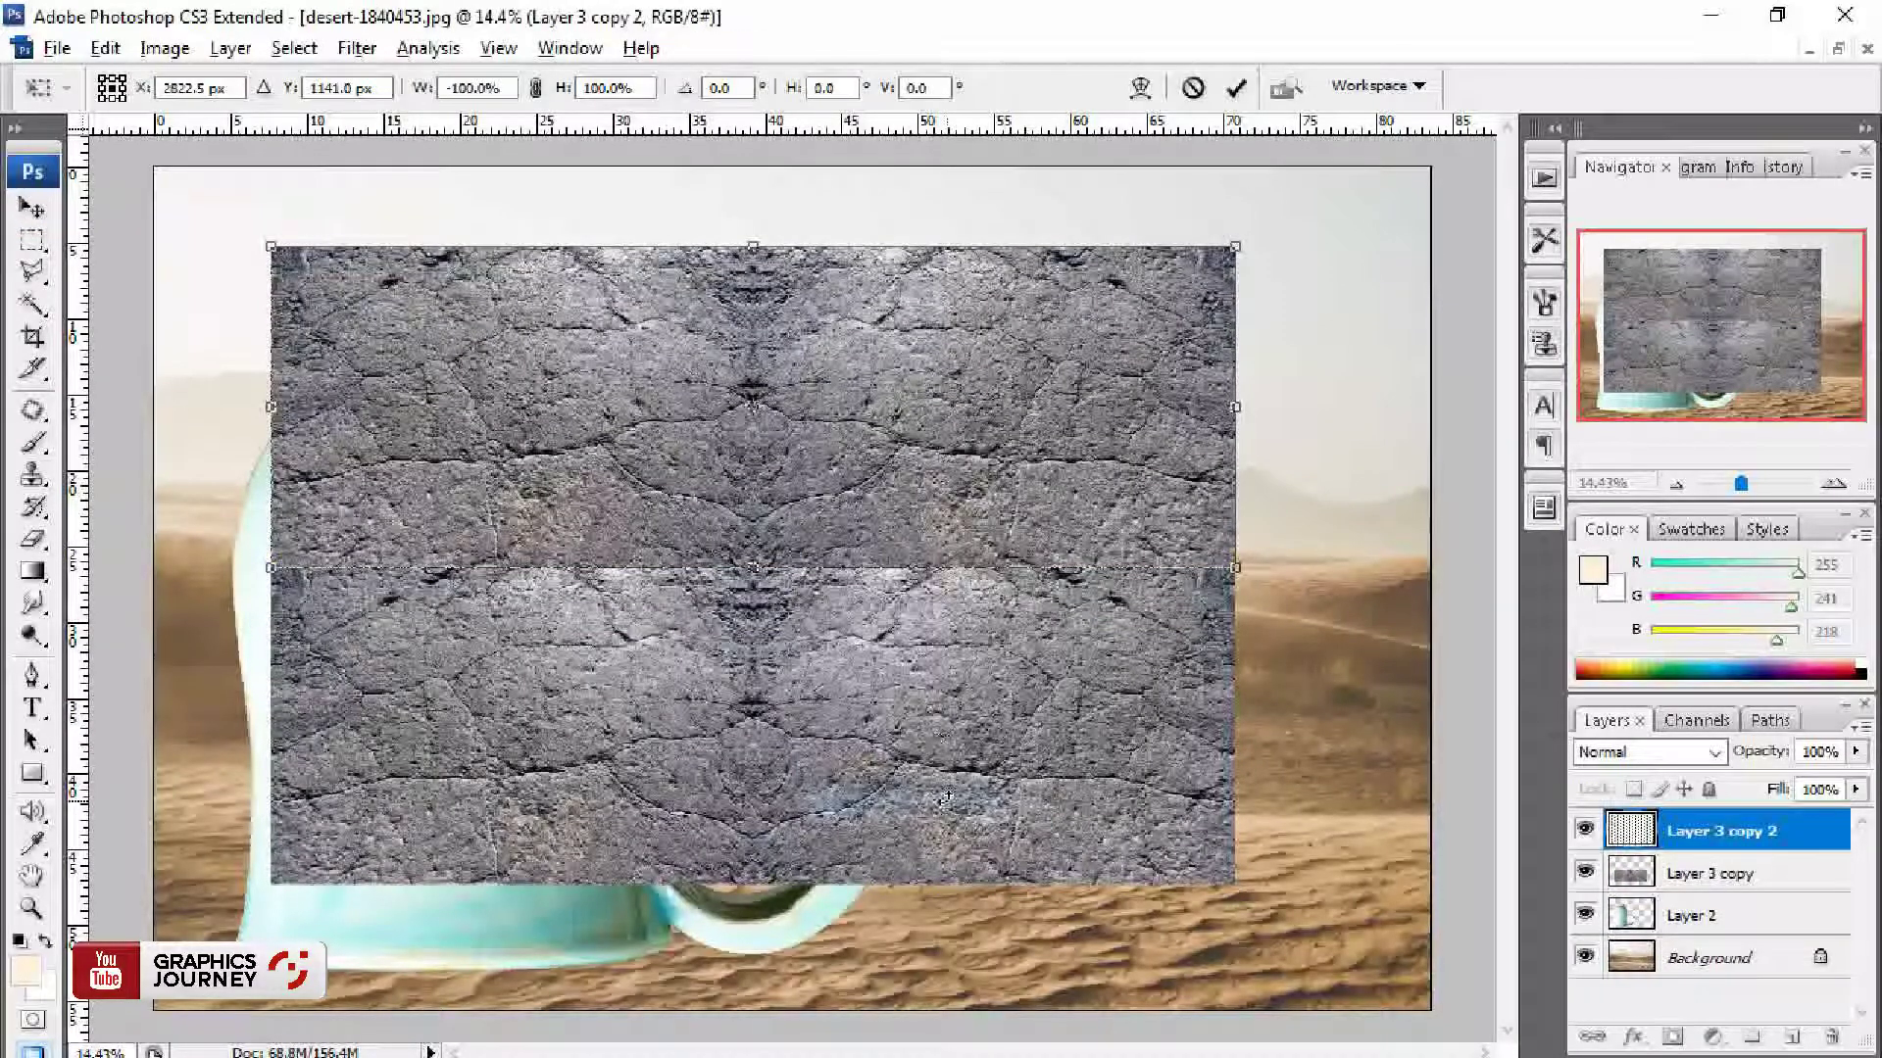
right_click(863, 477)
left_click(980, 877)
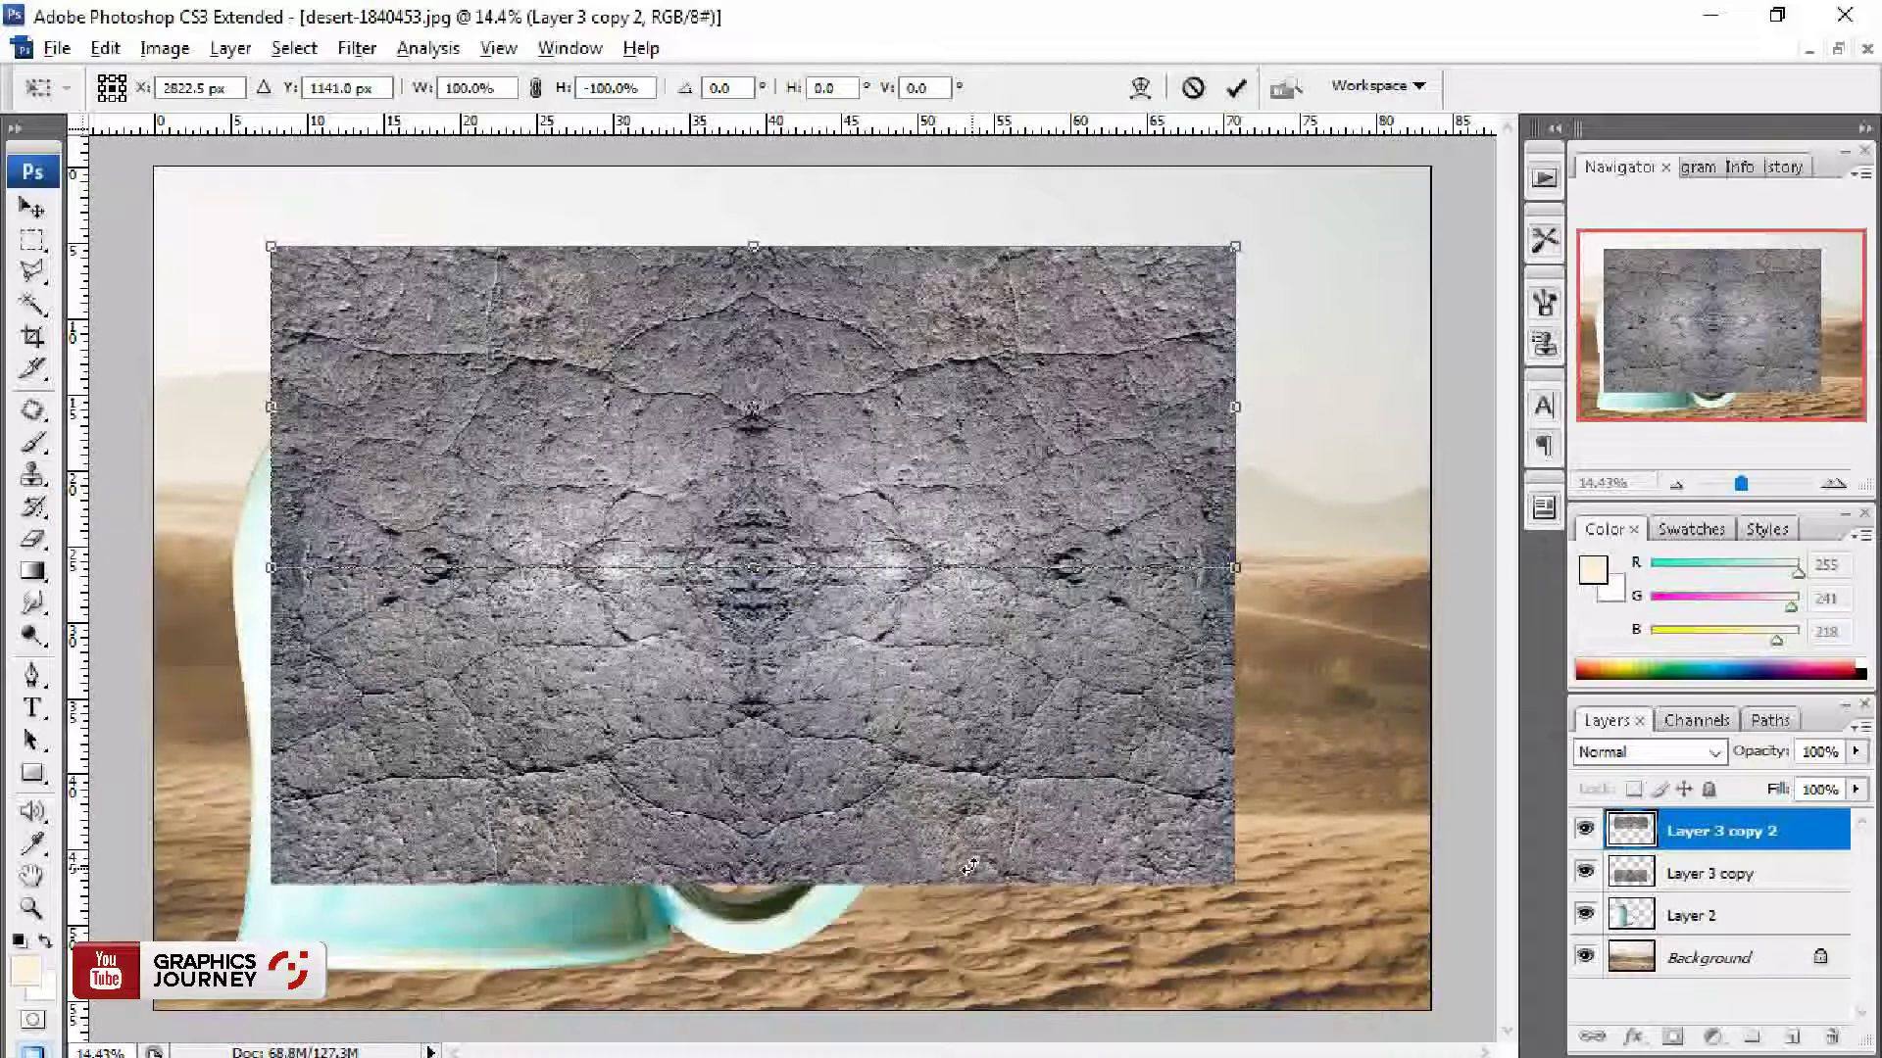
key("Return")
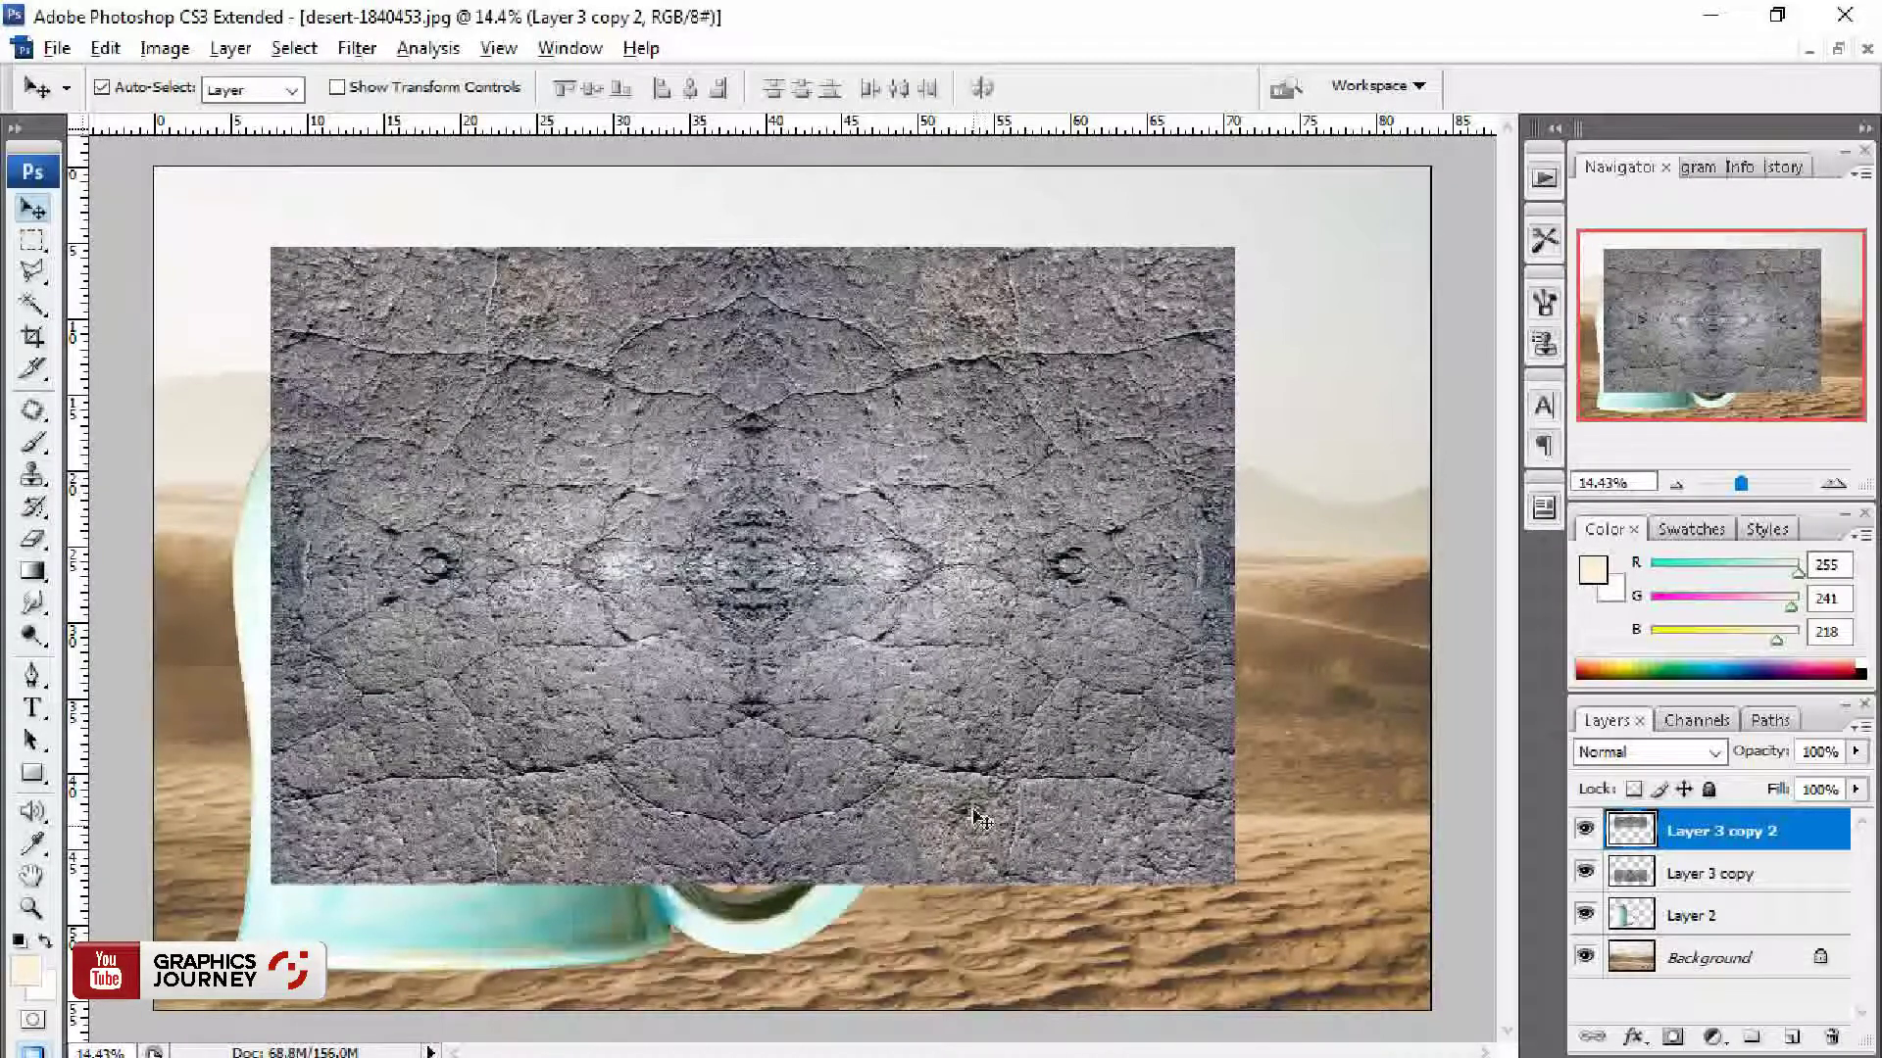
Step: Merge the stone textures, scale them over the mug body, and lower opacity to 30%
key("shift+alt+bracketleft")
key("ctrl+e")
key("ctrl+t")
left_click_drag(1235, 565, 672, 538)
left_click_drag(686, 294, 650, 388)
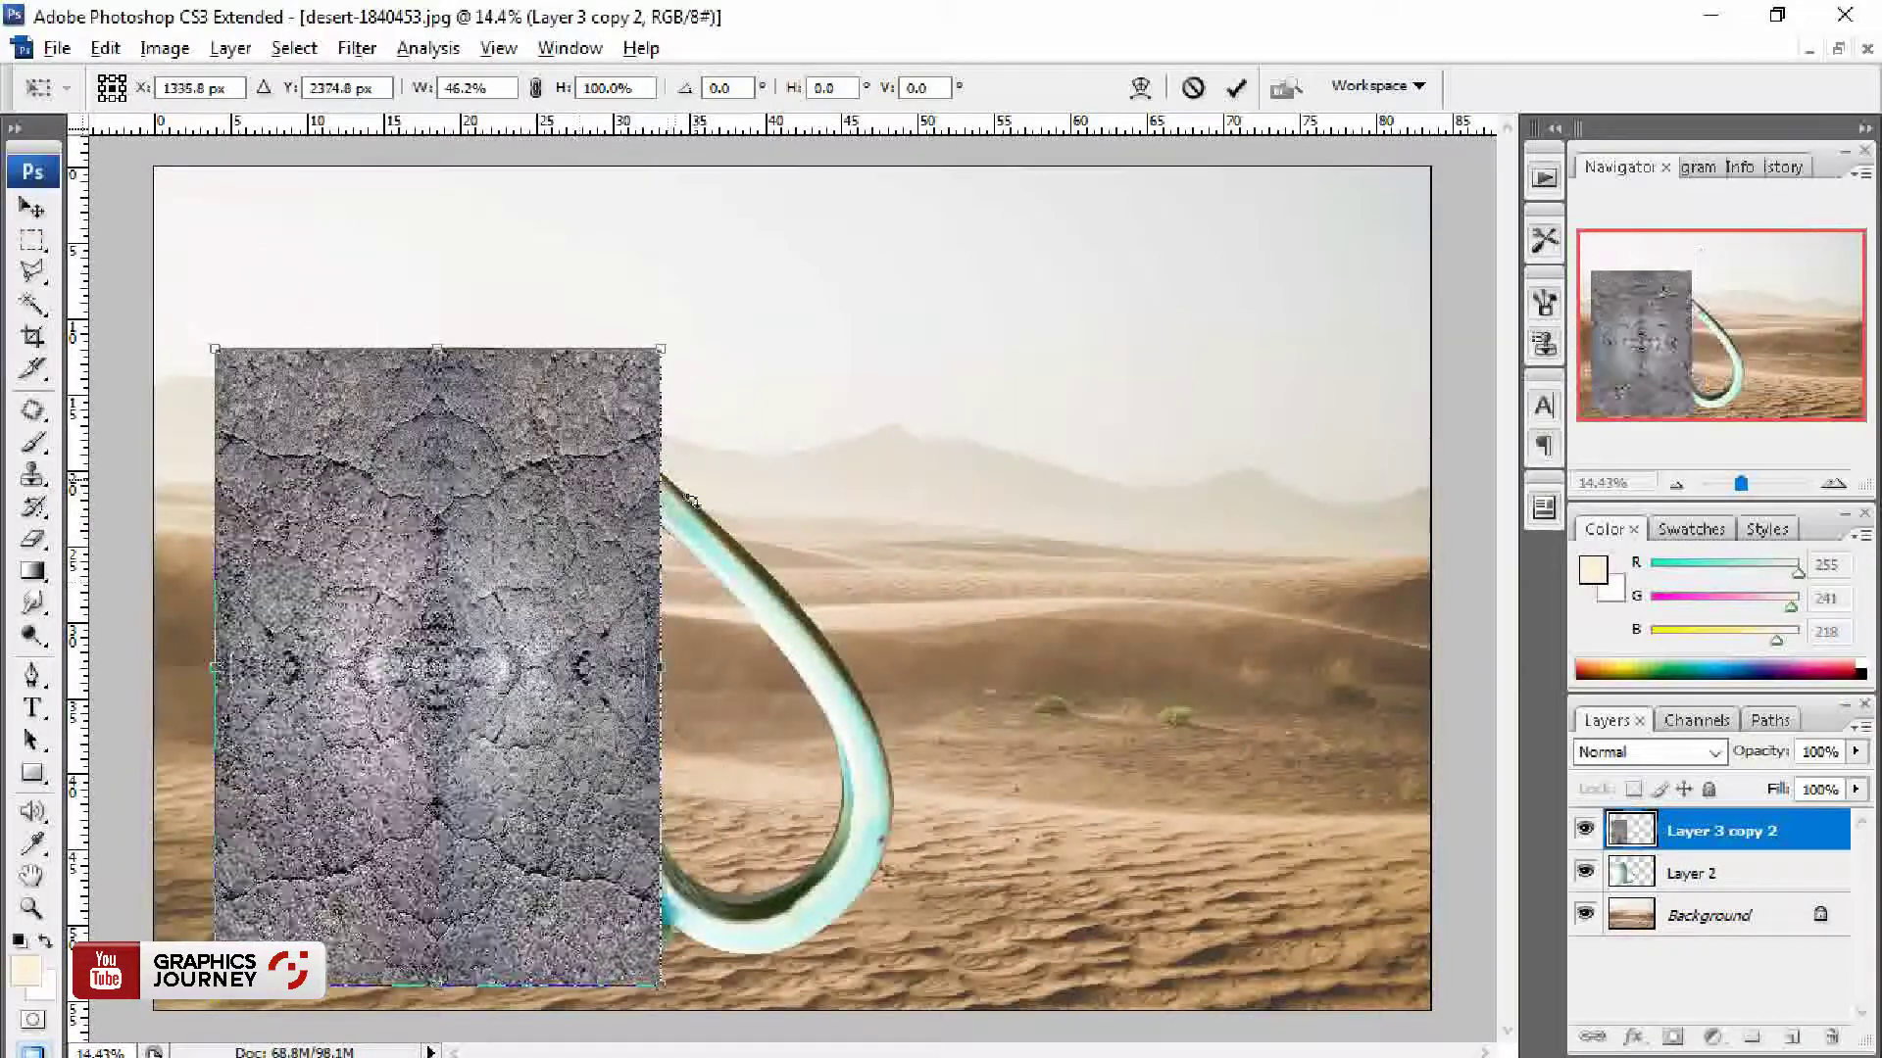
left_click_drag(670, 677, 688, 676)
key("Return")
key("3")
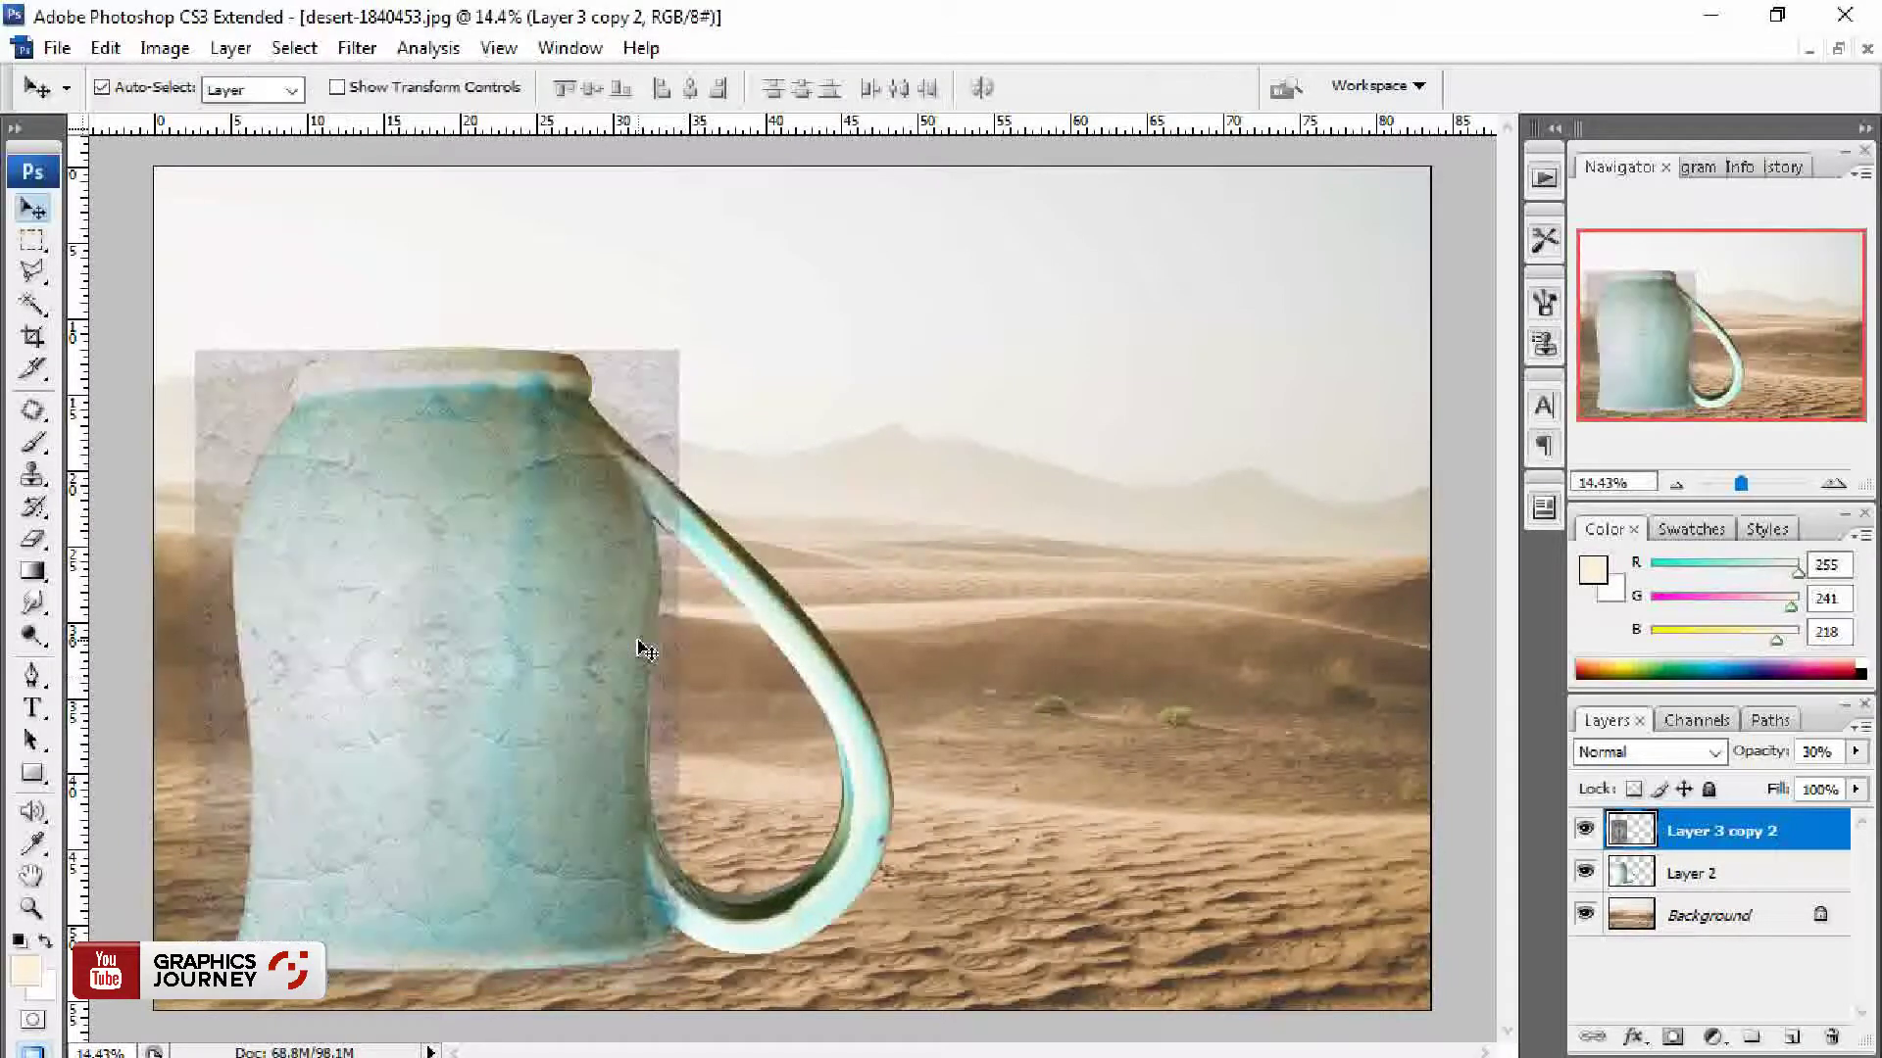
Step: Stretch the texture to the mug's top and base, then warp its left and bottom edges
key("ctrl+t")
left_click_drag(437, 348, 437, 325)
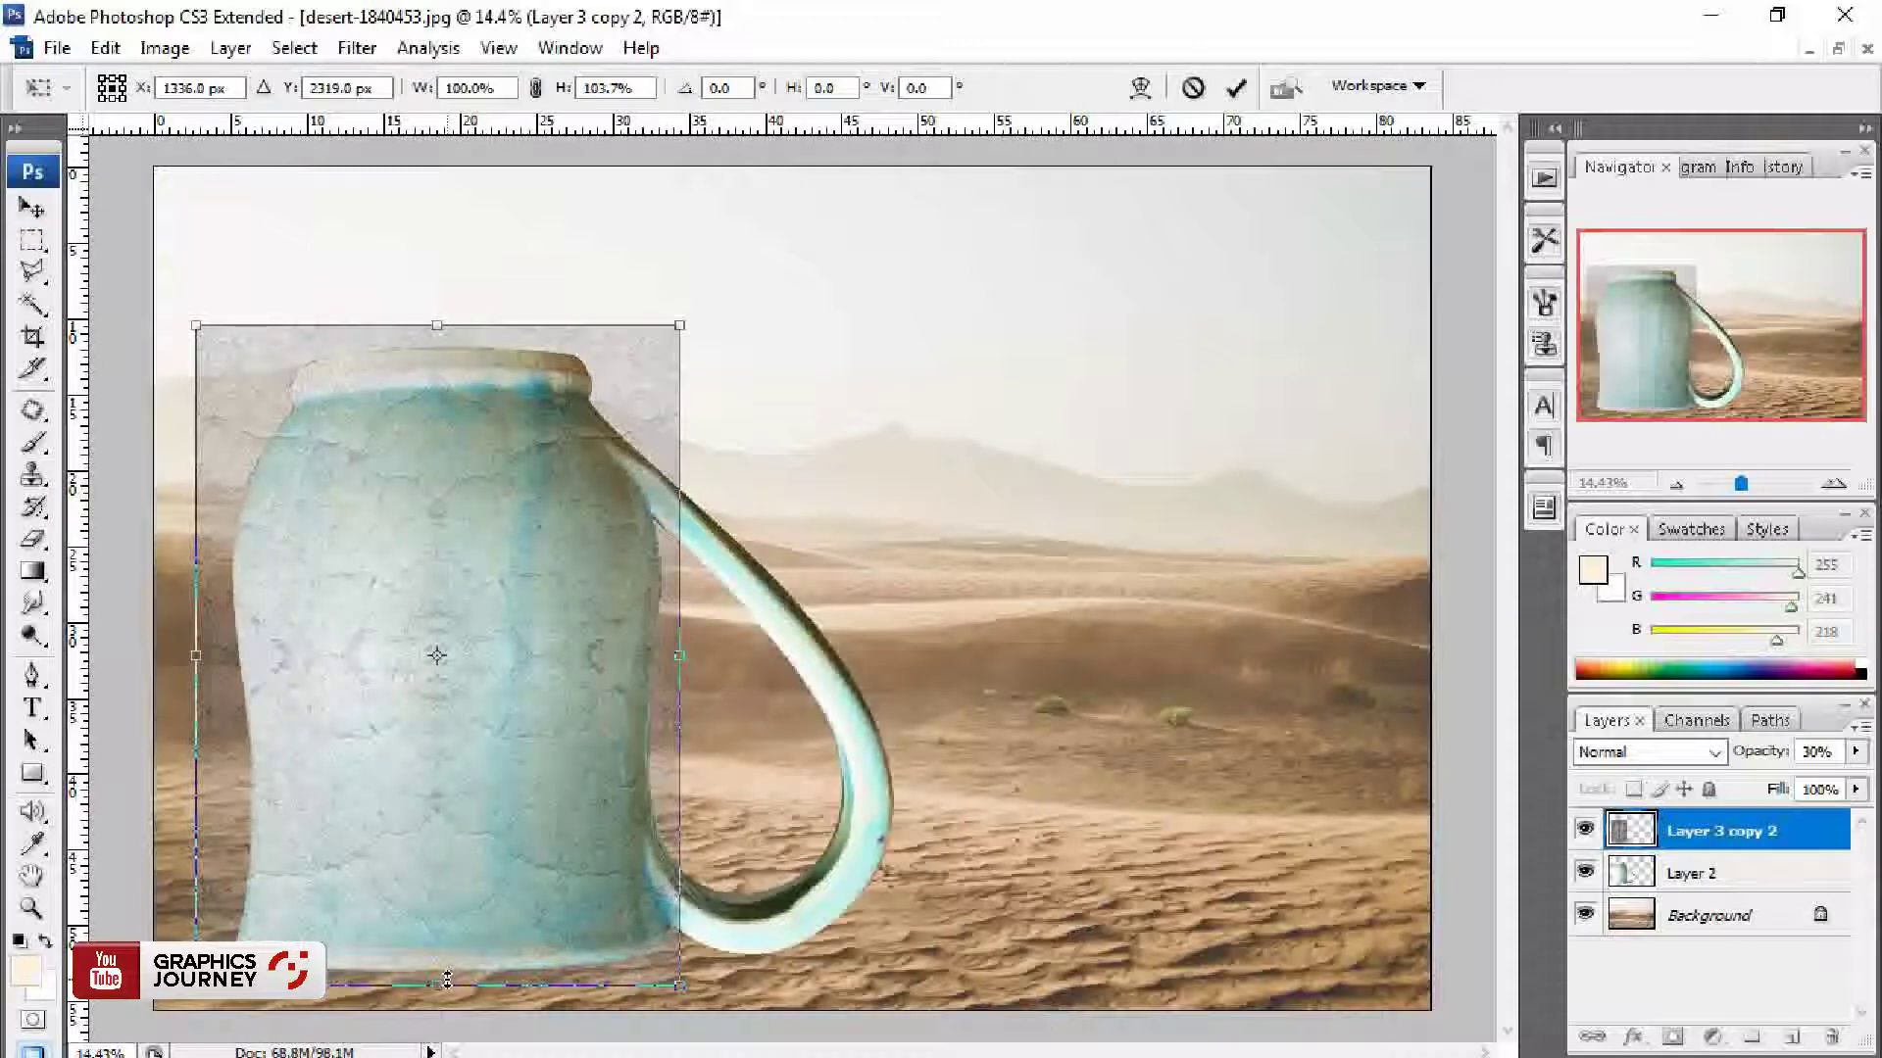
left_click_drag(447, 983, 447, 992)
left_click(1141, 87)
mouse_move(197, 330)
left_mouse_down()
mouse_move(250, 377)
mouse_move(301, 382)
left_mouse_up()
left_click_drag(196, 991, 230, 978)
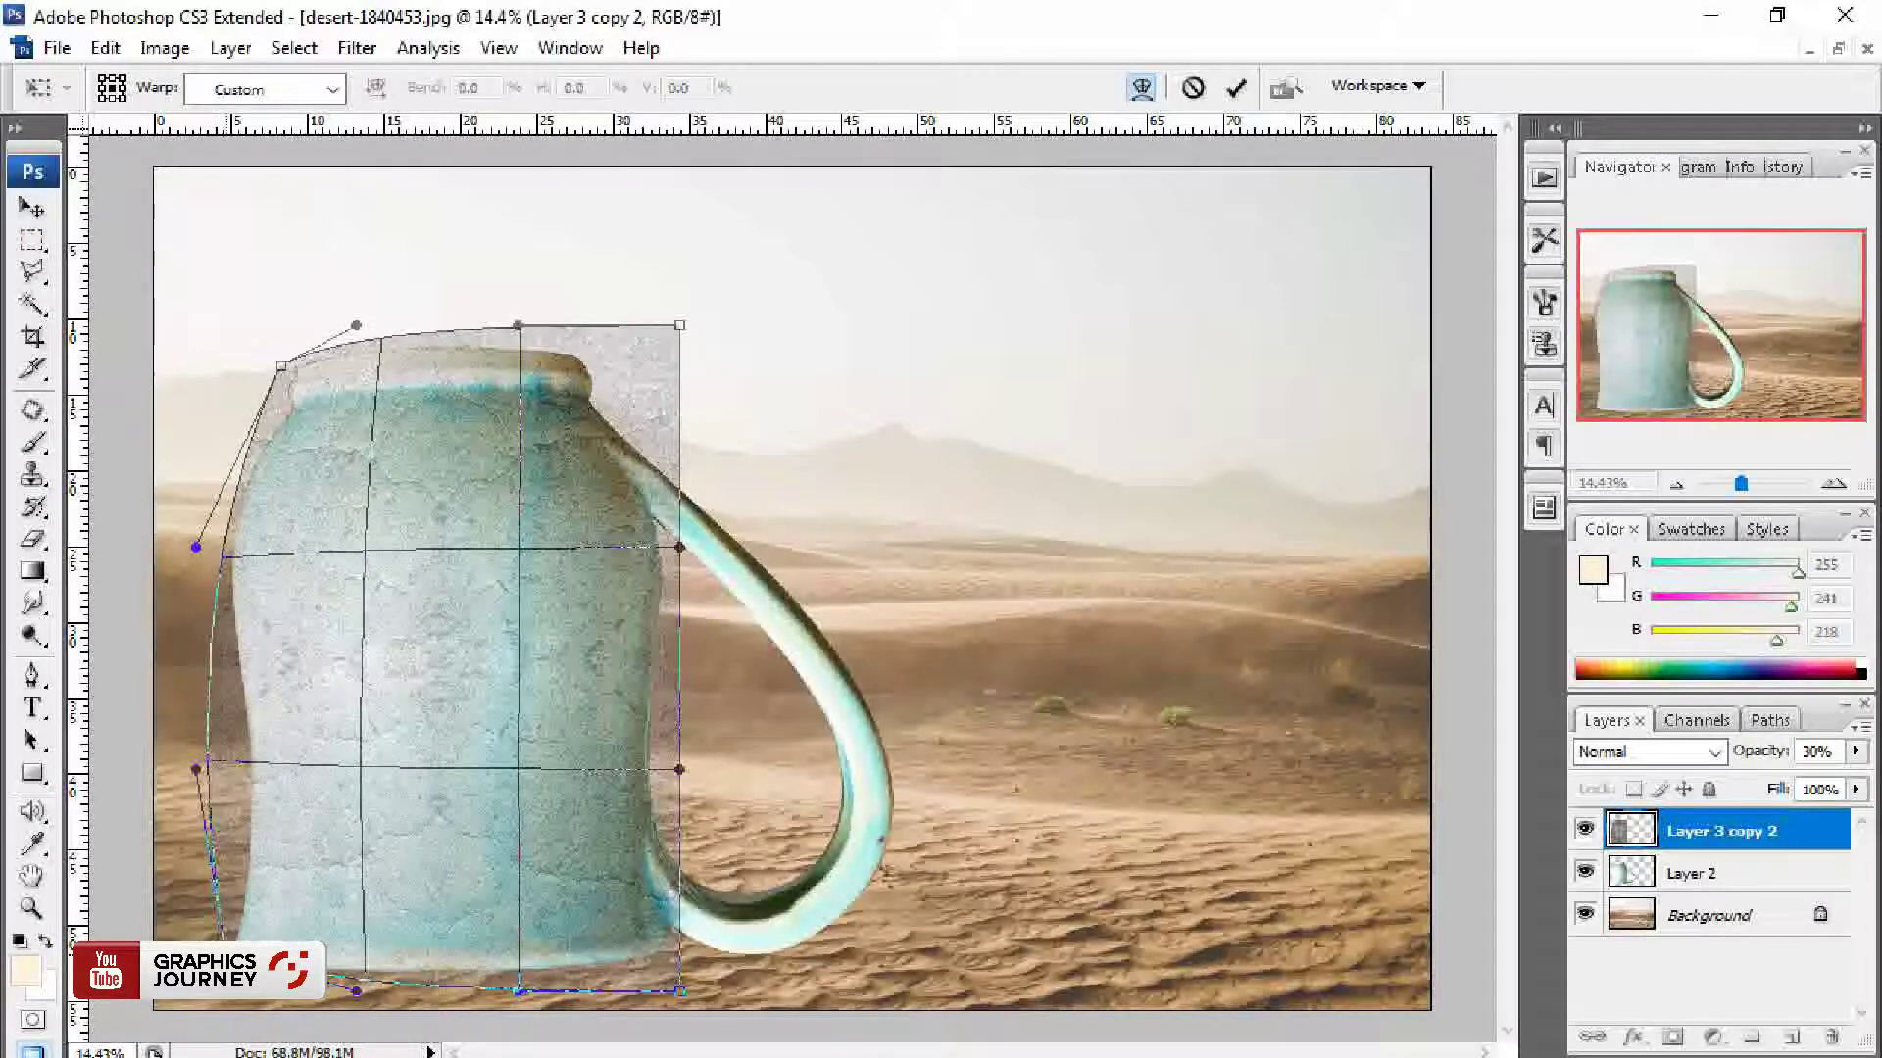
left_click_drag(355, 992, 321, 1010)
left_click_drag(679, 992, 693, 952)
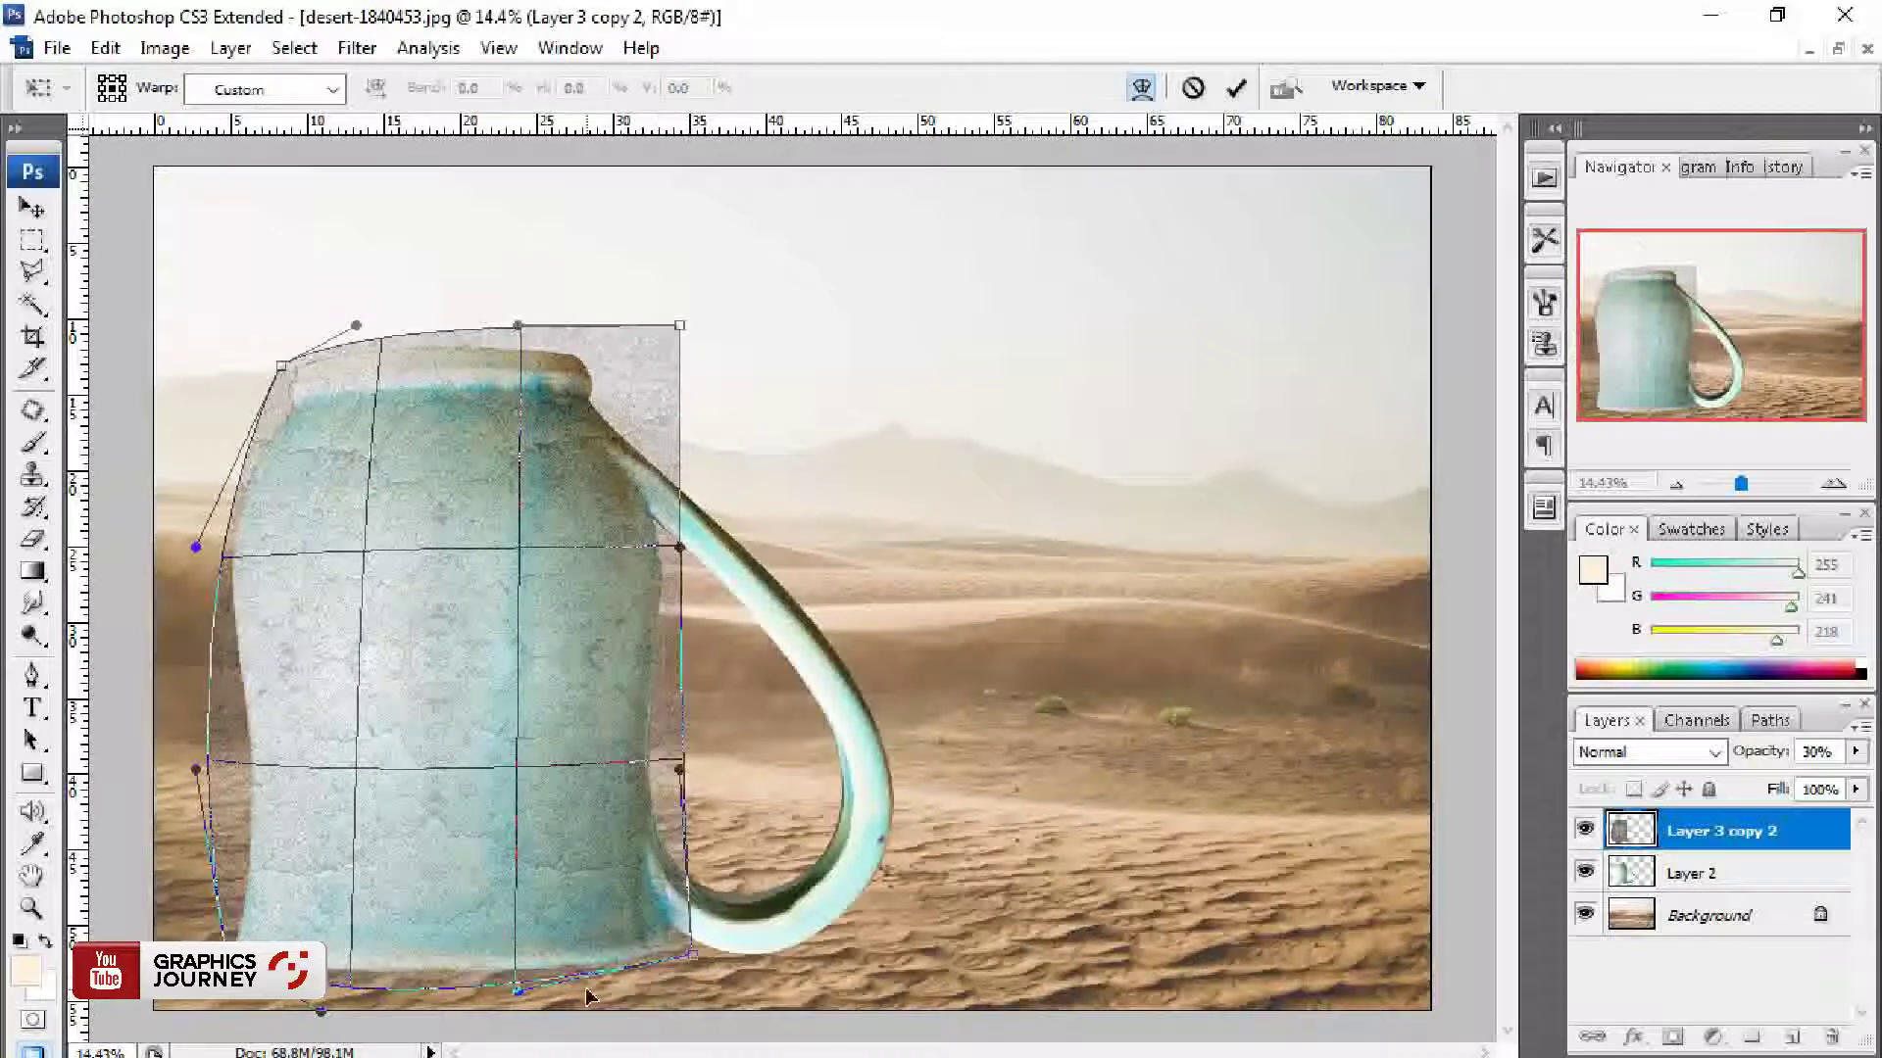
left_click_drag(588, 997, 387, 994)
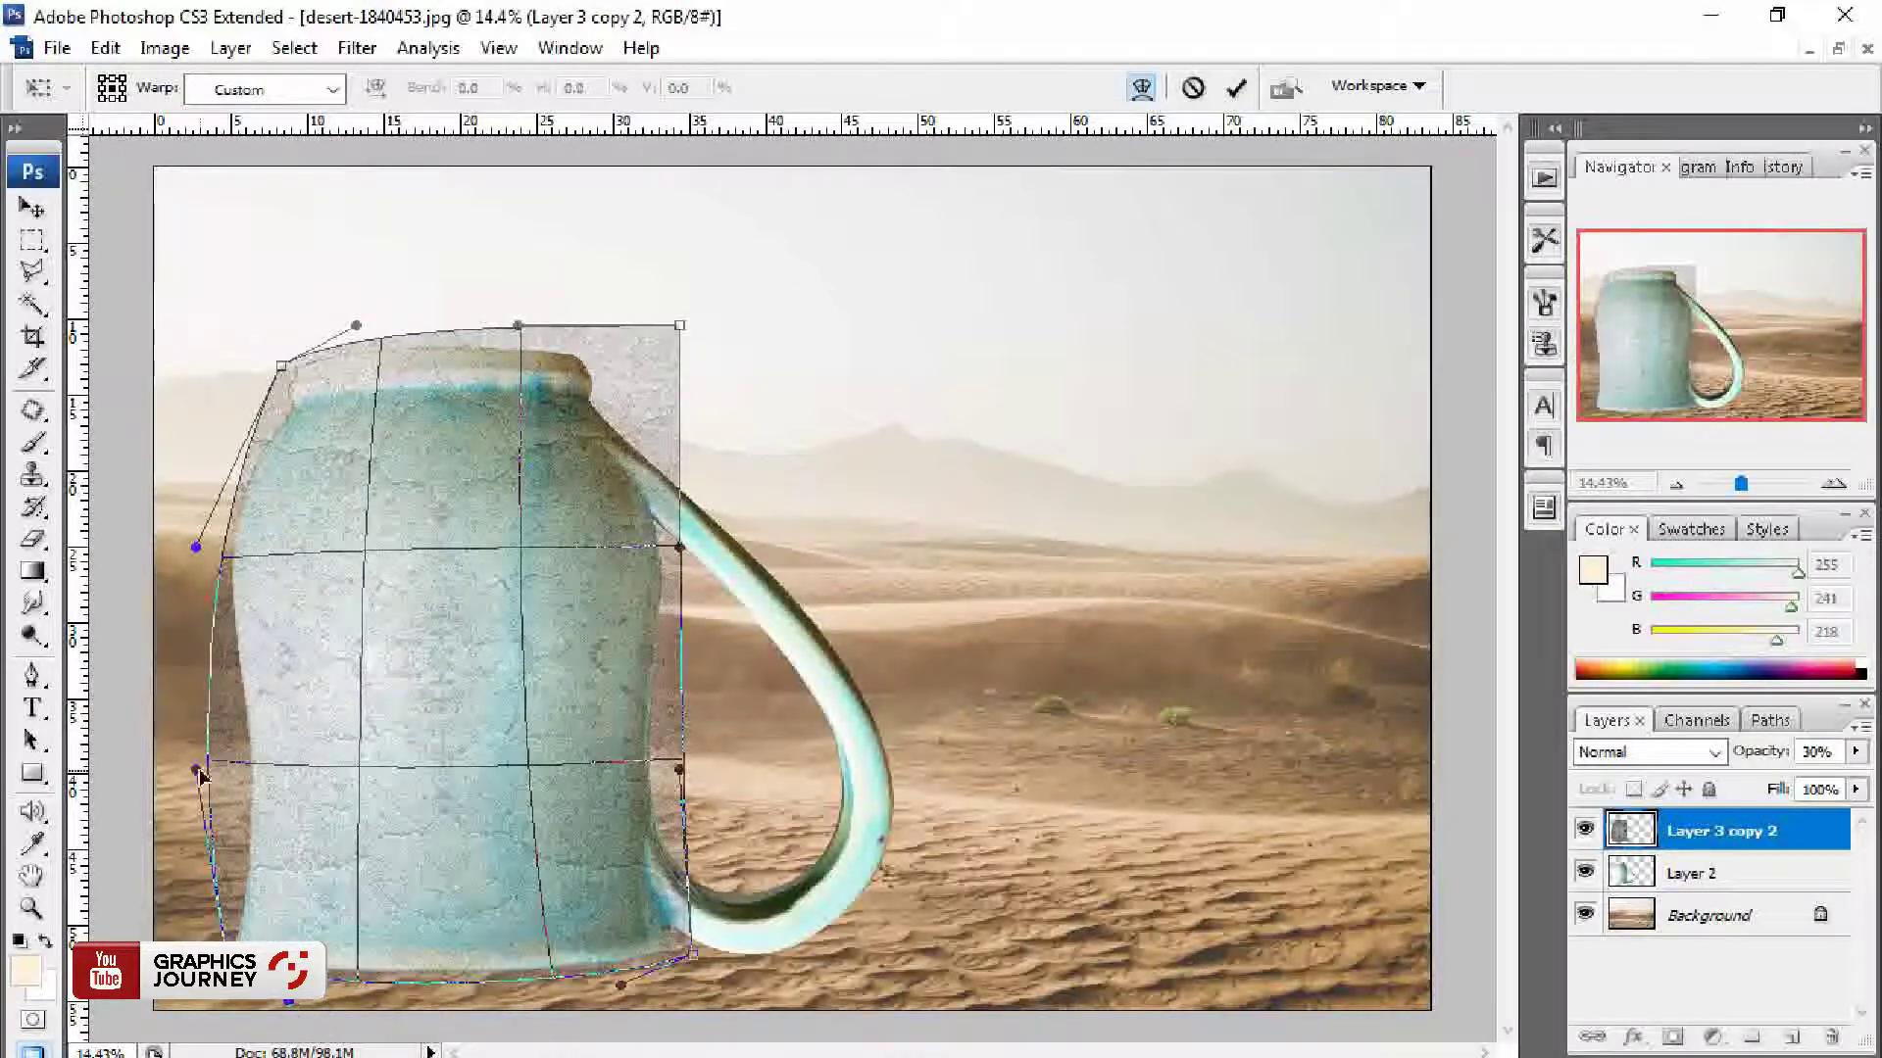
Step: Warp the texture's left and right sides to the mug's outline and commit the warp
left_click_drag(196, 770, 275, 789)
left_click_drag(196, 547, 174, 564)
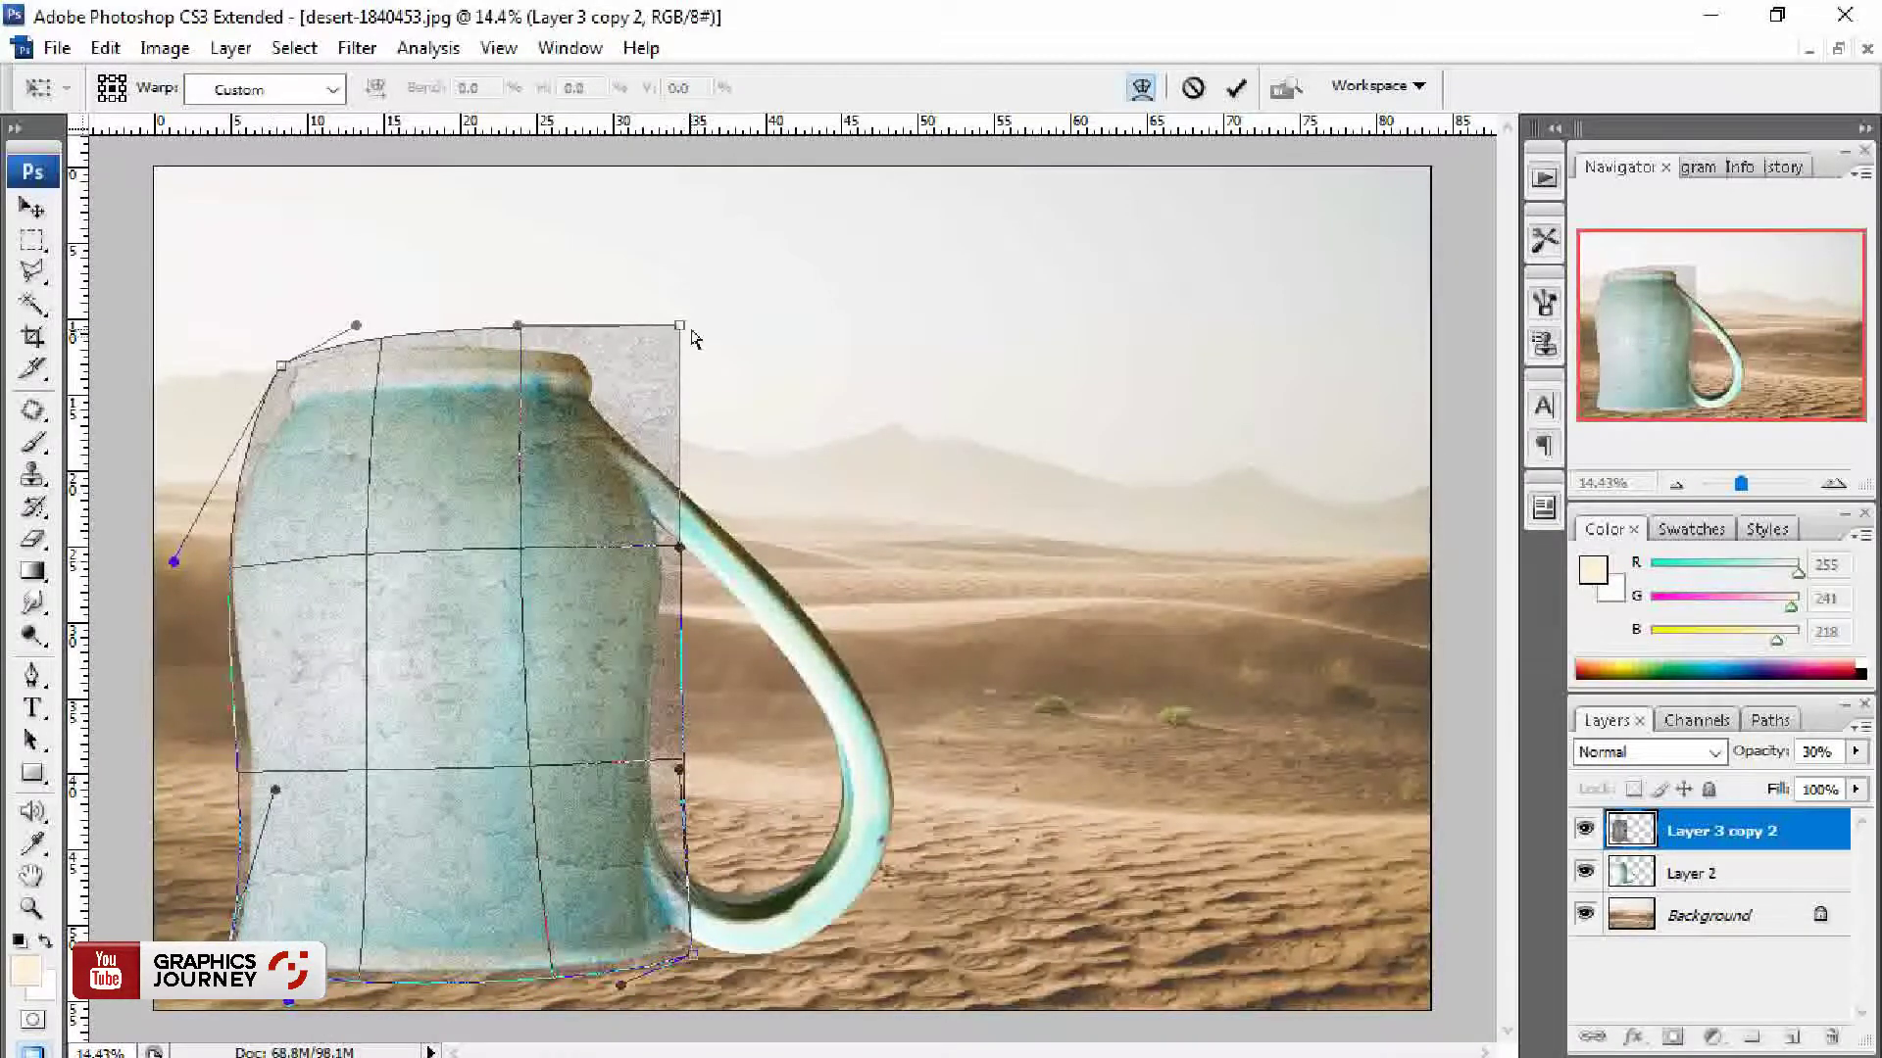
left_click_drag(679, 325, 600, 360)
left_click_drag(679, 547, 707, 517)
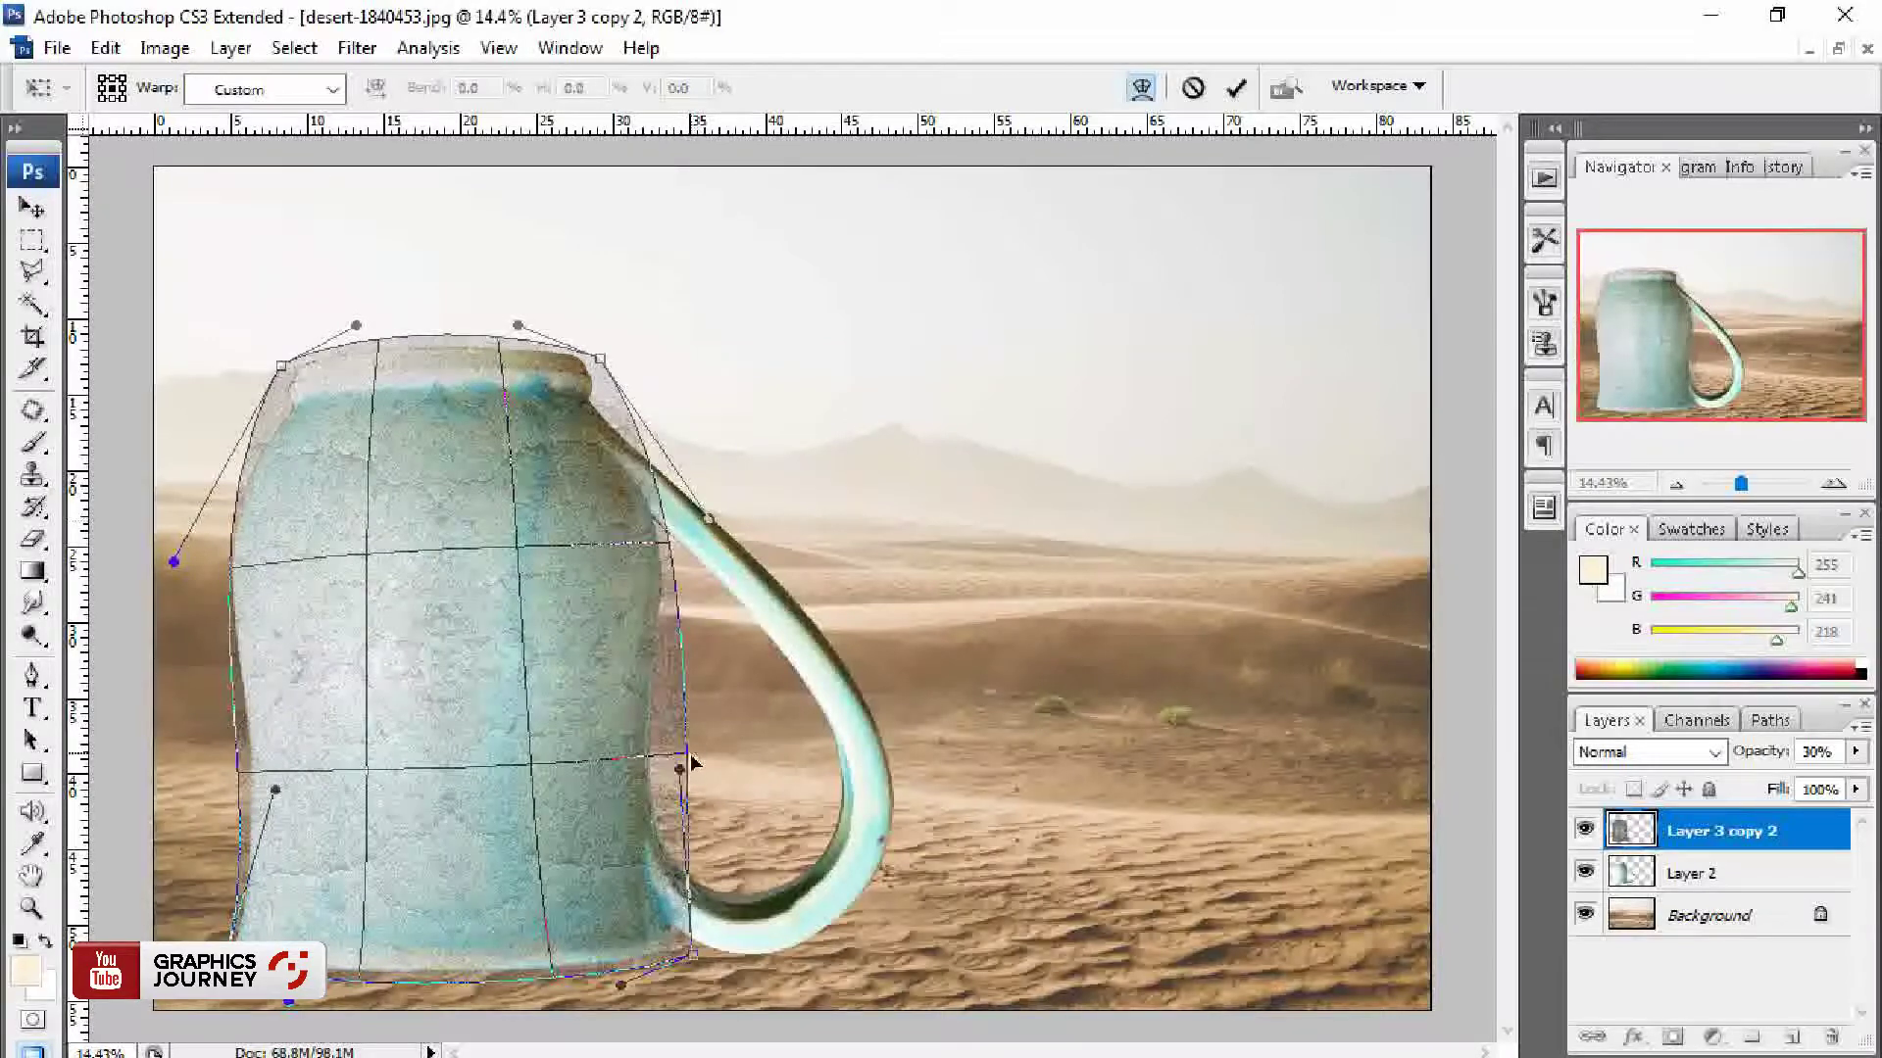
left_click_drag(680, 768, 619, 813)
left_click_drag(708, 517, 732, 508)
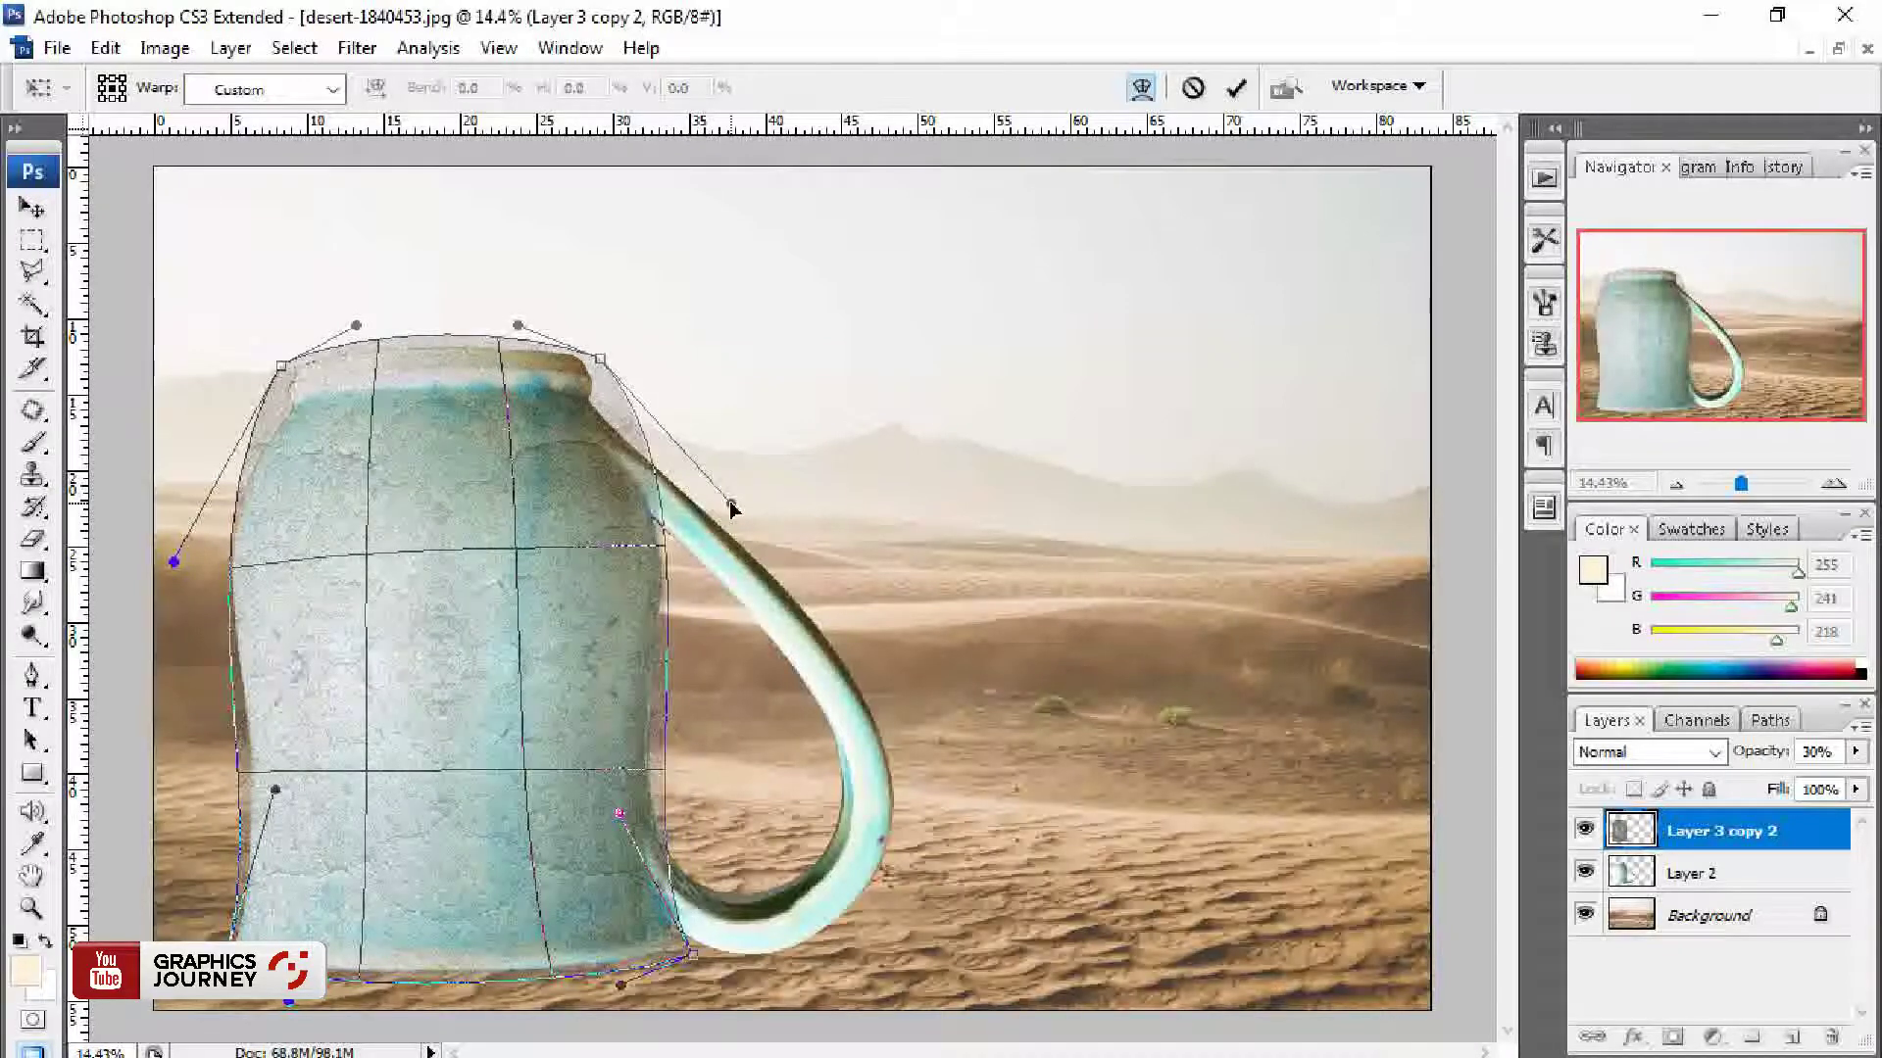
key("Return")
Step: Restore full opacity, select the stone texture layer, and zoom in on the mug's rim
key("0")
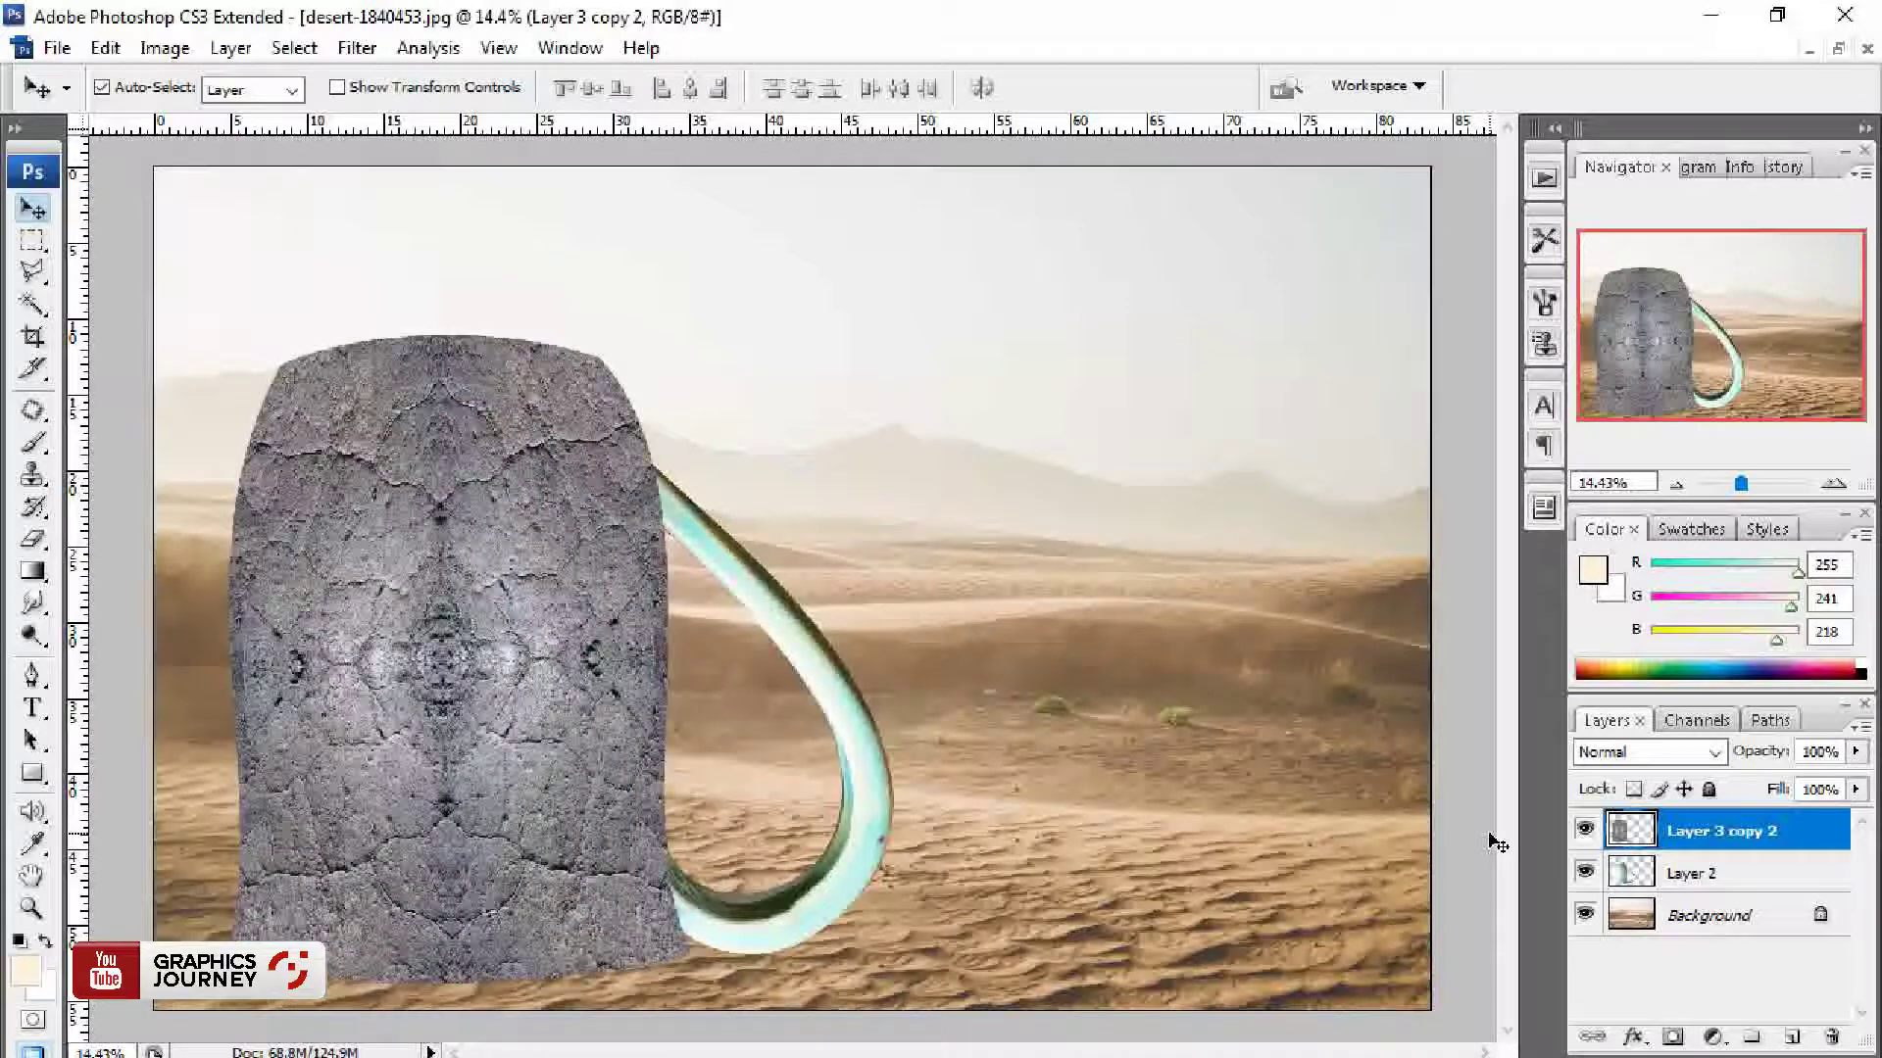
key("ctrl+alt+z")
key("ctrl+alt+z")
key("ctrl+alt+z")
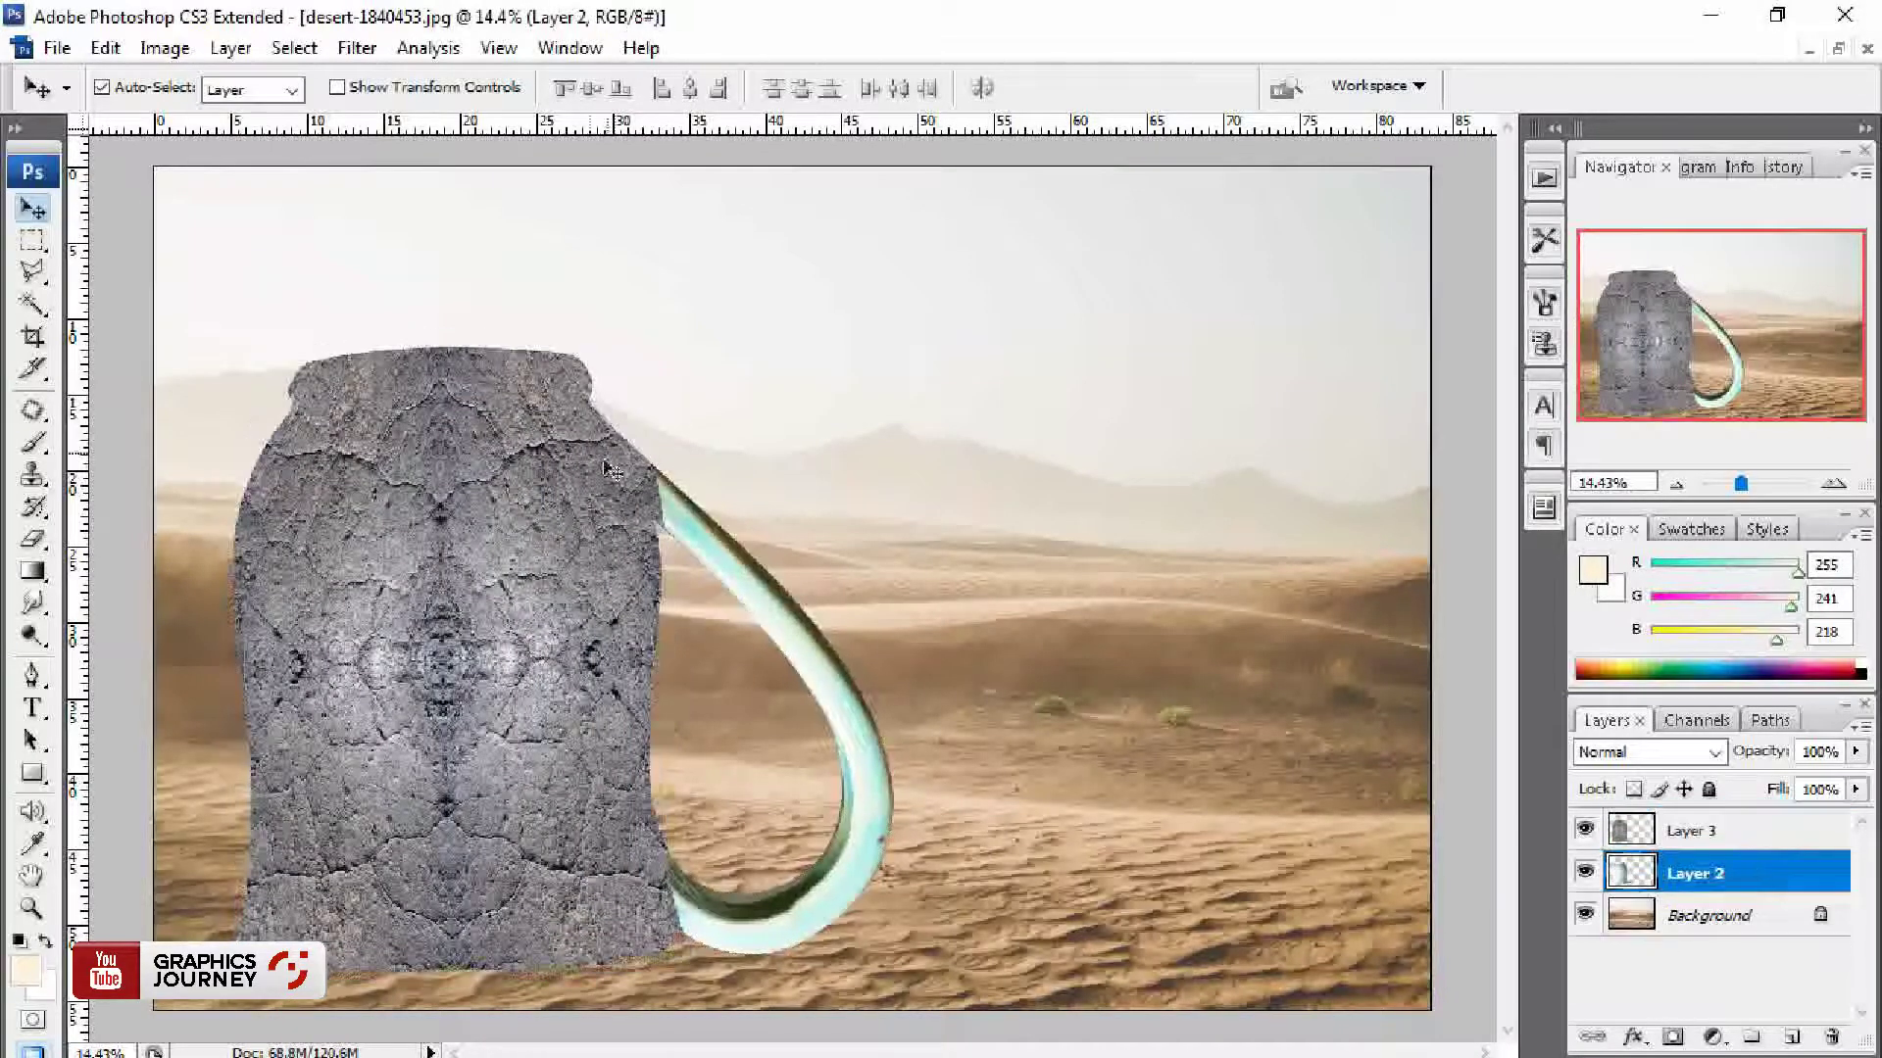
left_click(628, 541)
left_click_drag(984, 980, 247, 357)
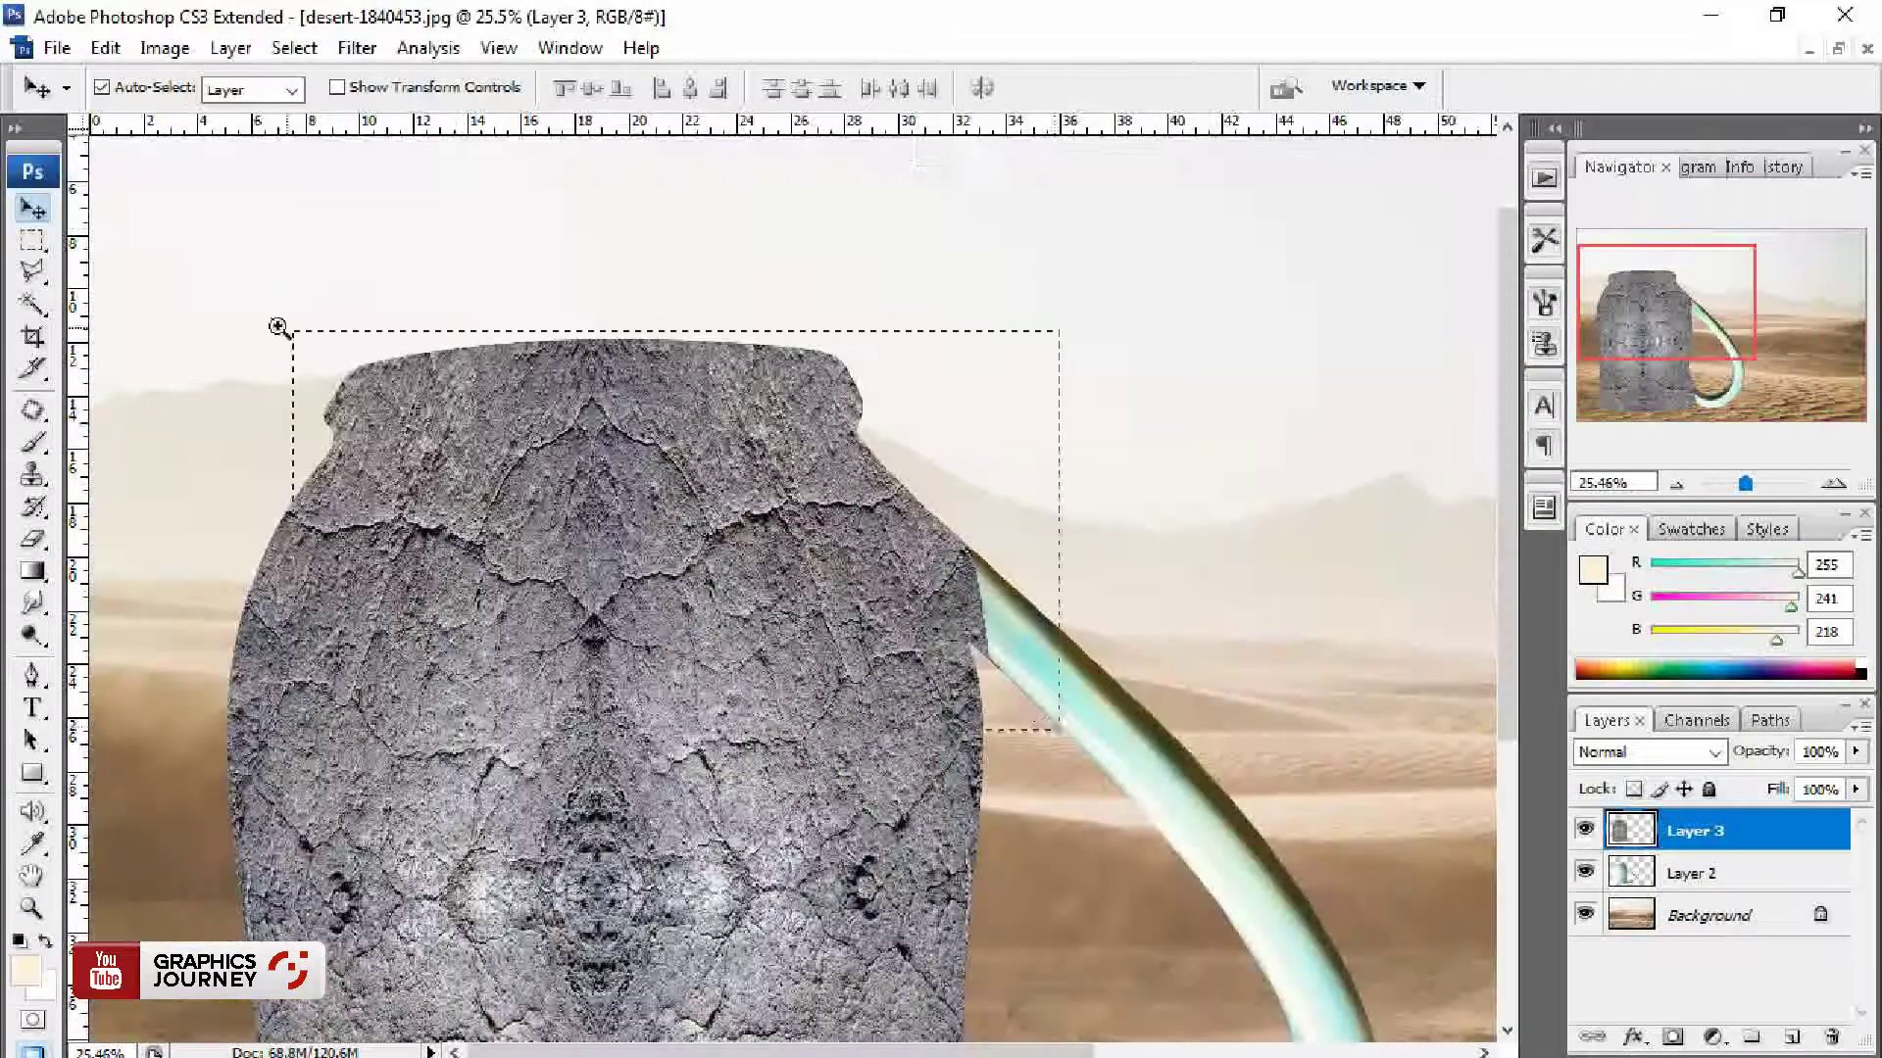
left_click_drag(1058, 818, 277, 324)
key("ctrl+minus")
key("ctrl+minus")
left_click_drag(1062, 859, 231, 323)
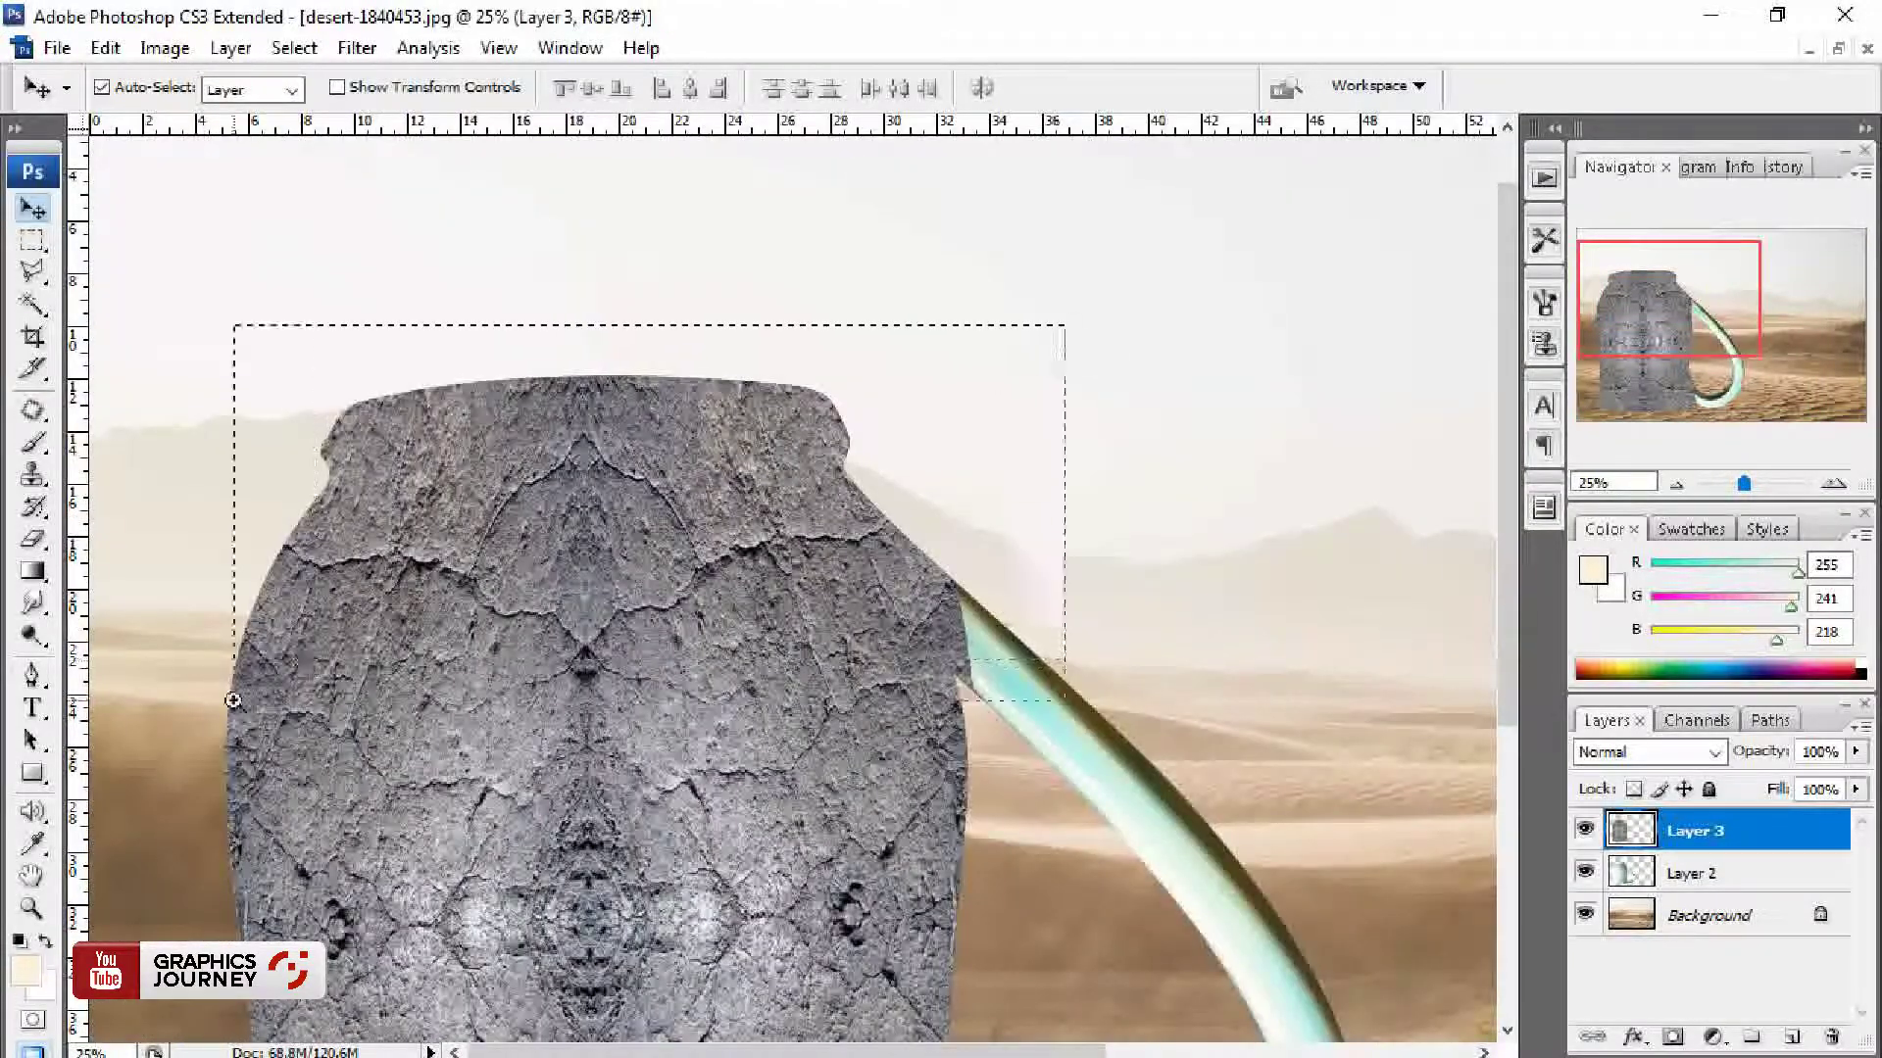
Step: At 30% opacity, trace the rim with a Pen path and load it as a selection
key("3")
key("p")
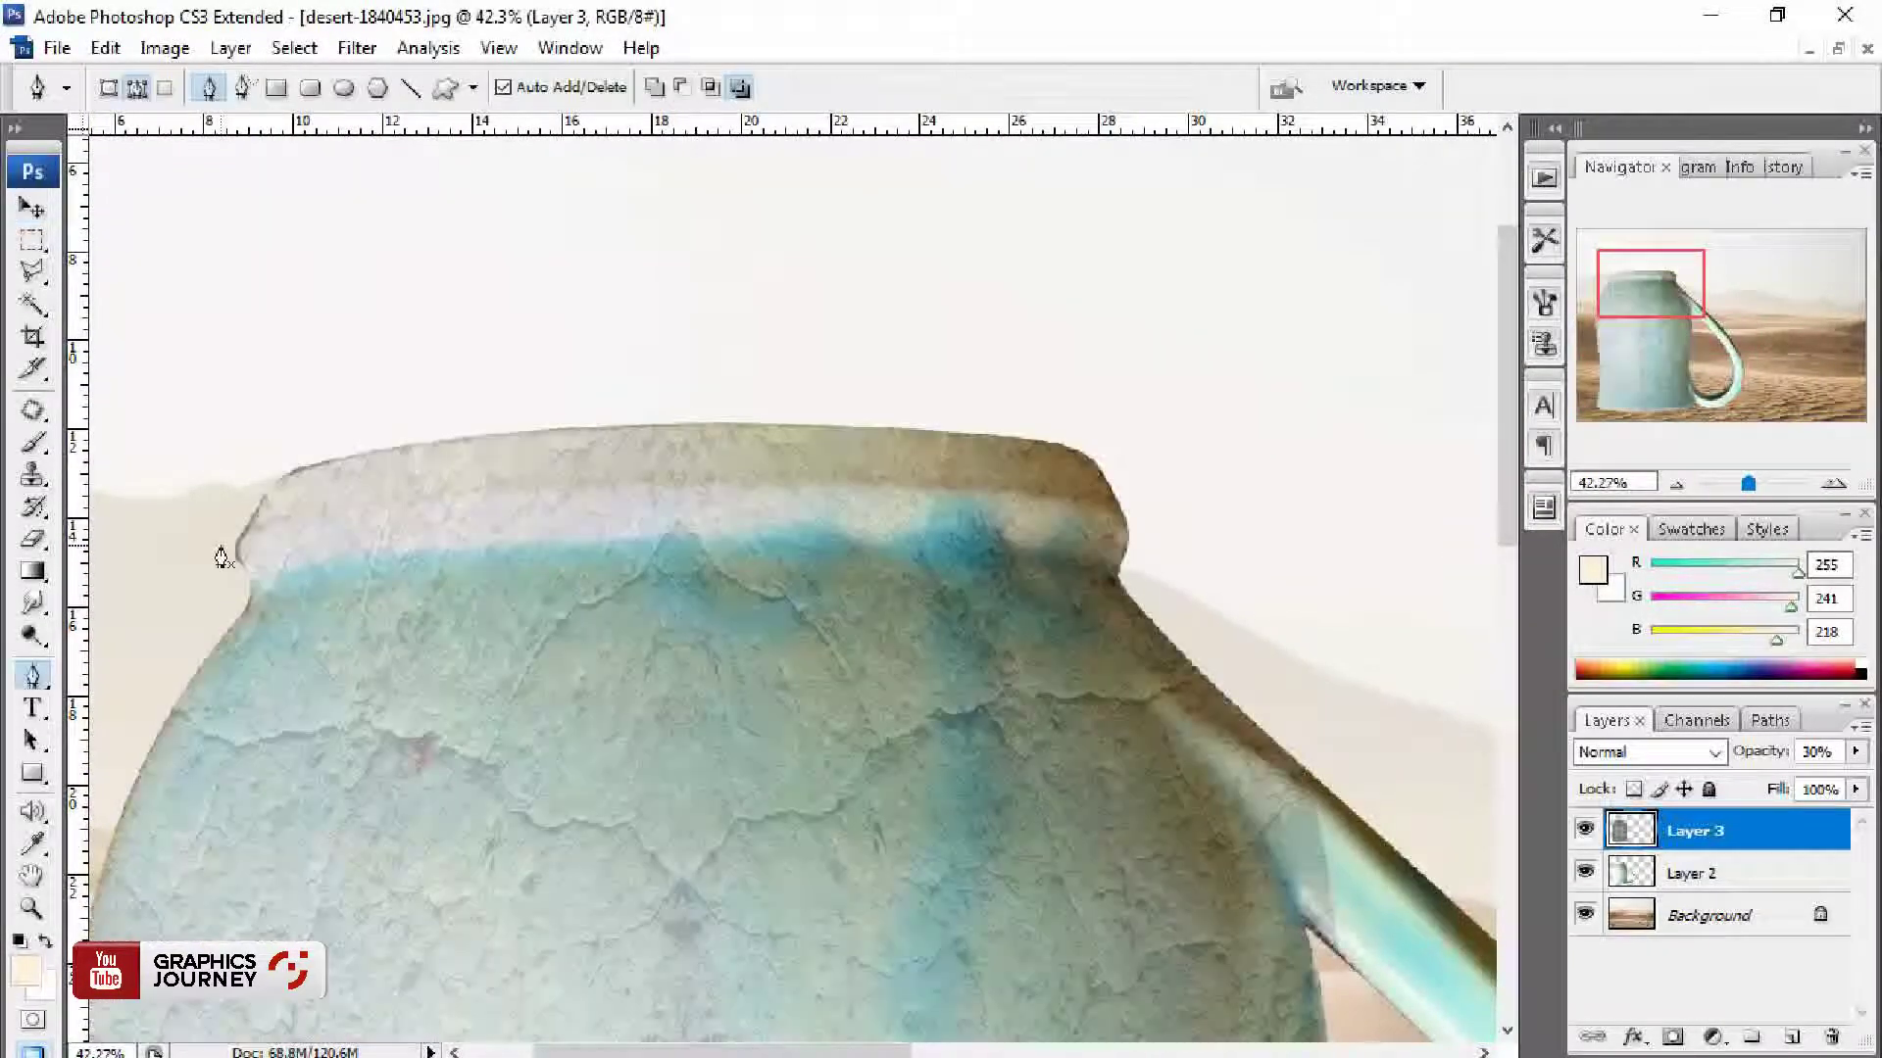
left_click_drag(675, 482, 931, 487)
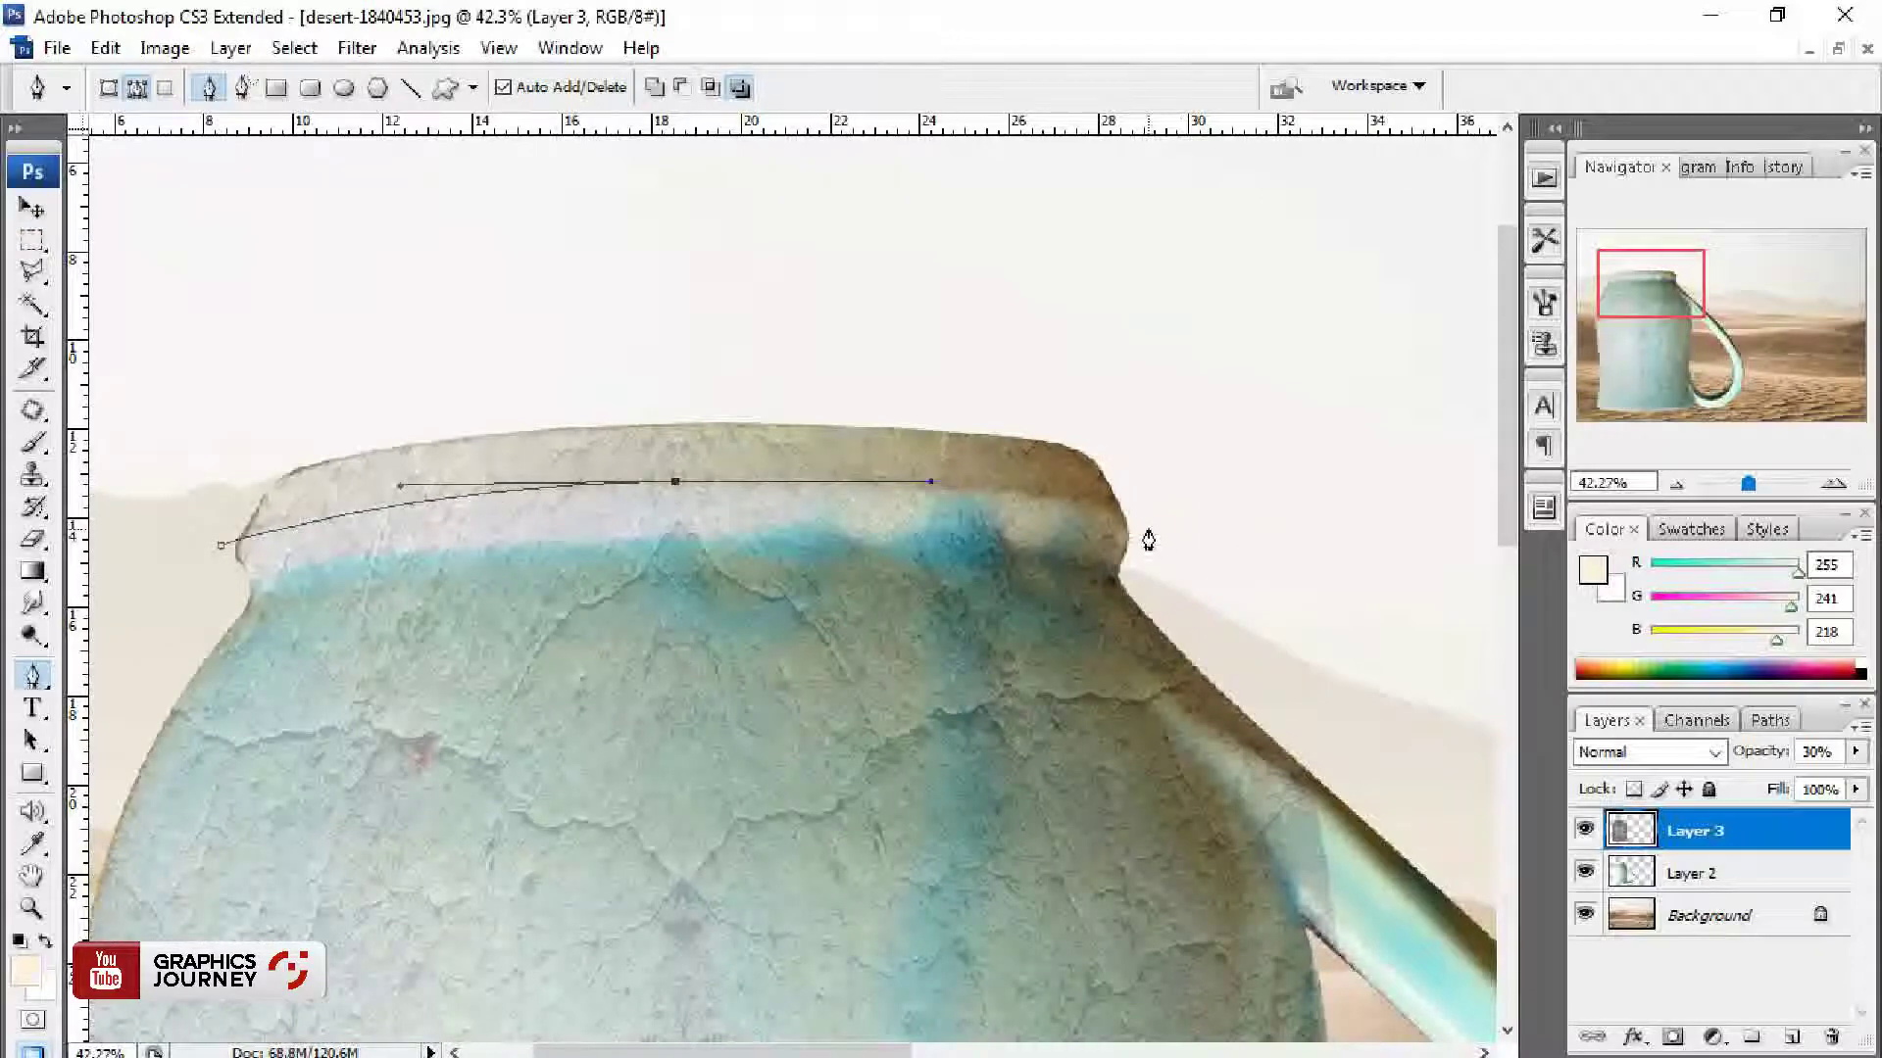
left_click_drag(1148, 533, 1193, 588)
left_click(221, 545)
key("ctrl+Return")
Step: Brighten a copy of the rim with Levels to make a lighter lip
key("ctrl+alt+r")
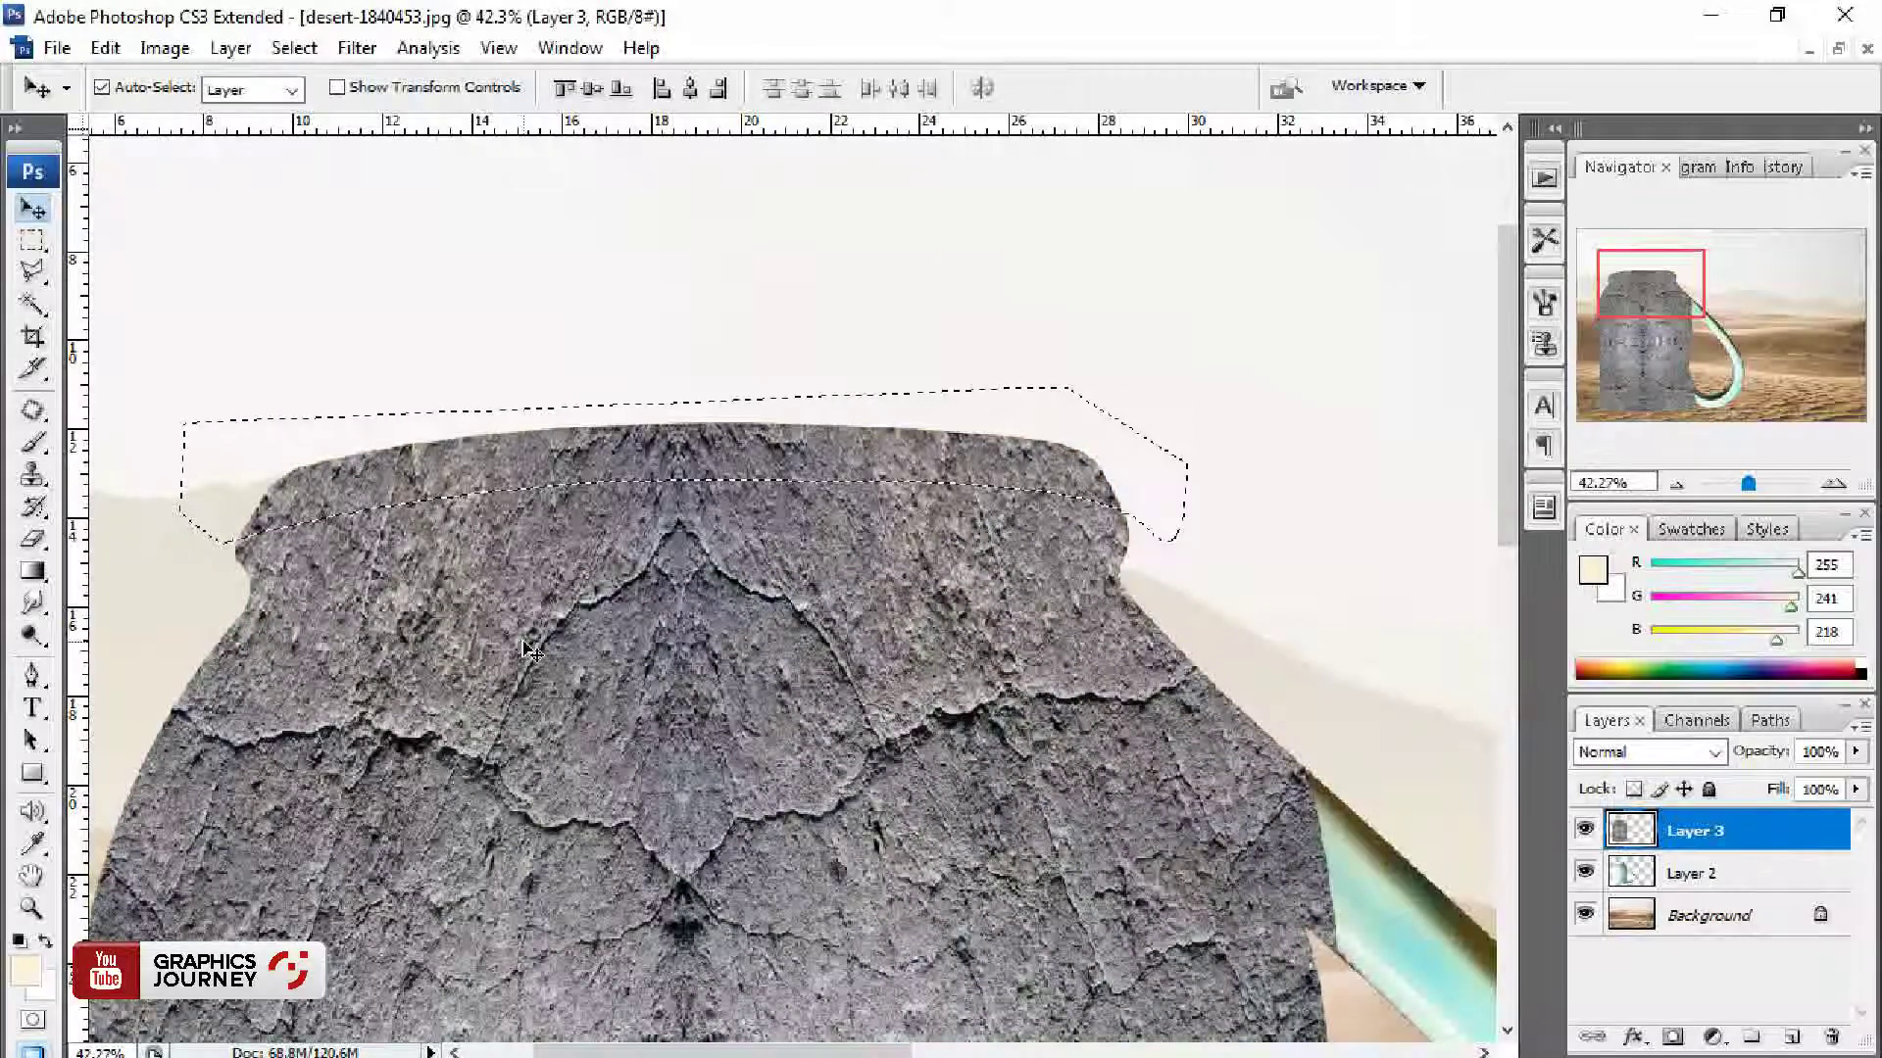
left_click_drag(1219, 475, 1316, 474)
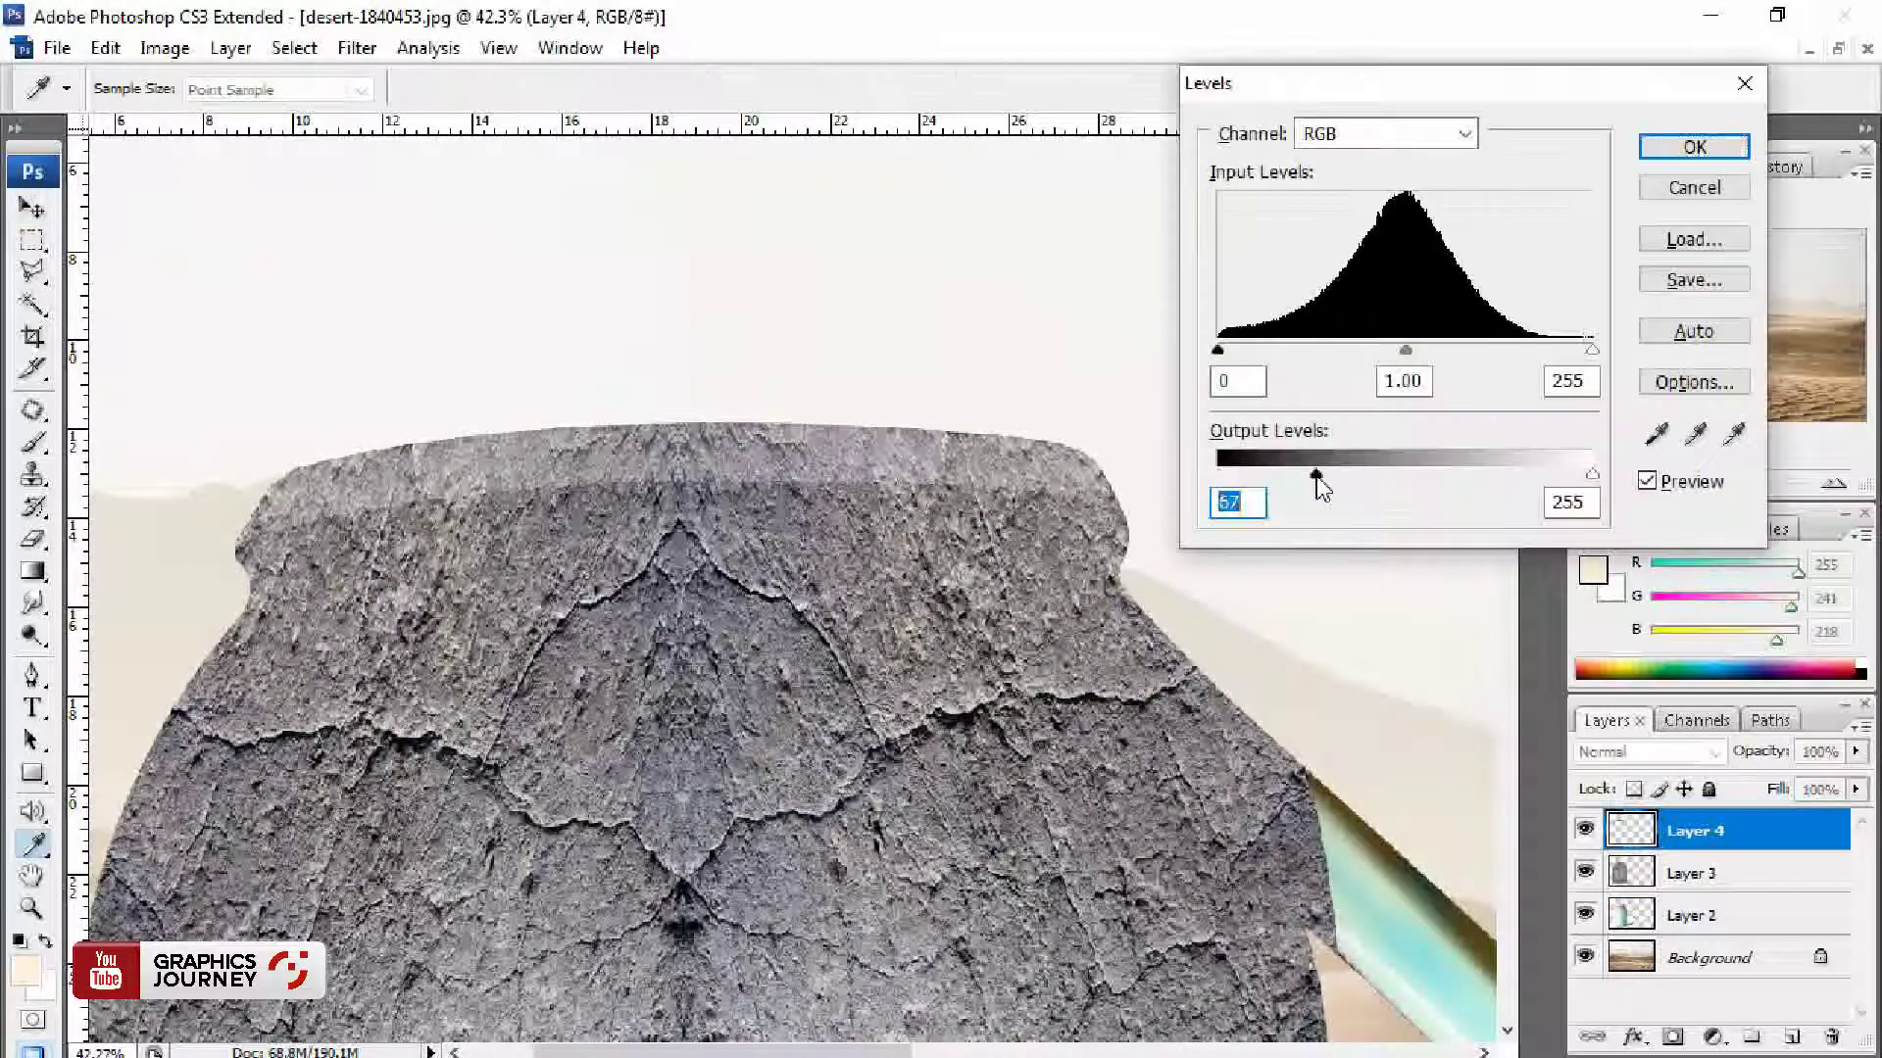
left_click_drag(1541, 358, 1532, 359)
left_click(1737, 152)
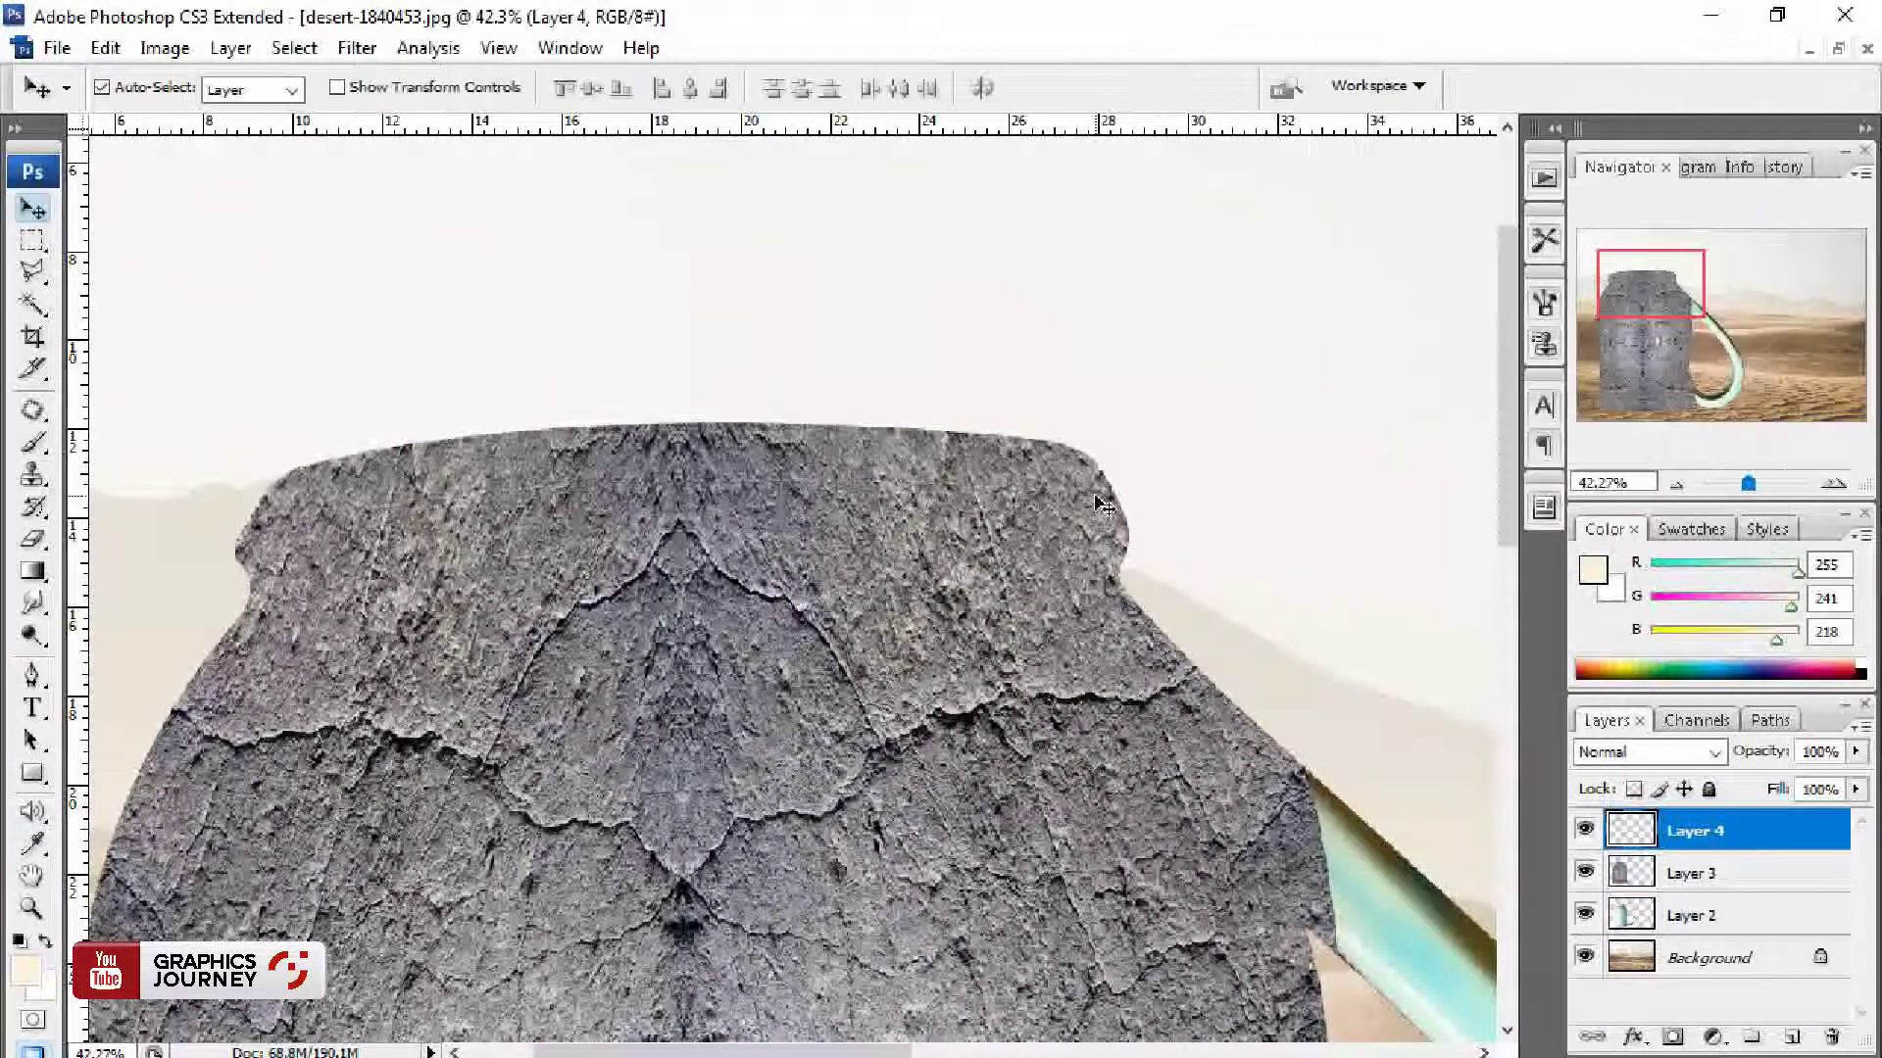
Step: On the stone texture layer, trace a band just below the rim and make it a selection
key("alt+bracketleft")
key("p")
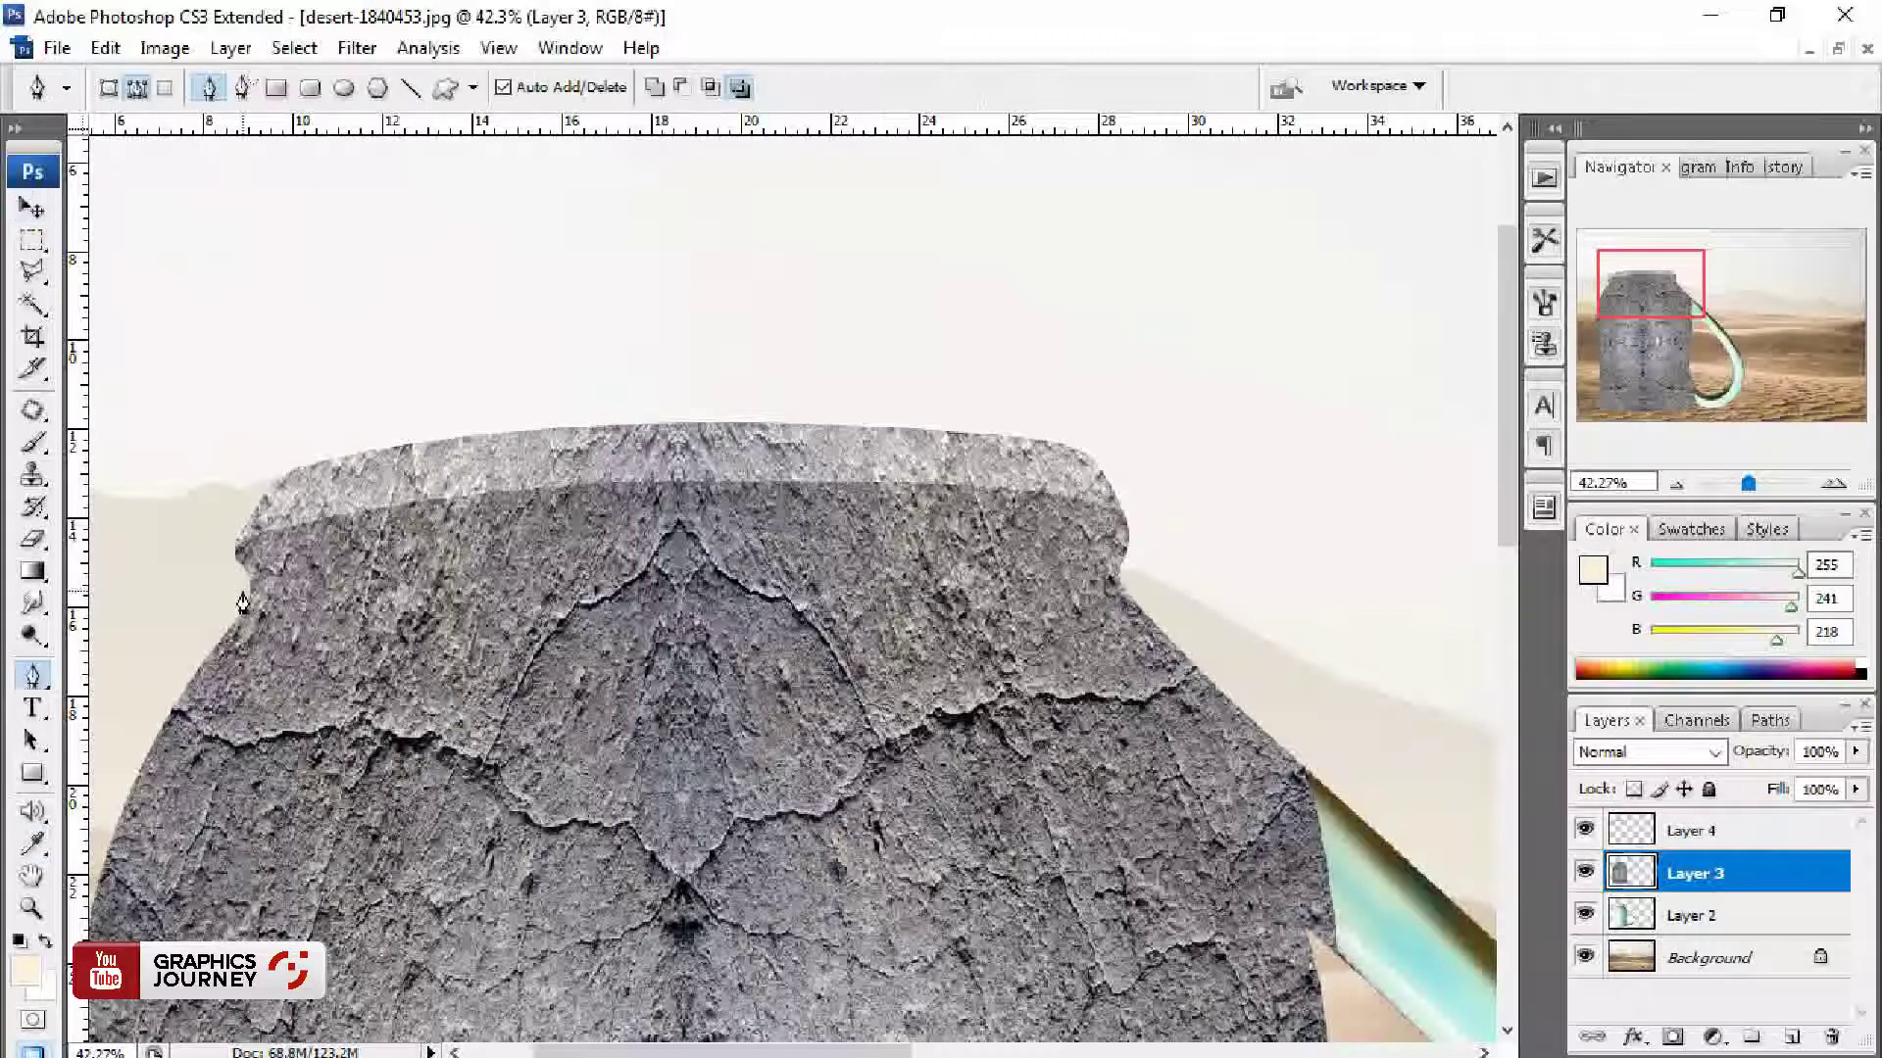
left_click_drag(769, 538, 875, 538)
left_click_drag(1157, 582, 1212, 597)
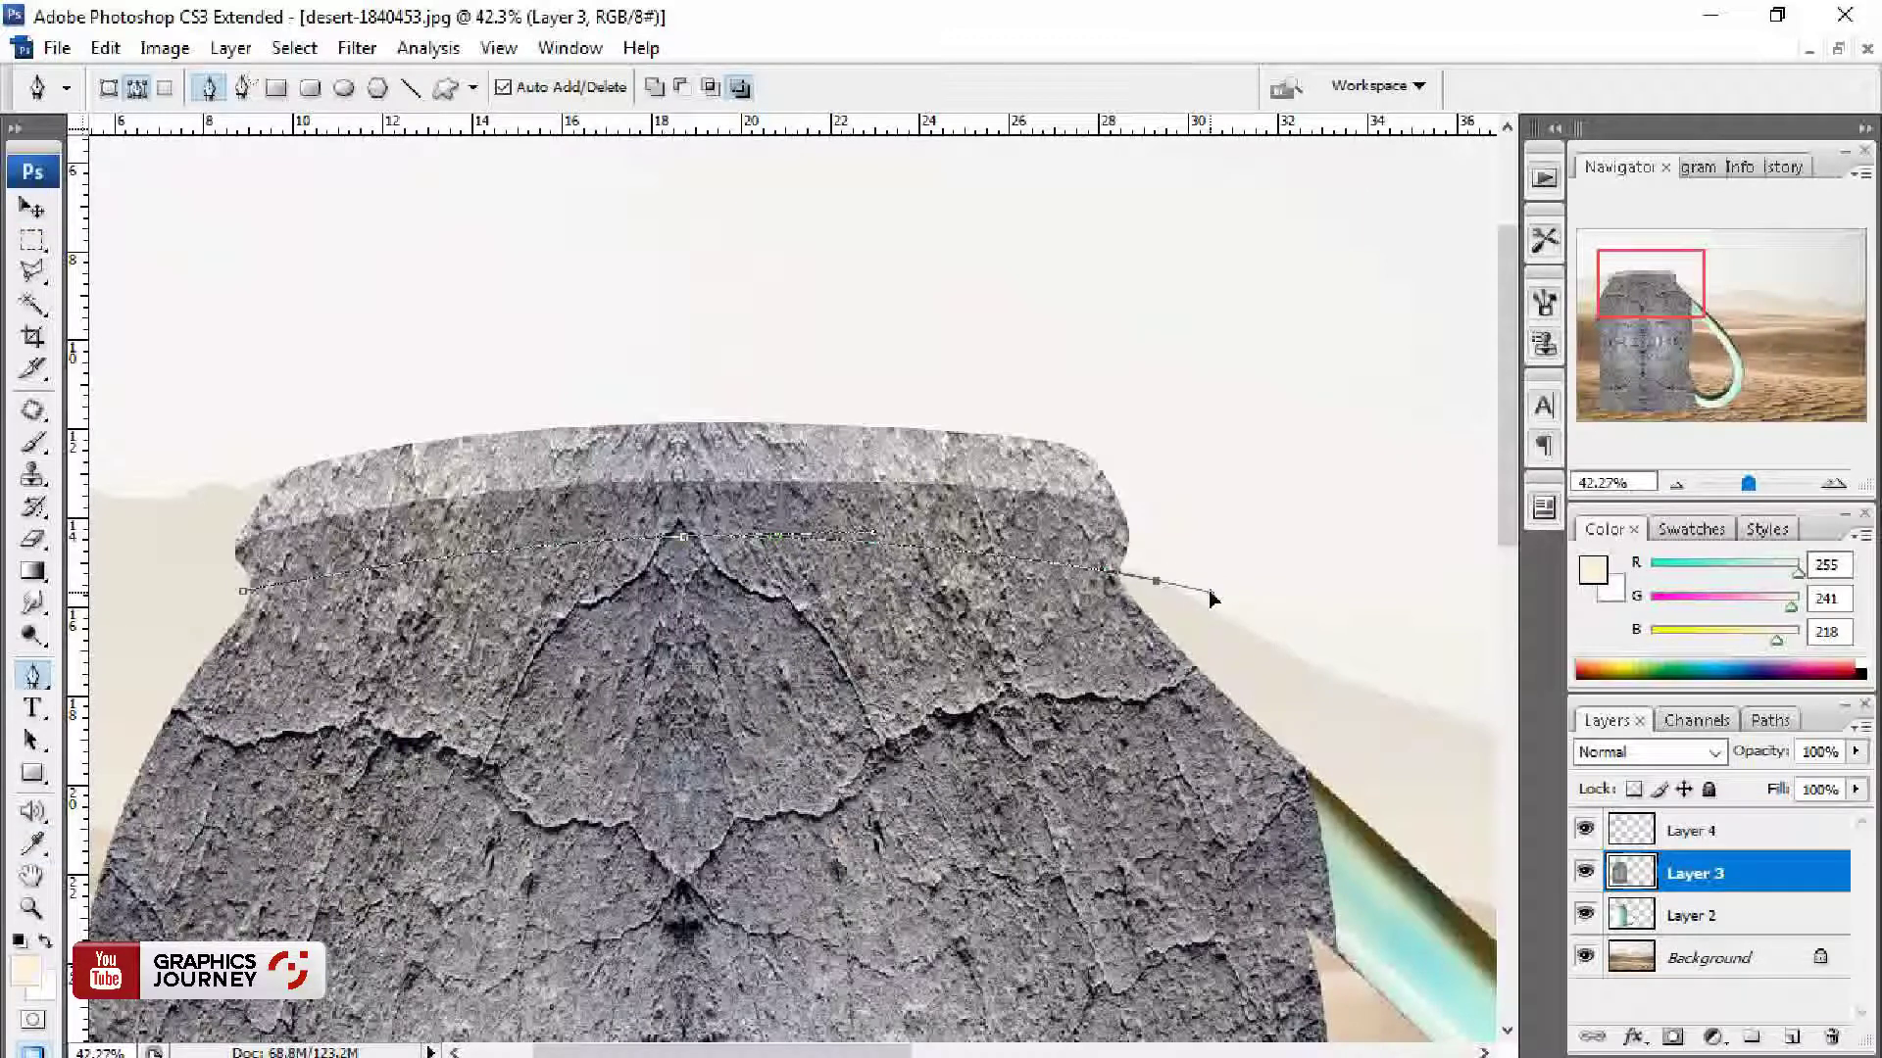
left_click(683, 456)
left_click(196, 519)
left_click(243, 591)
key("ctrl+Return")
key("v")
left_click(407, 598)
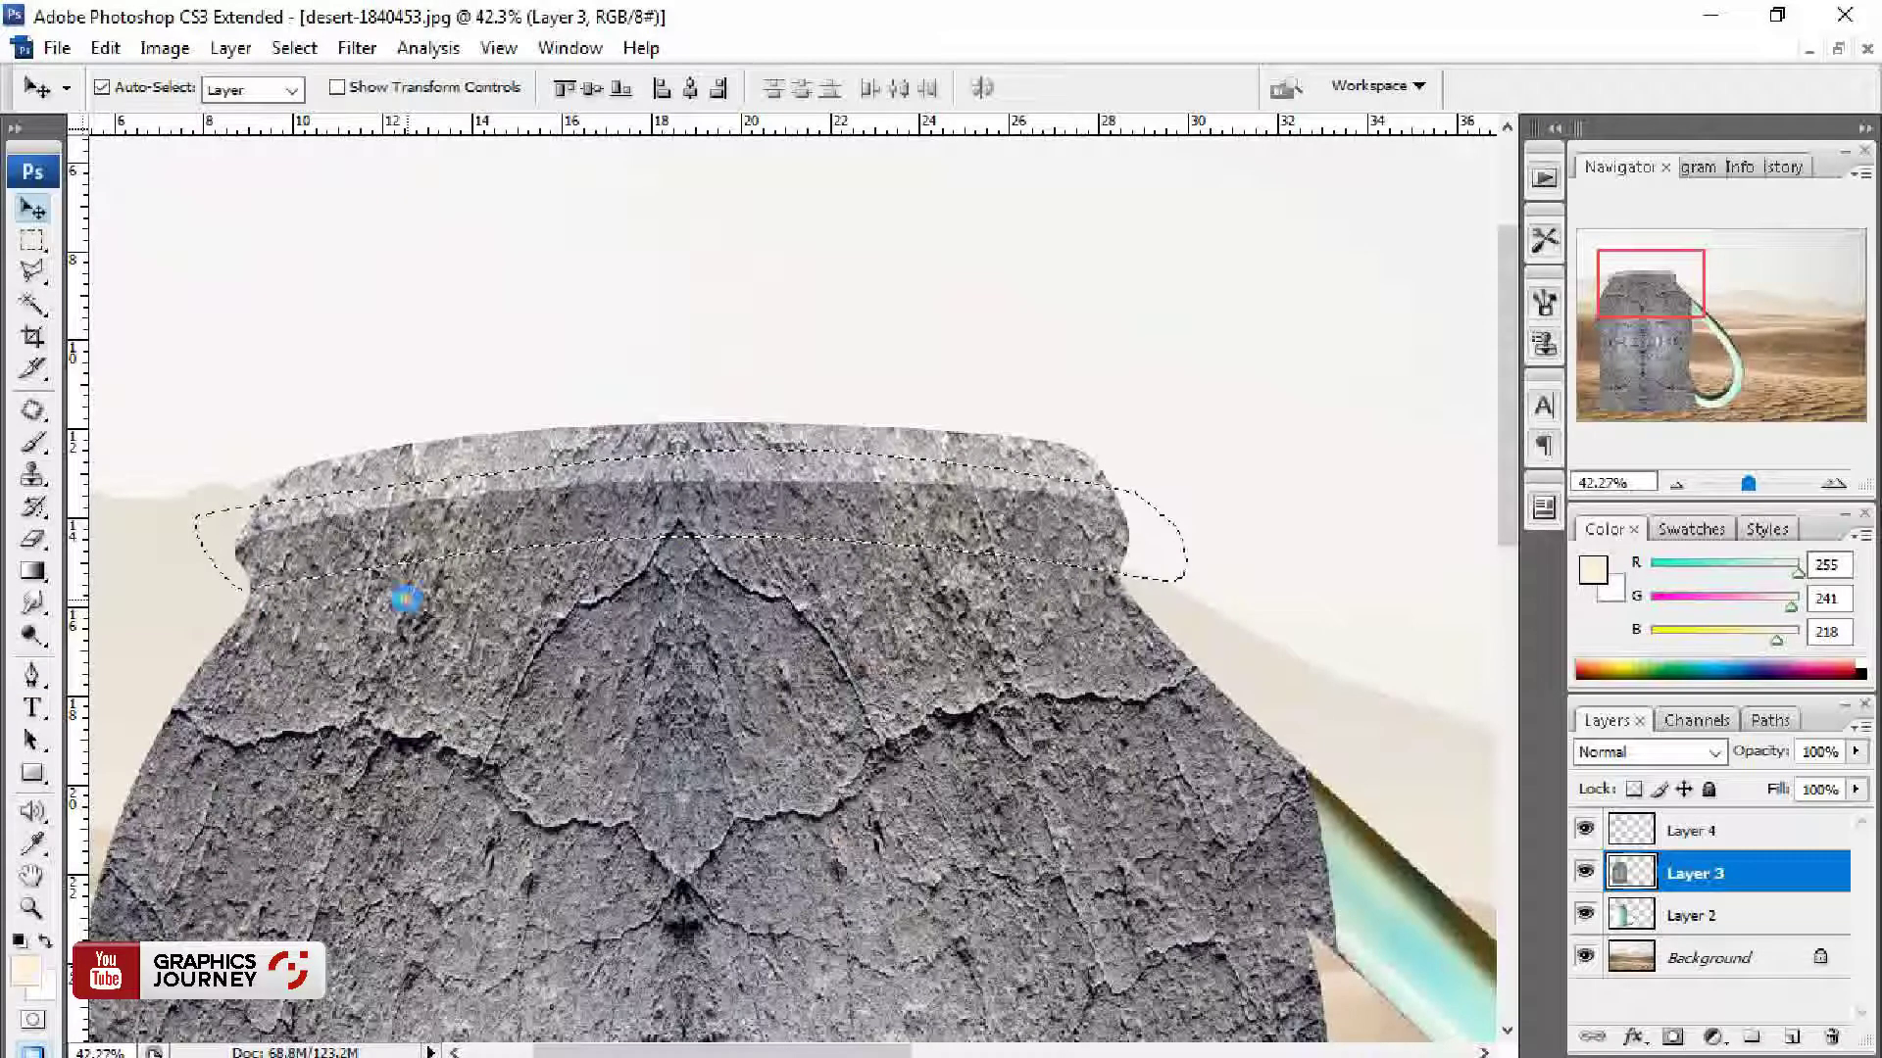
Step: Copy the band to its own layer and darken it with Levels (highlights 212, midtones 0.67)
key("ctrl+j")
key("ctrl+l")
left_click_drag(1591, 473, 1529, 475)
left_click_drag(1404, 350, 1459, 359)
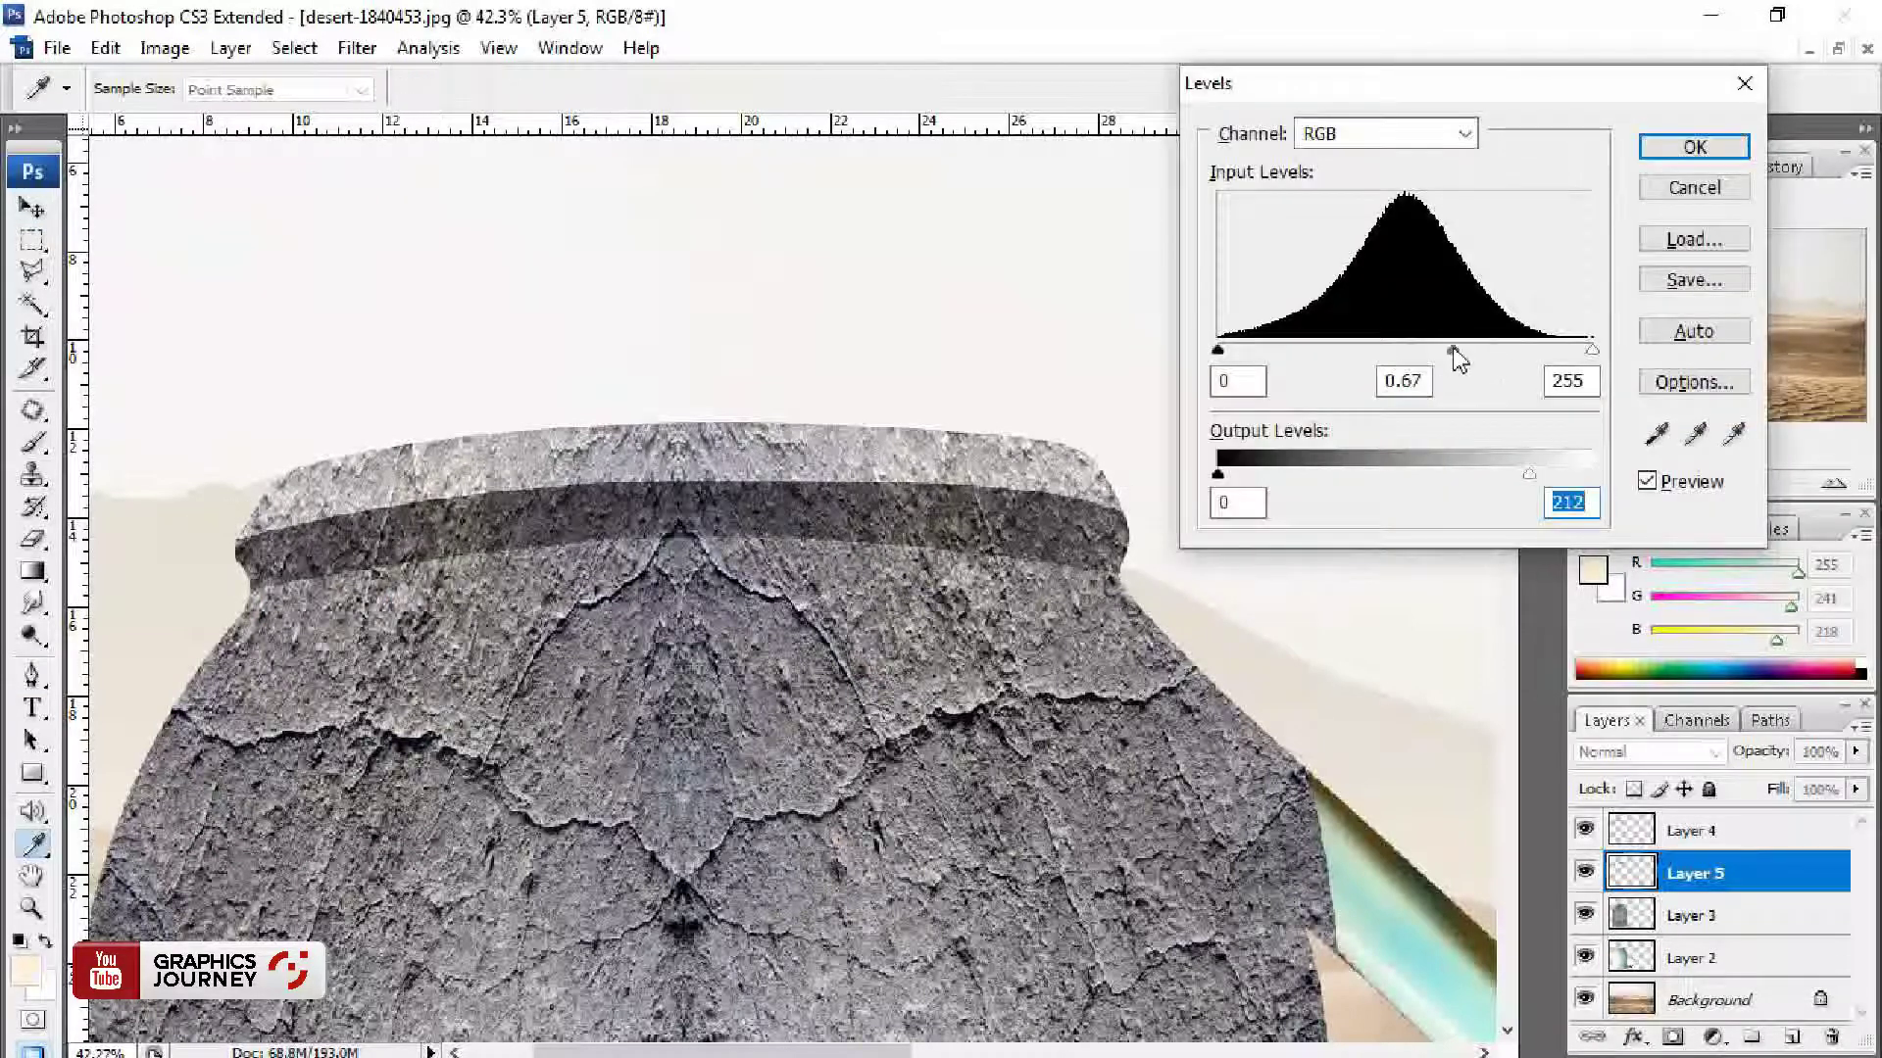
key("Return")
Step: Erase the dark band's edges near the mug's sides to soften it
key("e")
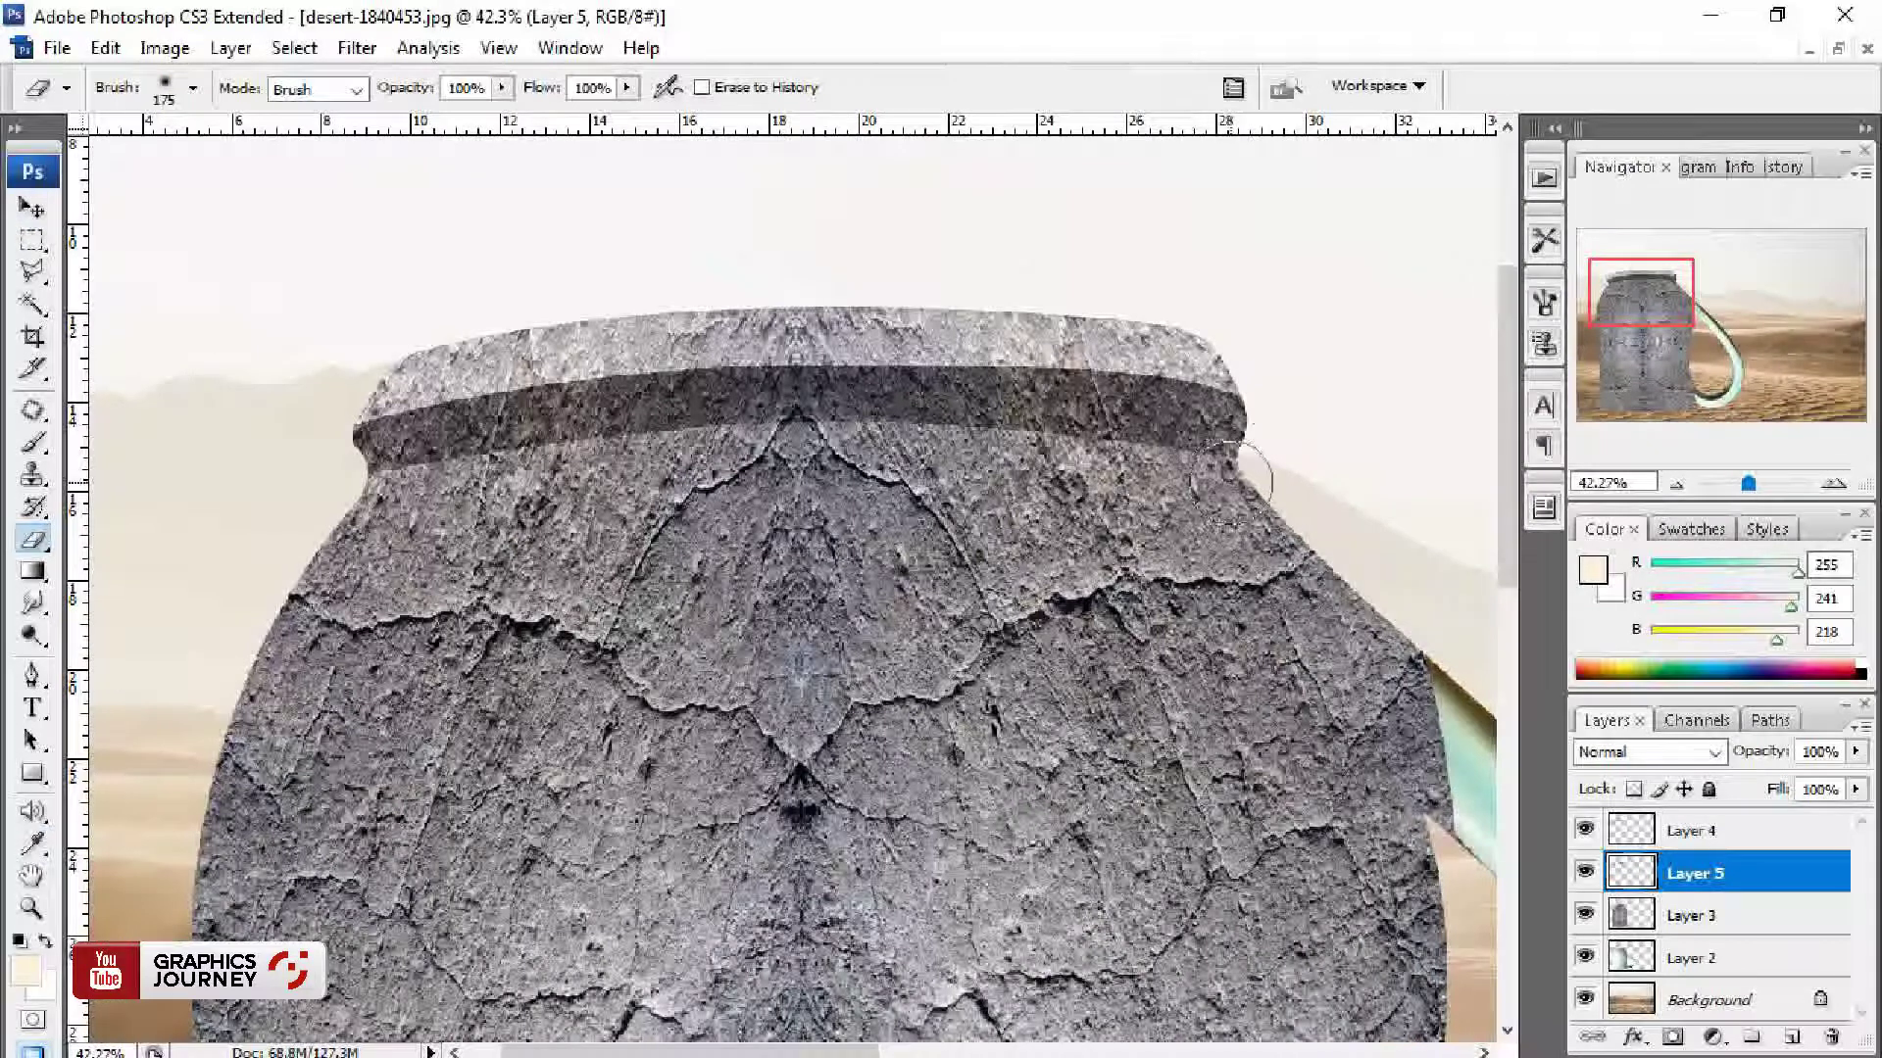
mouse_move(1166, 431)
left_mouse_down()
mouse_move(863, 437)
mouse_move(338, 524)
left_mouse_up()
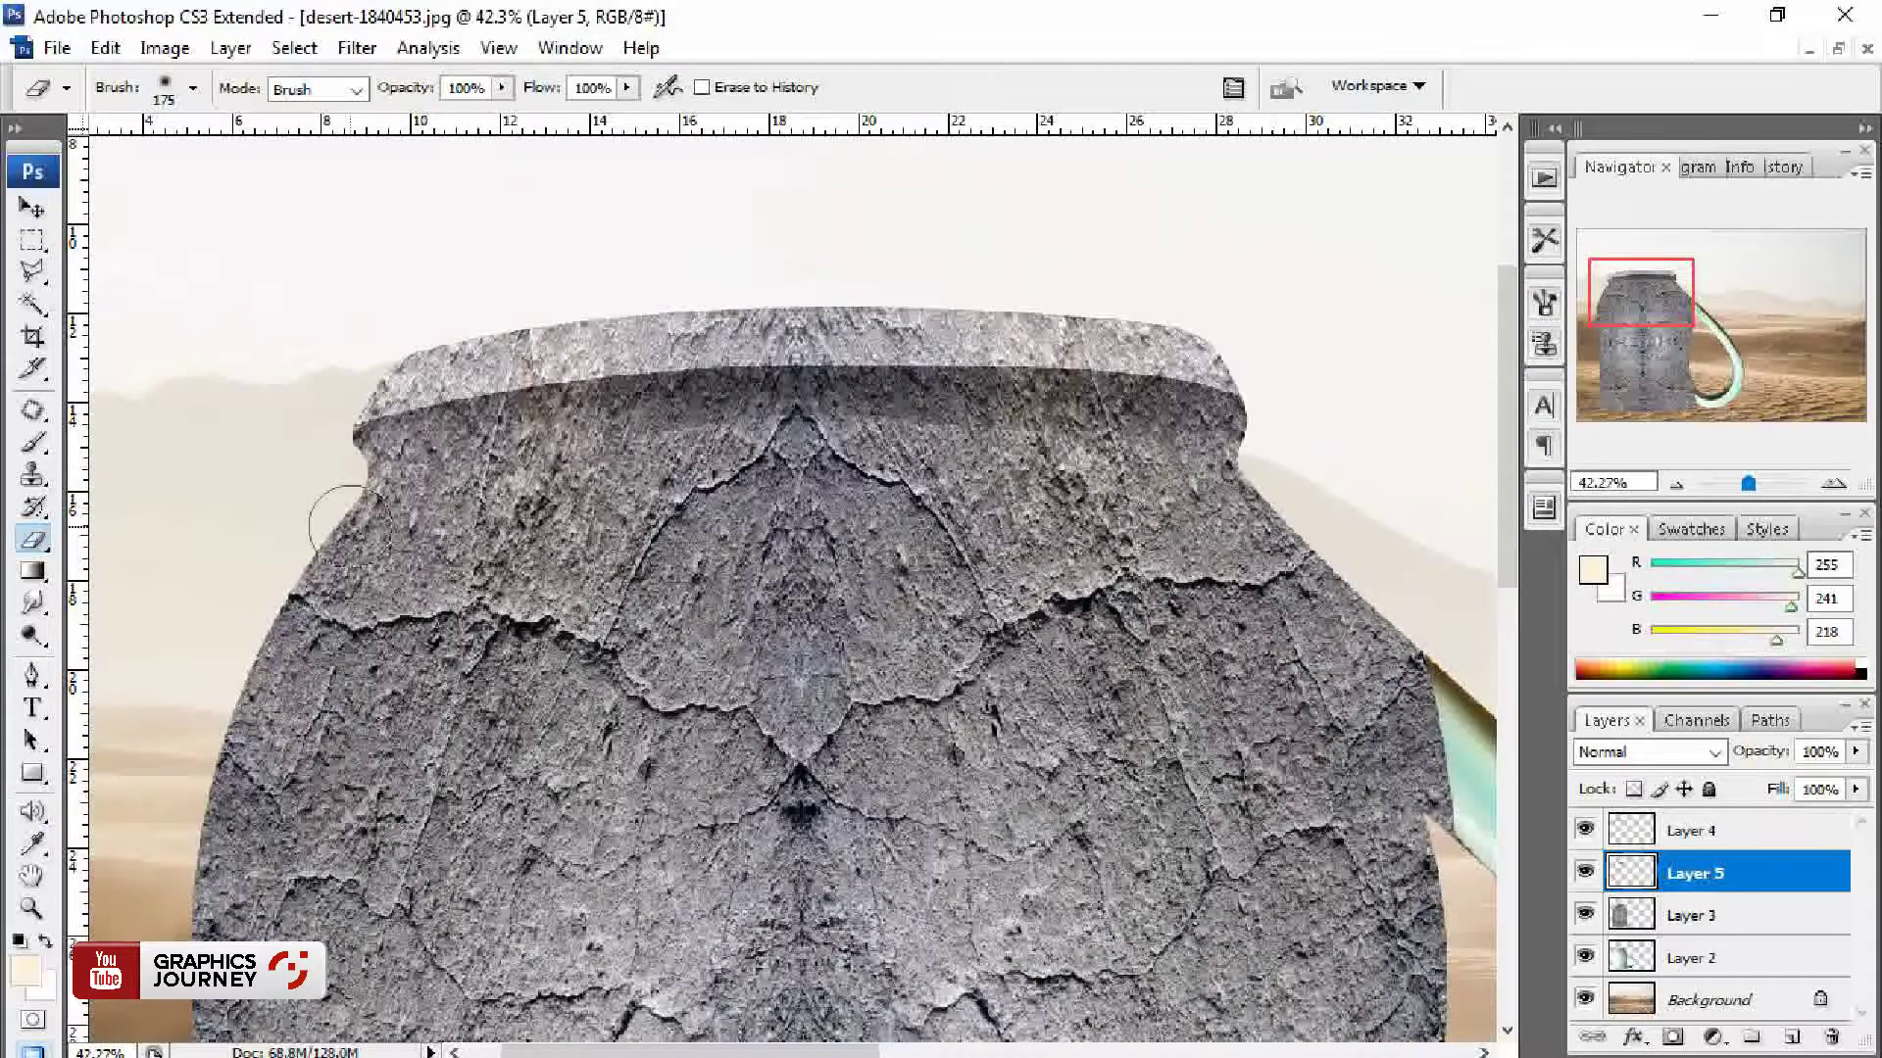
key("ctrl+z")
left_click_drag(1206, 490, 307, 496)
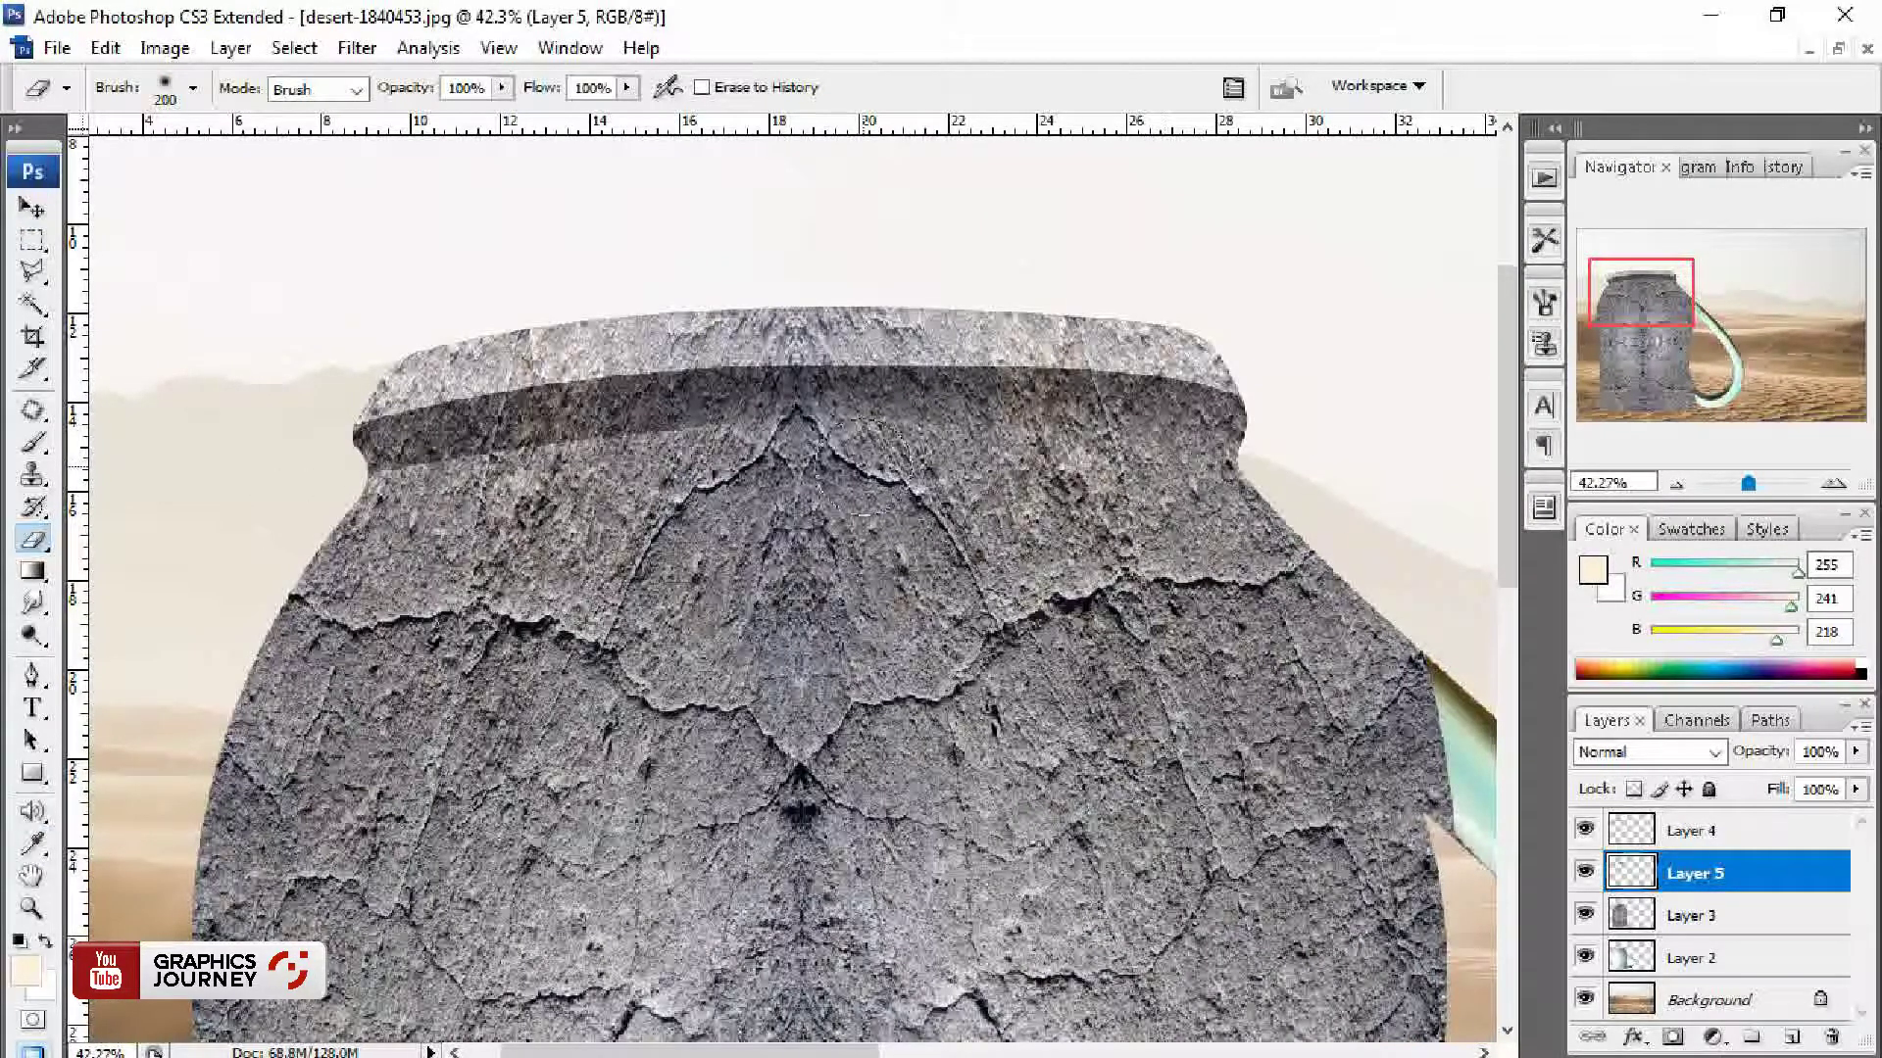
key("ctrl+z")
left_click_drag(779, 461, 282, 519)
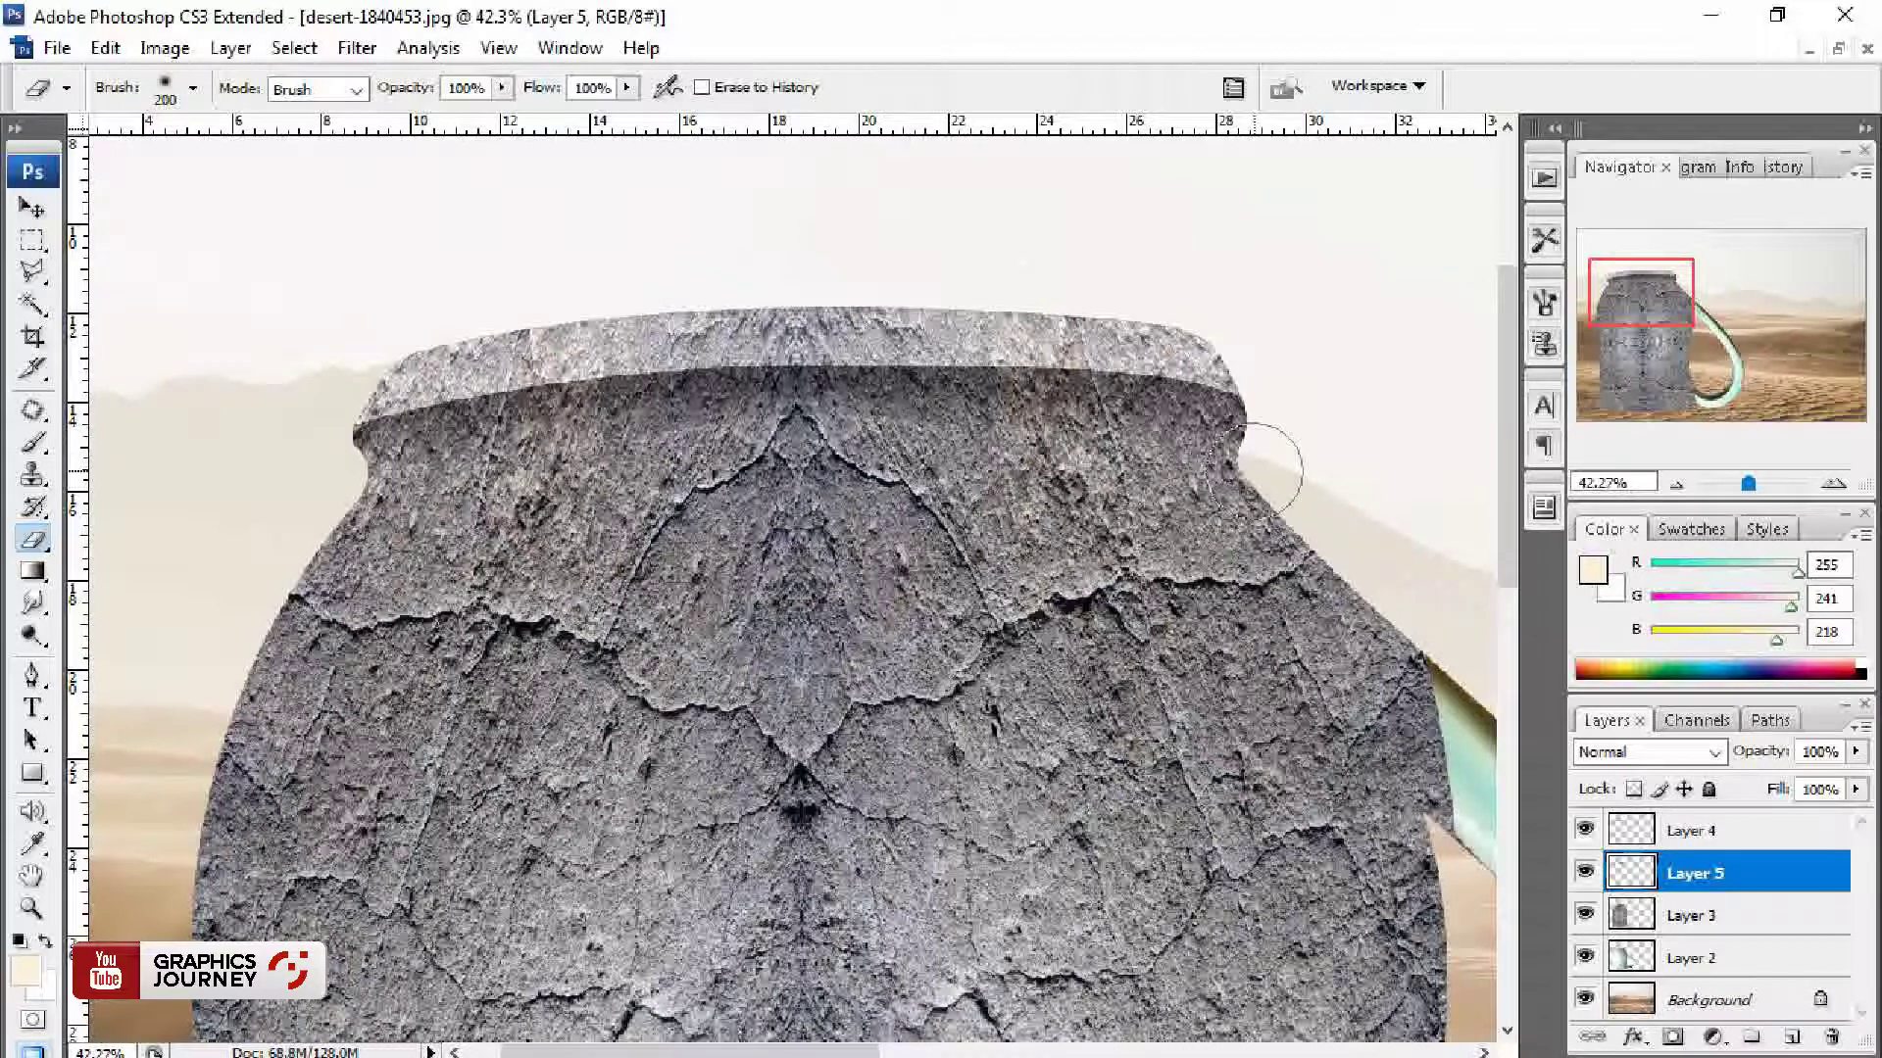
left_click_drag(1260, 421, 897, 429)
Step: Set the band layer to 66% opacity and merge it into the stone texture
key("v")
key("6")
key("6")
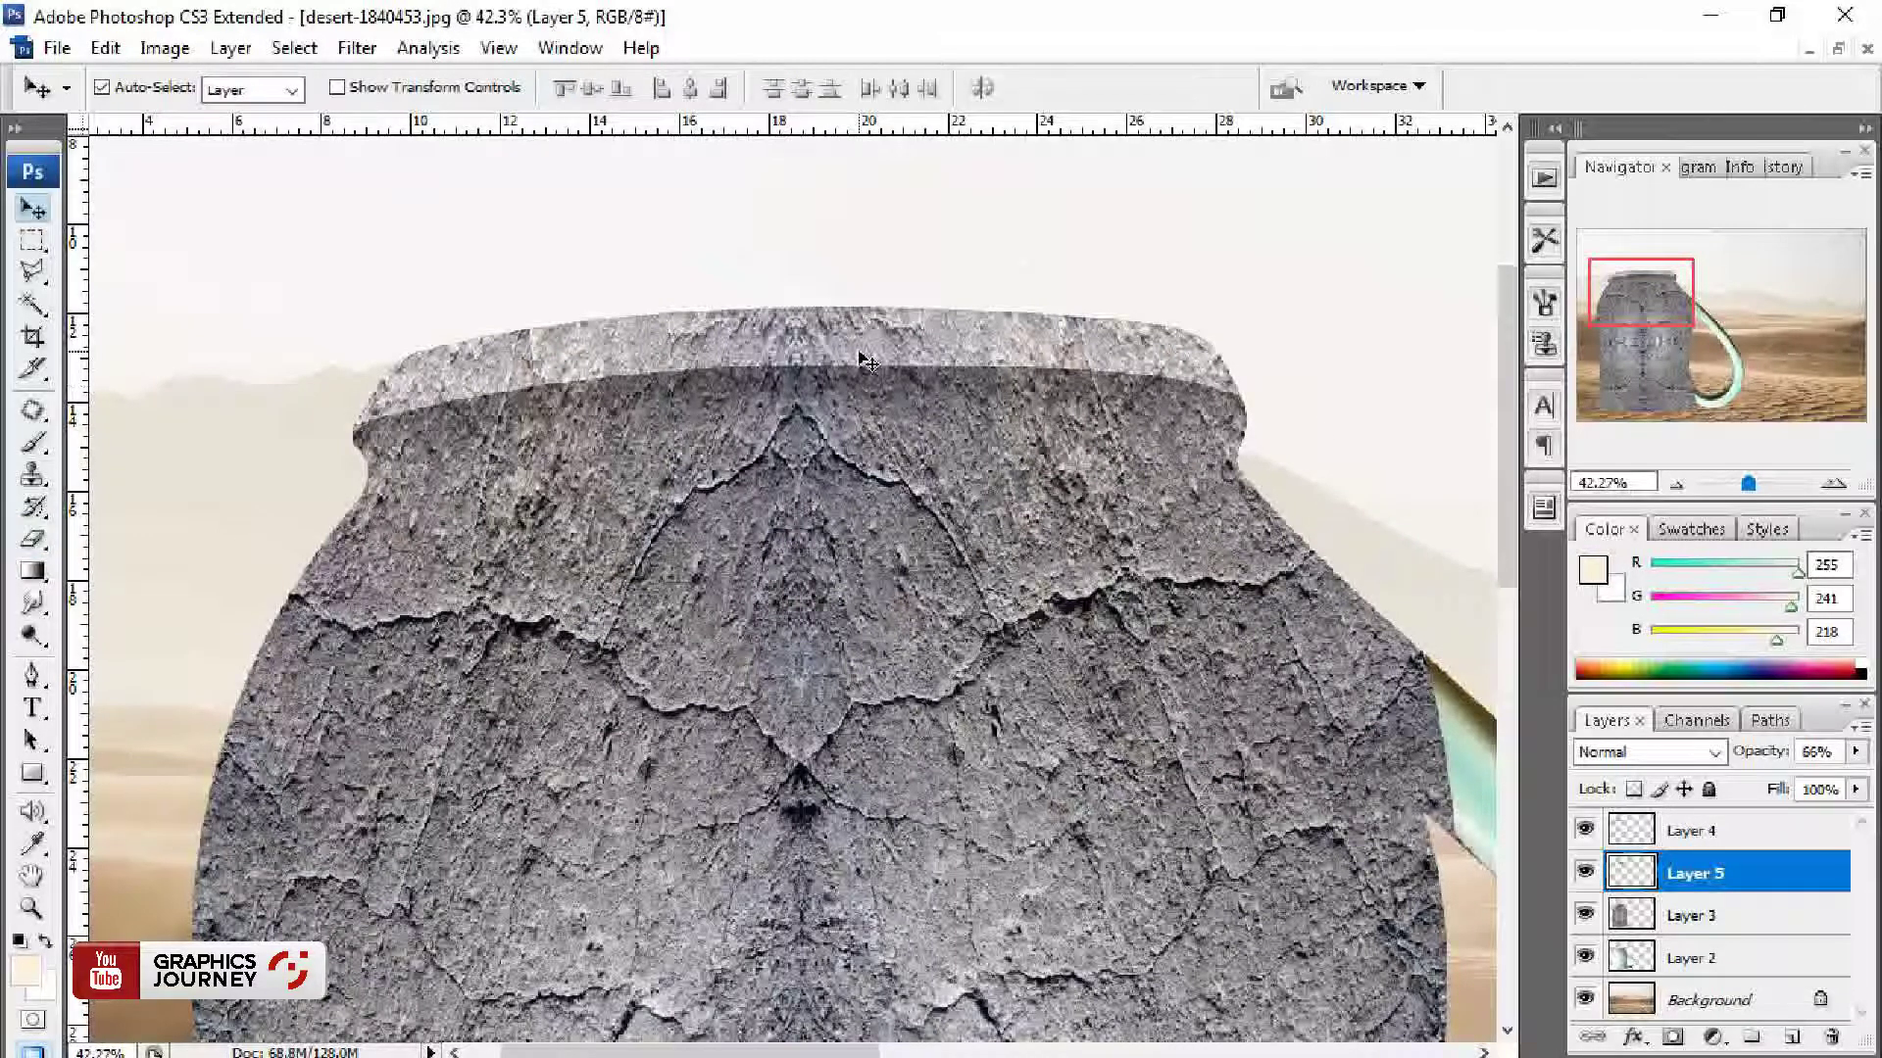
key("ctrl+e")
key("ctrl+minus")
key("ctrl+minus")
key("ctrl+minus")
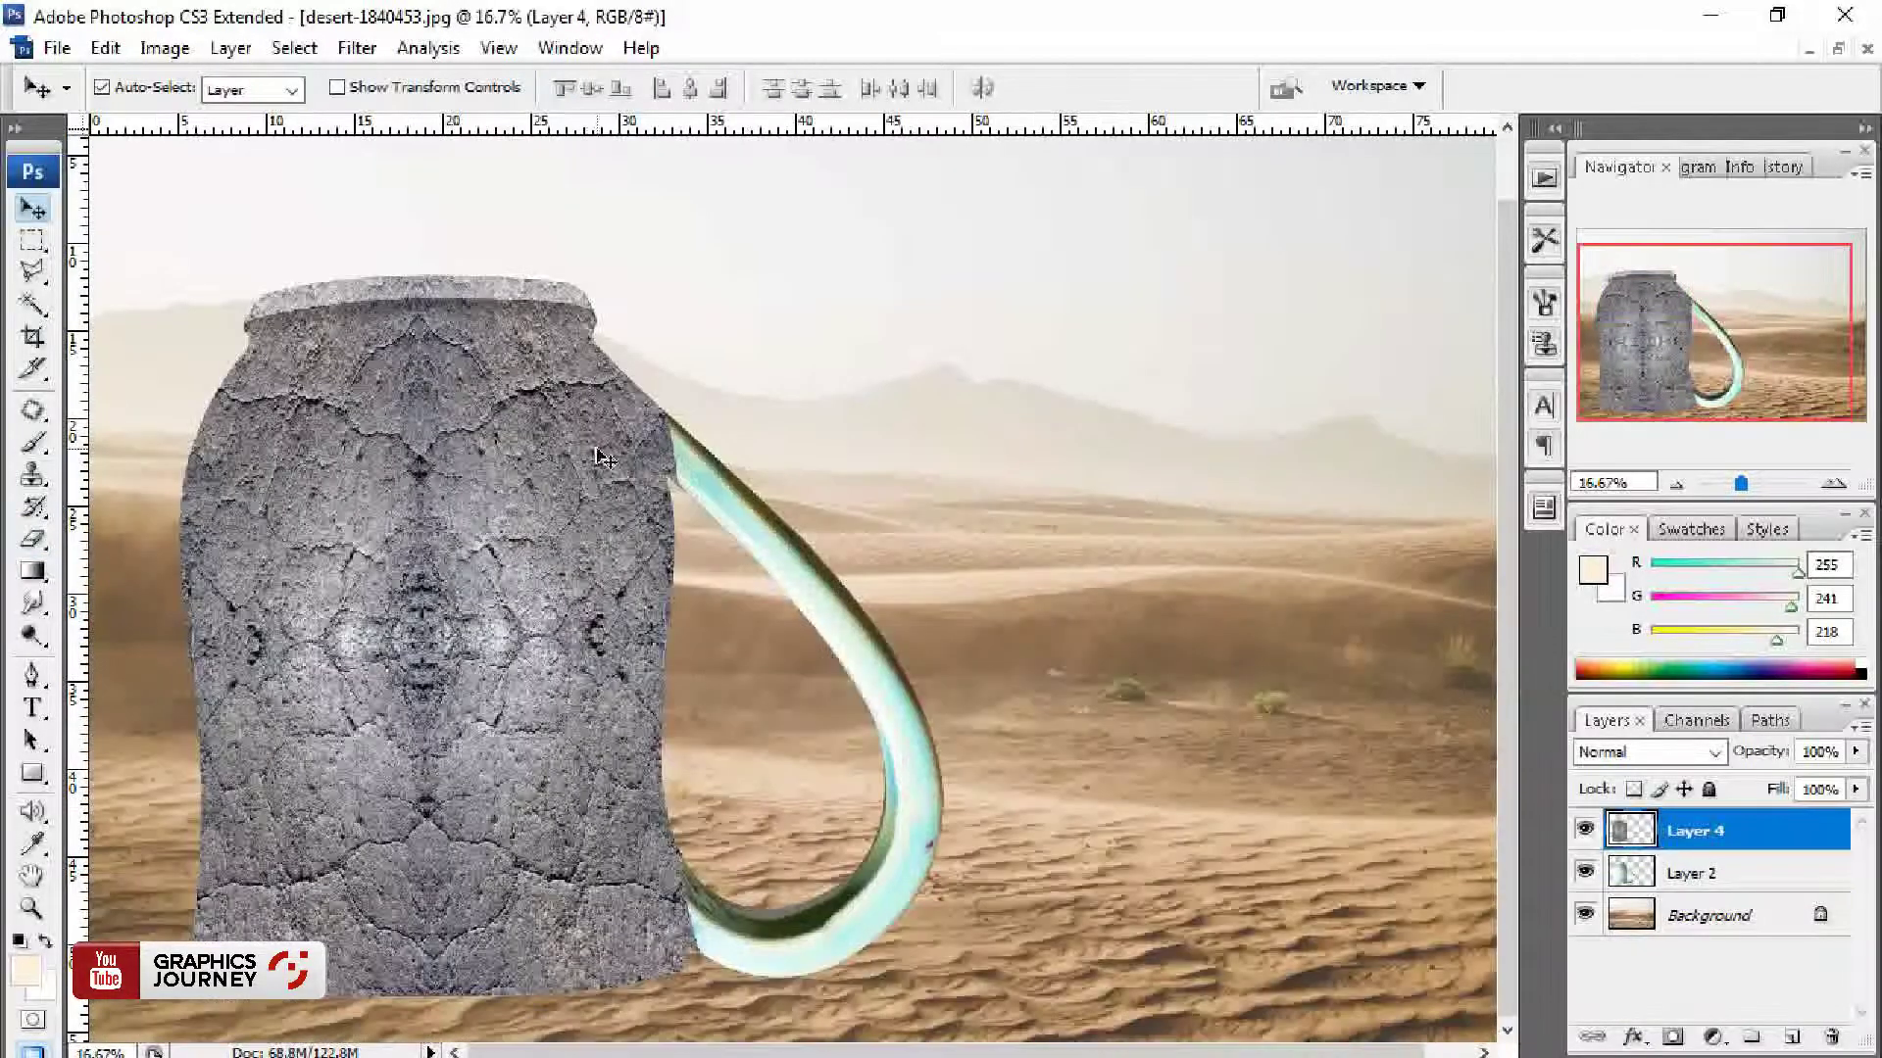
Step: Darken a heavily feathered, pen-traced strip on the jar's left on its own layer with Levels
key("p")
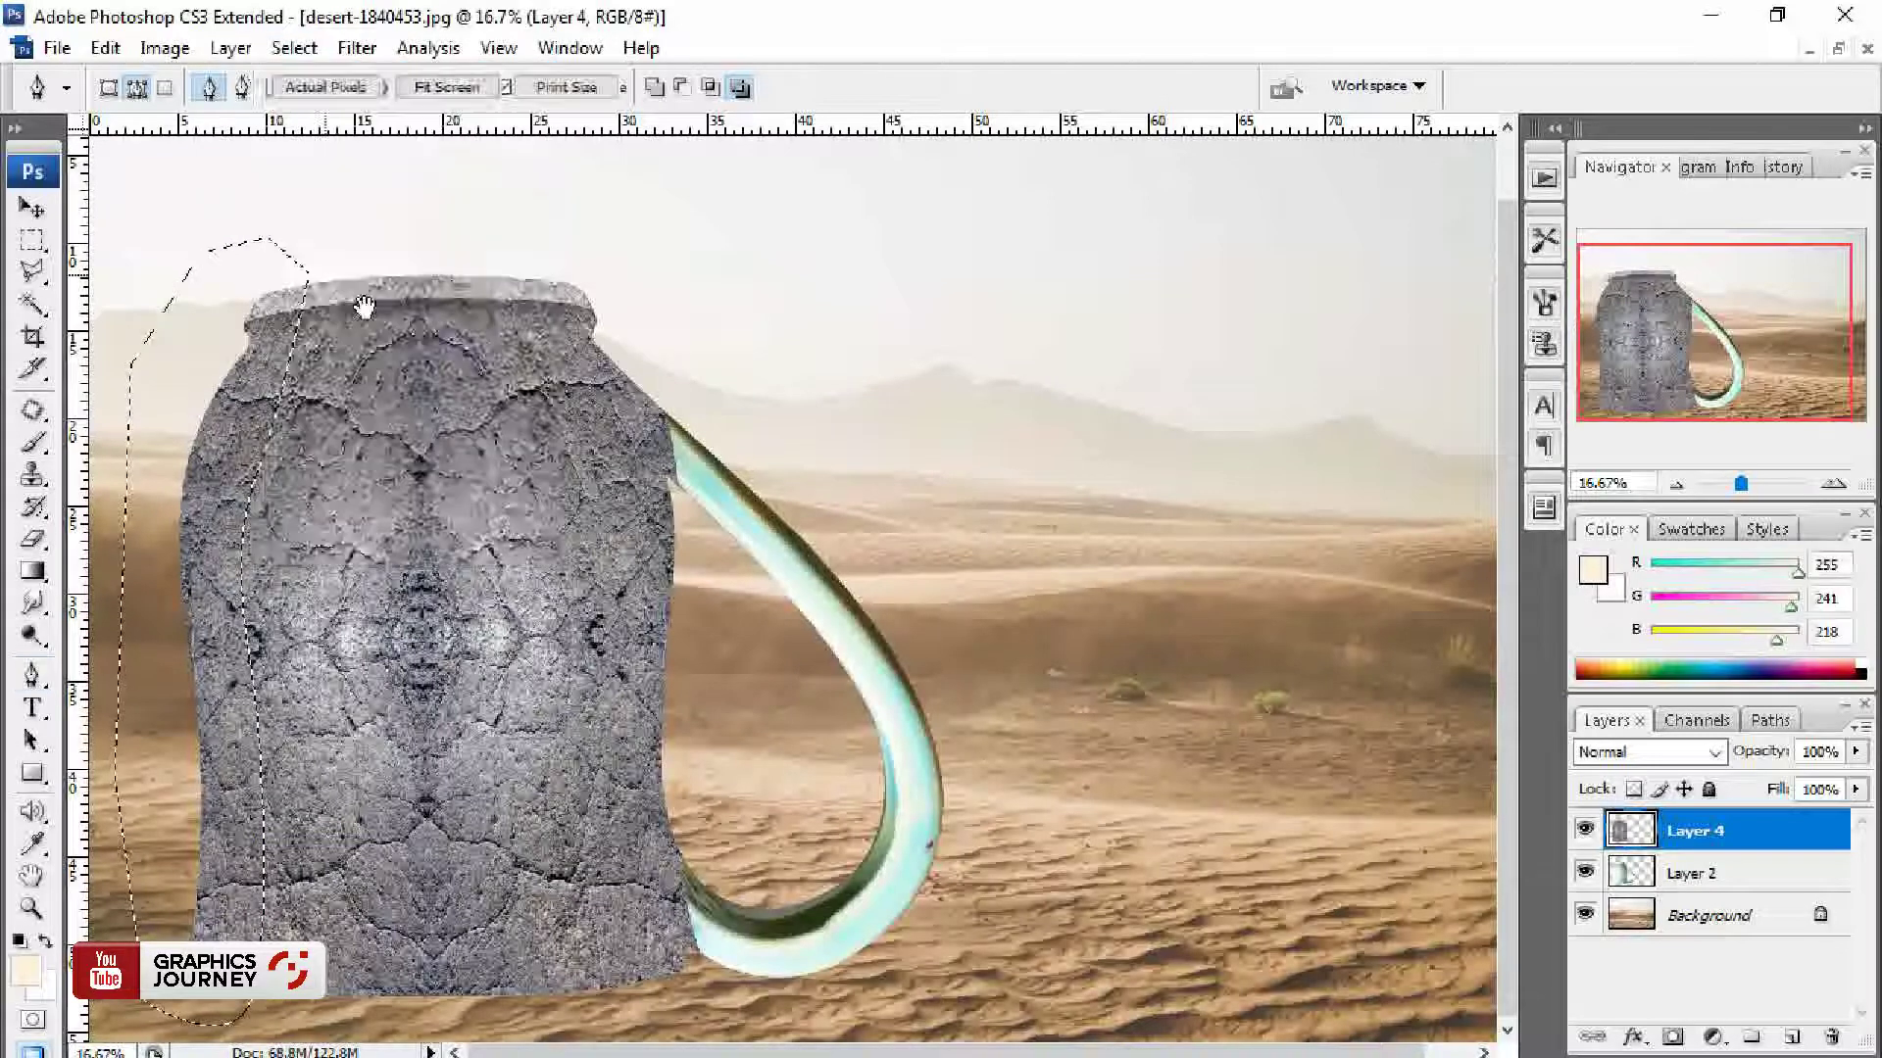
key("ctrl+Return")
key("ctrl+alt+r")
left_click_drag(805, 452, 924, 452)
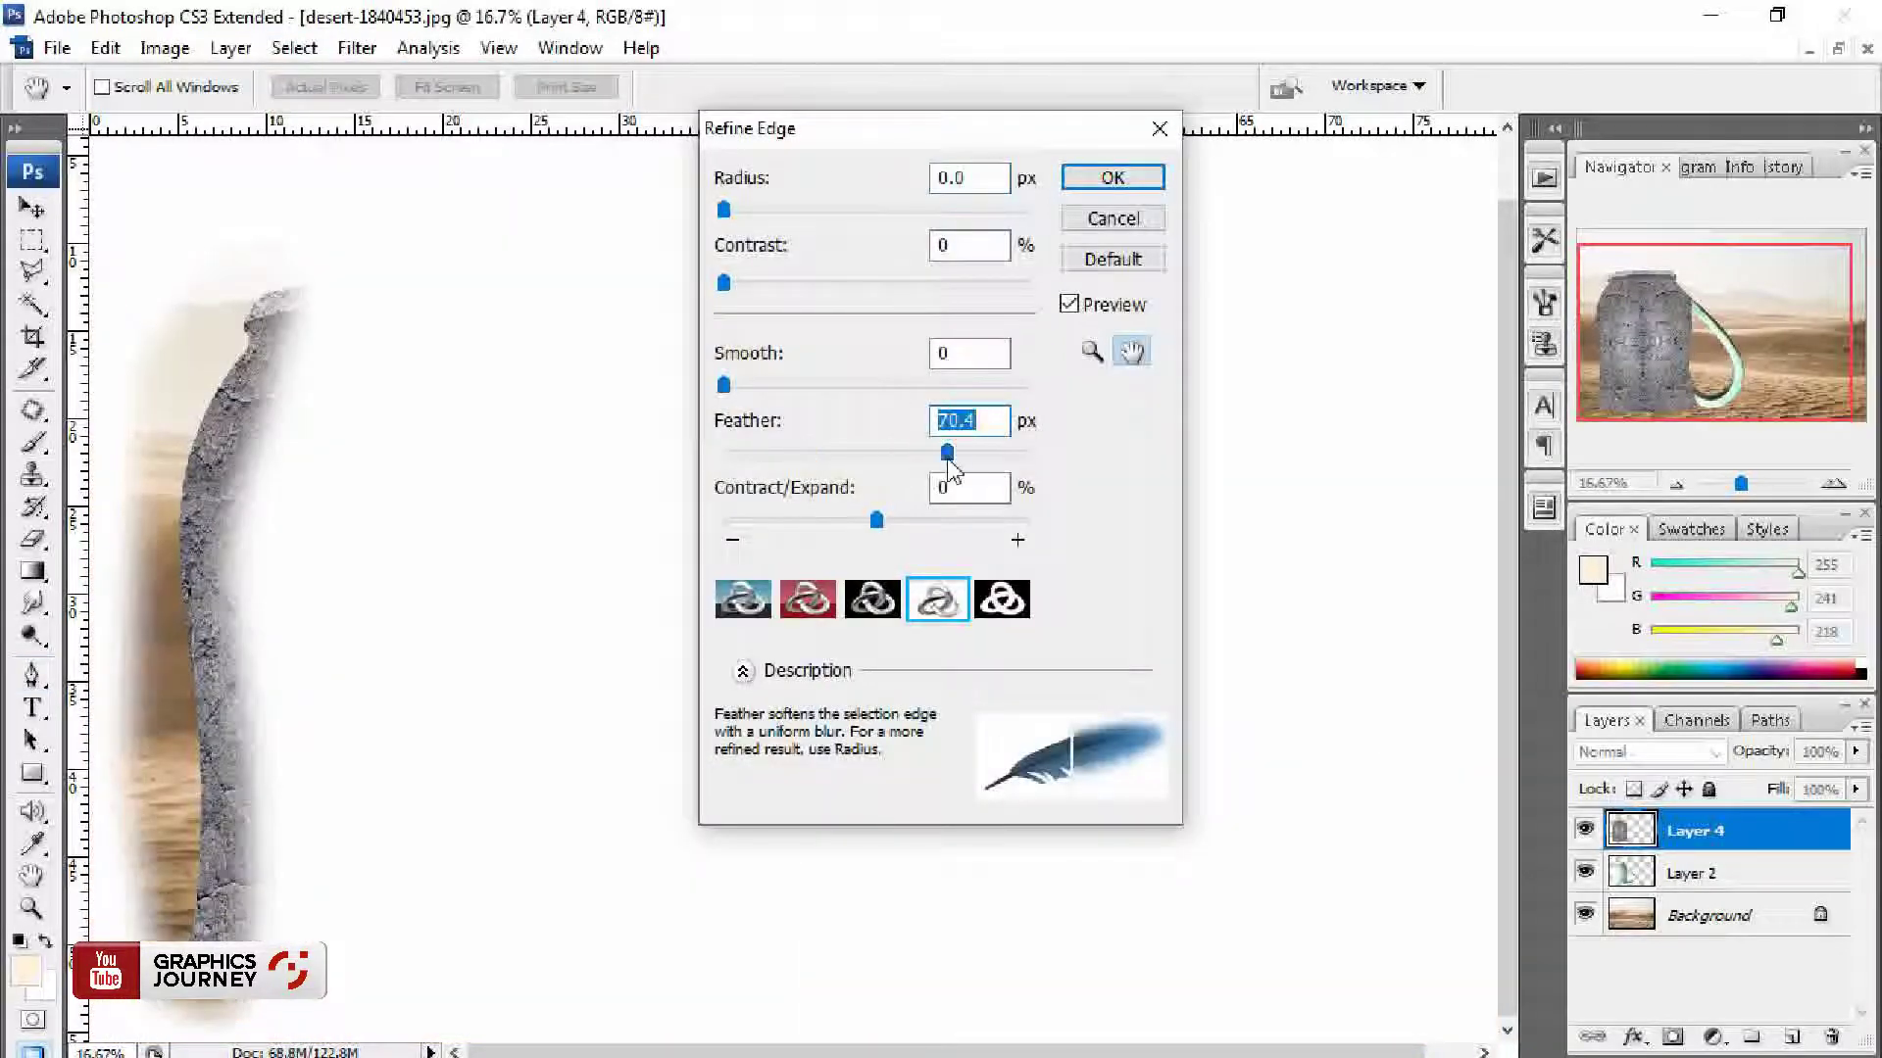
key("Return")
key("ctrl+j")
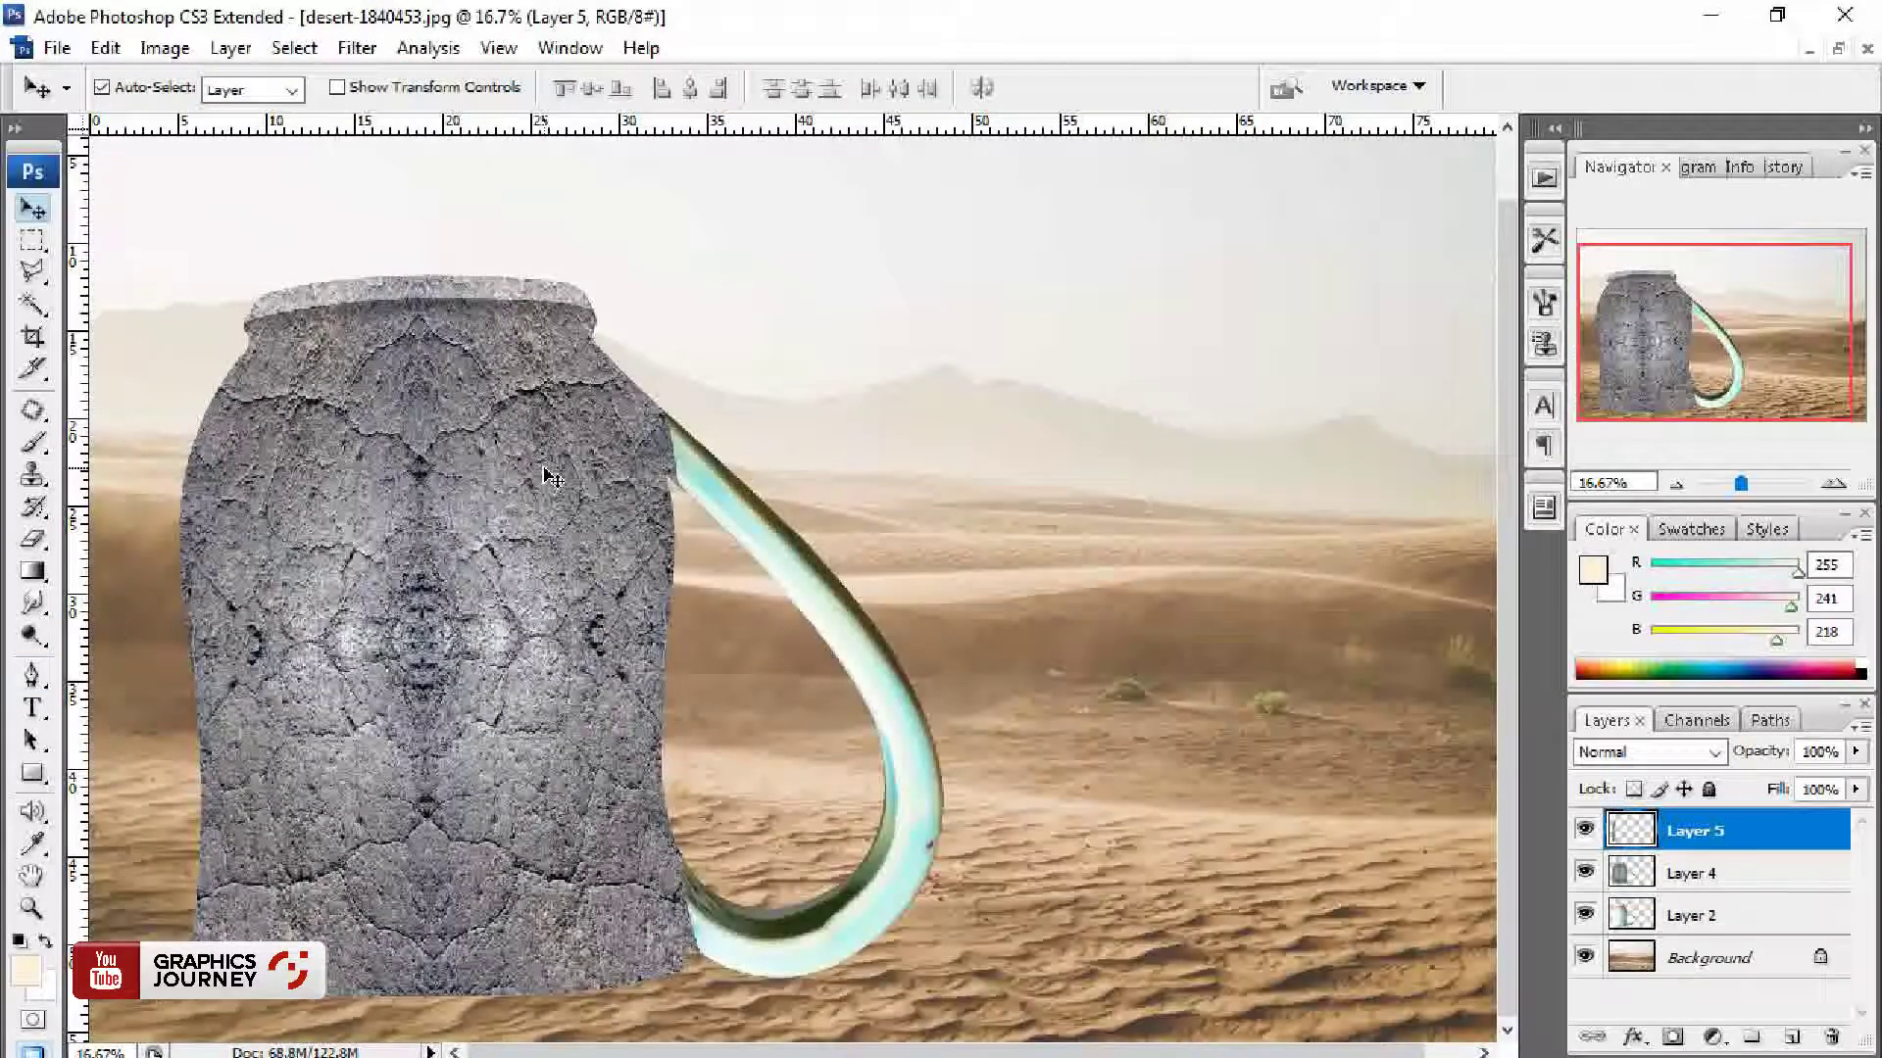
key("ctrl+l")
left_click_drag(1590, 474, 1421, 478)
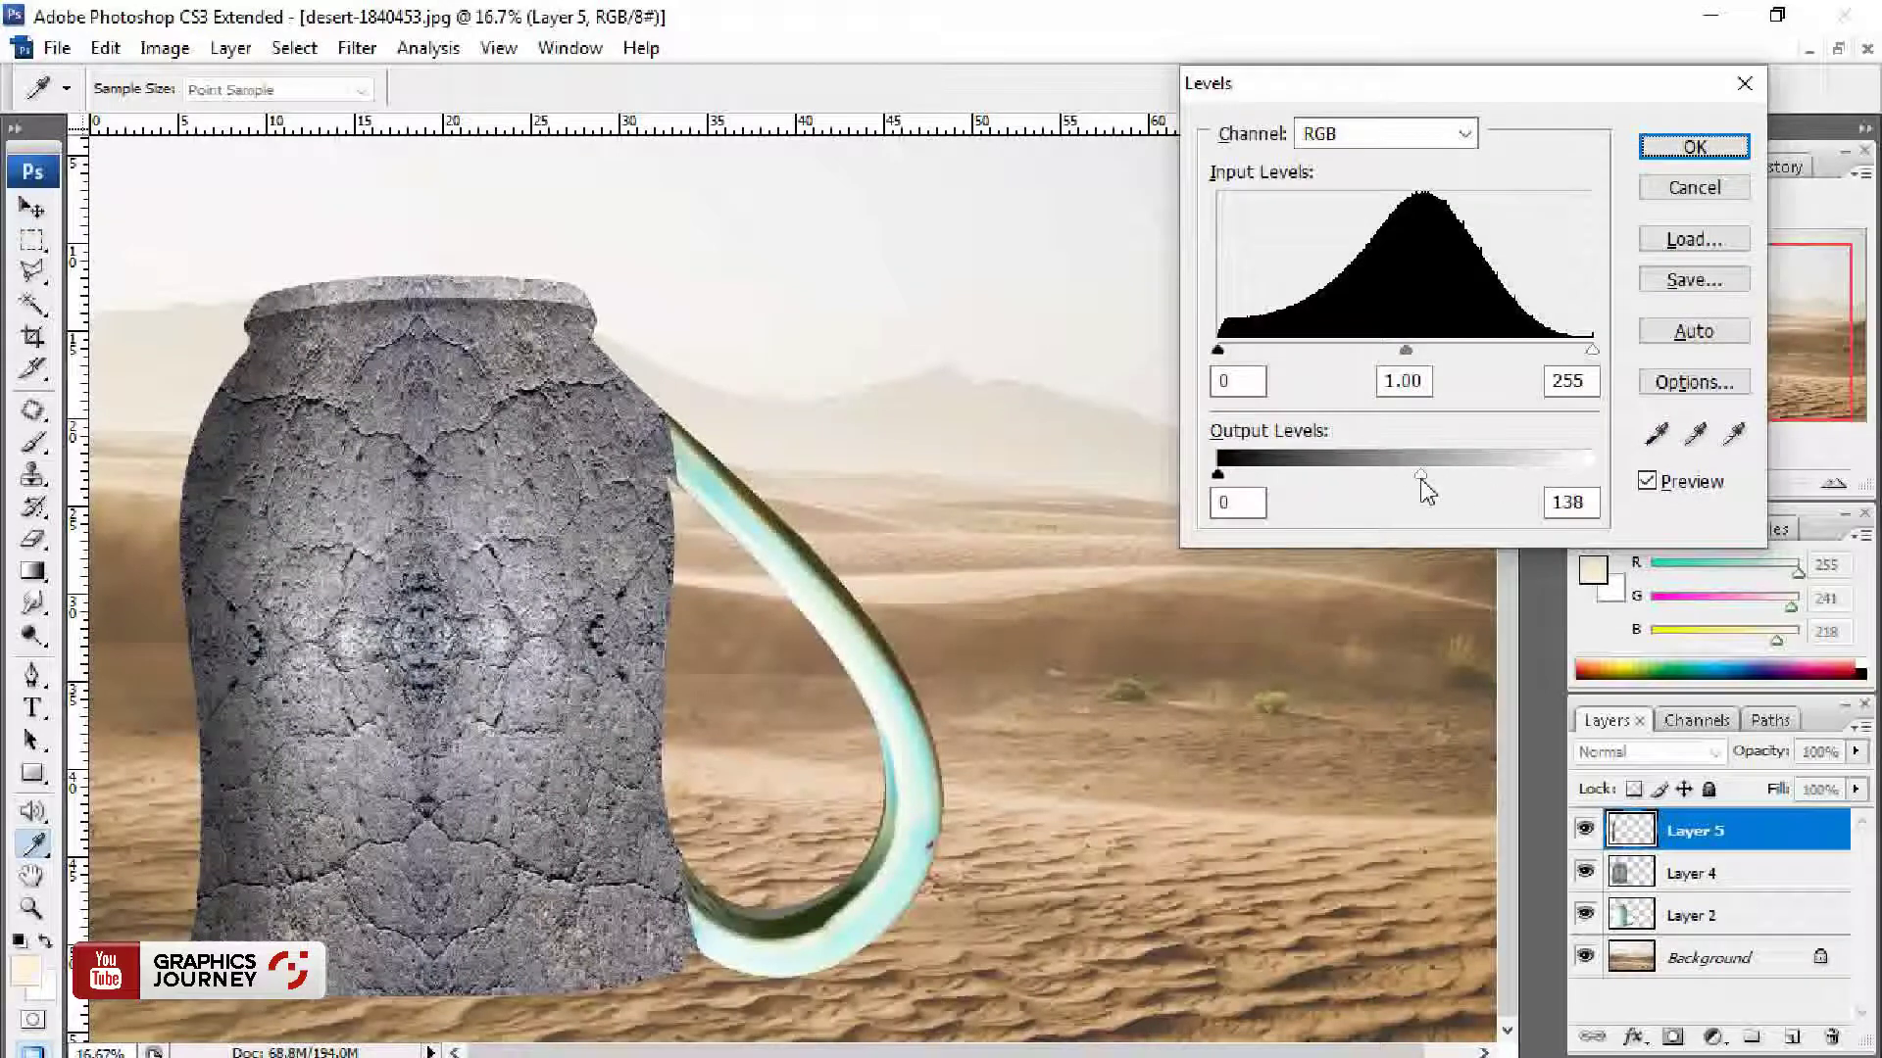
left_click(1694, 146)
Step: From texture Layer 4, copy a feathered pen-traced strip down the jar's right side to a new layer
key("ctrl+z")
left_click(510, 549)
key("p")
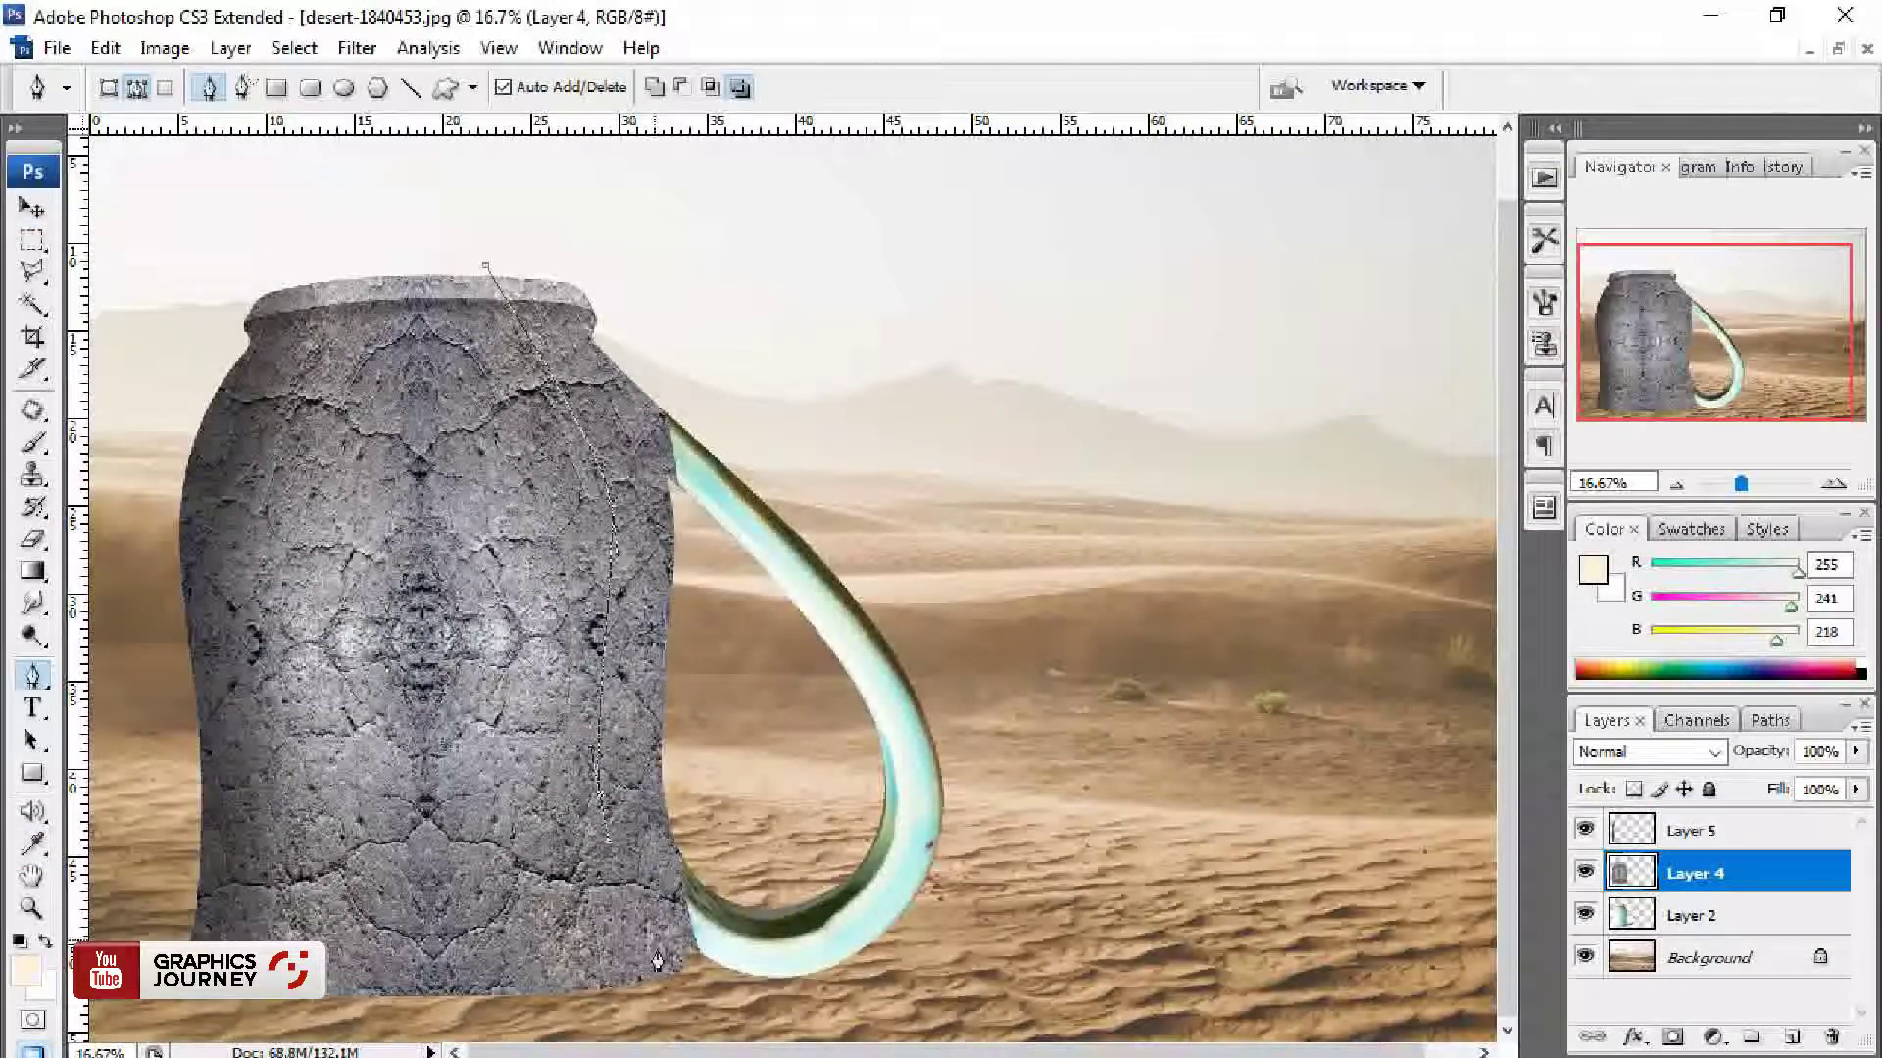
left_click(845, 1015)
left_click(845, 284)
left_click(485, 265)
key("ctrl+Return")
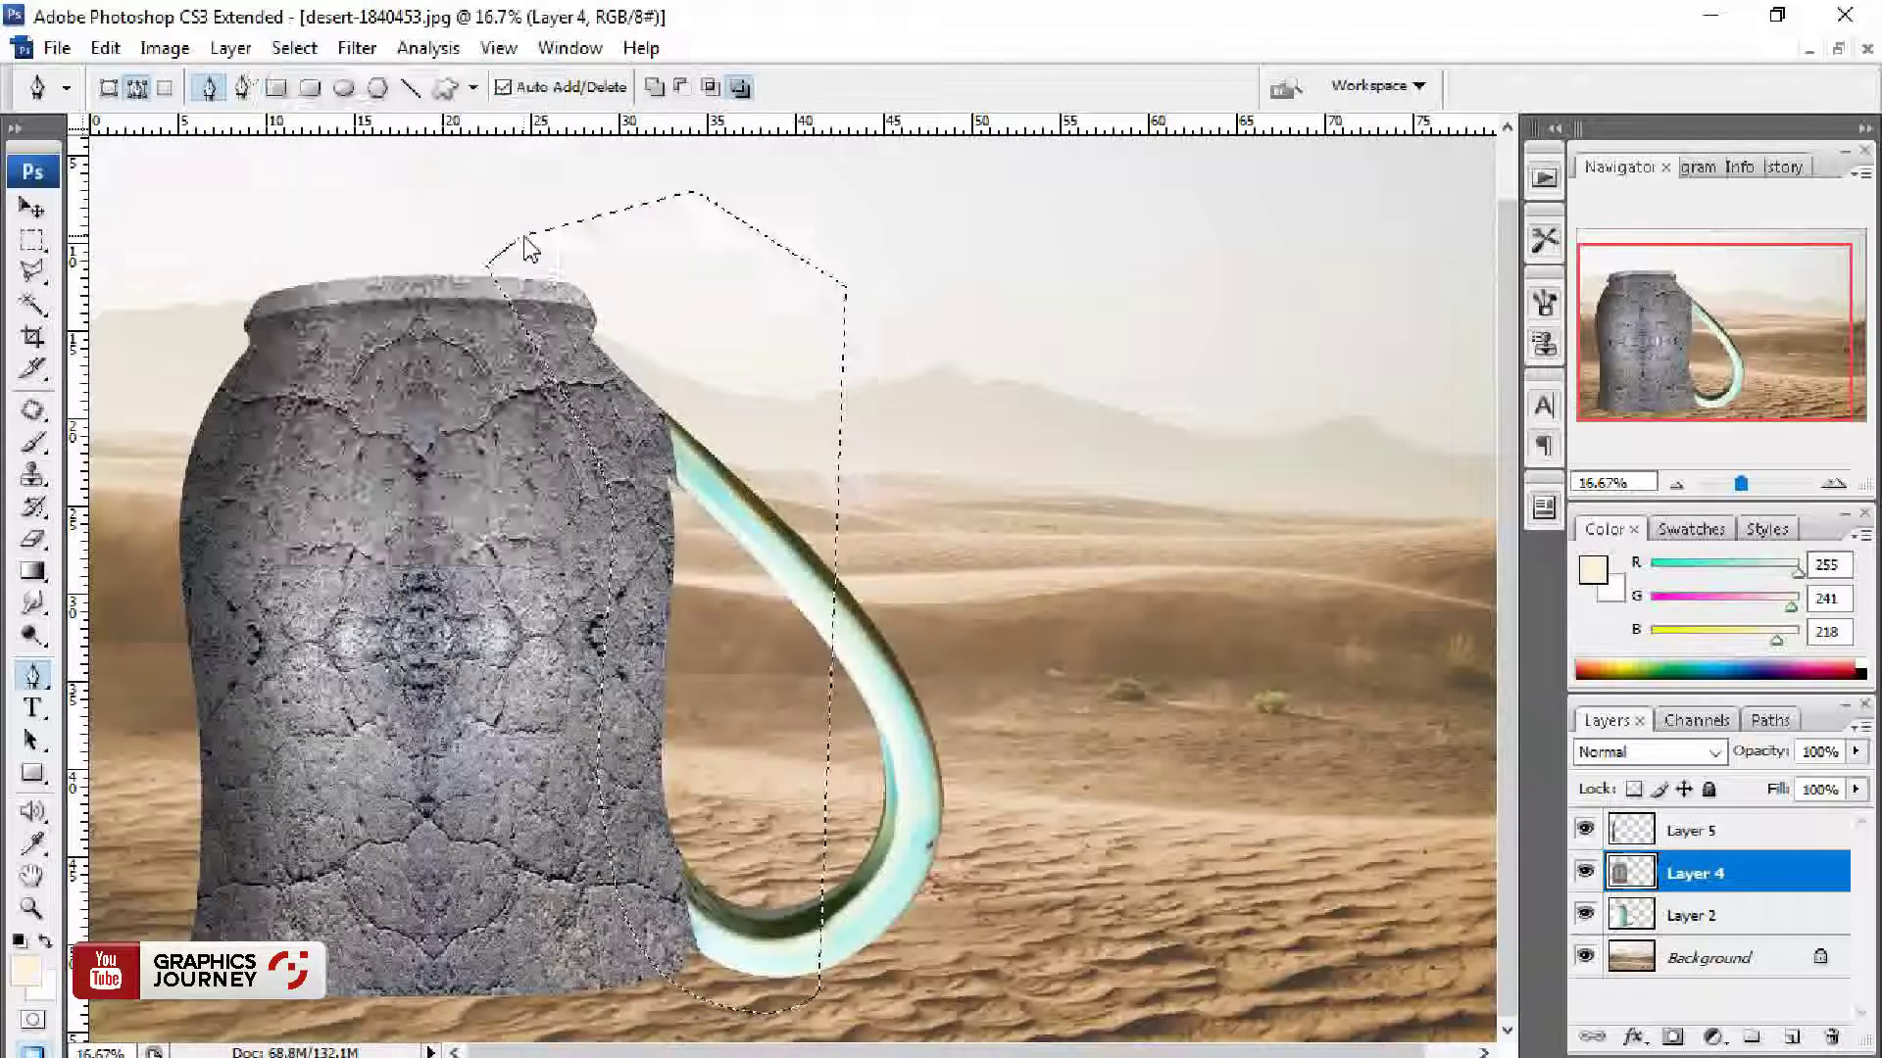
key("v")
key("alt+ctrl+r")
key("Return")
key("ctrl+j")
Step: Brighten the right strip with Levels (shadows 53, whites 216, lighter midtones), then select Layers 5 and 6
key("ctrl+l")
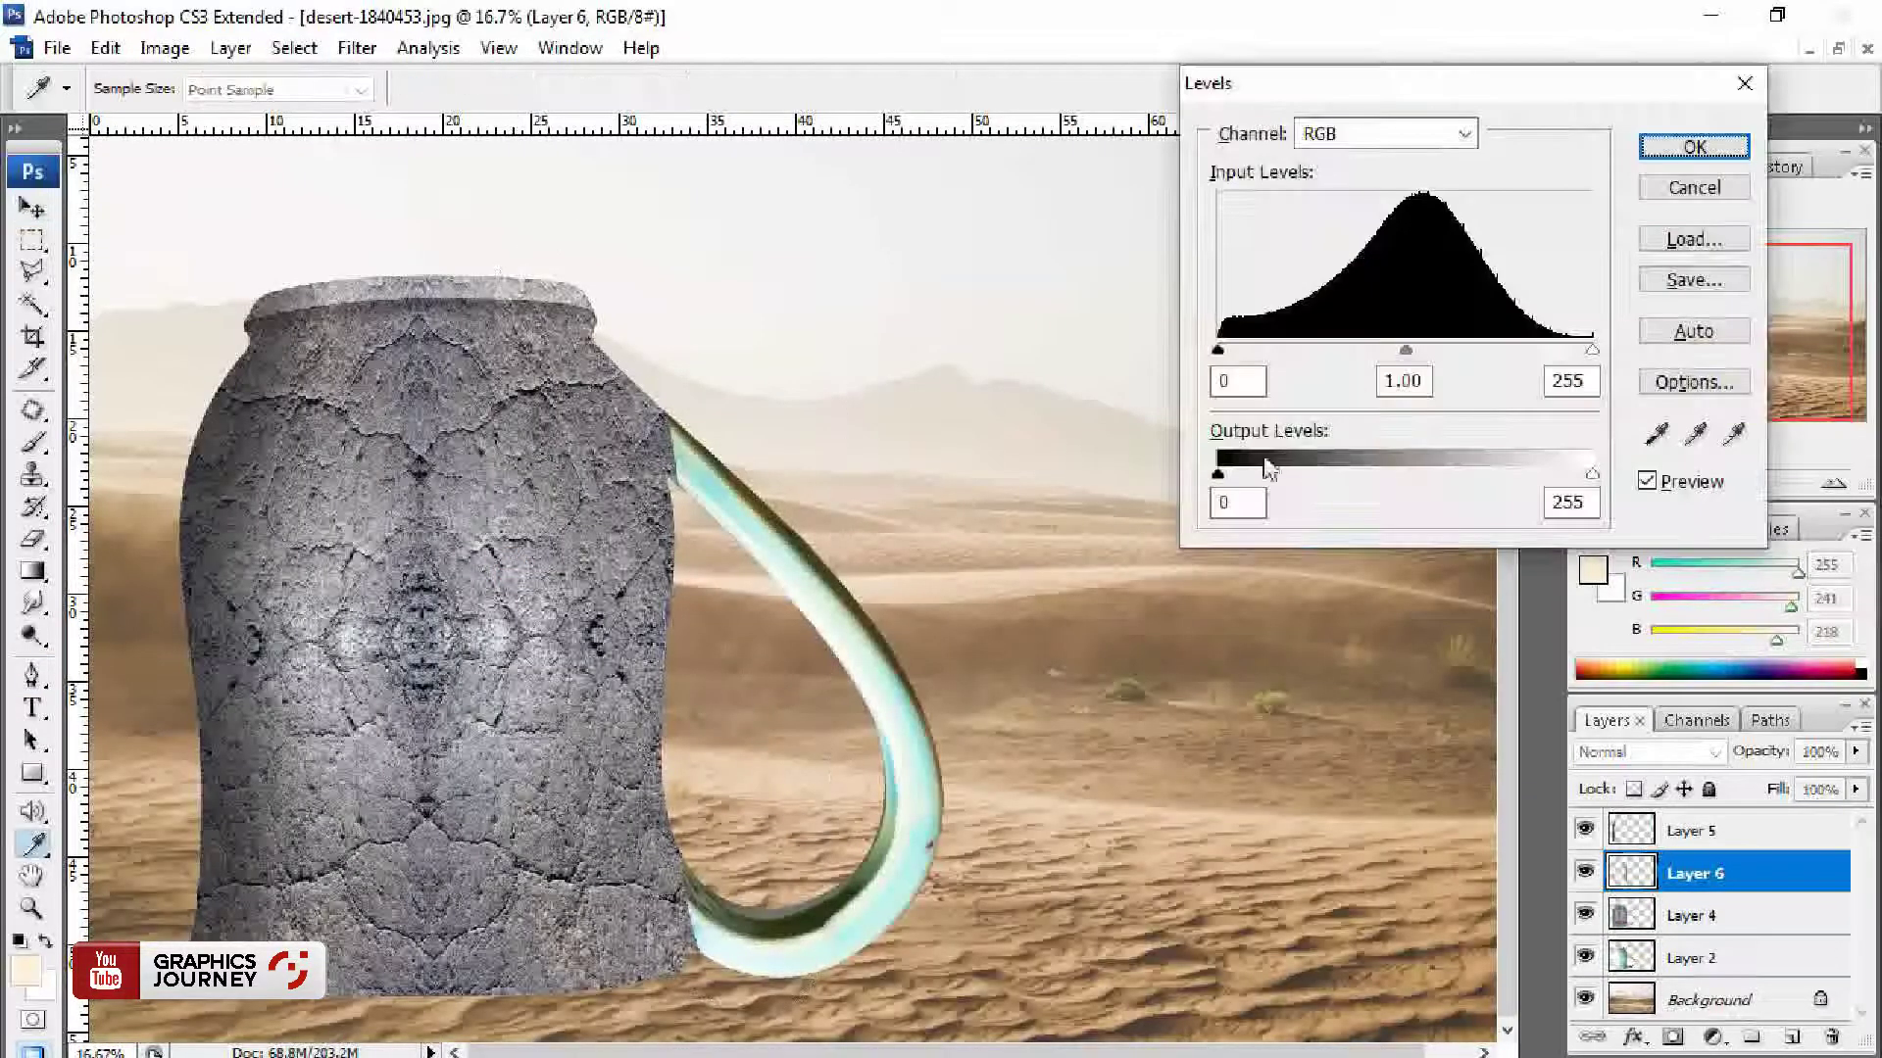
left_click_drag(1269, 487, 1295, 477)
left_click_drag(1591, 350, 1535, 350)
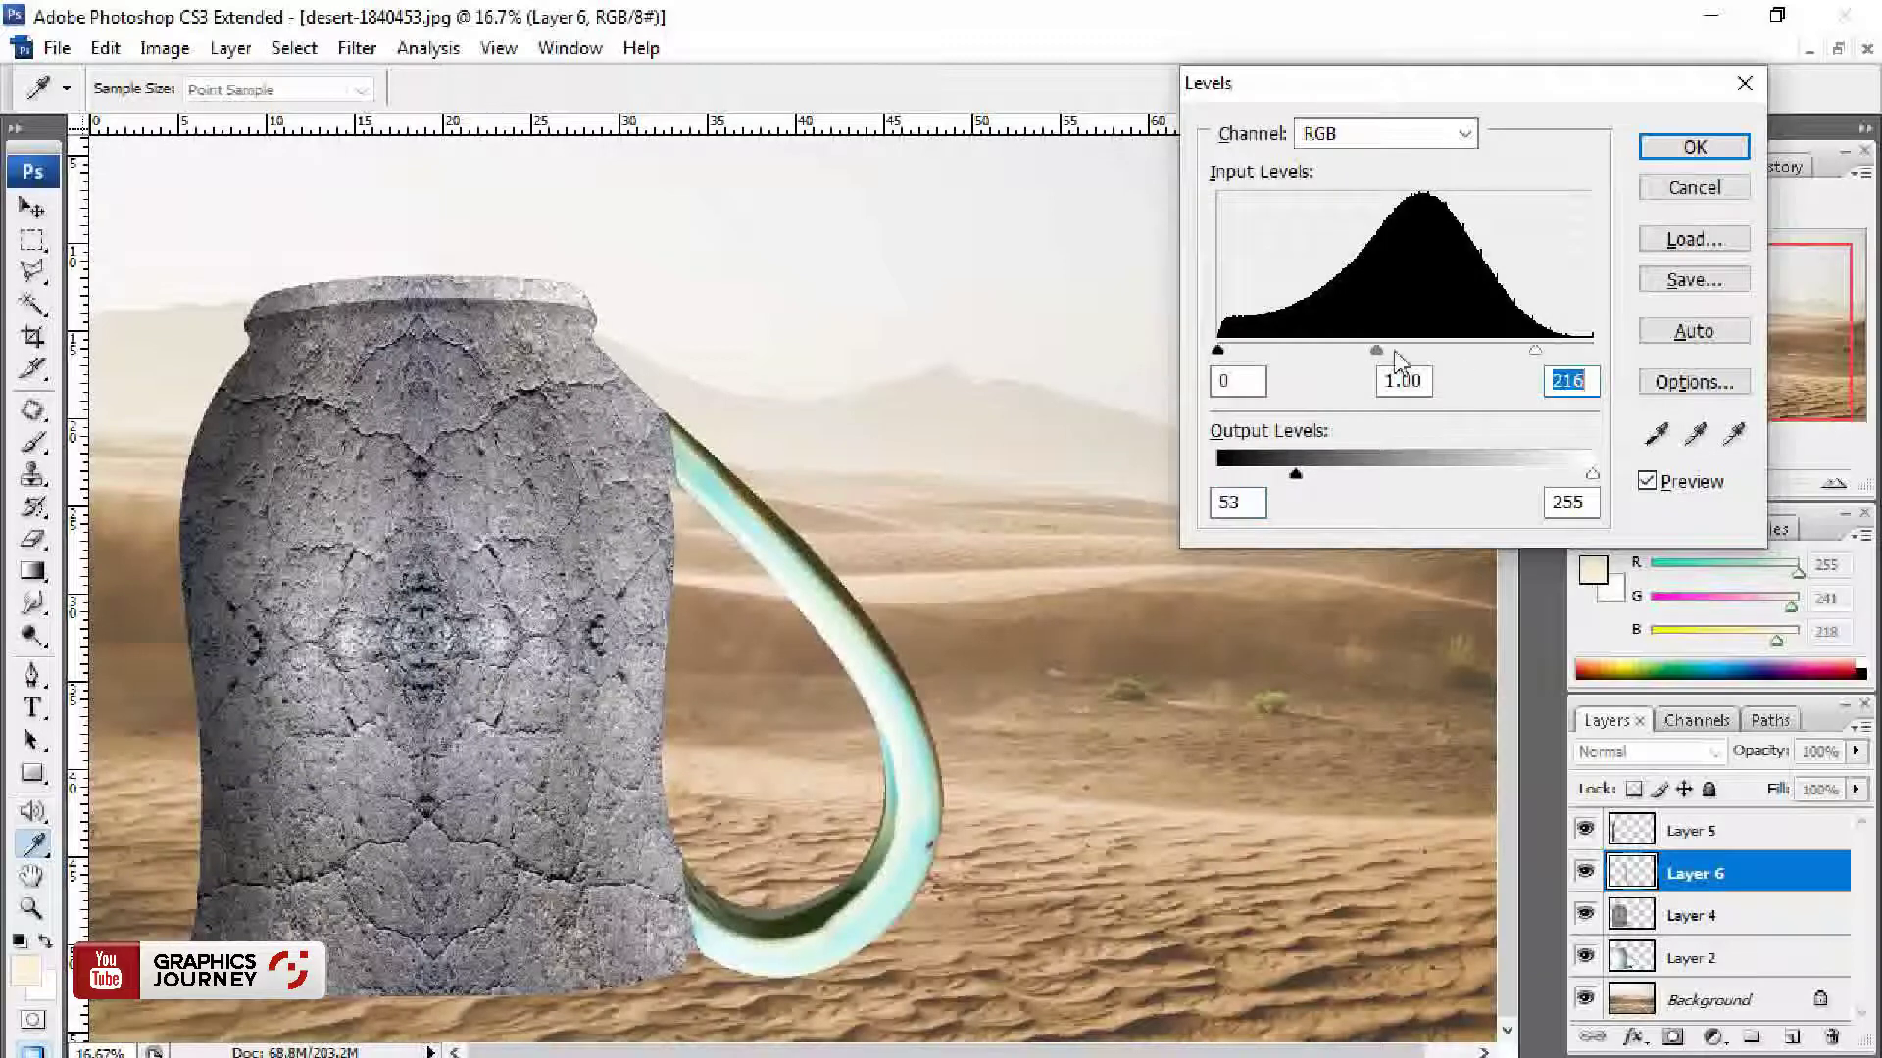
mouse_move(1406, 350)
left_mouse_down()
mouse_move(1335, 353)
mouse_move(1370, 357)
left_mouse_up()
key("Return")
key("v")
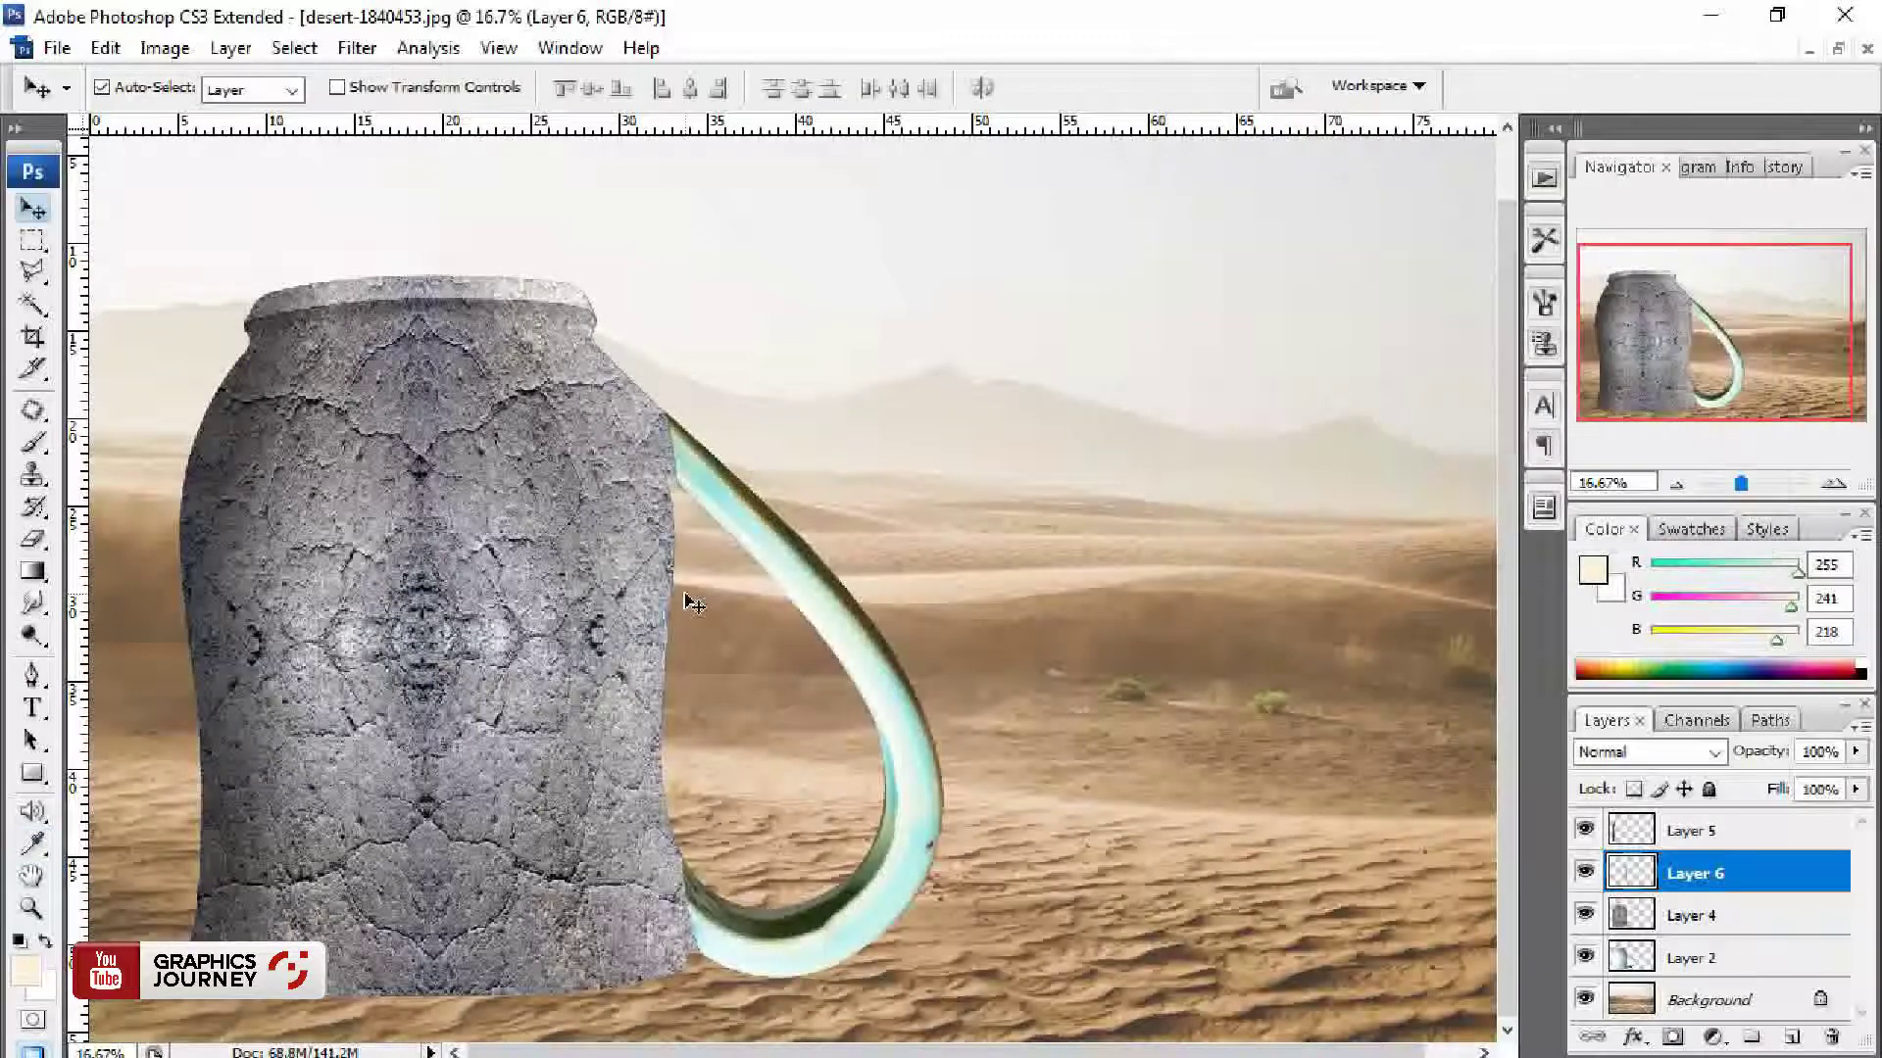
left_click(332, 467)
key("Return")
left_click(298, 480, "shift")
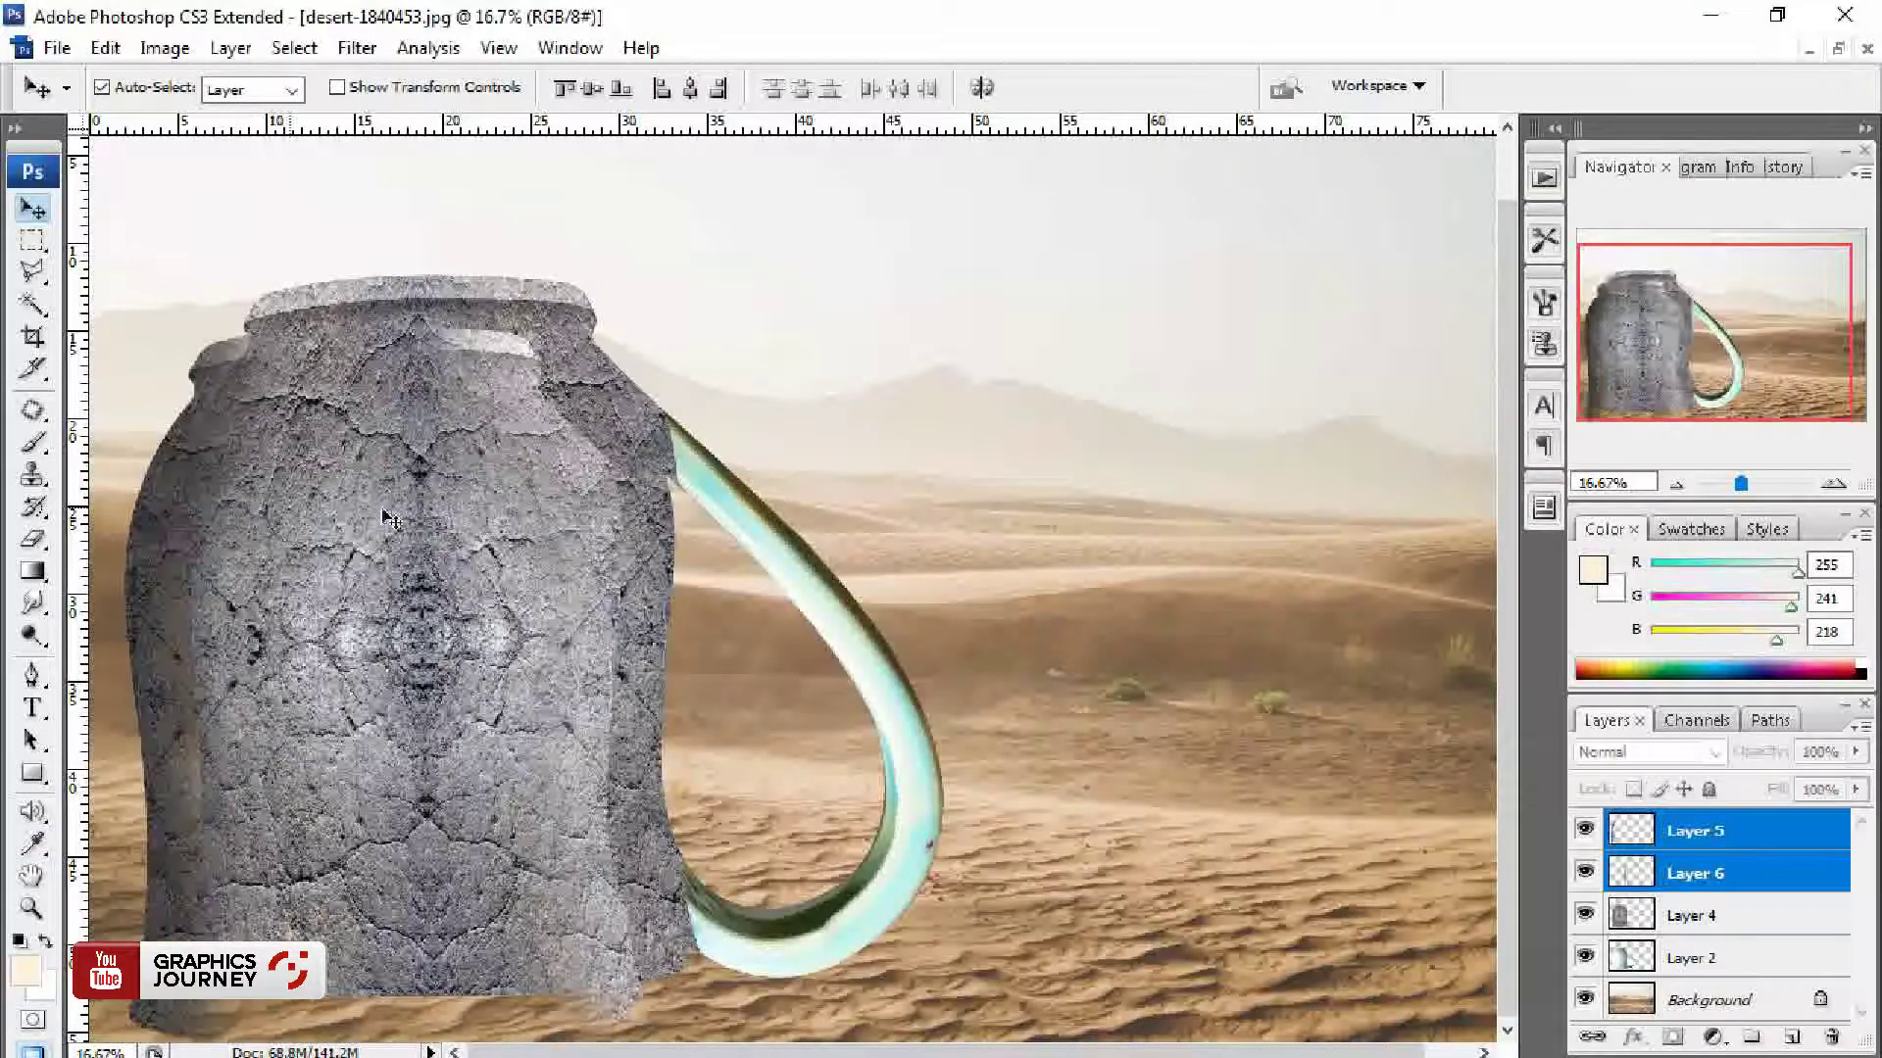
Step: Merge the two strip layers and set the shading layer to 30% opacity
key("ctrl+e")
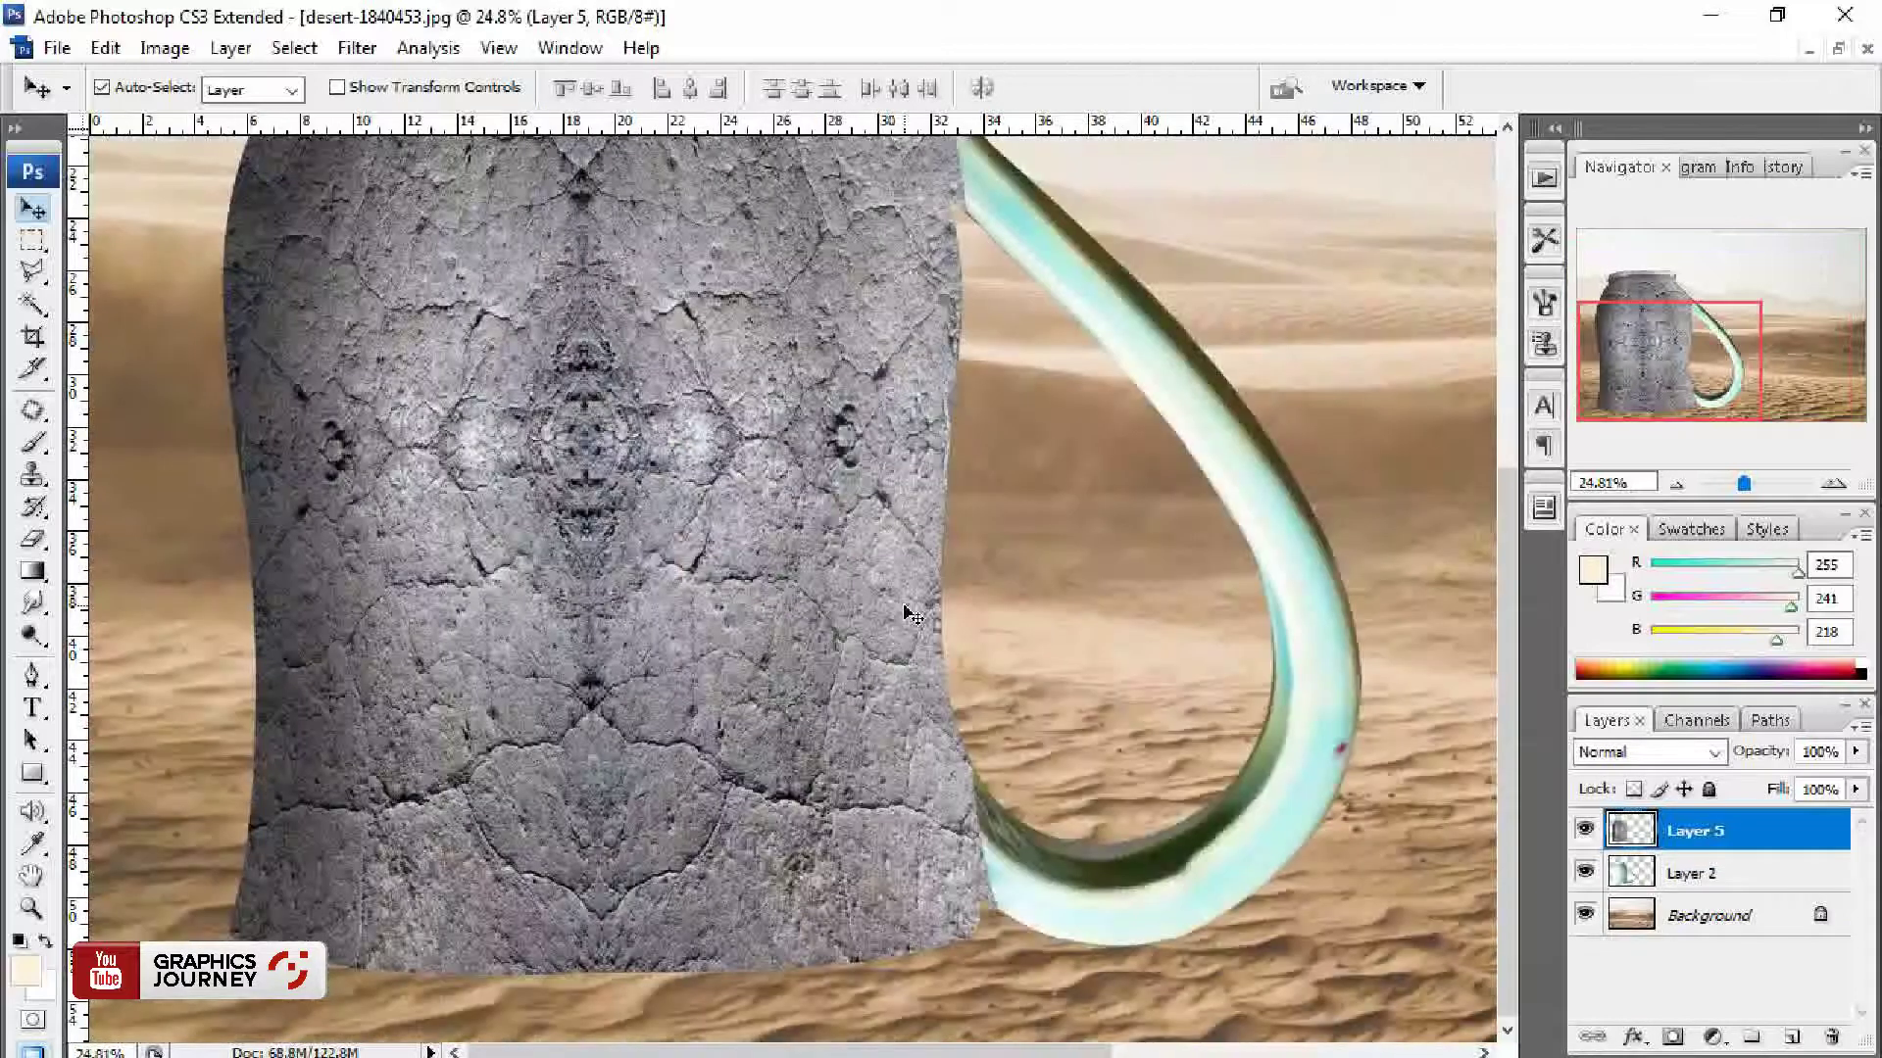
key("3")
left_click_drag(1240, 647, 953, 921)
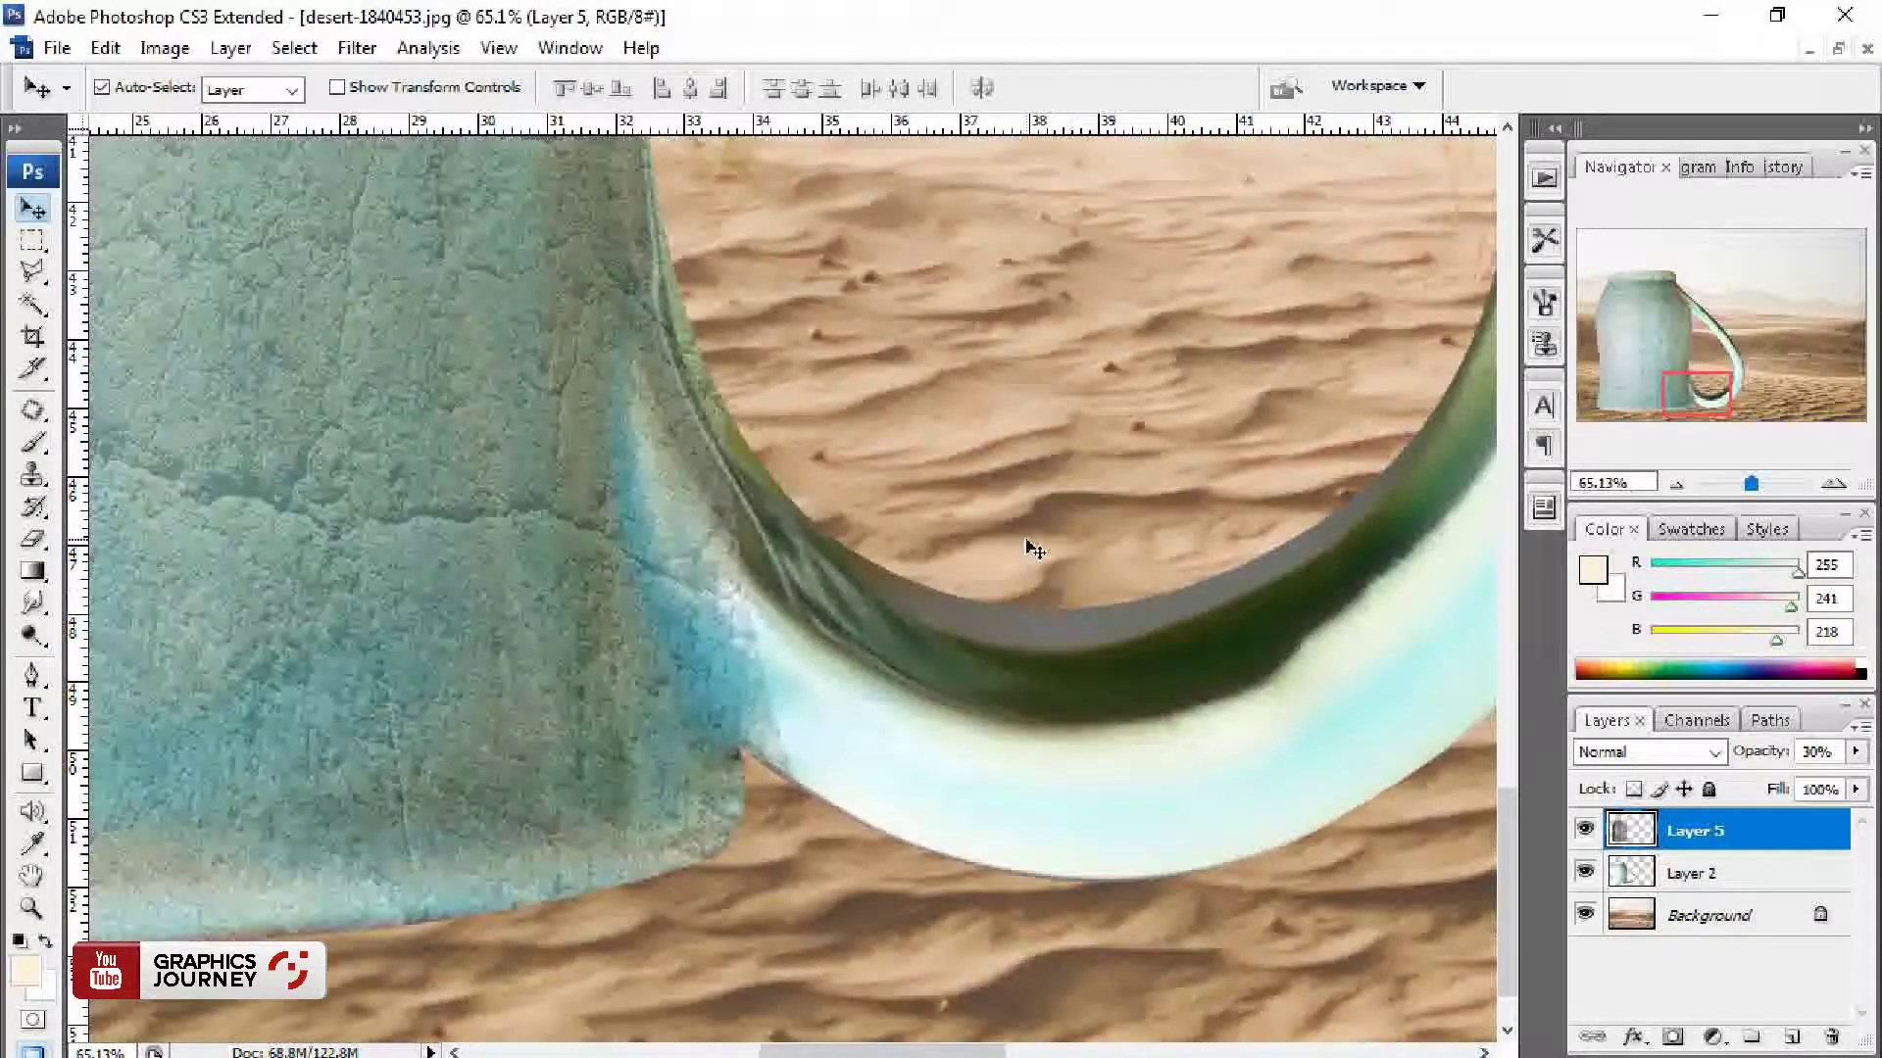
key("p")
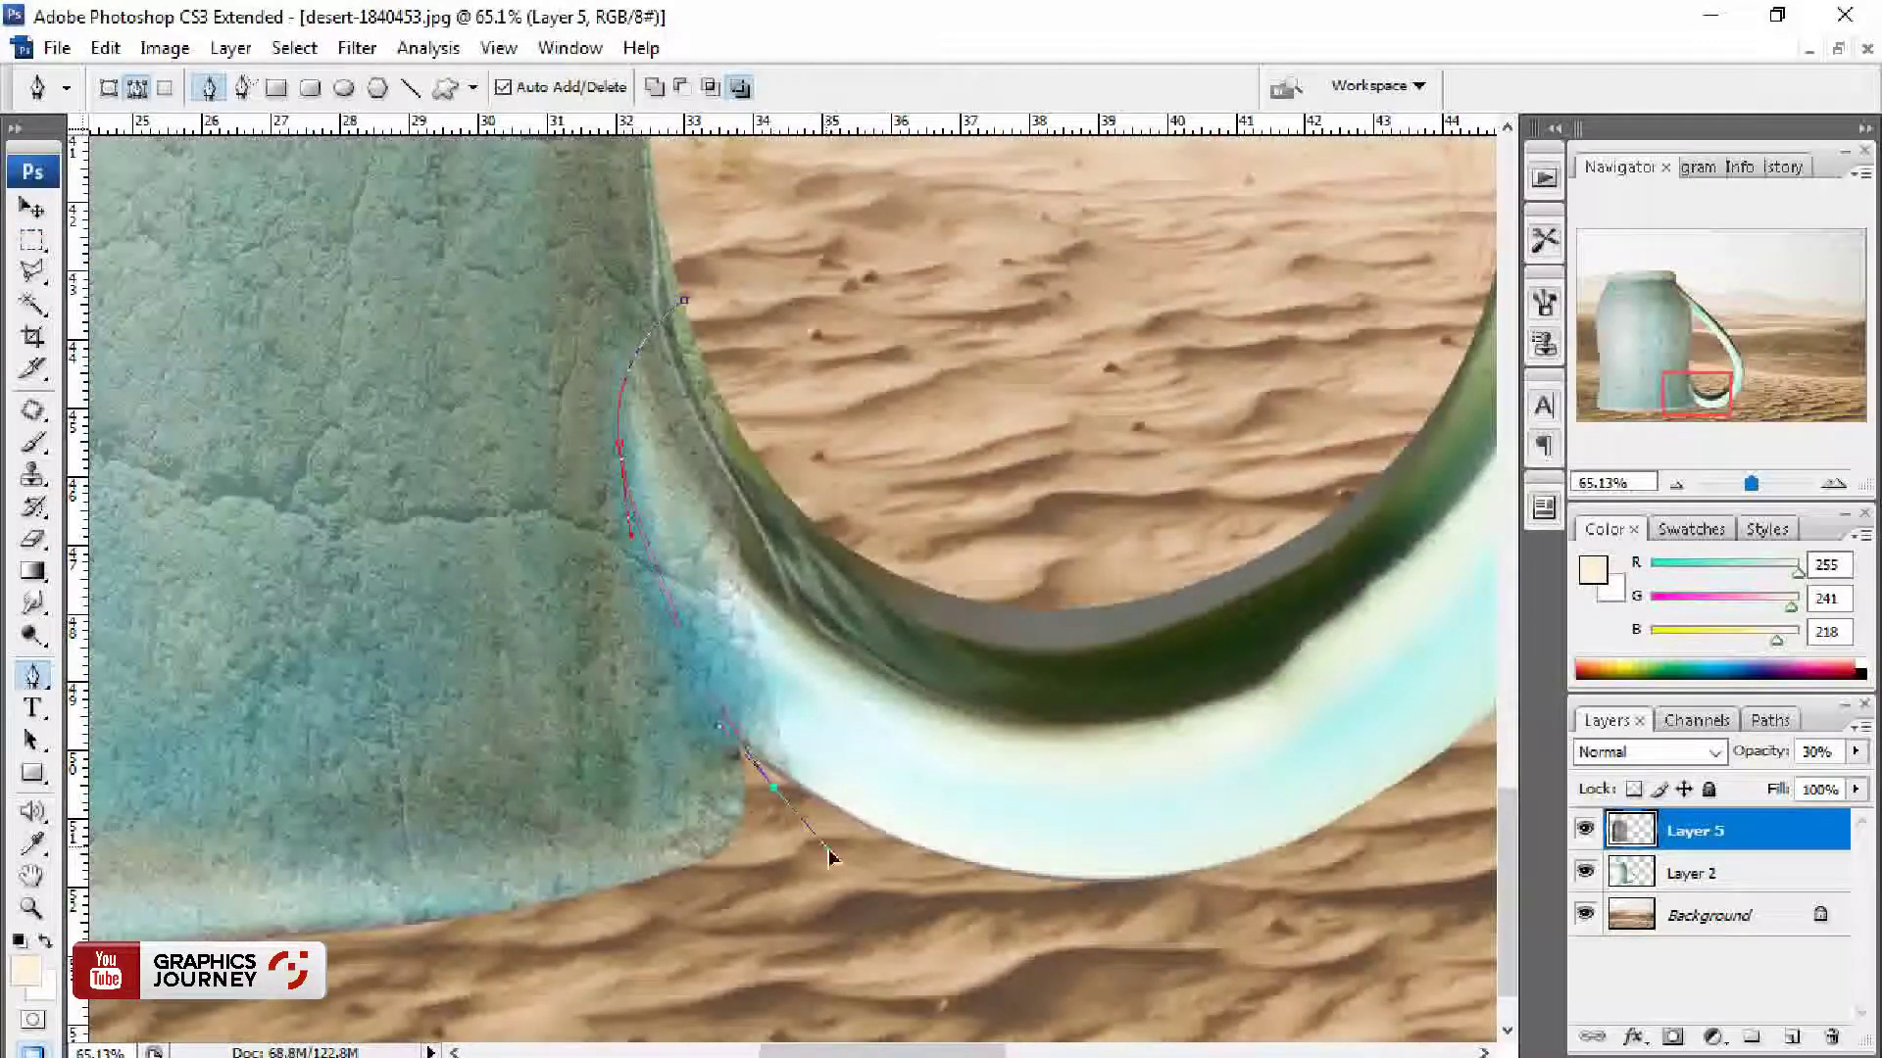
left_click(701, 423, "alt")
left_click(803, 403, "alt")
left_click(803, 403, "alt")
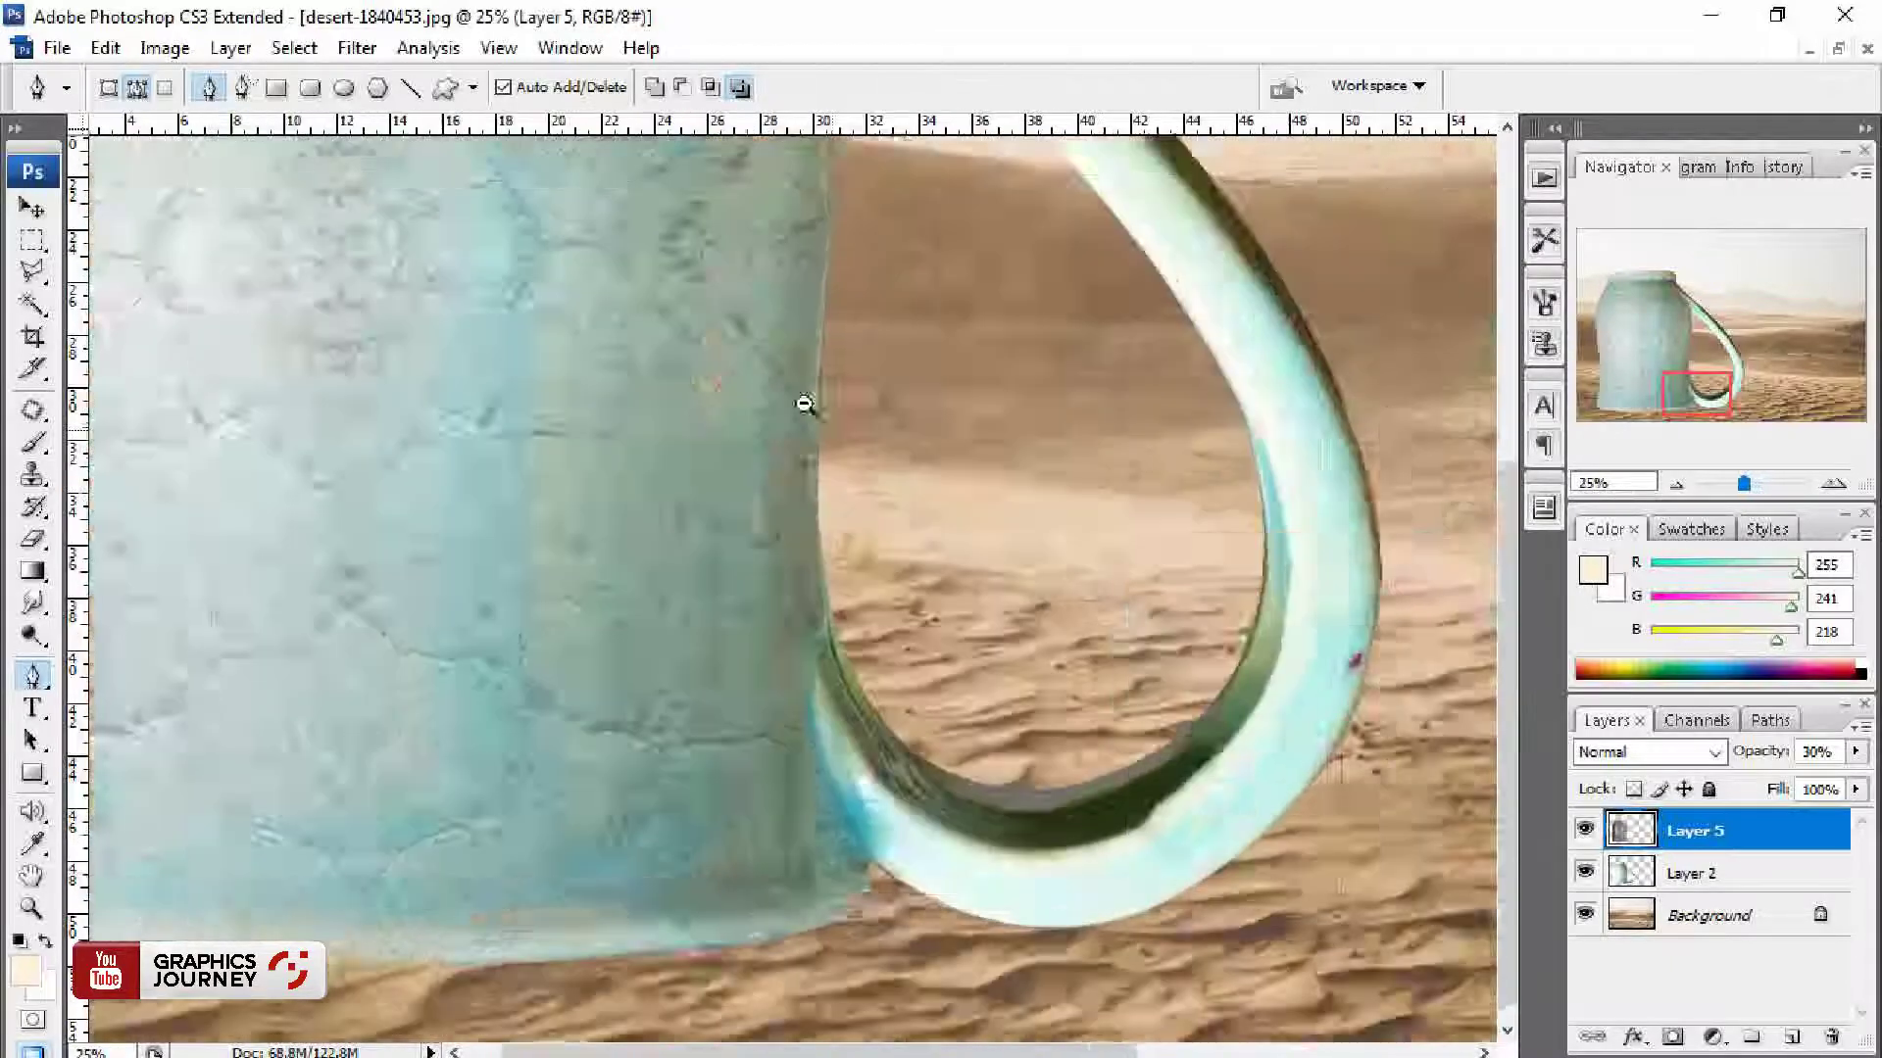
left_click_drag(1078, 686, 635, 211)
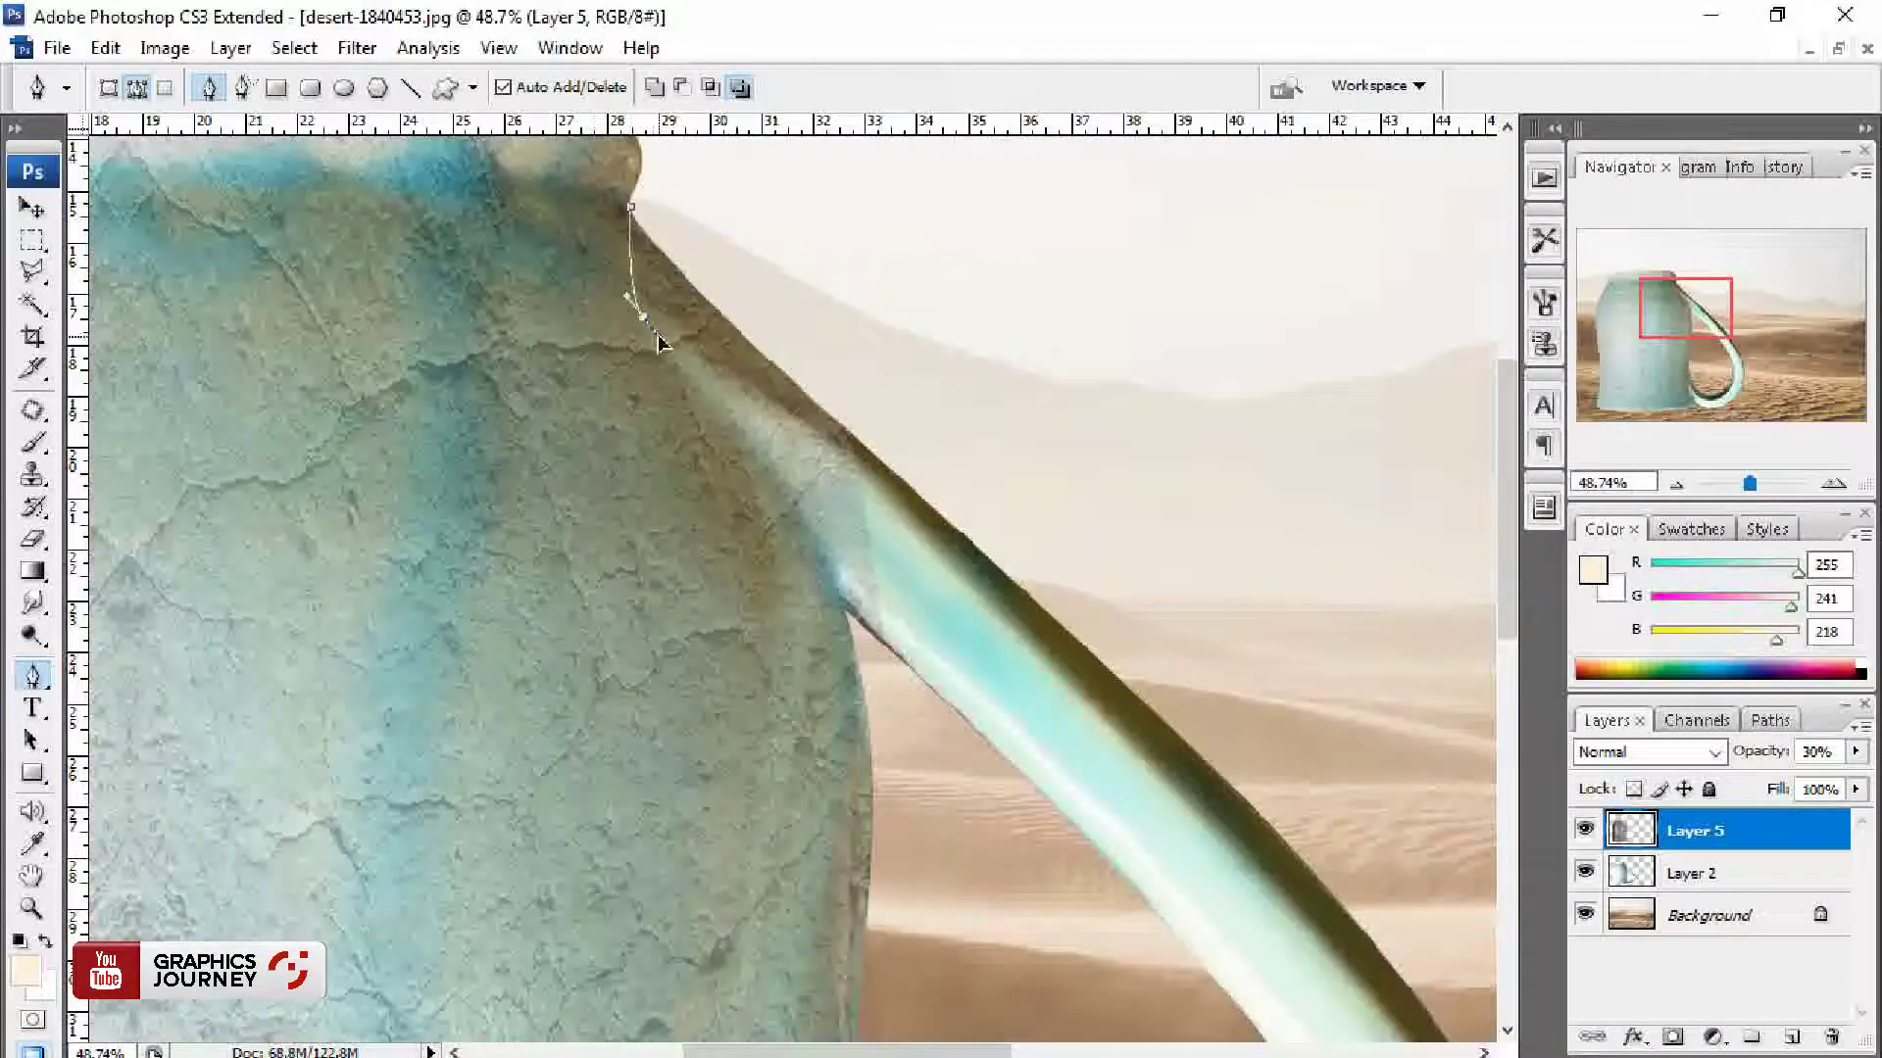
Step: Trace a path around the upper handle joint where it meets the jug top
left_click(1000, 798)
left_click(1101, 638)
left_click(630, 207)
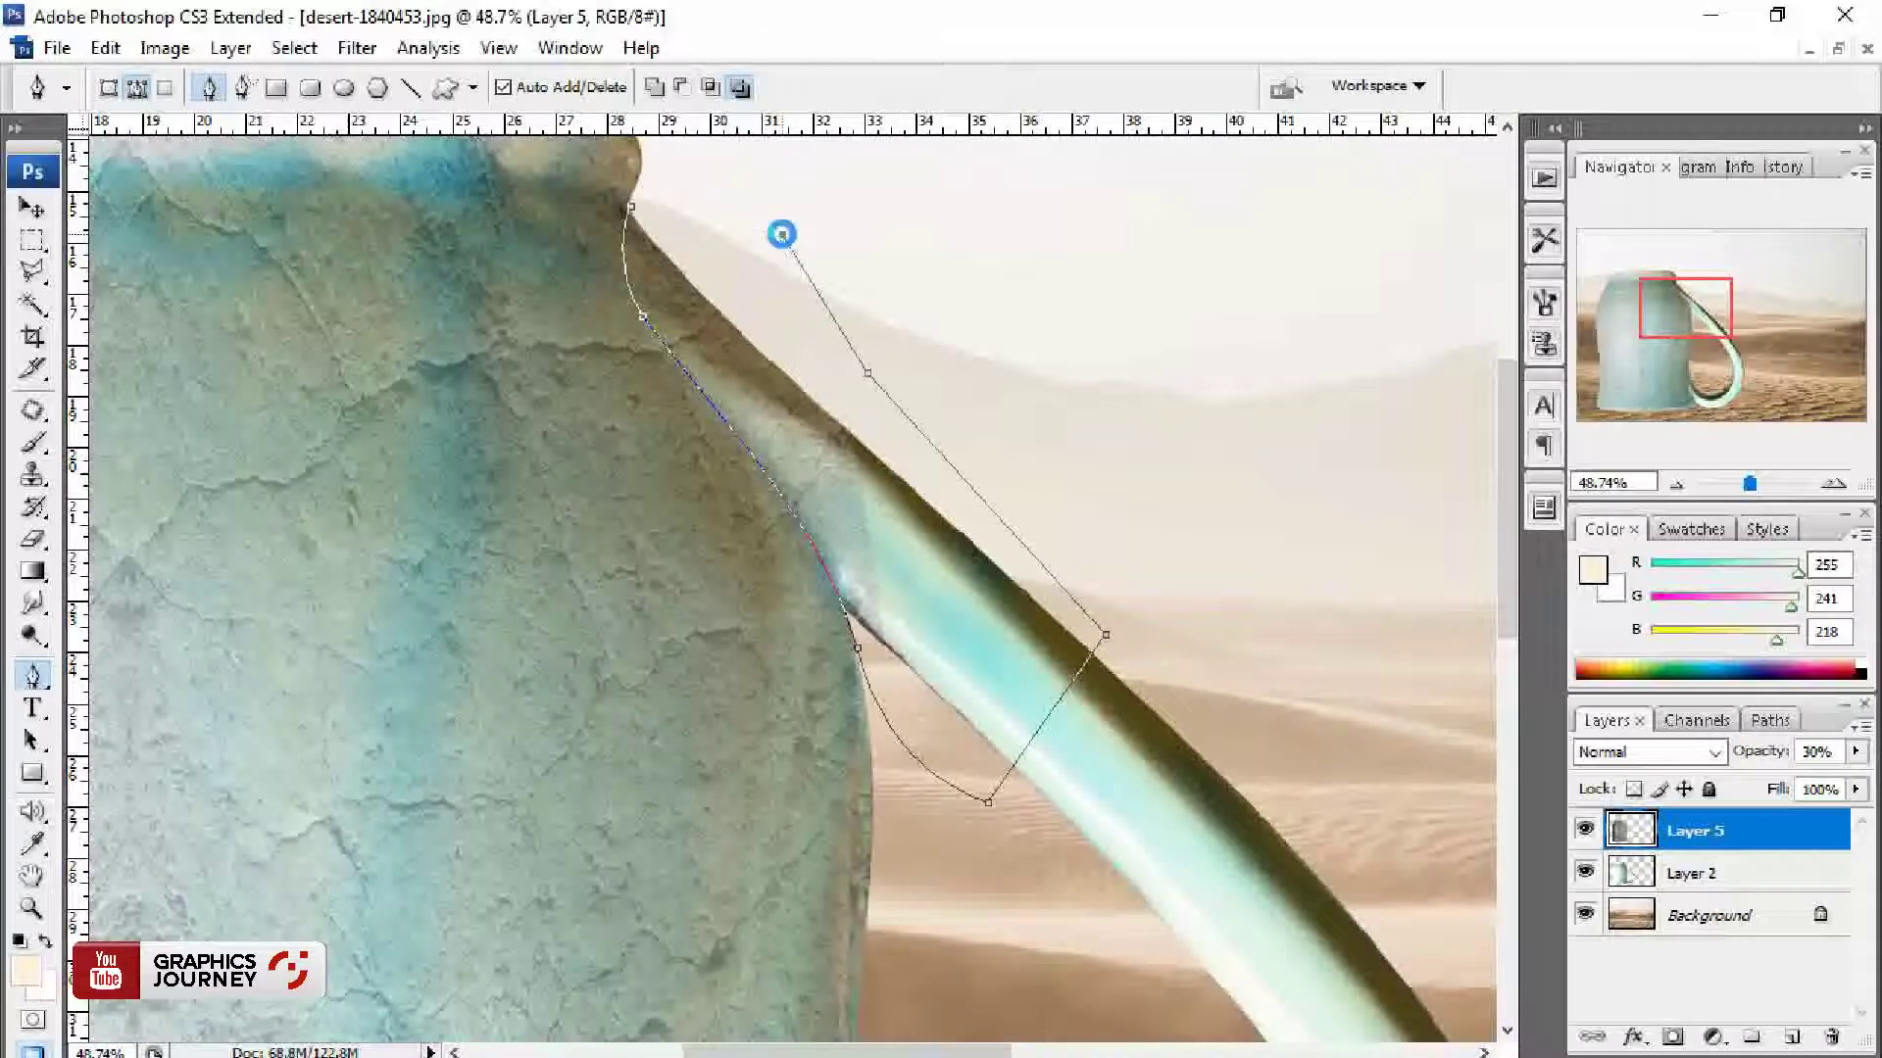
key("ctrl+minus")
key("ctrl+0")
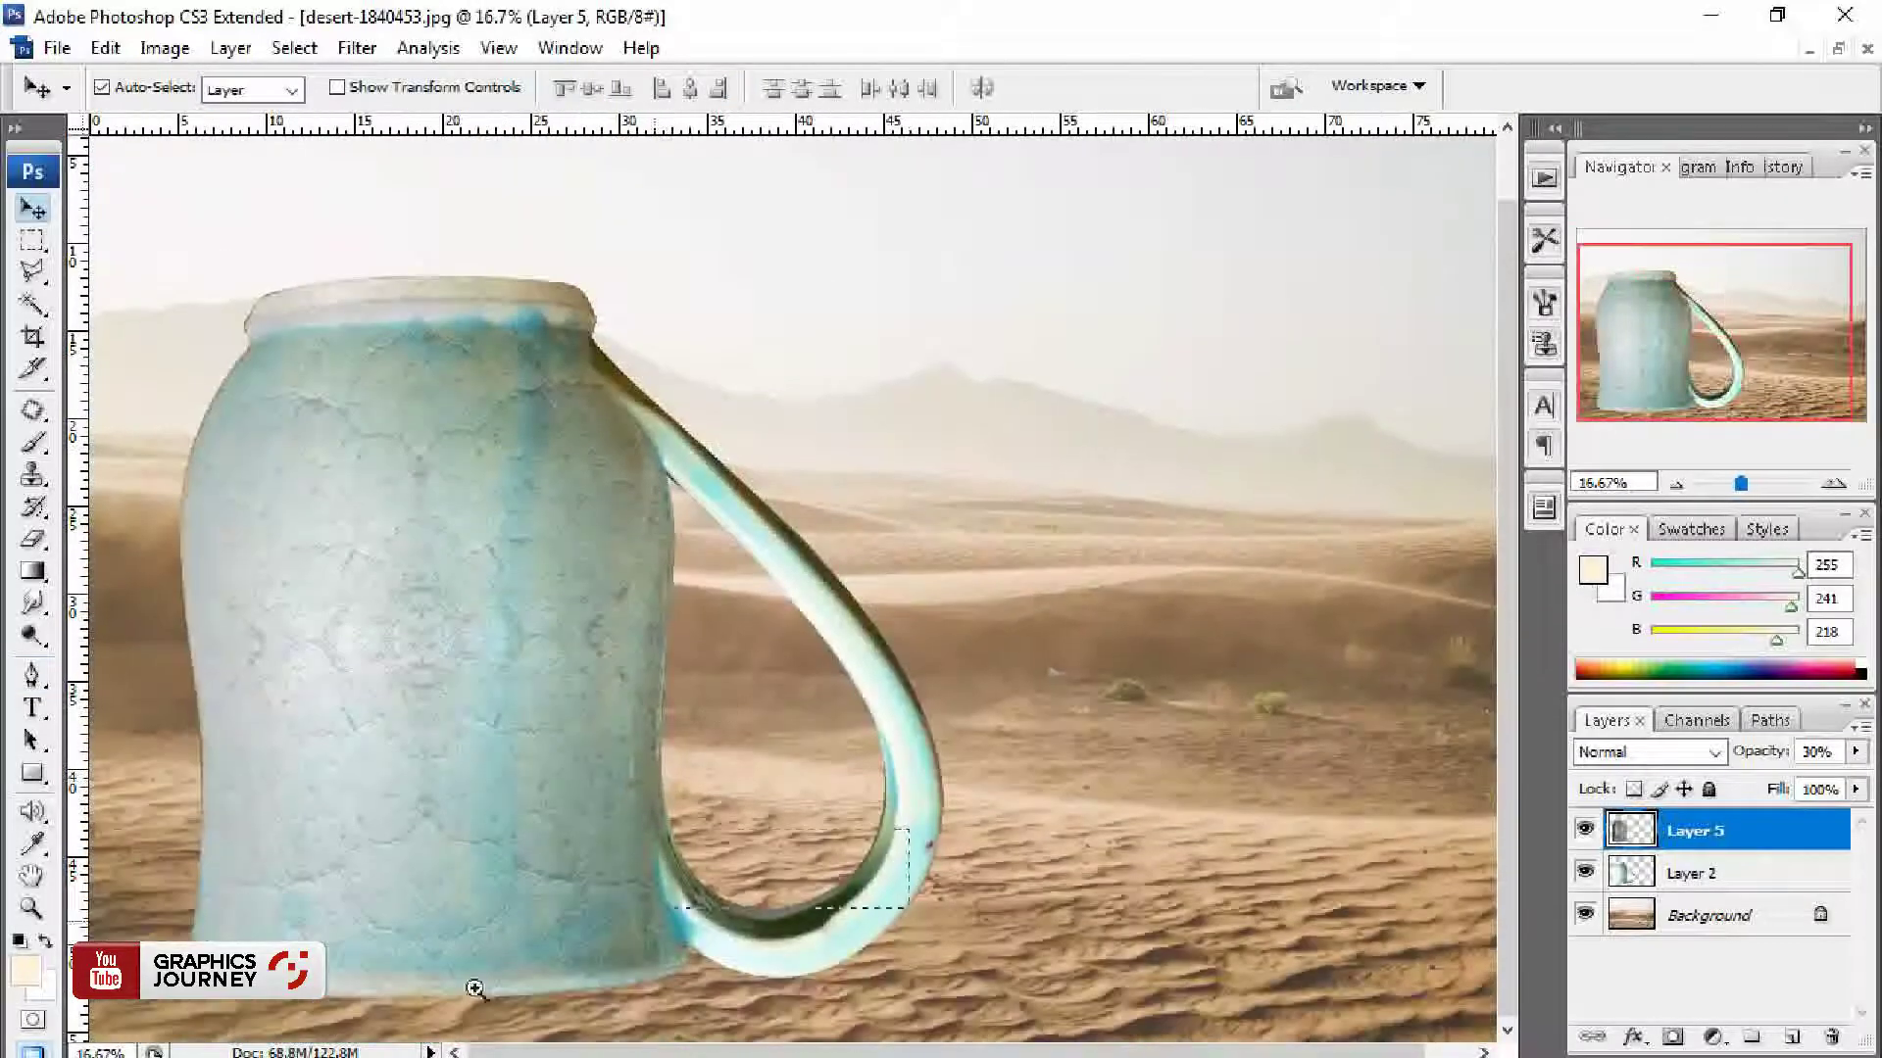
Step: Trace a path along the jug's base and feather the selection by 92.5 px
left_click_drag(71, 256, 1087, 915)
key("p")
left_click_drag(618, 941, 921, 931)
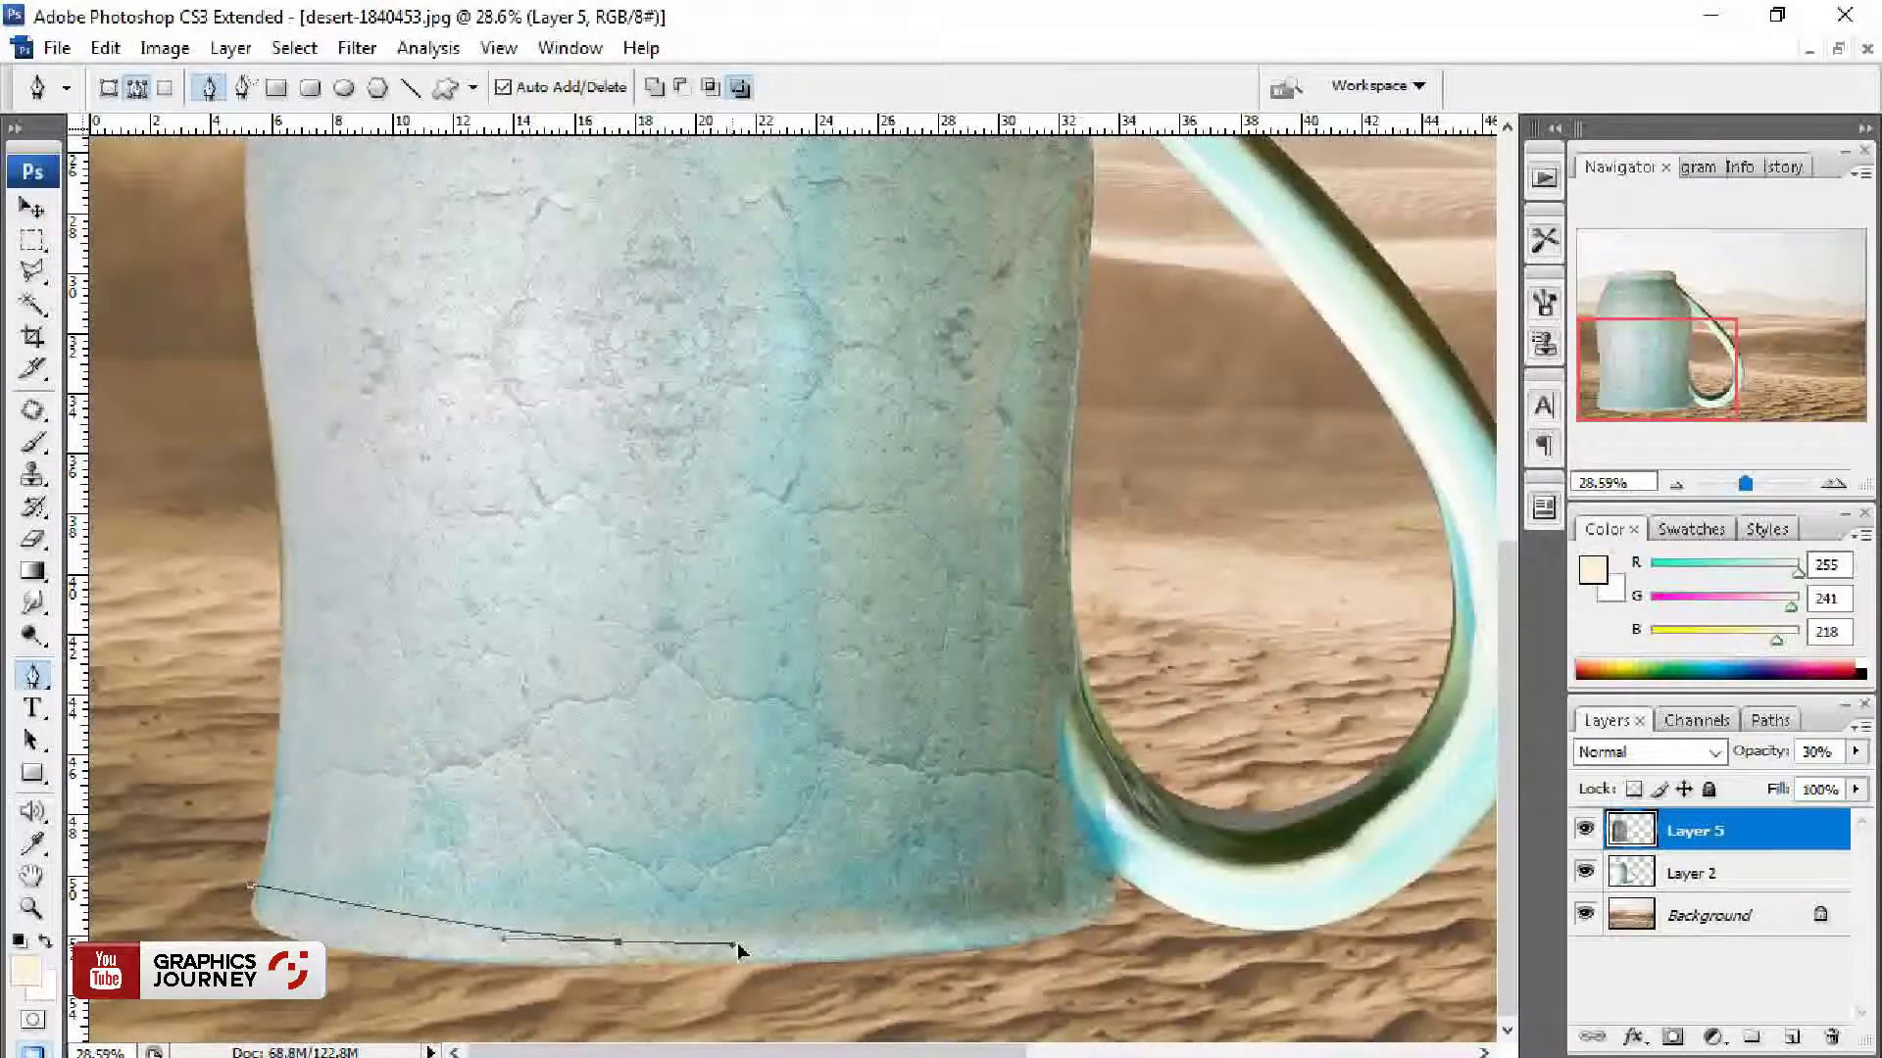
left_click_drag(631, 943, 646, 940)
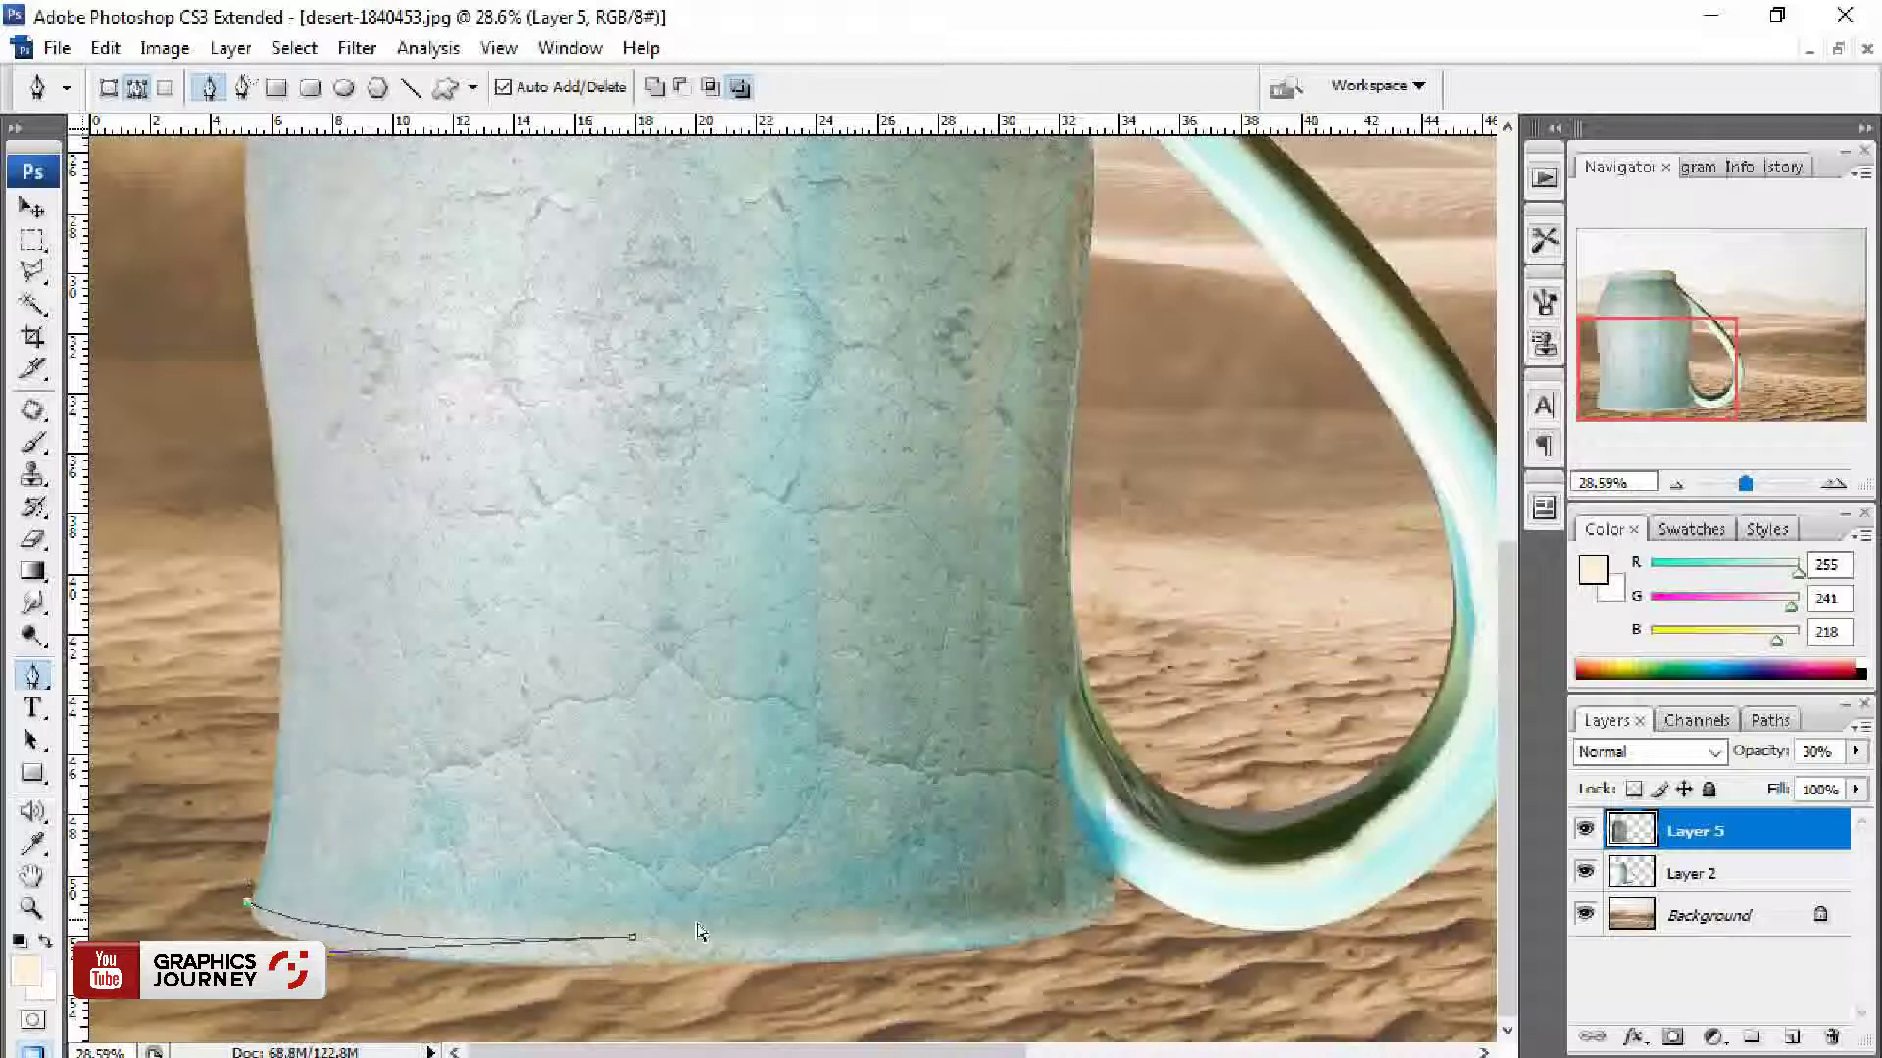
left_click_drag(1115, 884, 1120, 898)
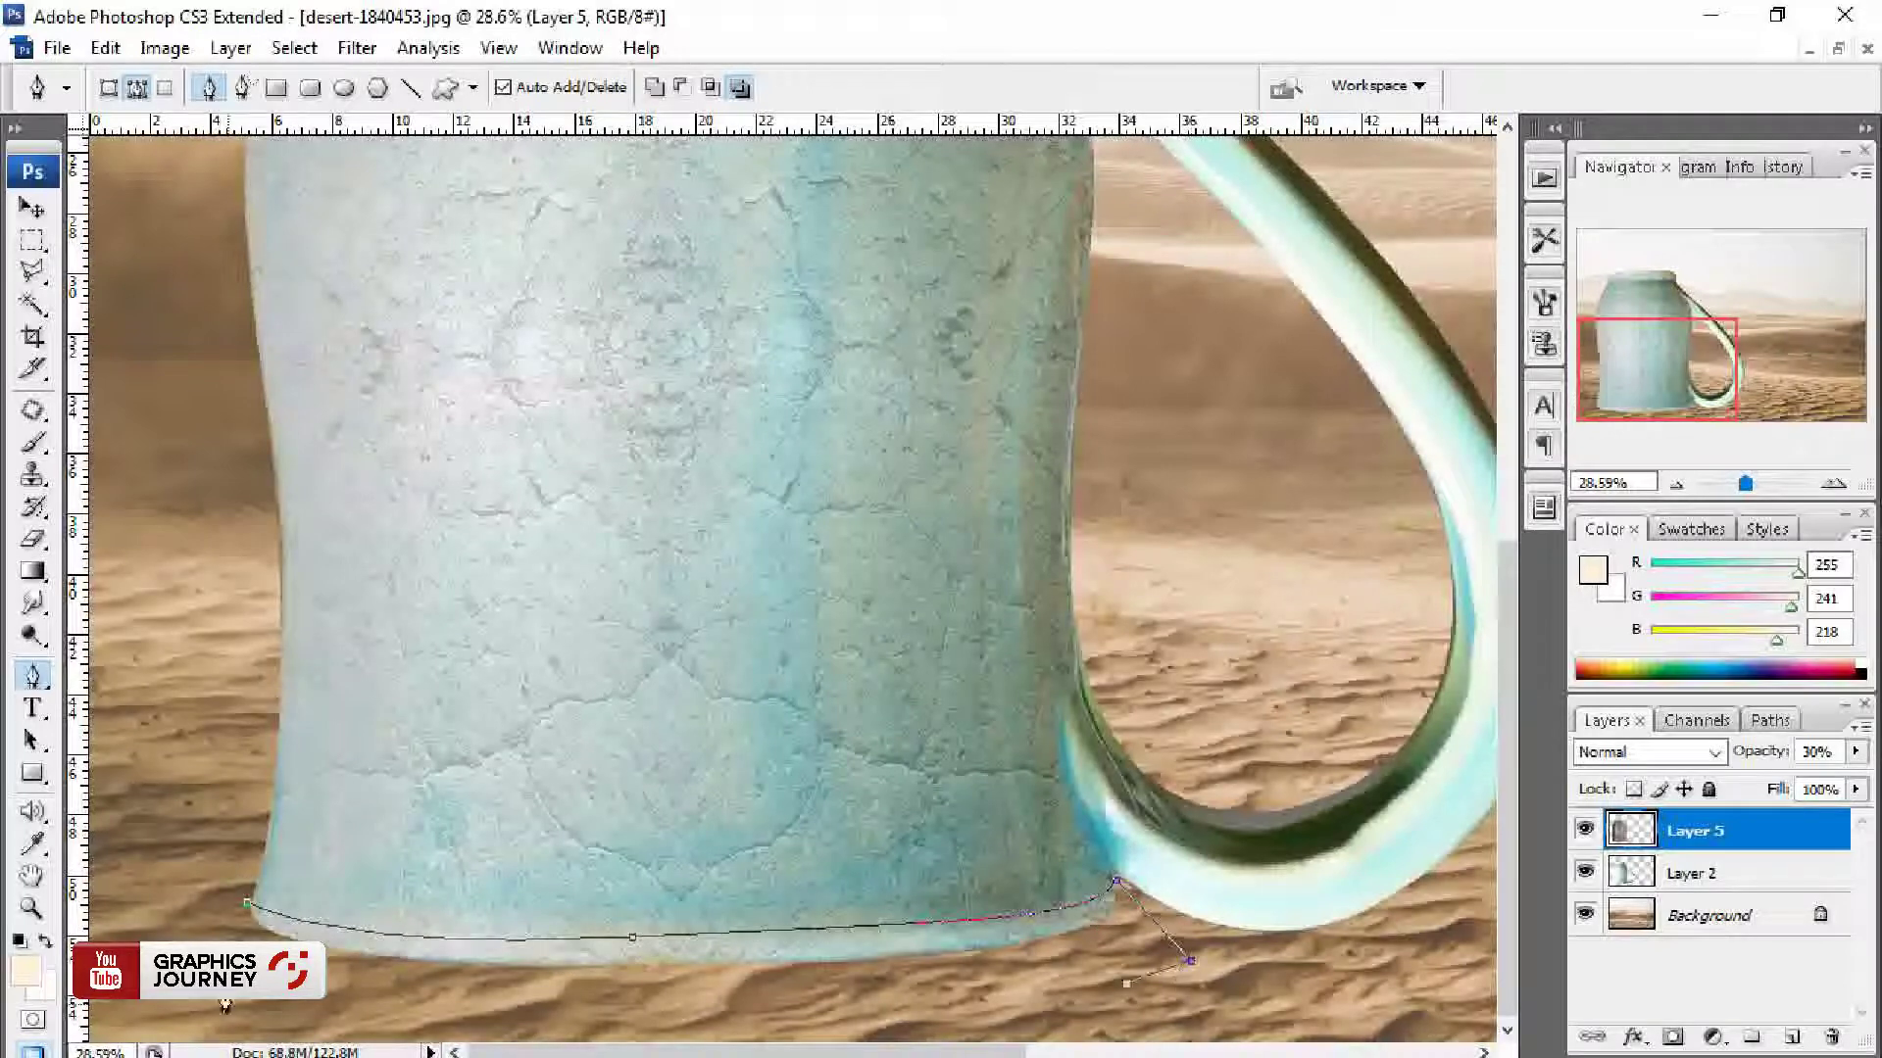
key("ctrl+Return")
key("alt+s")
key("f")
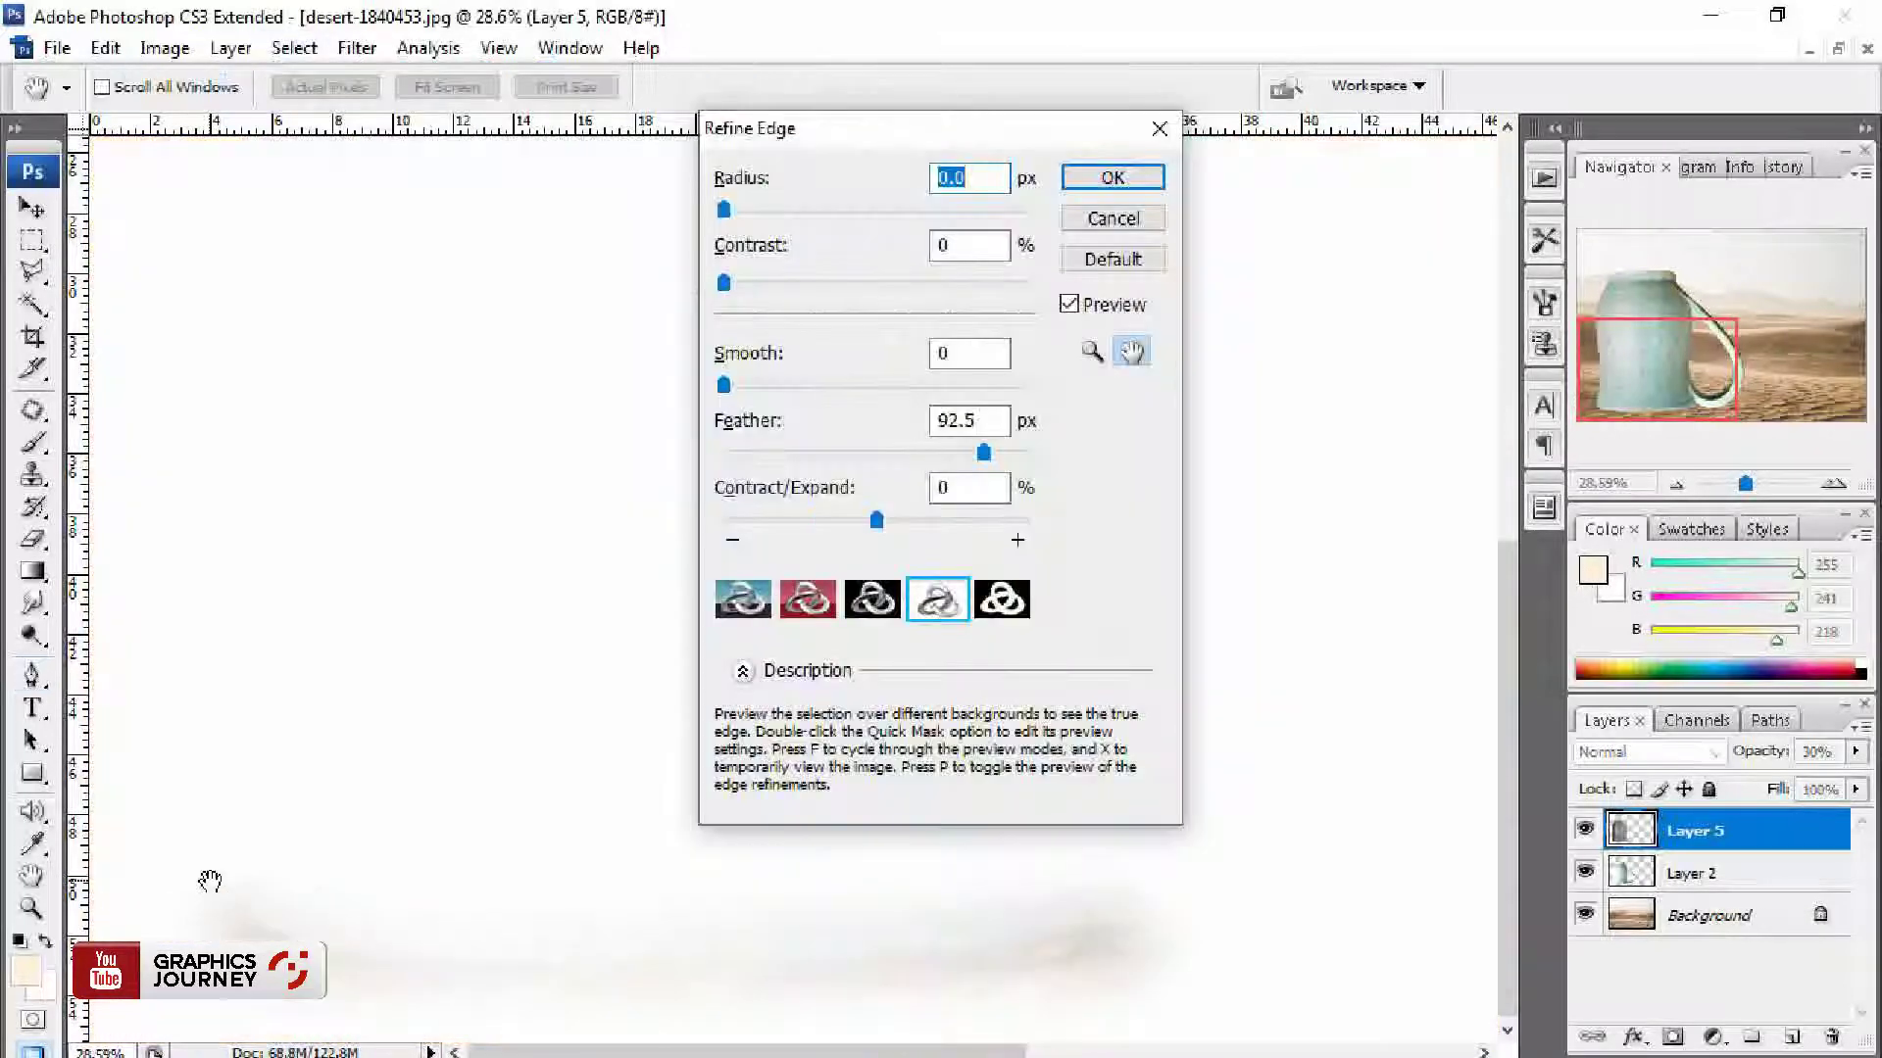
left_click_drag(983, 452, 892, 452)
left_click(1113, 176)
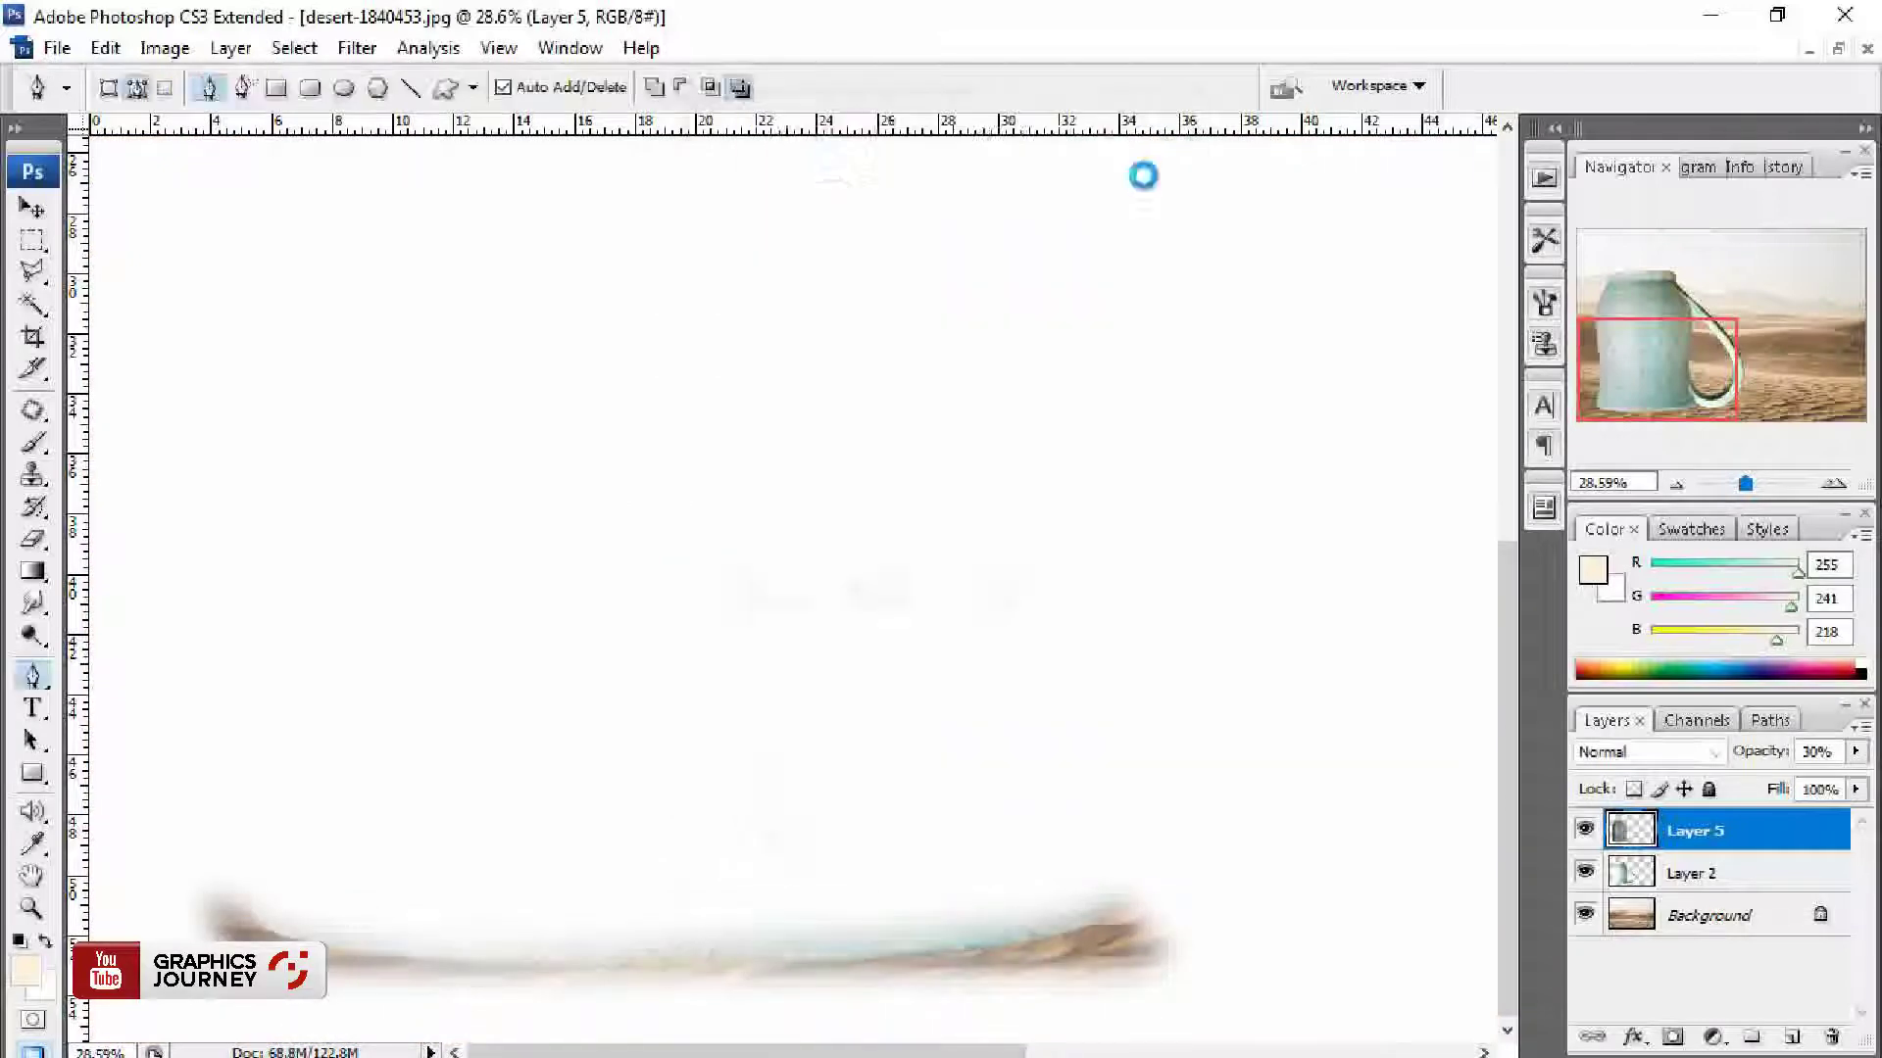
Step: Copy the base strip to a layer, restore full opacity, and darken it into a shadow with Levels
key("v")
key("ctrl+j")
key("alt+bracketleft")
key("0")
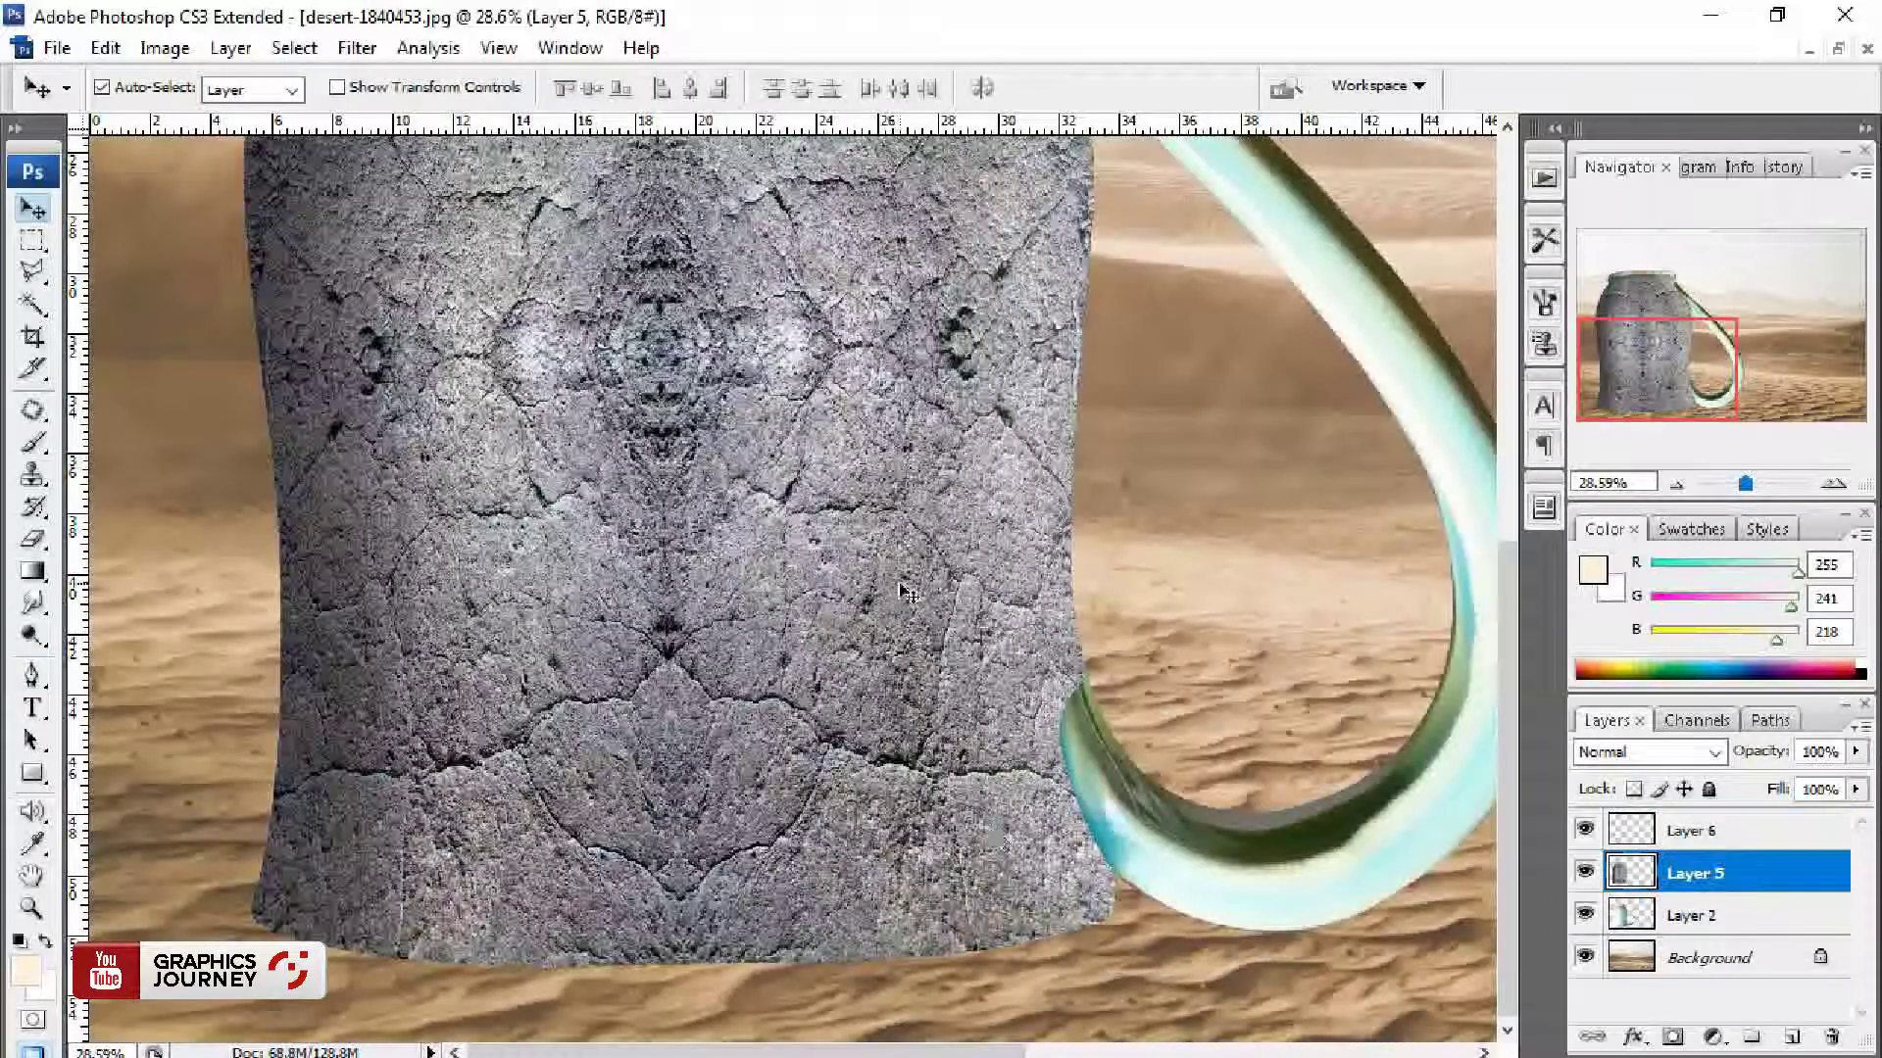
key("alt+bracketright")
key("ctrl+l")
left_click_drag(1592, 474, 1418, 476)
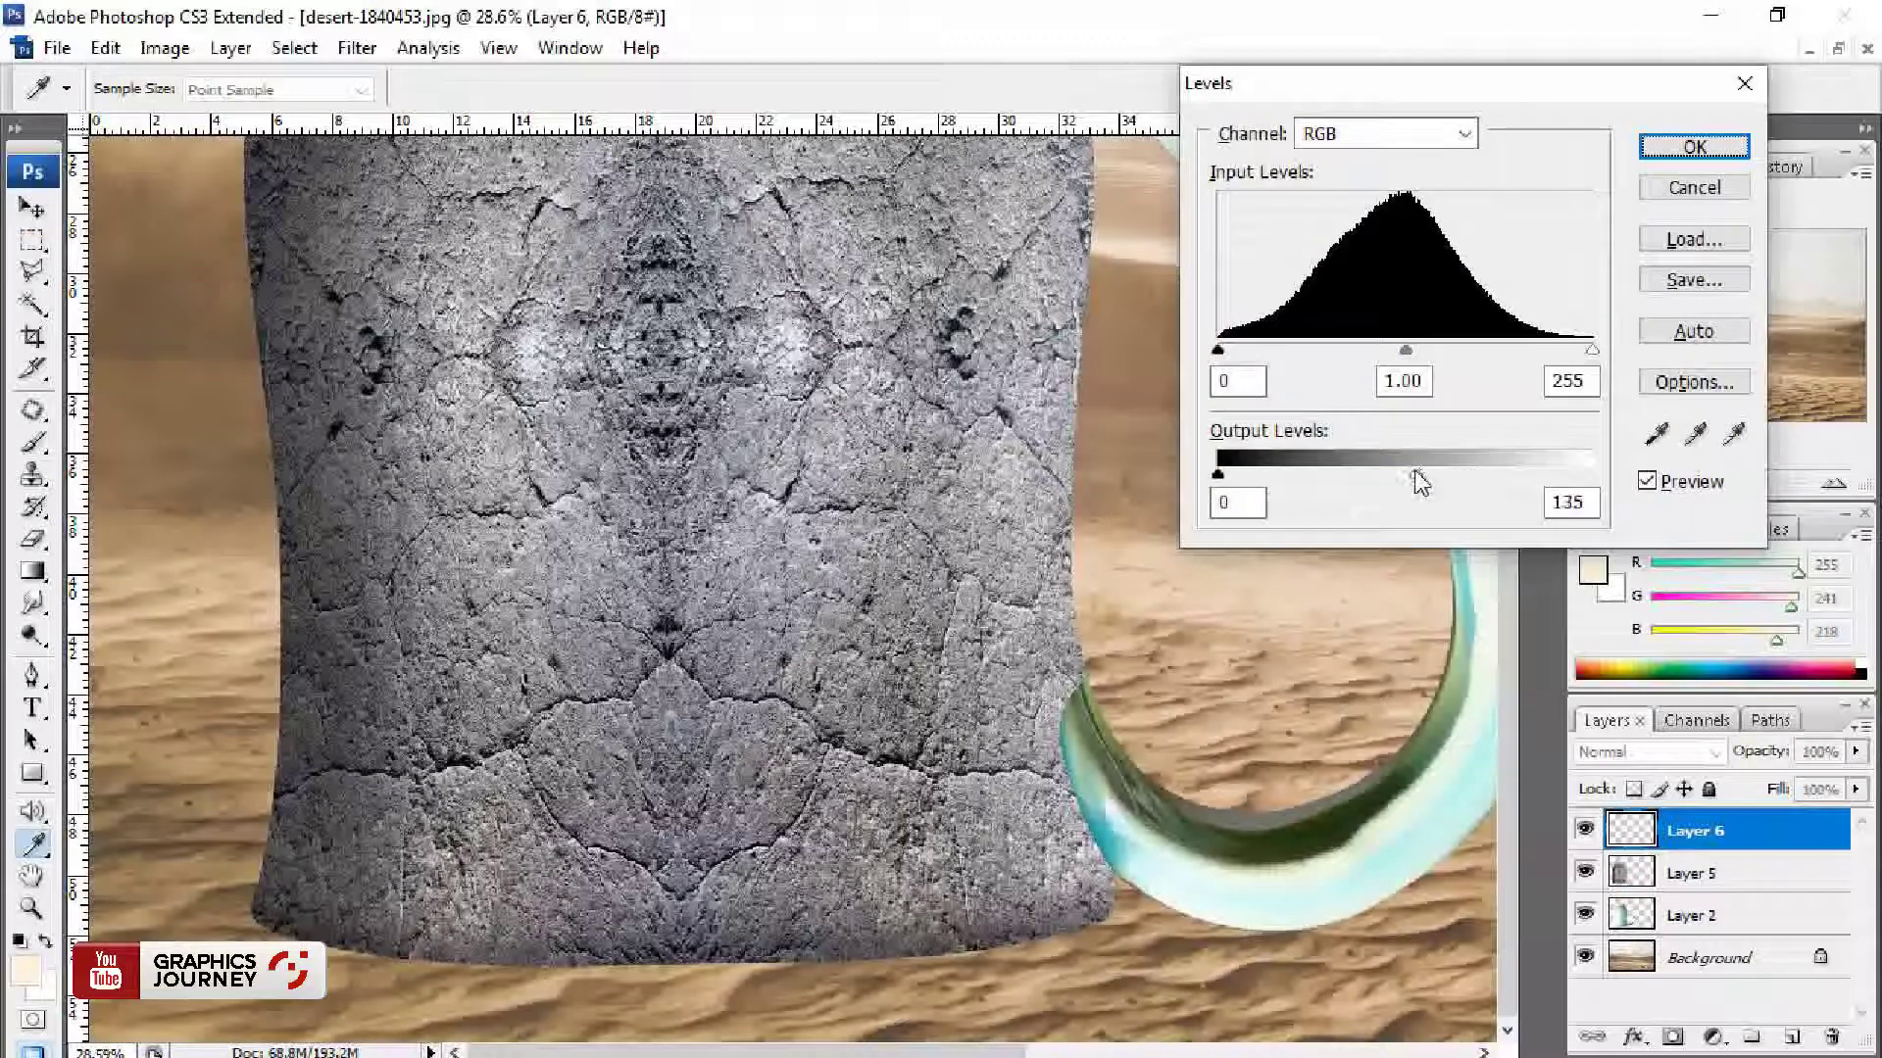
left_click(1677, 152)
key("ctrl+0")
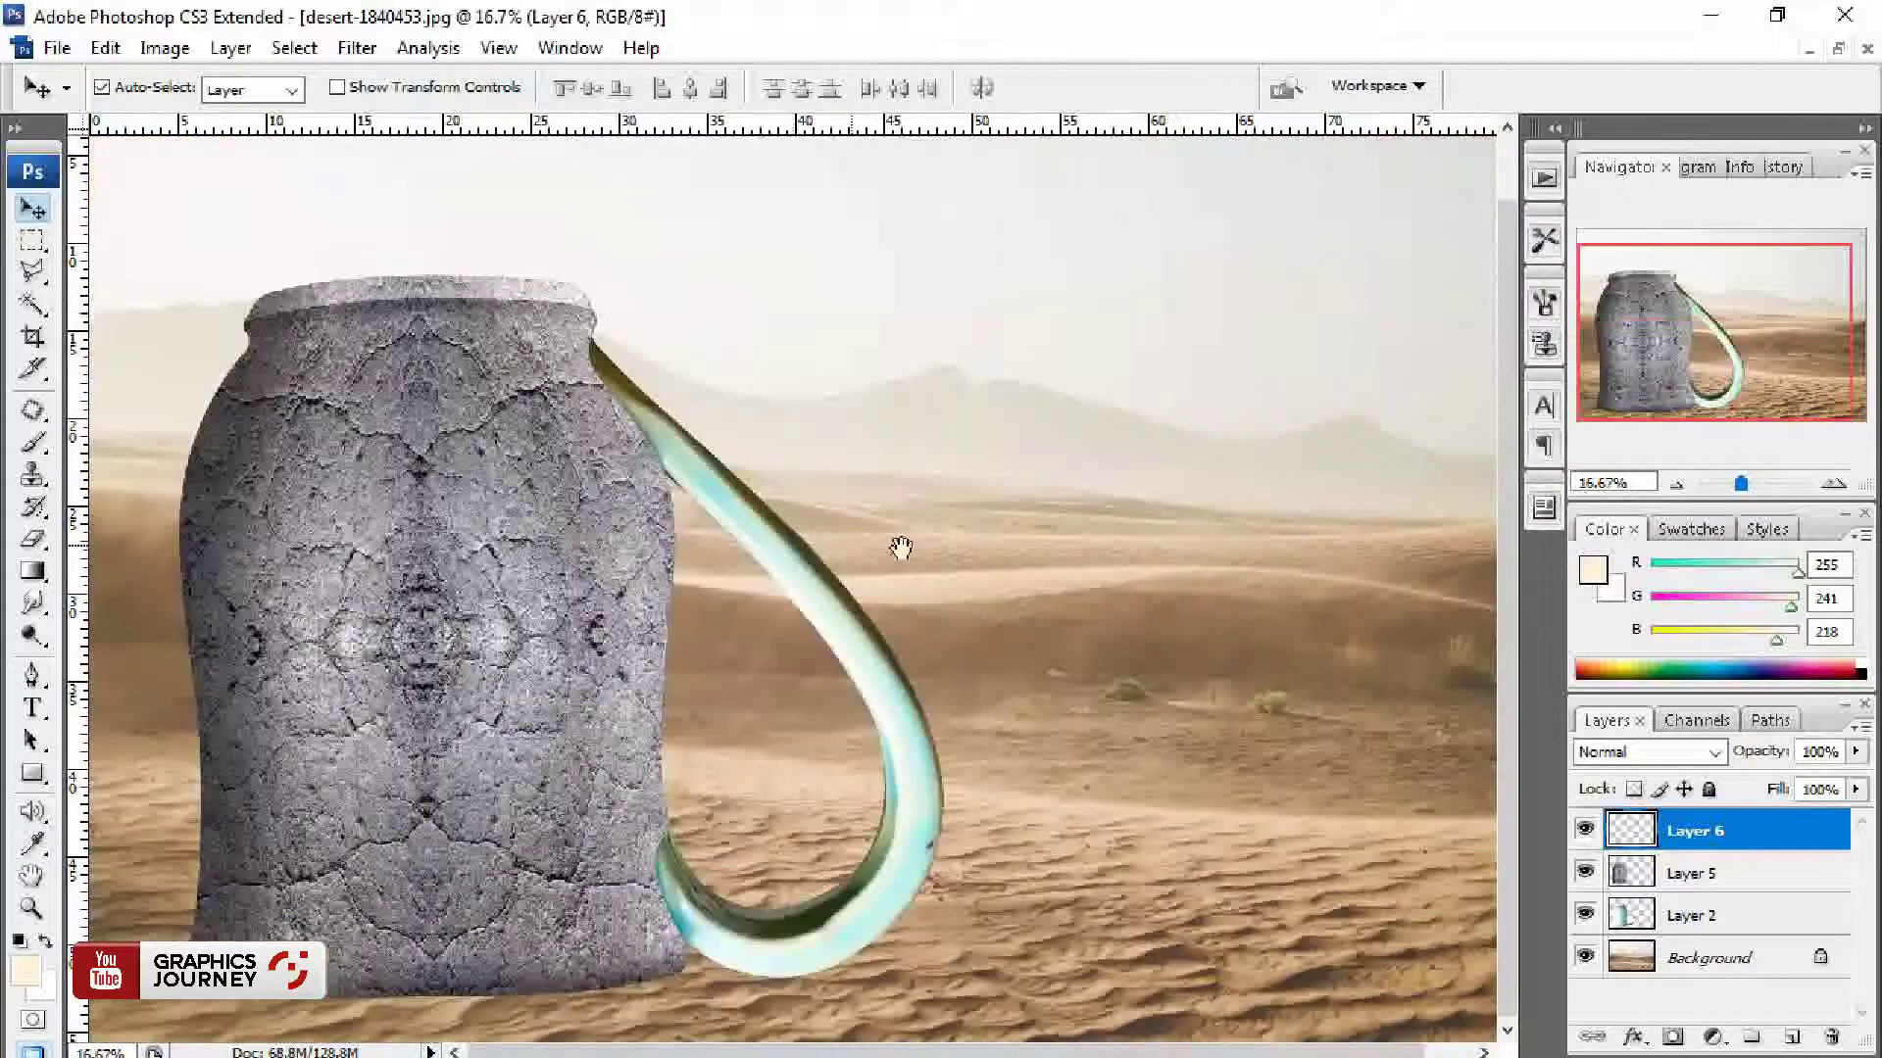
key("alt+shift+bracketleft")
Step: Merge the base shadow into the jug and warm the mug's midtones toward red and yellow
key("ctrl+e")
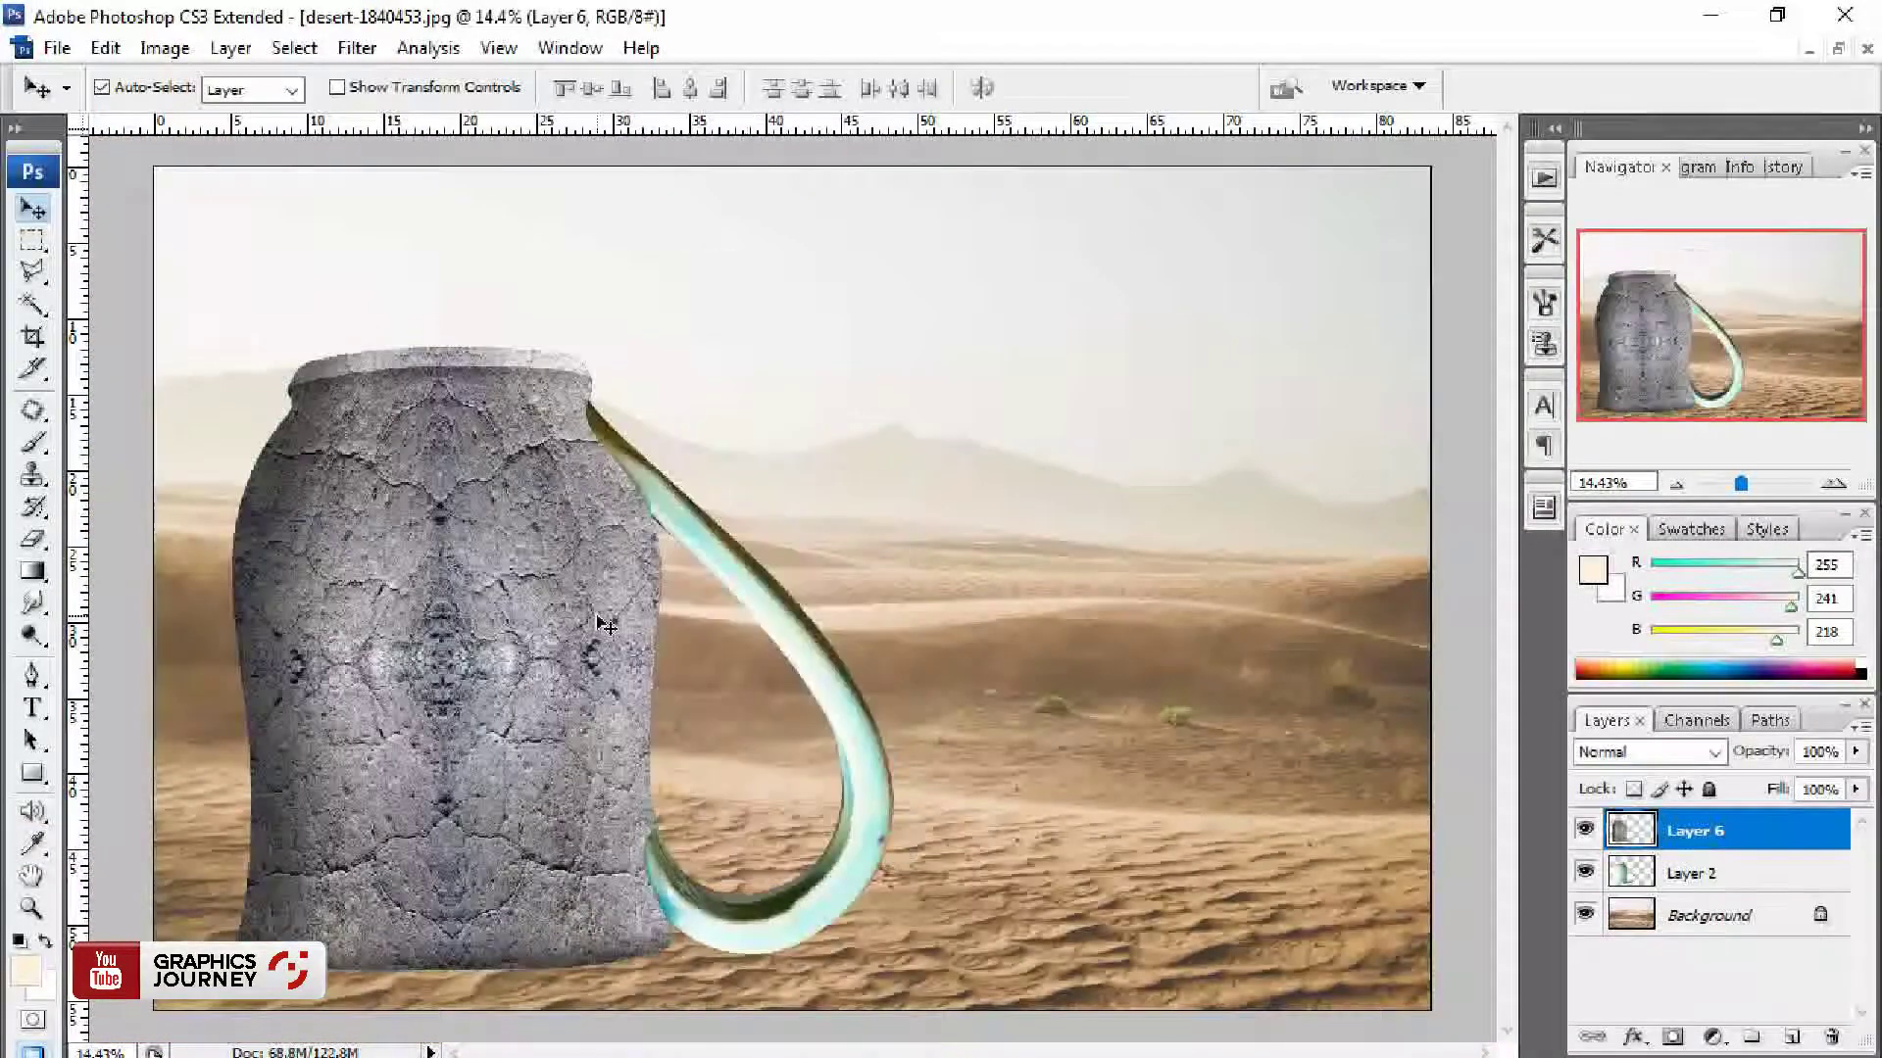
key("i")
key("ctrl+b")
left_click_drag(1340, 271, 1388, 270)
left_click(1314, 343)
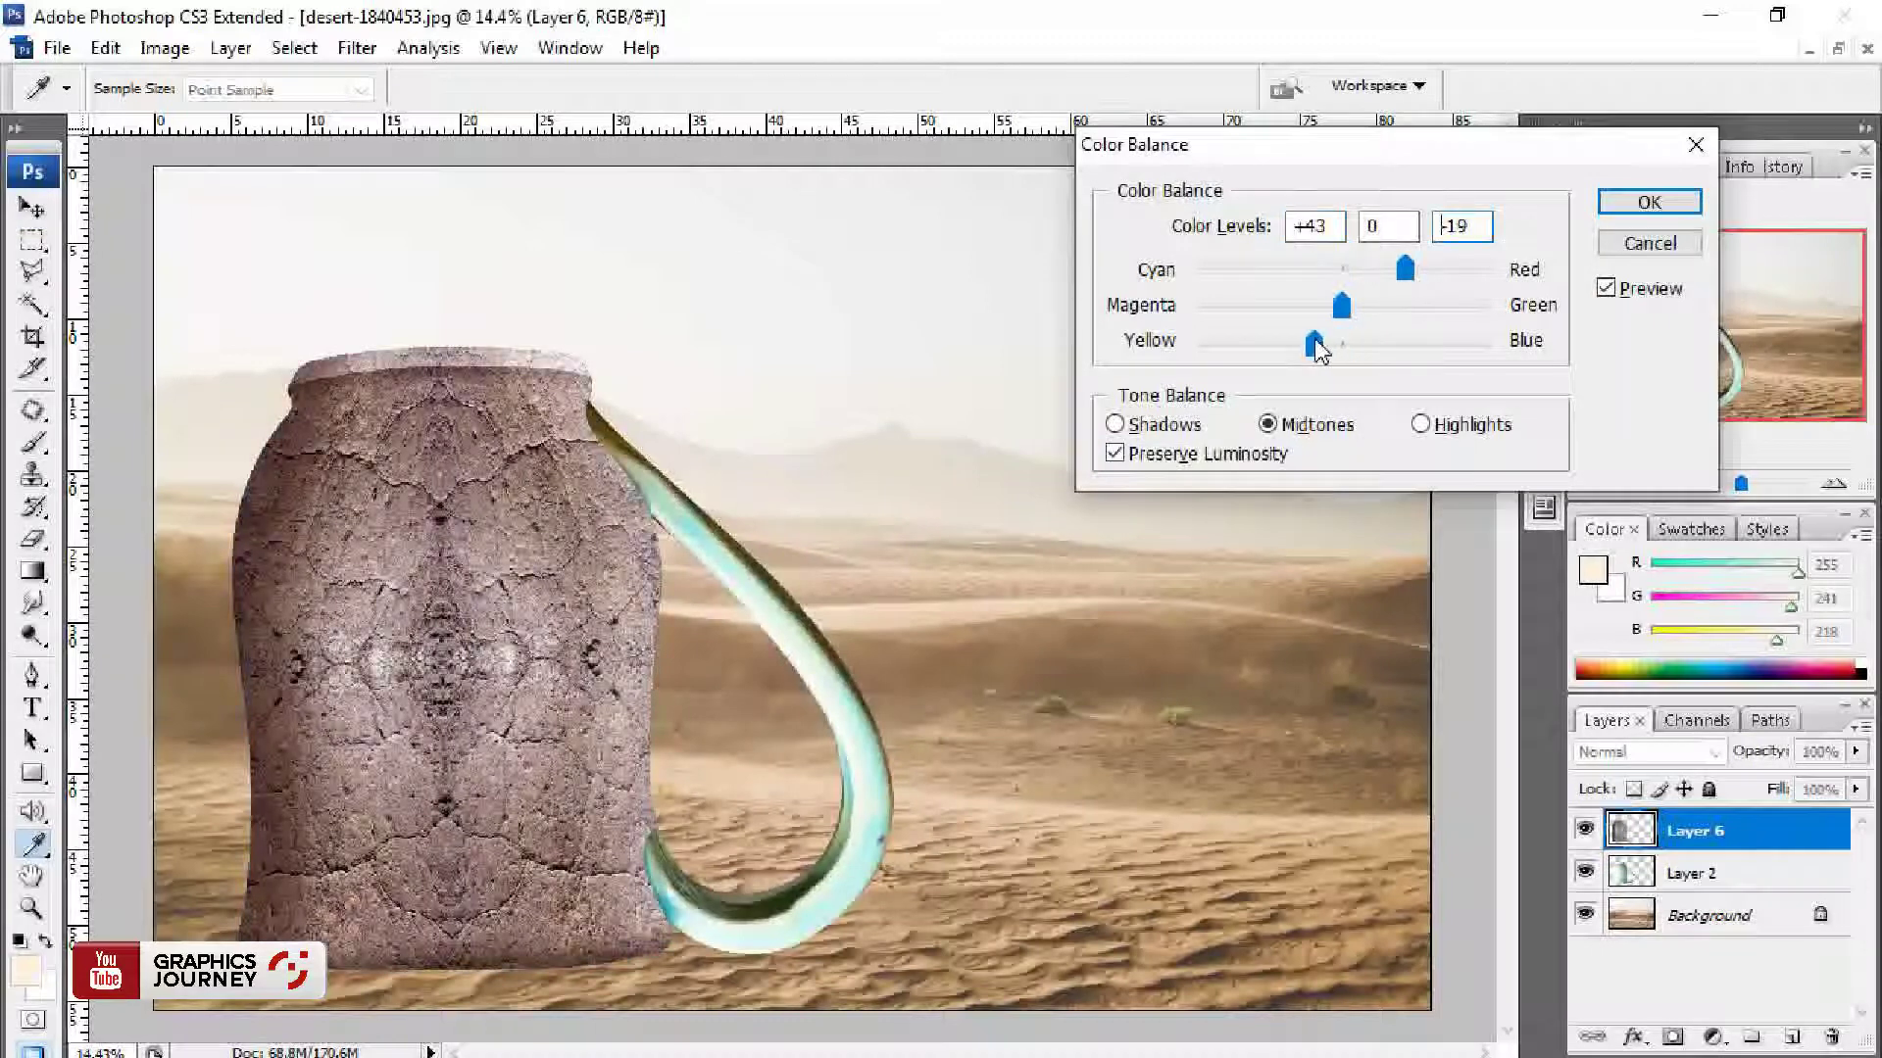
left_click(1649, 201)
Step: Brighten the mug's midtones with Levels and warm its shadows toward yellow and red
key("ctrl+l")
mouse_move(1407, 366)
left_mouse_down()
mouse_move(1429, 361)
mouse_move(1319, 351)
left_mouse_up()
left_click(1682, 143)
key("ctrl+b")
left_click(1157, 424)
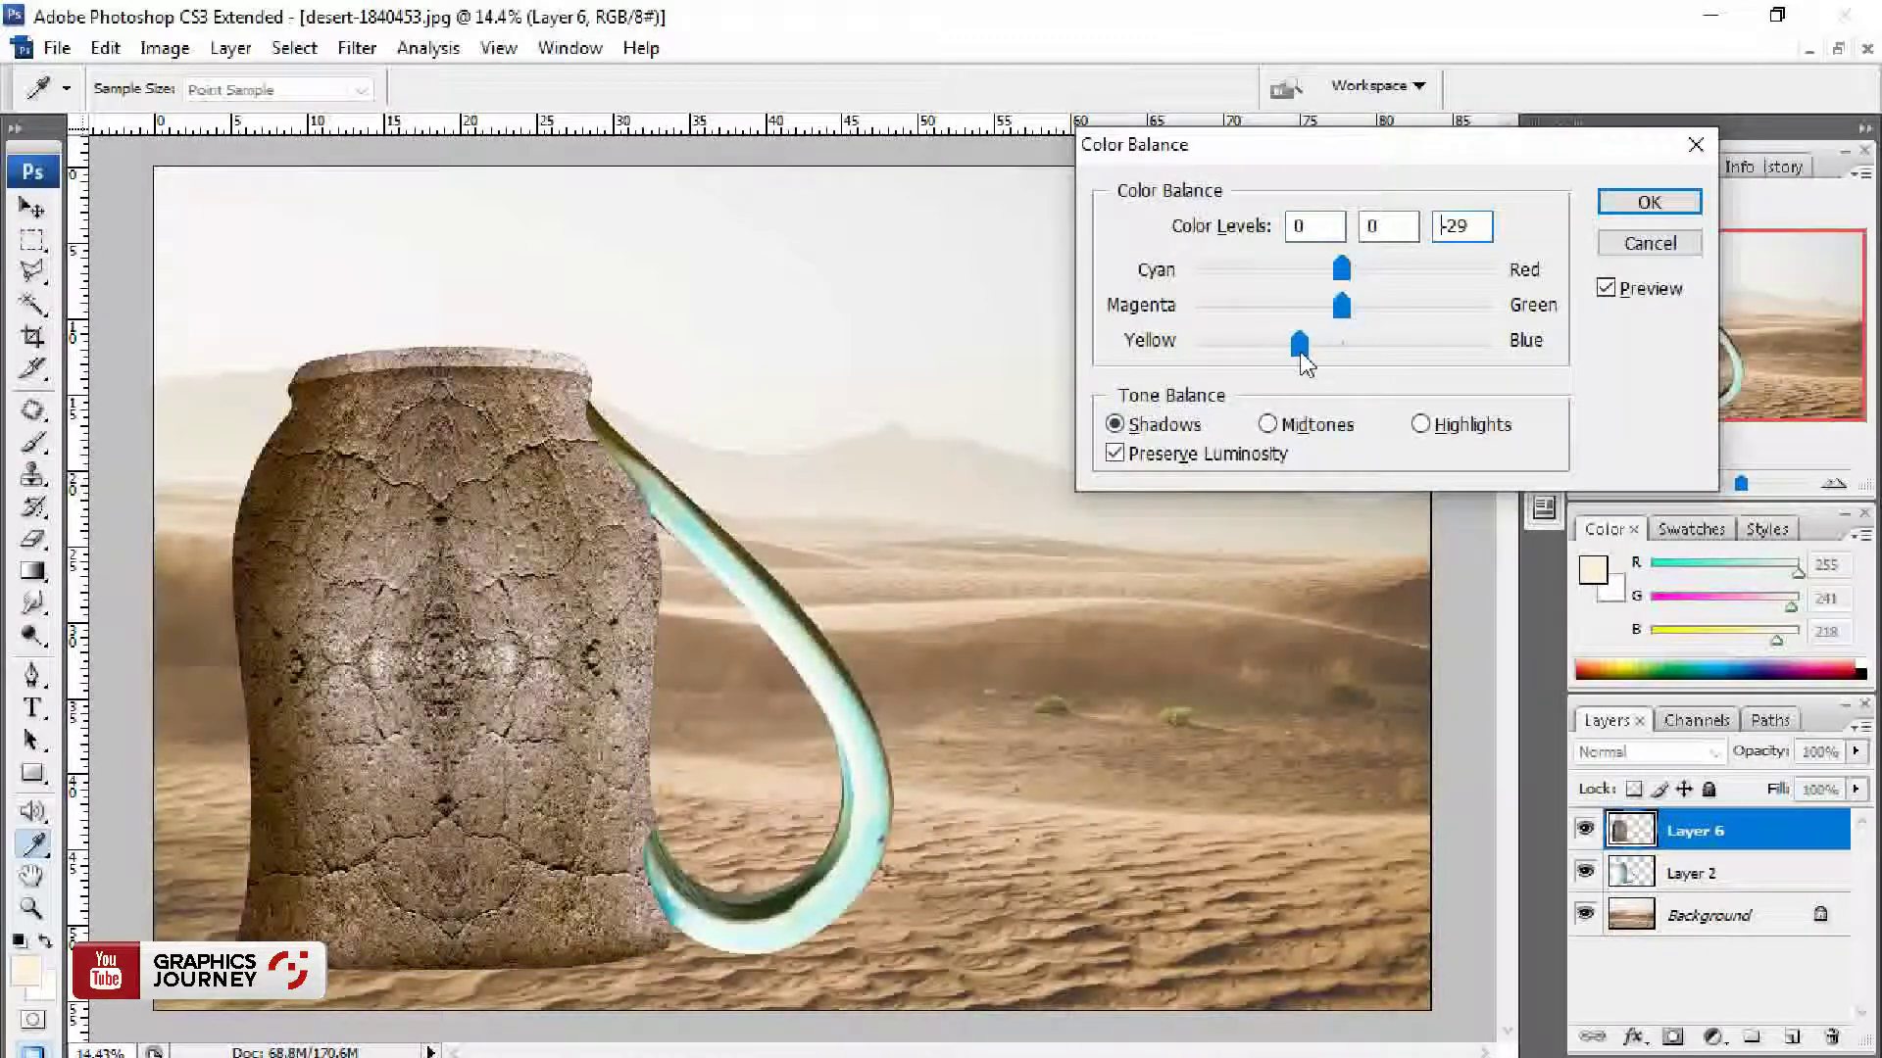
left_click_drag(1342, 268, 1354, 267)
left_click(1666, 201)
Step: Save the desert composite as a Photoshop (.psd) file
key("z")
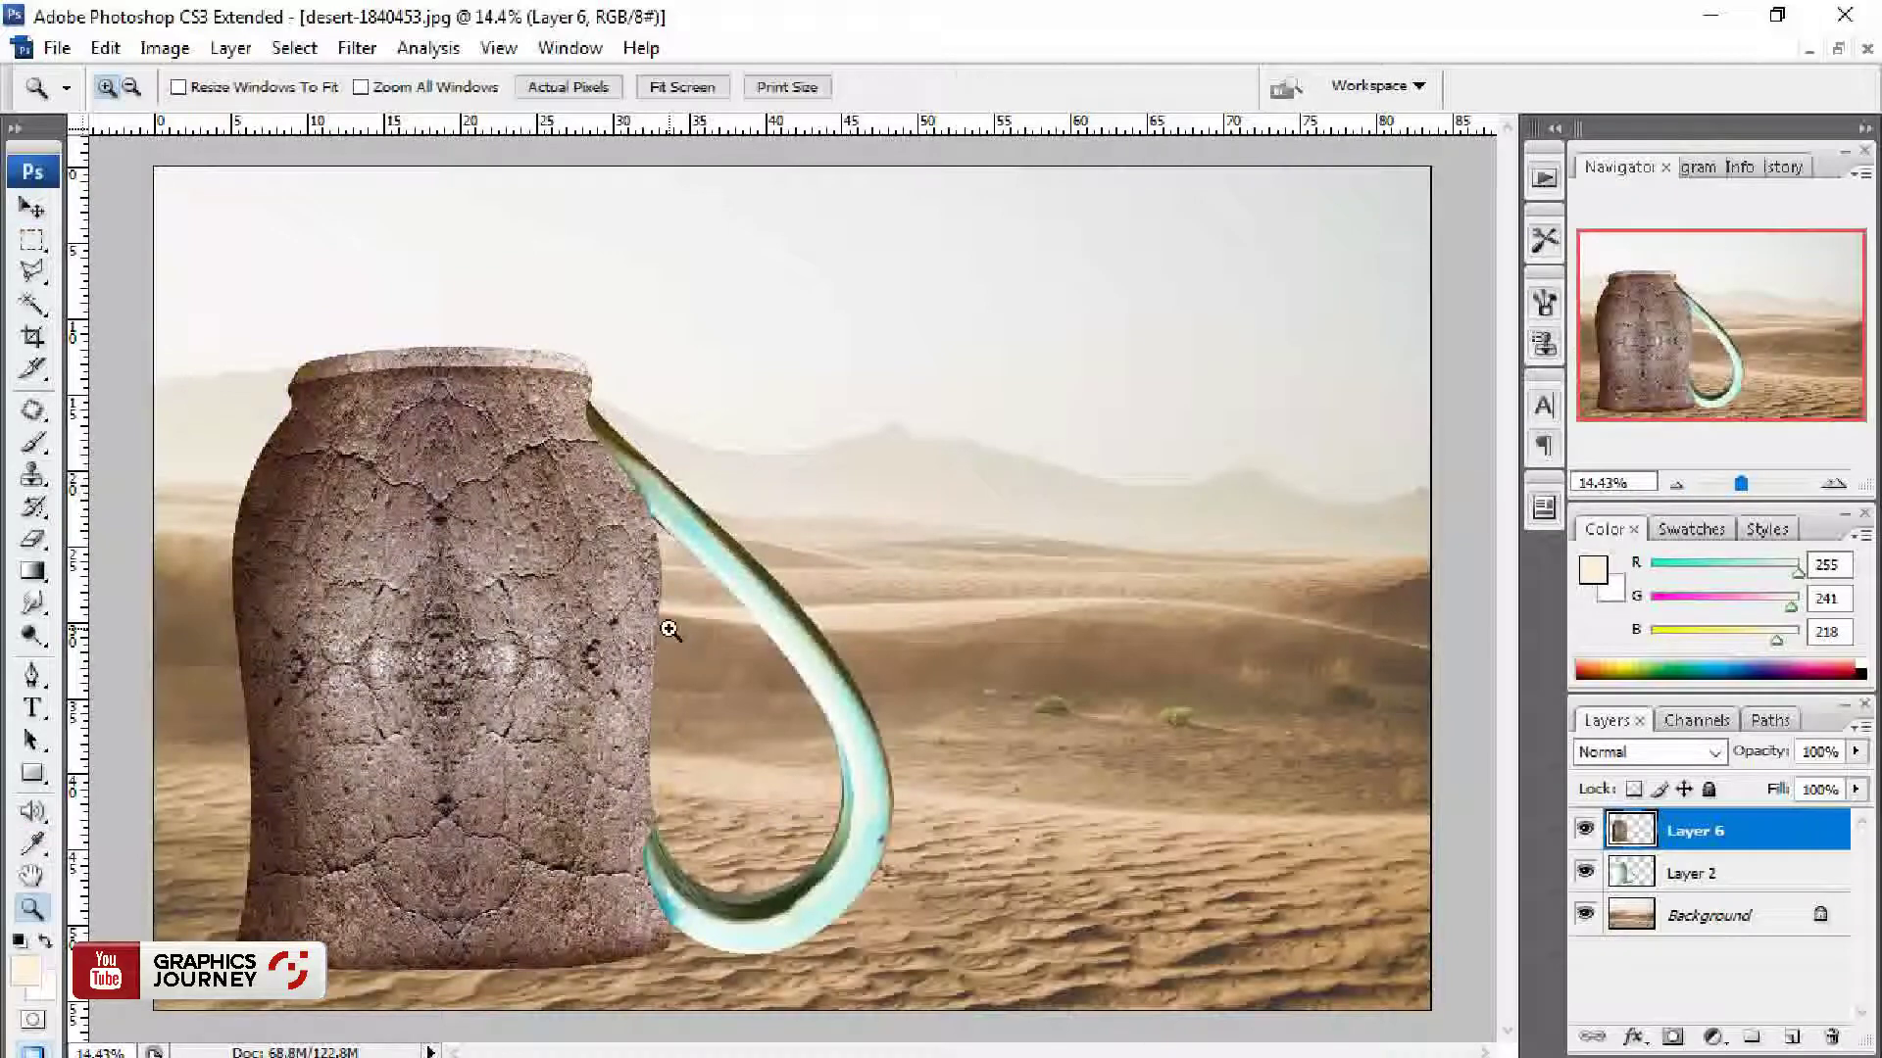
key("v")
scroll(637, 482, "up", 2)
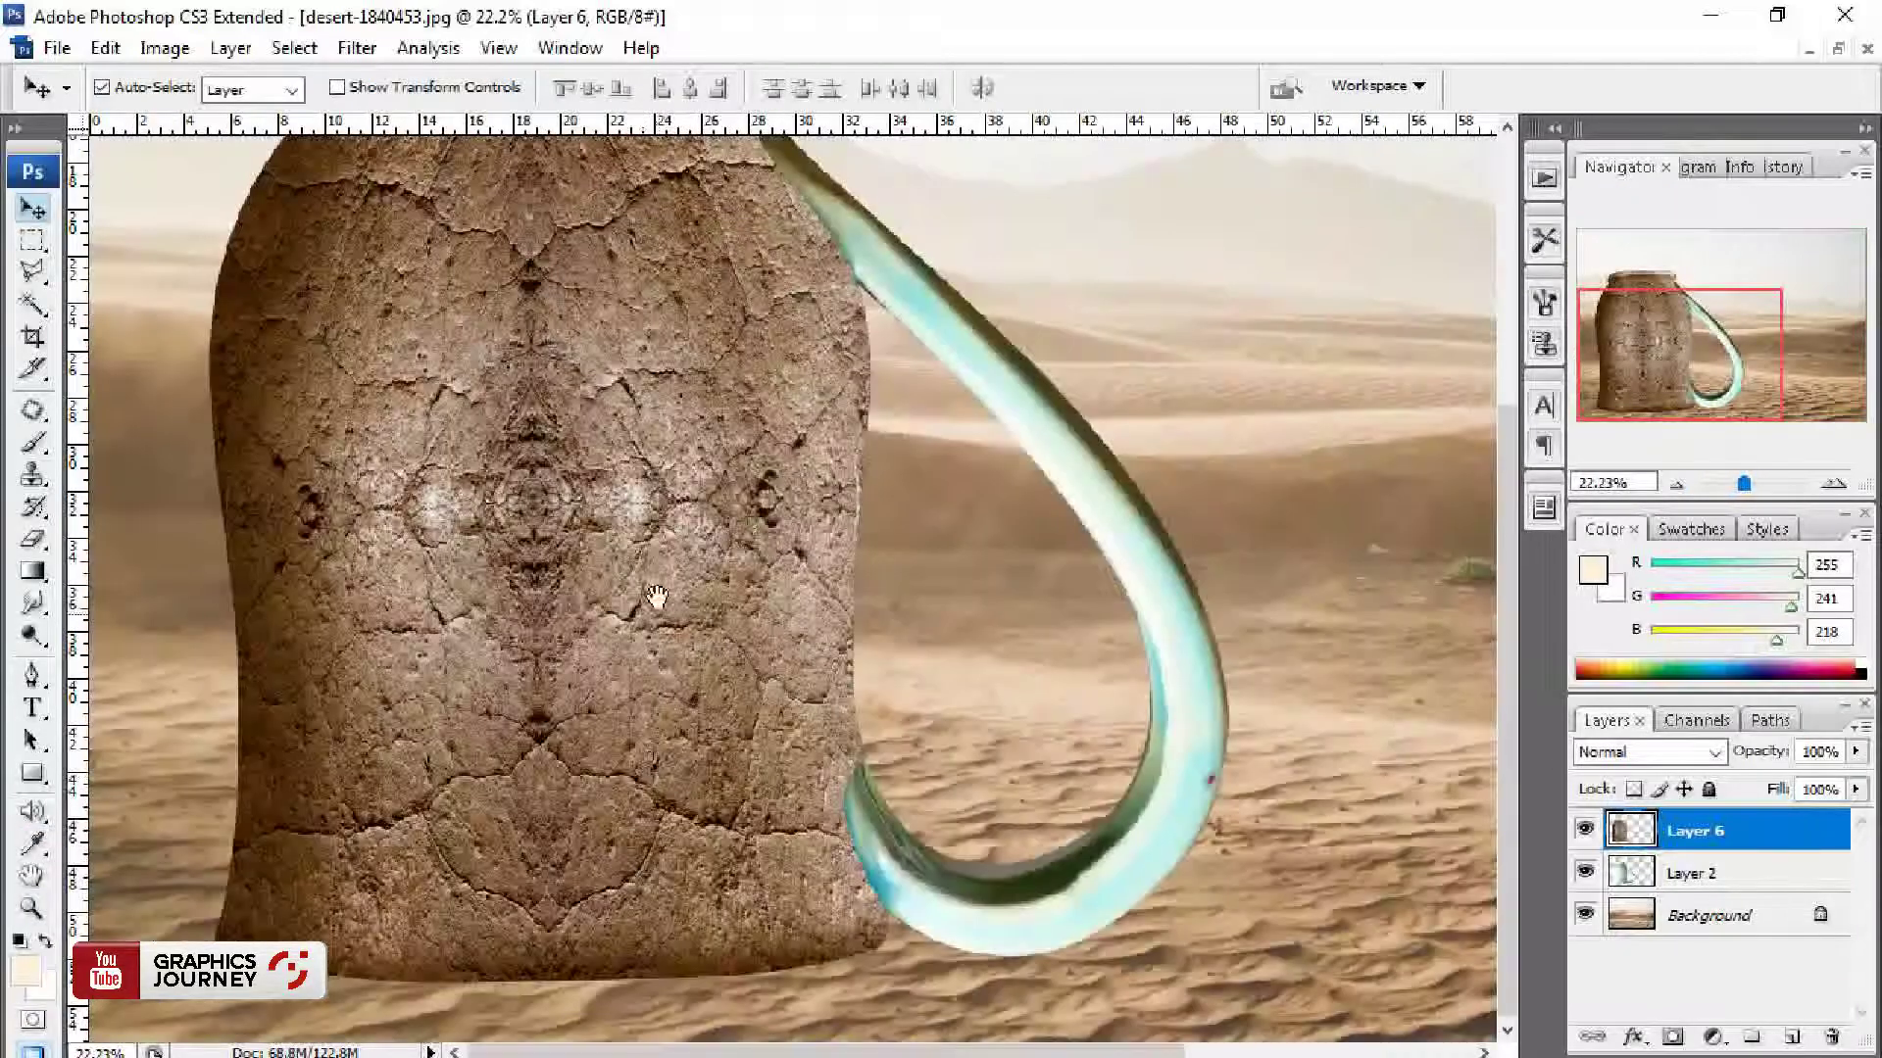
scroll(637, 482, "down", 1)
scroll(637, 483, "up", 1)
scroll(637, 482, "down", 1)
scroll(637, 482, "down", 1)
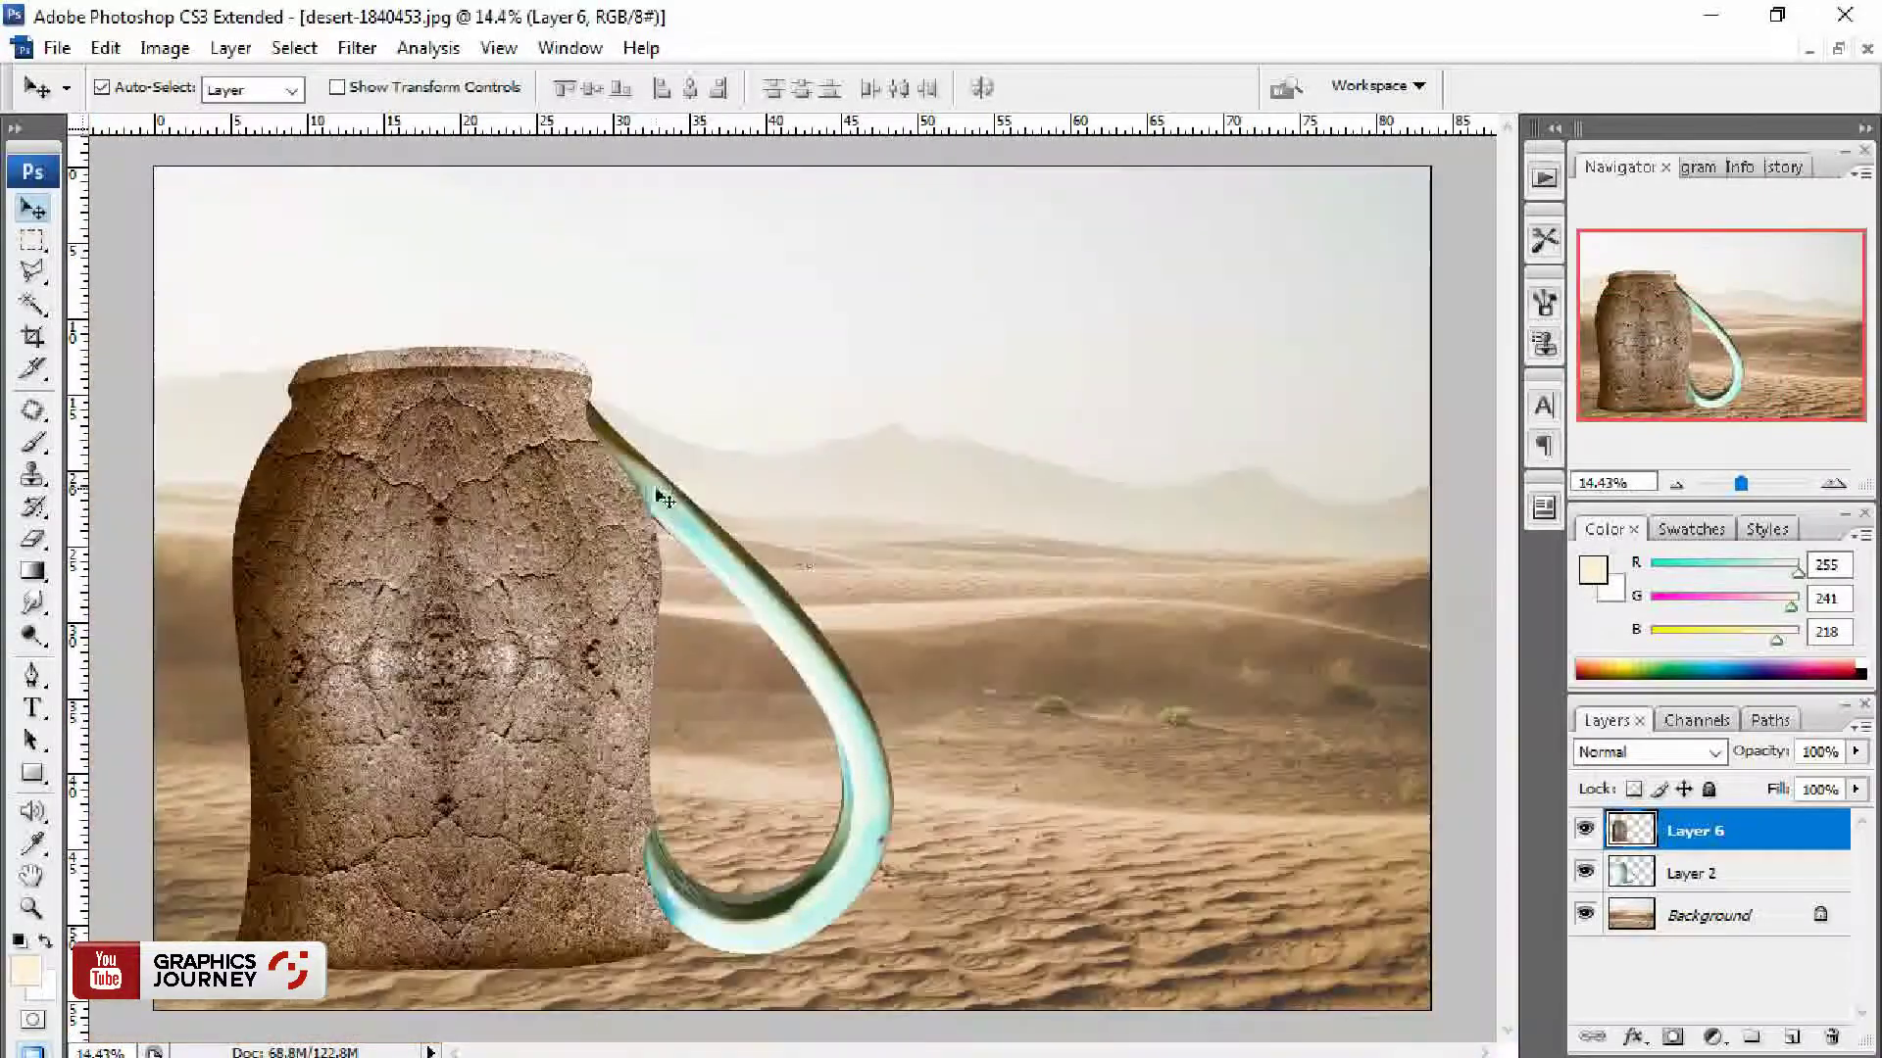
key("ctrl+shift+s")
left_click(1754, 618)
left_click(1240, 353)
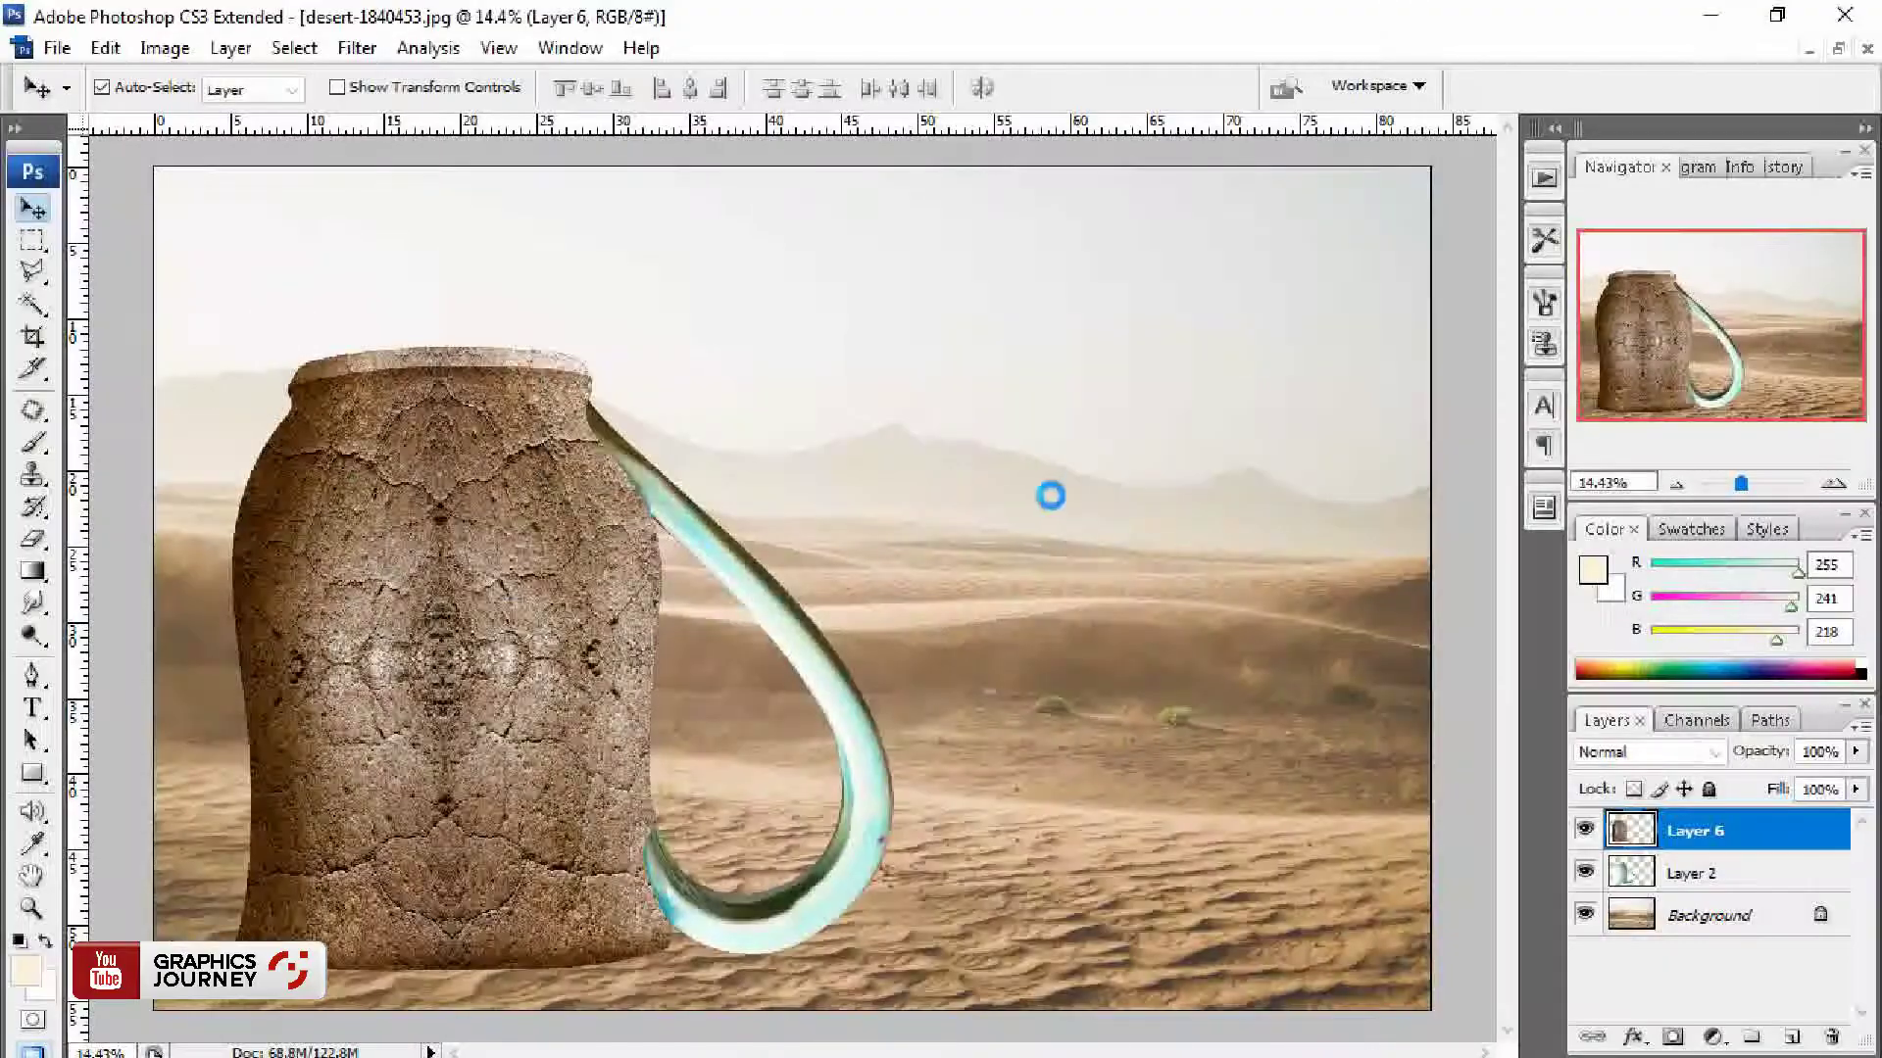
Step: Open pngwing.com (1).png and bring the white jeep into the desert composite
key("ctrl+o")
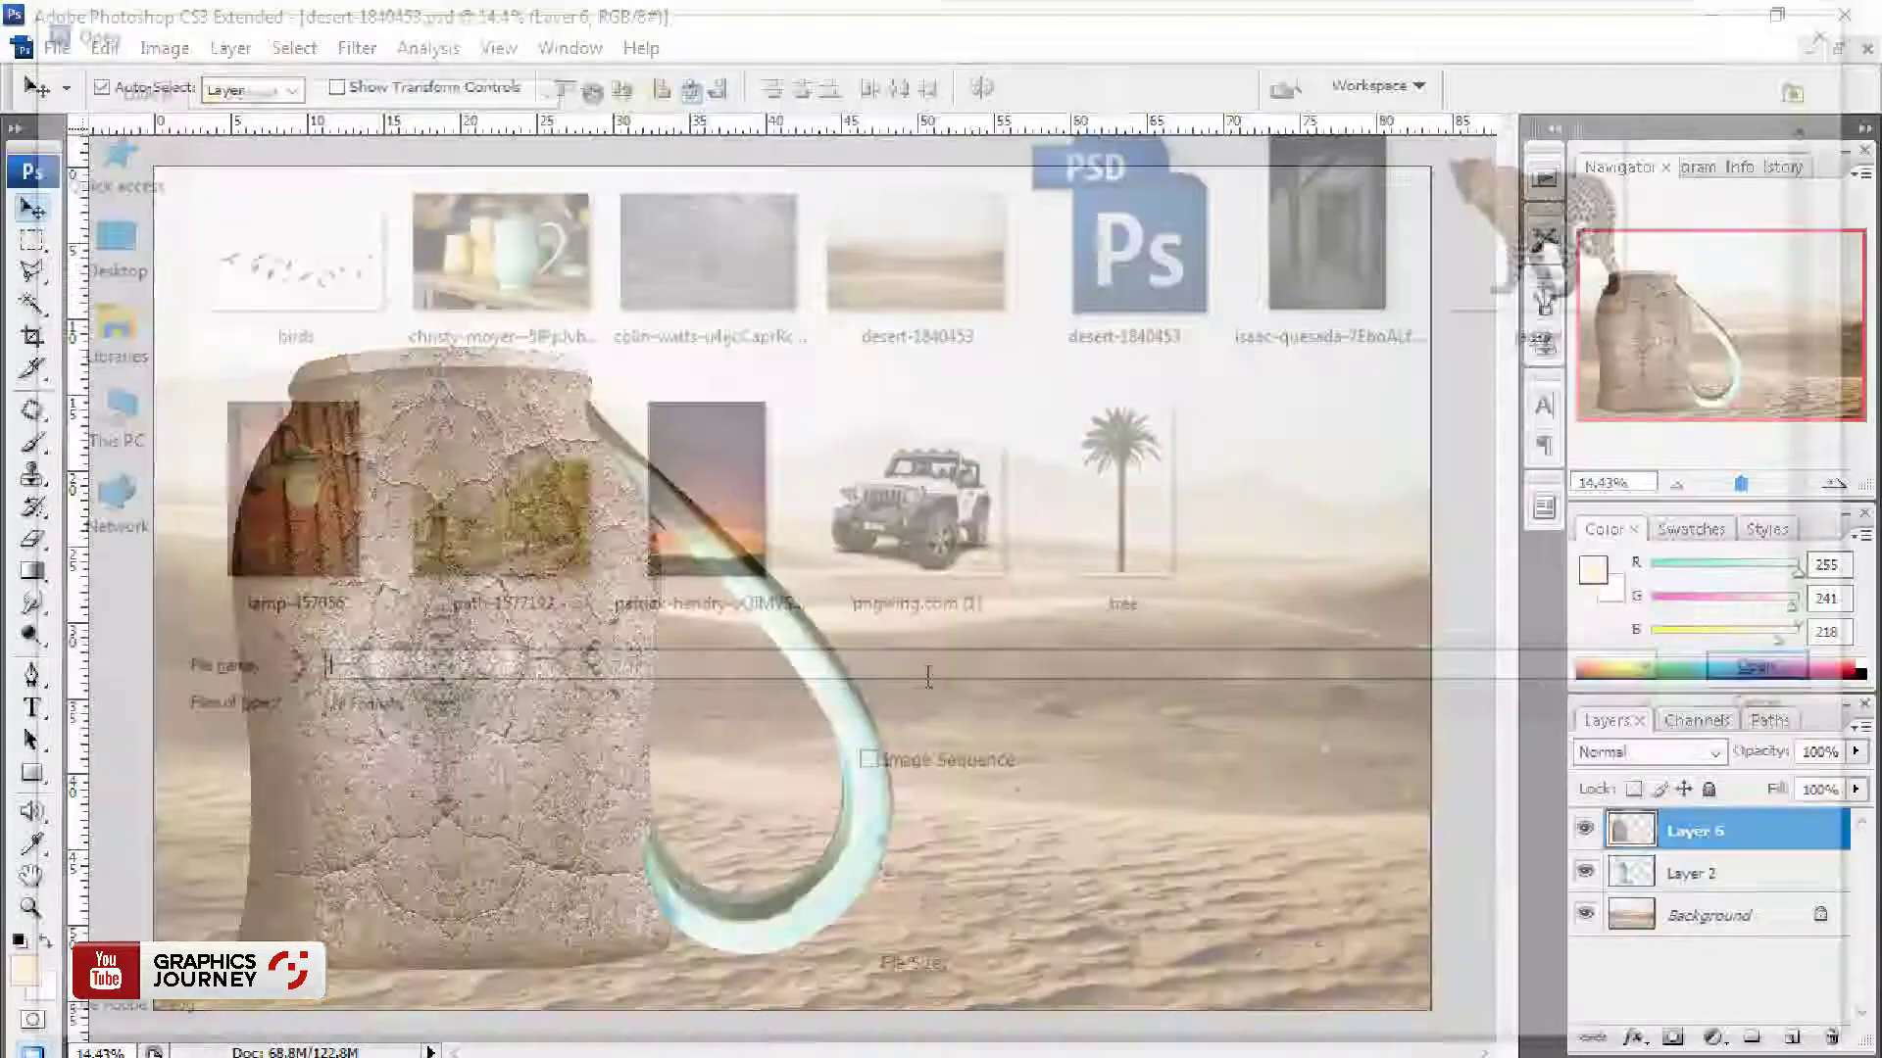
double_click(931, 490)
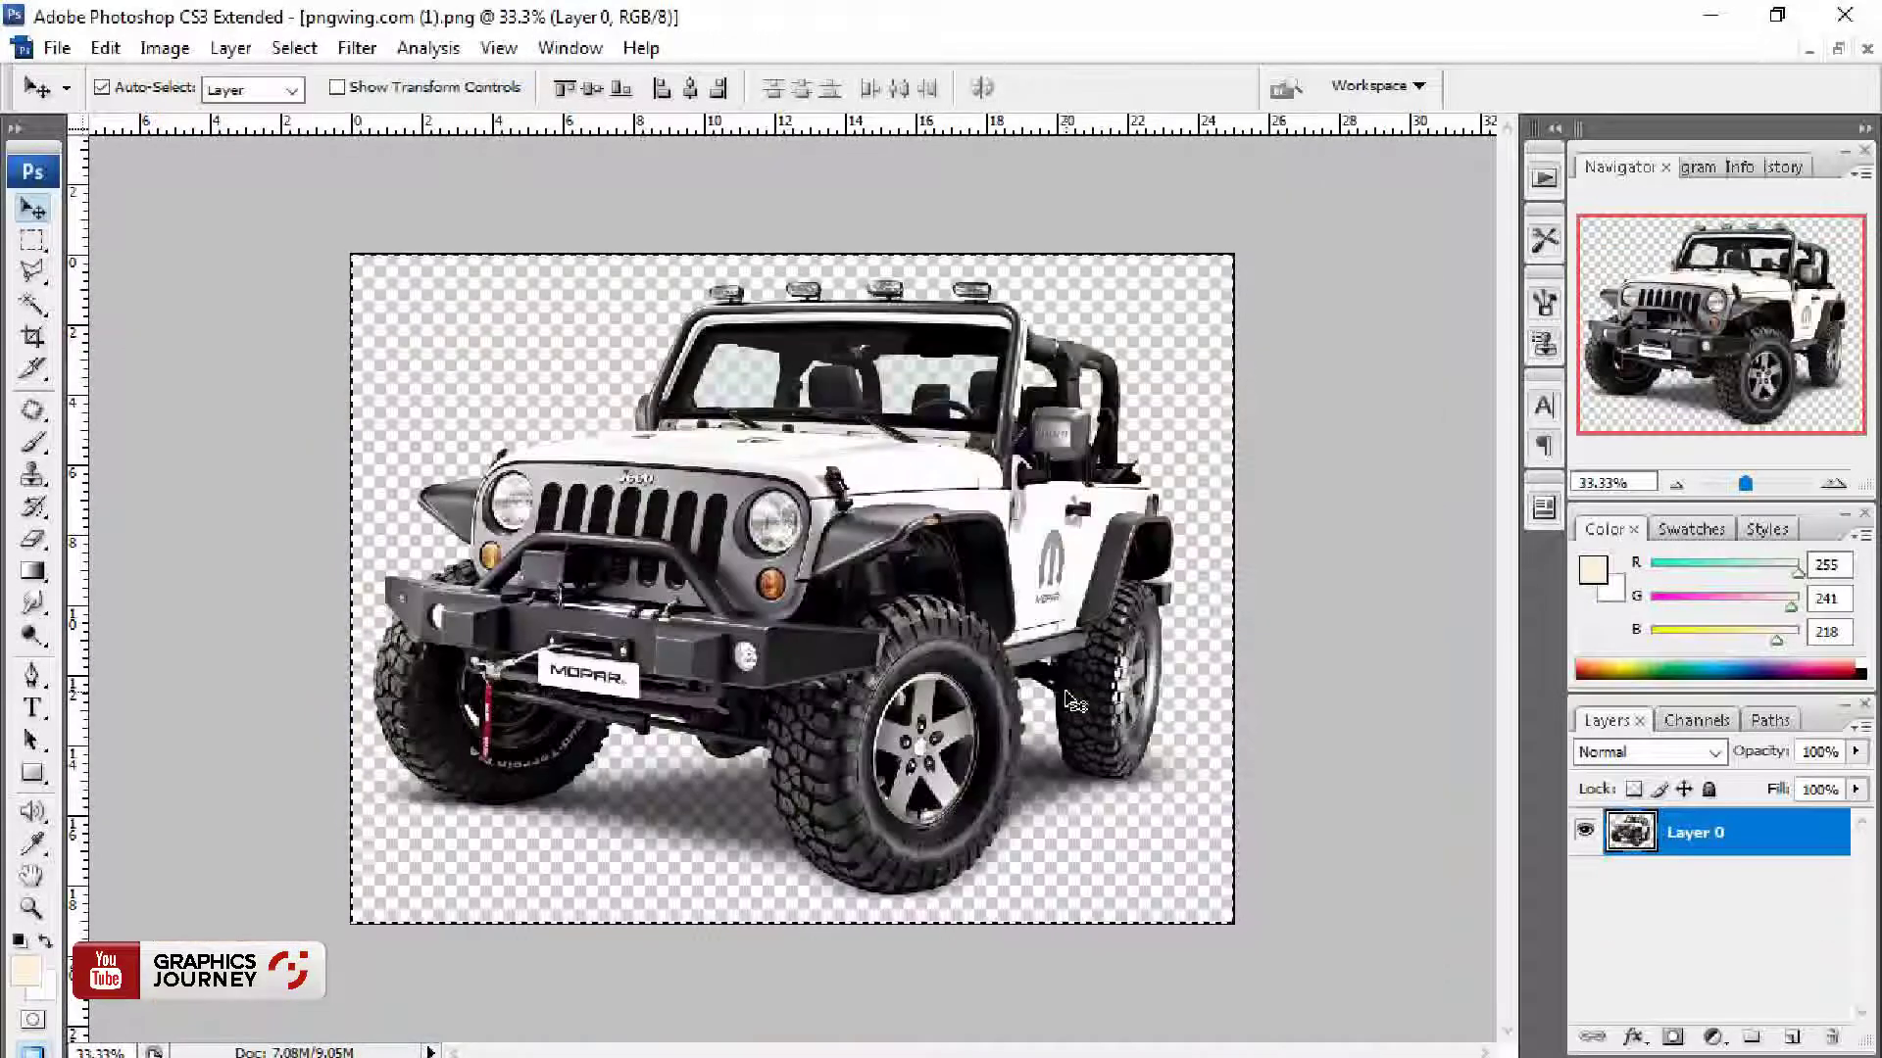
key("ctrl+v")
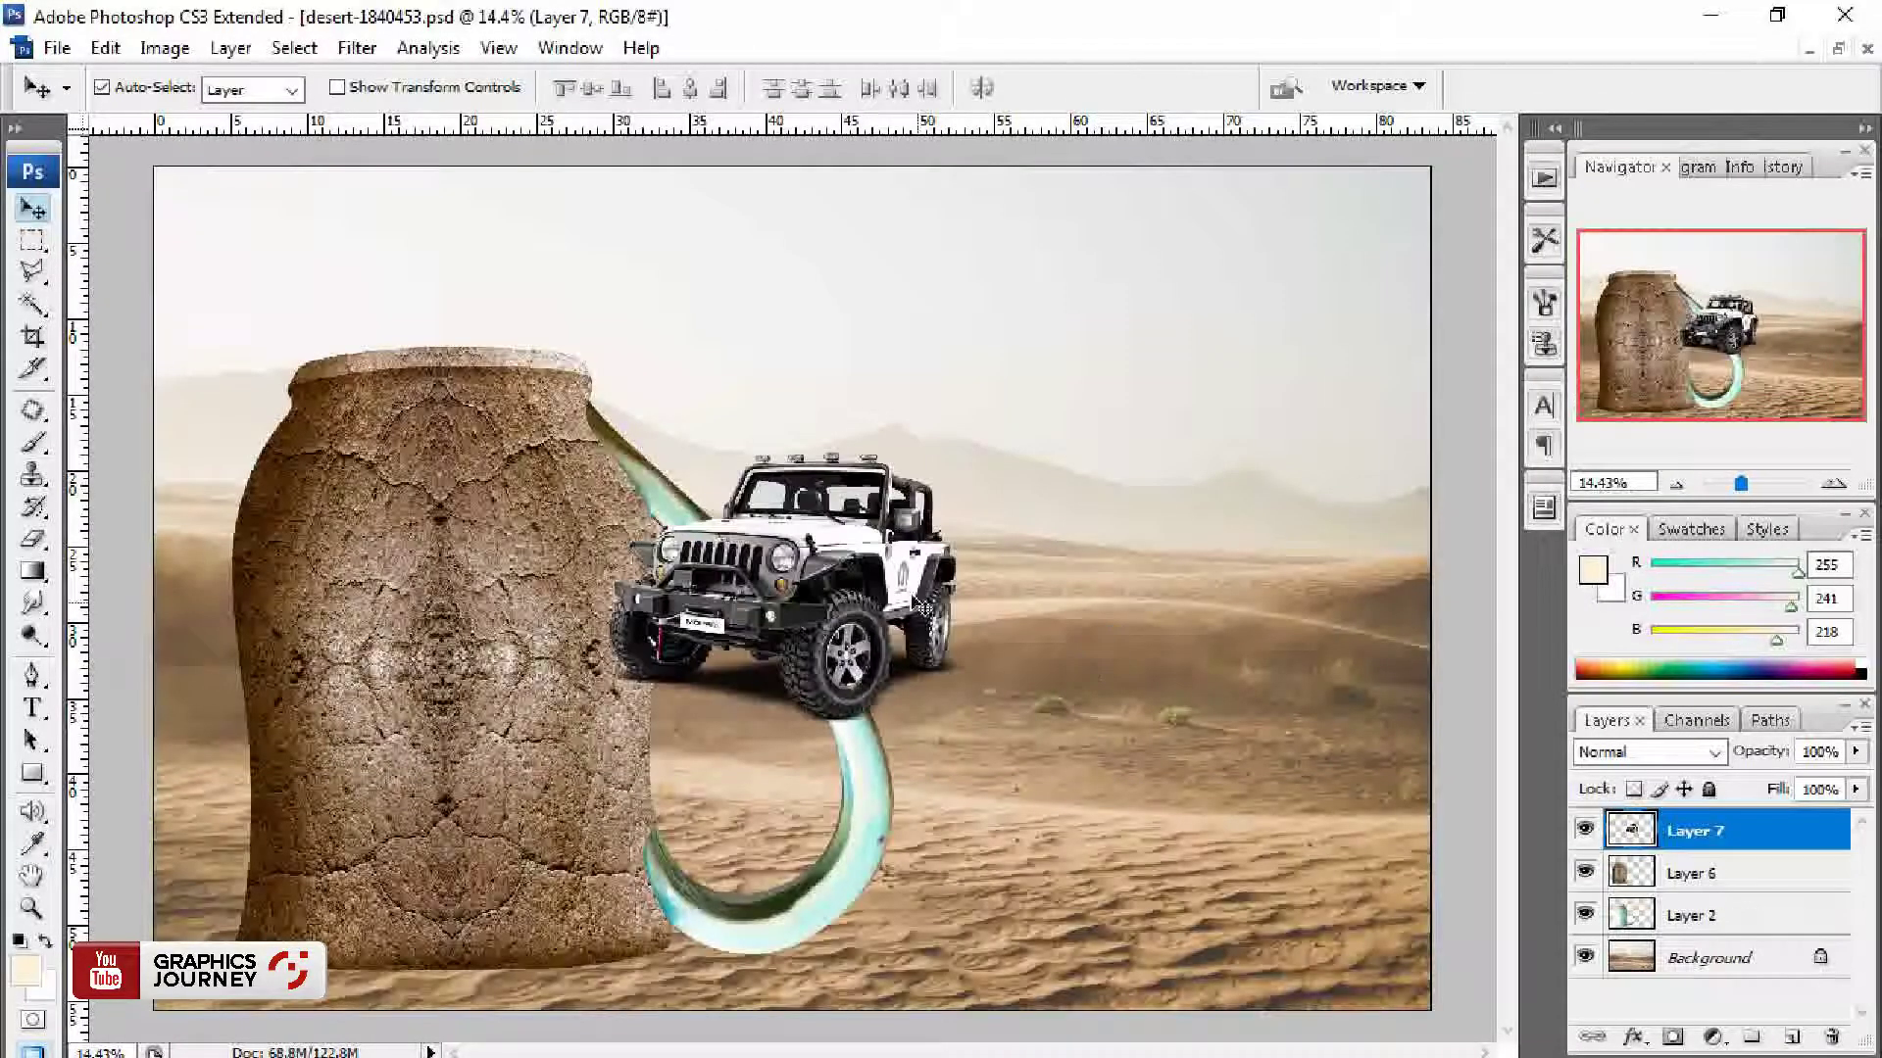
left_click_drag(804, 549, 1215, 804)
Step: Scale the jeep into the lower-right corner and nudge it slightly right
key("ctrl+t")
left_click_drag(1312, 677, 1457, 577)
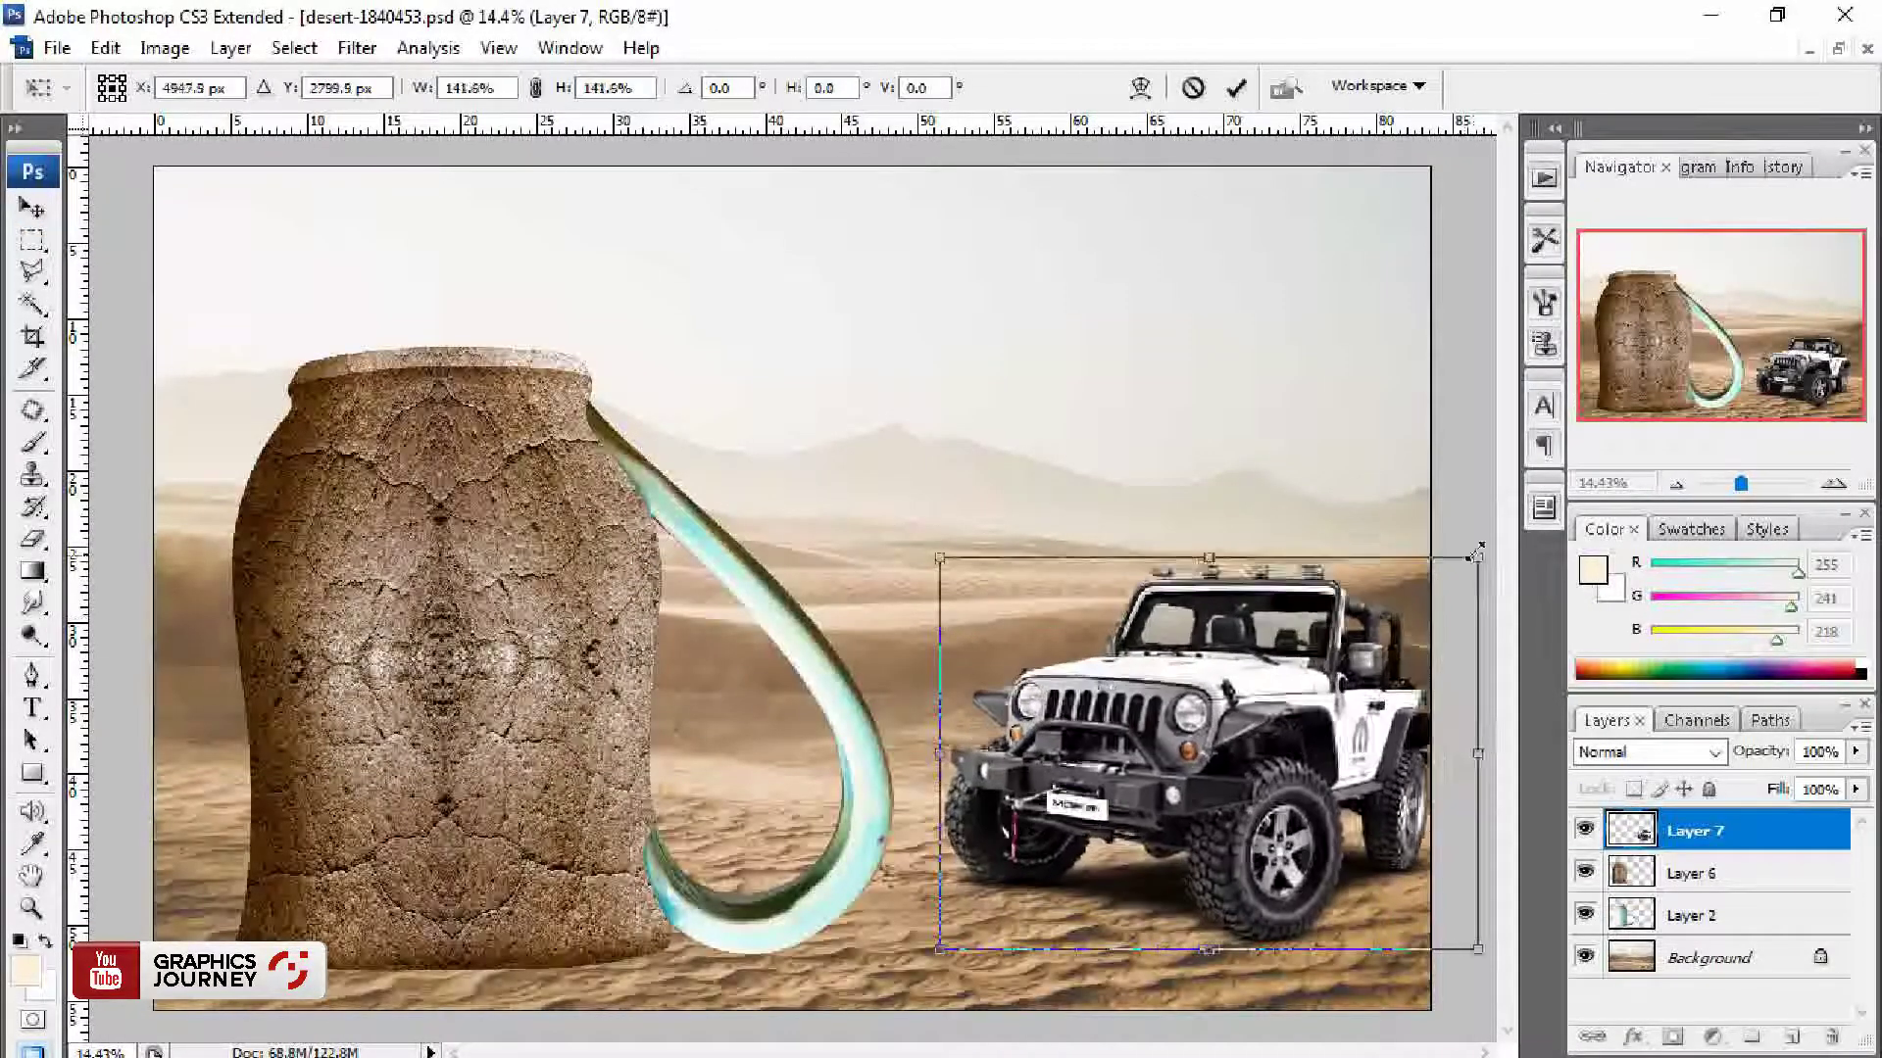
left_click_drag(951, 580, 985, 610)
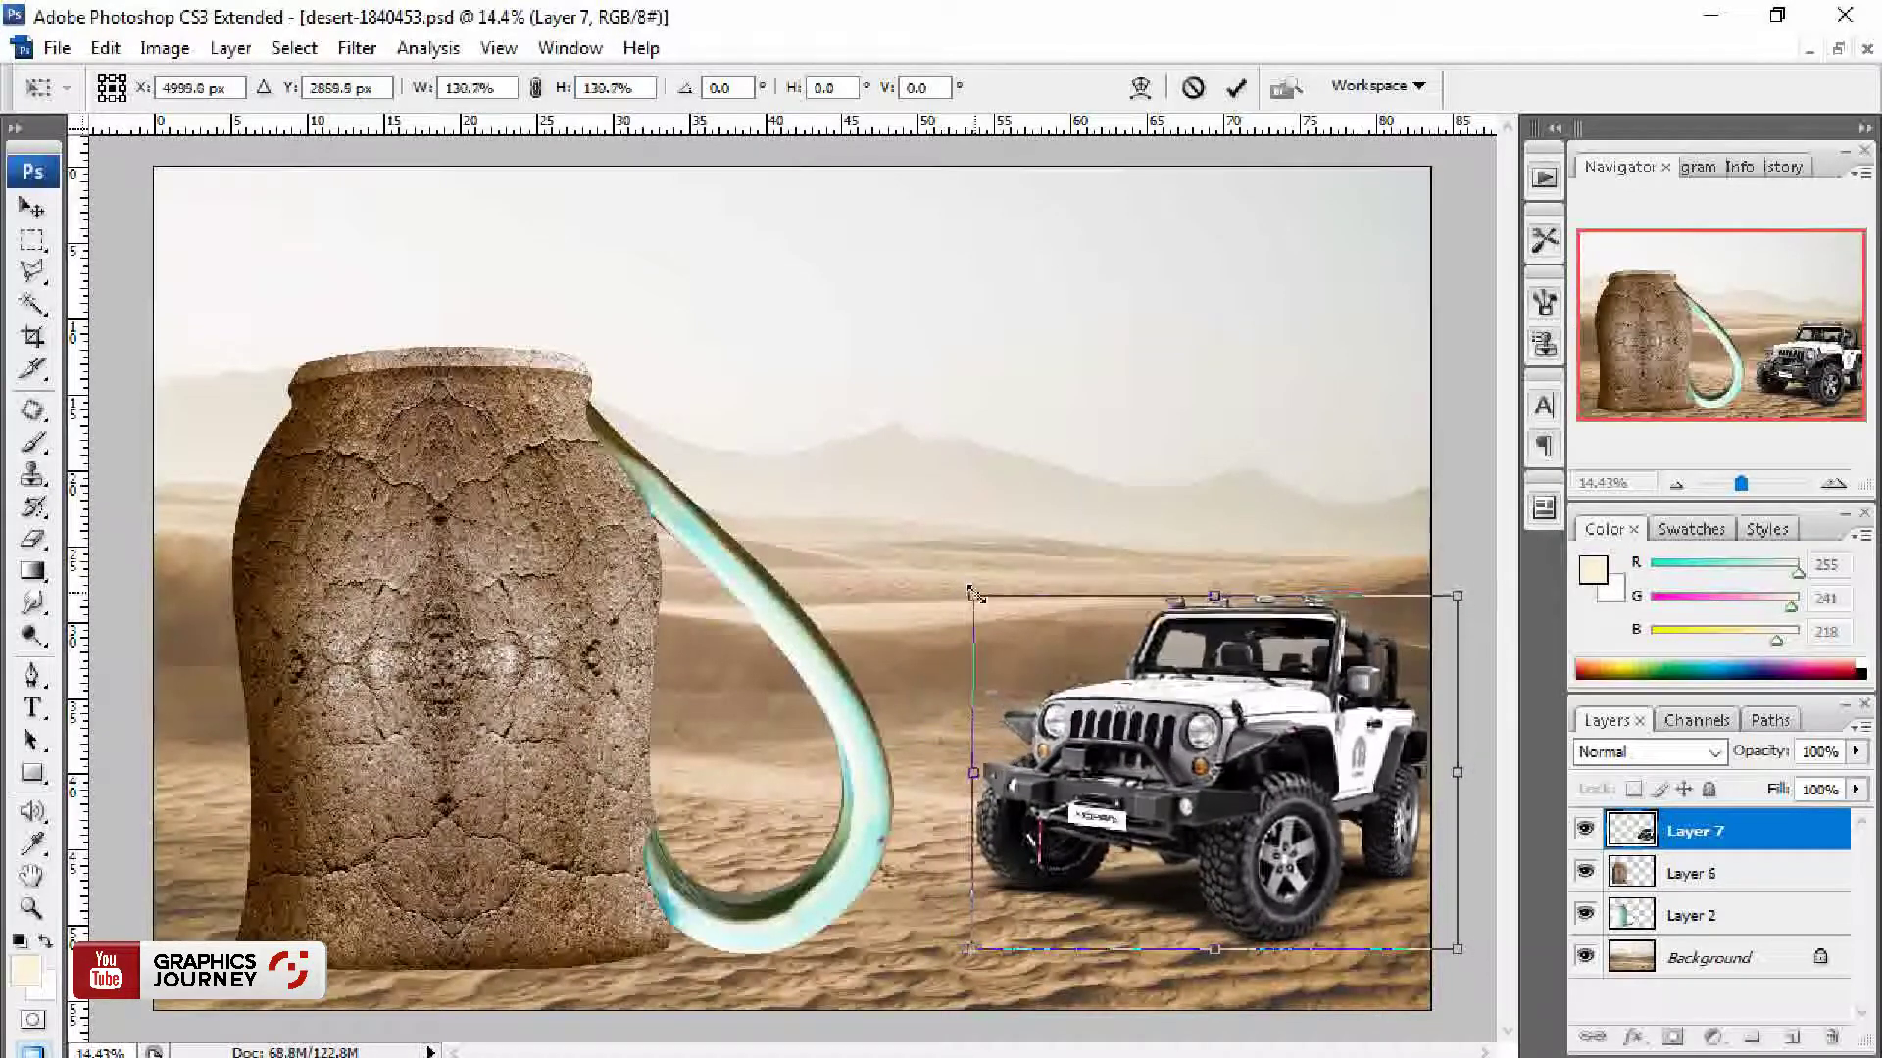
key("Return")
left_click_drag(1249, 779, 1266, 781)
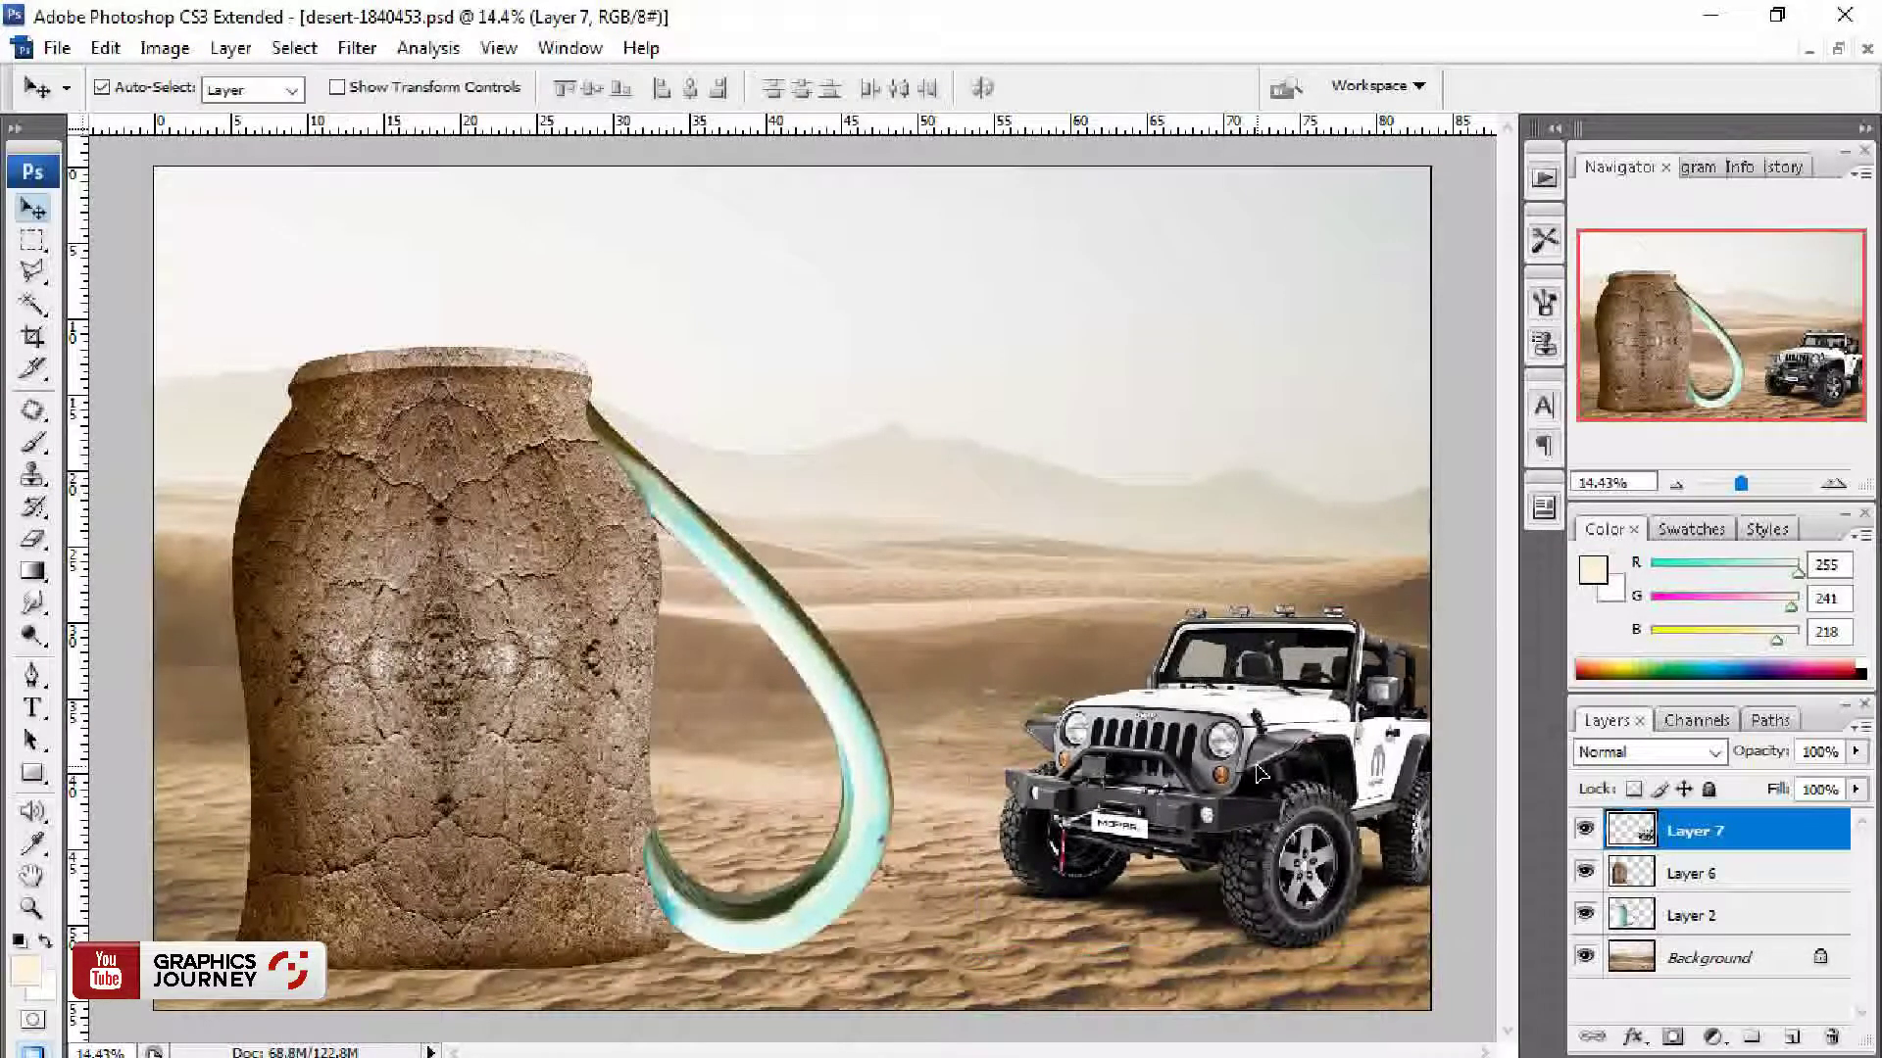
Step: Duplicate the desert Background and shift its Yellow-Blue colour balance to -28
left_click(1098, 564)
key("ctrl+j")
key("ctrl+b")
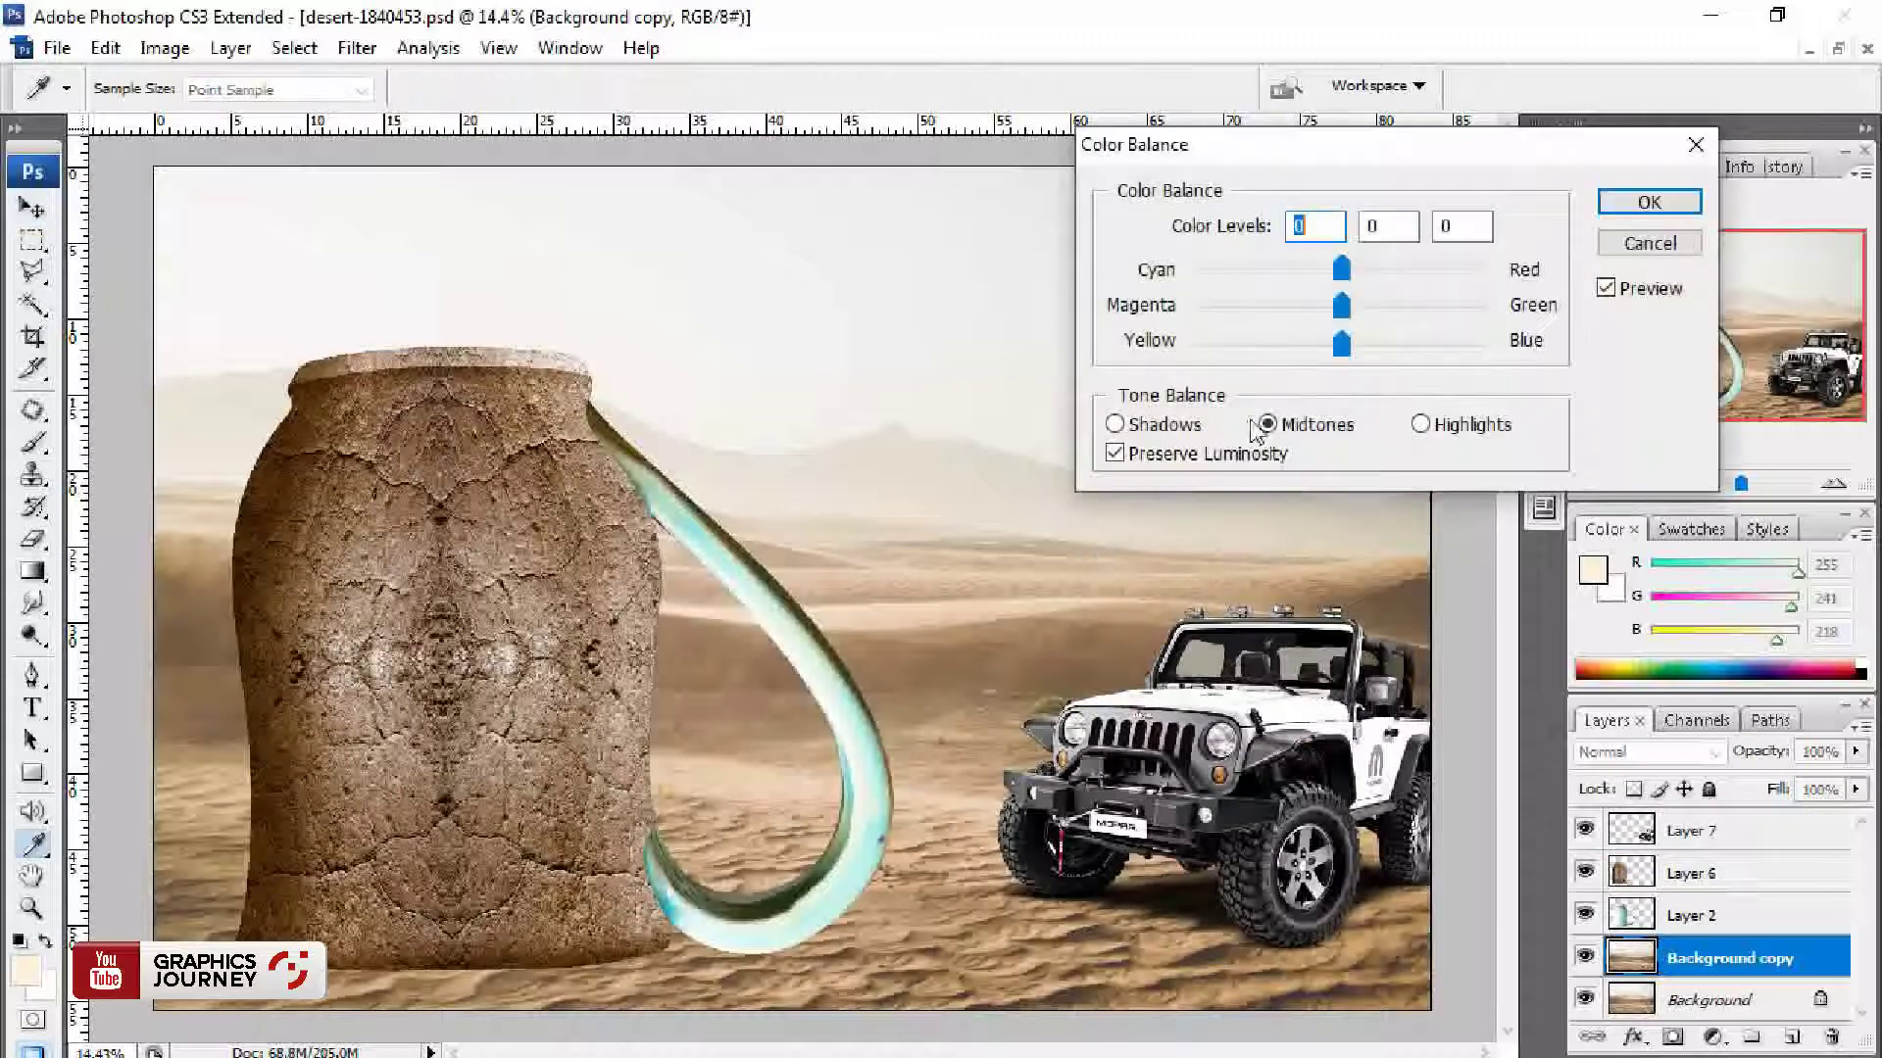
mouse_move(1340, 343)
left_mouse_down()
mouse_move(1301, 343)
mouse_move(1323, 343)
left_mouse_up()
left_click(1626, 205)
Step: Shift the stone mug layer's highlights toward yellow with Yellow-Blue -15
left_click(1696, 873)
key("ctrl+b")
left_click(1420, 424)
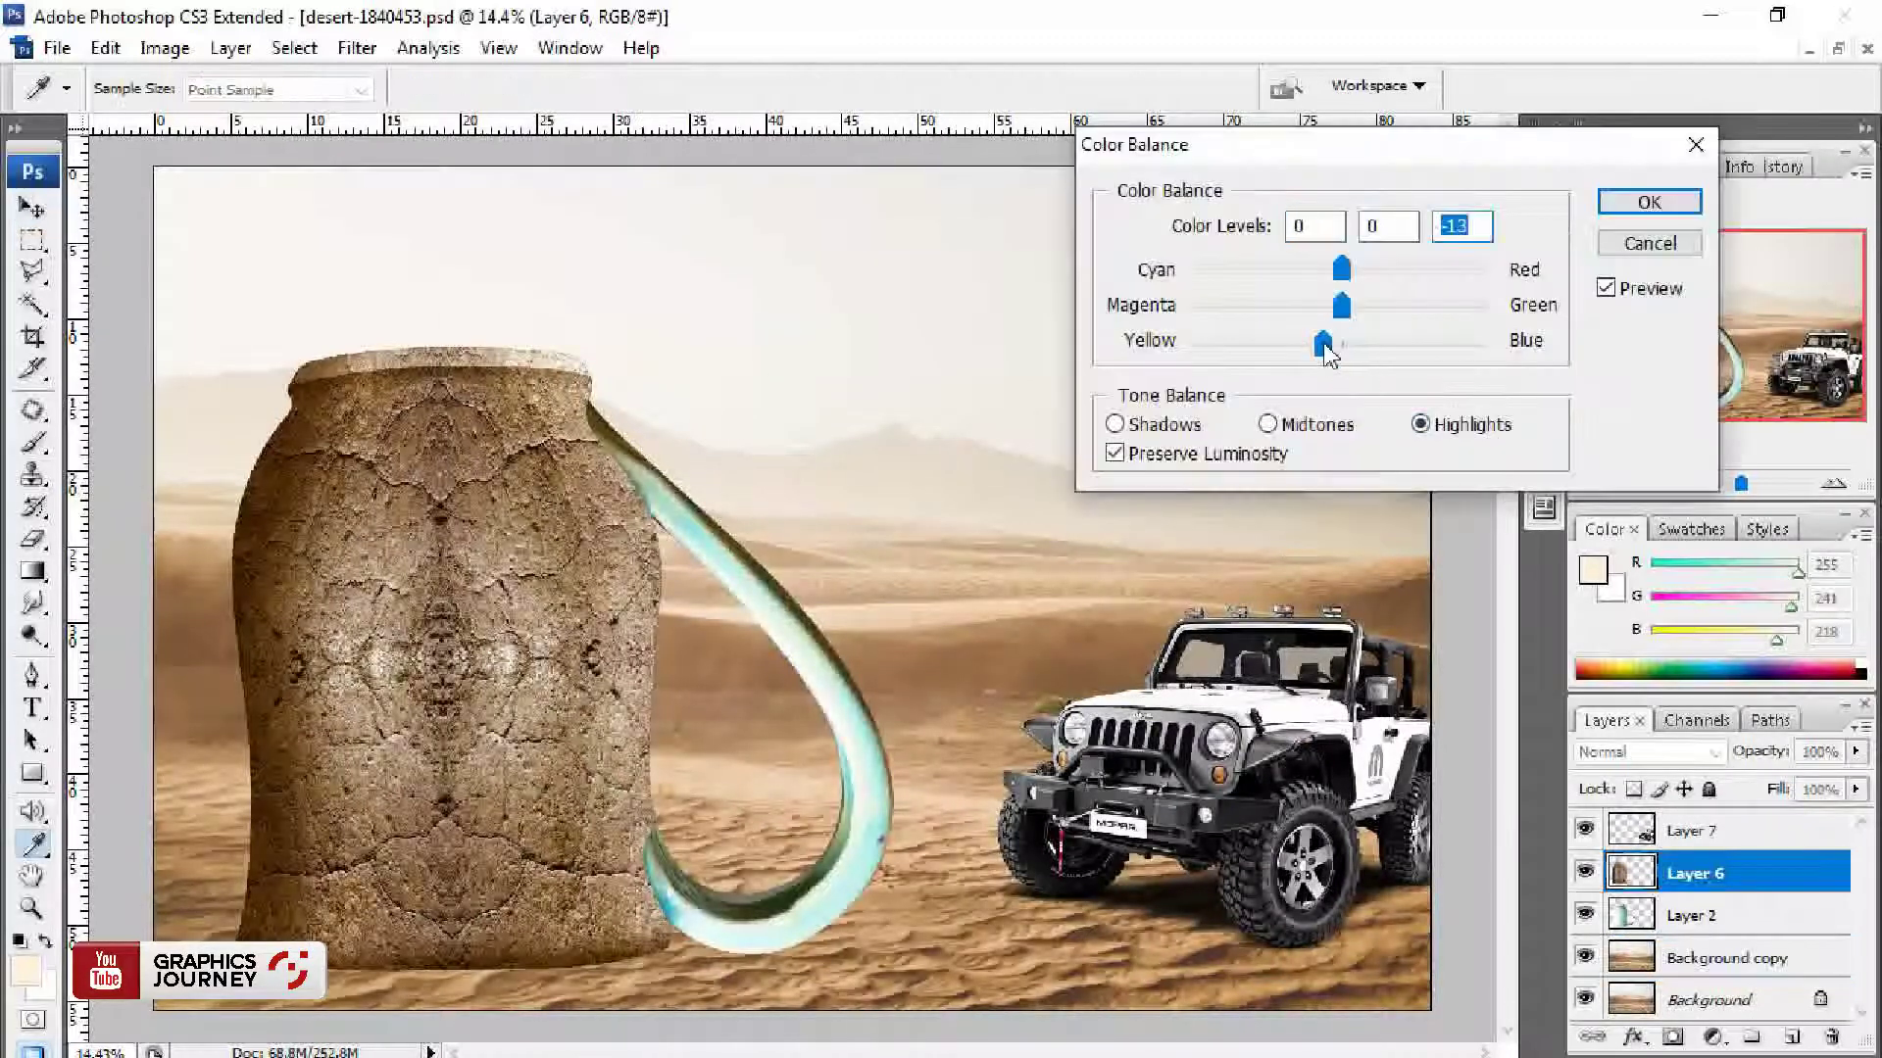
left_click(1689, 193)
key("v")
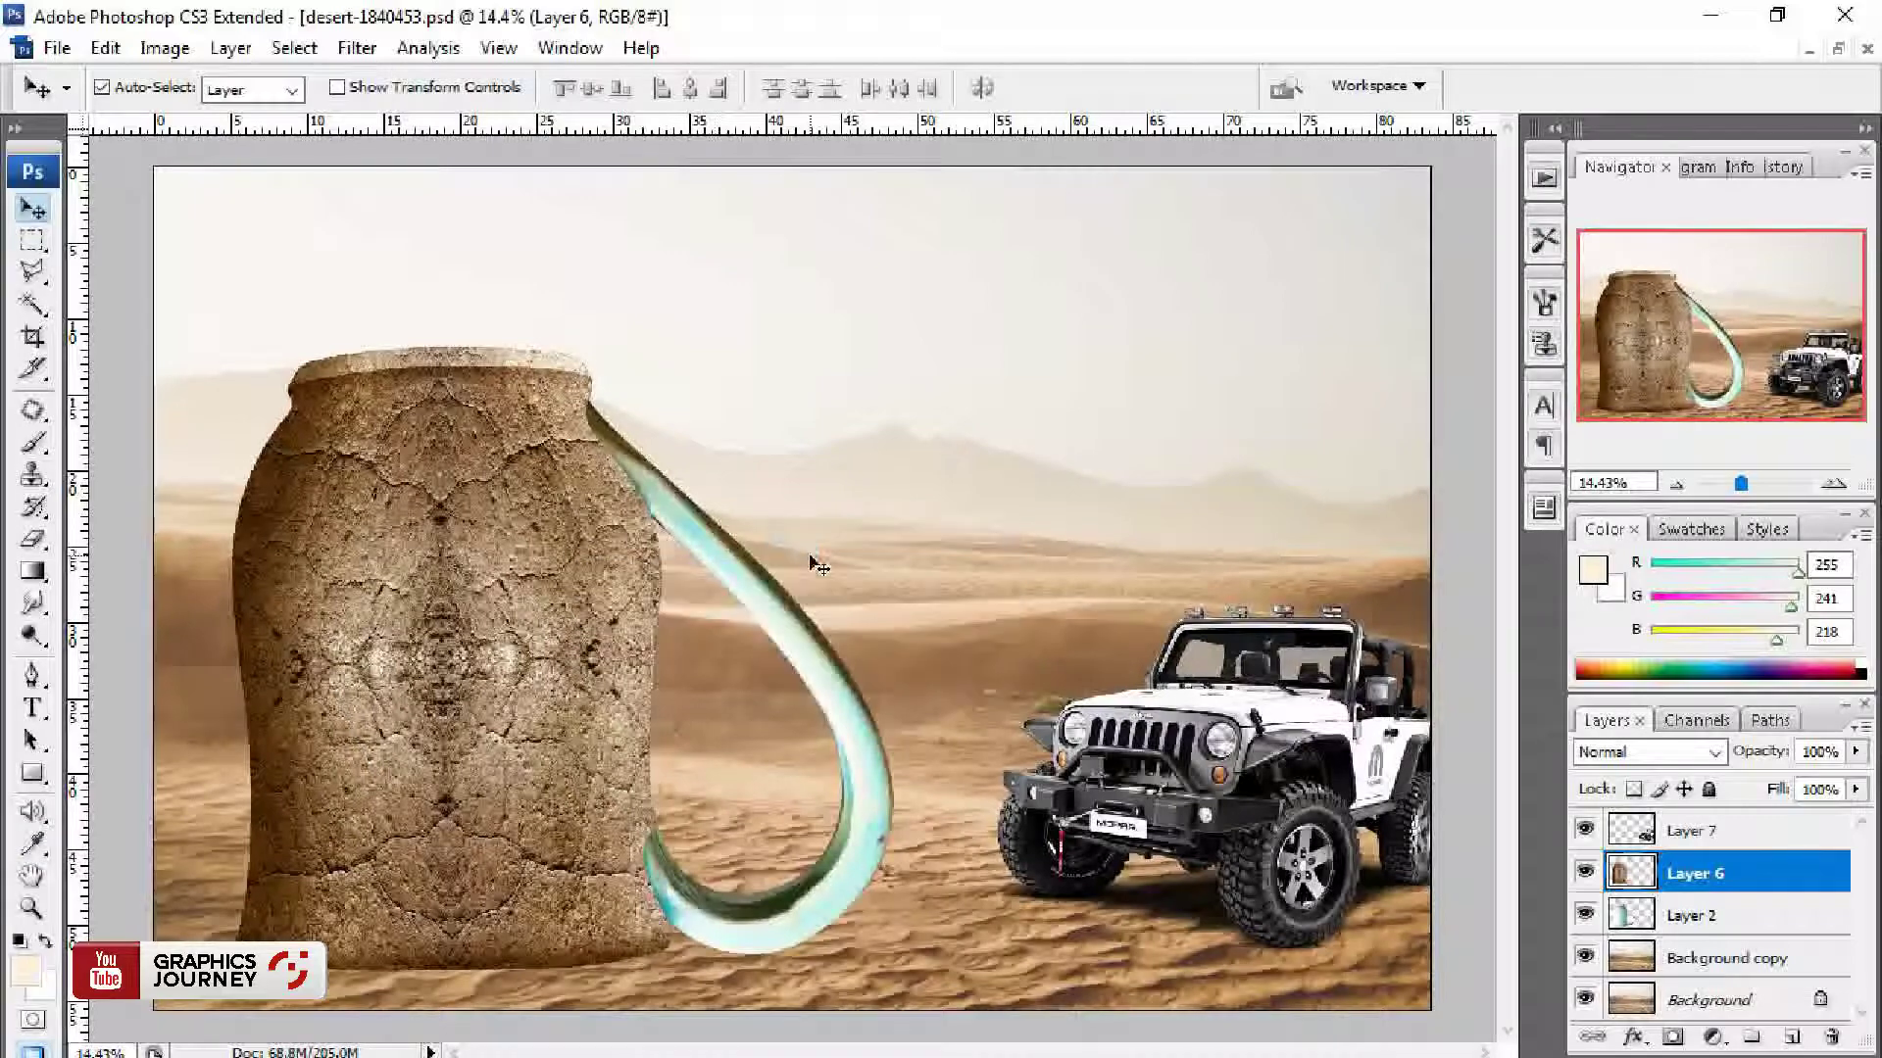
Step: Open the door photo and paste the marquee-selected blue door onto the stone mug
key("ctrl+o")
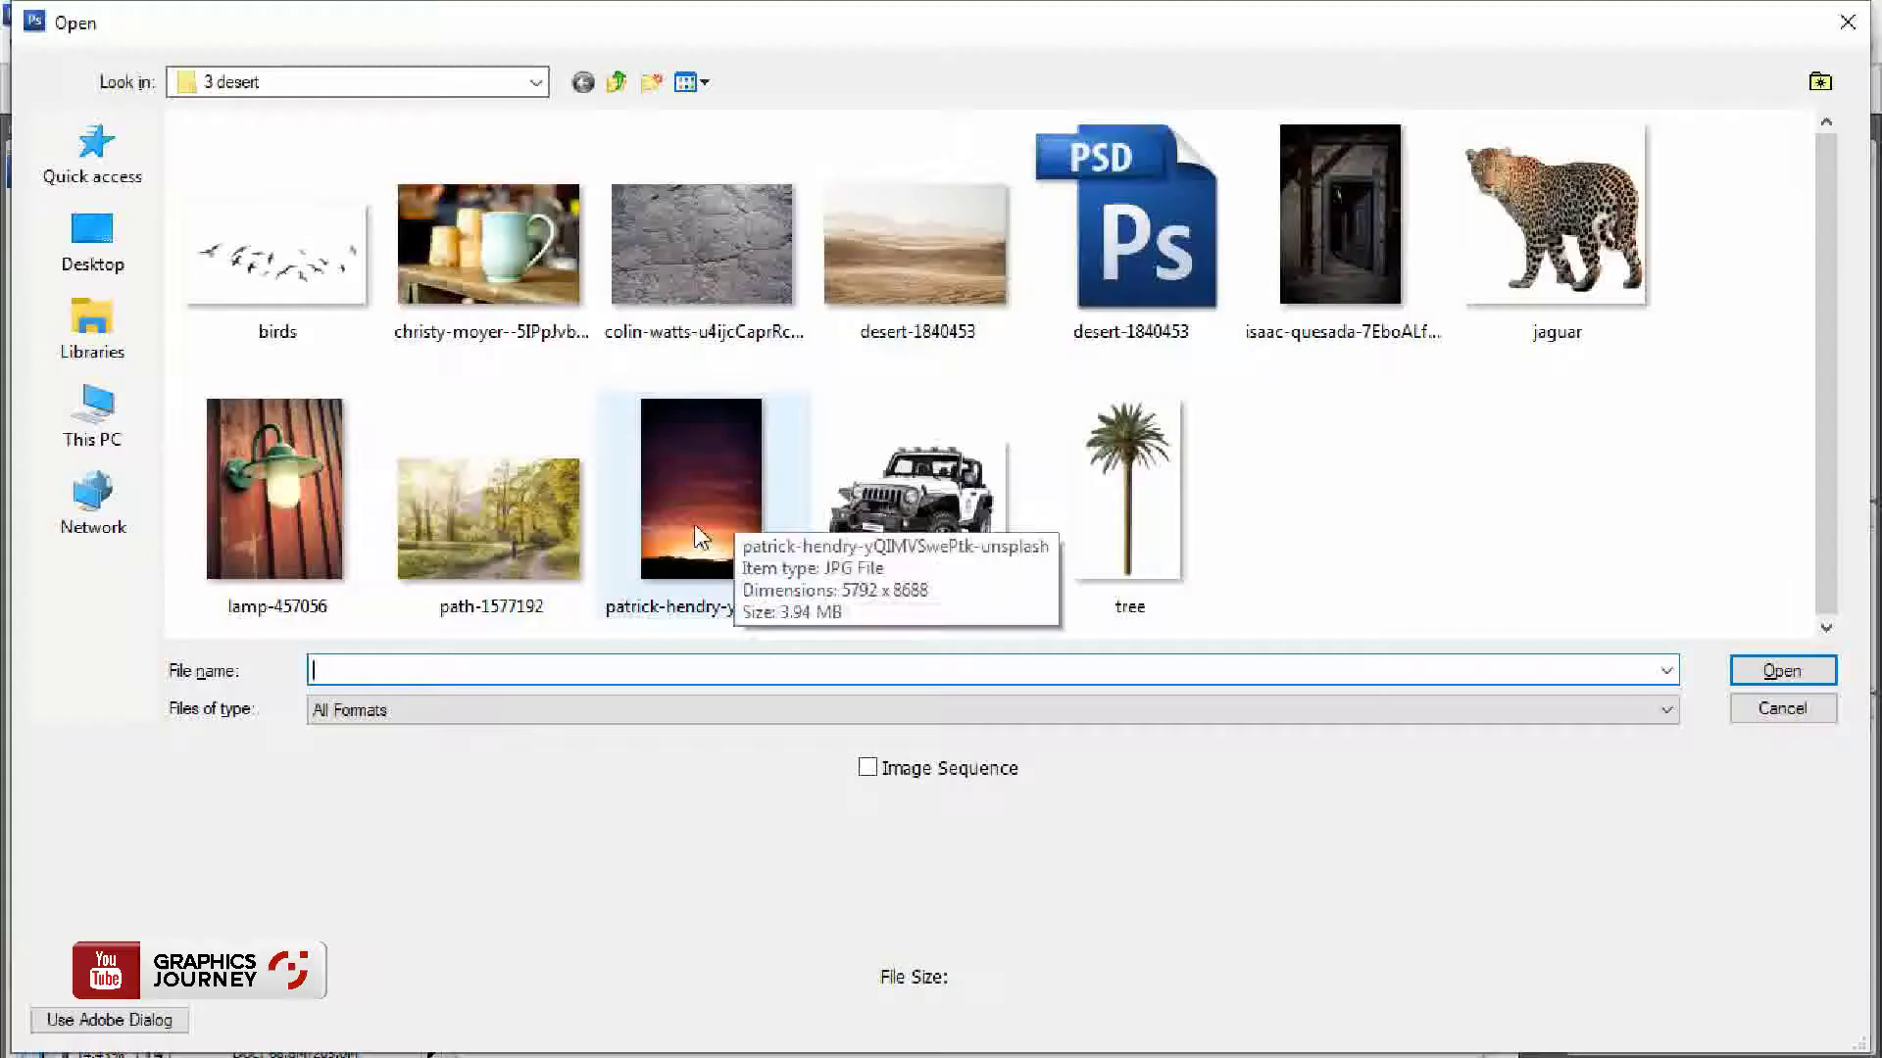
double_click(1309, 287)
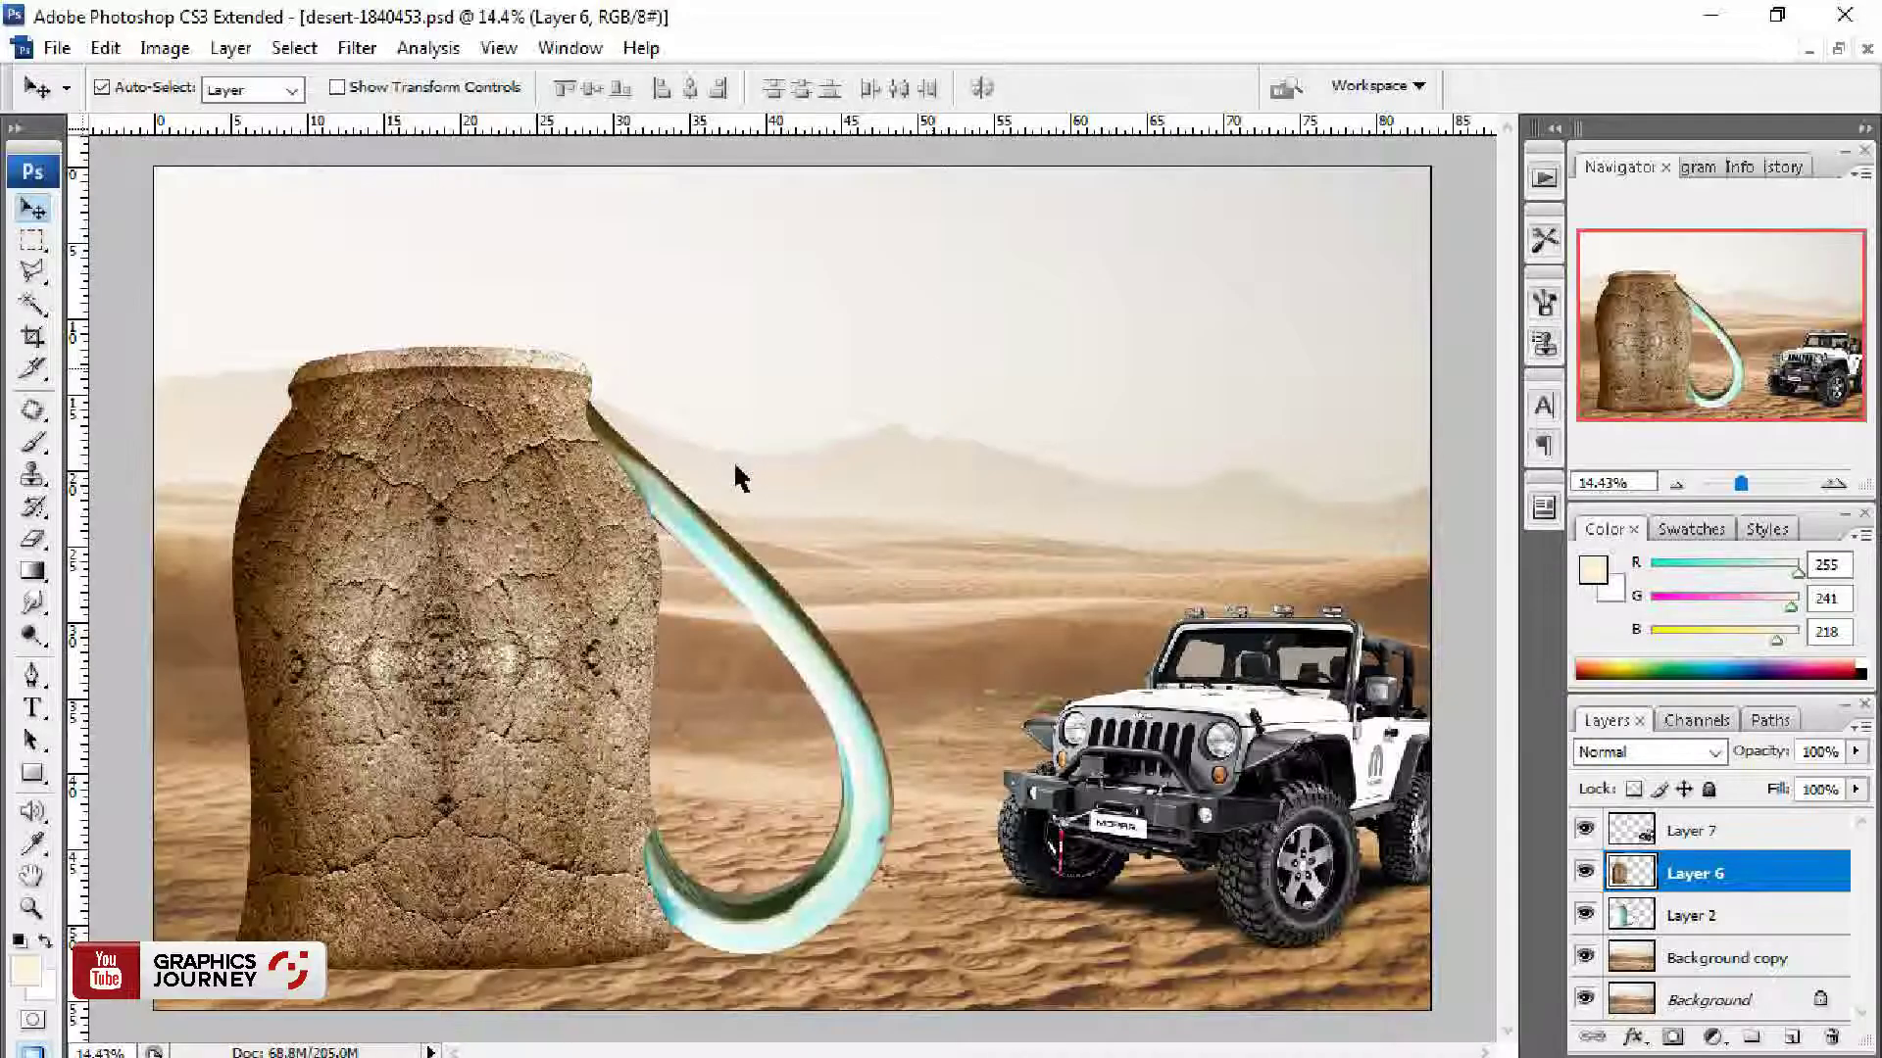
key("m")
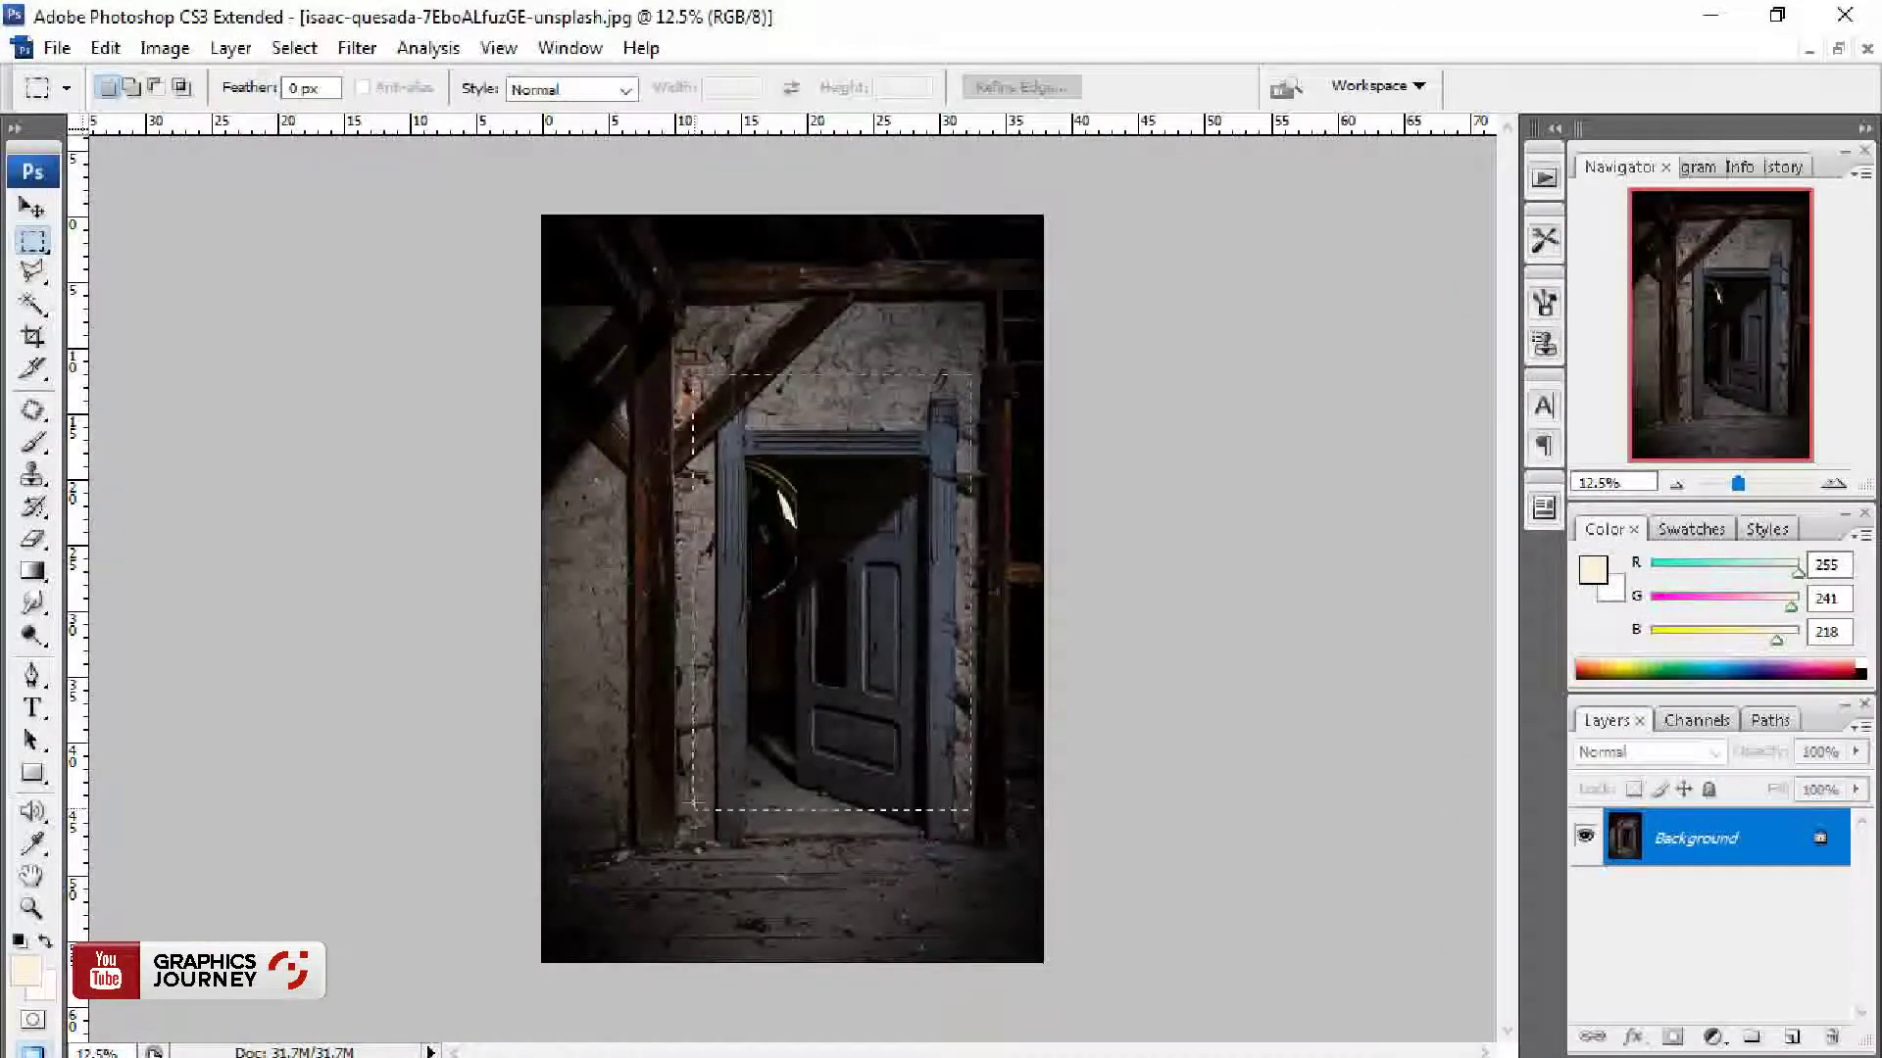
left_click_drag(693, 803, 694, 860)
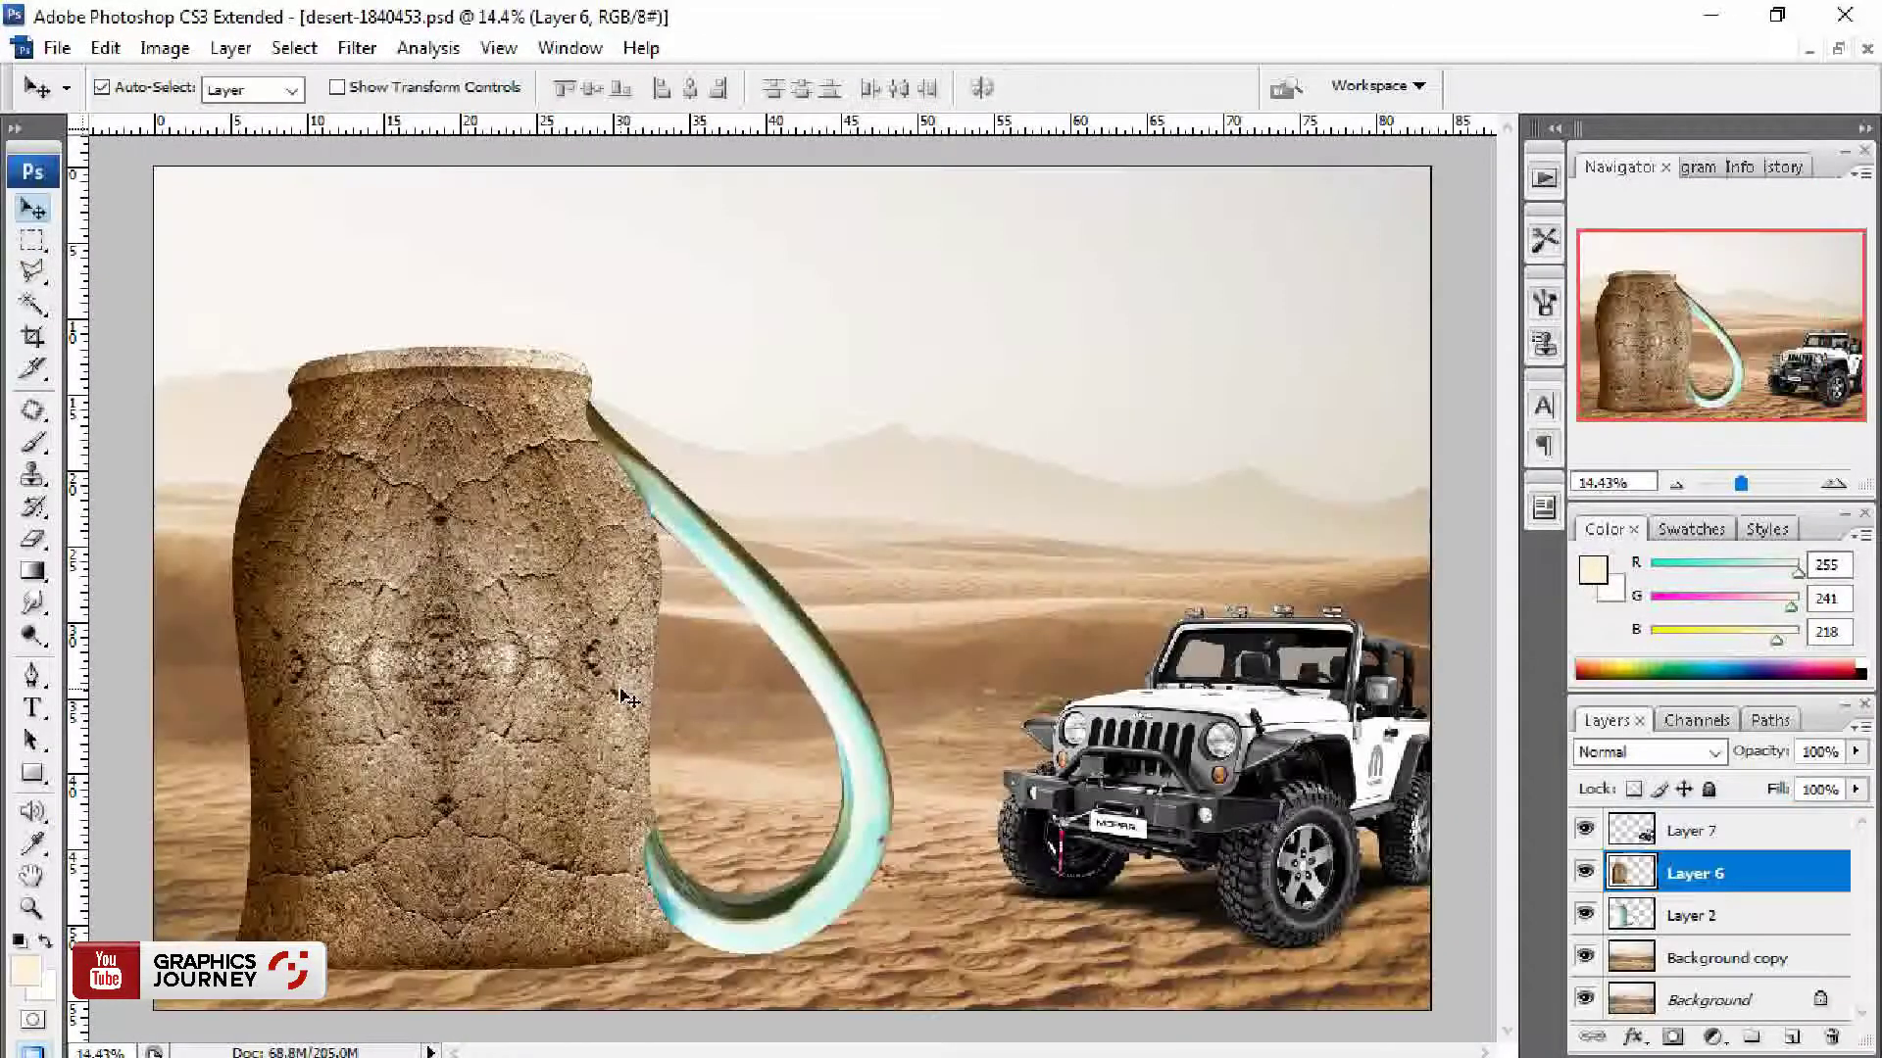
key("ctrl+v")
left_click_drag(667, 686, 339, 783)
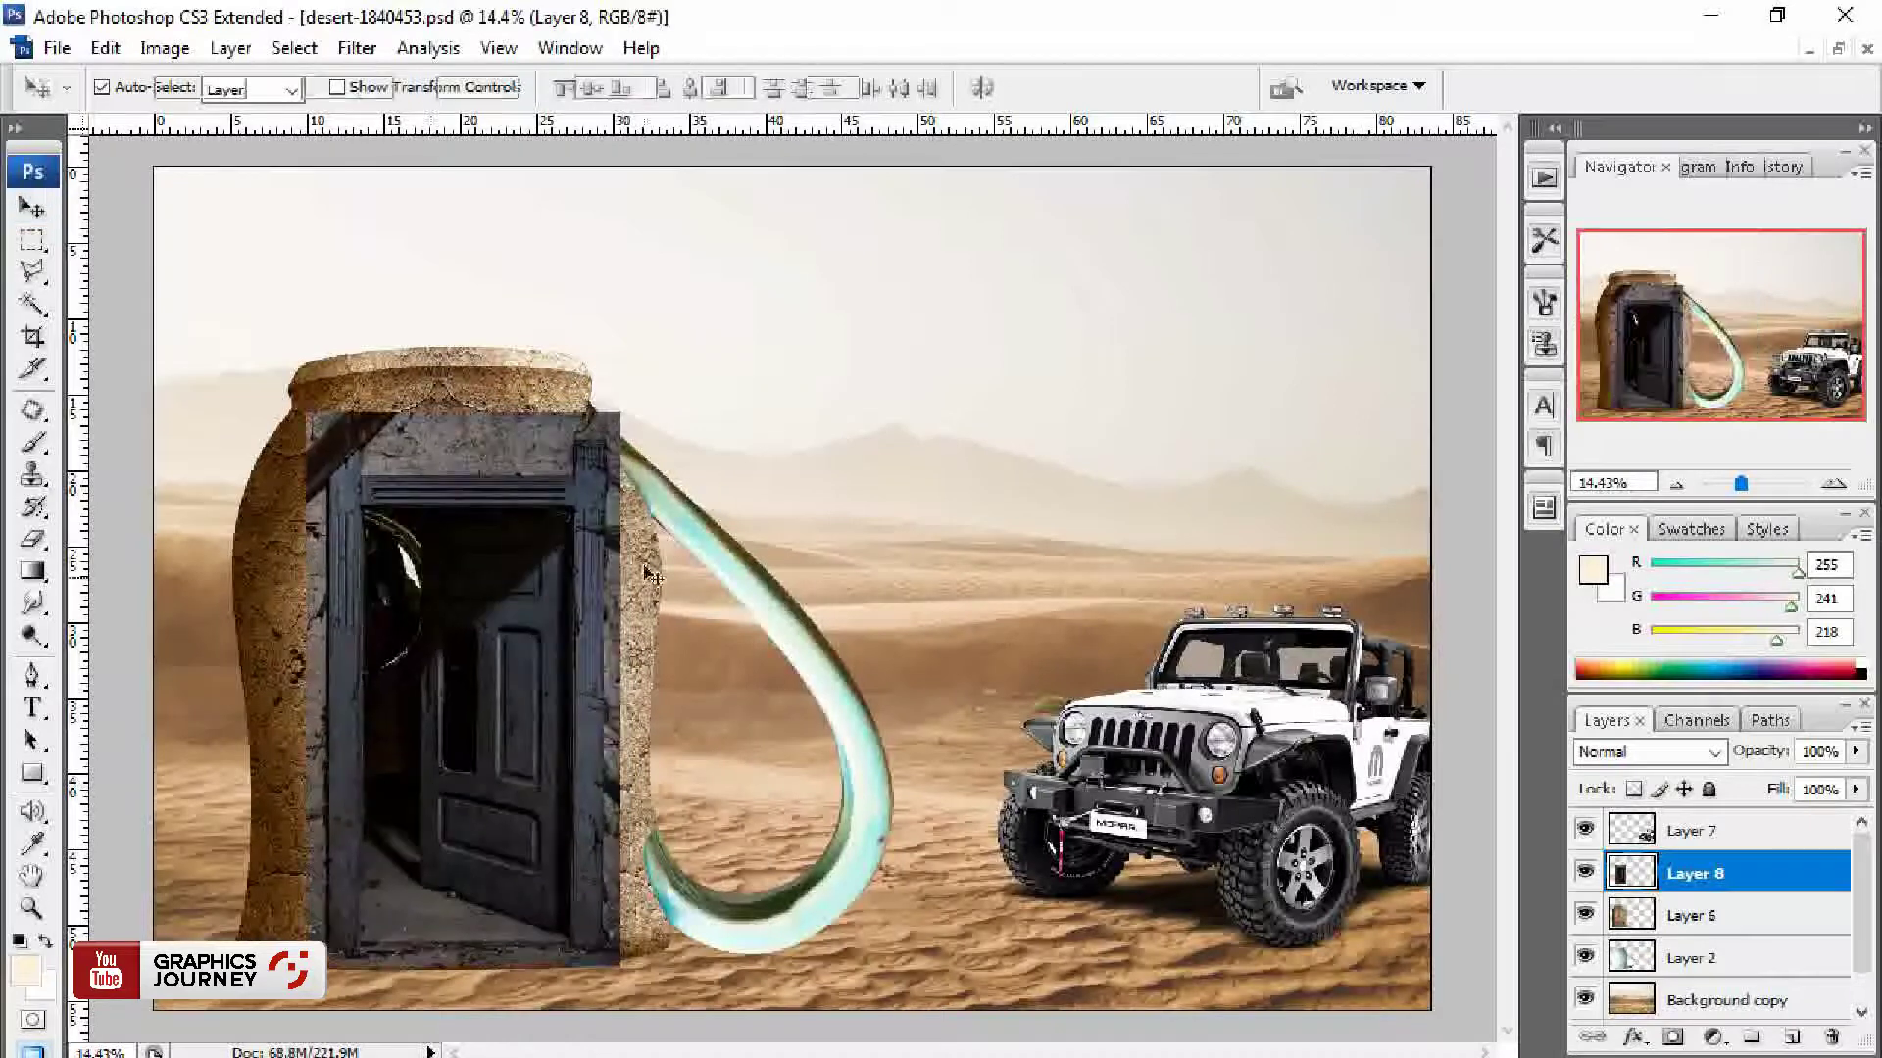
Step: Scale the door to 85.7% and nudge it into place on the mug's front
key("ctrl+t")
left_click_drag(620, 414, 583, 480)
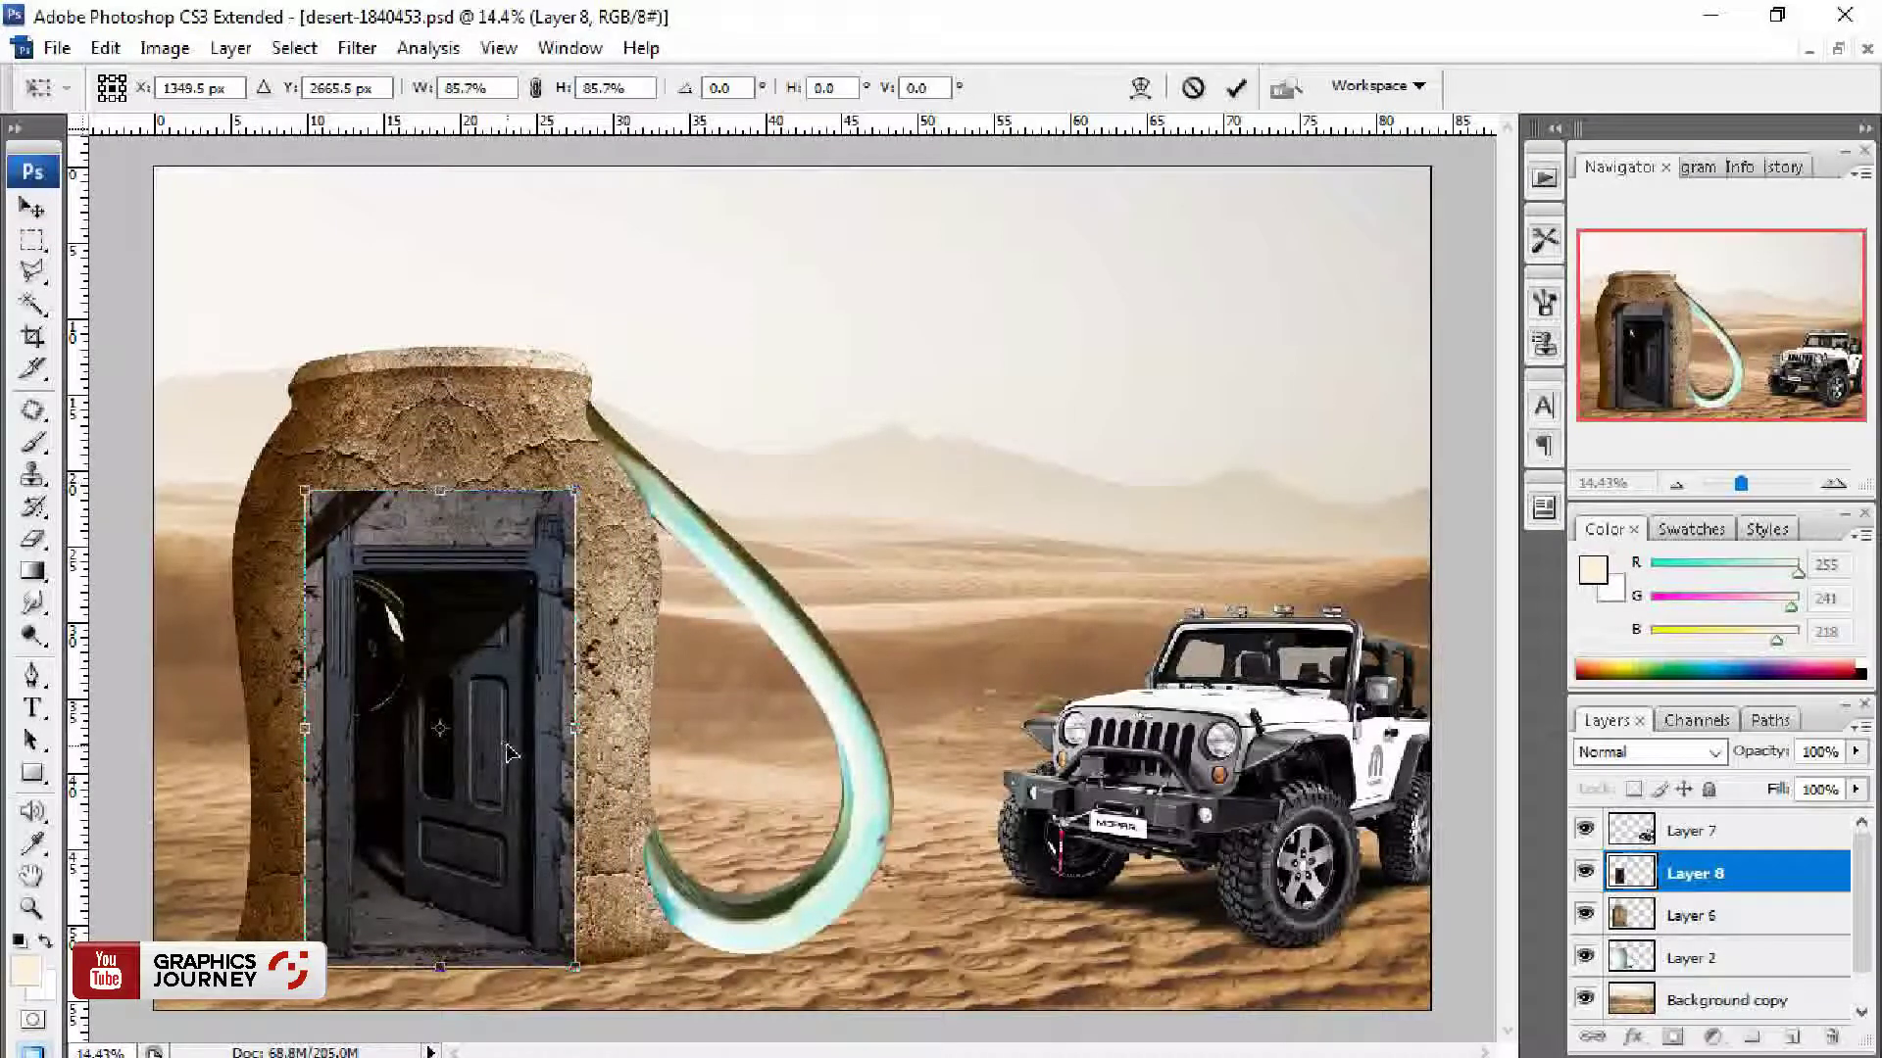
left_click_drag(503, 751, 508, 754)
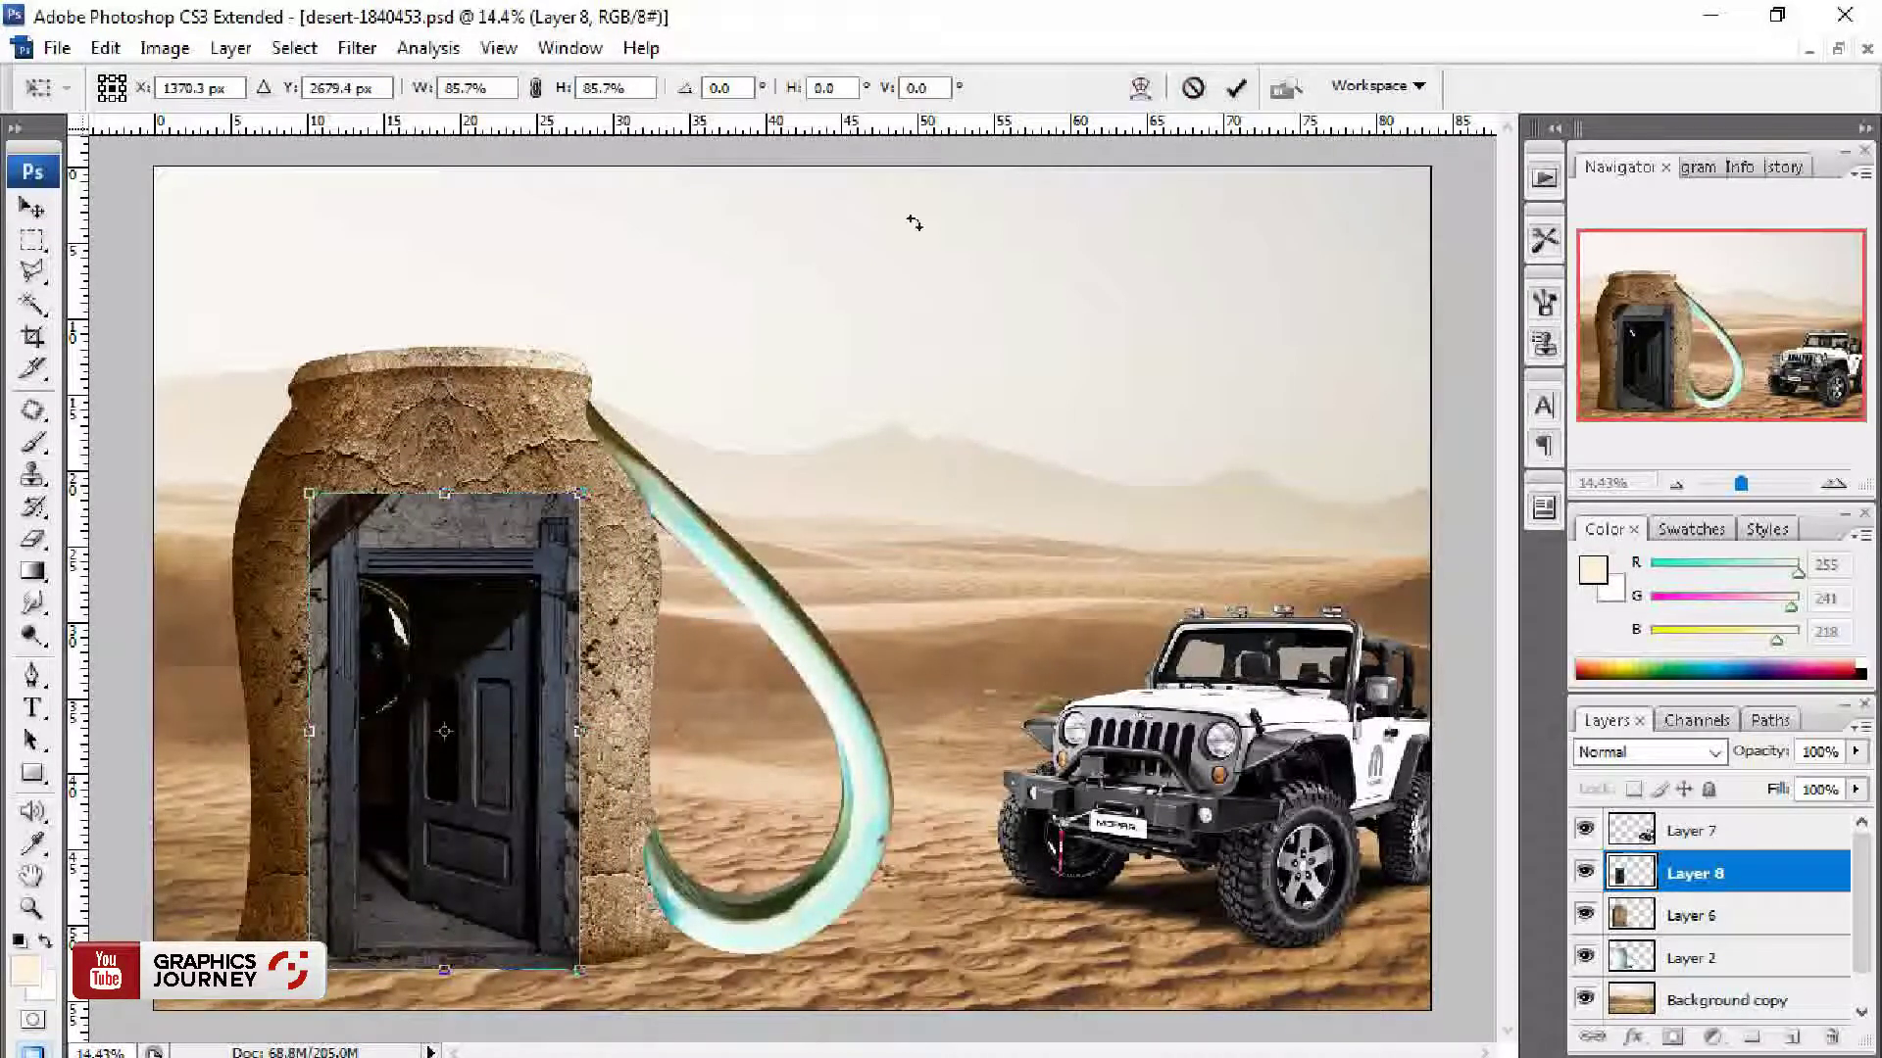
key("Return")
key("ctrl+l")
Step: Brighten the door with Levels: white input 172 and lighter midtones
left_click_drag(1593, 350, 1475, 350)
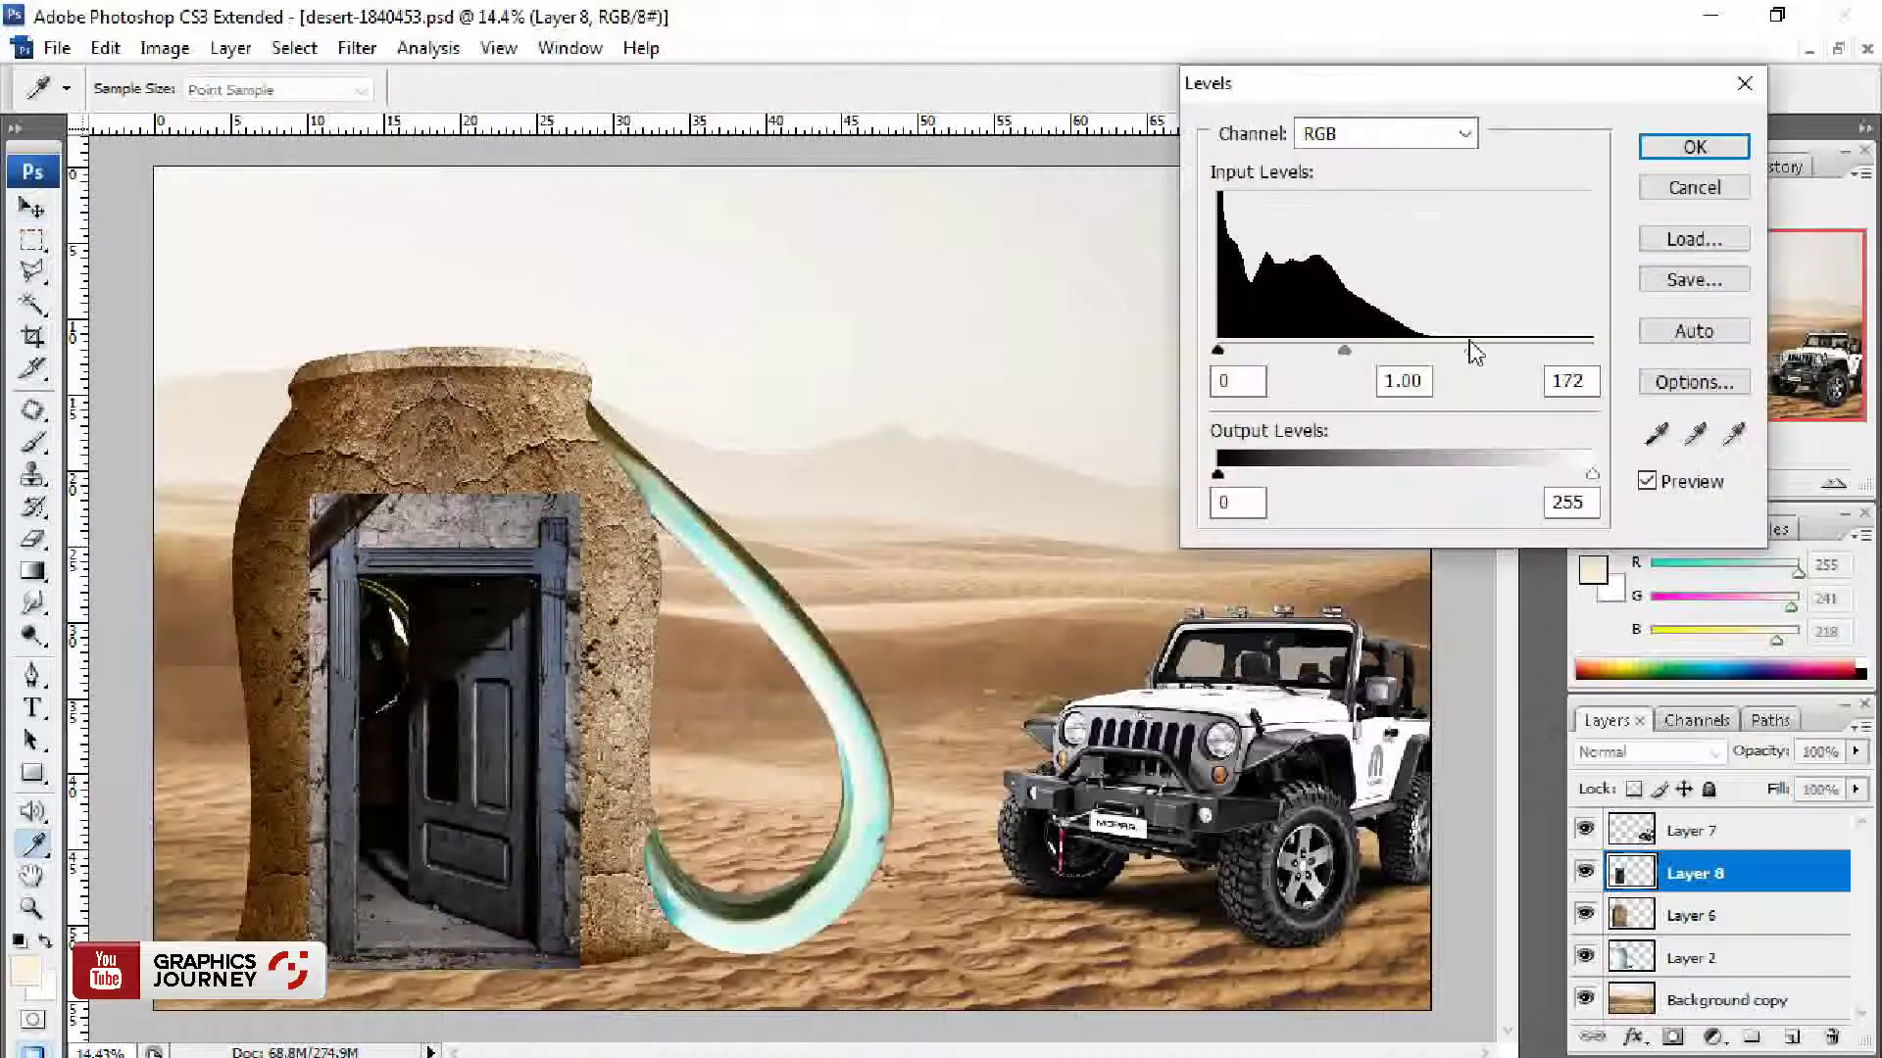
left_click_drag(1343, 350, 1311, 350)
left_click(1678, 145)
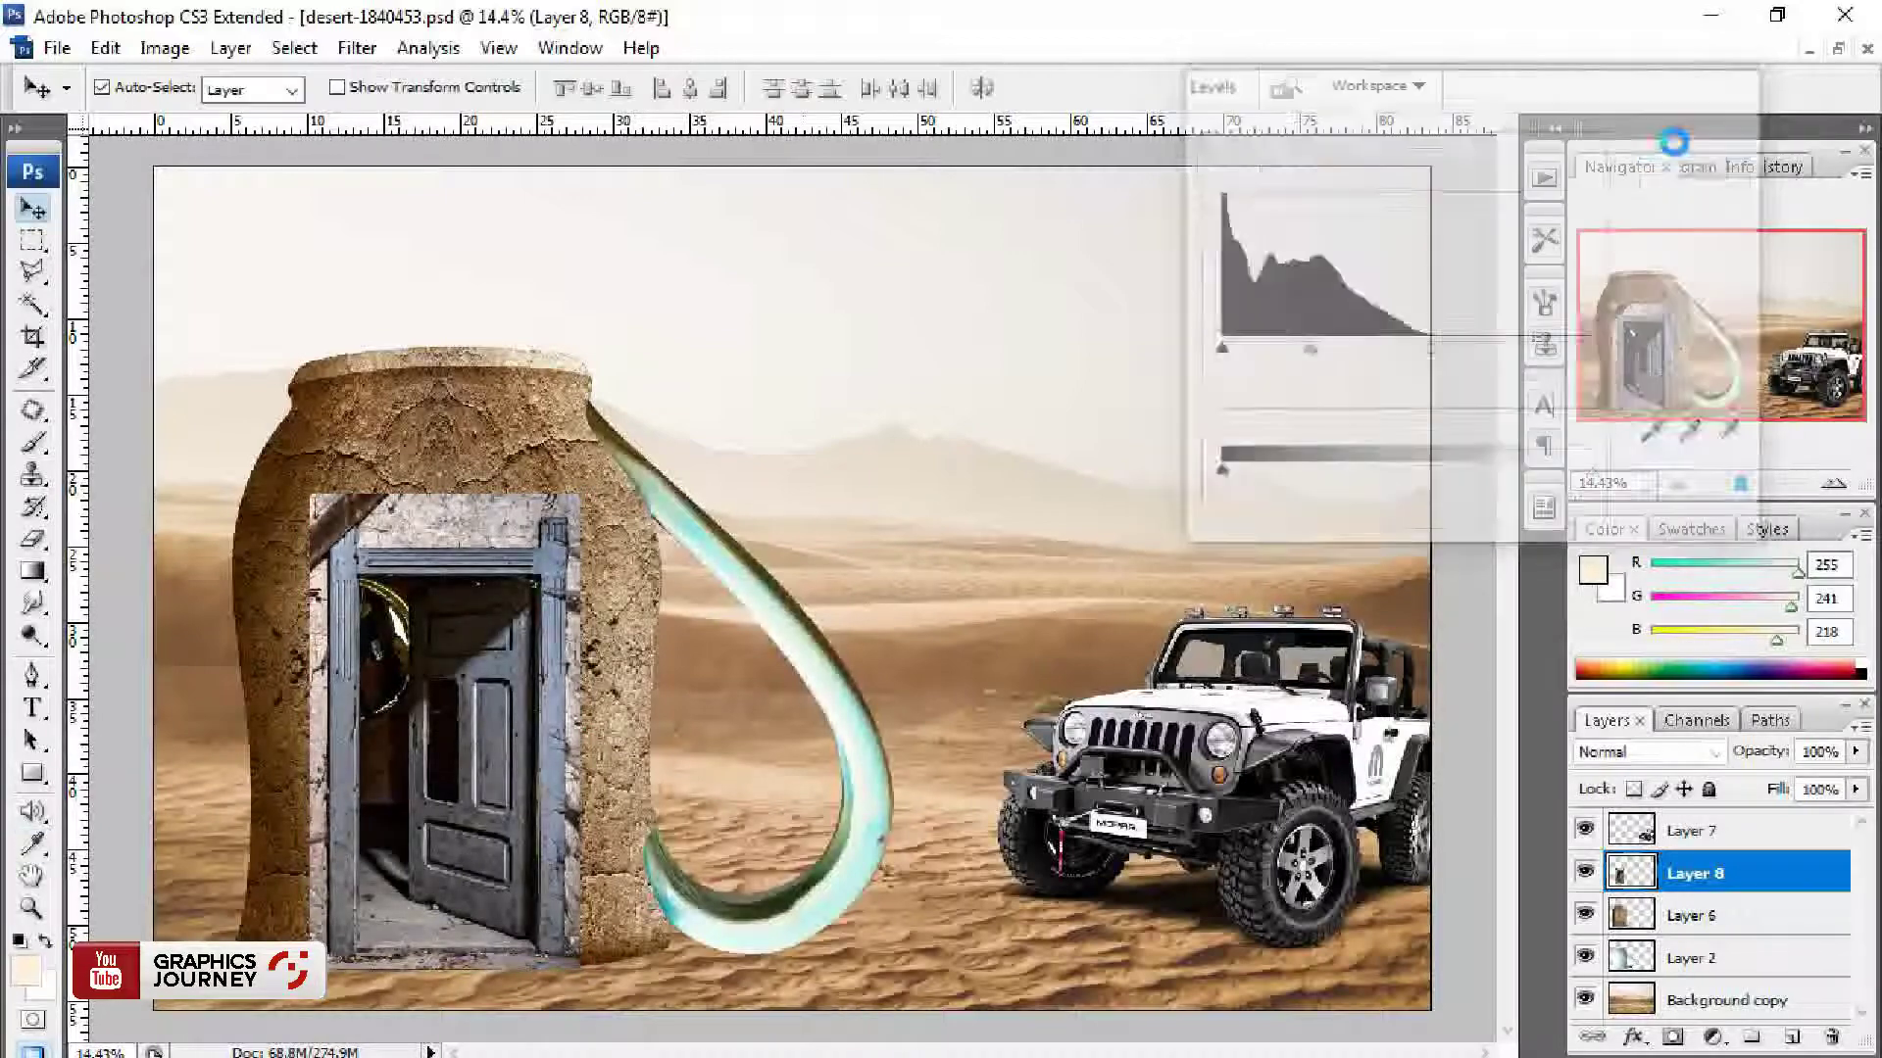
left_click_drag(796, 581, 201, 564)
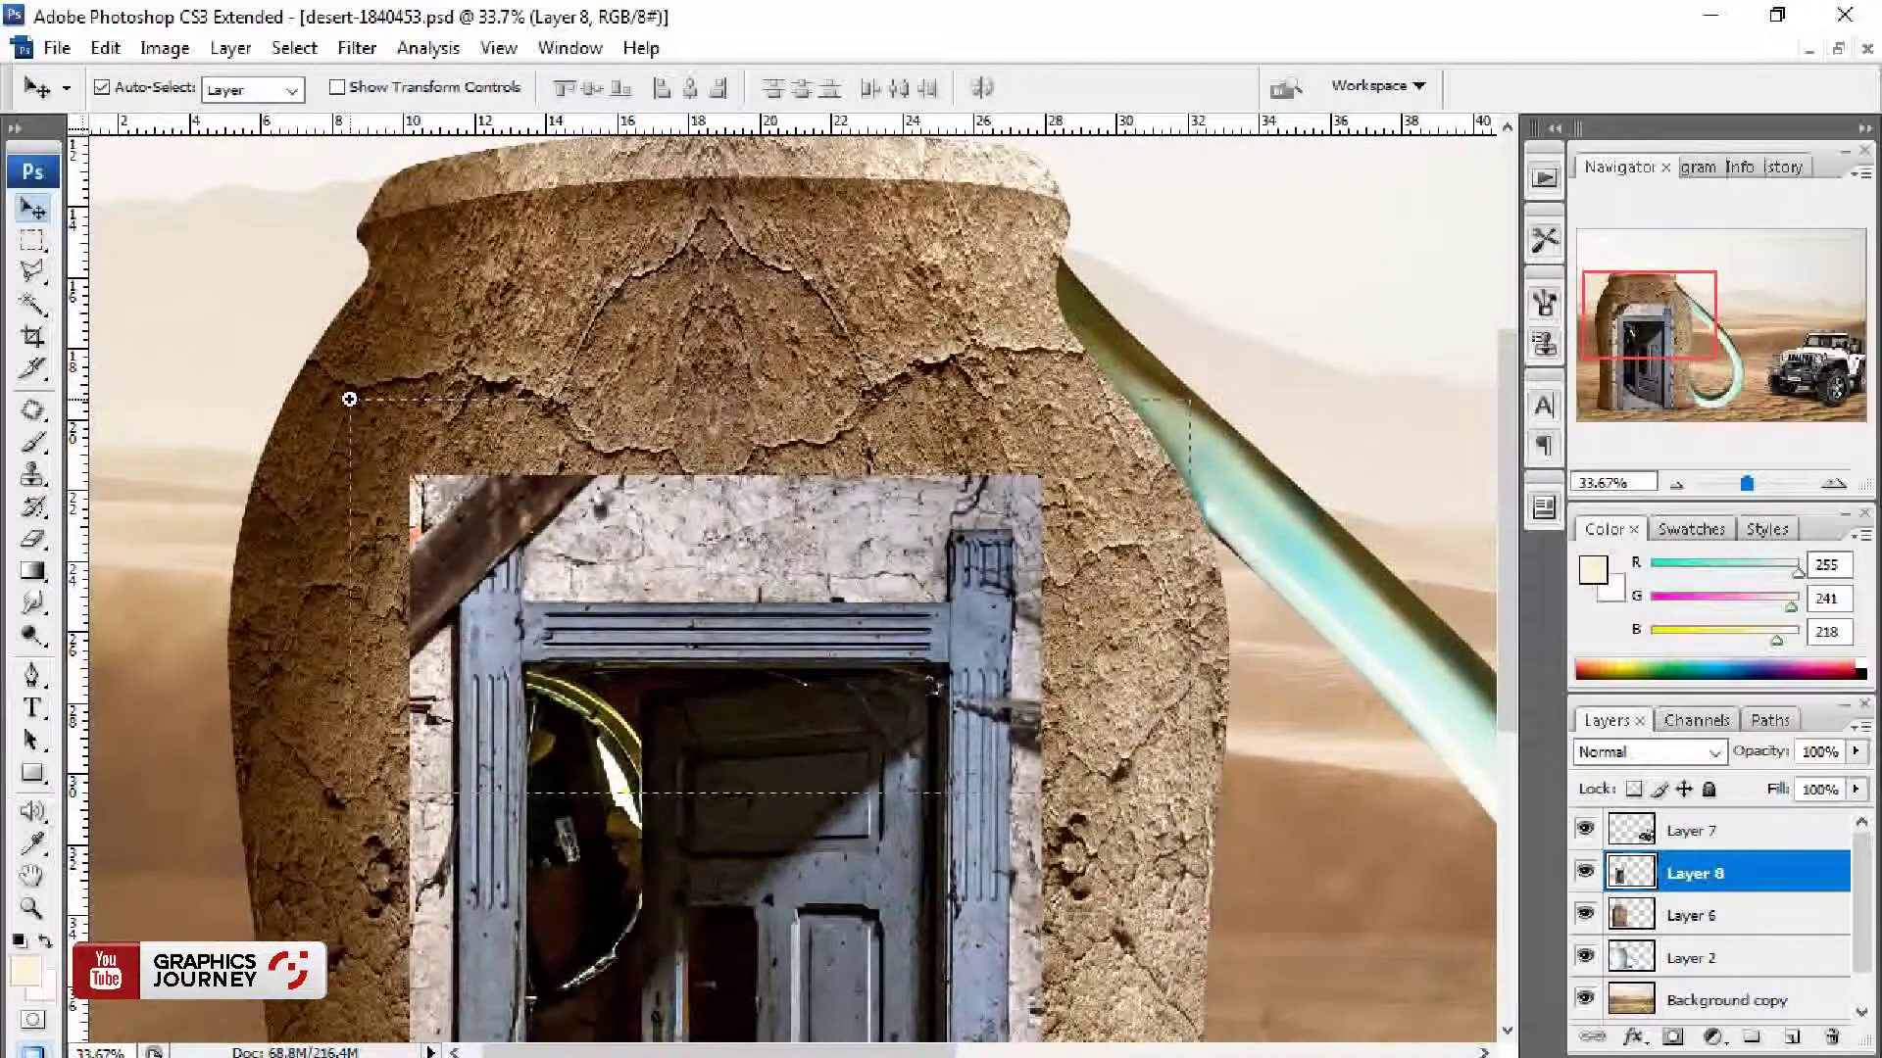
left_click_drag(1190, 792, 348, 399)
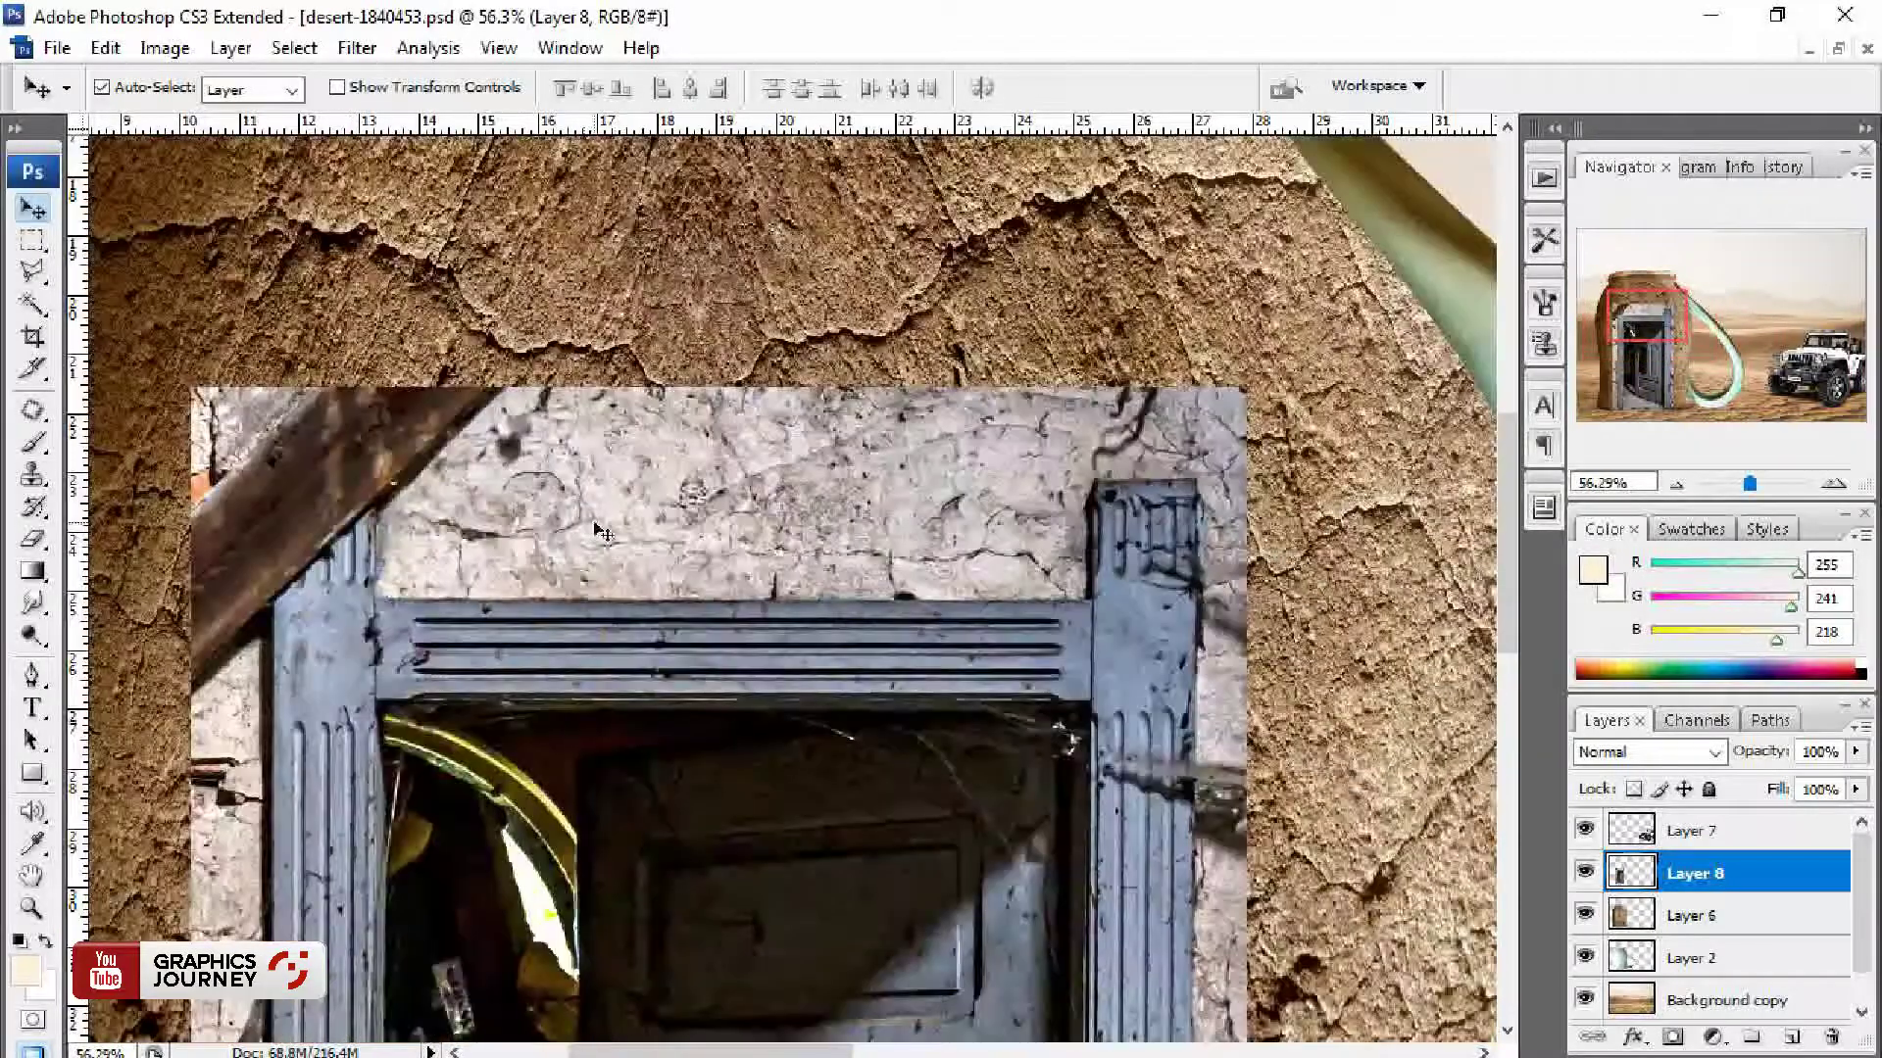
Step: Copy the pillar top to a new layer, place it on the left pillar and narrow it to 95.9%
key("m")
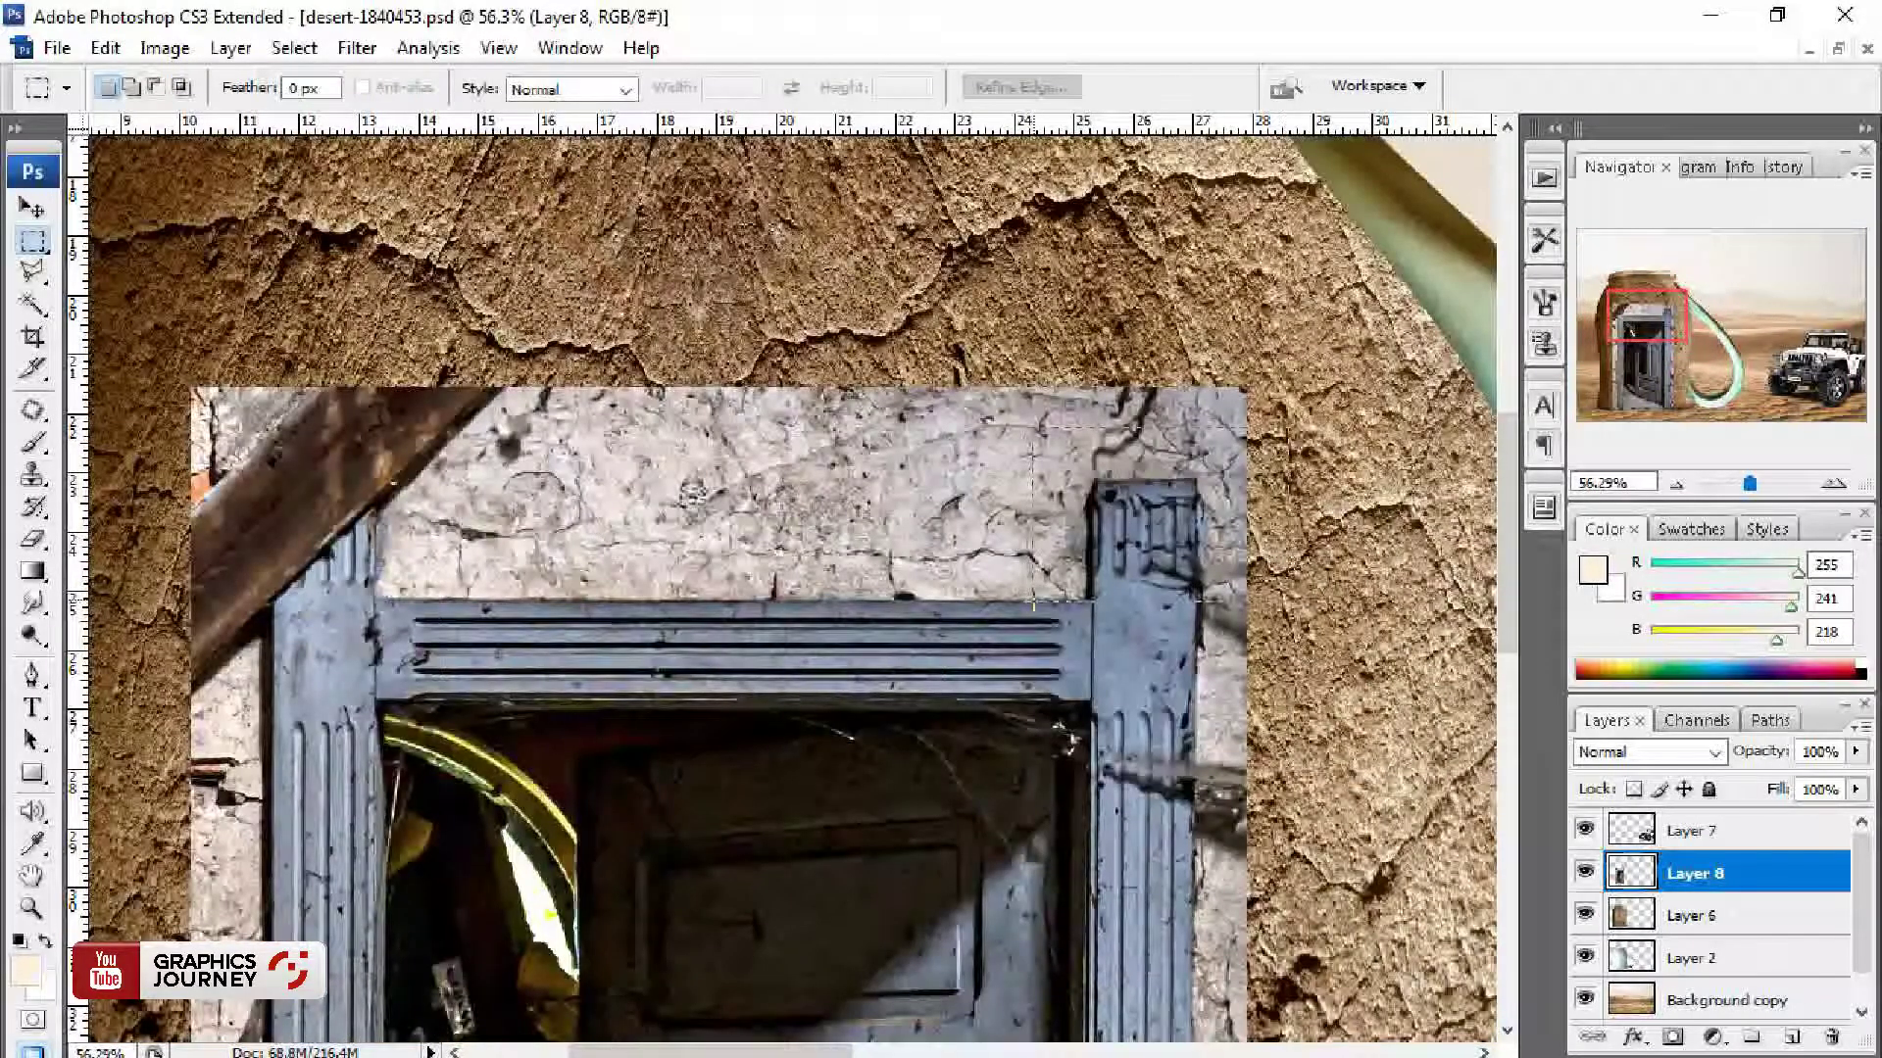
key("v")
key("ctrl+j")
left_click_drag(1139, 549, 323, 549)
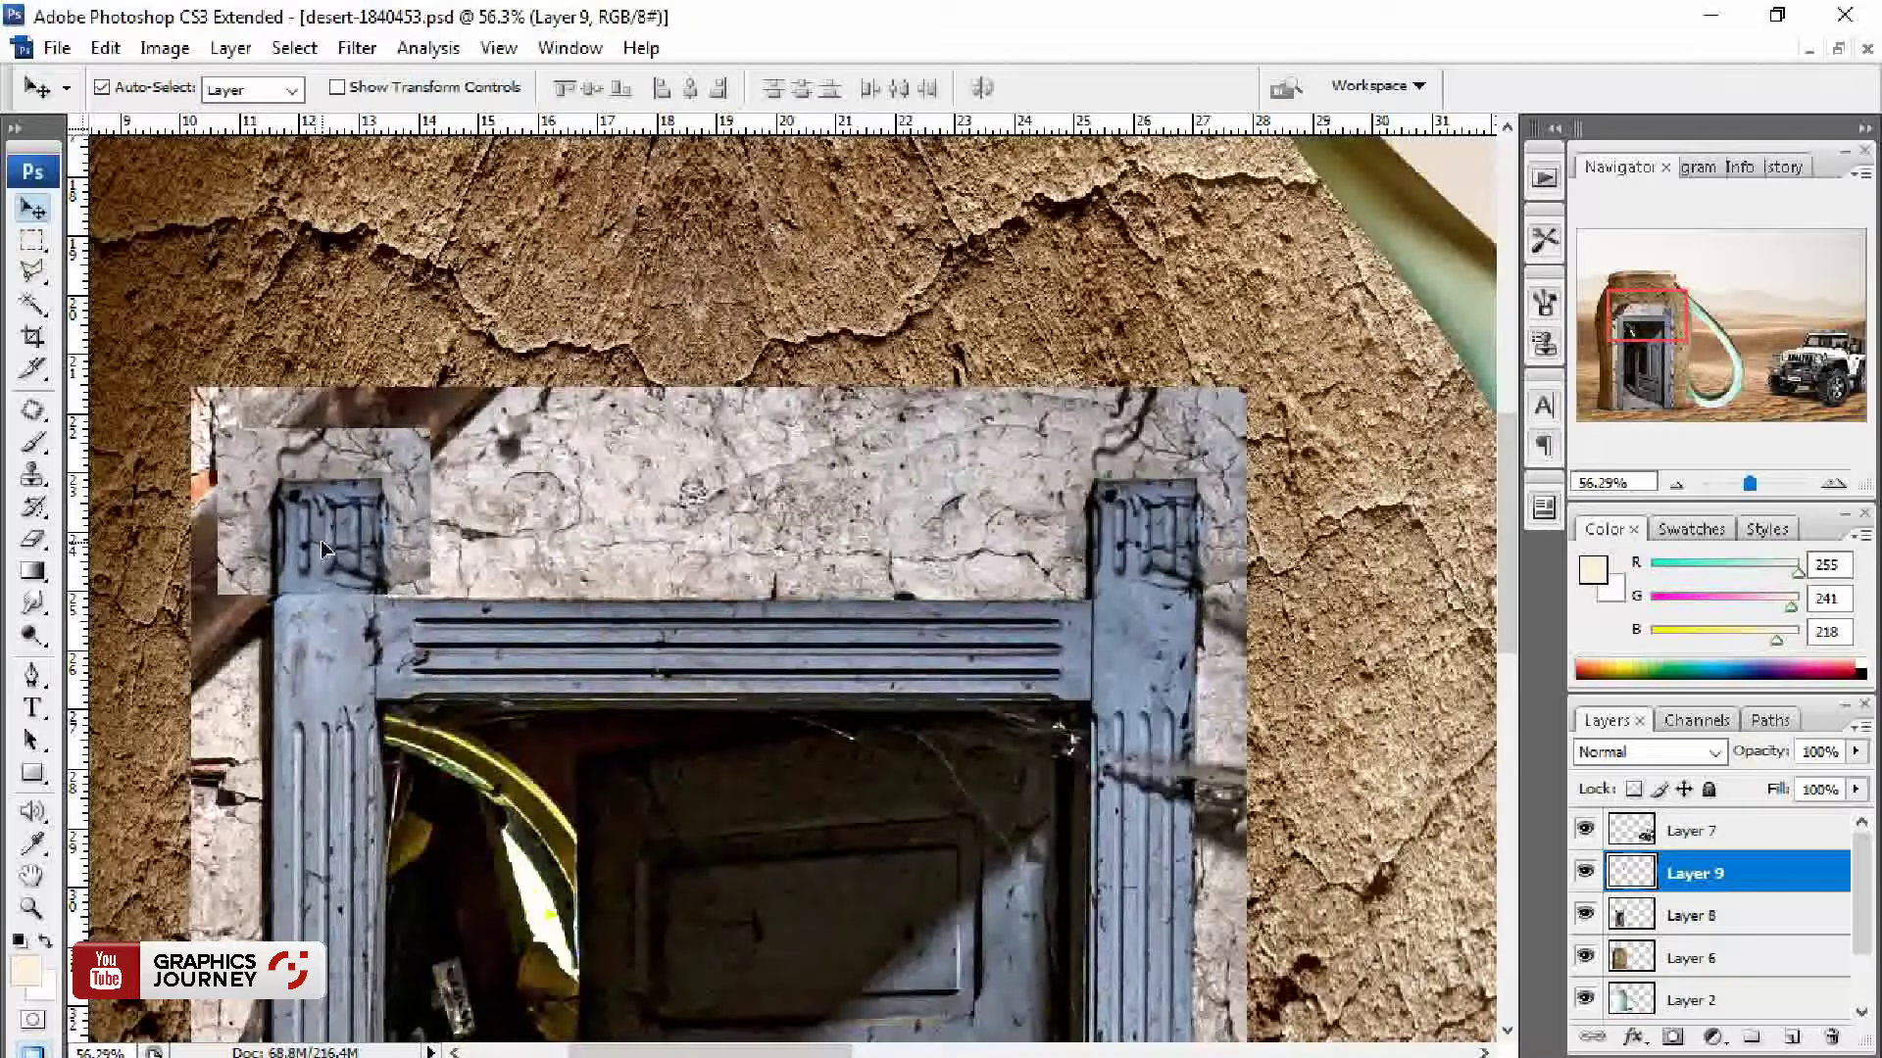
key("ctrl+t")
left_click_drag(429, 511, 417, 511)
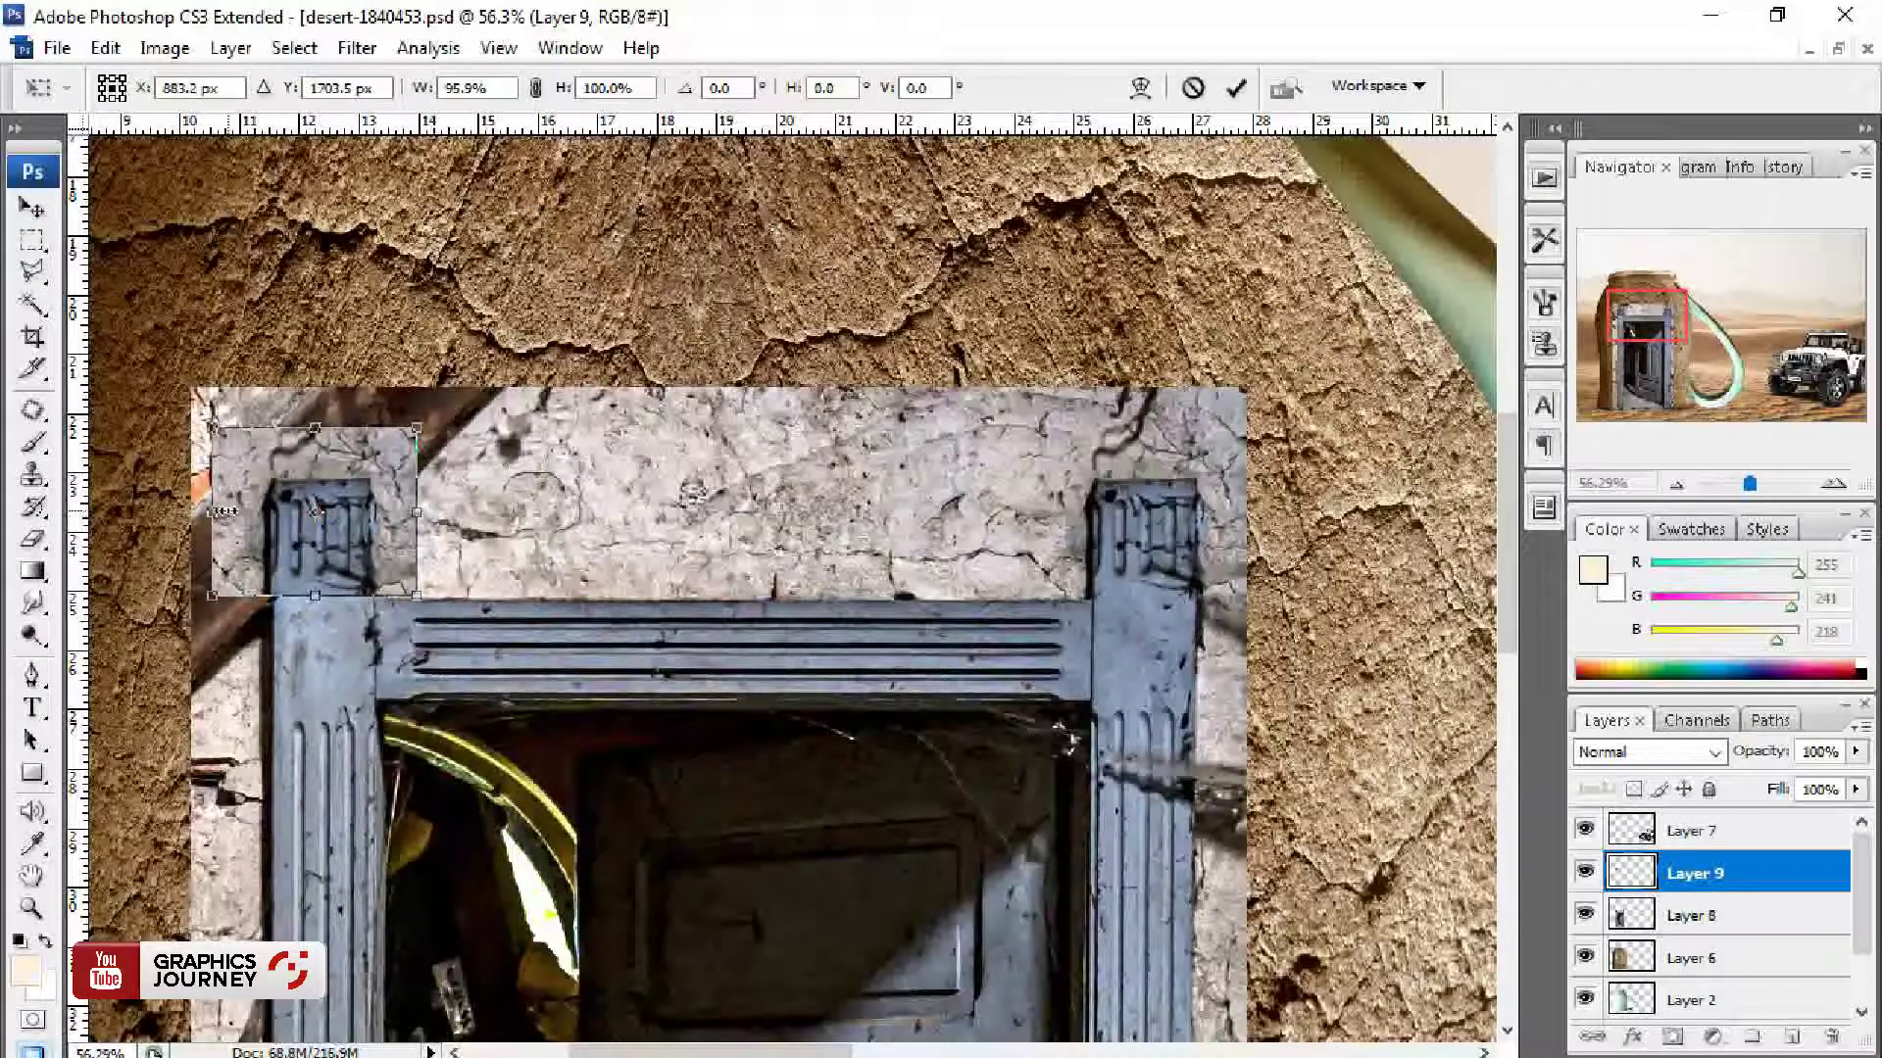
left_click_drag(224, 510, 222, 524)
key("Return")
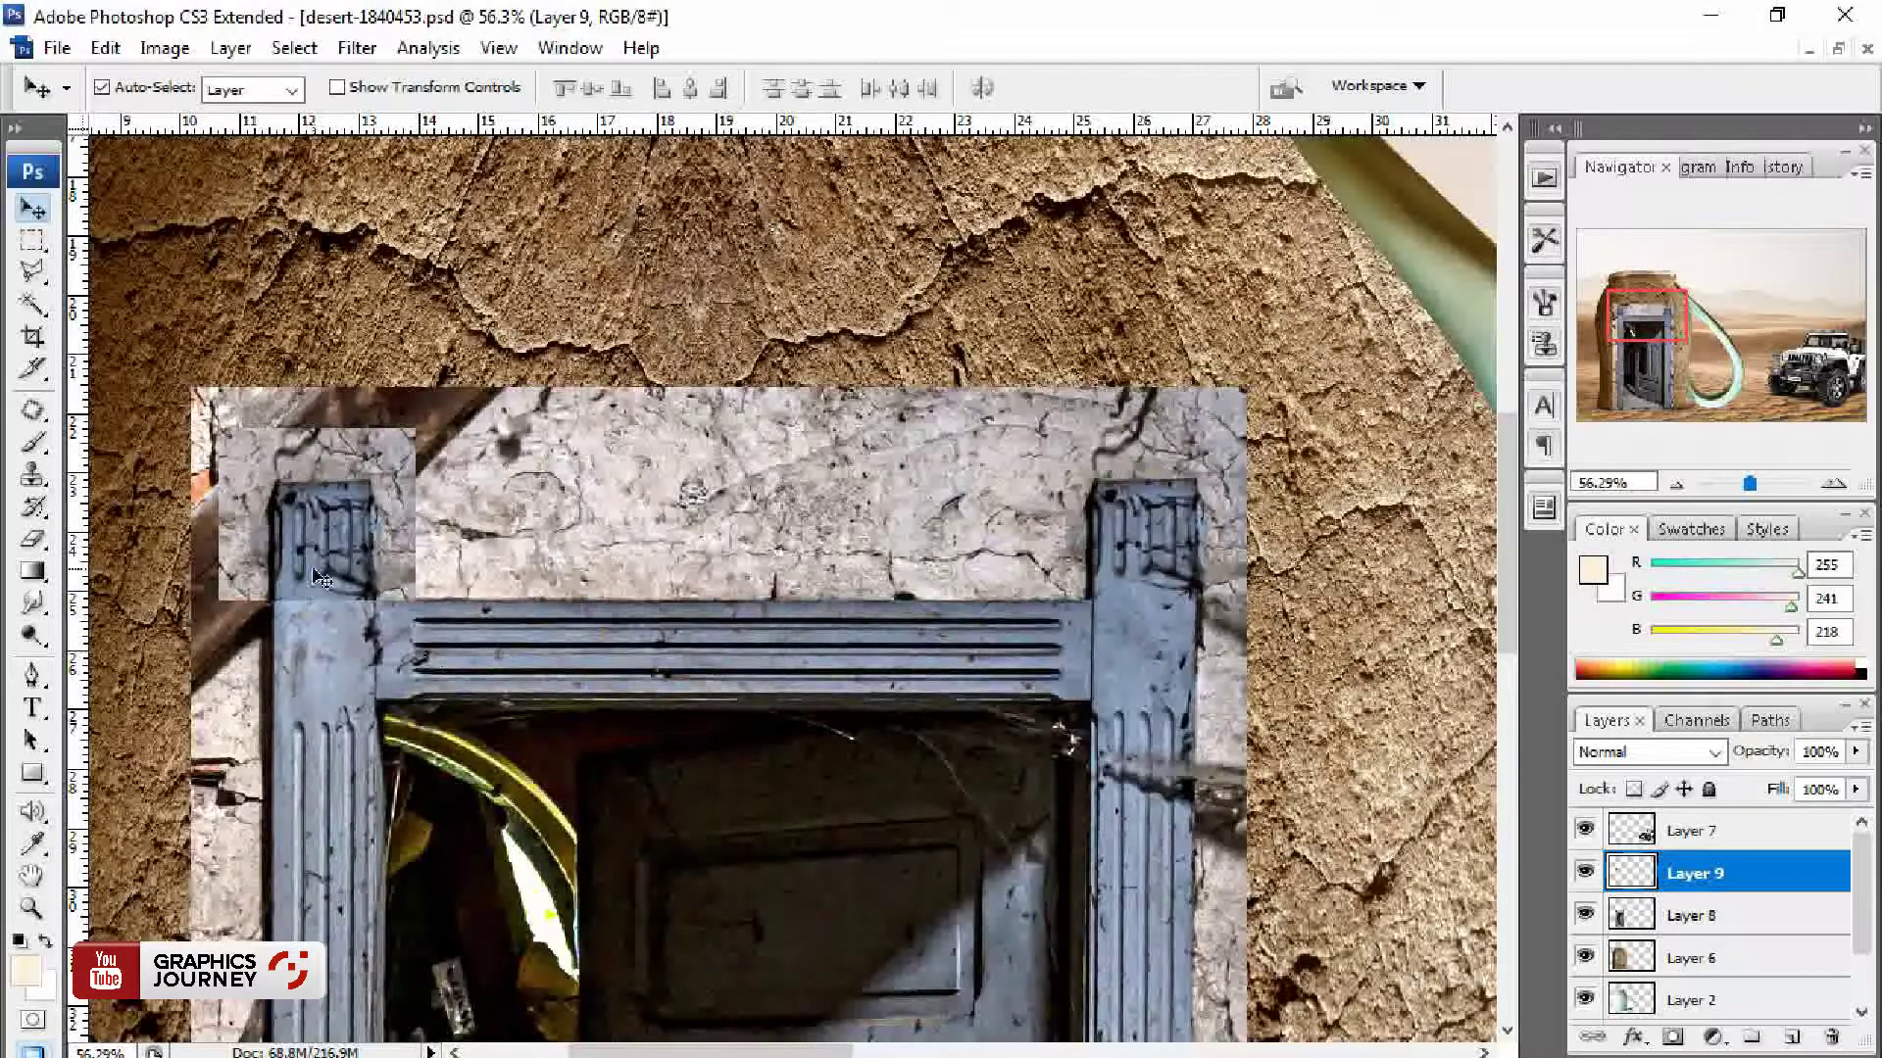
Step: Merge the pillar patch into the door layer
key("e")
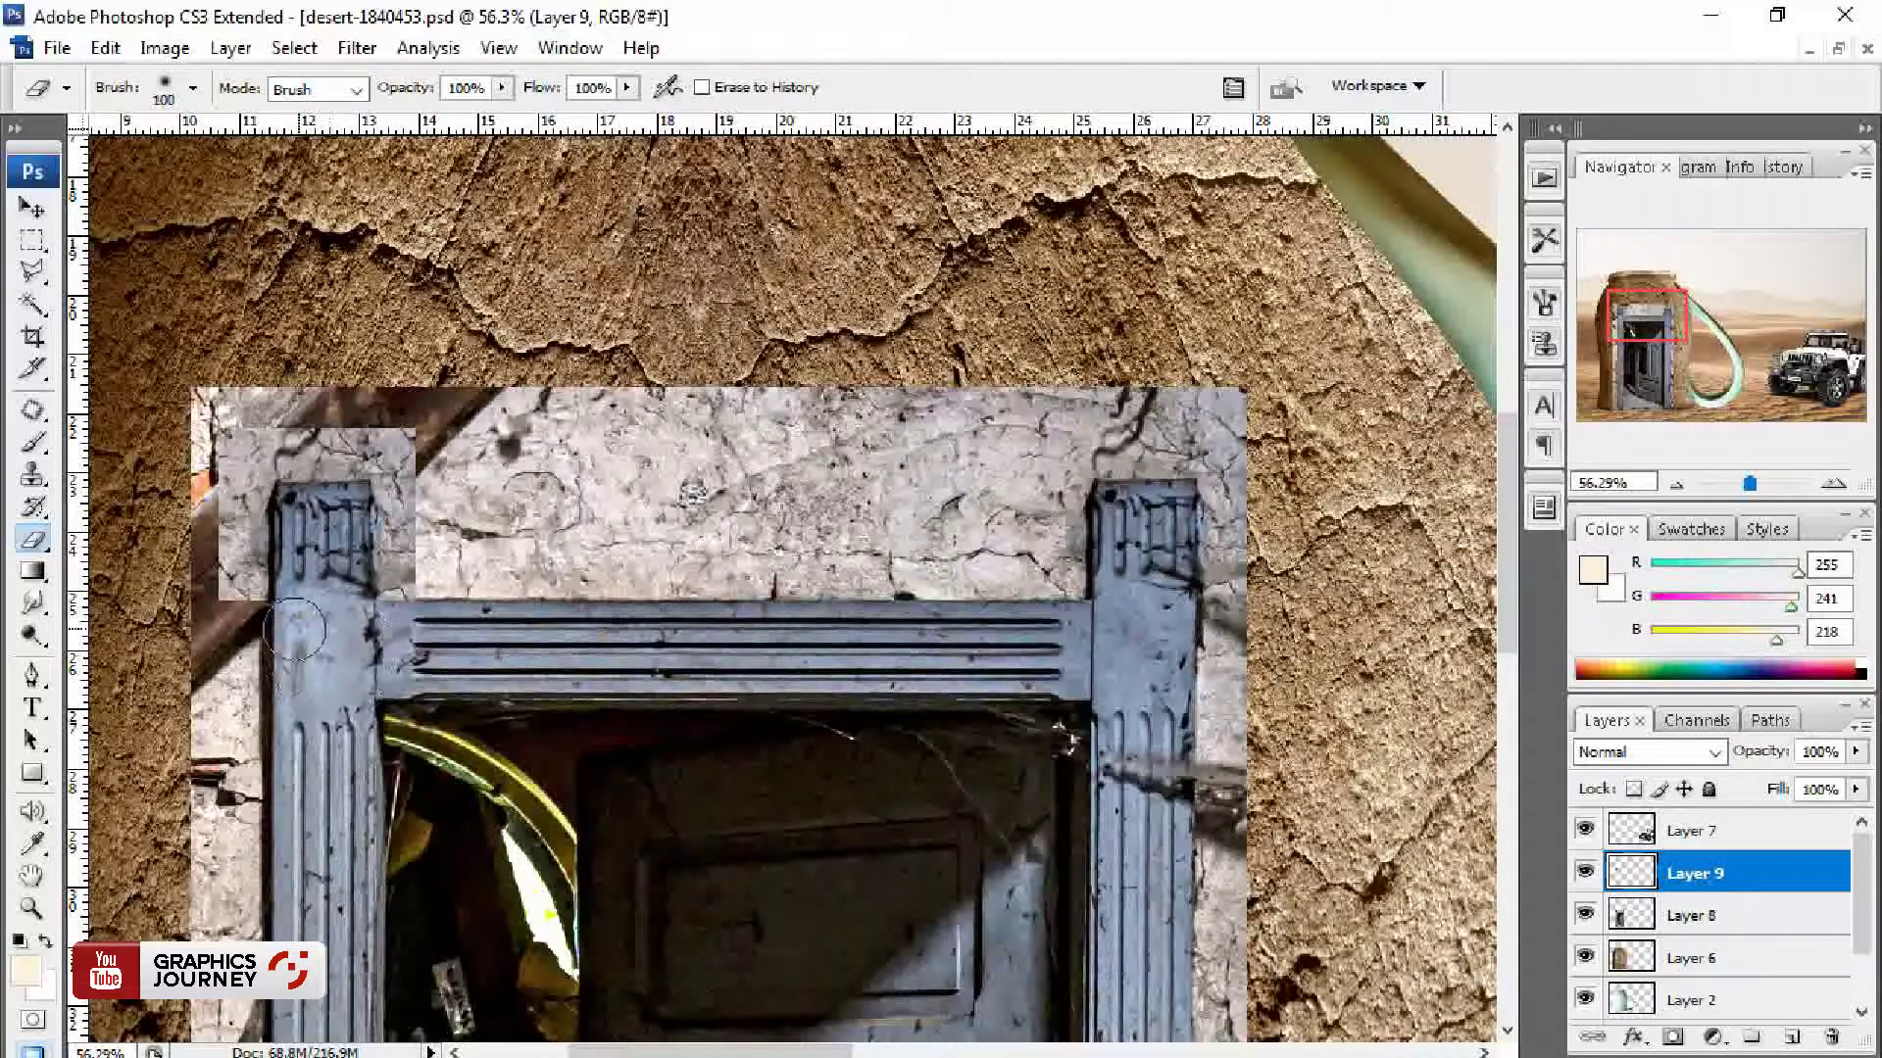
key("v")
key("shift+alt+bracketleft")
key("ctrl+e")
key("ctrl+minus")
mouse_move(421, 647)
left_mouse_down()
mouse_move(453, 409)
mouse_move(389, 125)
left_mouse_up()
Step: Trace the blue door and its frame with the Pen tool and copy the cut-out to Layer 10
key("p")
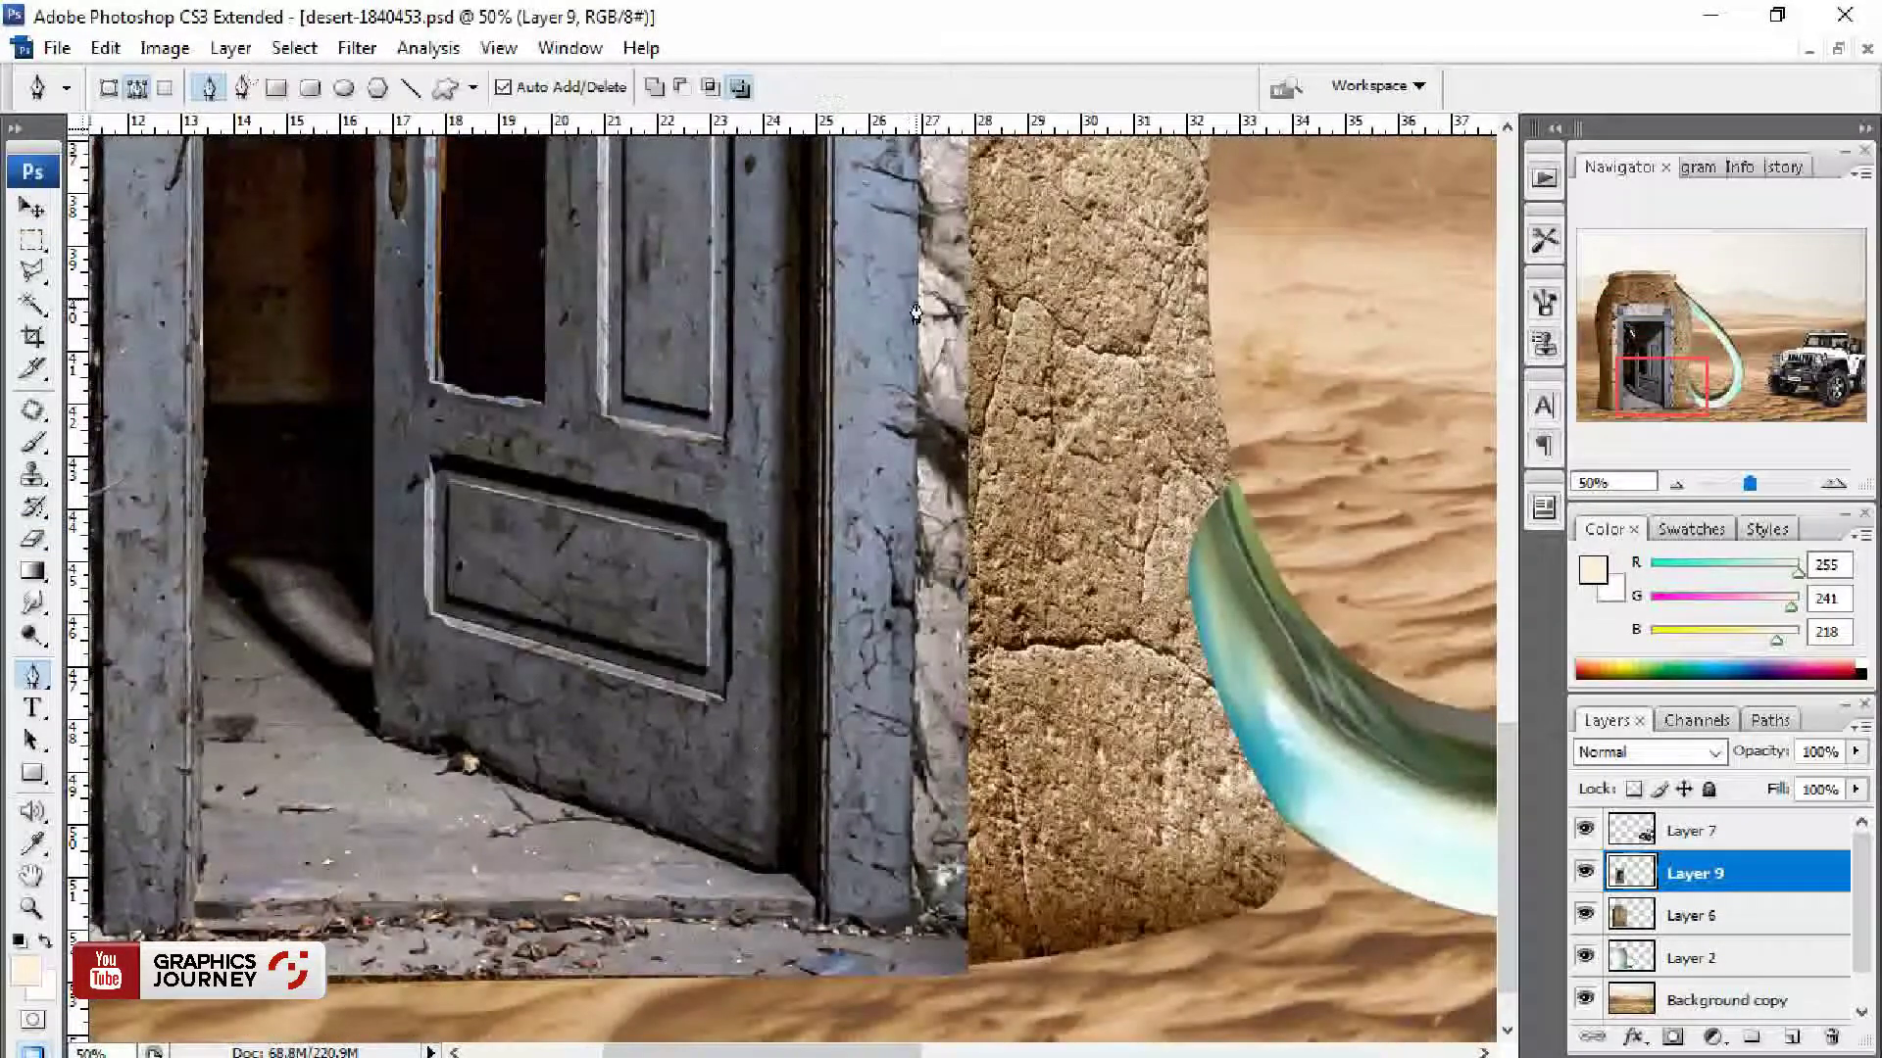
left_click_drag(915, 311, 804, 399)
left_click(786, 283)
left_click(692, 286)
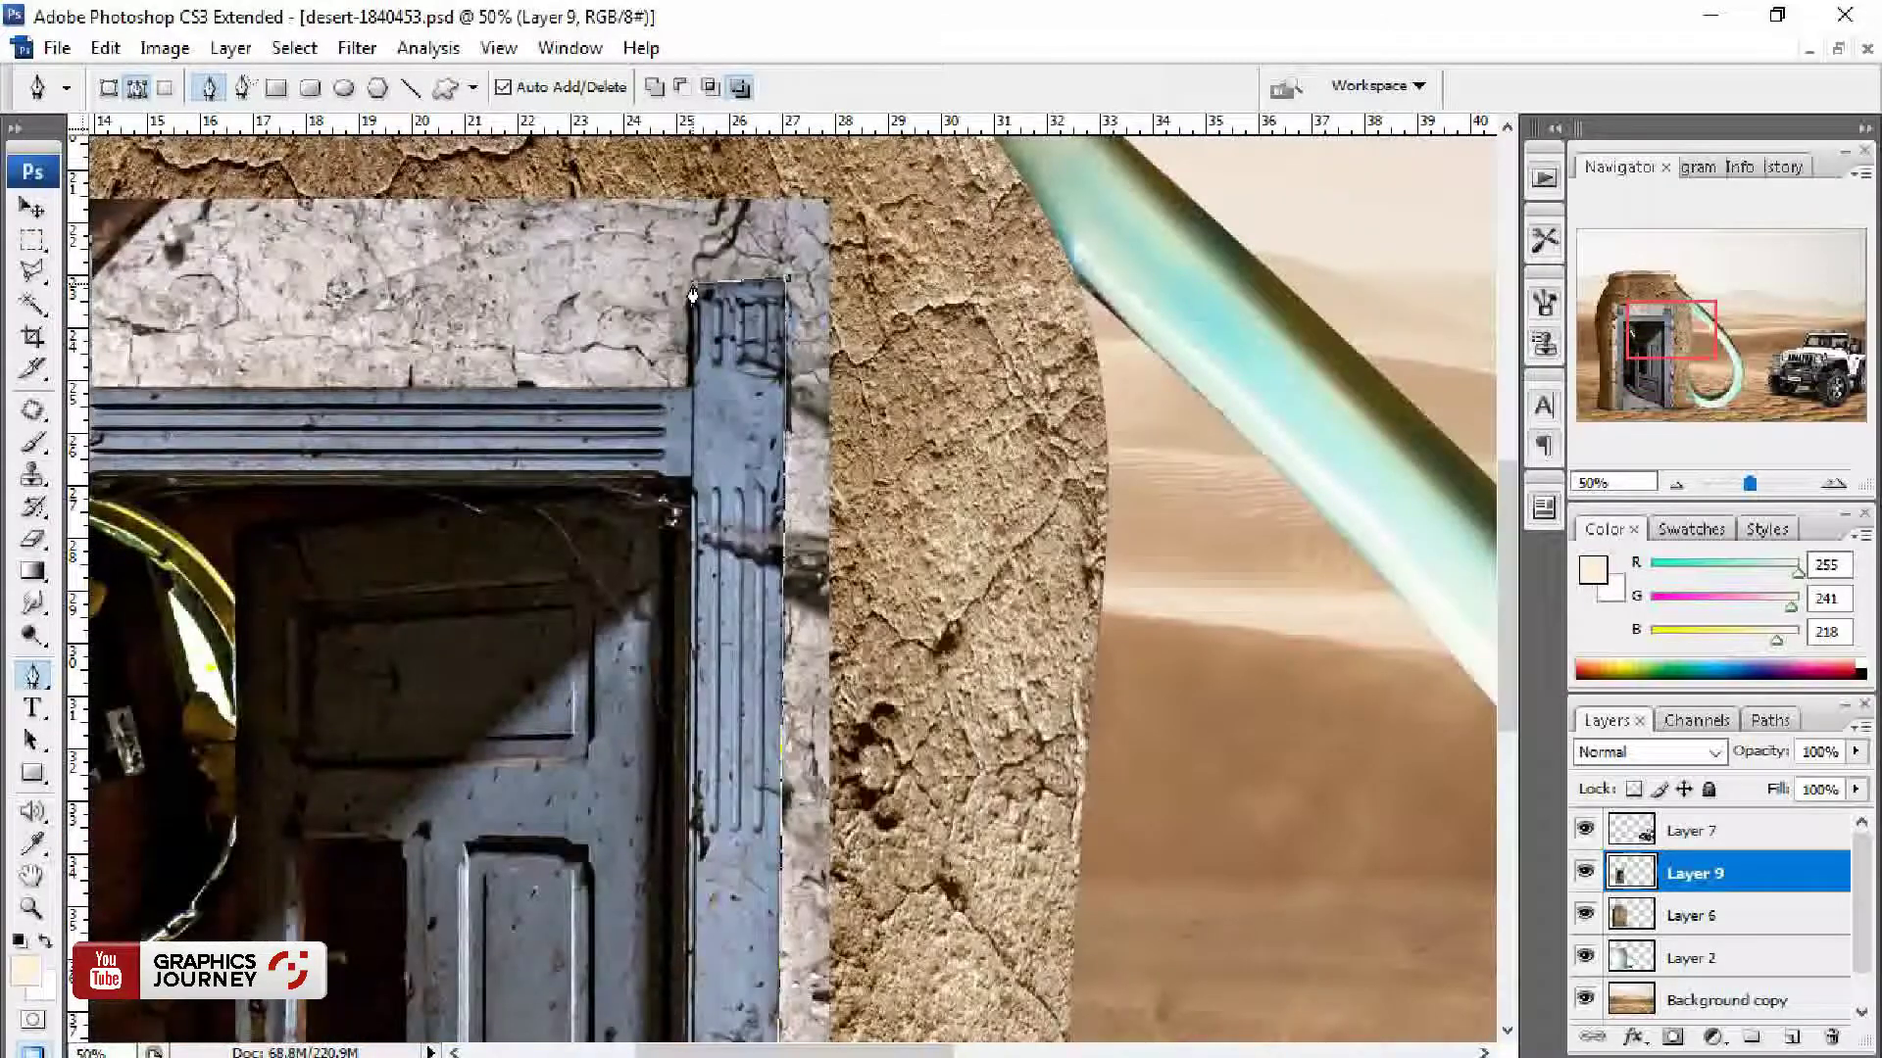
left_click_drag(688, 400, 1220, 475)
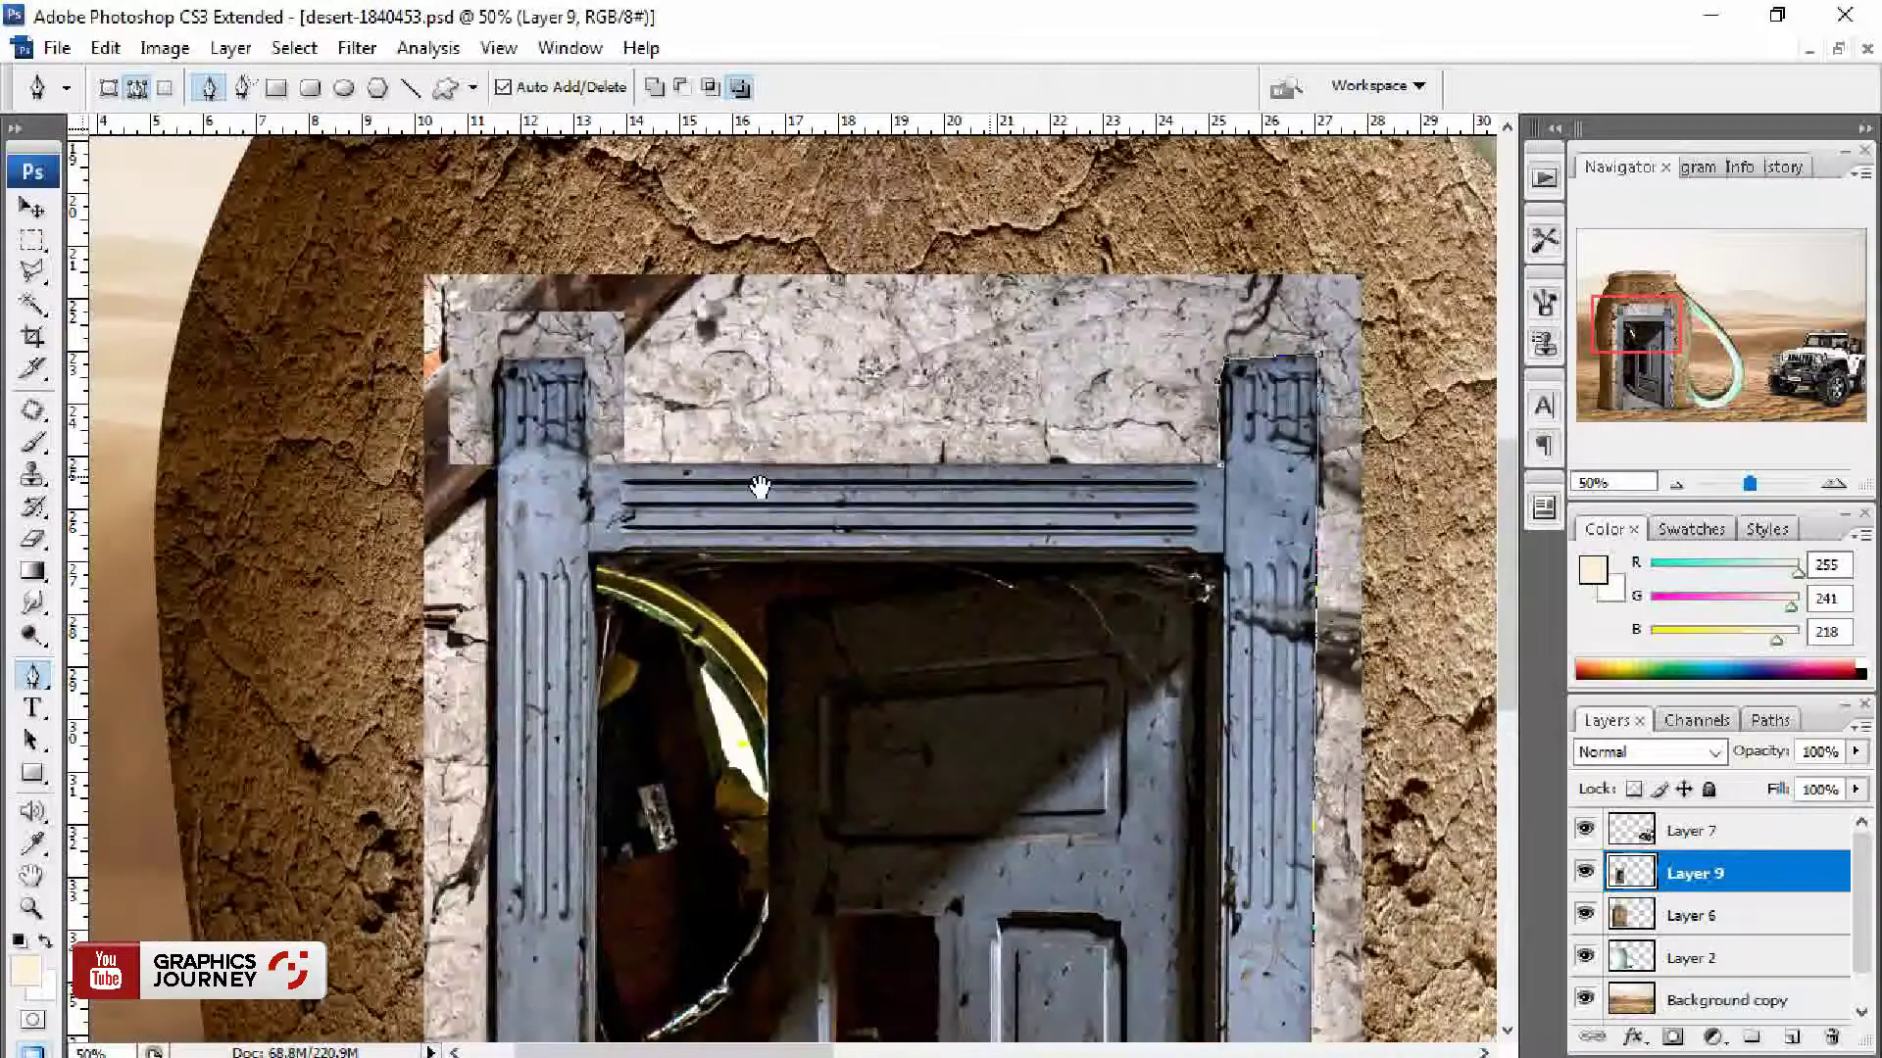
scroll(458, 434, "up", 2)
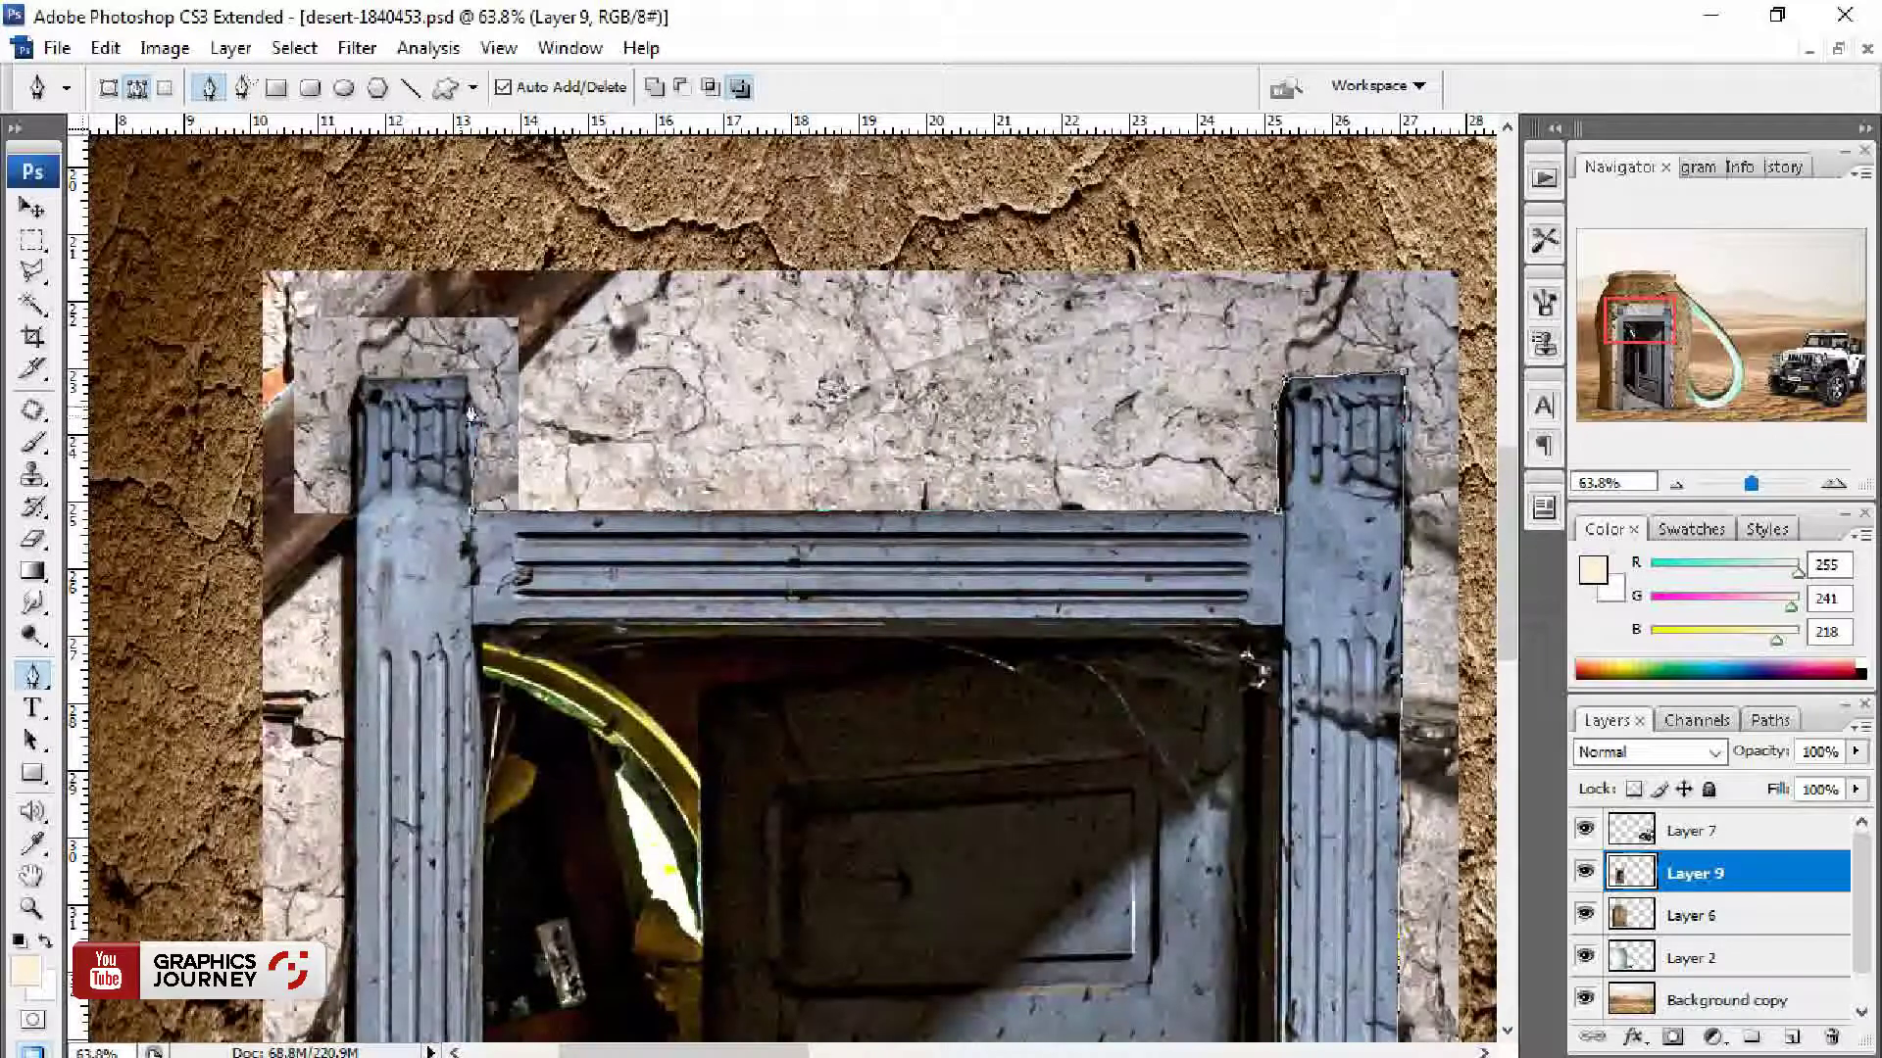
scroll(350, 413, "down", 5)
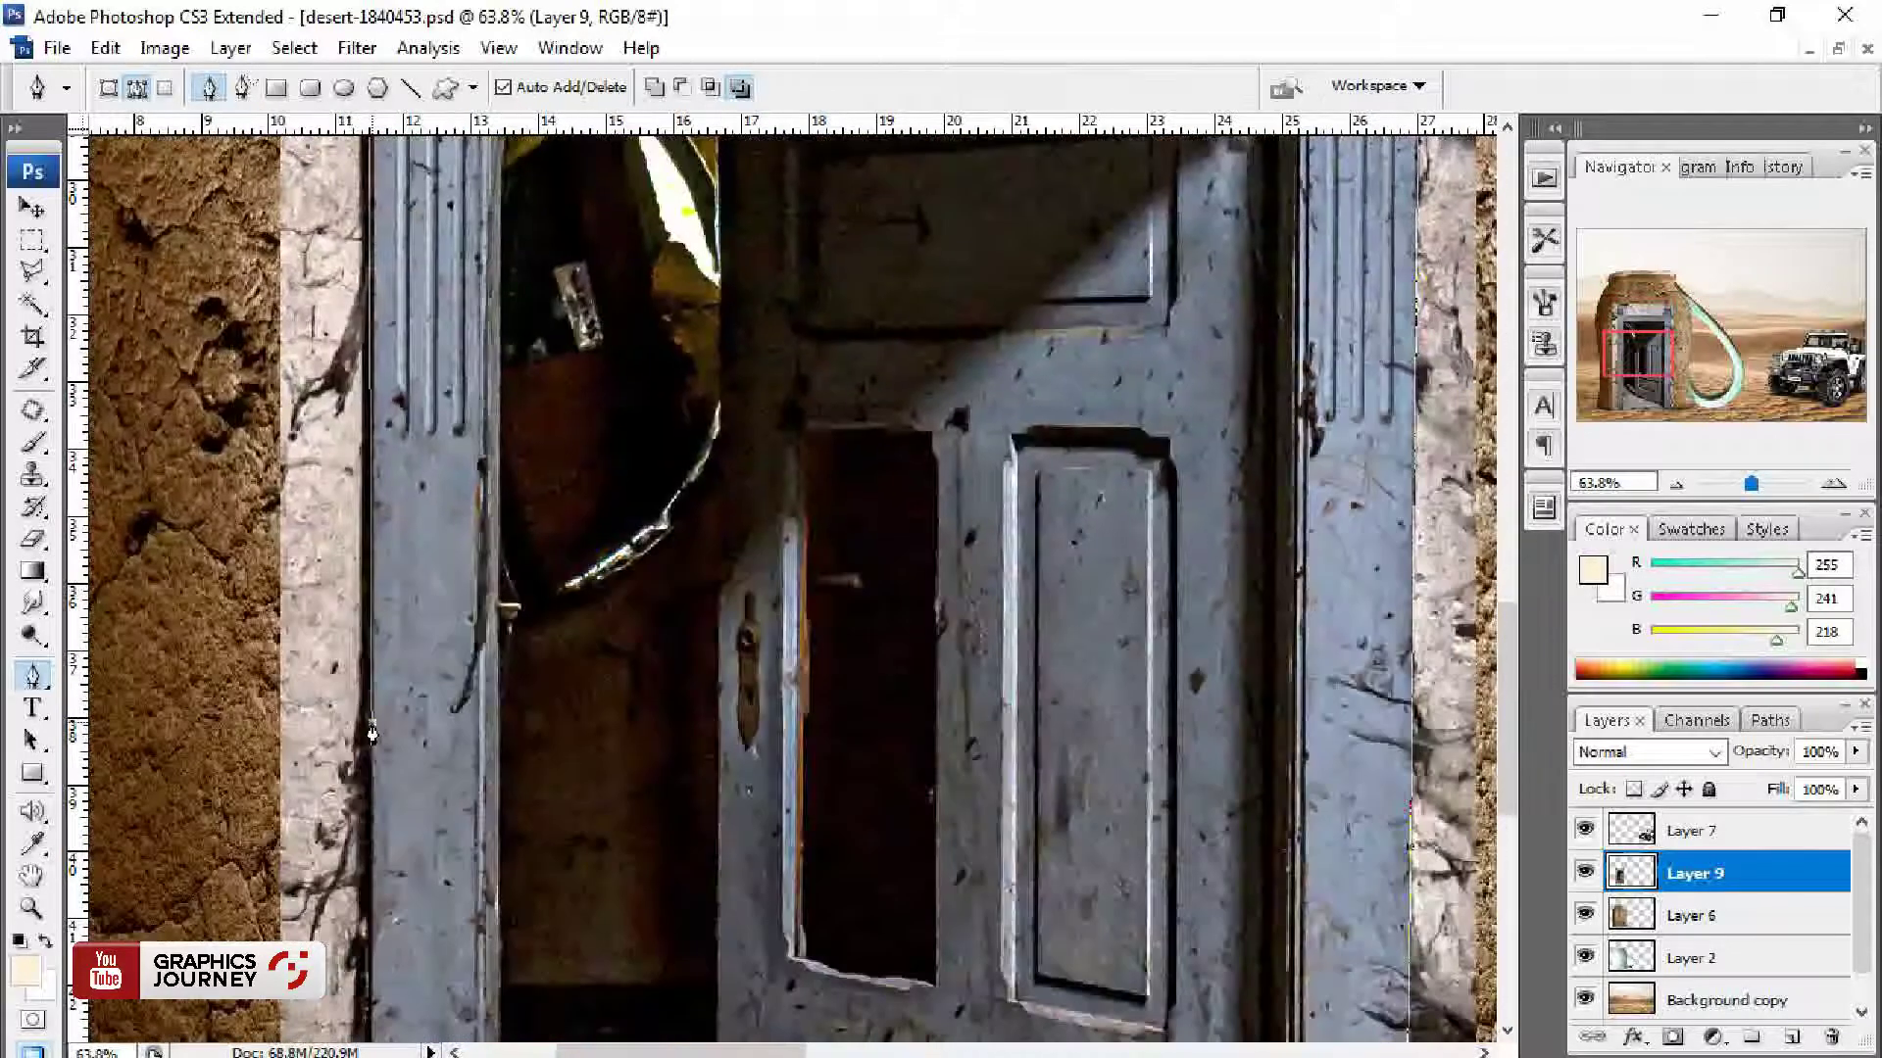
scroll(360, 507, "down", 3)
scroll(358, 507, "down", 6)
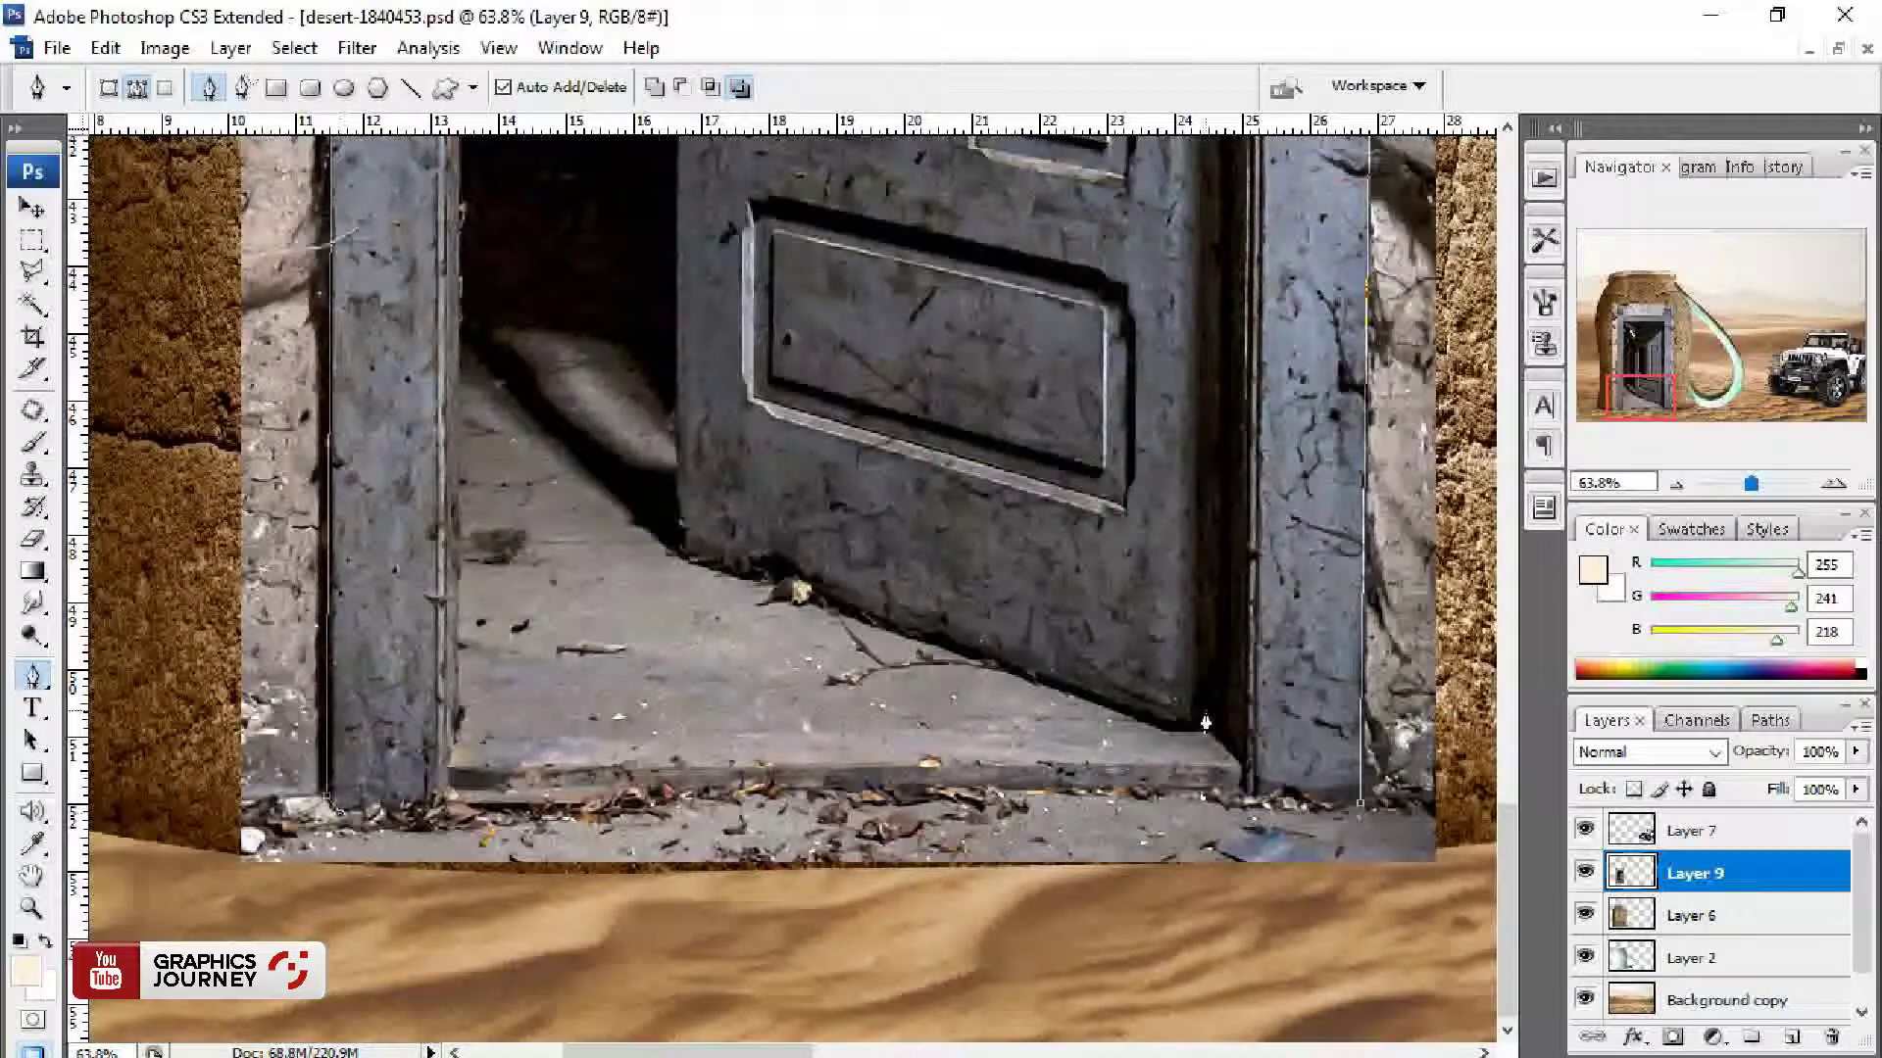
key("v")
key("ctrl+j")
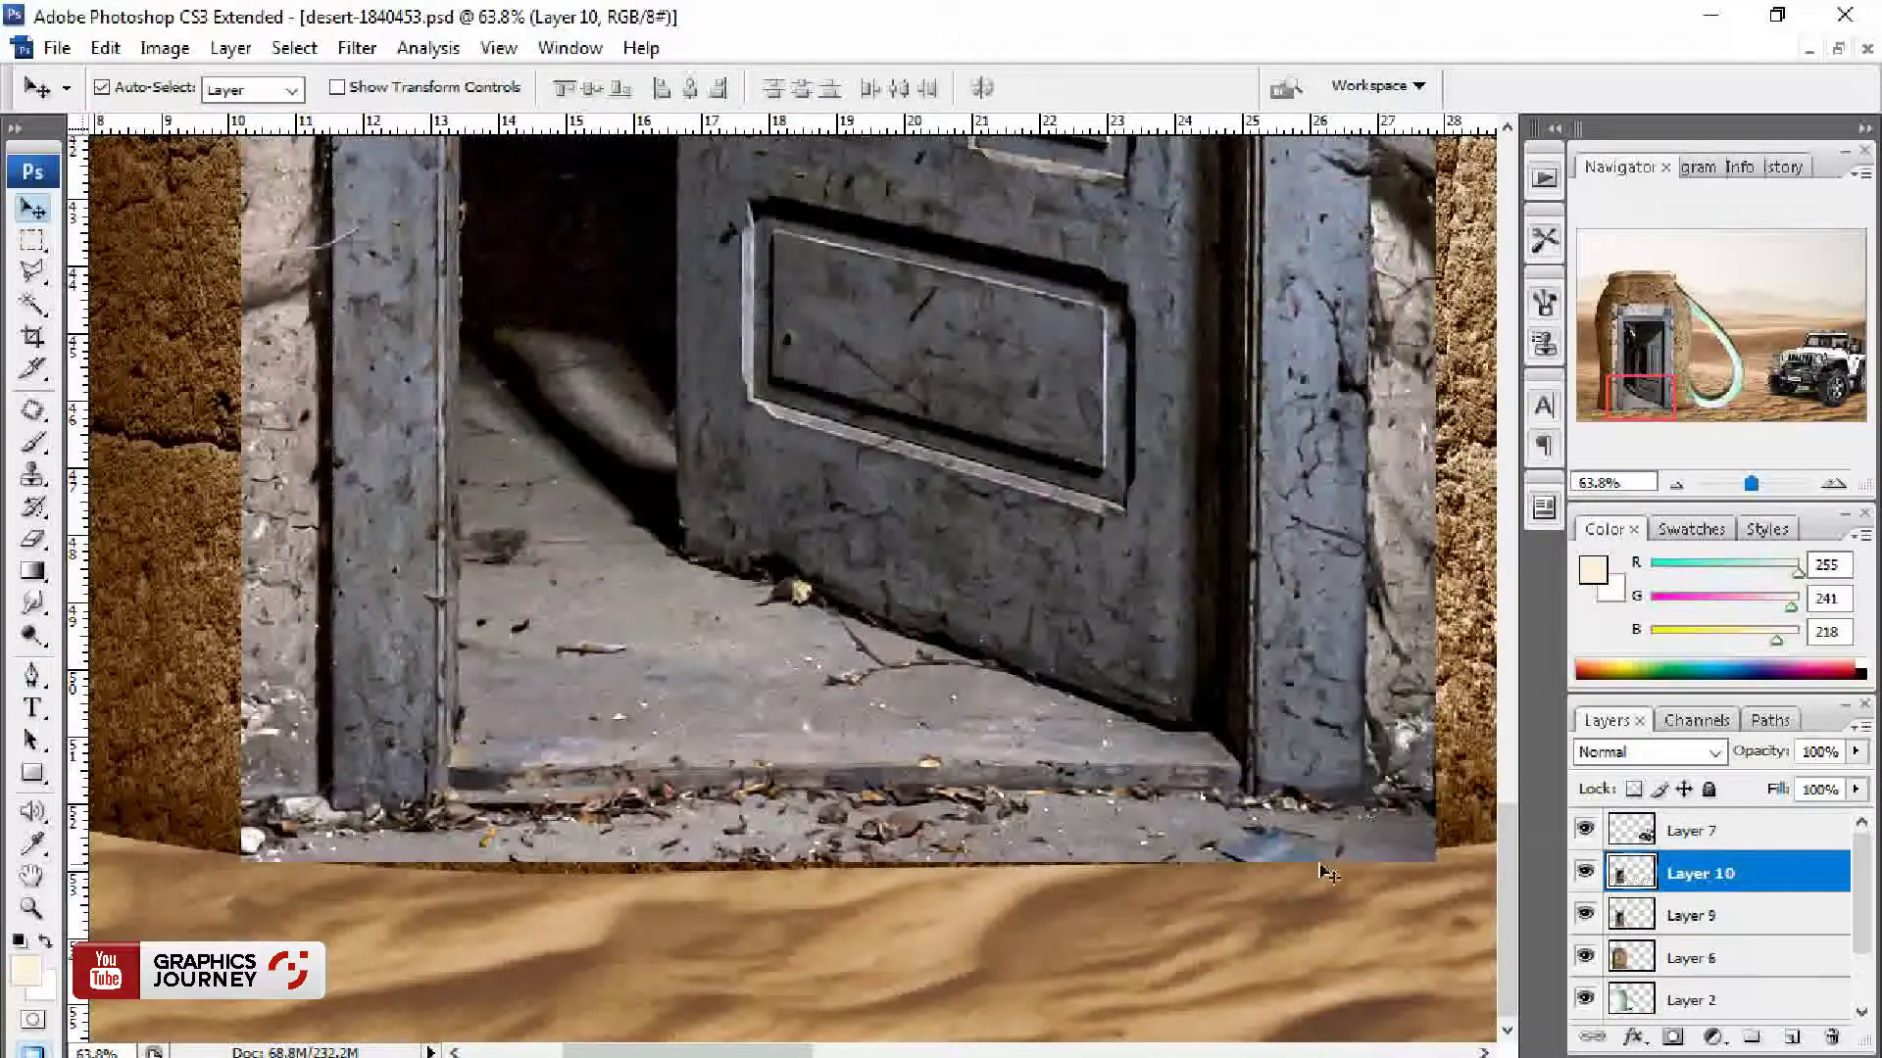
left_click(1323, 831)
Step: Nudge the door cut-out slightly lower and enlarge it to about 103%
key("ctrl+minus")
key("ctrl+minus")
key("ctrl+minus")
key("ctrl+minus")
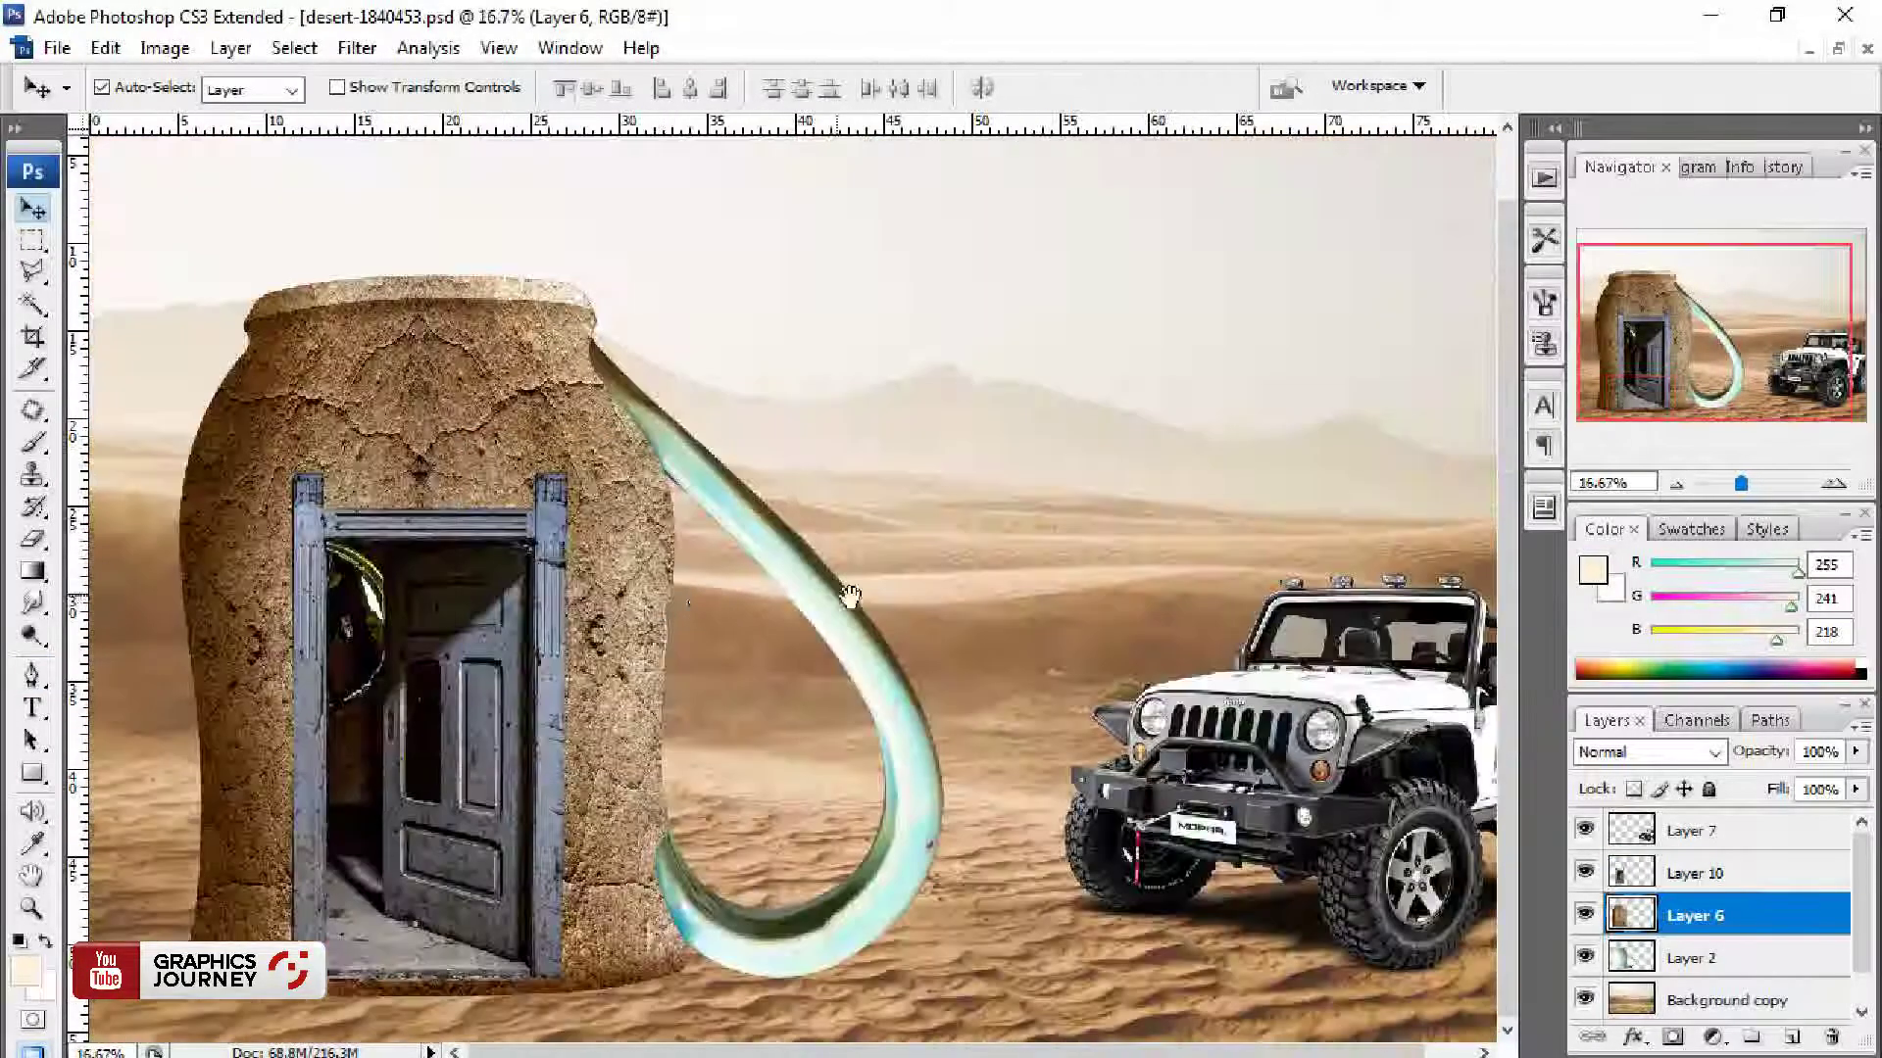
left_click(523, 672)
left_click_drag(522, 672, 512, 678)
key("ctrl+t")
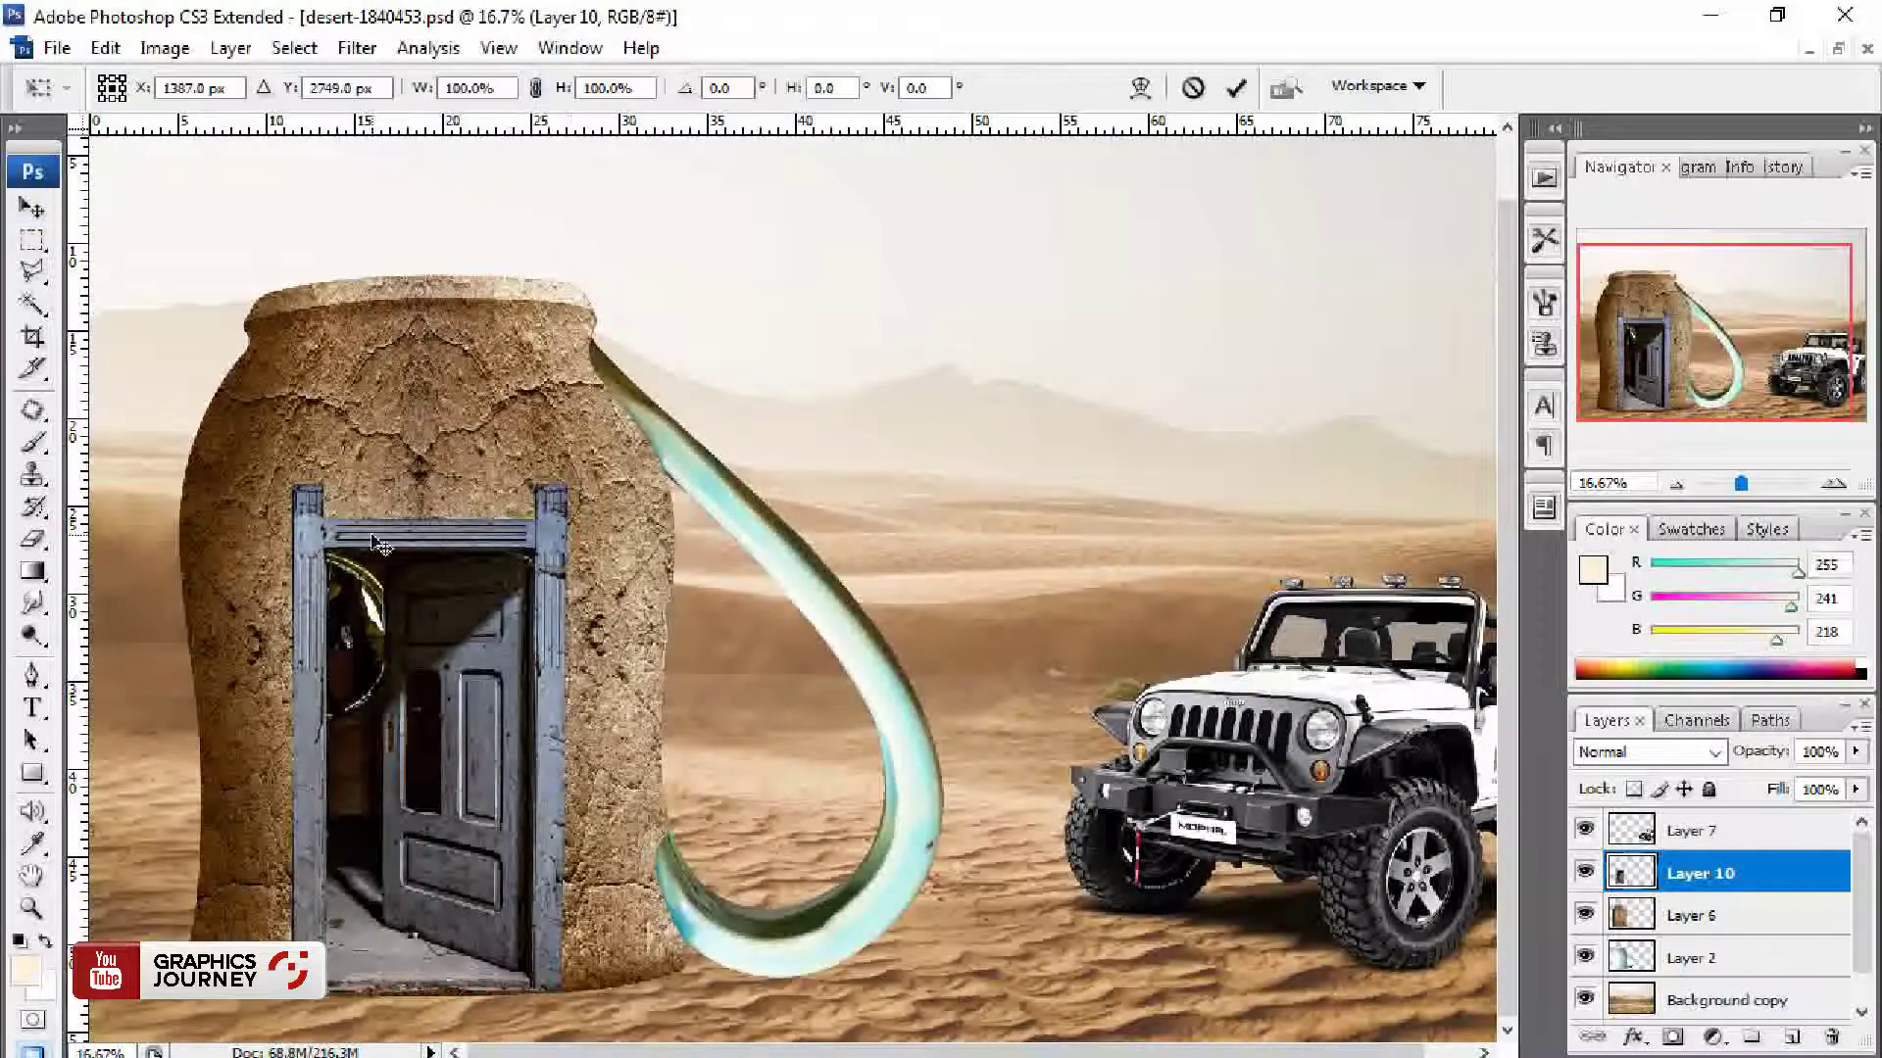
left_click_drag(294, 483, 285, 465)
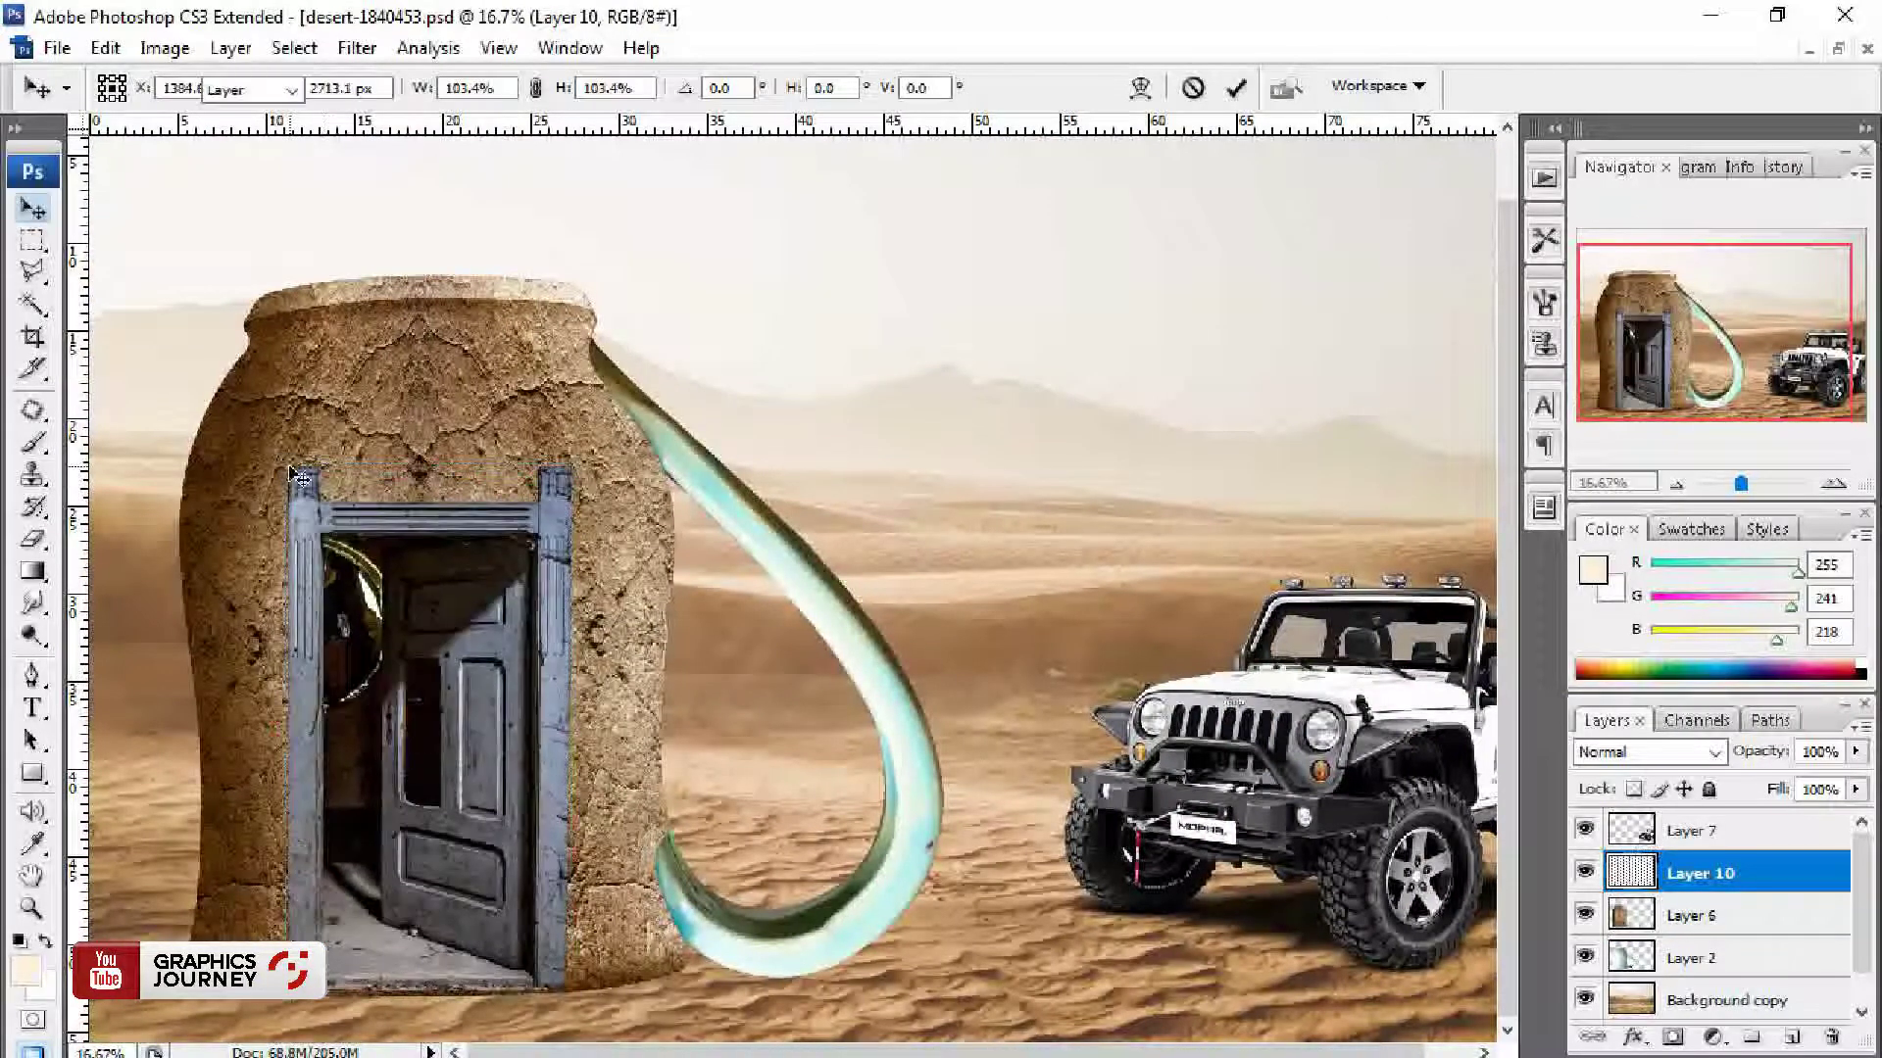
key("Return")
Step: Warp the door's bottom edge down to follow the mug's curve, then bring up Color Balance
left_click_drag(325, 926, 147, 858)
key("ctrl+t")
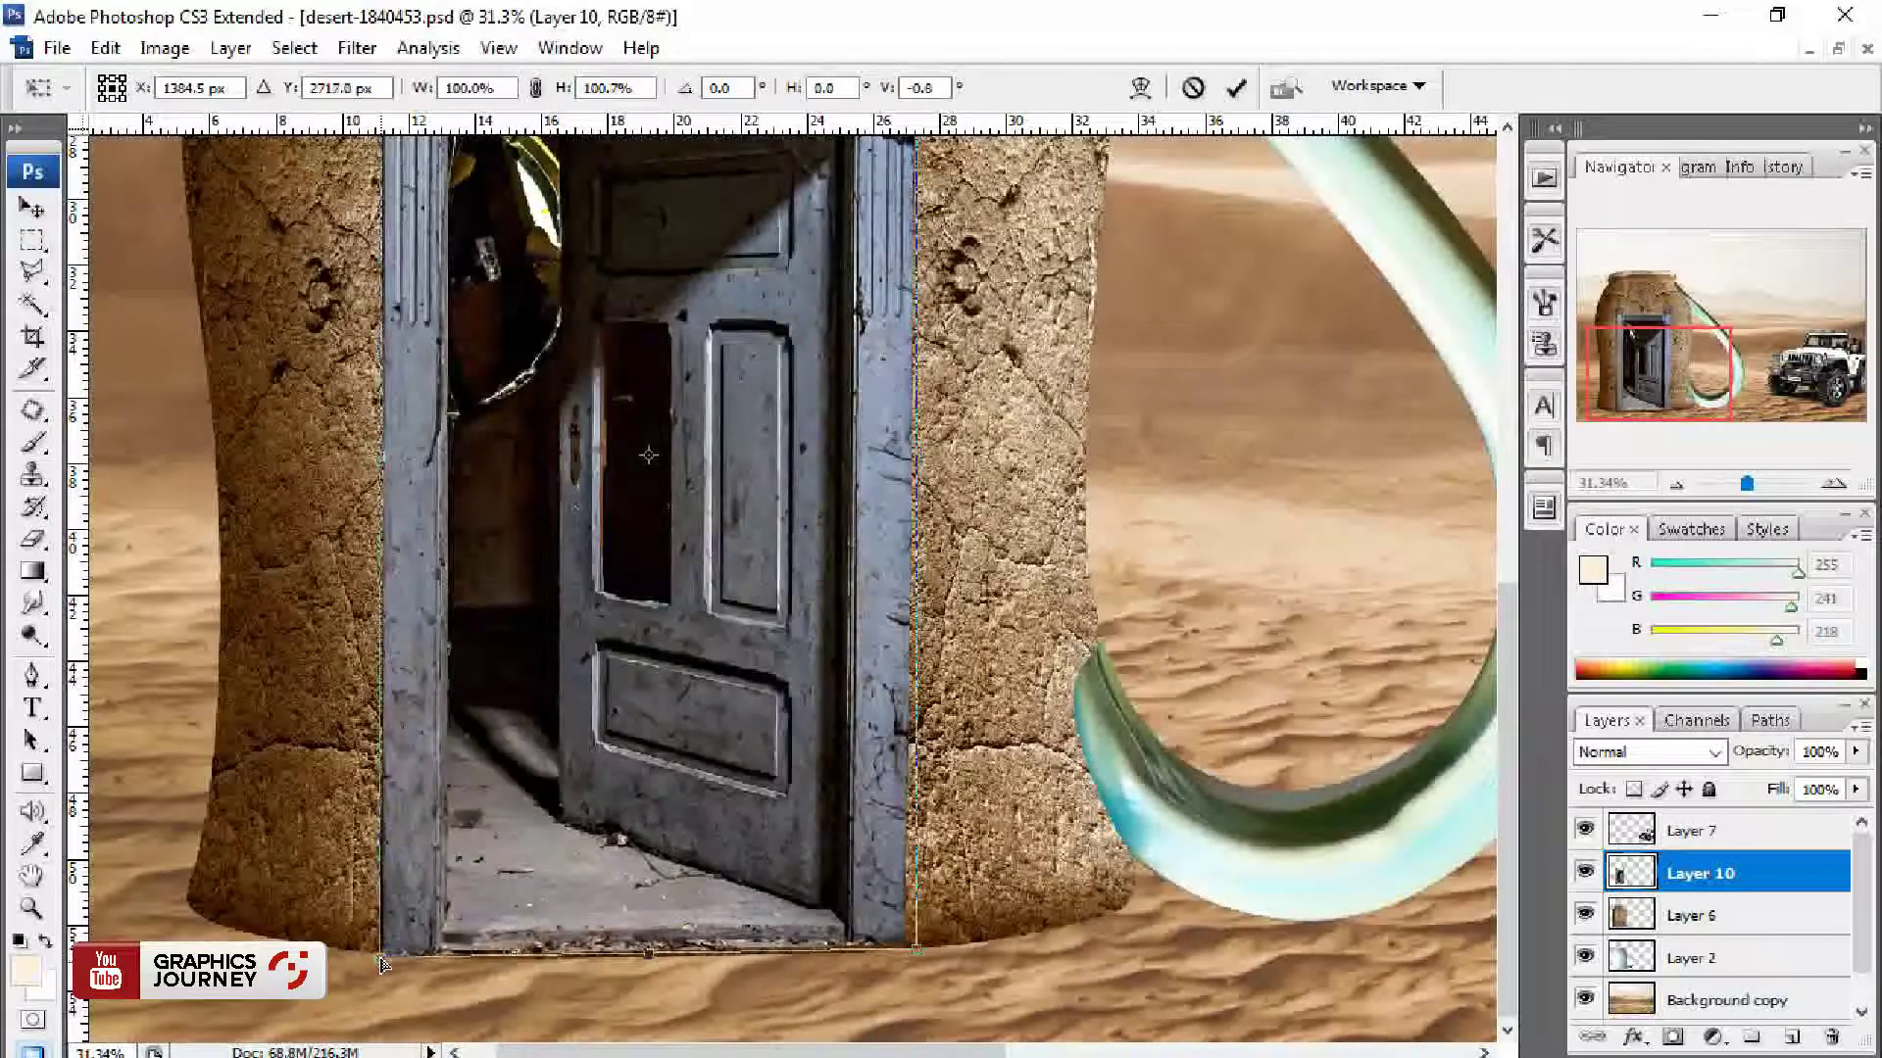
left_click(1139, 90)
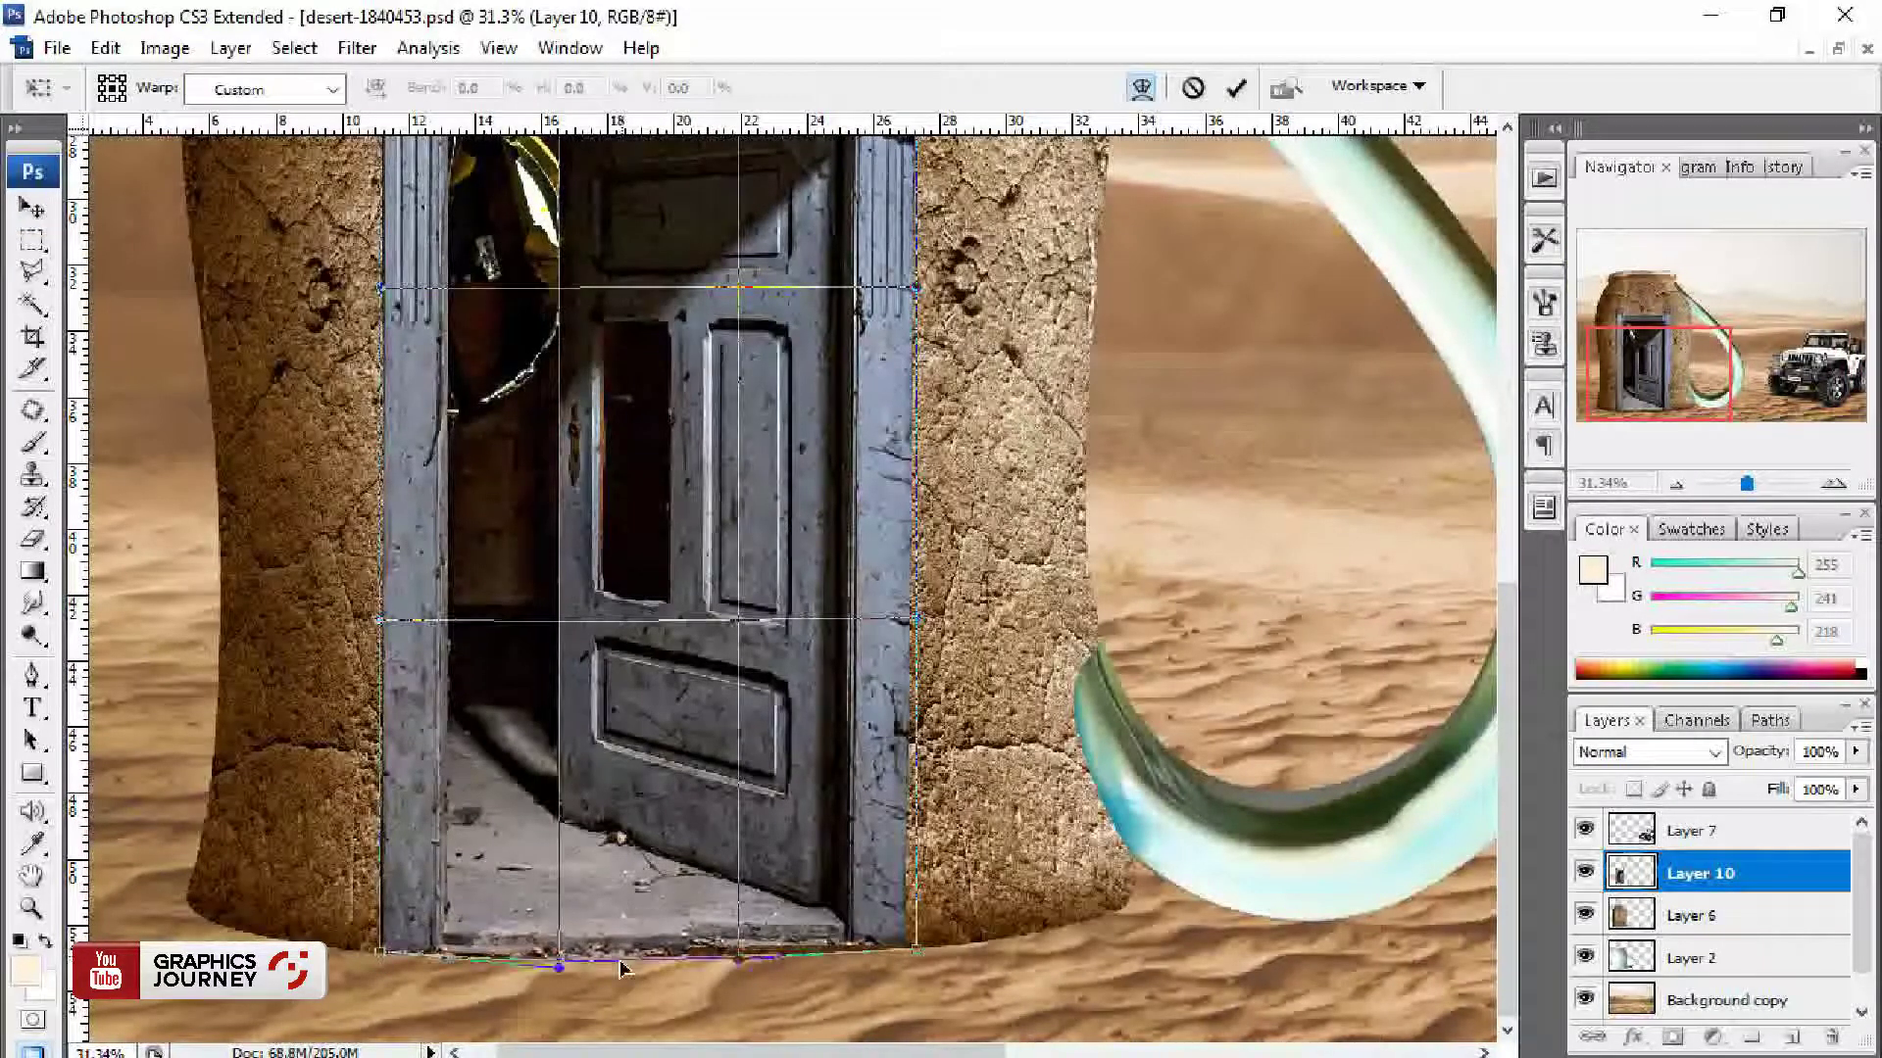
left_click_drag(621, 956, 630, 968)
key("Return")
key("ctrl+0")
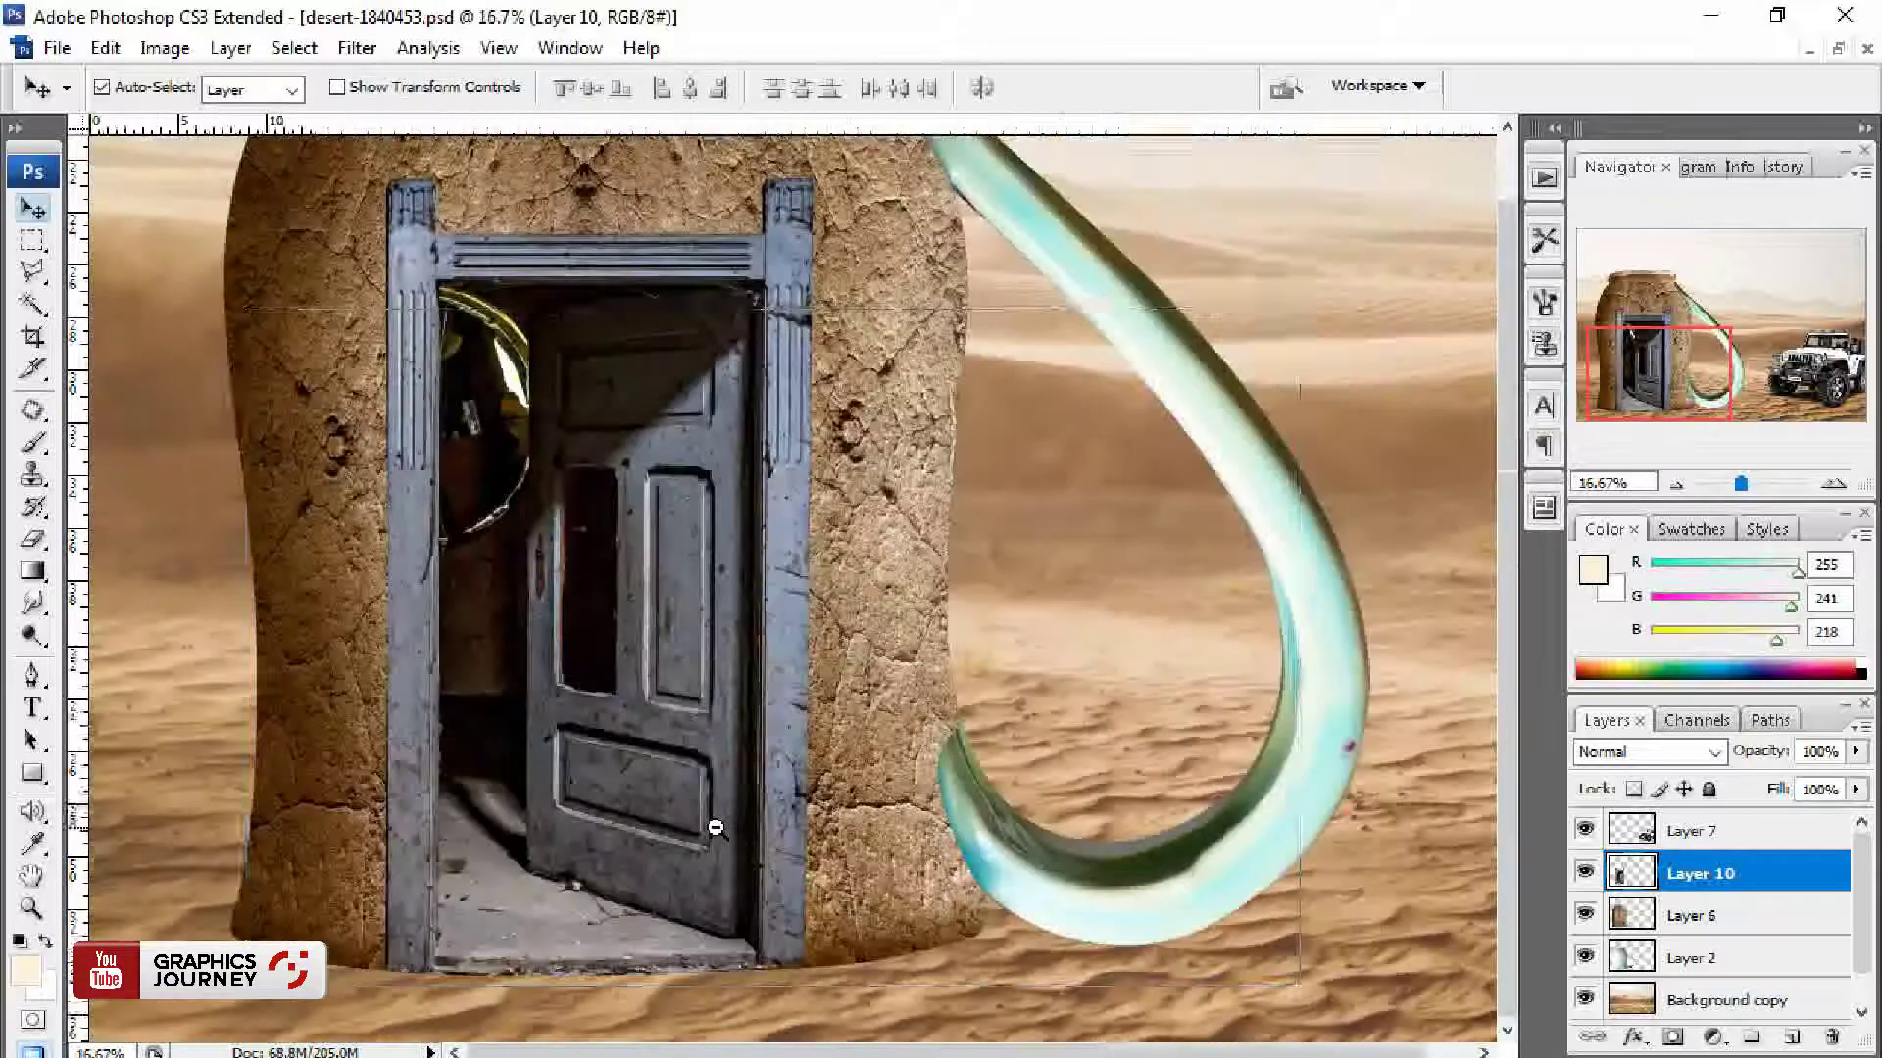
key("ctrl+b")
Step: Apply a first colour balance shift to the door toward red and yellow
left_click_drag(1341, 268, 1382, 271)
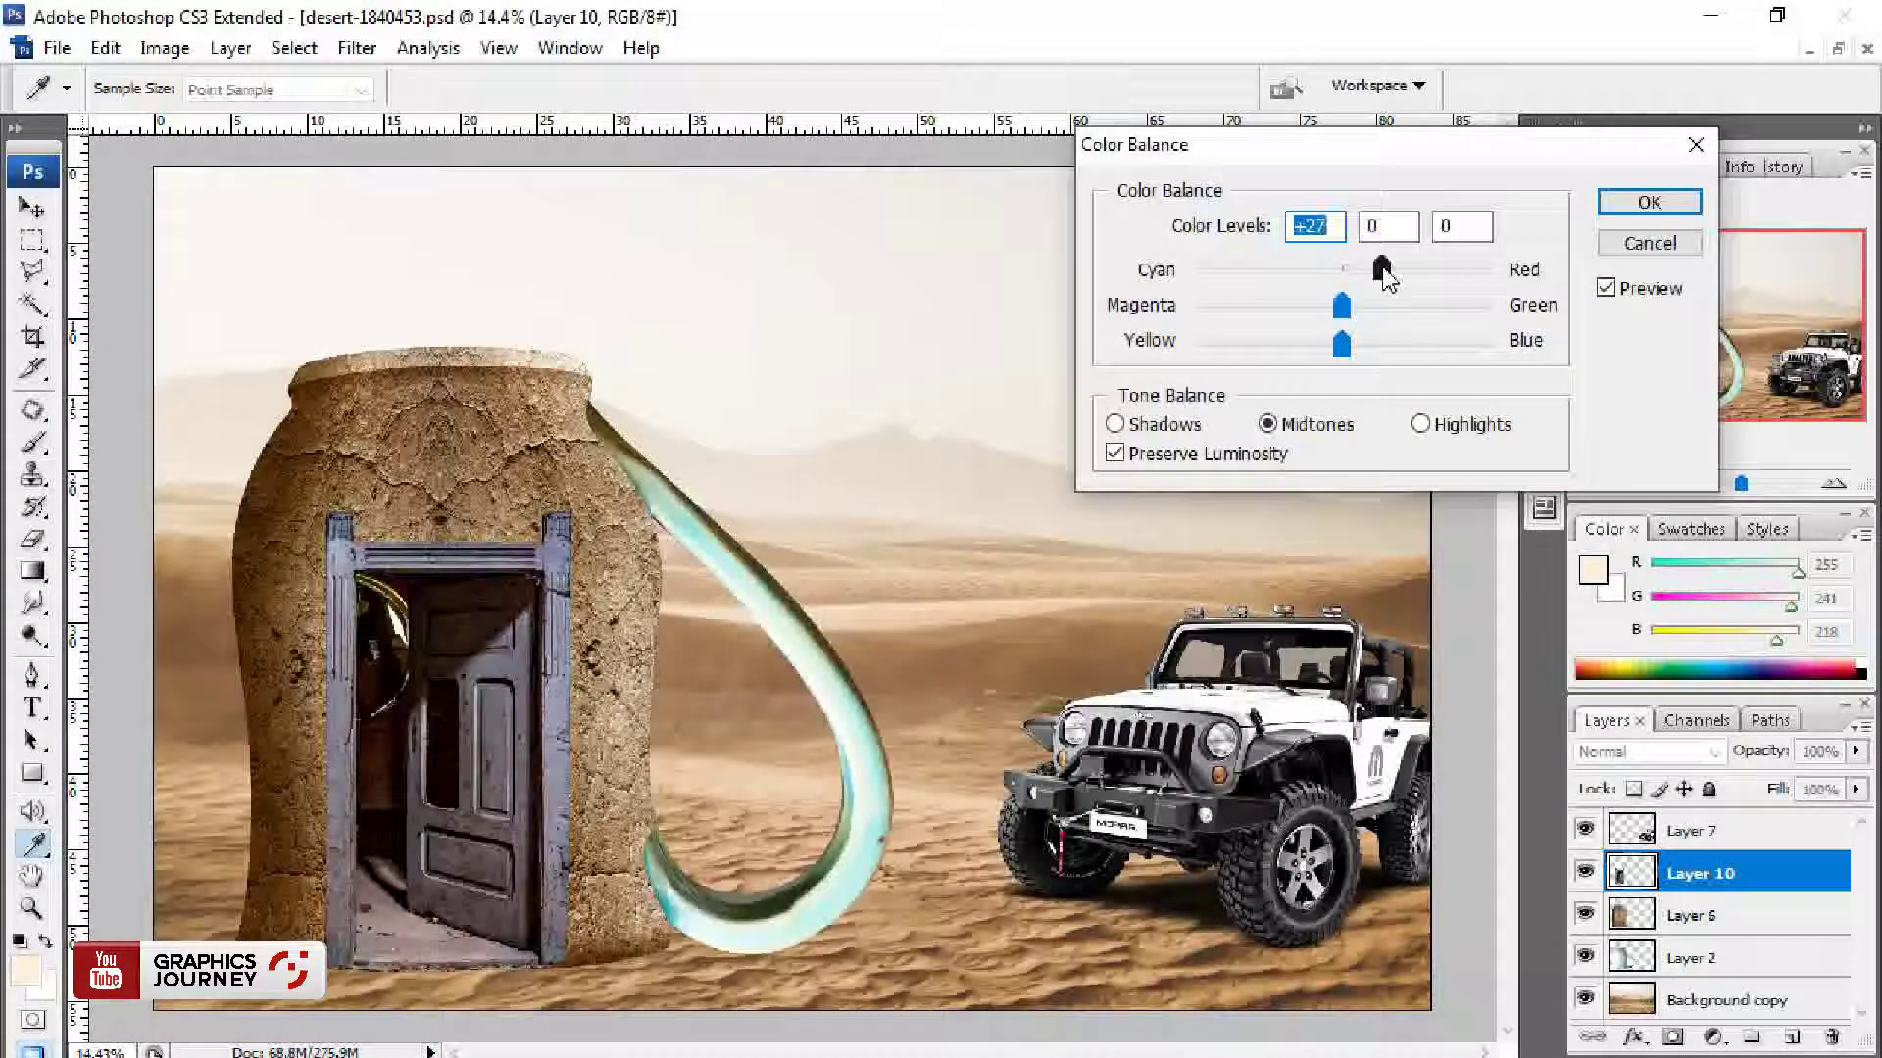
left_click_drag(1338, 345, 1295, 349)
key("Return")
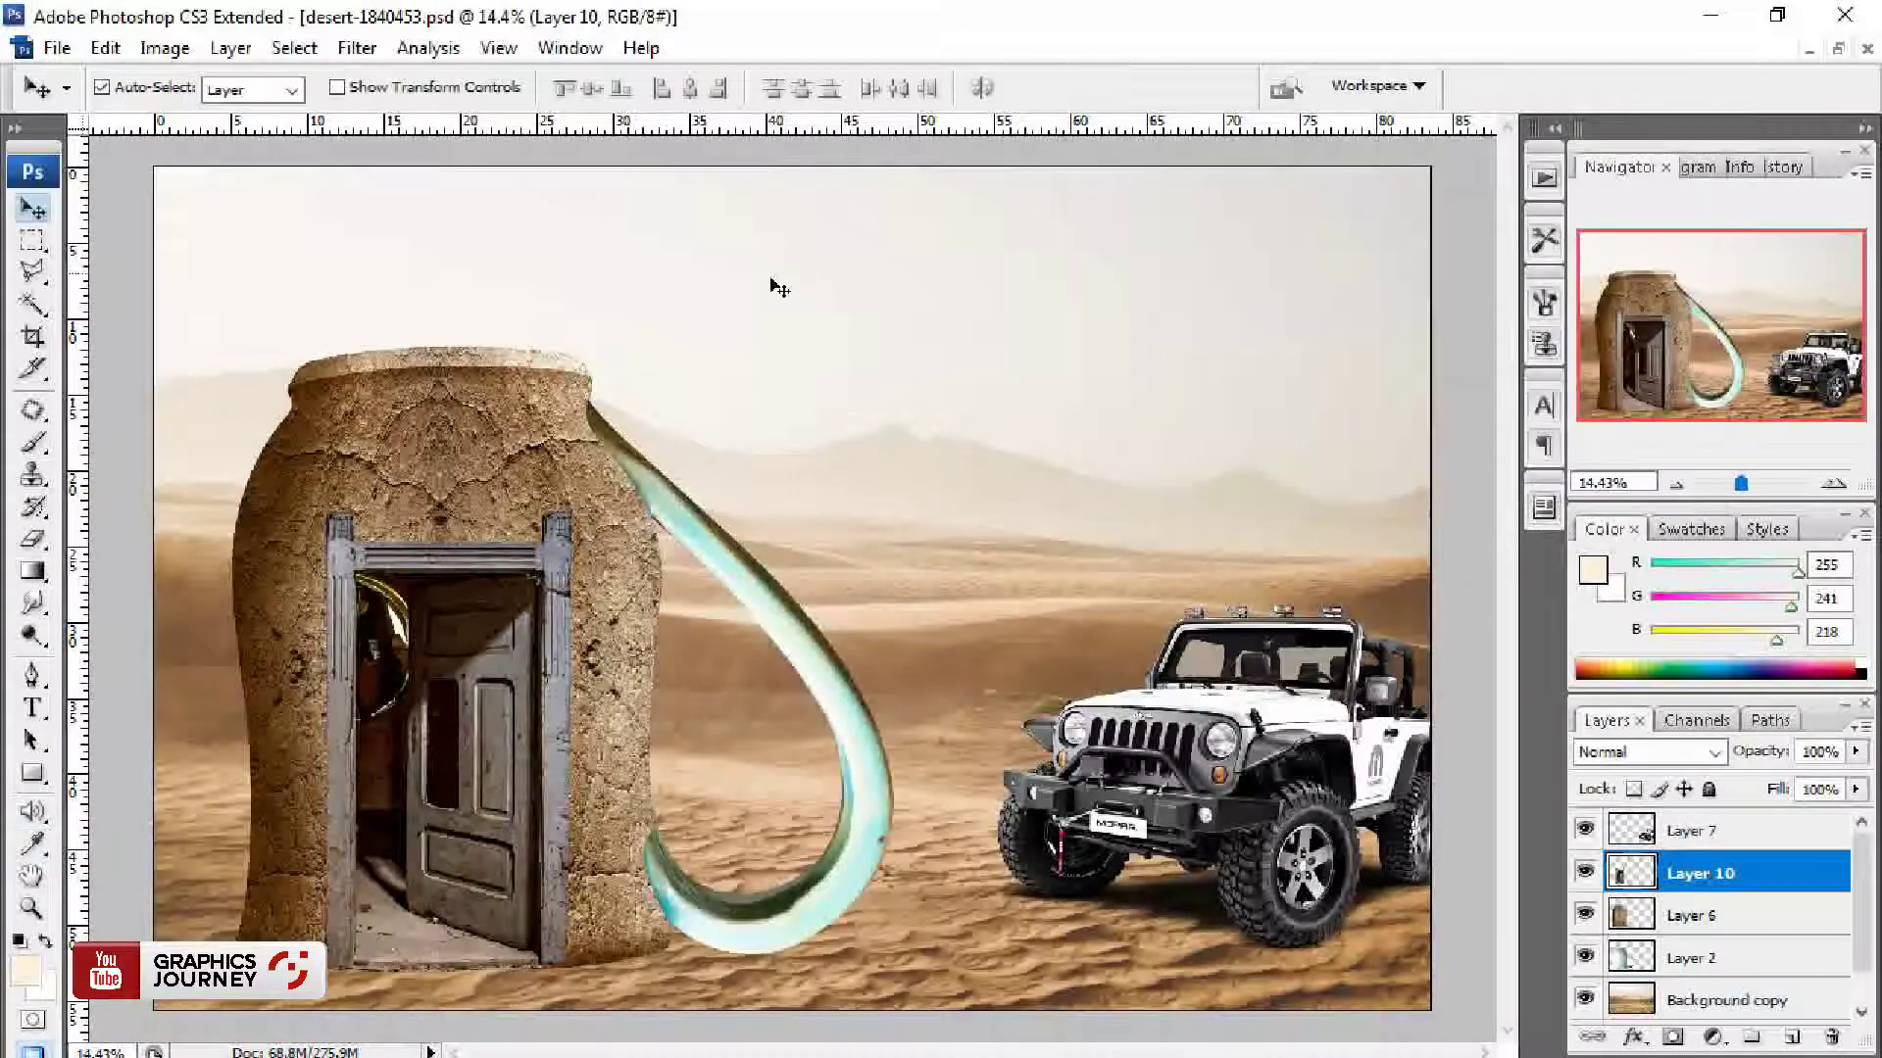
Step: Re-tint the door with Cyan–Red -42 and Yellow–Blue +31, then fit the scene on screen
key("ctrl+b")
left_click_drag(1341, 344, 1386, 344)
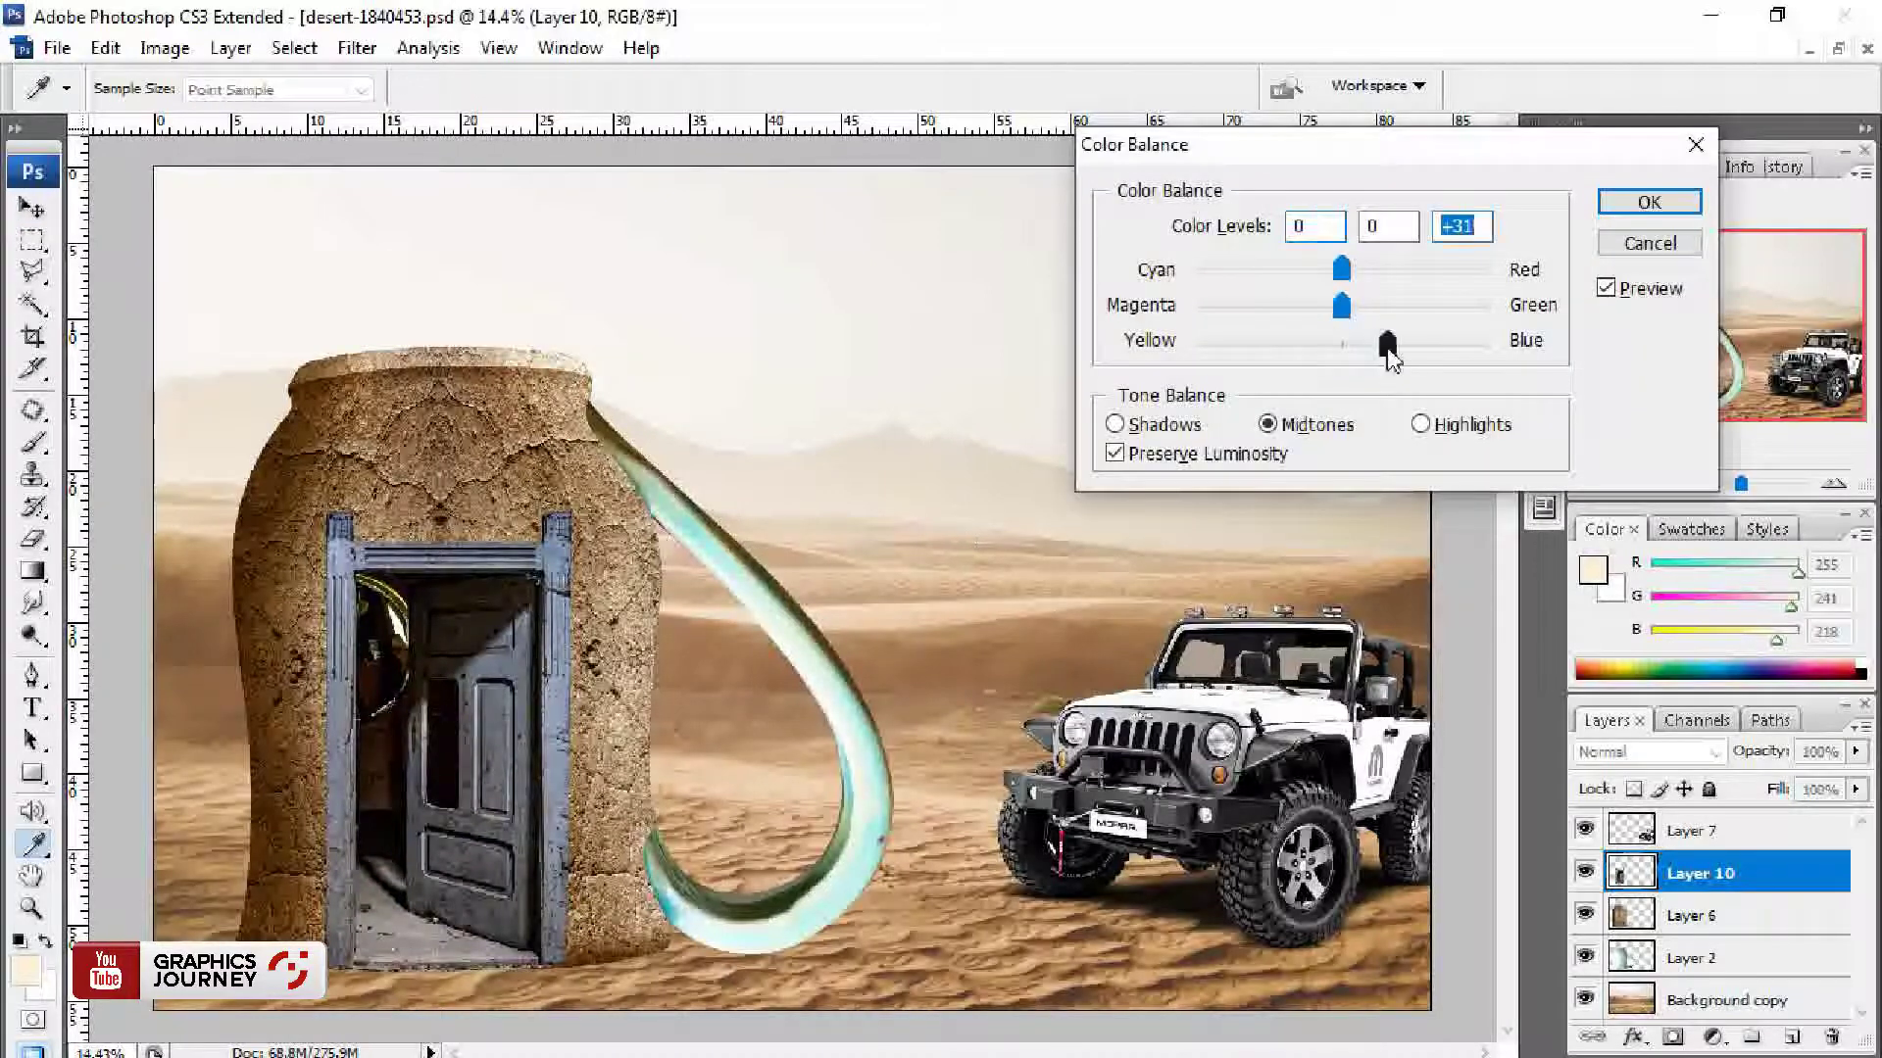
left_click_drag(1341, 268, 1280, 266)
left_click(1646, 203)
right_click(664, 658)
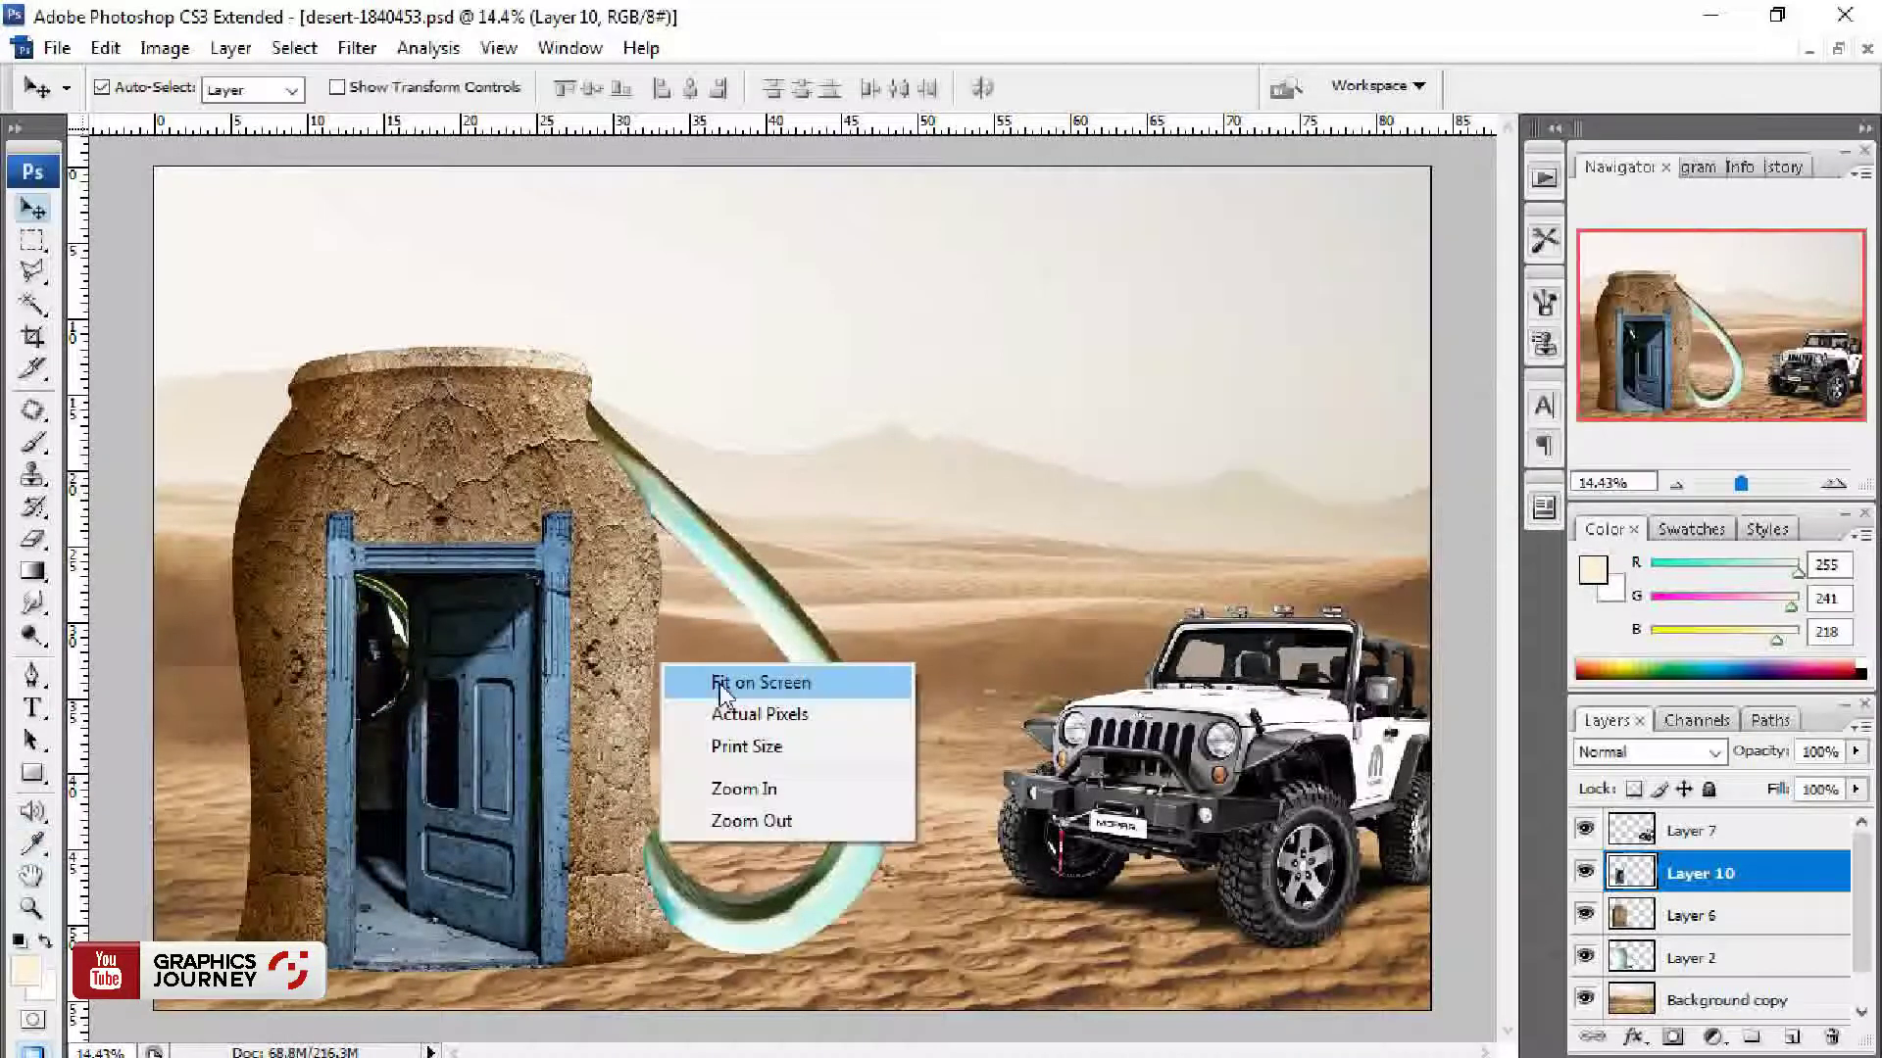
left_click(719, 682)
Step: Paste the path-1577192 grassy photo into the scene as Layer 11 and erase its top
key("ctrl+o")
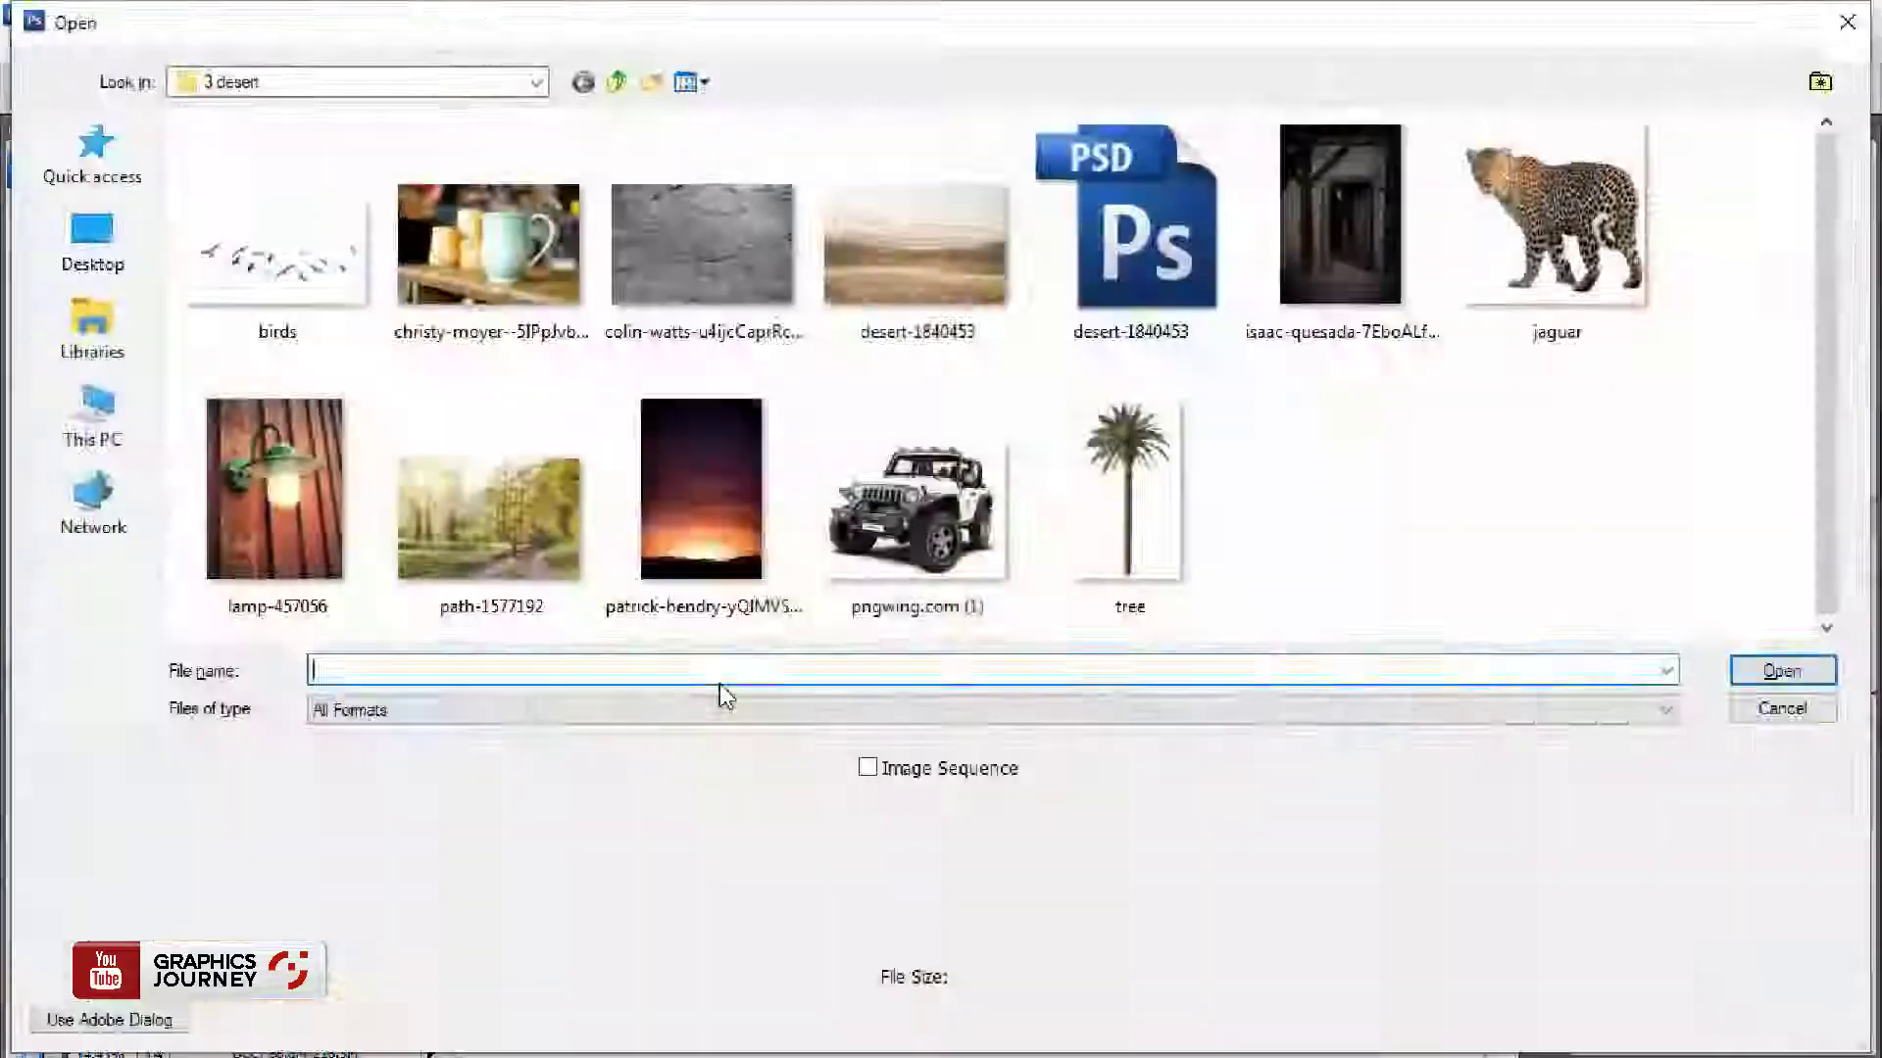
left_click(490, 529)
key("Return")
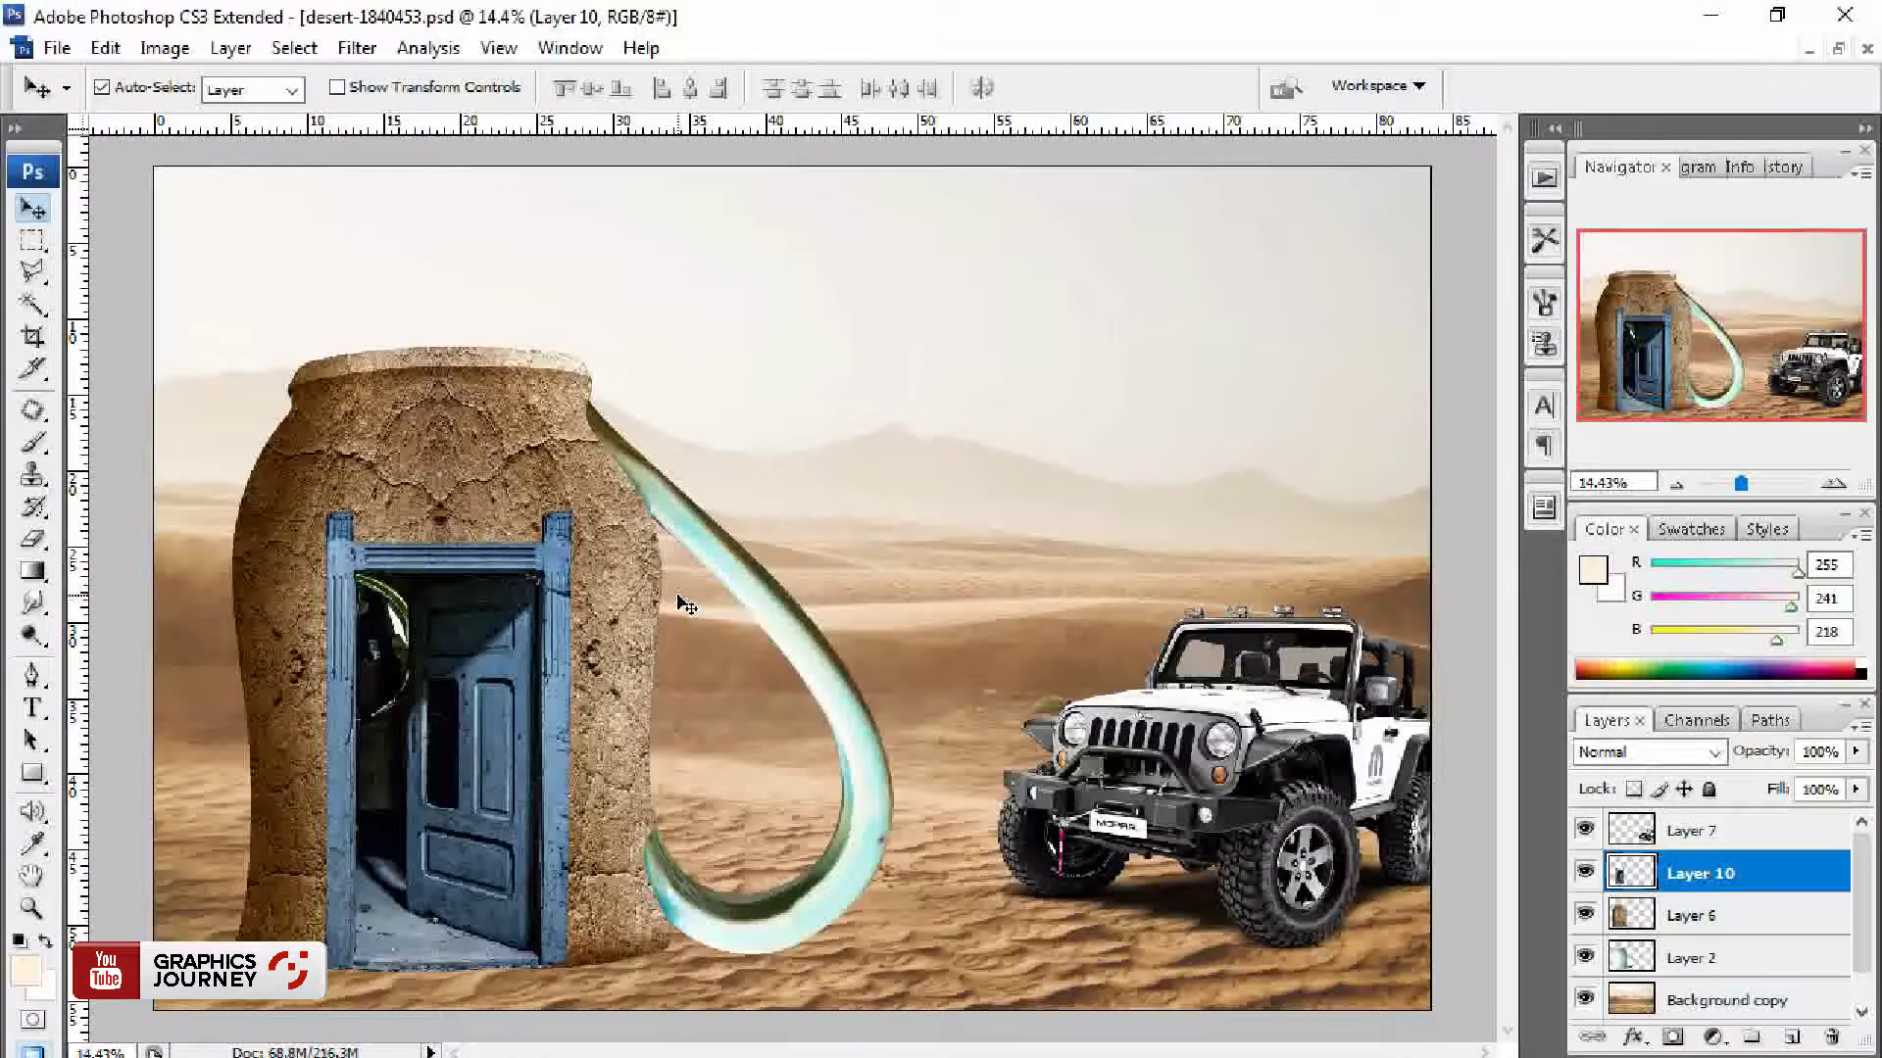
key("ctrl+v")
key("ctrl+minus")
key("e")
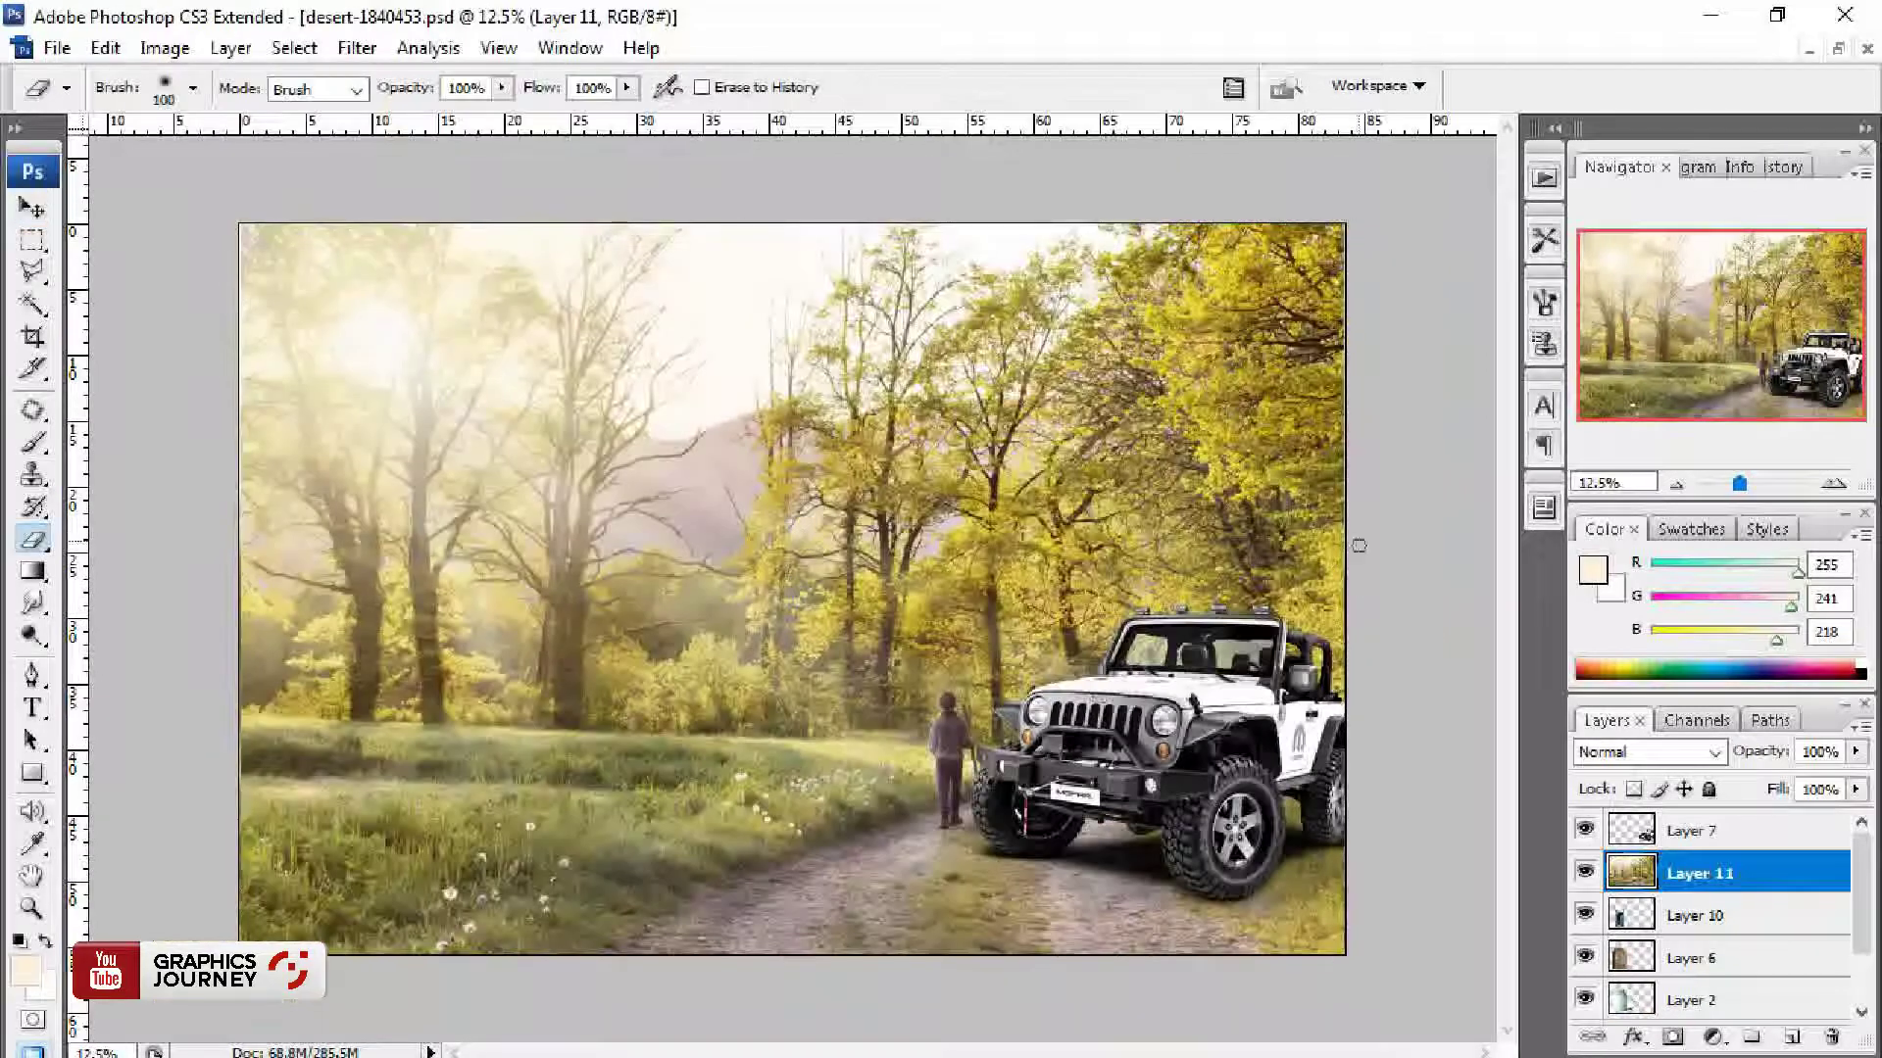
key("bracketright")
key("bracketright")
key("bracketright")
mouse_move(1343, 210)
left_mouse_down()
mouse_move(532, 412)
mouse_move(509, 574)
left_mouse_up()
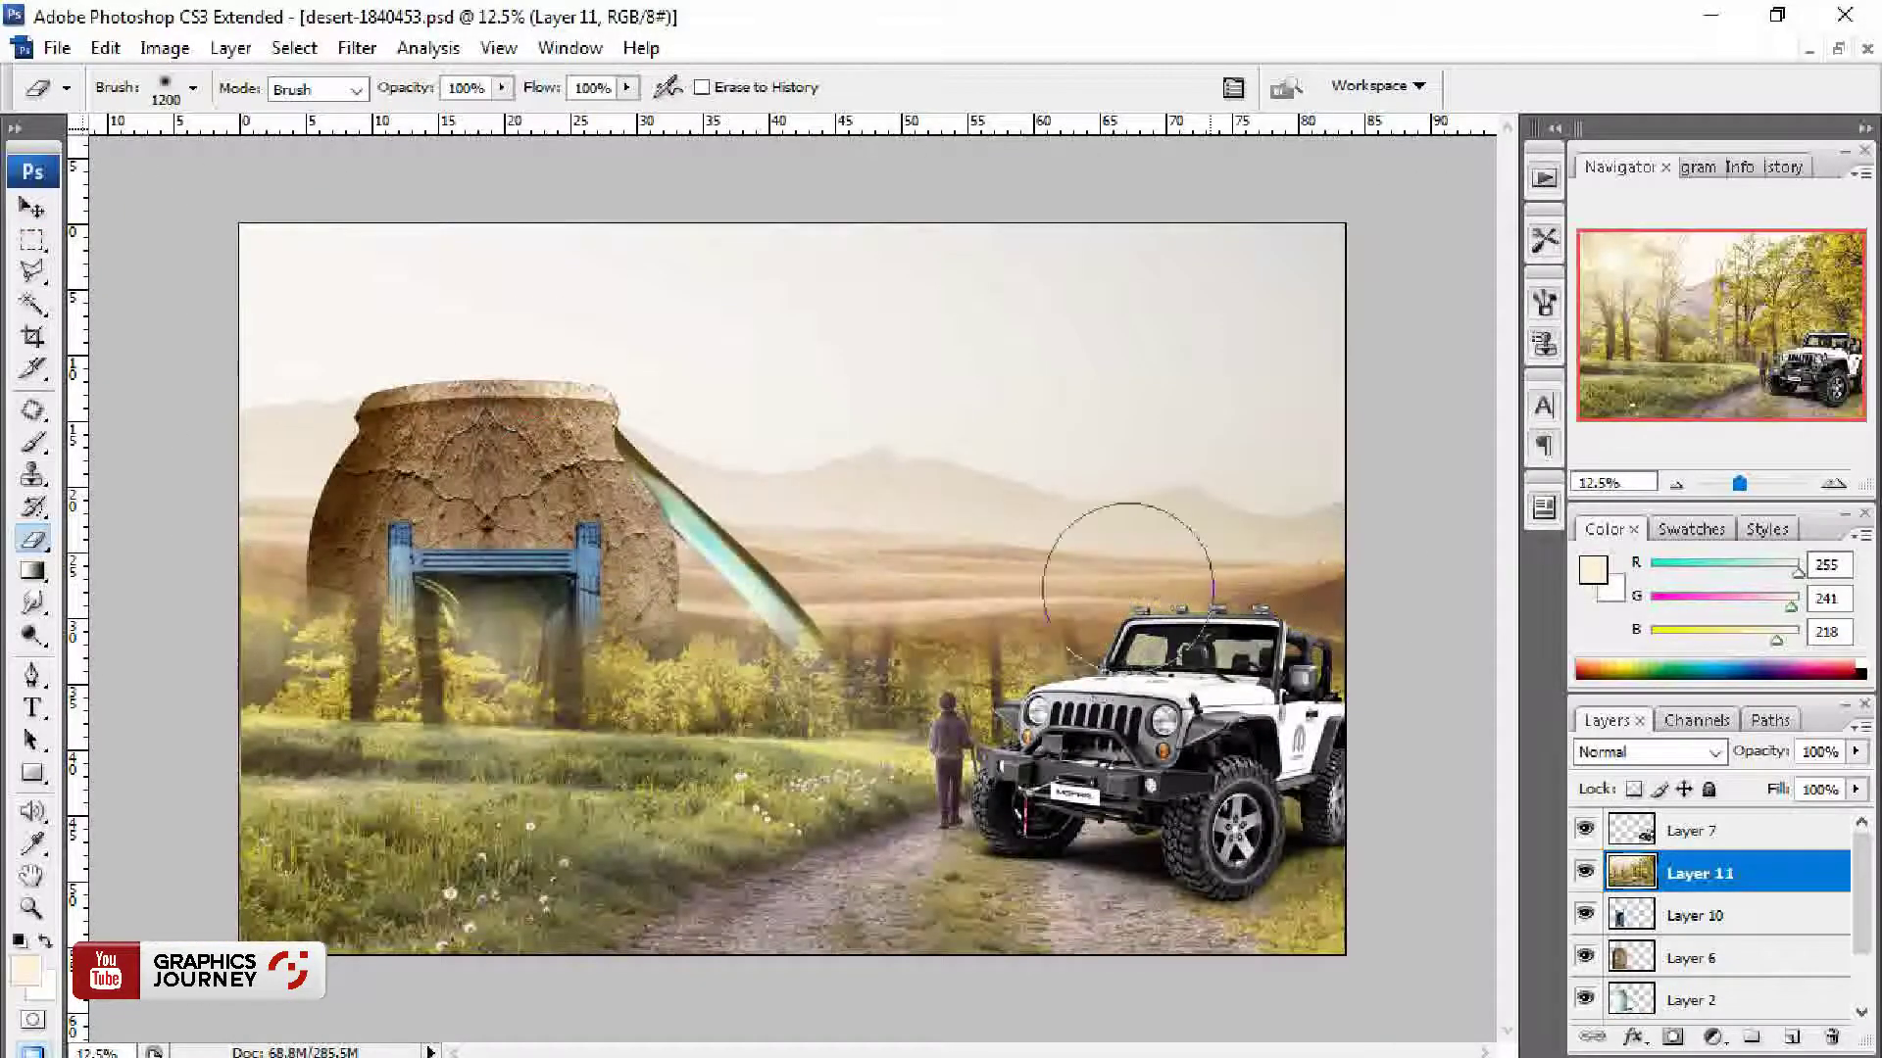
Step: Send the grass layer to the back, squash it to 87.4% height, and erase the child and bushes
key("v")
key("ctrl+bracketleft")
key("ctrl+bracketleft")
key("ctrl+bracketleft")
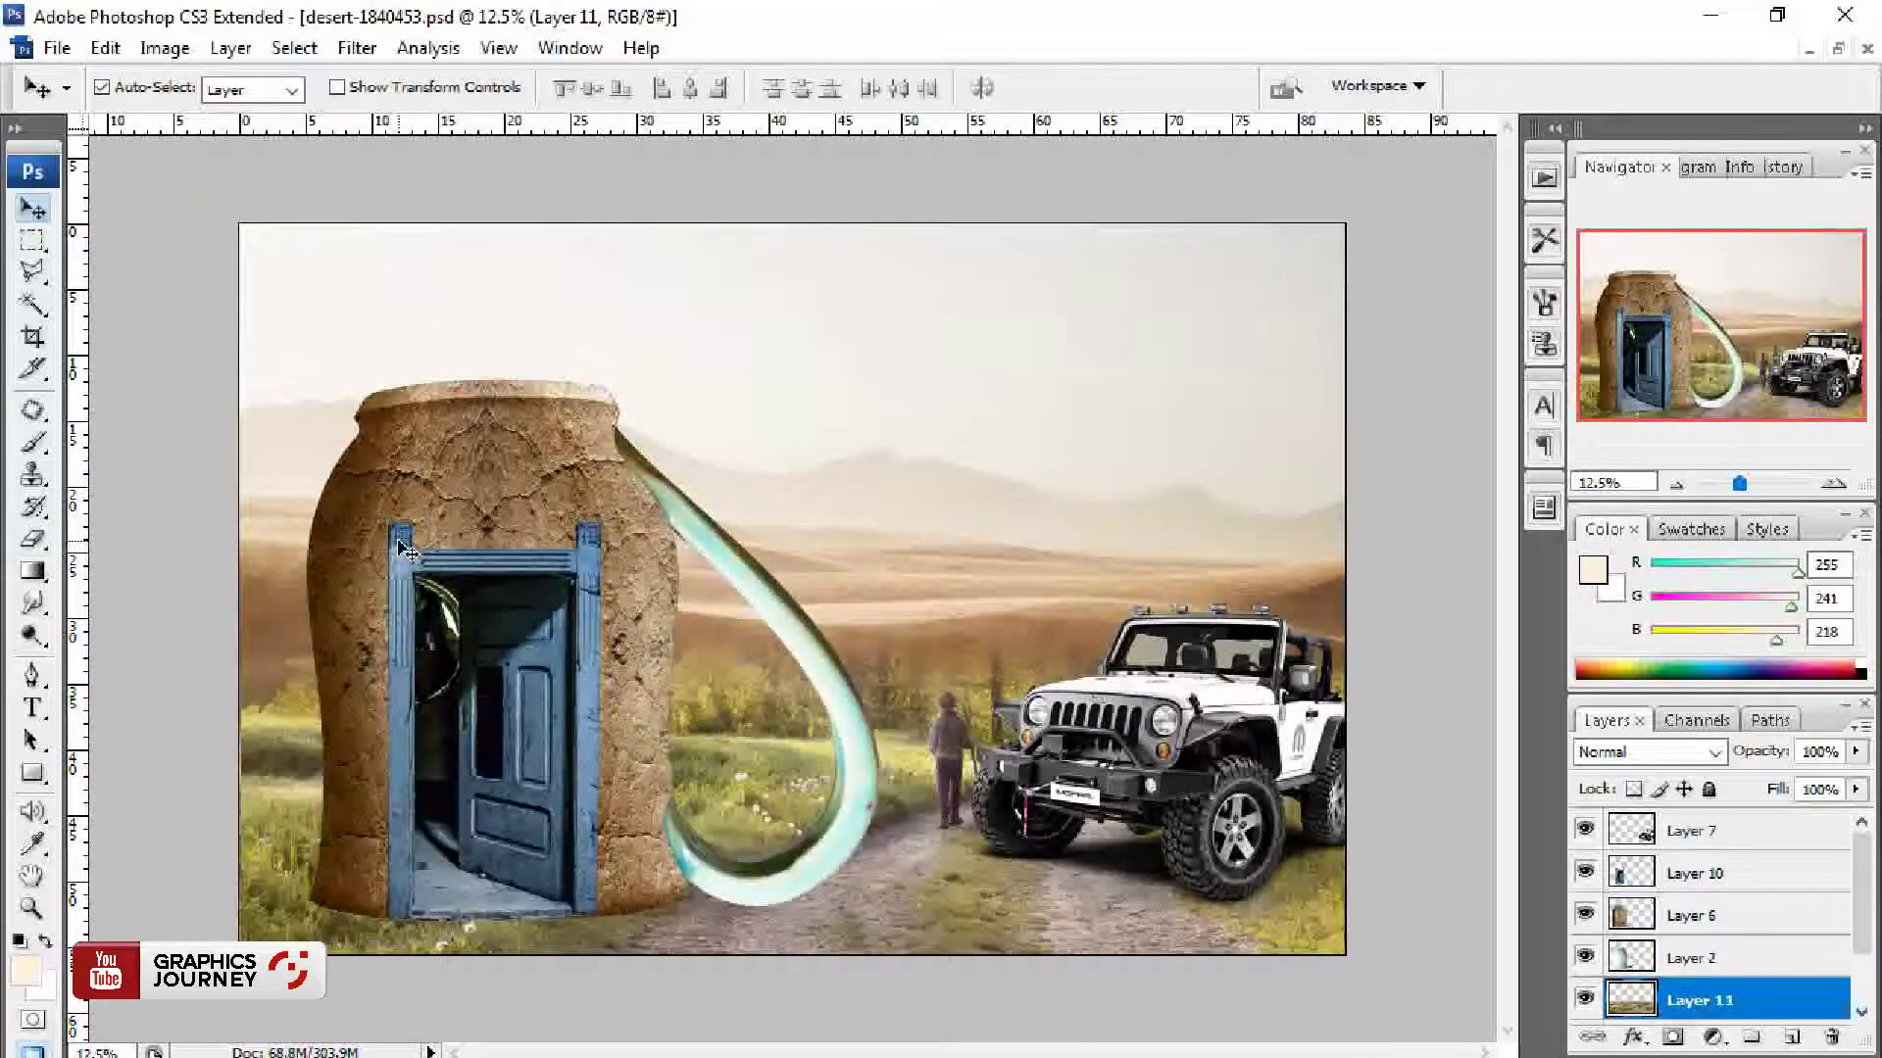
key("ctrl+t")
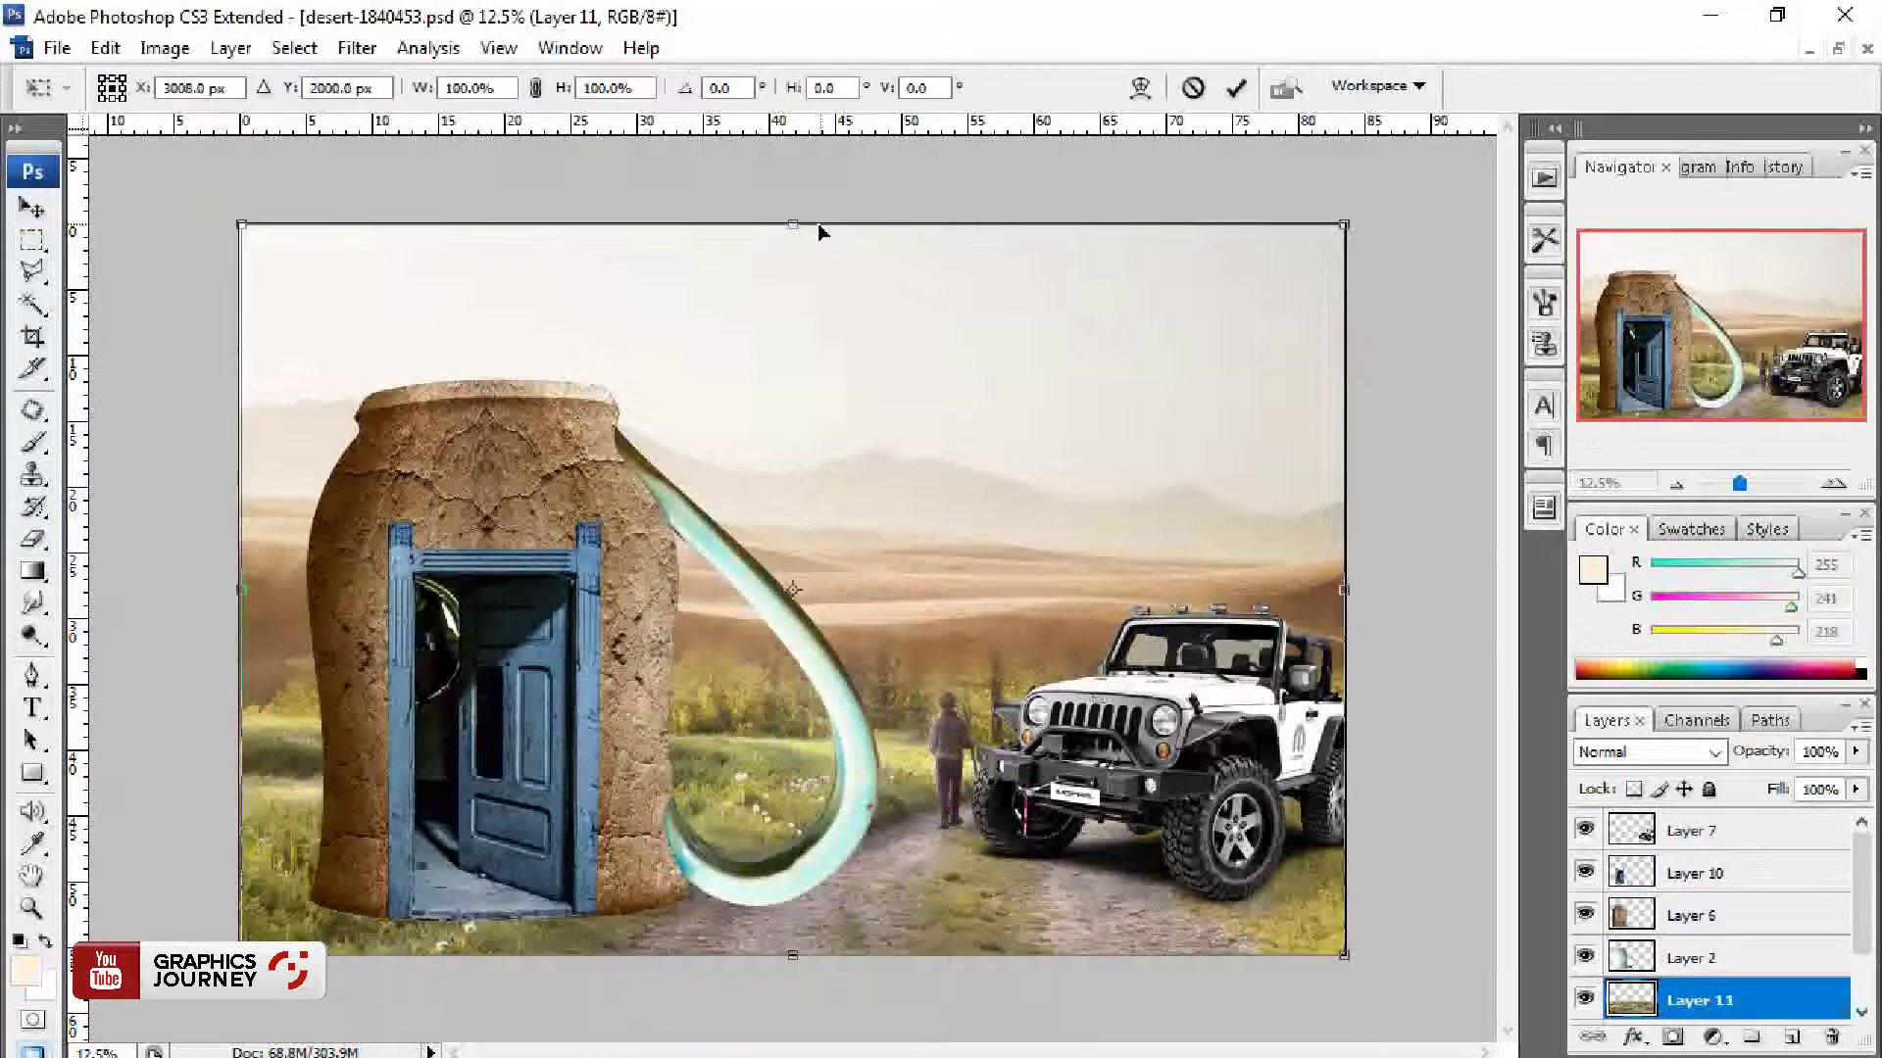
left_click_drag(819, 228, 819, 319)
key("Return")
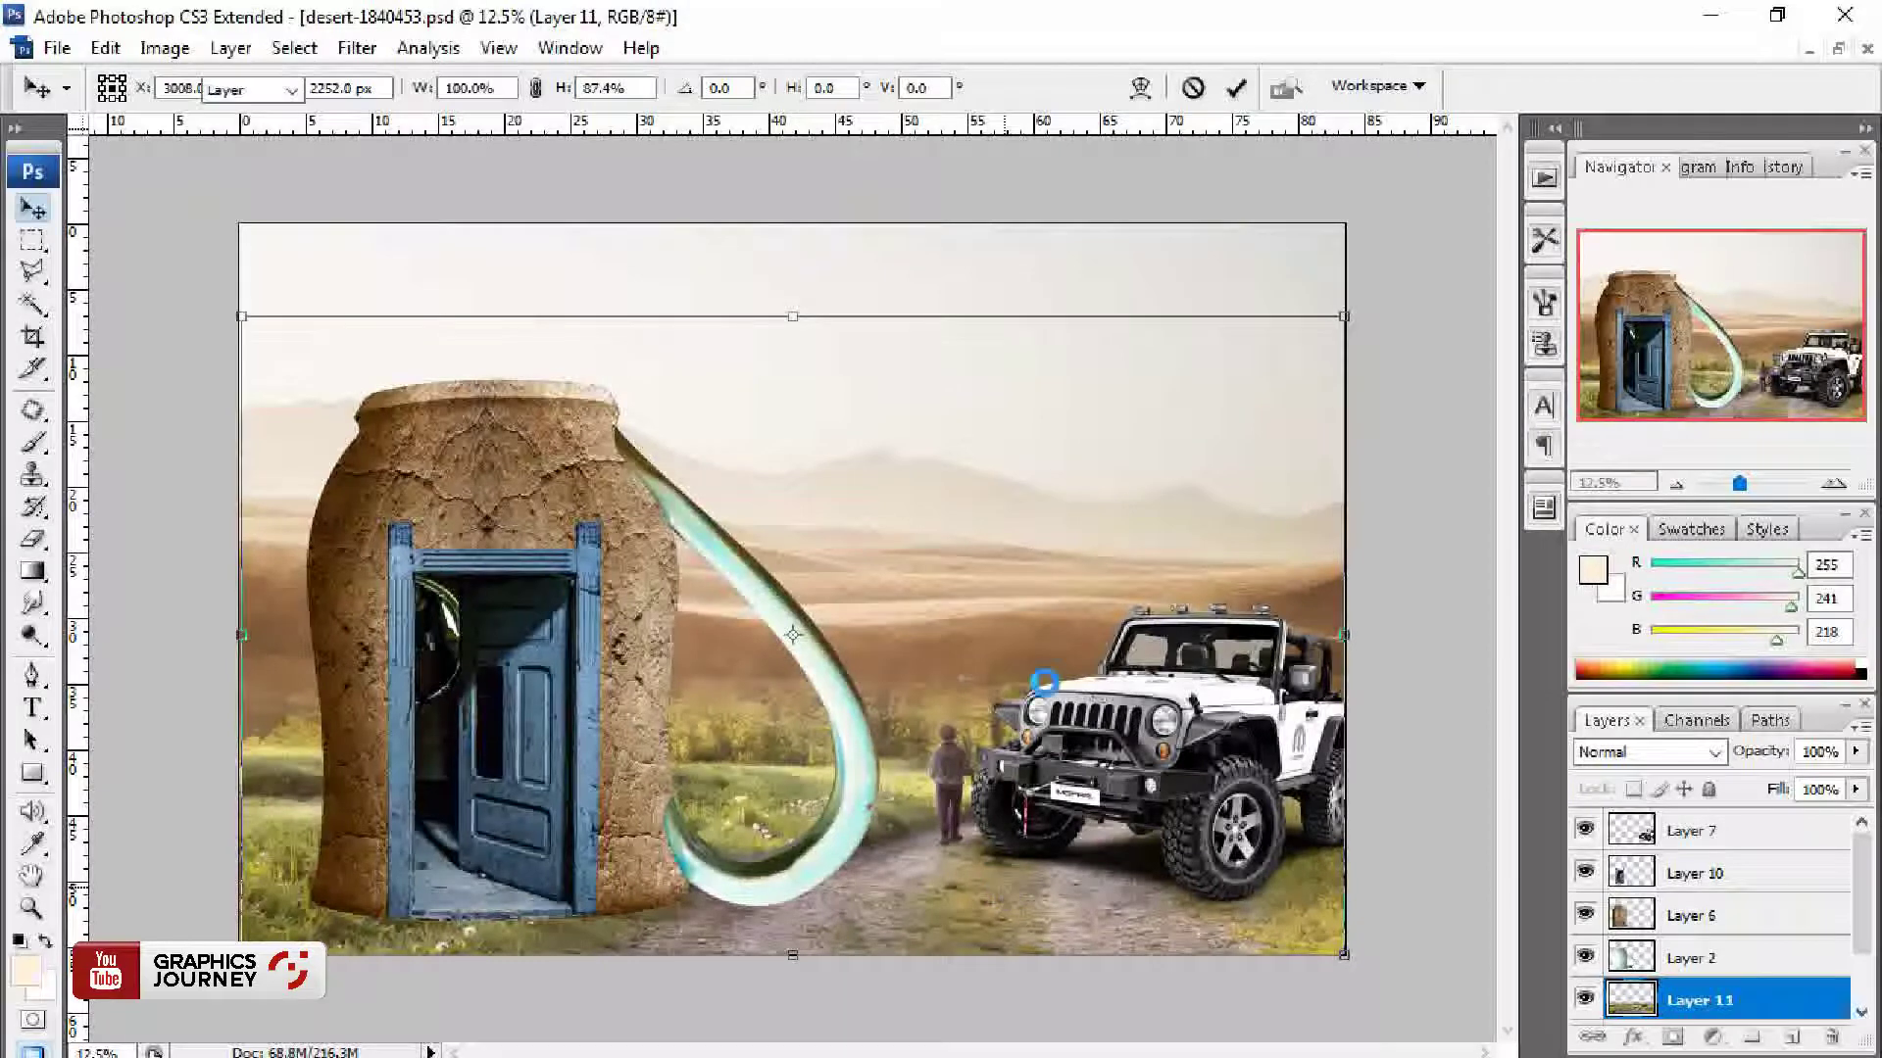
key("e")
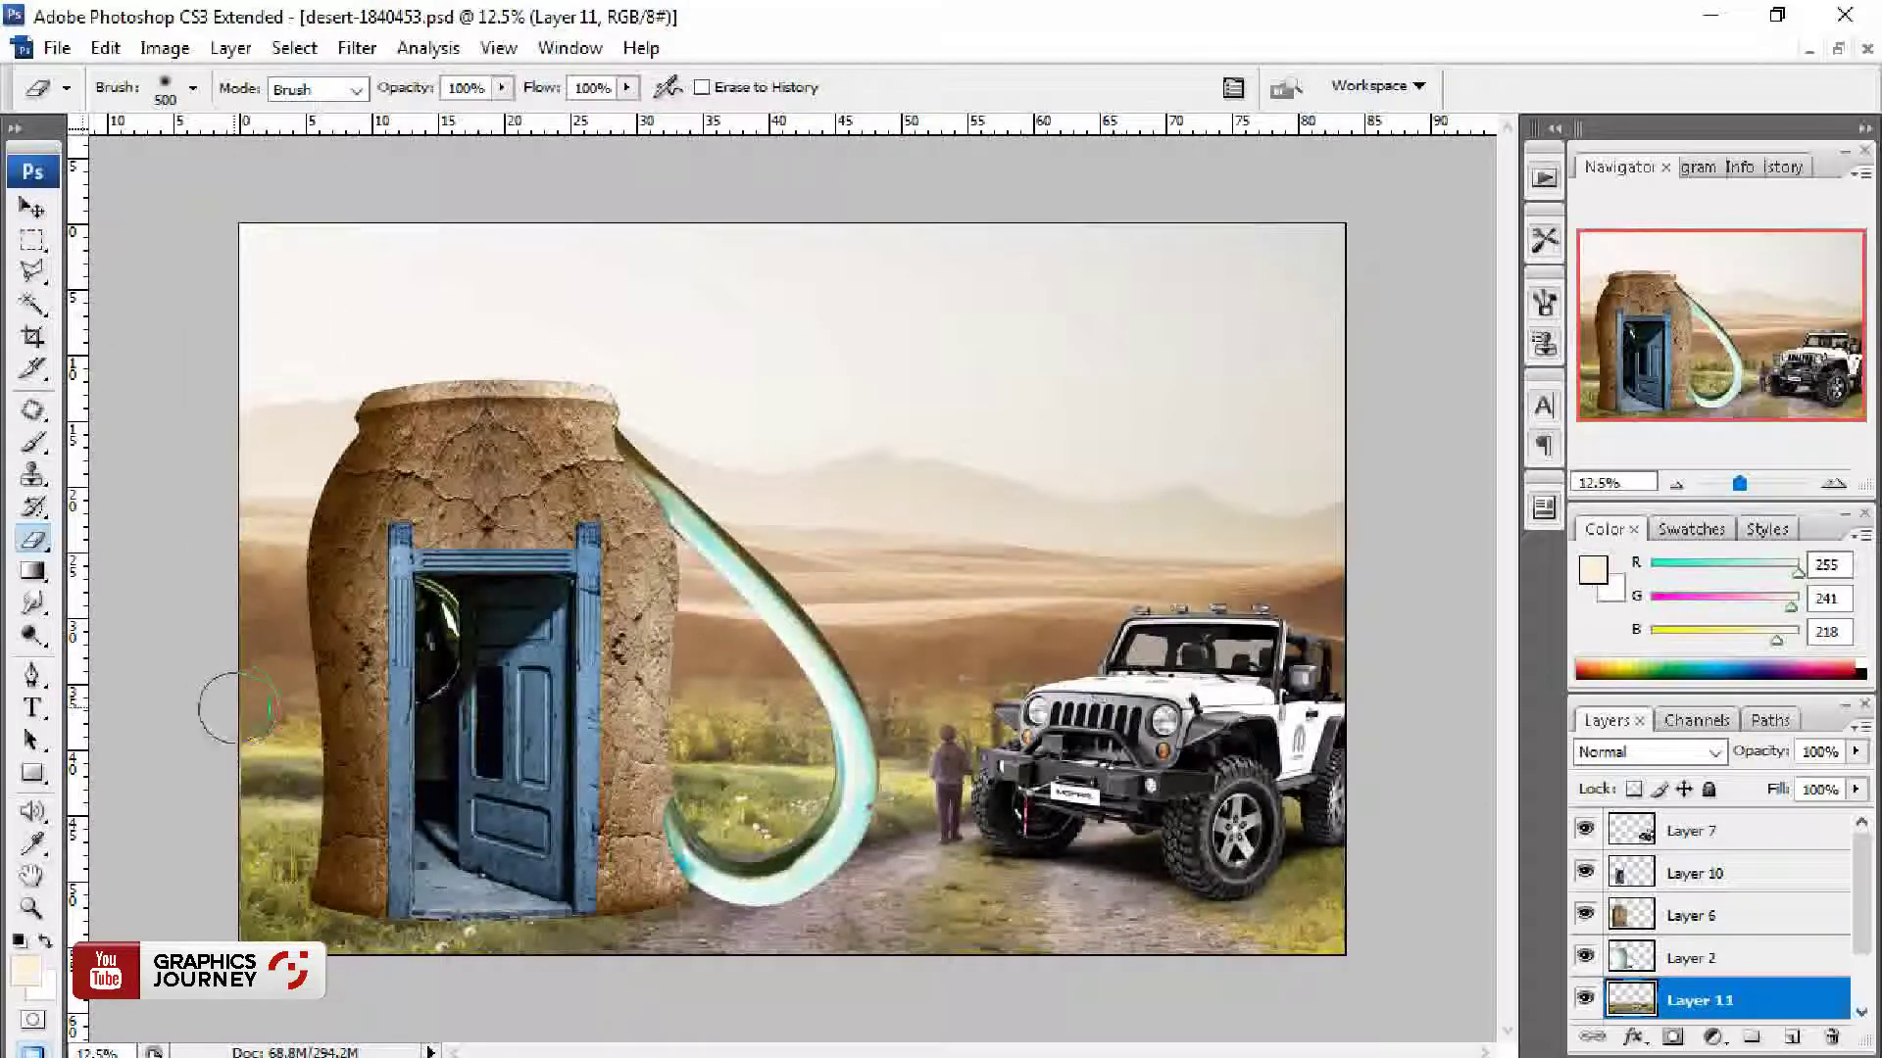
left_click_drag(571, 718, 1484, 737)
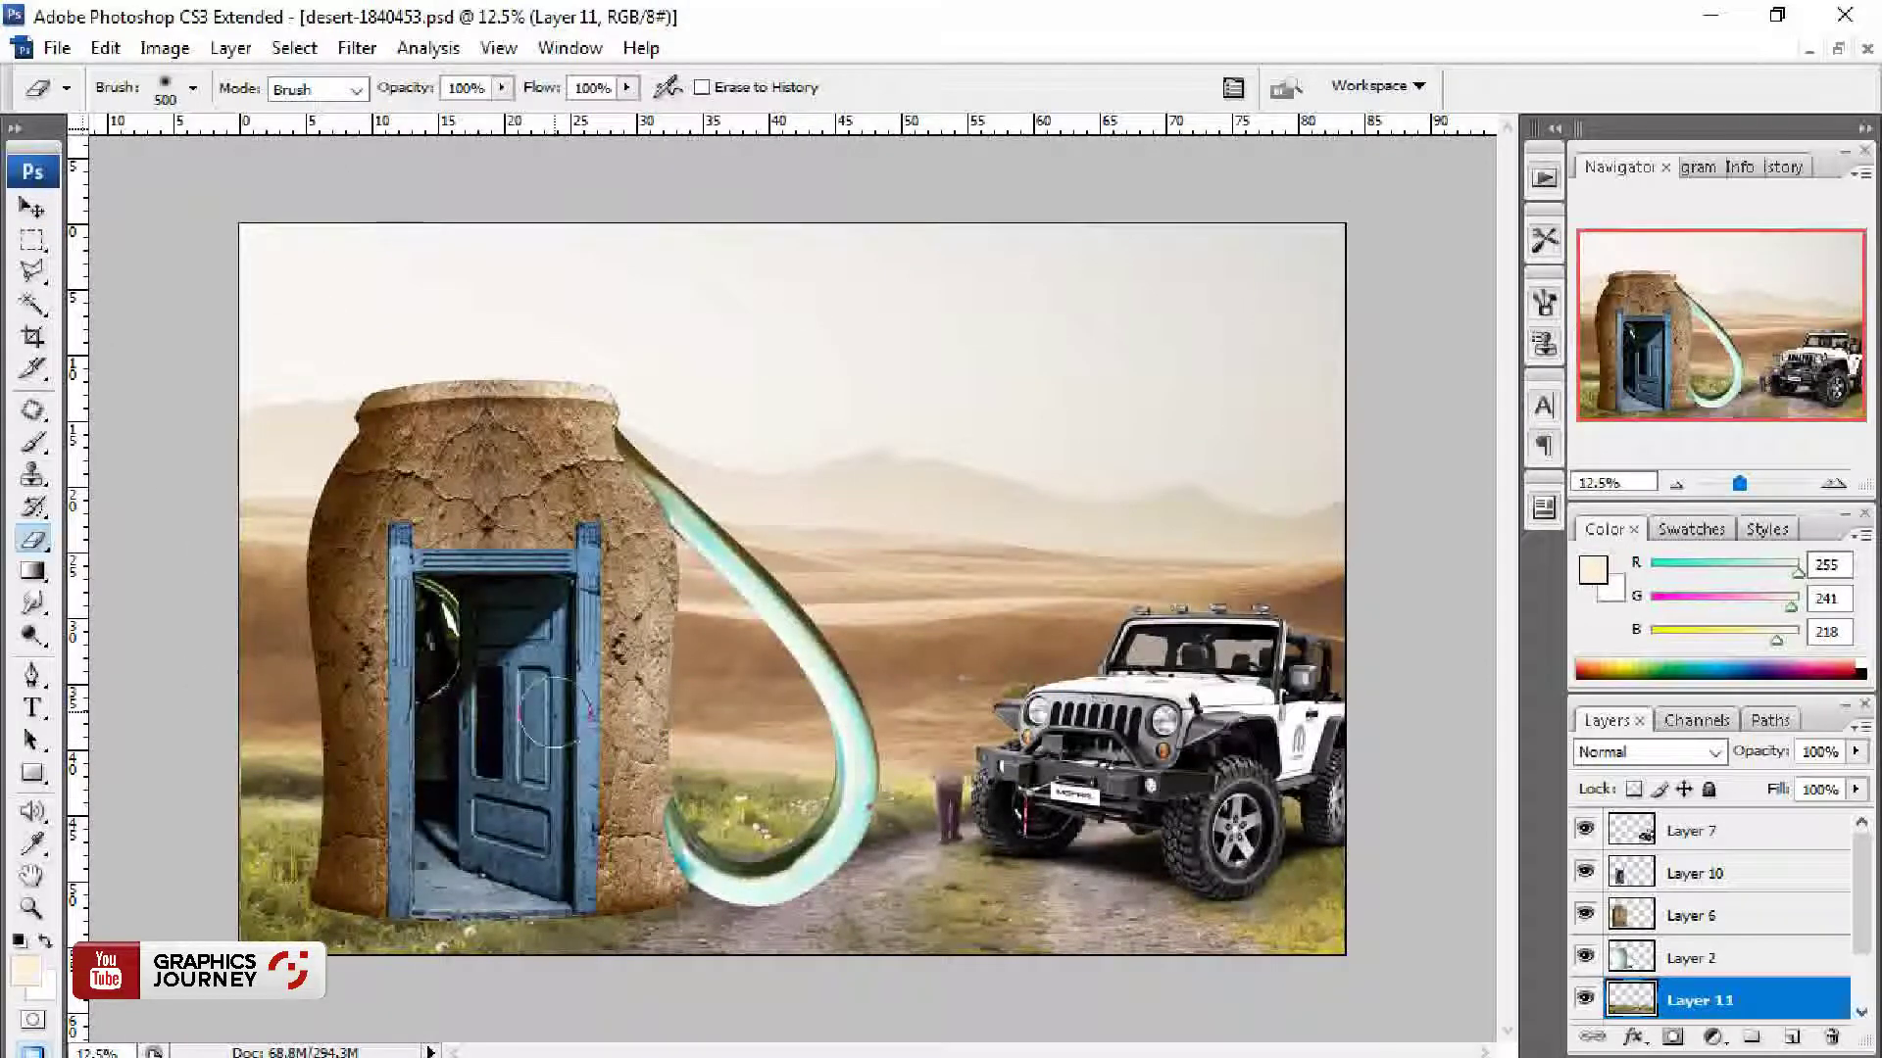
key("ctrl+b")
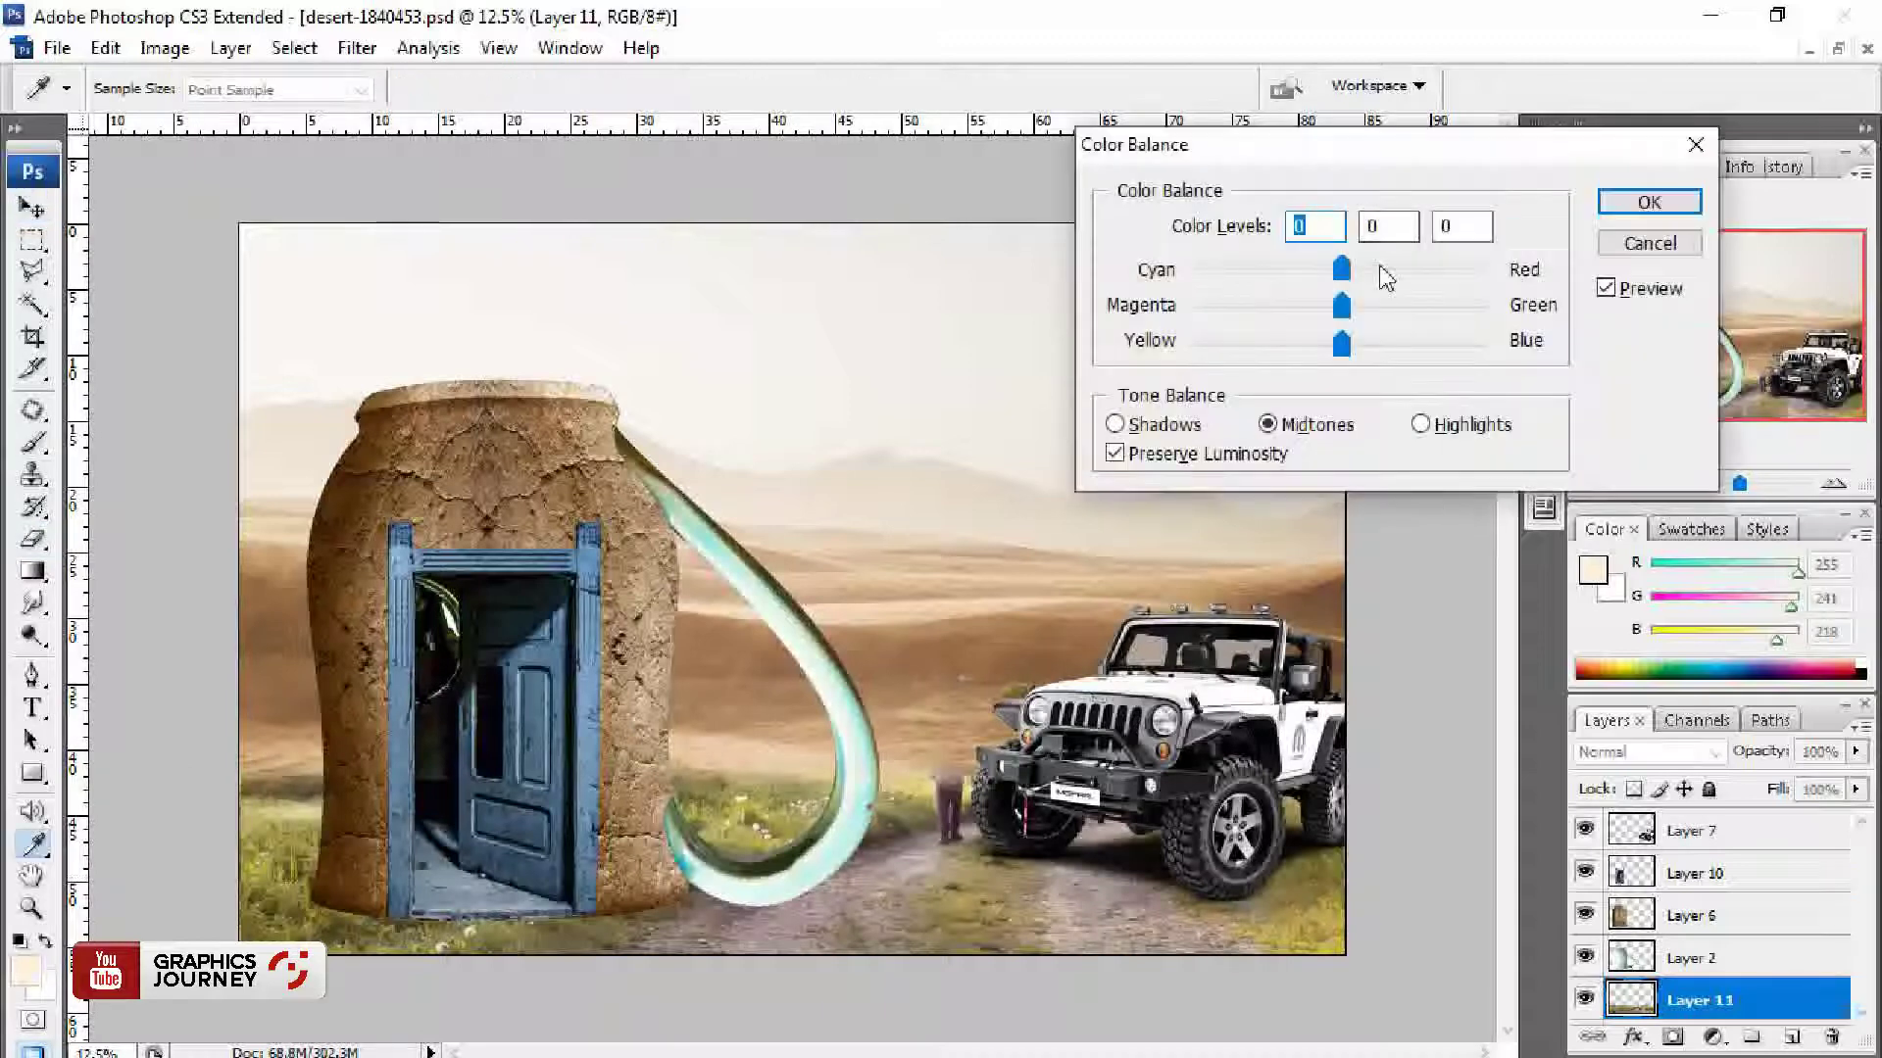
Step: Apply a slight yellow colour balance shift to the grass layer
left_click(1379, 272)
left_click(1286, 345)
key("Escape")
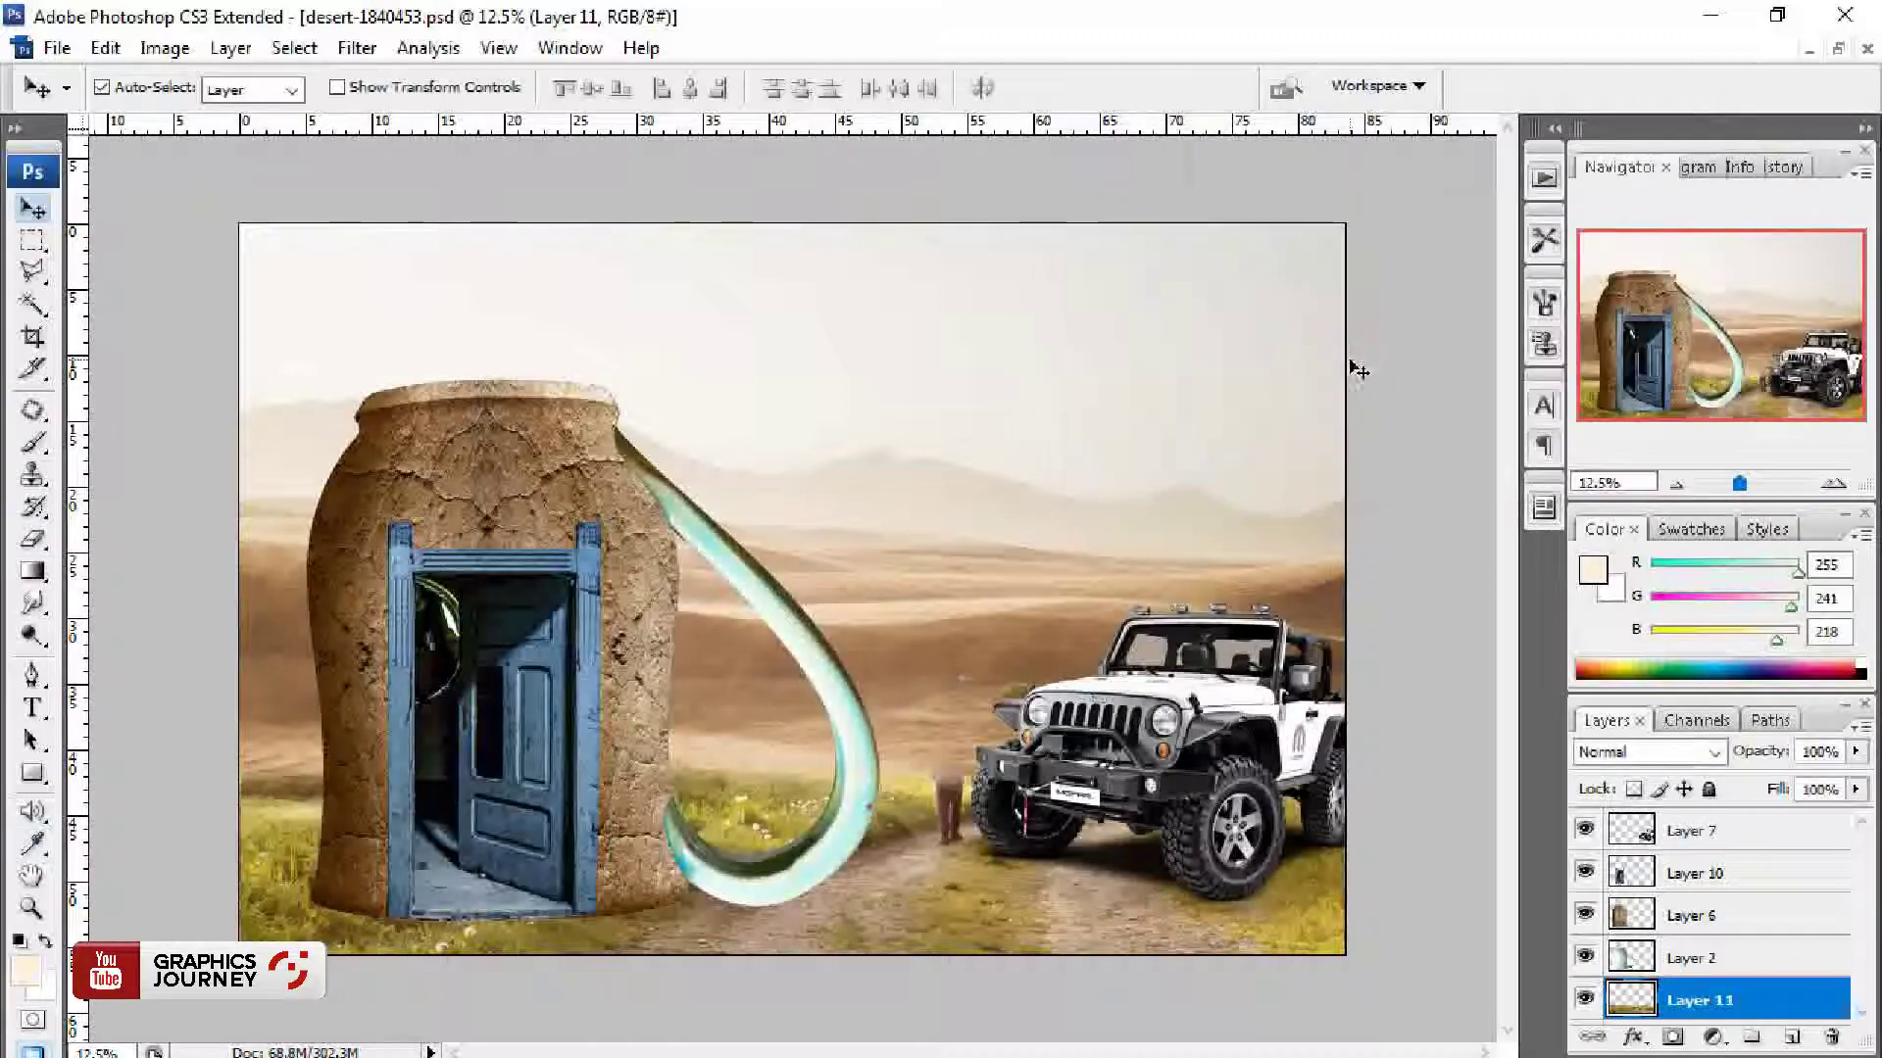
key("ctrl+b")
left_click_drag(1341, 343, 1321, 345)
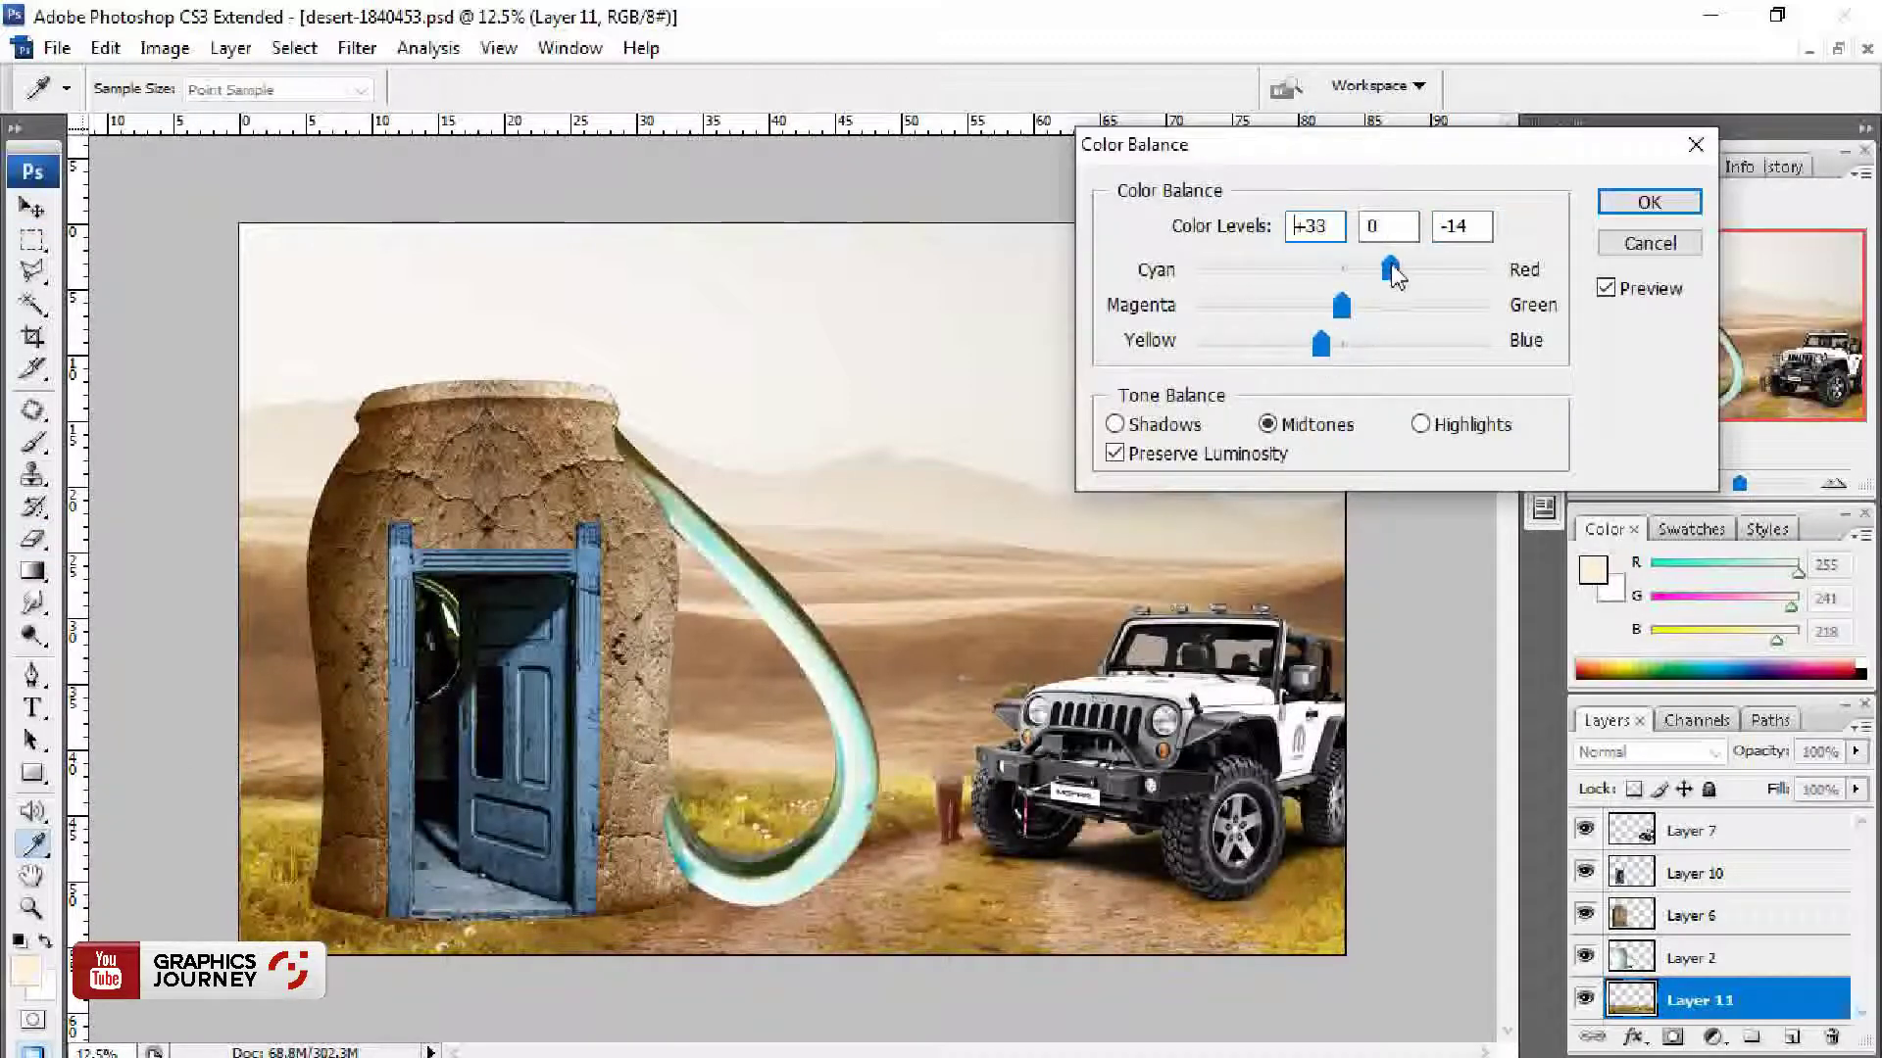
key("Return")
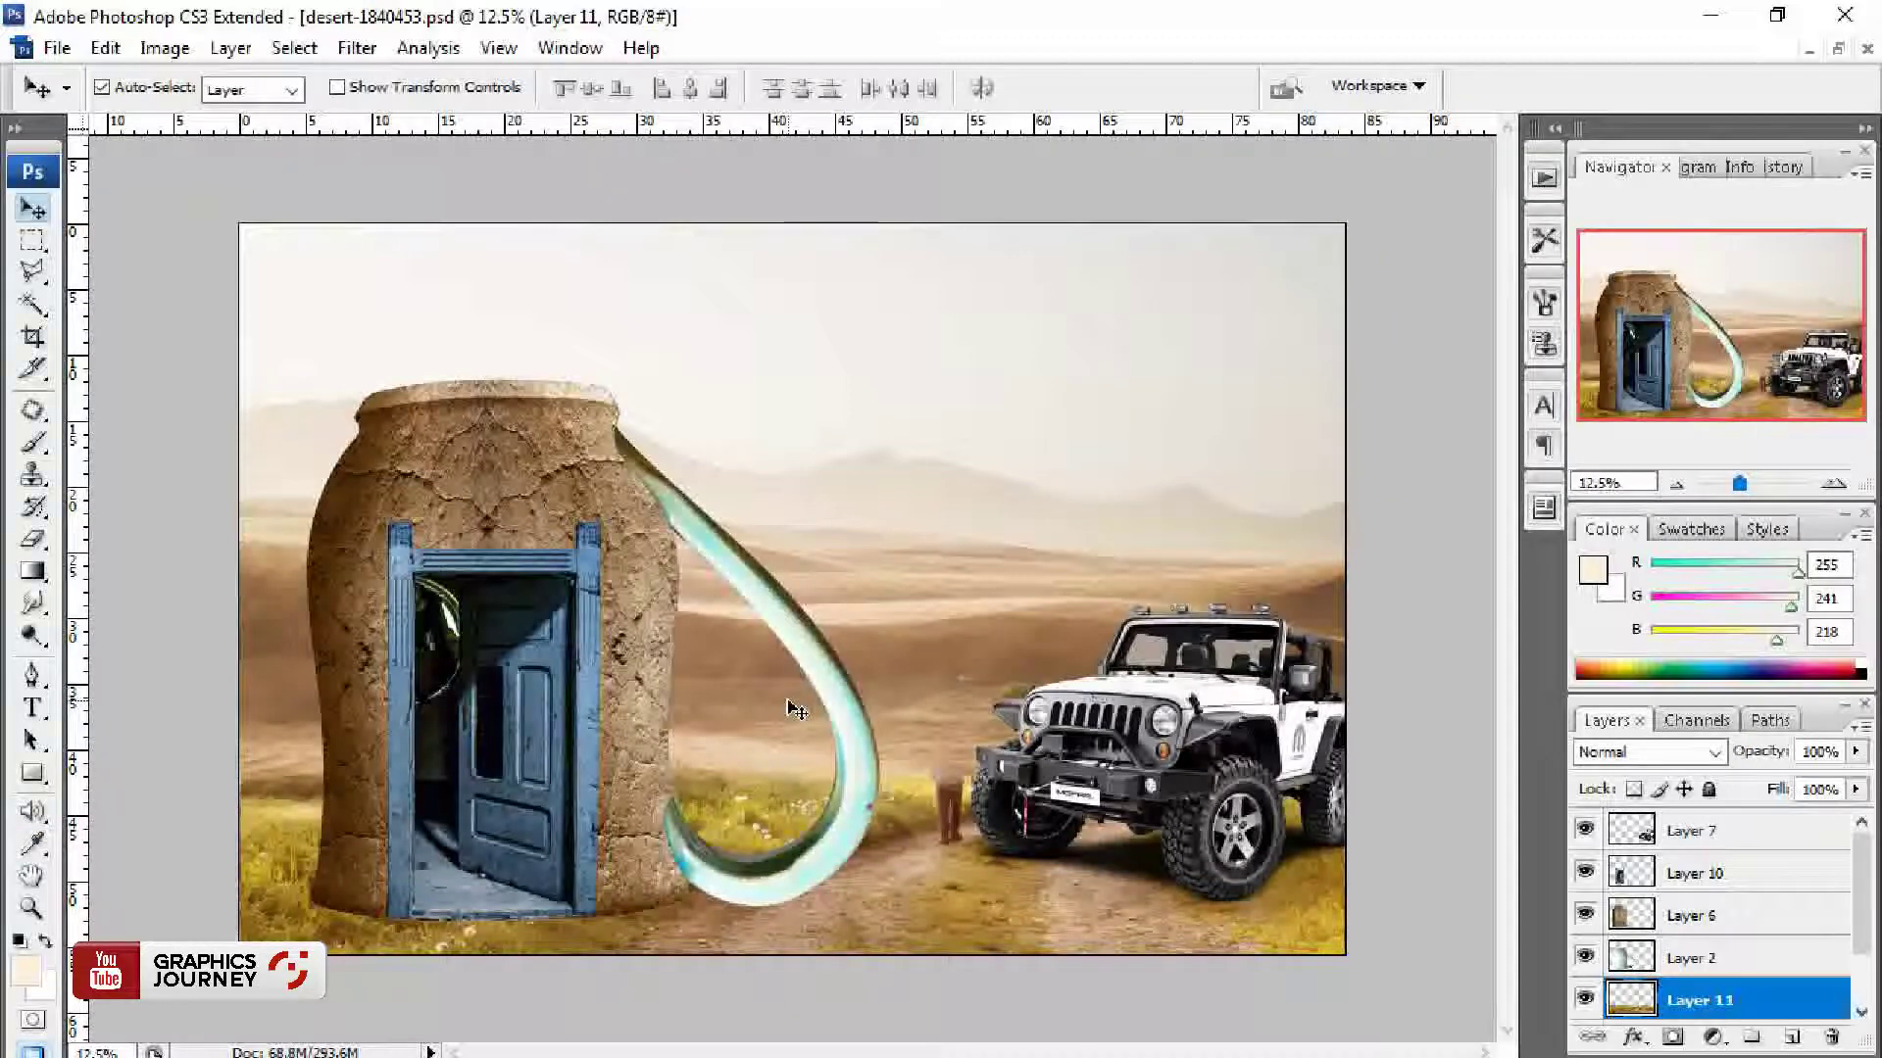
left_click_drag(245, 530, 863, 926)
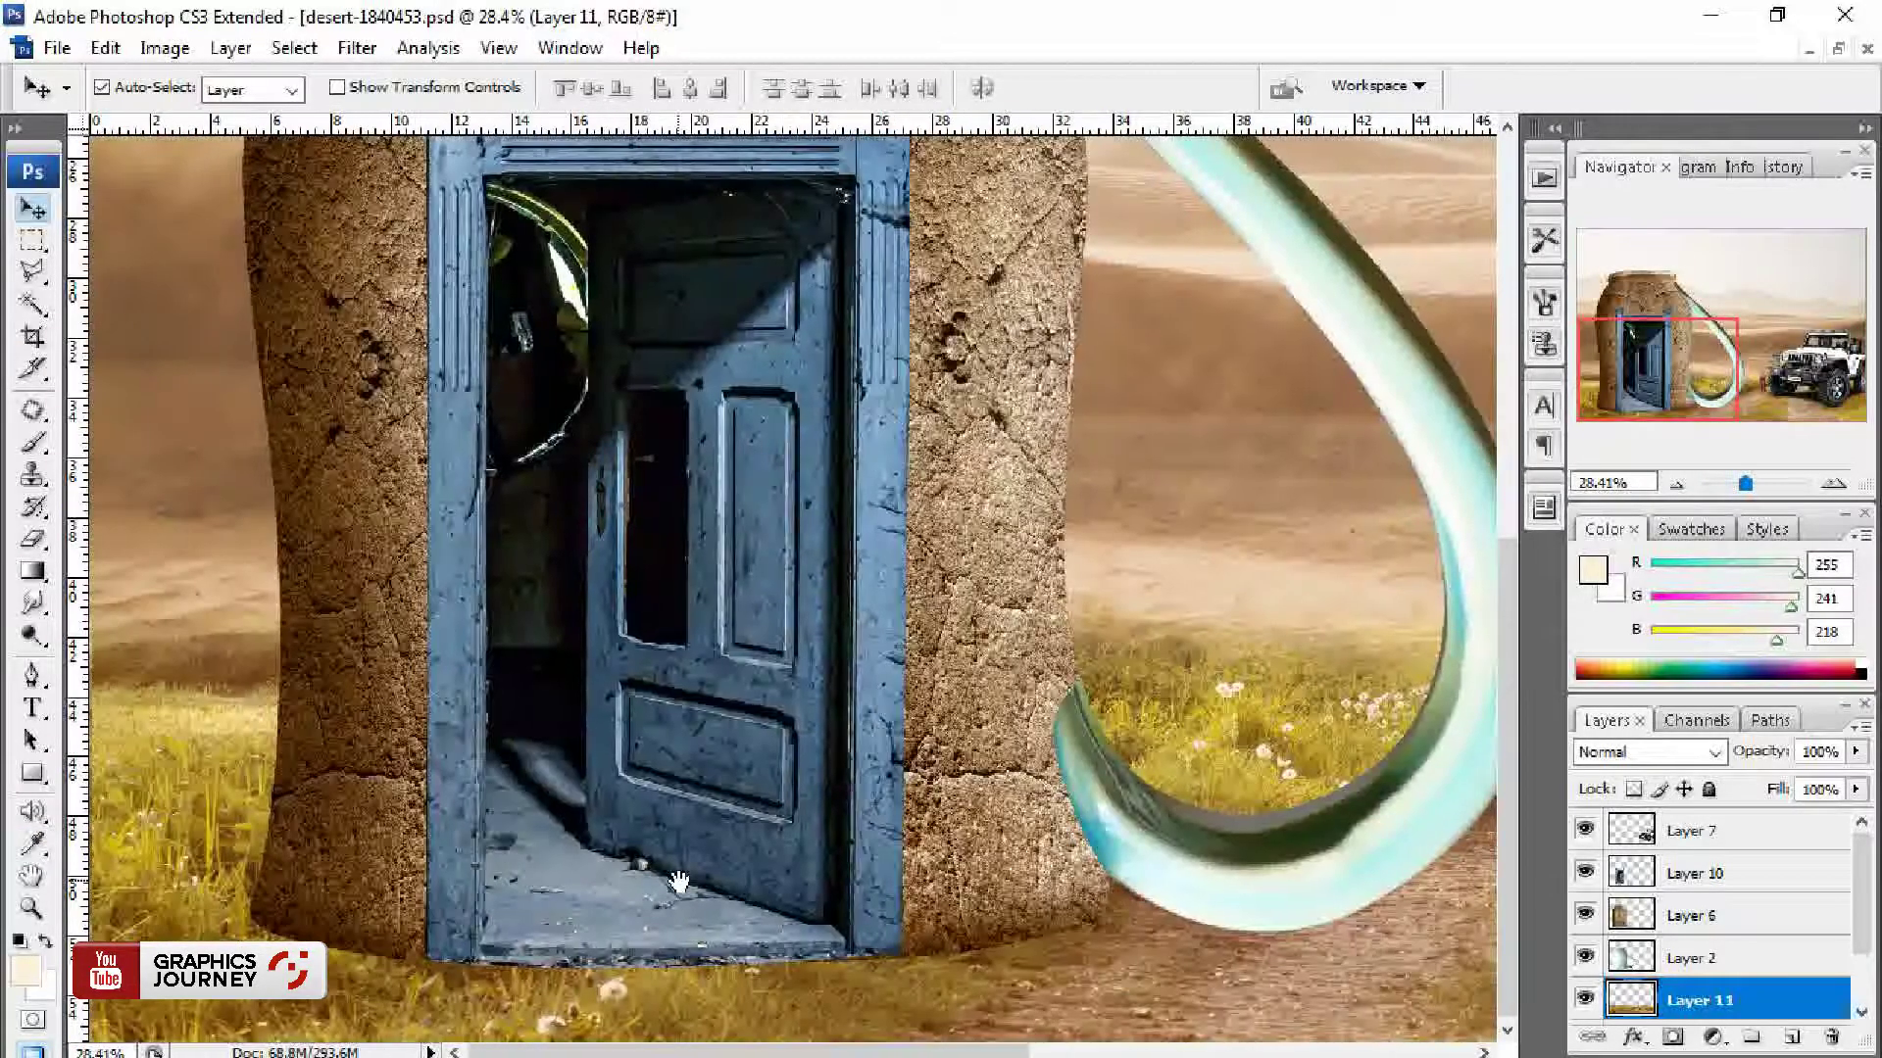
right_click(725, 774)
left_click(726, 772)
Step: Give Layer 11 a brown Color Overlay in Color blend mode
left_click(1631, 1037)
left_click(1666, 947)
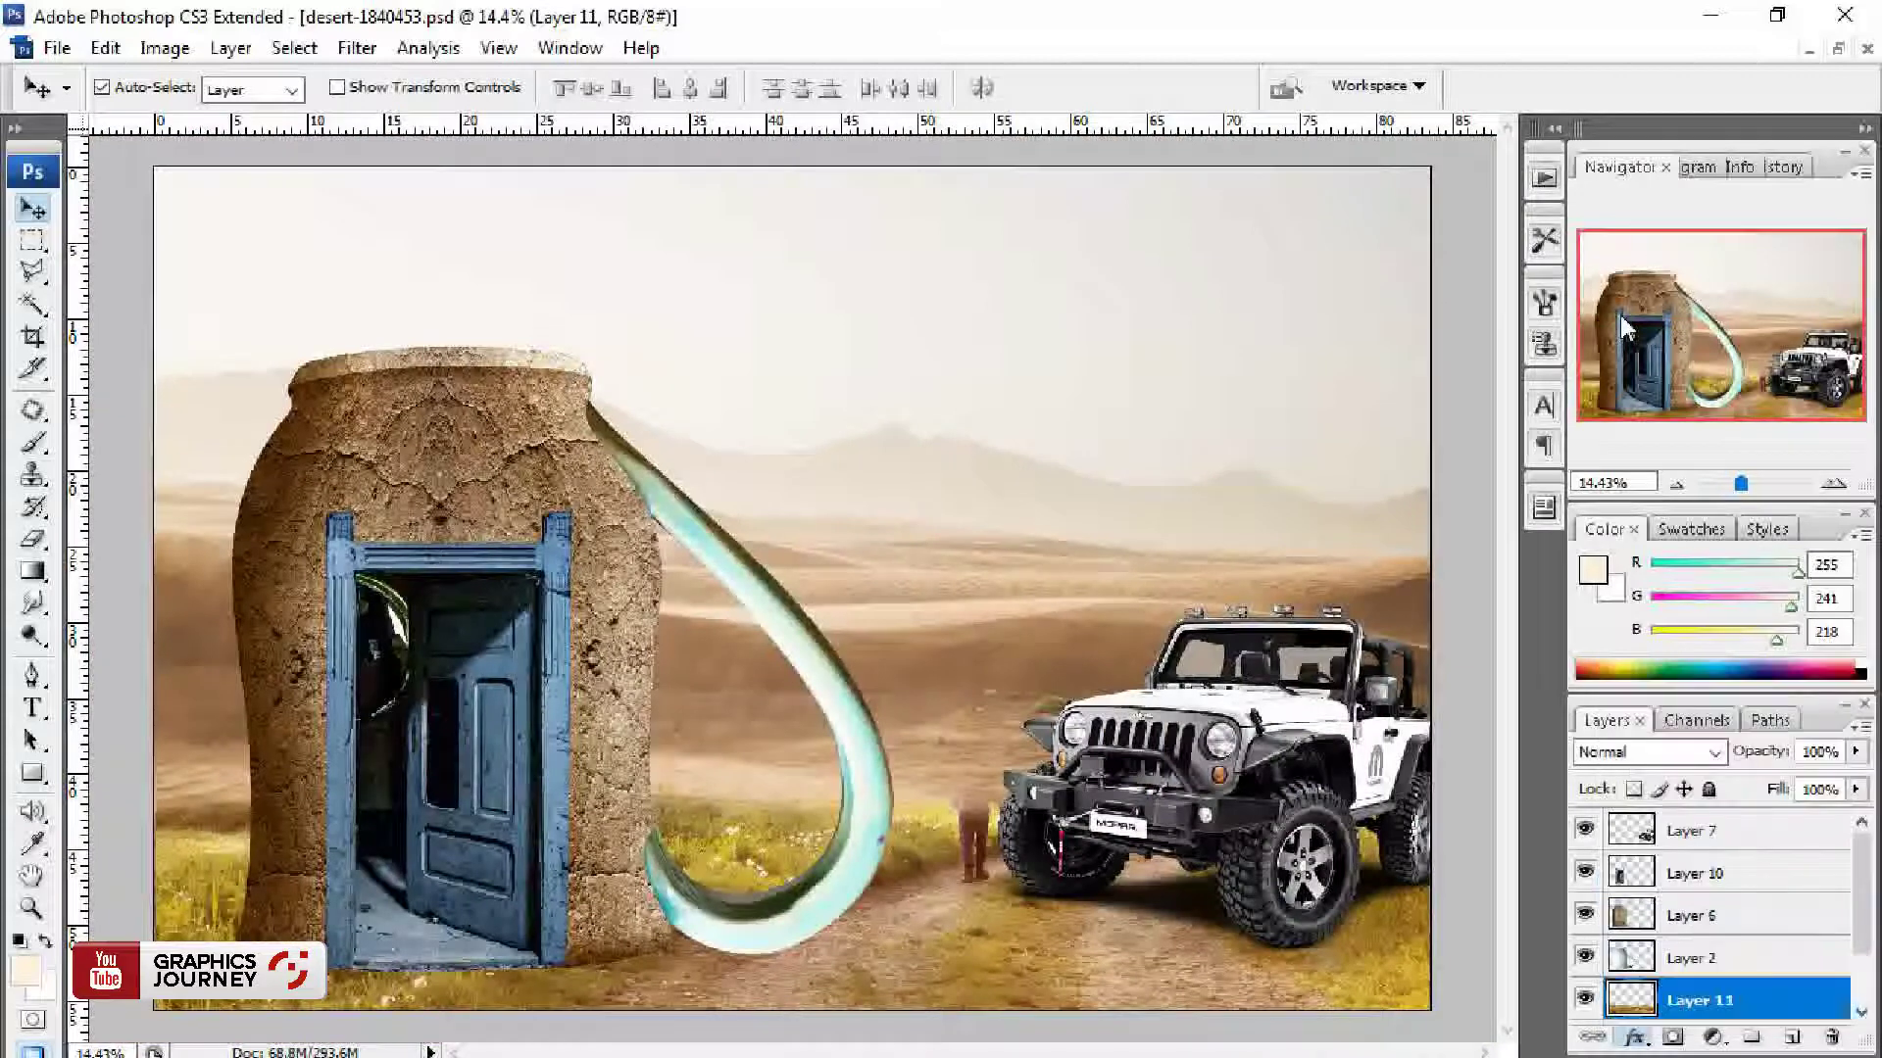
left_click(1473, 224)
left_click(1283, 480)
left_click(1481, 663)
left_click(1722, 307)
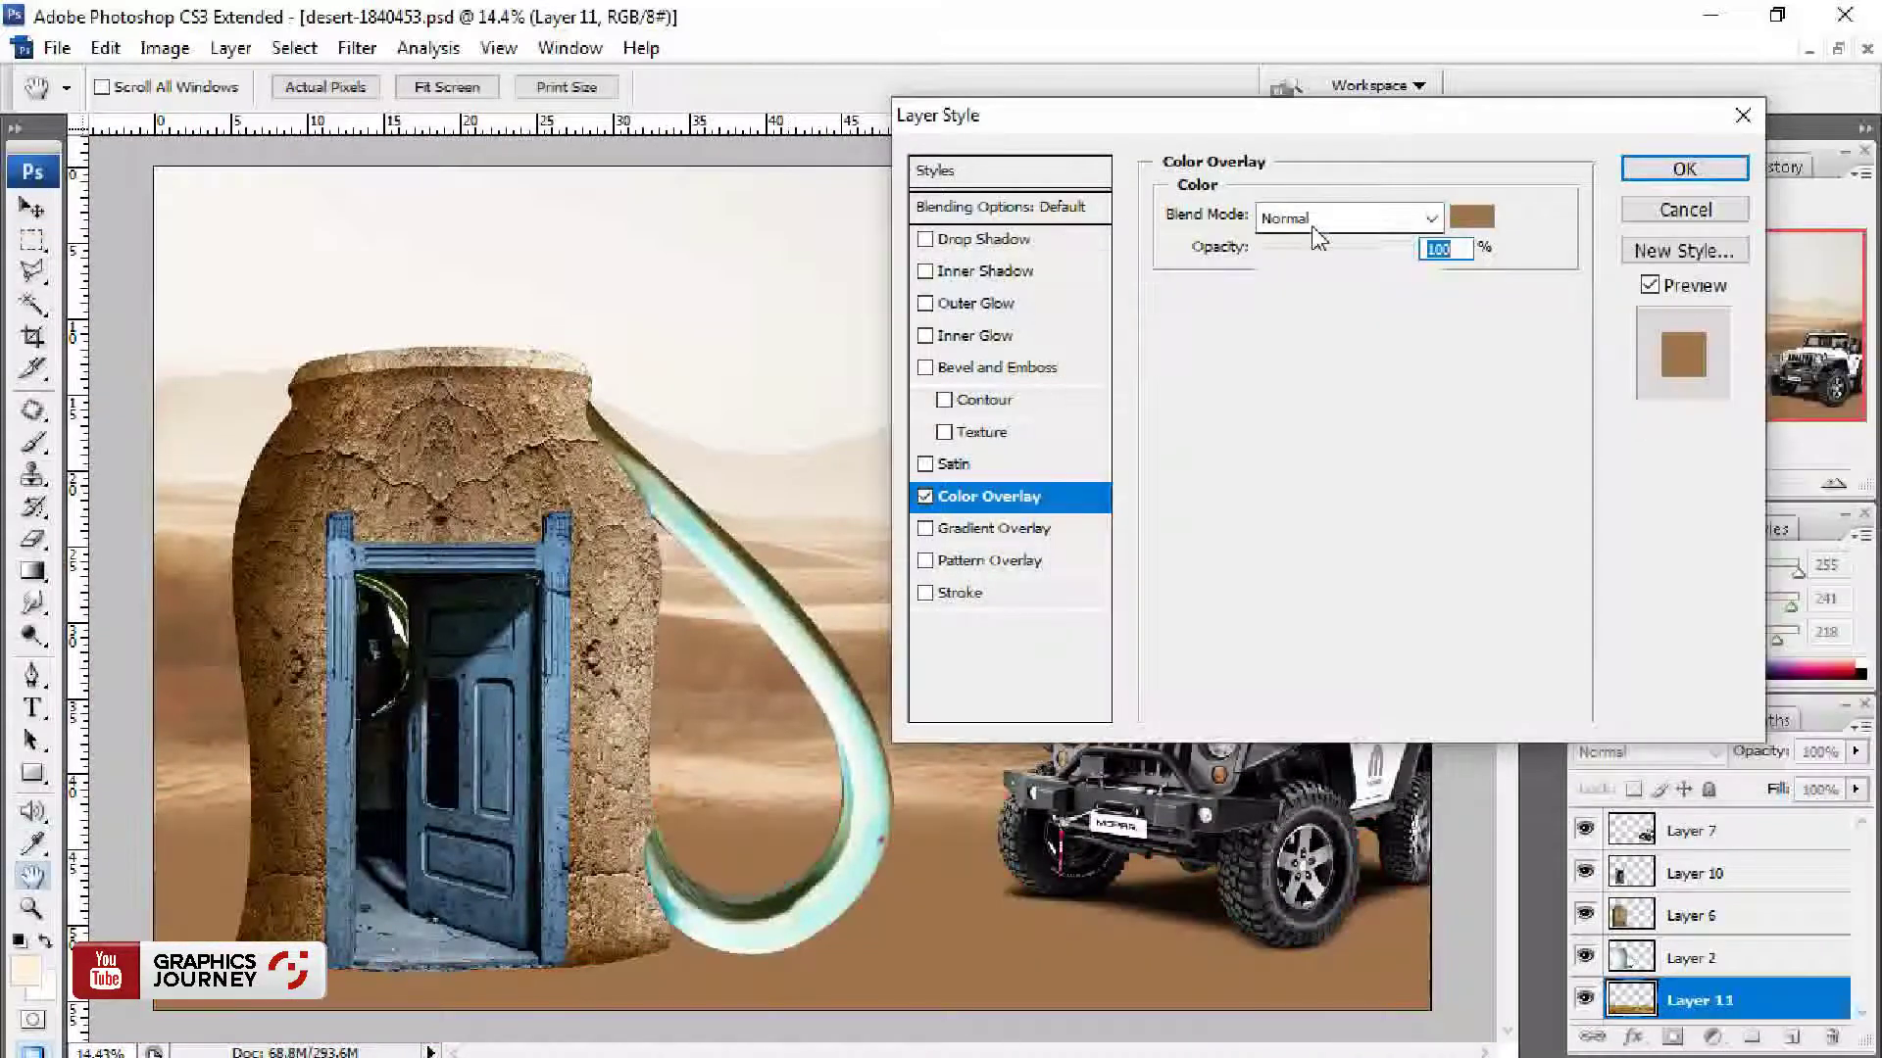
left_click(1347, 217)
left_click(1320, 353)
left_click(1347, 218)
left_click(1294, 895)
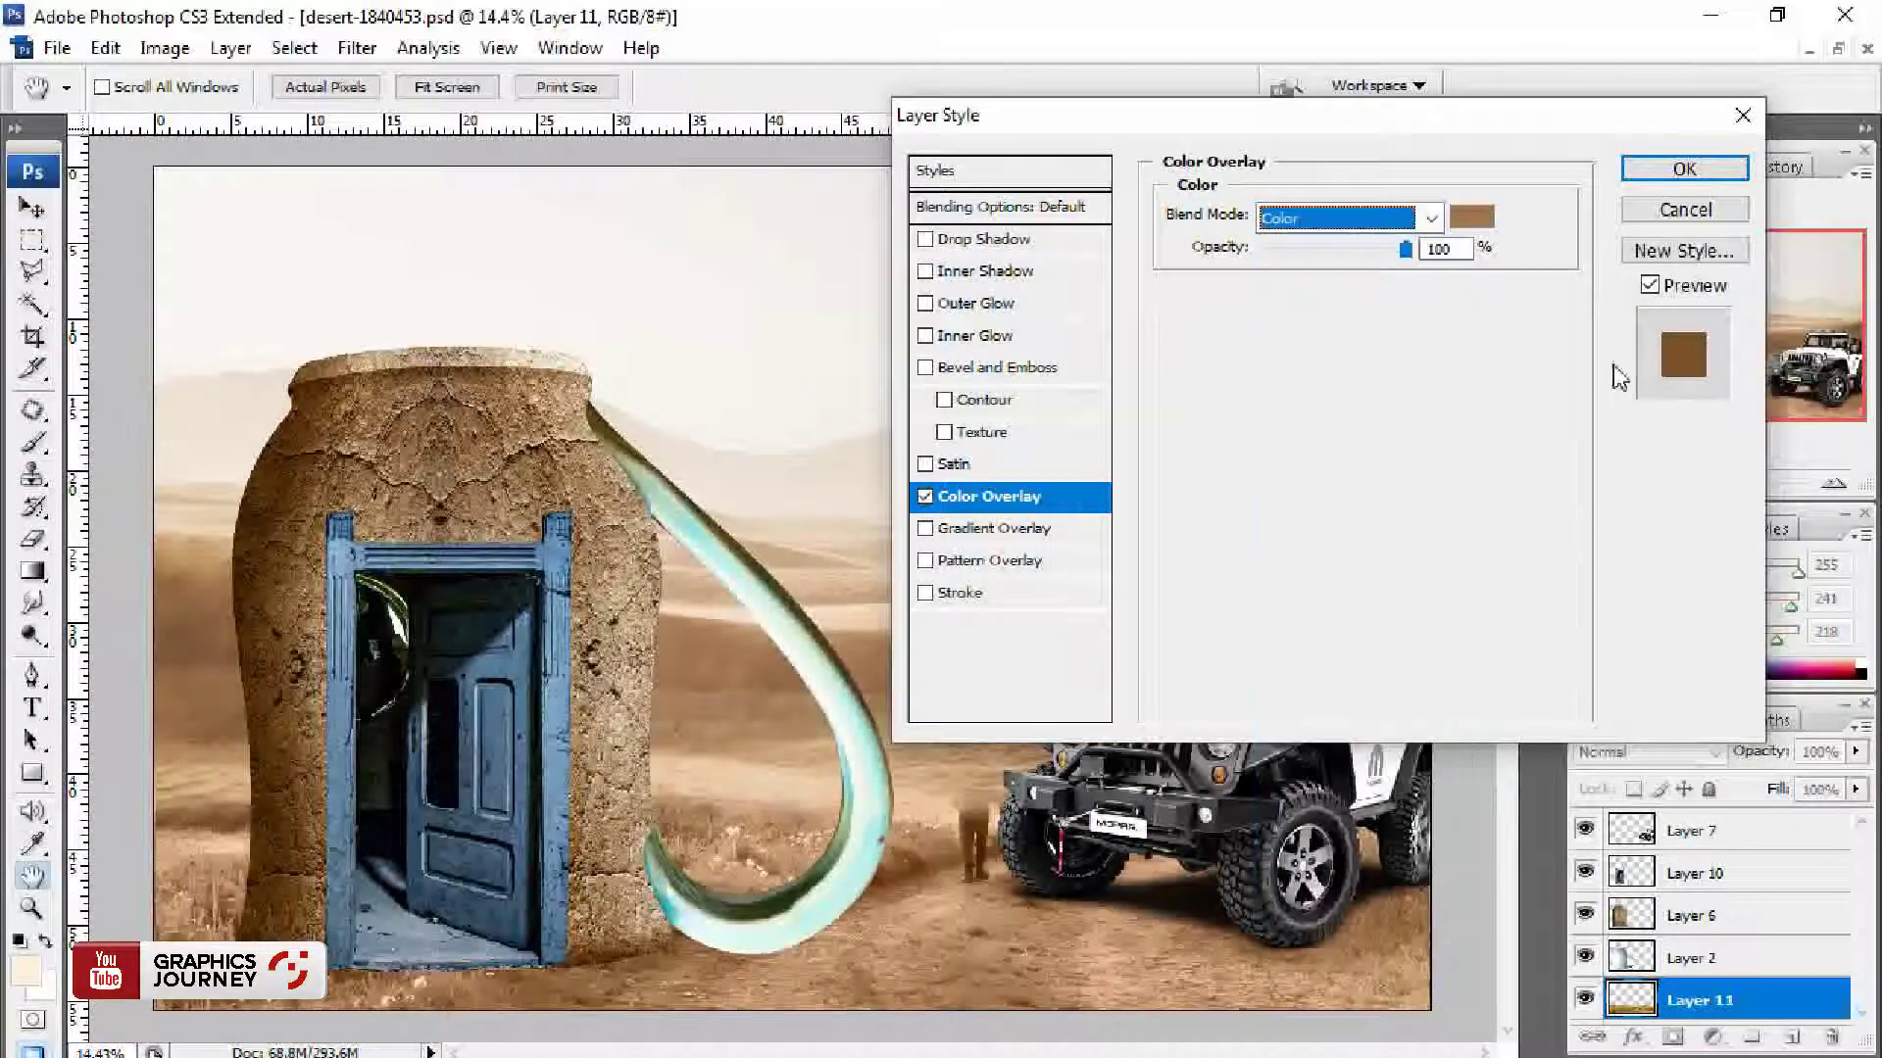
left_click(1644, 172)
key("v")
key("Tab")
Step: Erase the small figure standing beside the jeep, leaving dusty ground
left_click_drag(828, 621, 1486, 988)
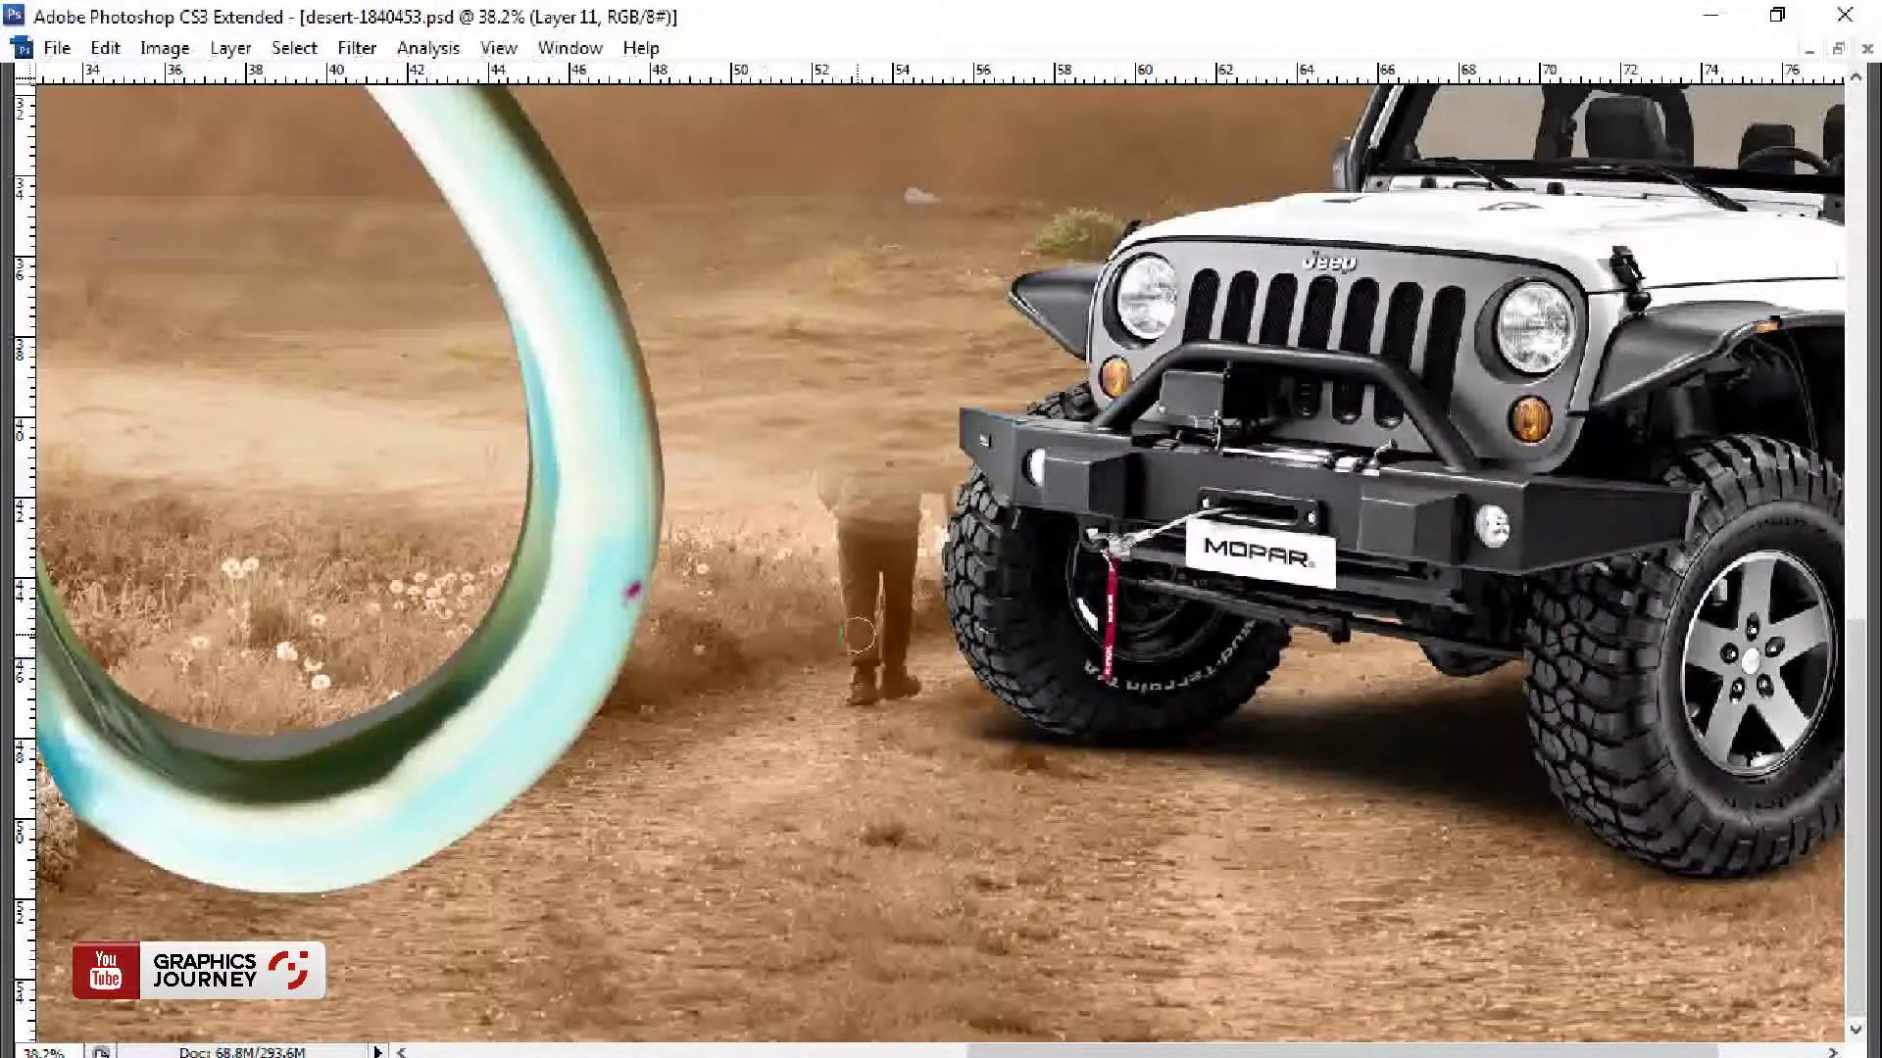
left_click_drag(897, 632, 898, 678)
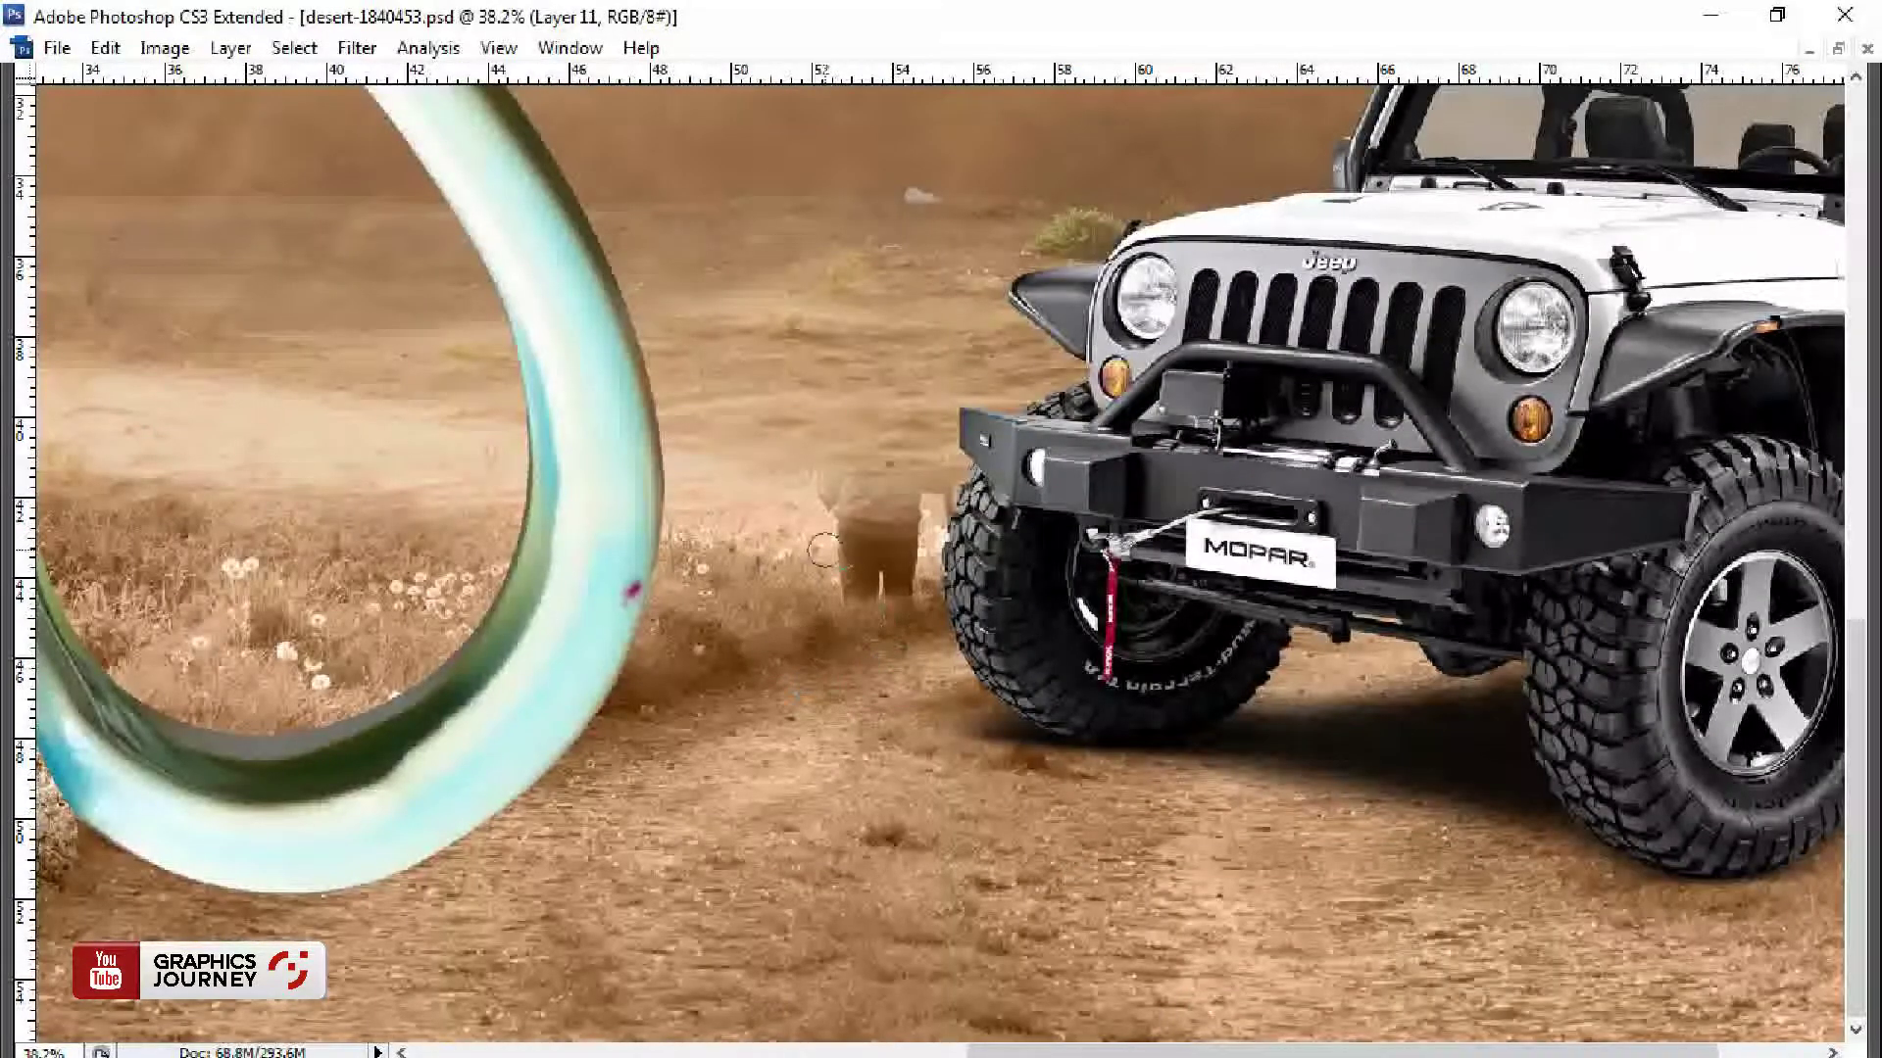
left_click_drag(823, 550, 902, 482)
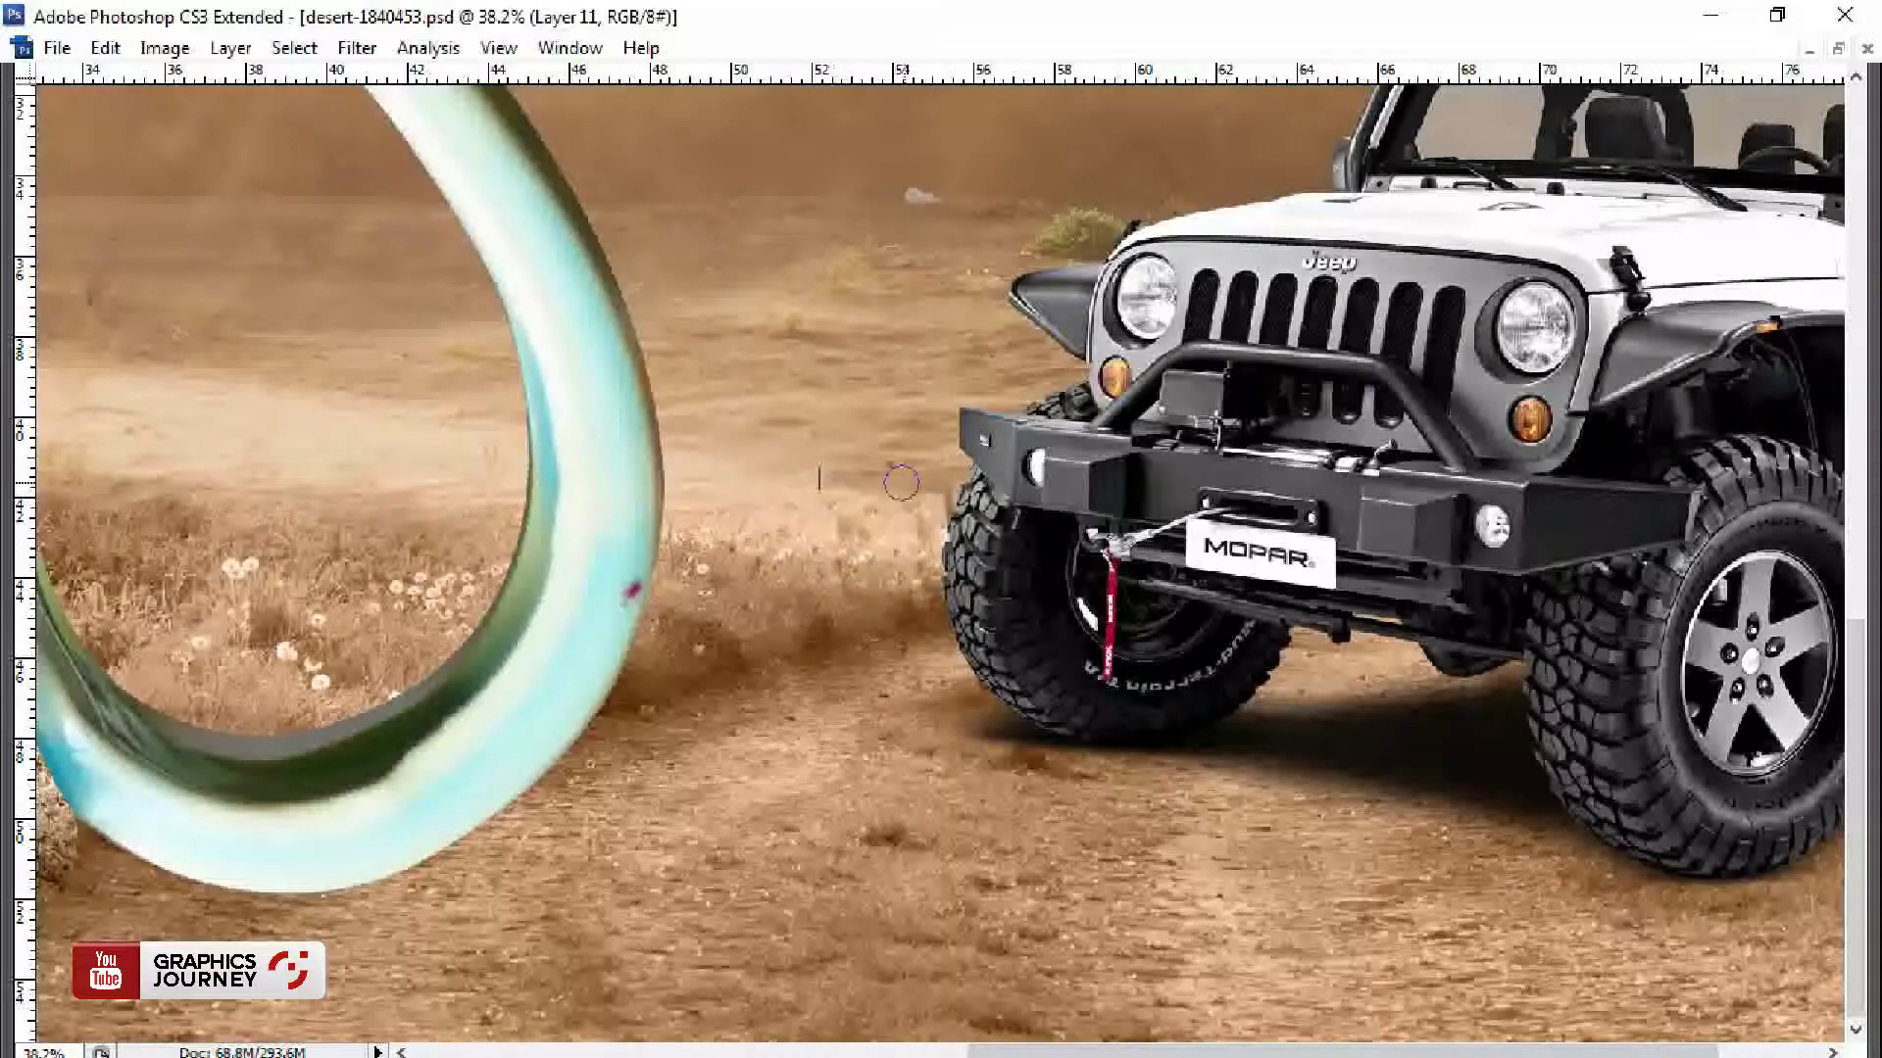
key("ctrl+minus")
key("ctrl+minus")
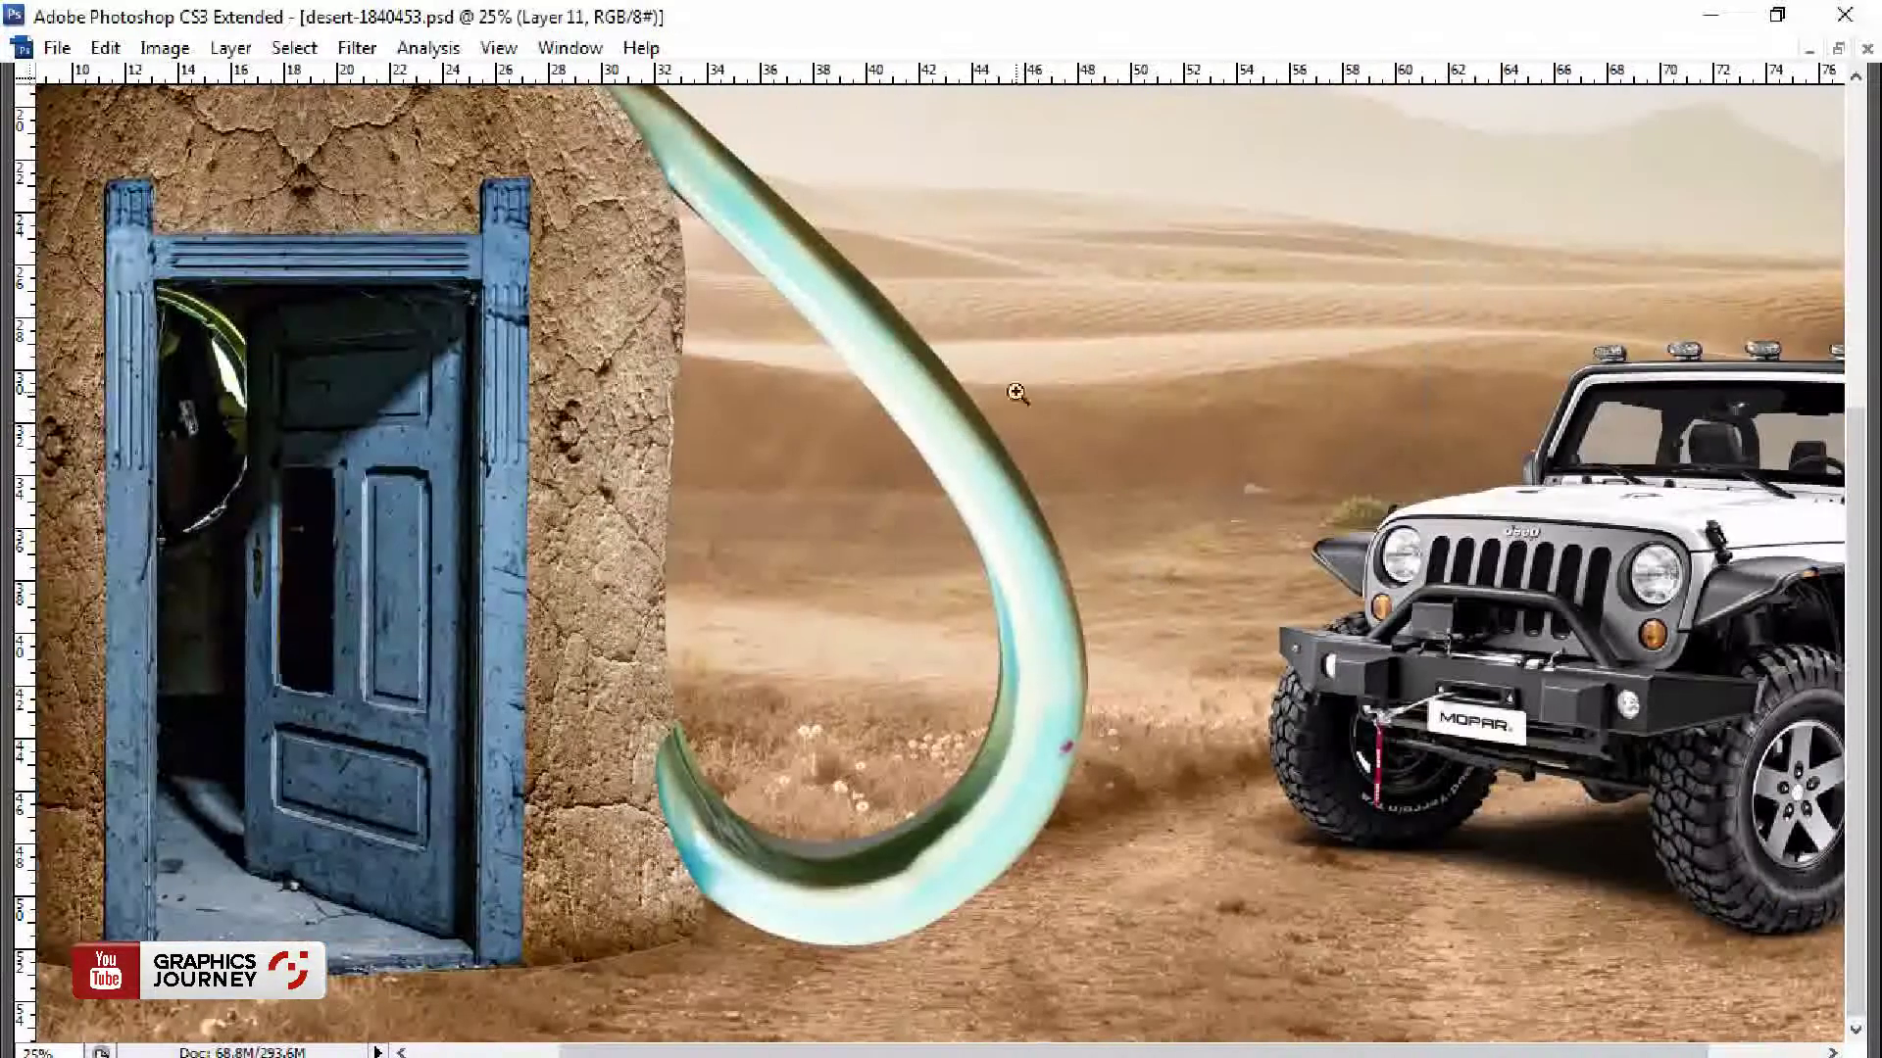
key("ctrl+0")
Step: Nudge the jeep slightly lower and select Layer 7
left_click_drag(1499, 831, 1500, 838)
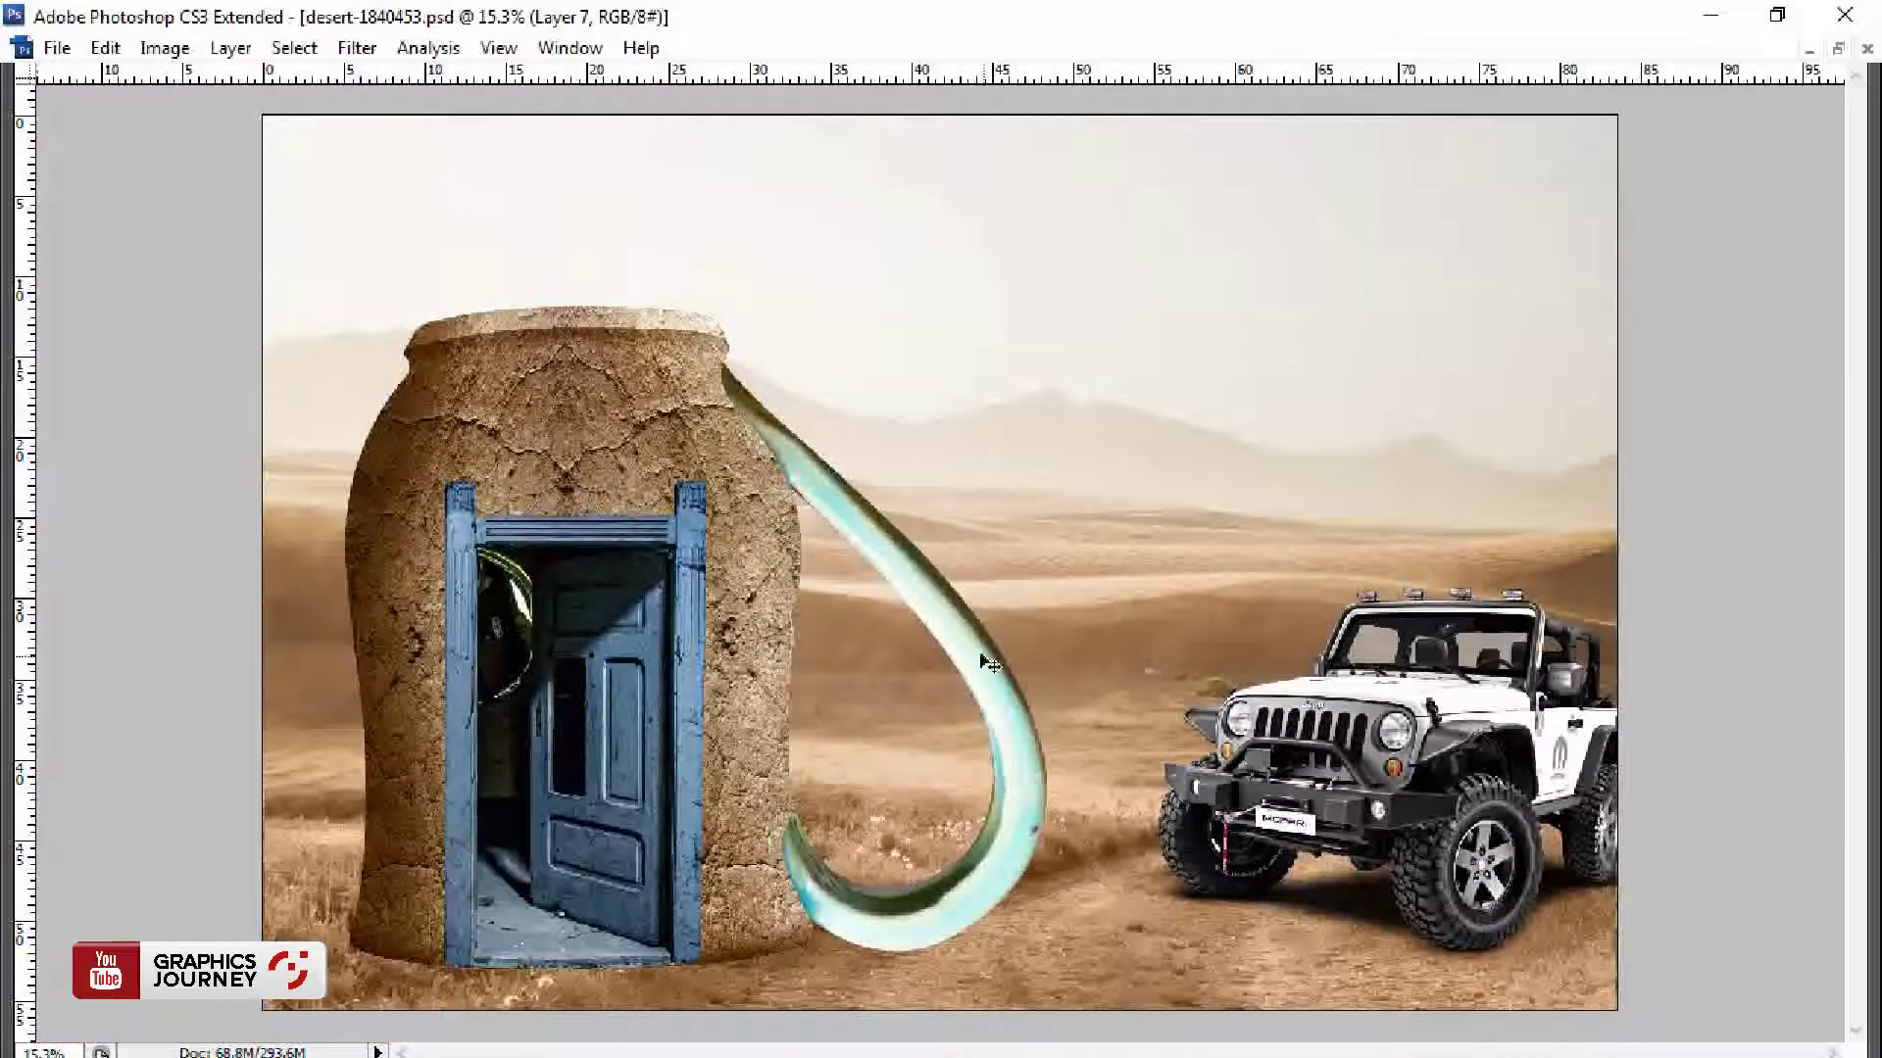
right_click(828, 615)
left_click(845, 625)
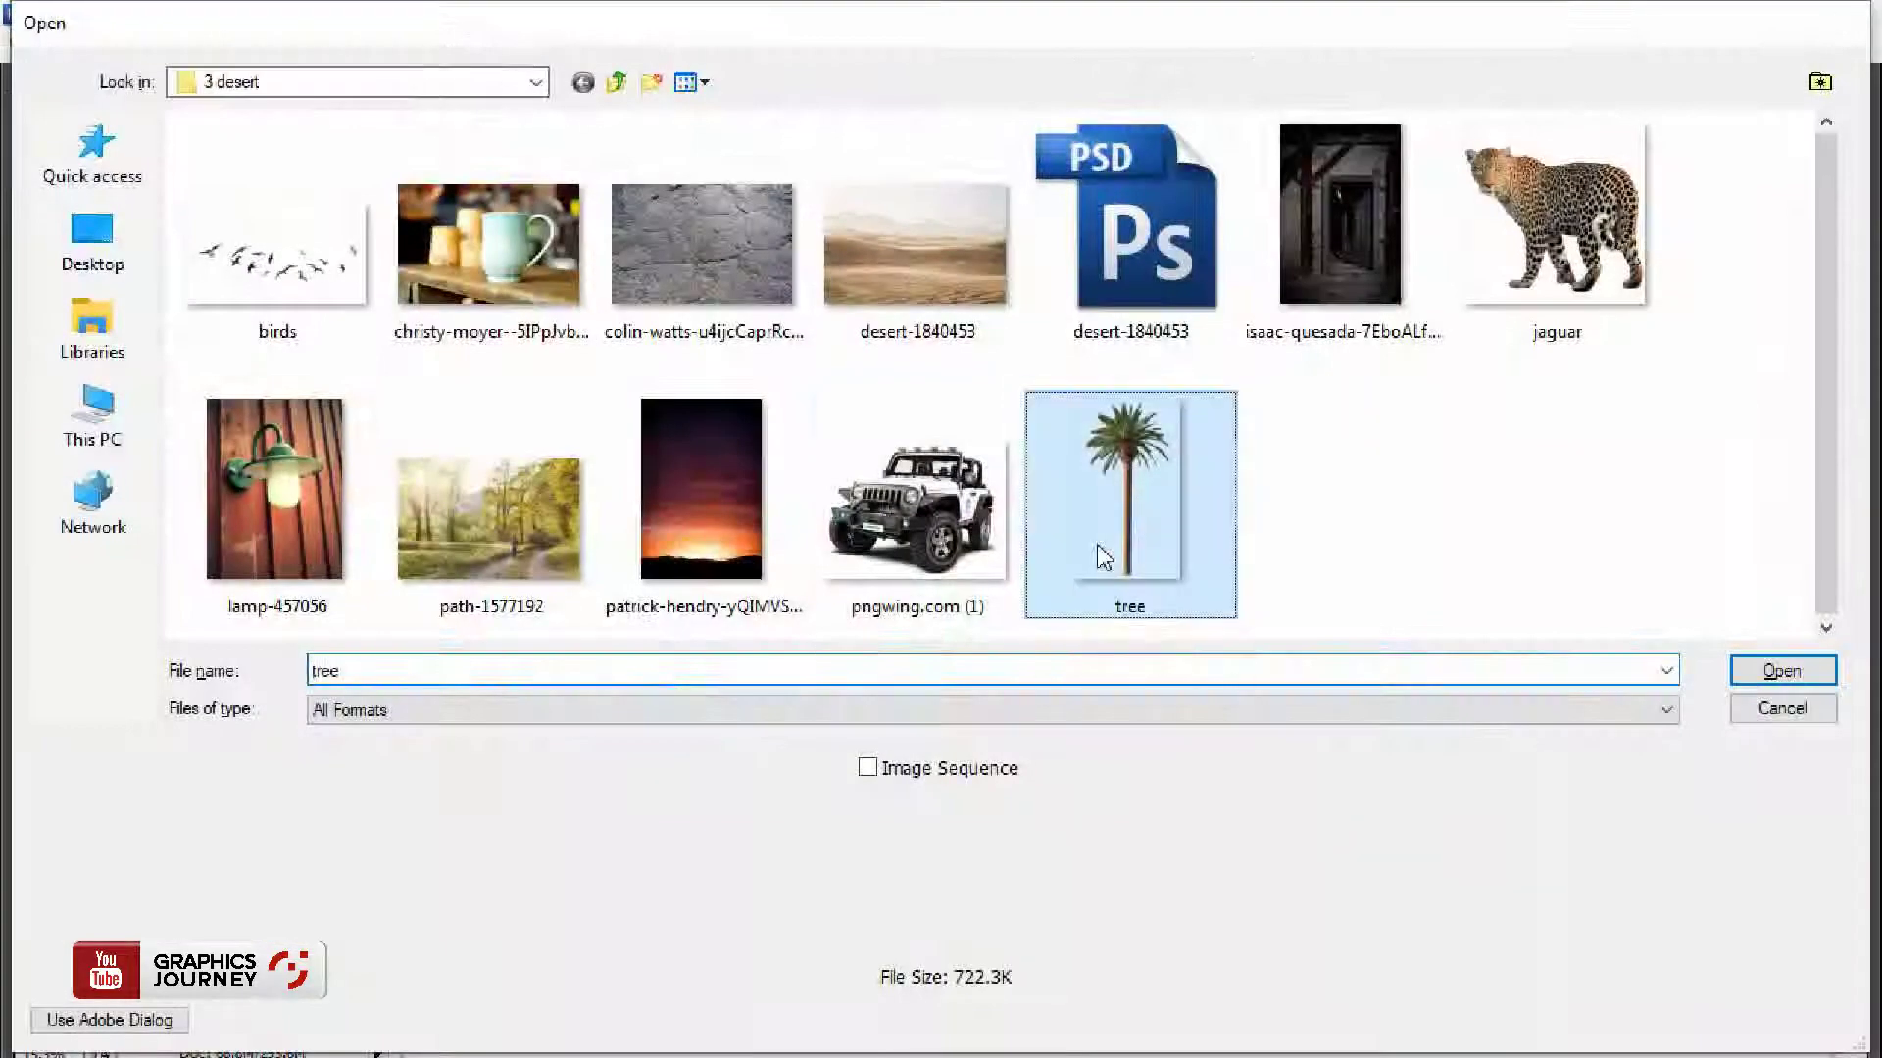
Step: Paste the palm from tree.png beside the jeep and enlarge it
double_click(1105, 550)
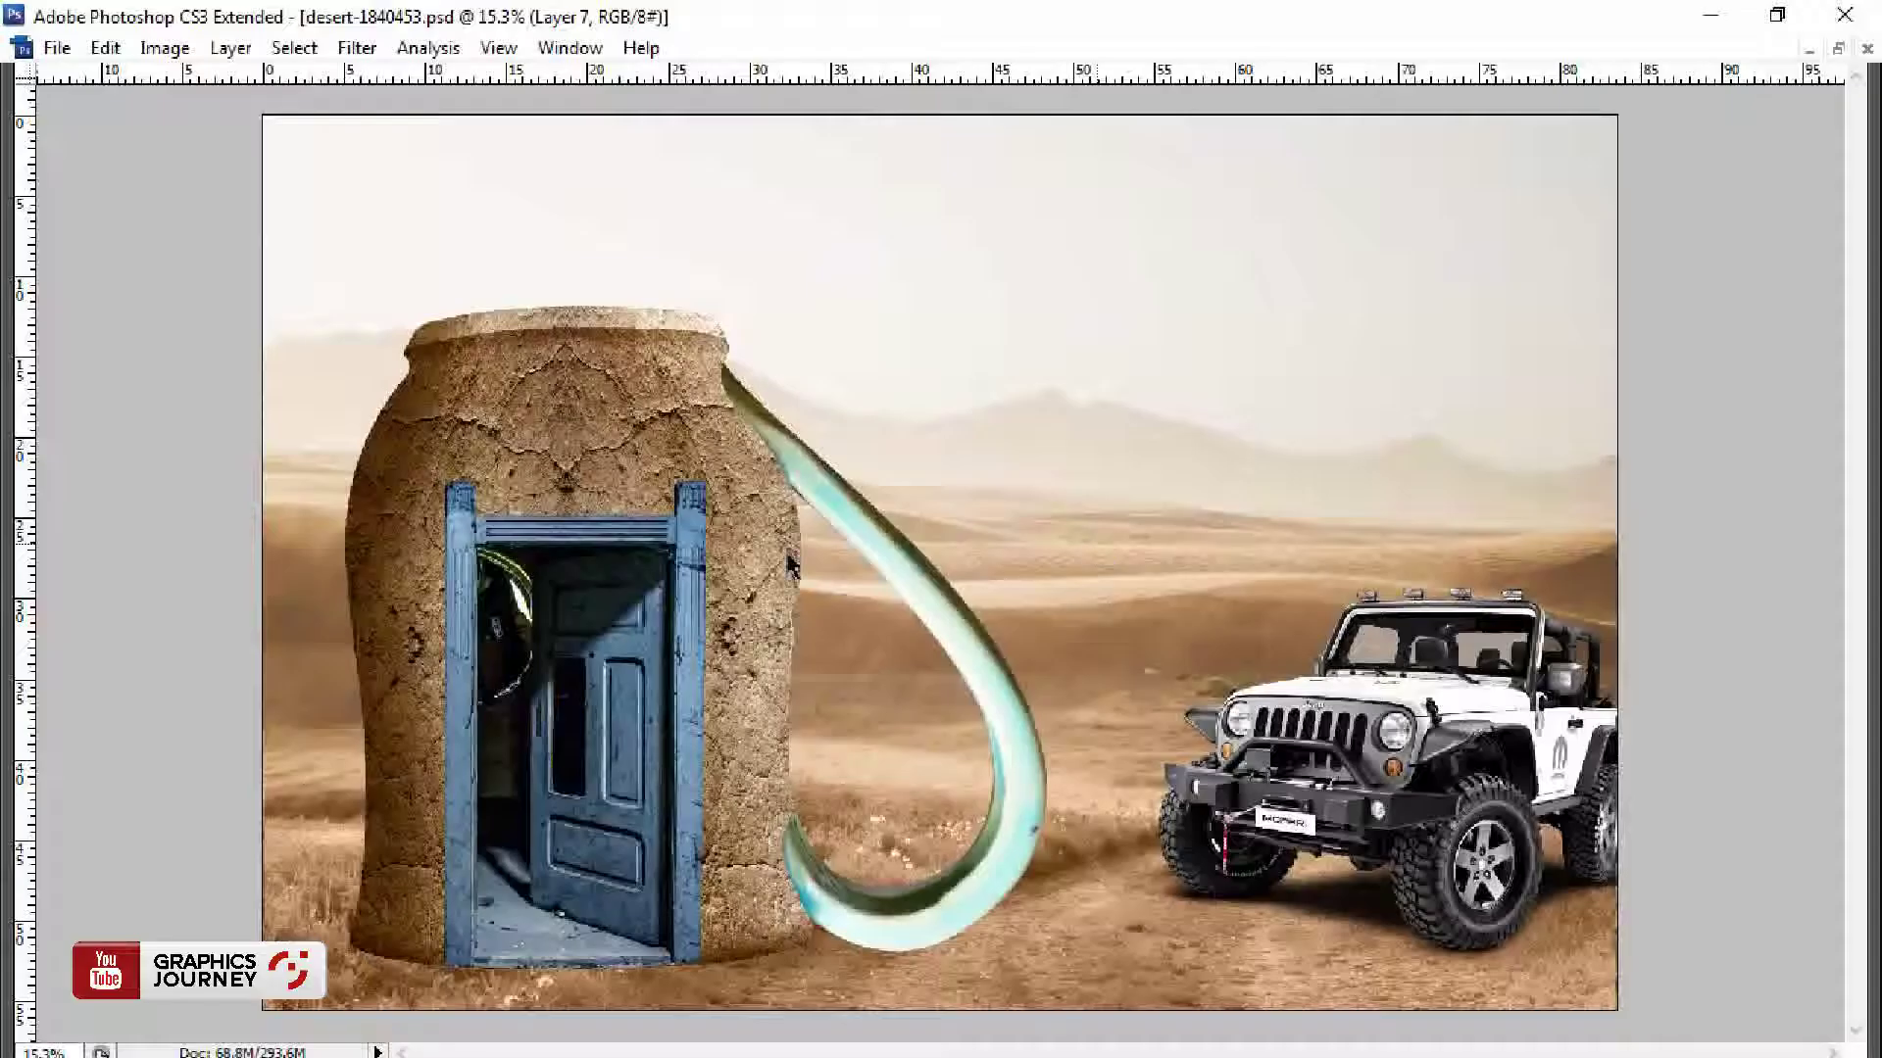
key("ctrl+Tab")
key("ctrl+v")
left_click_drag(941, 500, 1201, 608)
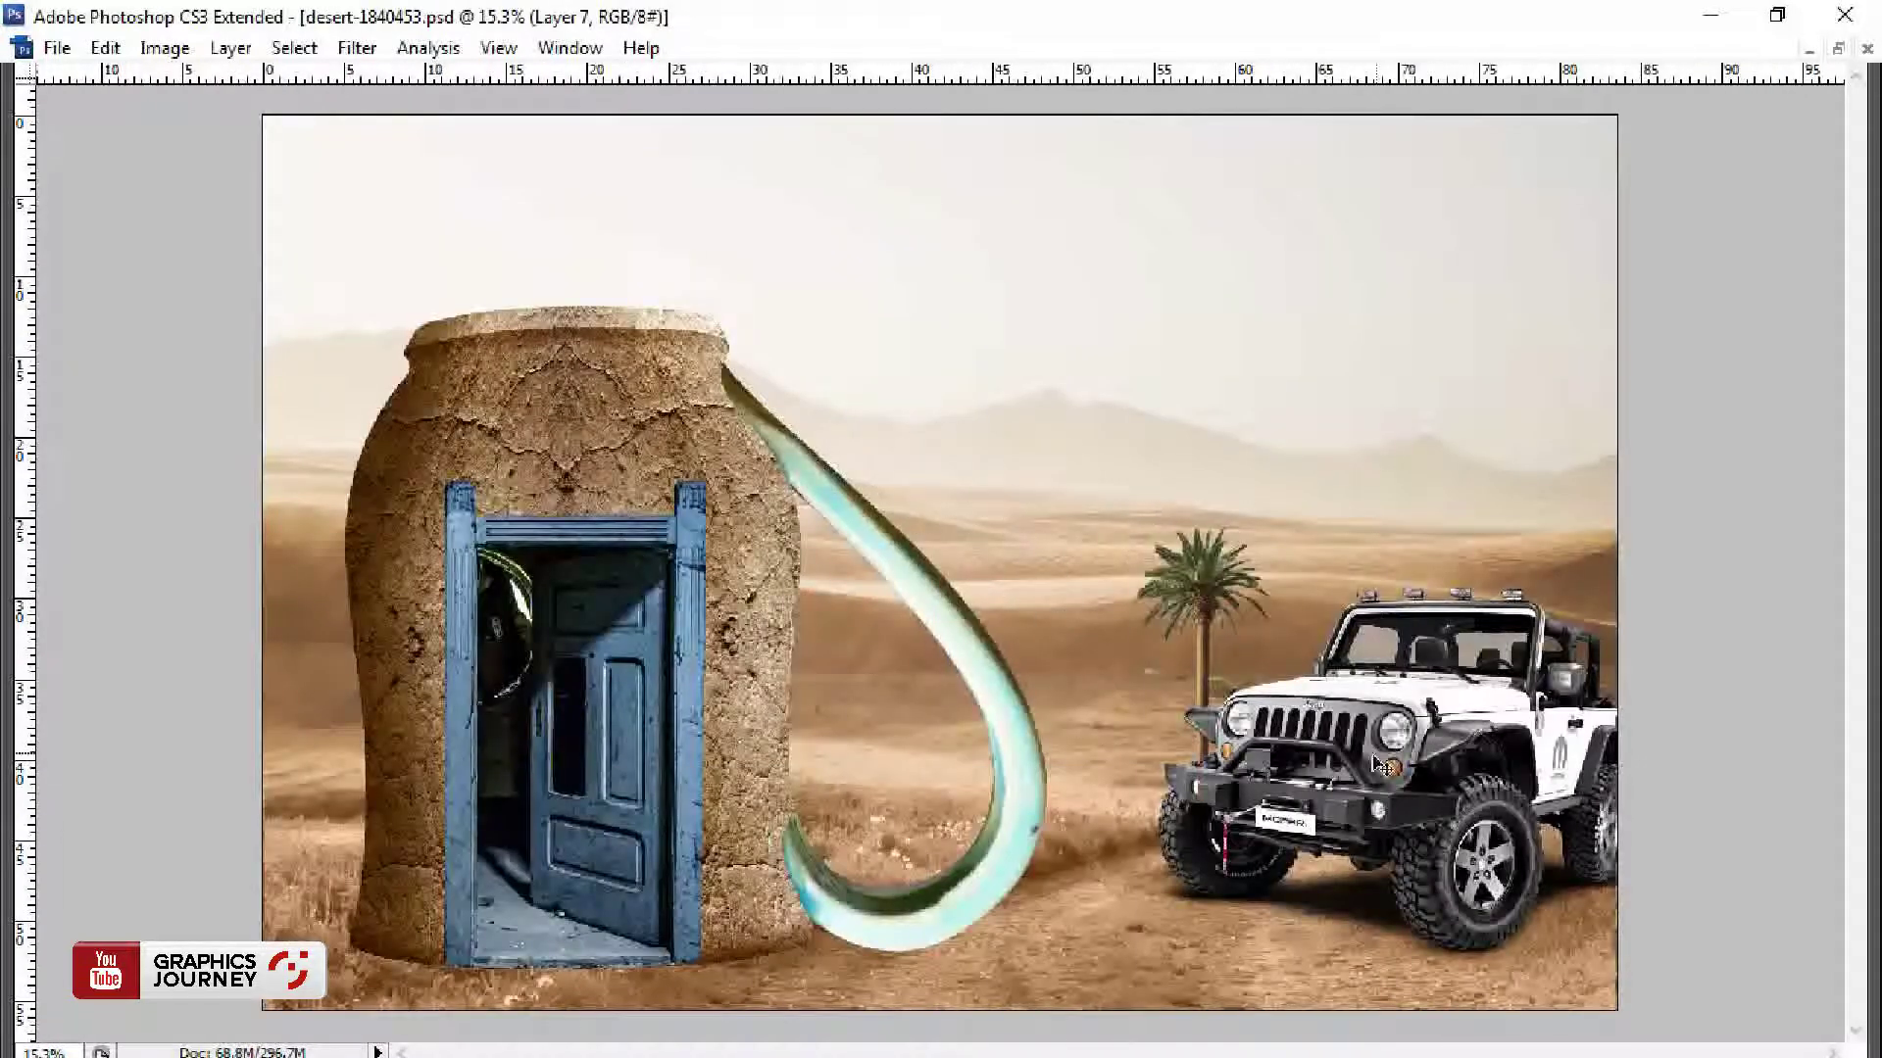
key("ctrl+t")
left_click_drag(1126, 538, 1093, 459)
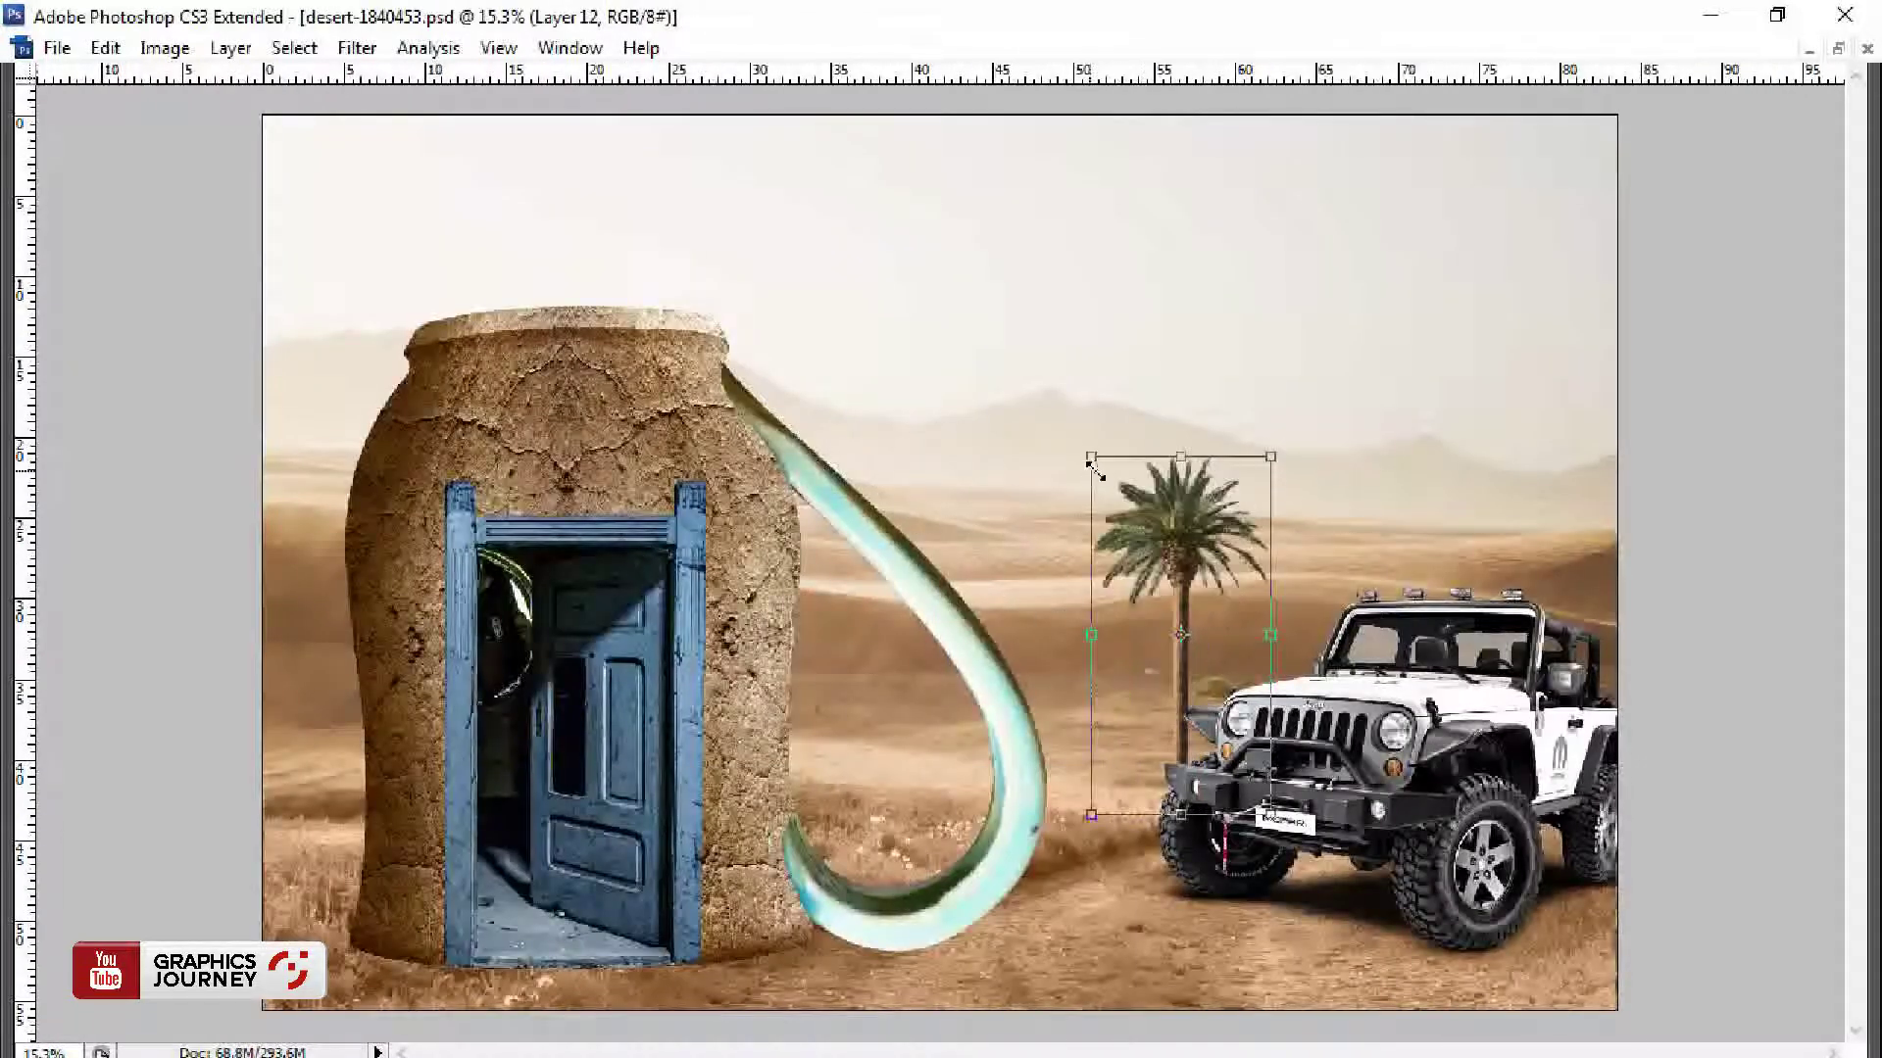
left_click_drag(1270, 456, 1327, 392)
key("Return")
mouse_move(1220, 505)
left_mouse_down()
mouse_move(1255, 514)
mouse_move(1137, 490)
left_mouse_up()
Step: Add a smaller palm copy to the left and adjust it with Levels
key("ctrl+t")
left_click_drag(1071, 287, 1105, 365)
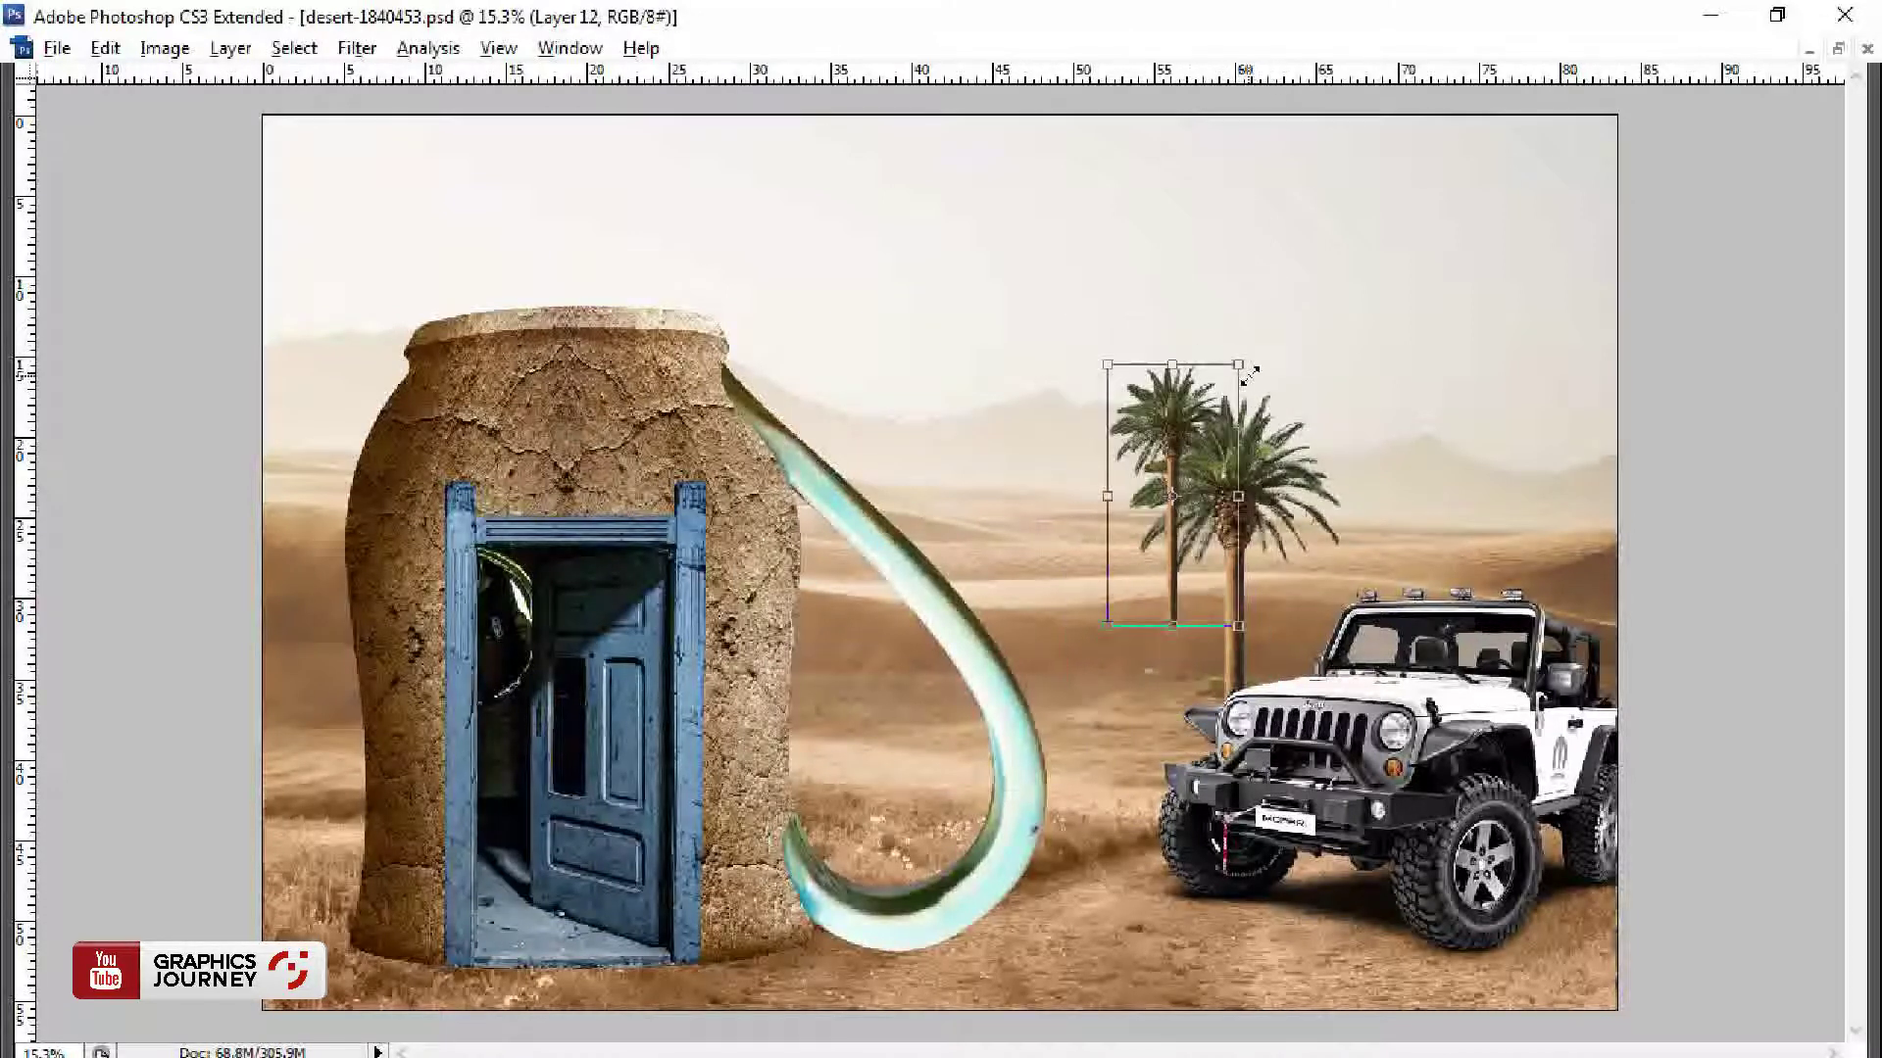
left_click_drag(1176, 461, 1153, 490)
key("Return")
left_click(1250, 534, "ctrl")
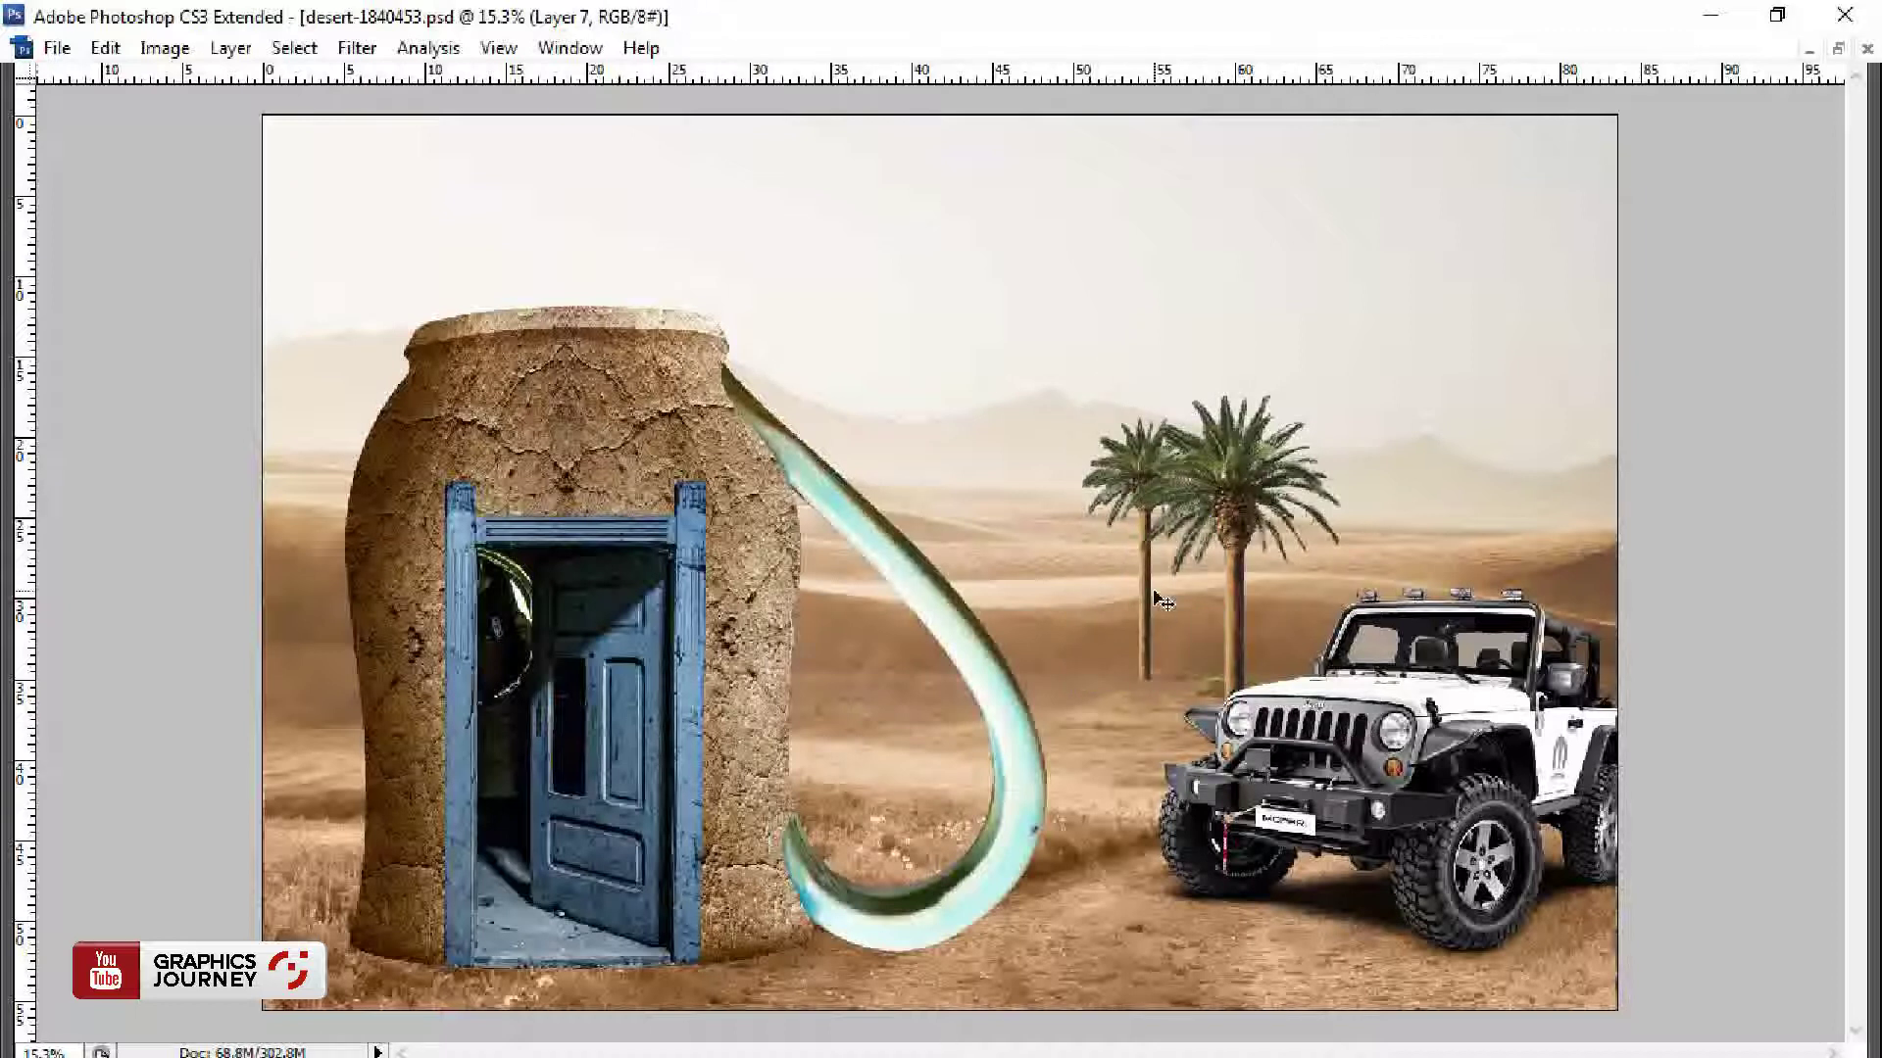
key("ctrl+l")
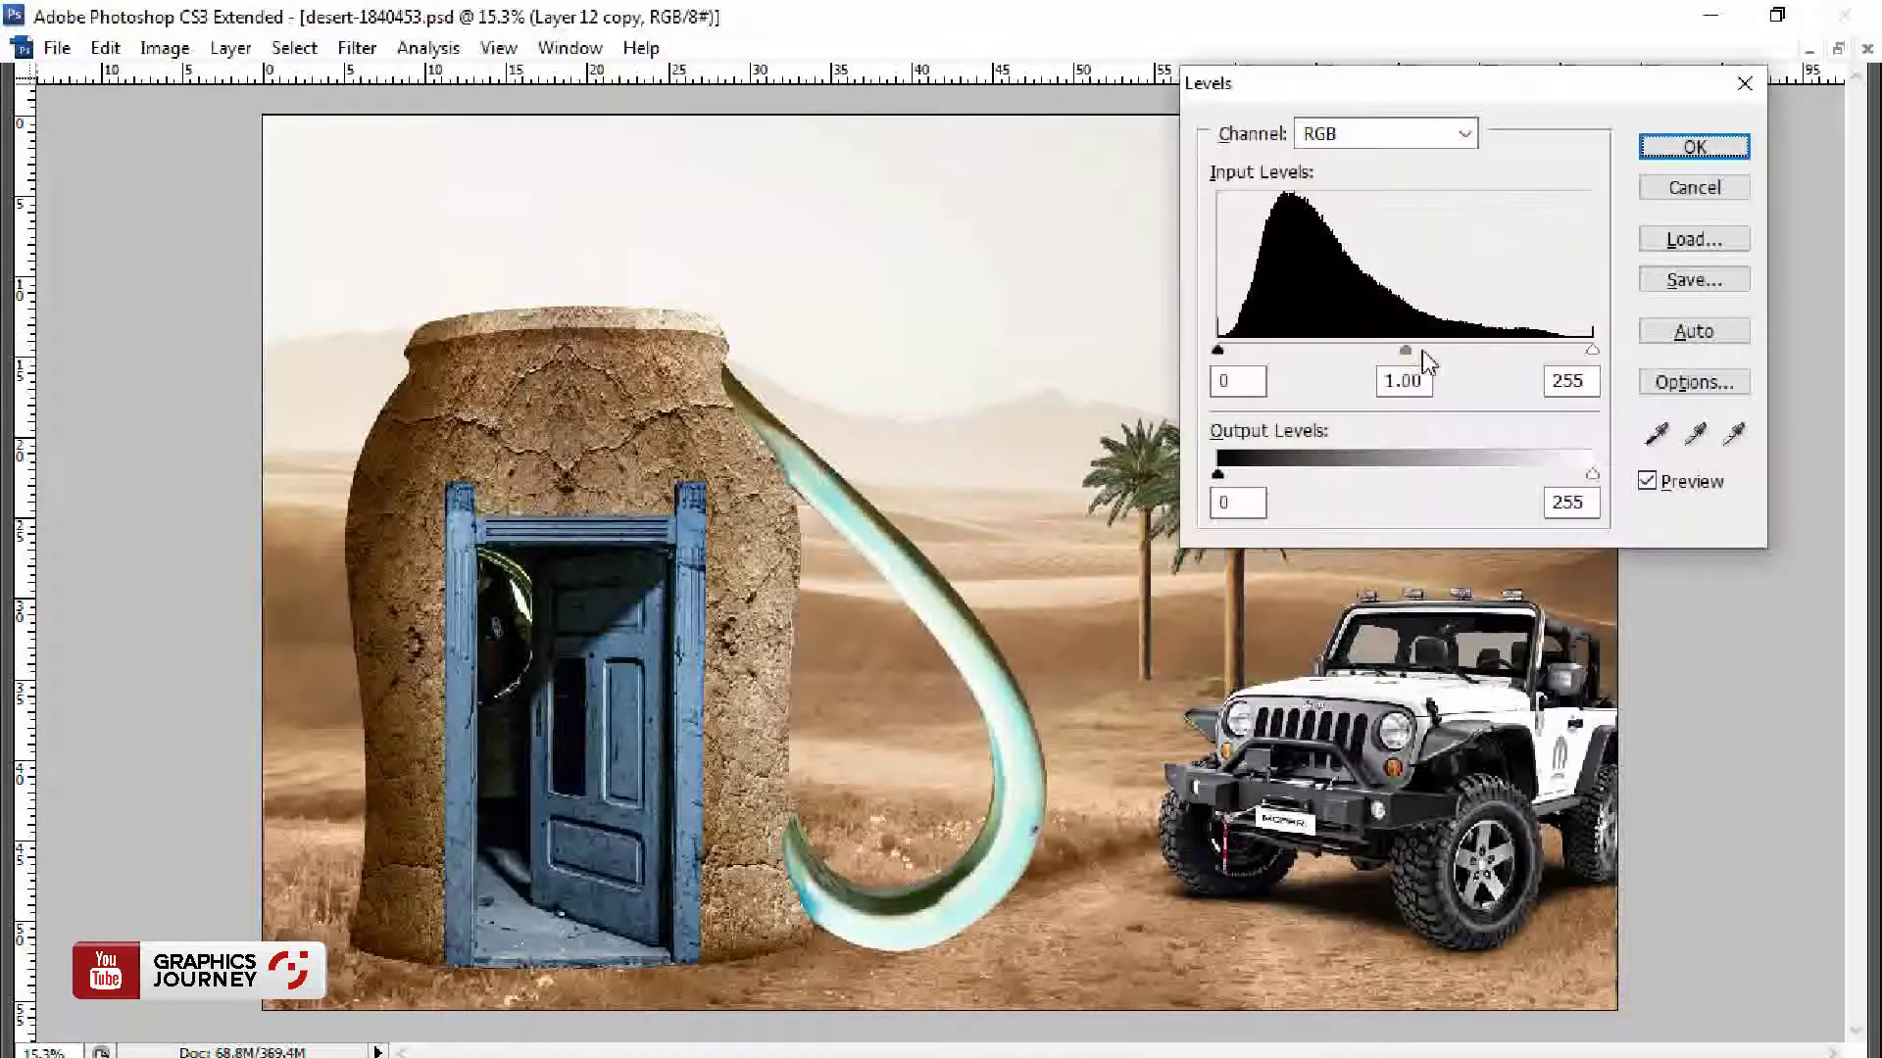
key("Return")
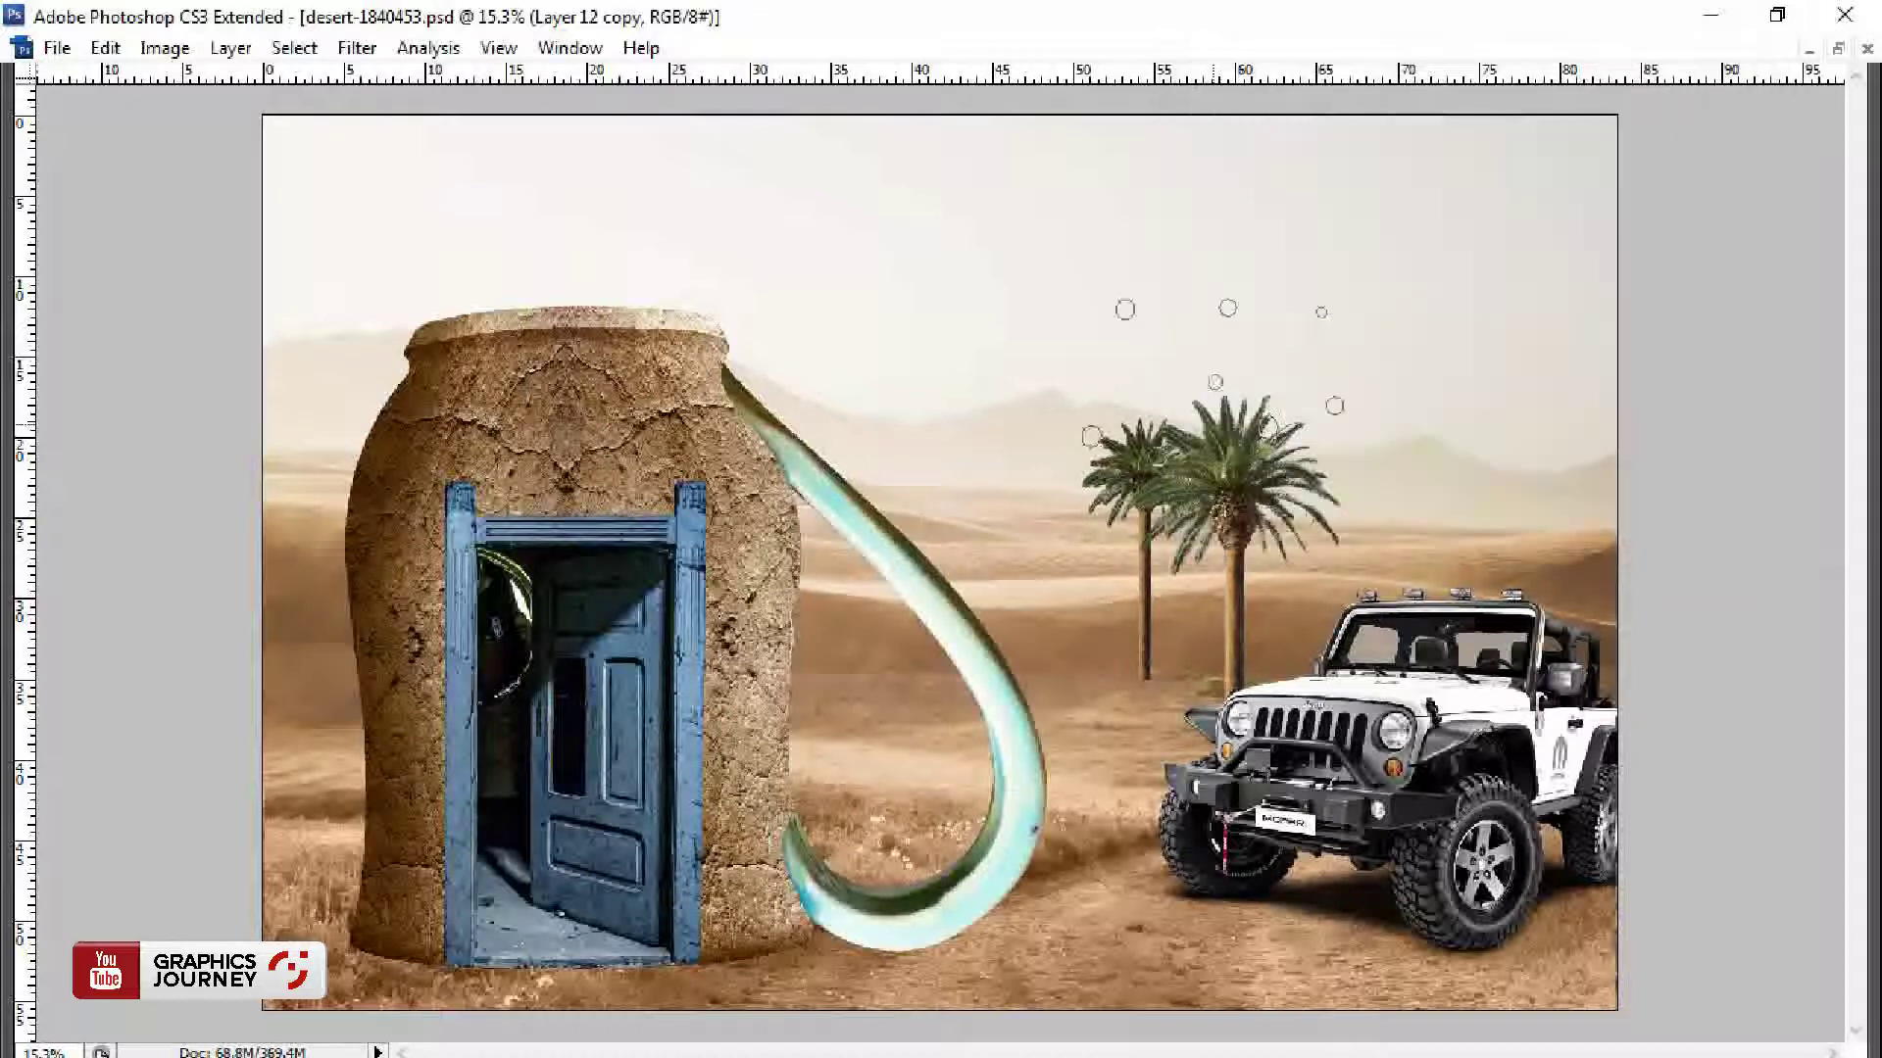
Step: Place a third palm up-left and copy a grass patch down onto the handle
left_click_drag(1232, 535, 1047, 446)
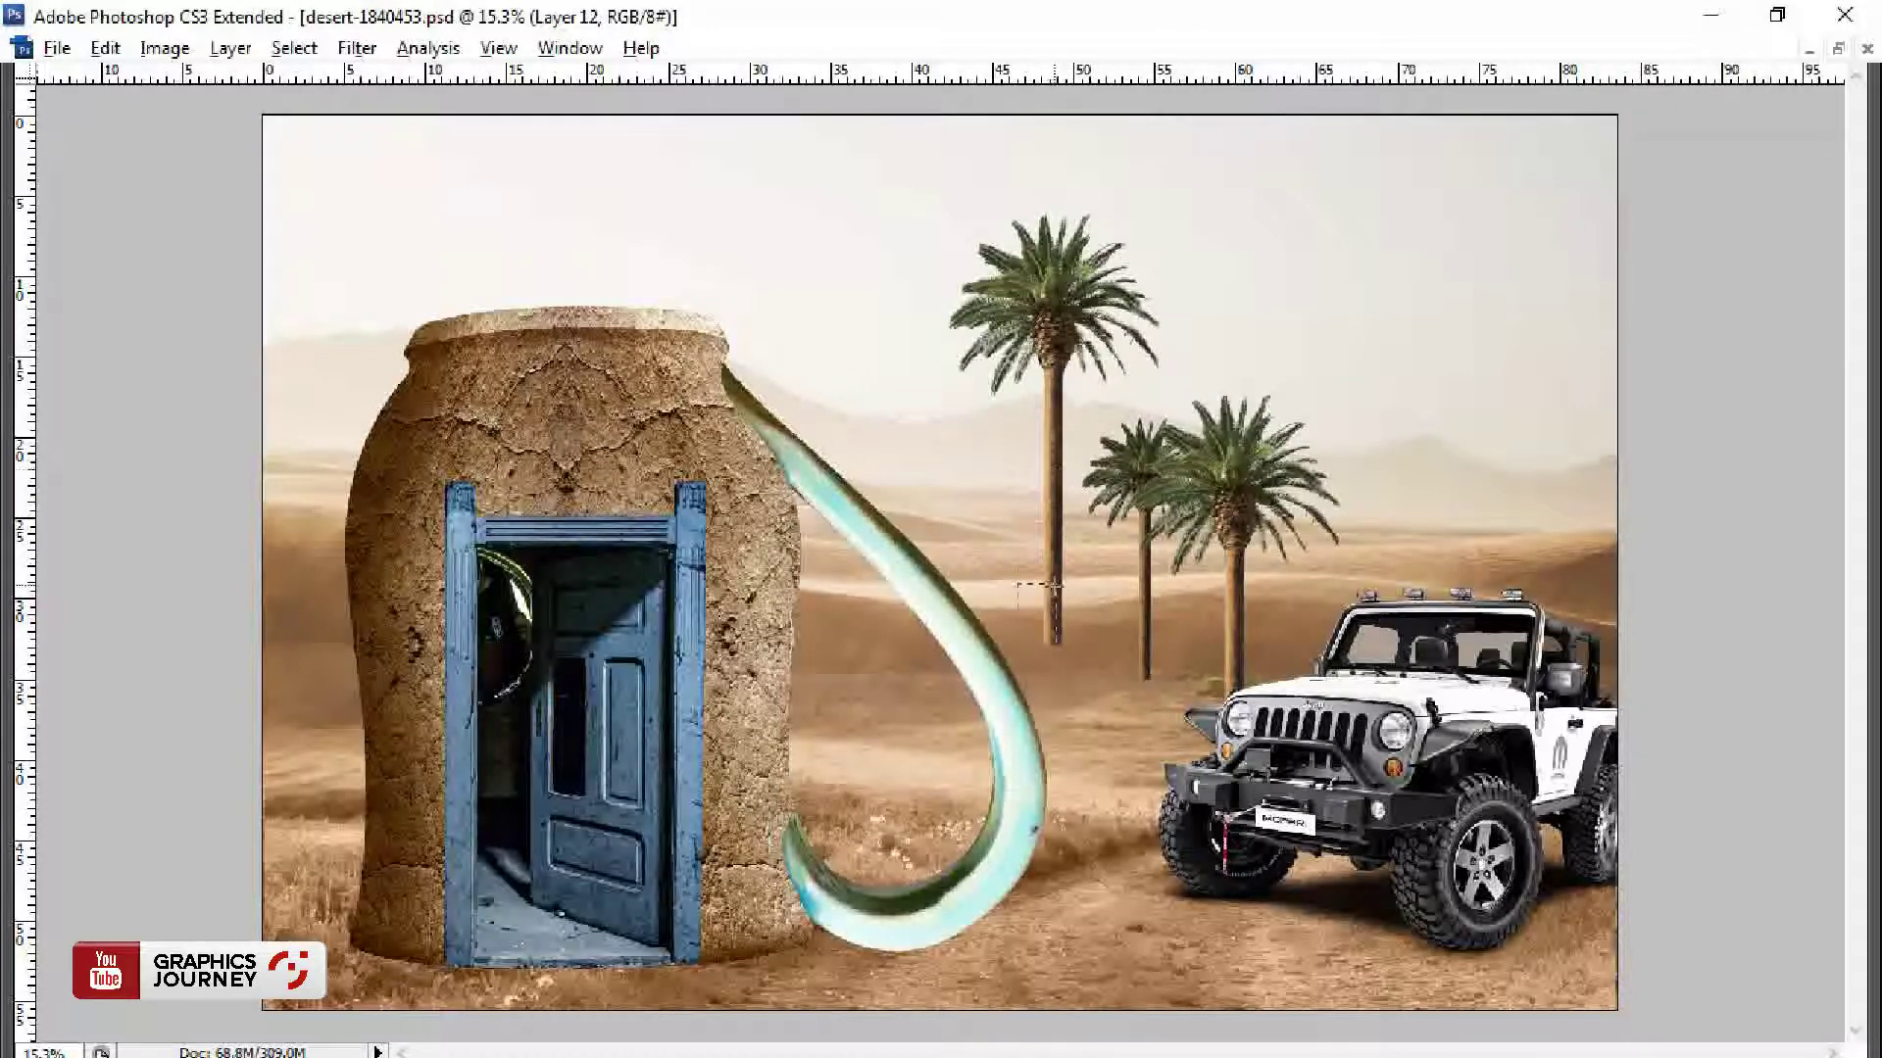
key("ctrl+j")
key("ctrl+j")
mouse_move(1054, 621)
left_mouse_down()
mouse_move(969, 760)
mouse_move(1008, 921)
mouse_move(1004, 862)
left_mouse_up()
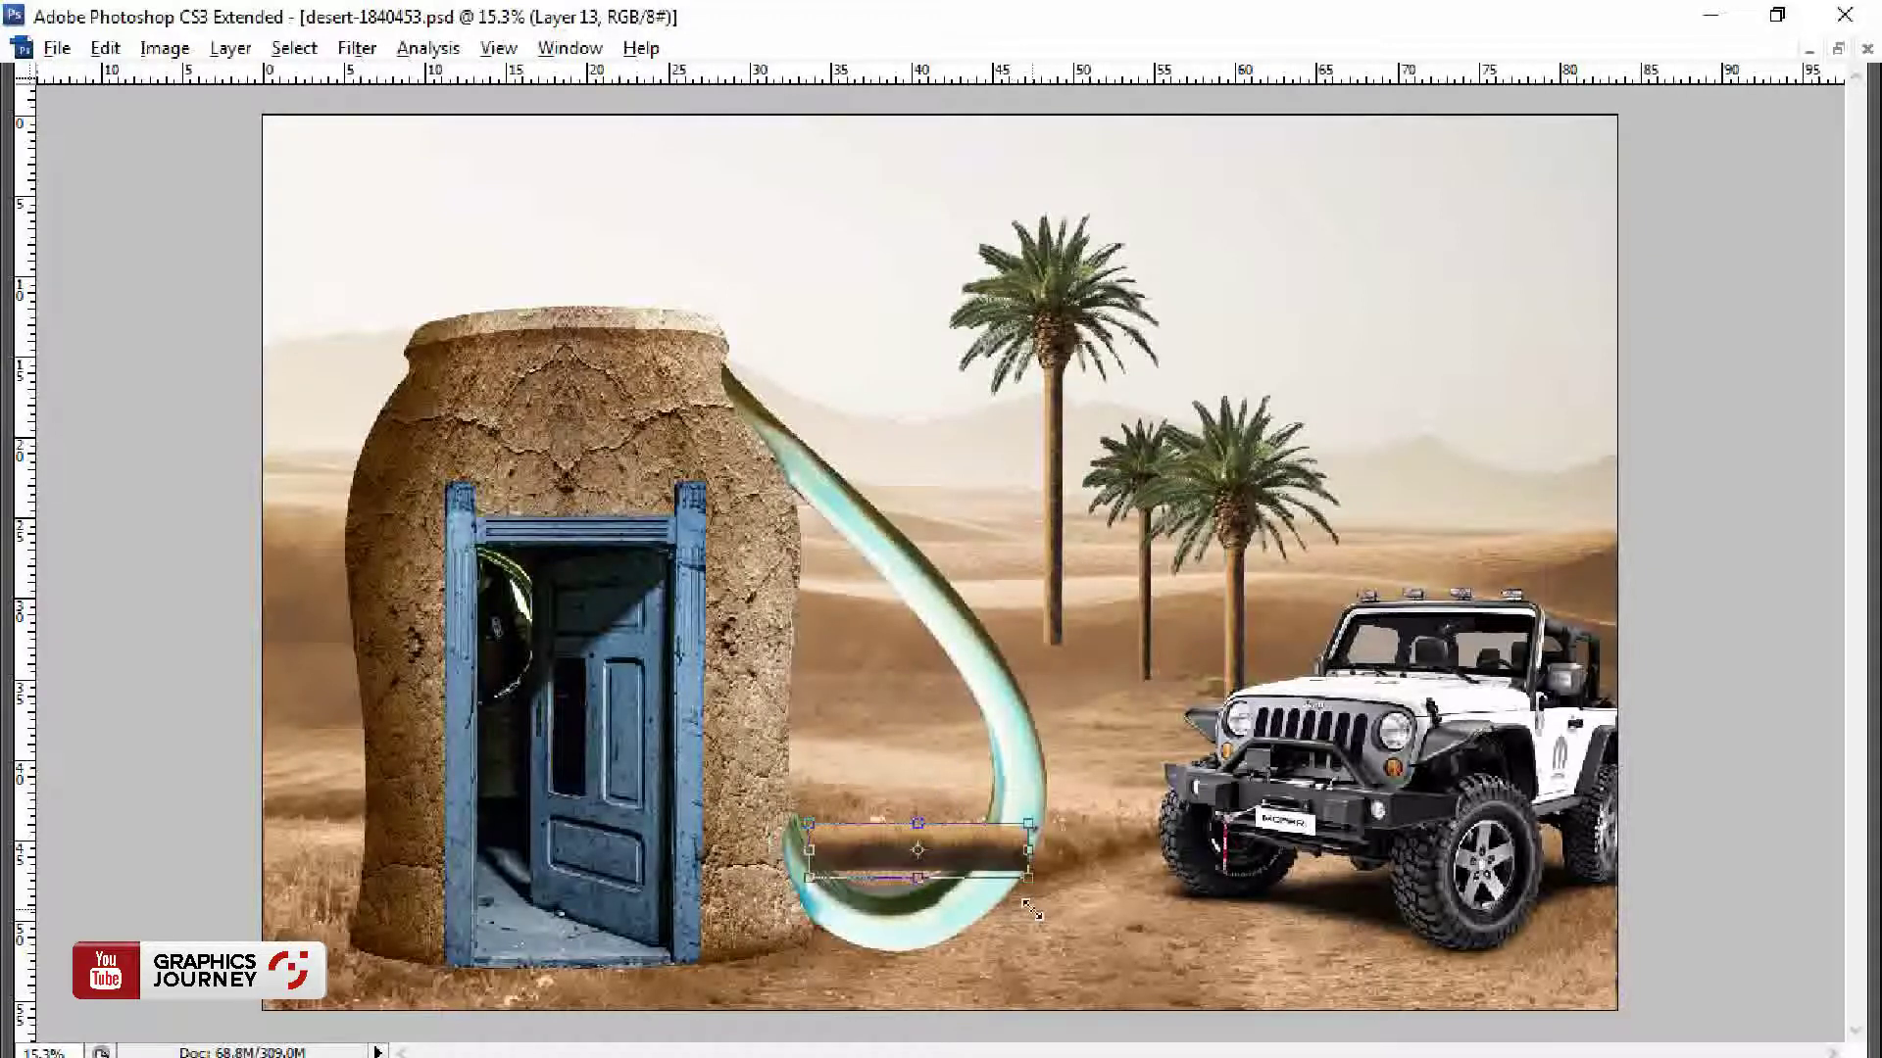
Step: Stretch the two dry-grass strips across the handle's lower curve, widening the lower one
key("Return")
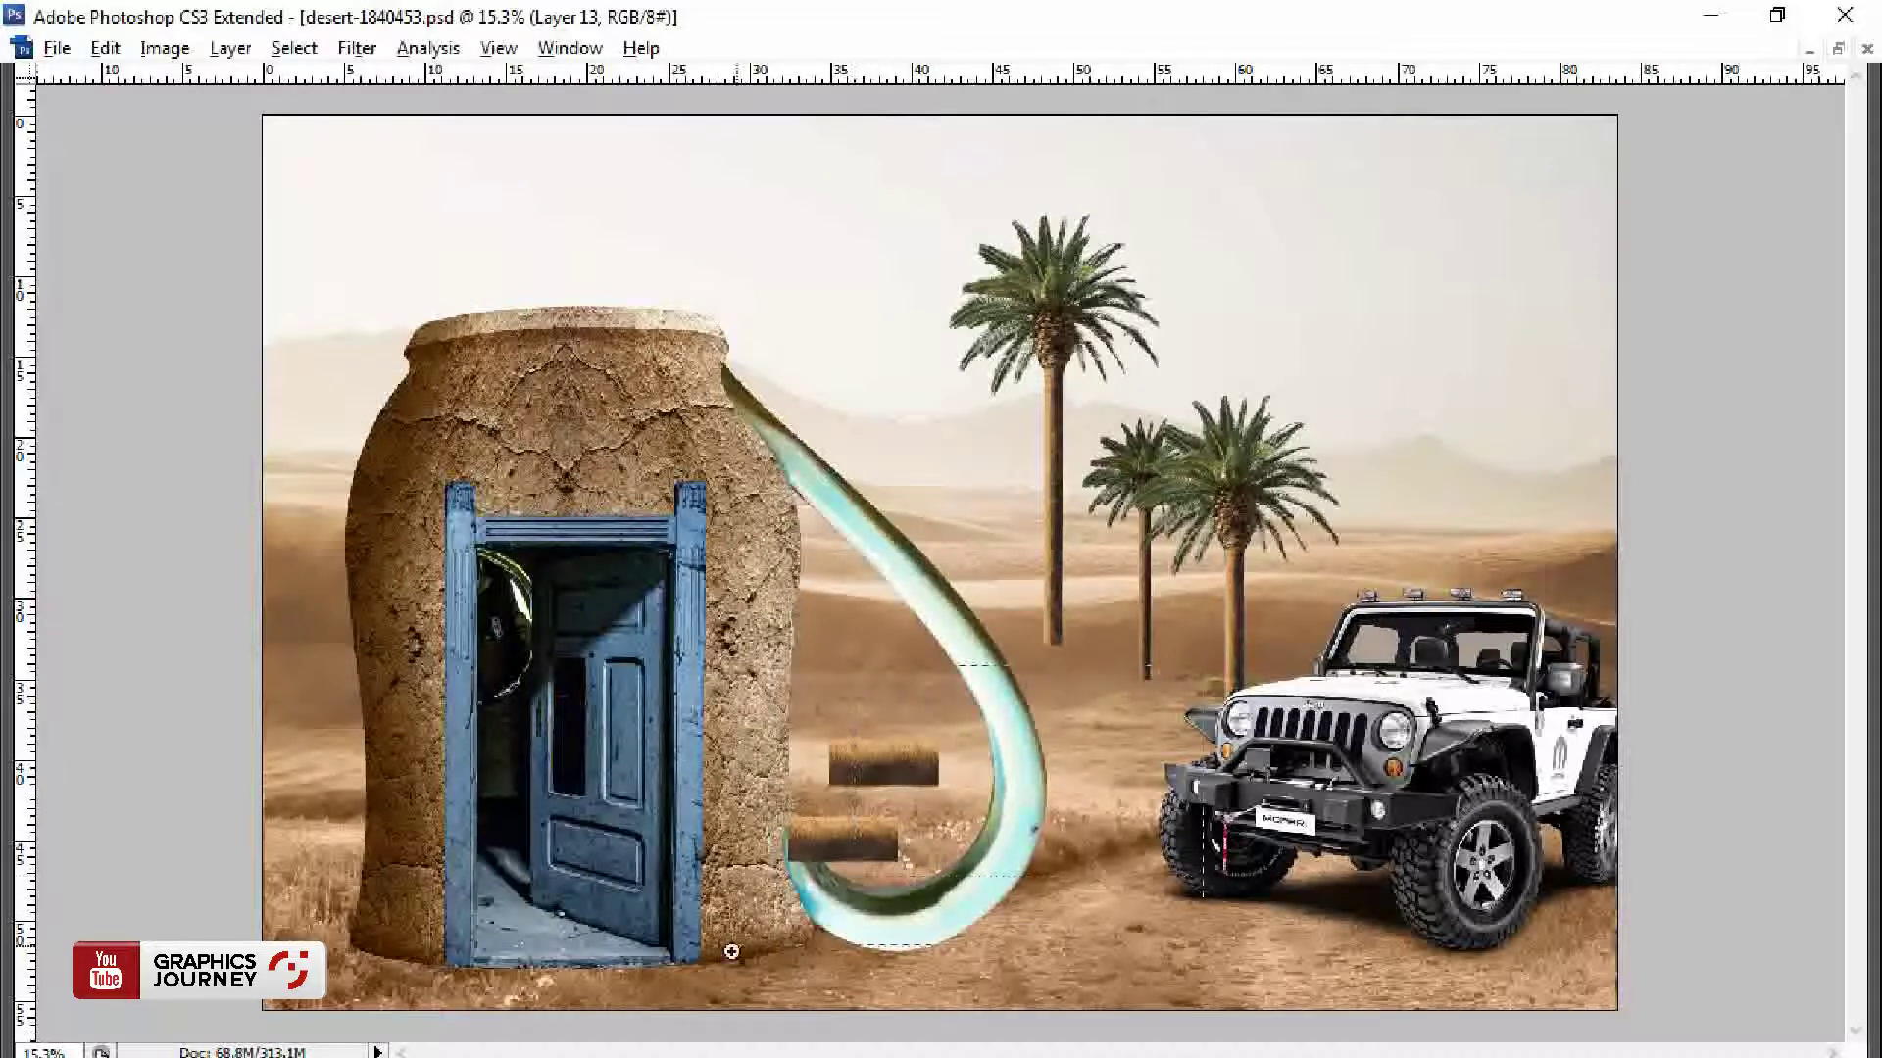
key("ctrl+plus")
key("ctrl+plus")
key("ctrl+plus")
key("ctrl+t")
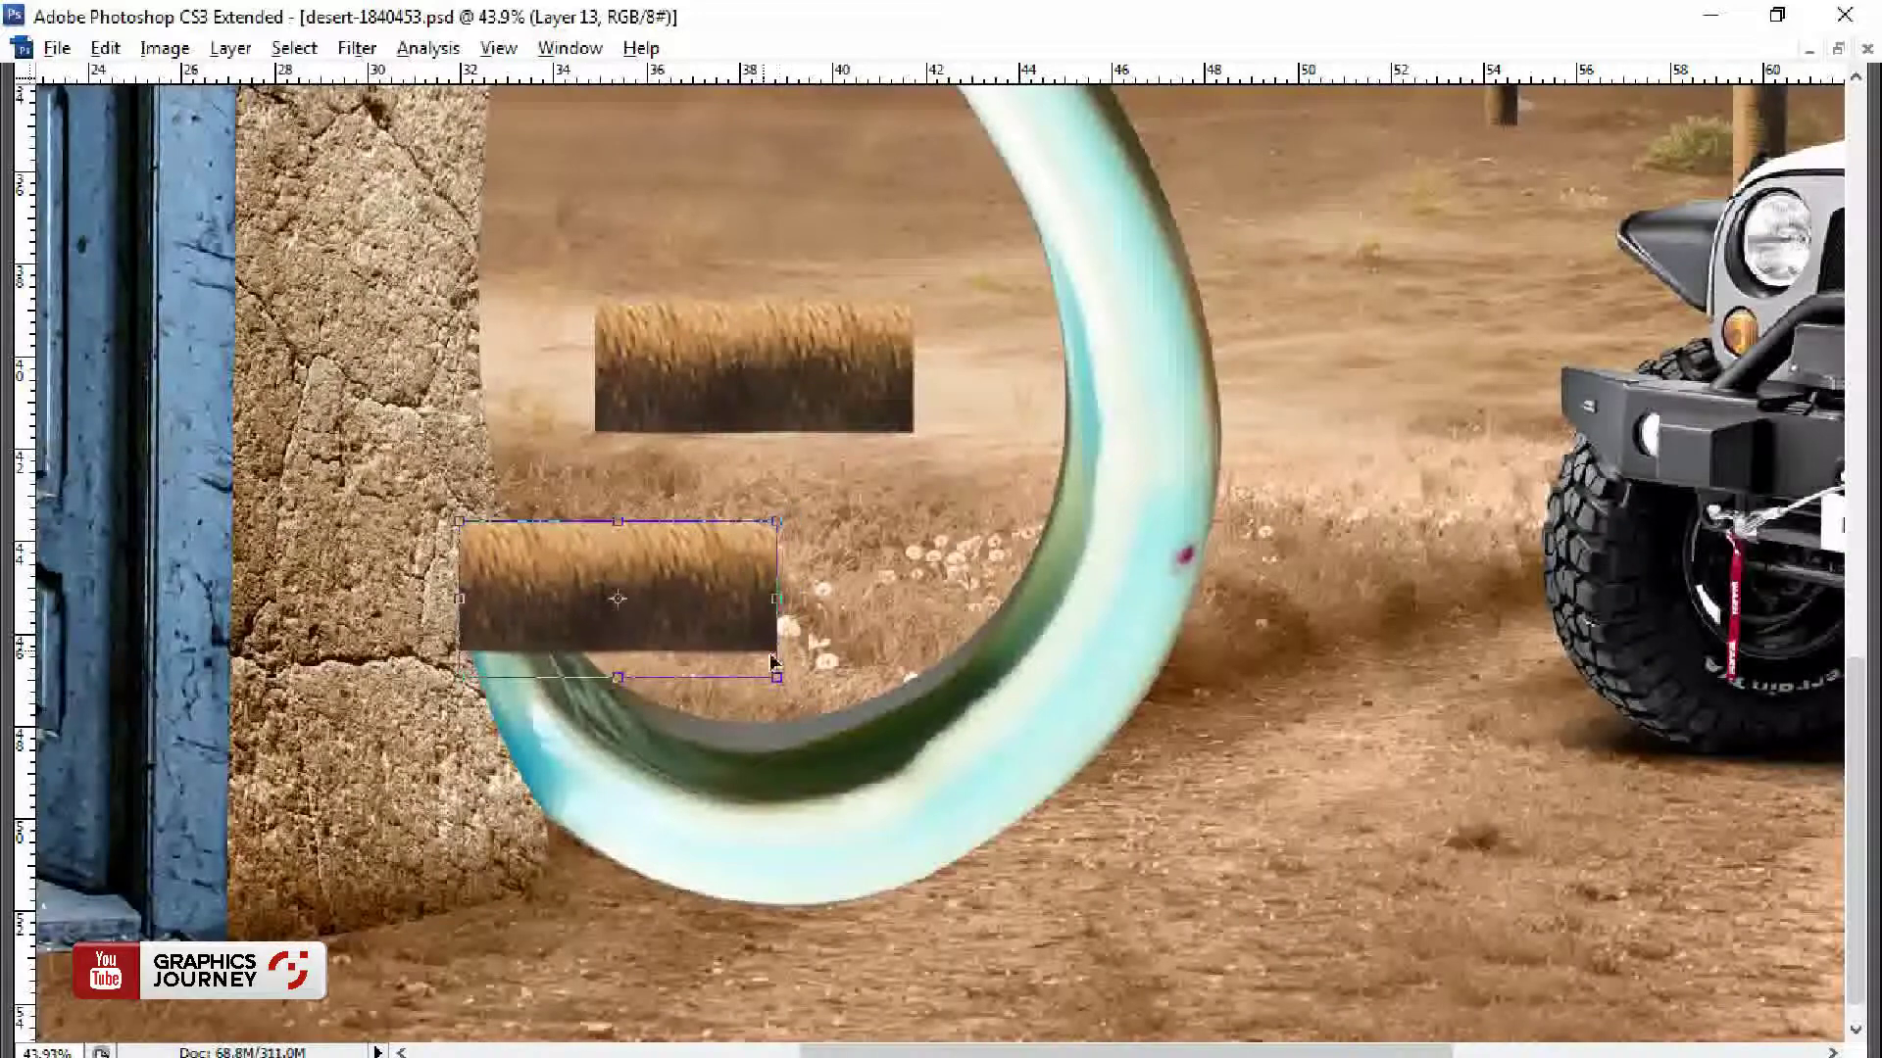
left_click_drag(777, 689, 867, 698)
key("Return")
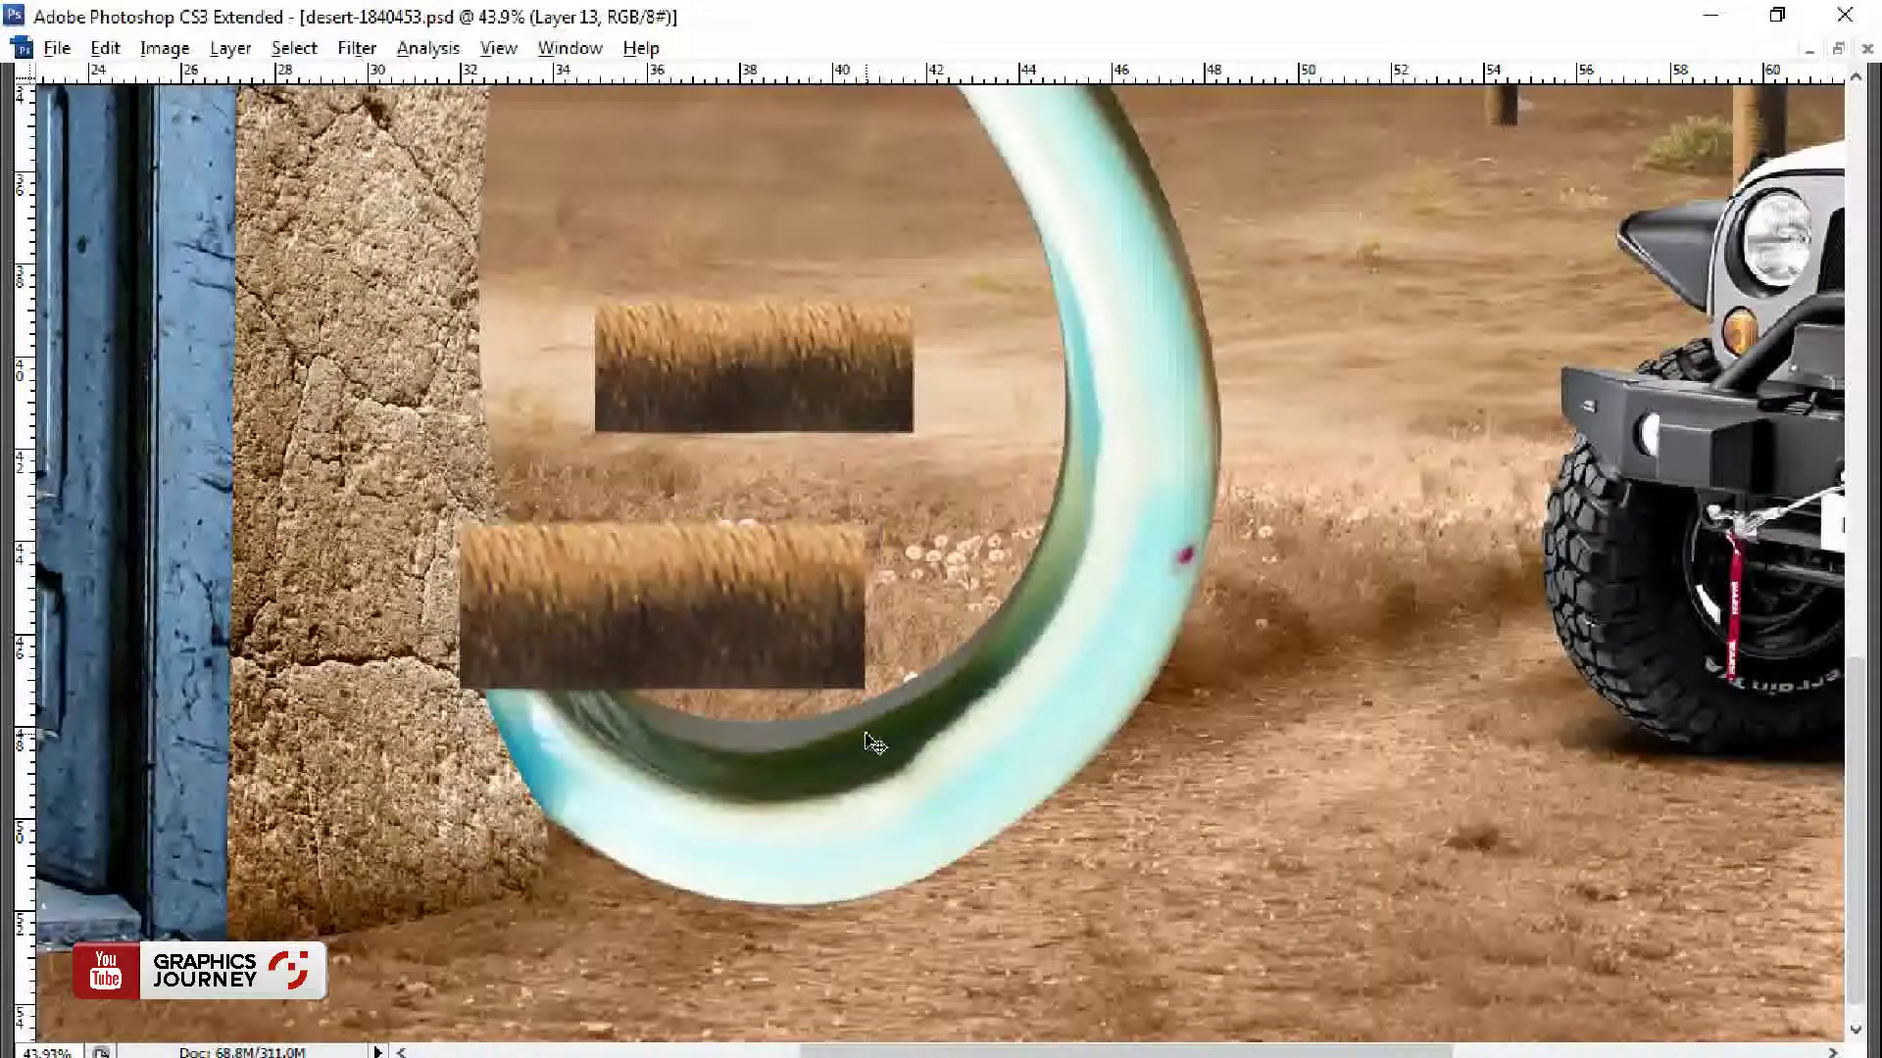
left_click_drag(775, 453, 829, 407)
key("Tab")
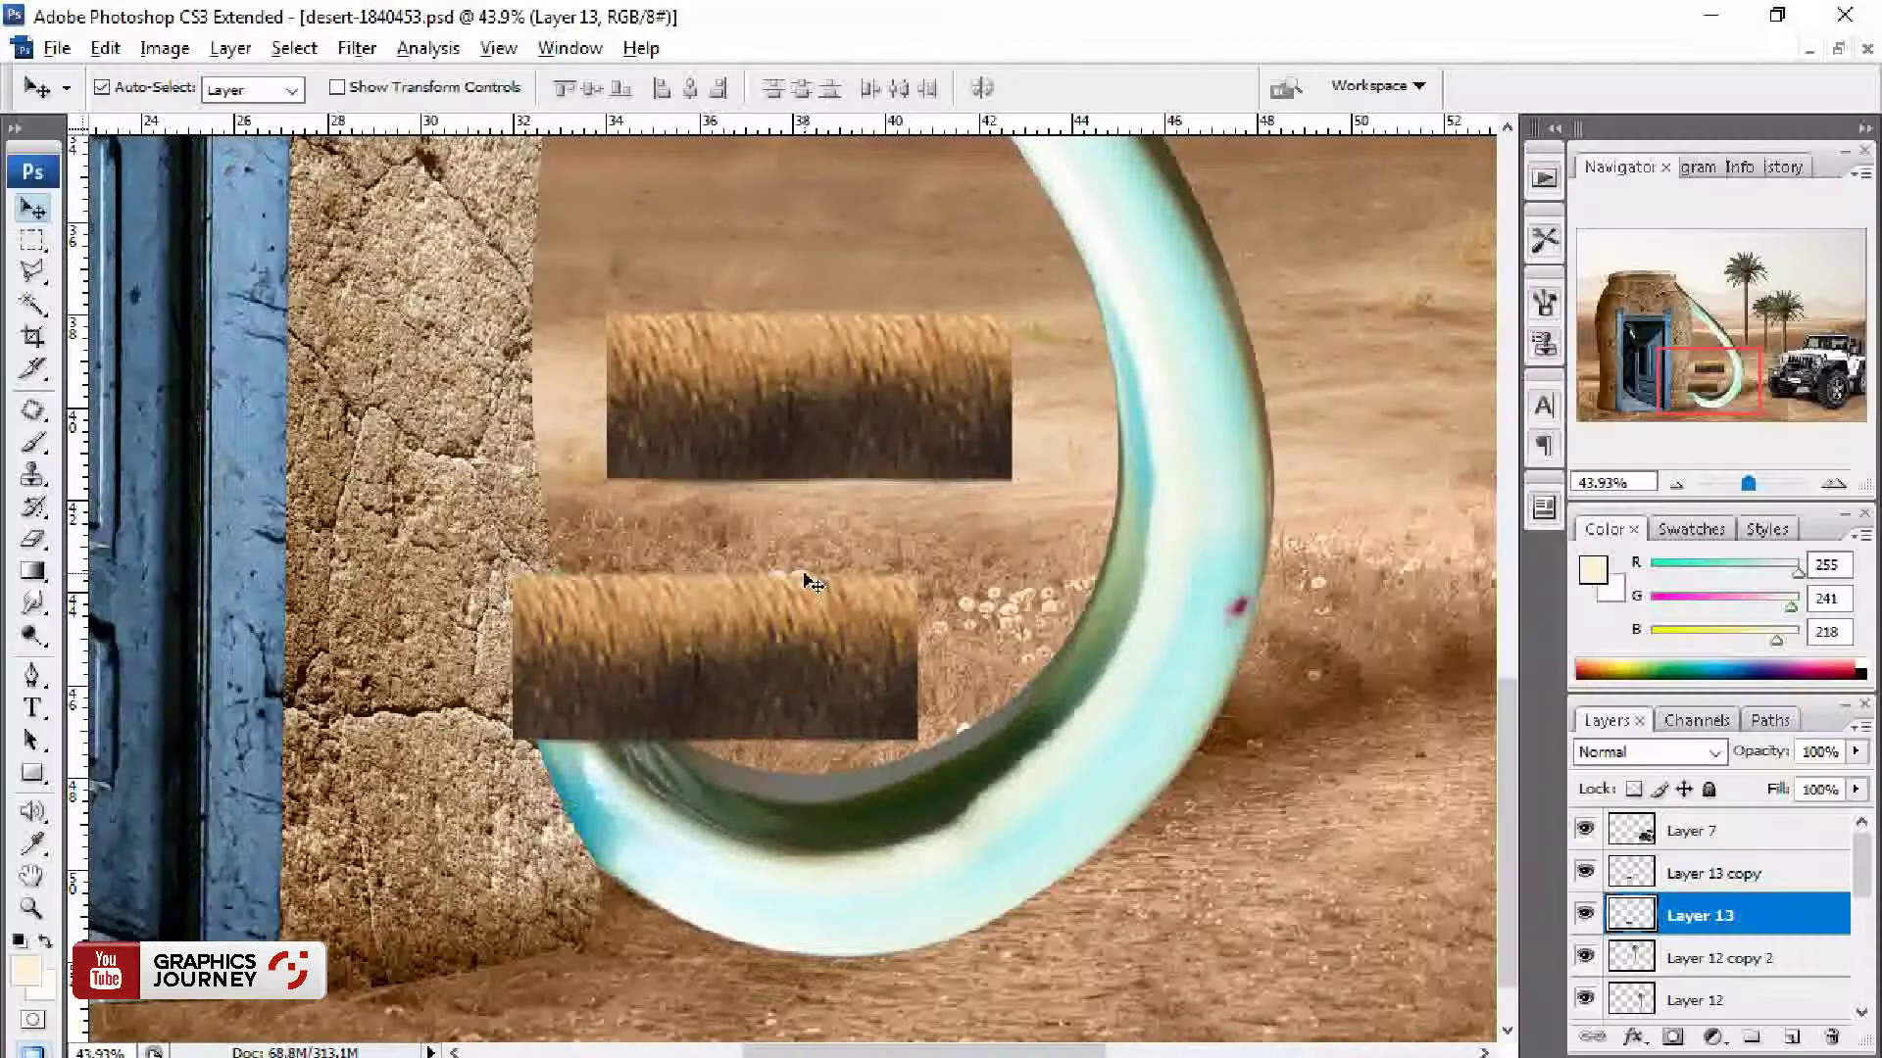
key("ctrl+t")
Step: Warp the first grass strip's top and bottom edges down to curve around the handle's lower bend
left_click(1140, 87)
left_click_drag(917, 771, 934, 939)
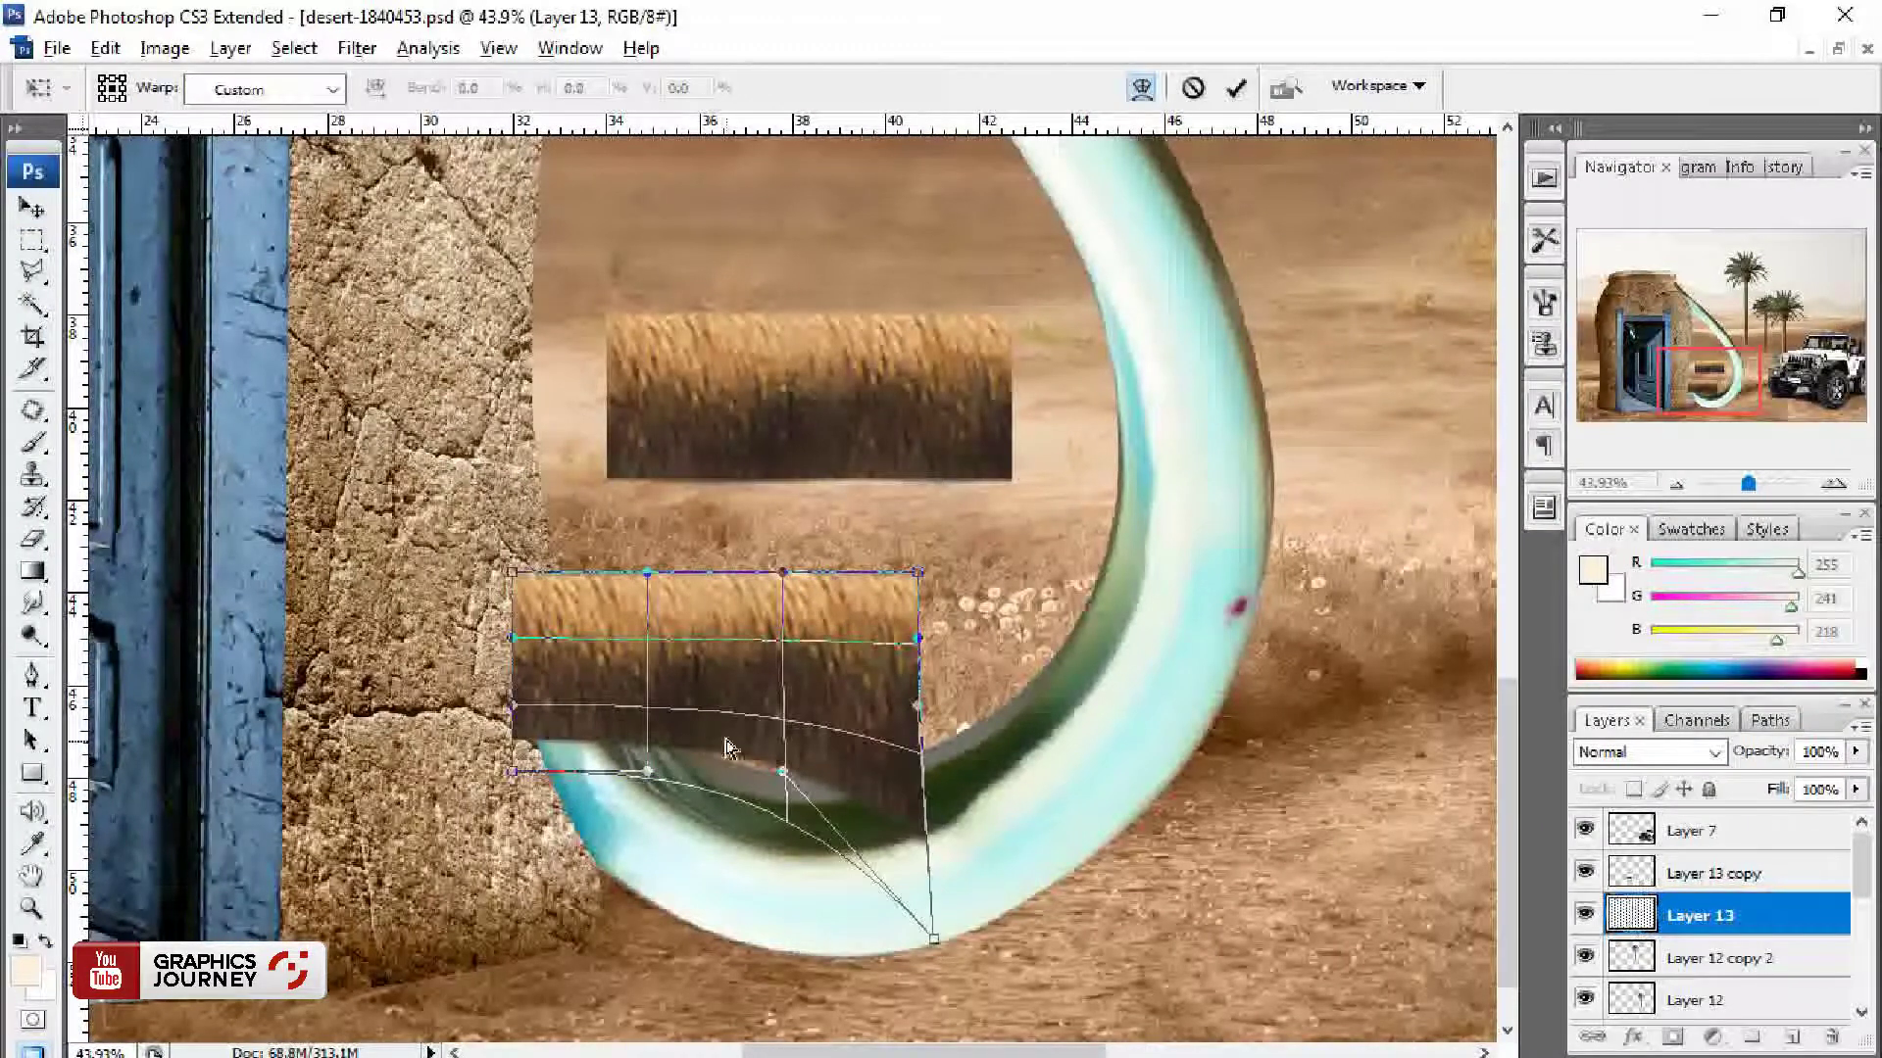
left_click_drag(648, 771, 650, 846)
mouse_move(516, 777)
left_mouse_down()
mouse_move(542, 855)
mouse_move(654, 897)
left_mouse_up()
left_click_drag(926, 804, 938, 897)
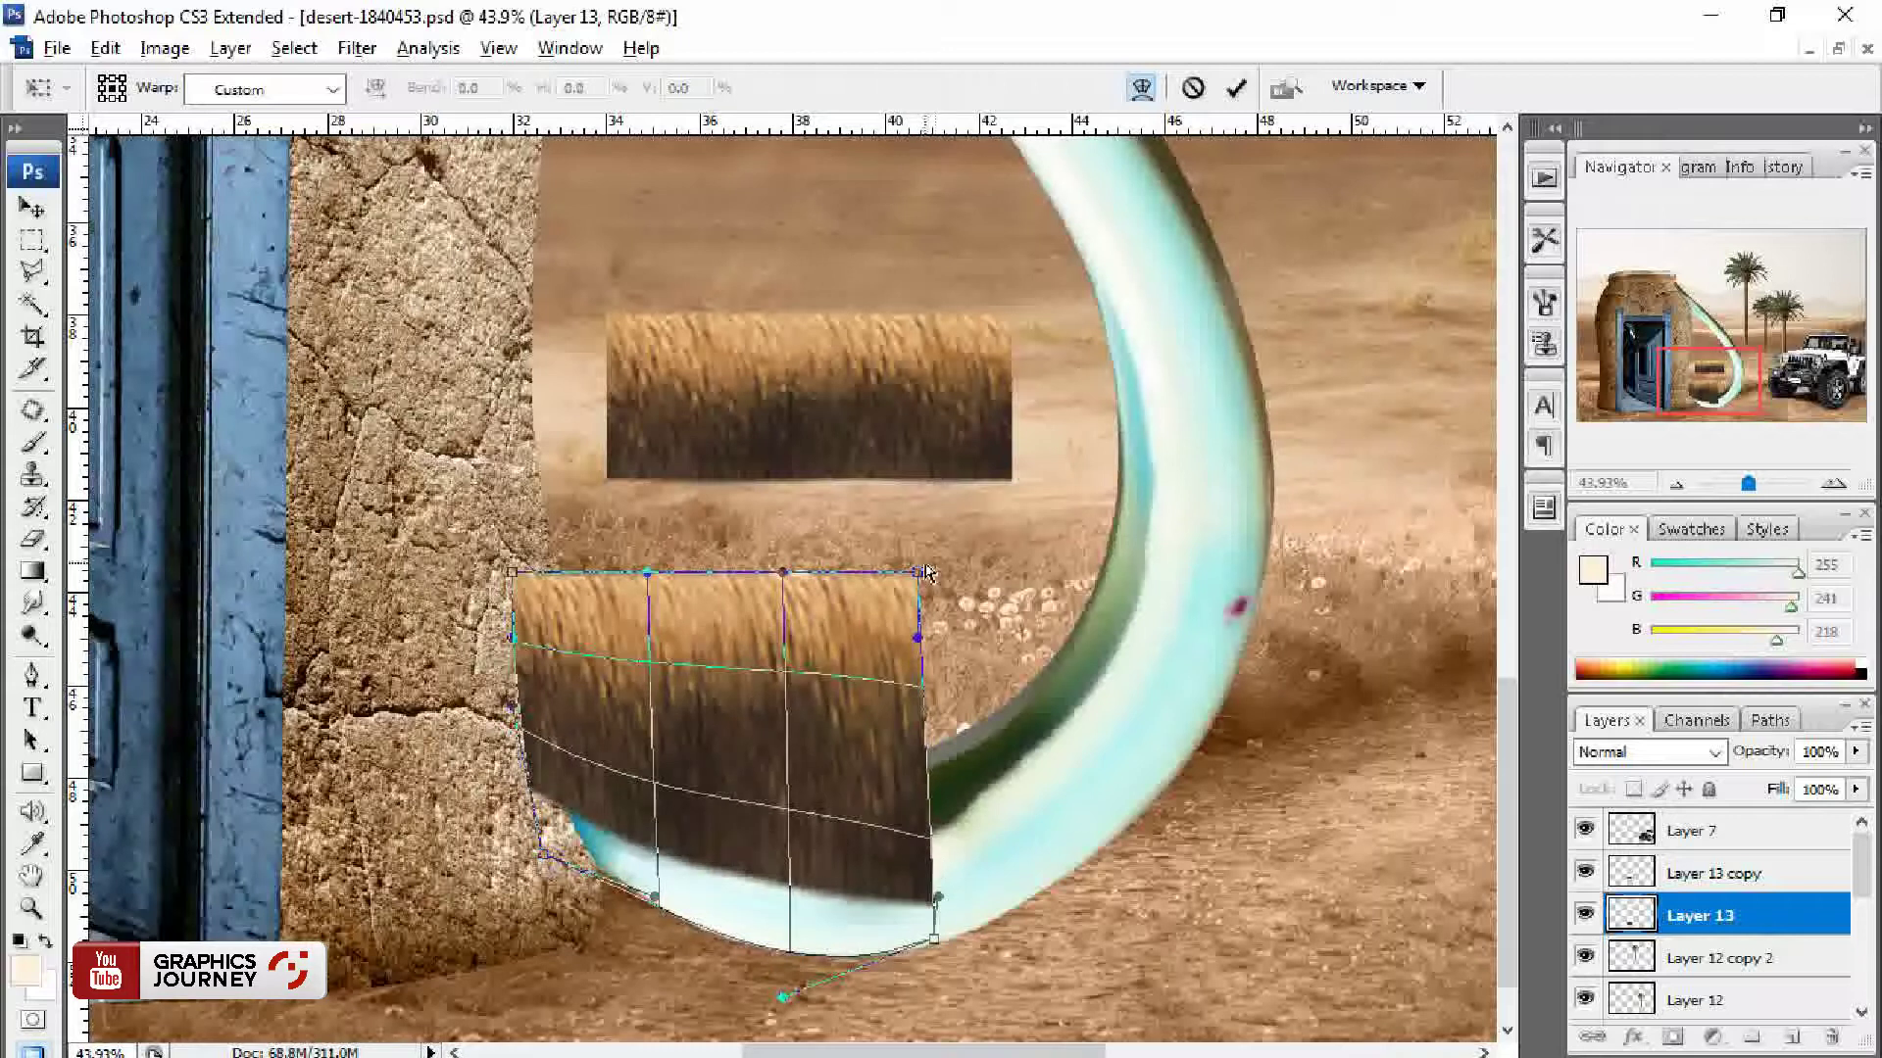
left_click_drag(918, 571, 921, 733)
left_click_drag(648, 572, 644, 711)
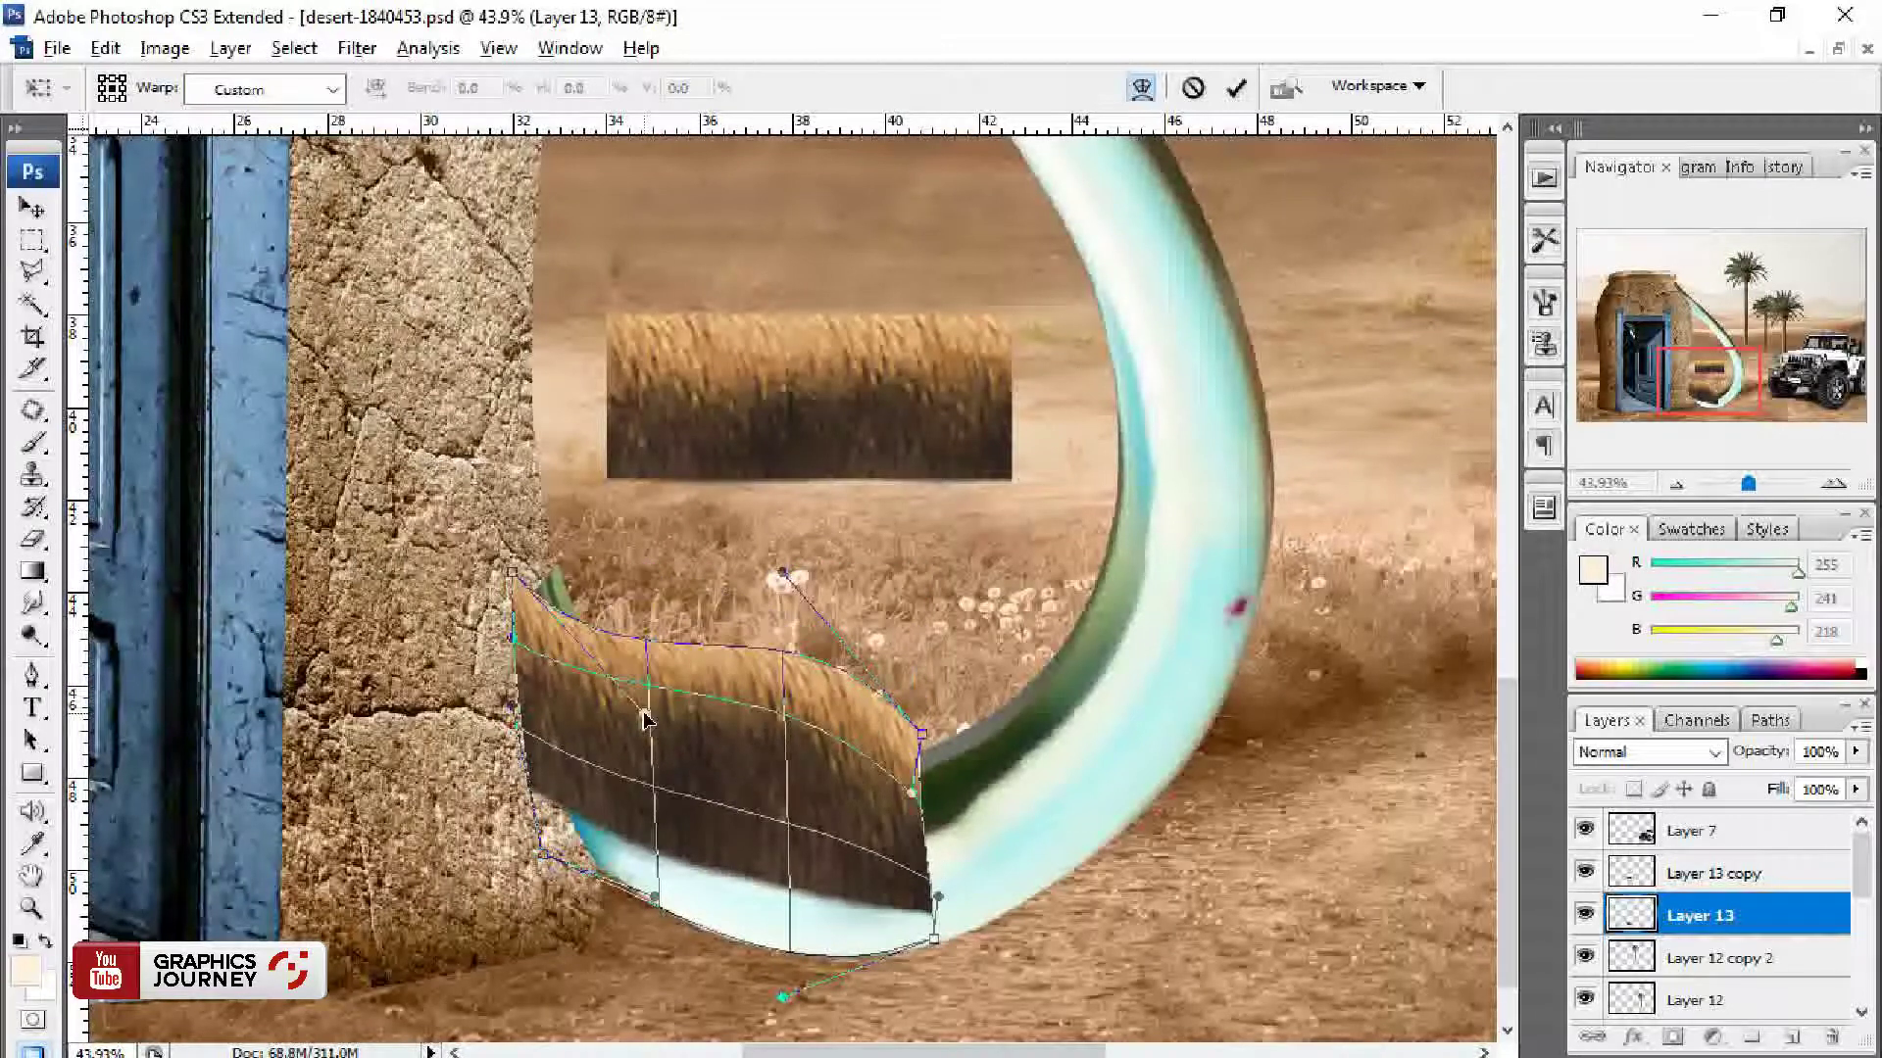
mouse_move(782, 571)
left_mouse_down()
mouse_move(742, 885)
mouse_move(782, 730)
left_mouse_up()
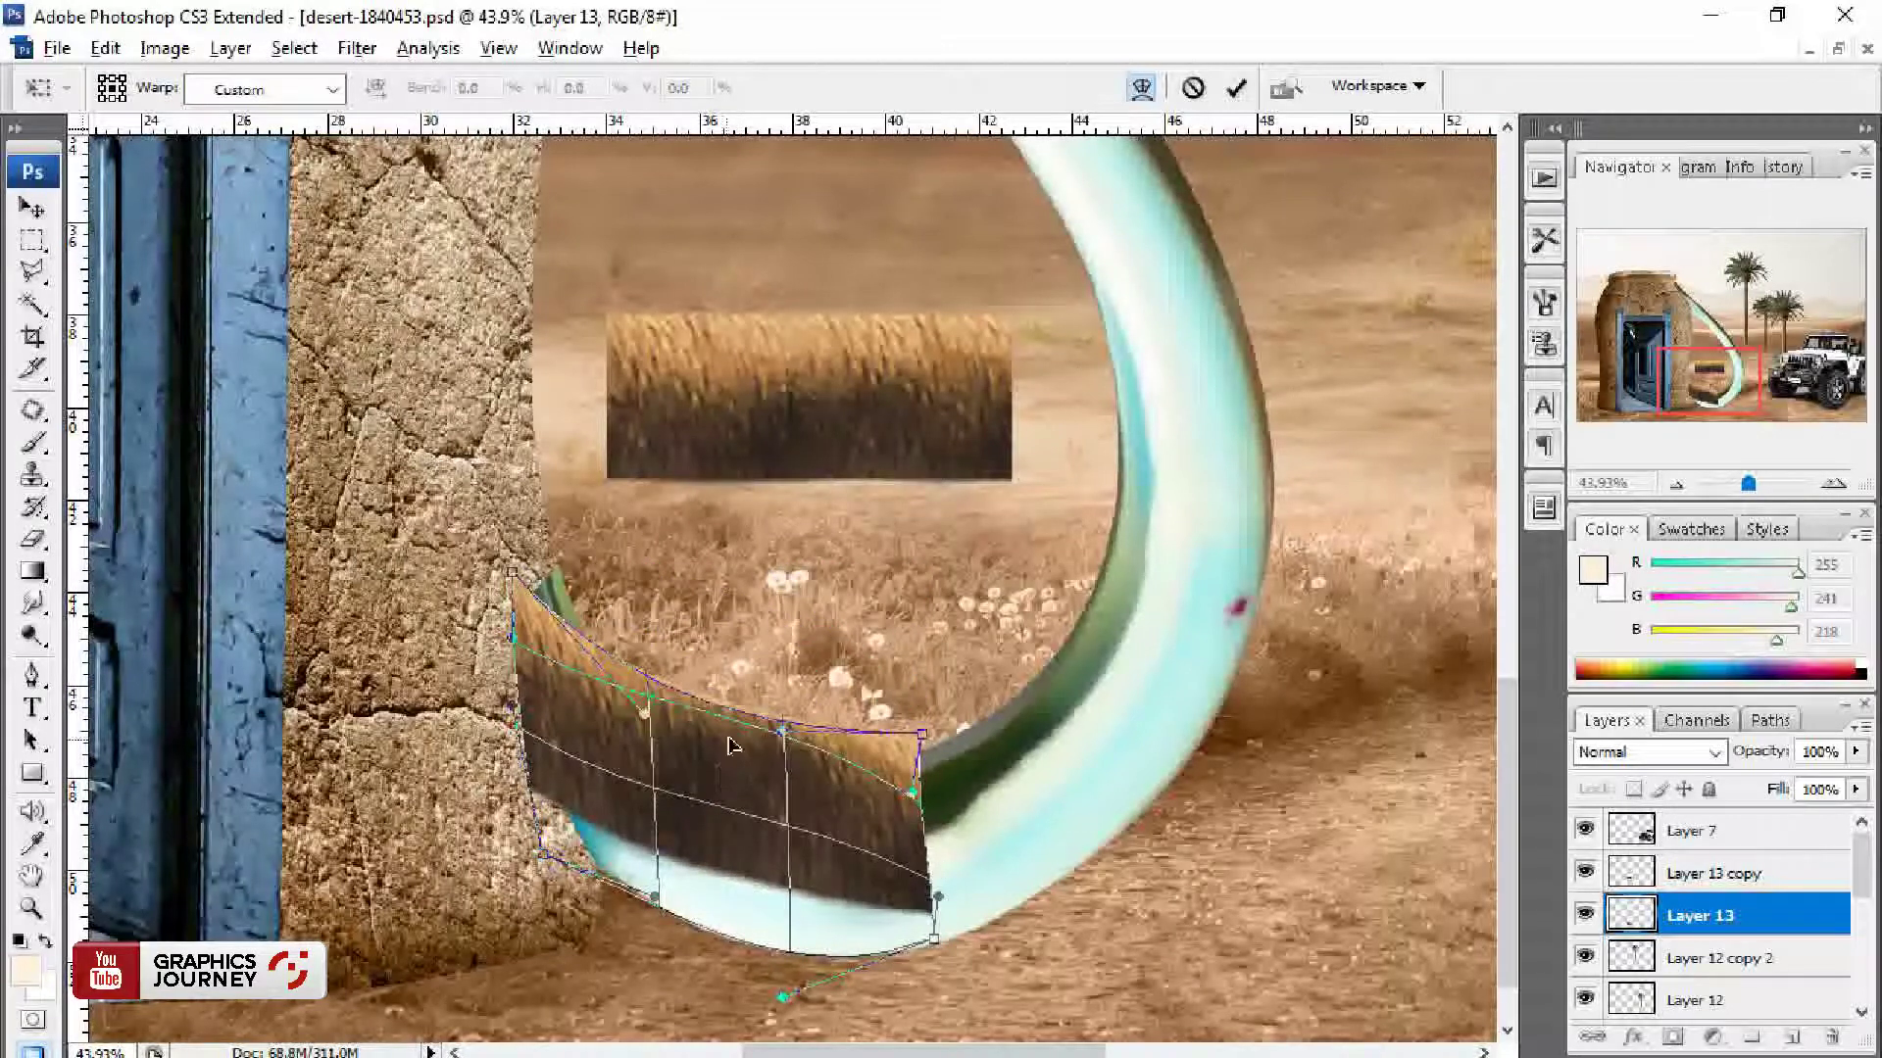
Step: Refine the strip's corners and left edge to hug the handle, and apply the warp
left_click_drag(782, 996, 792, 1027)
left_click_drag(941, 948, 981, 921)
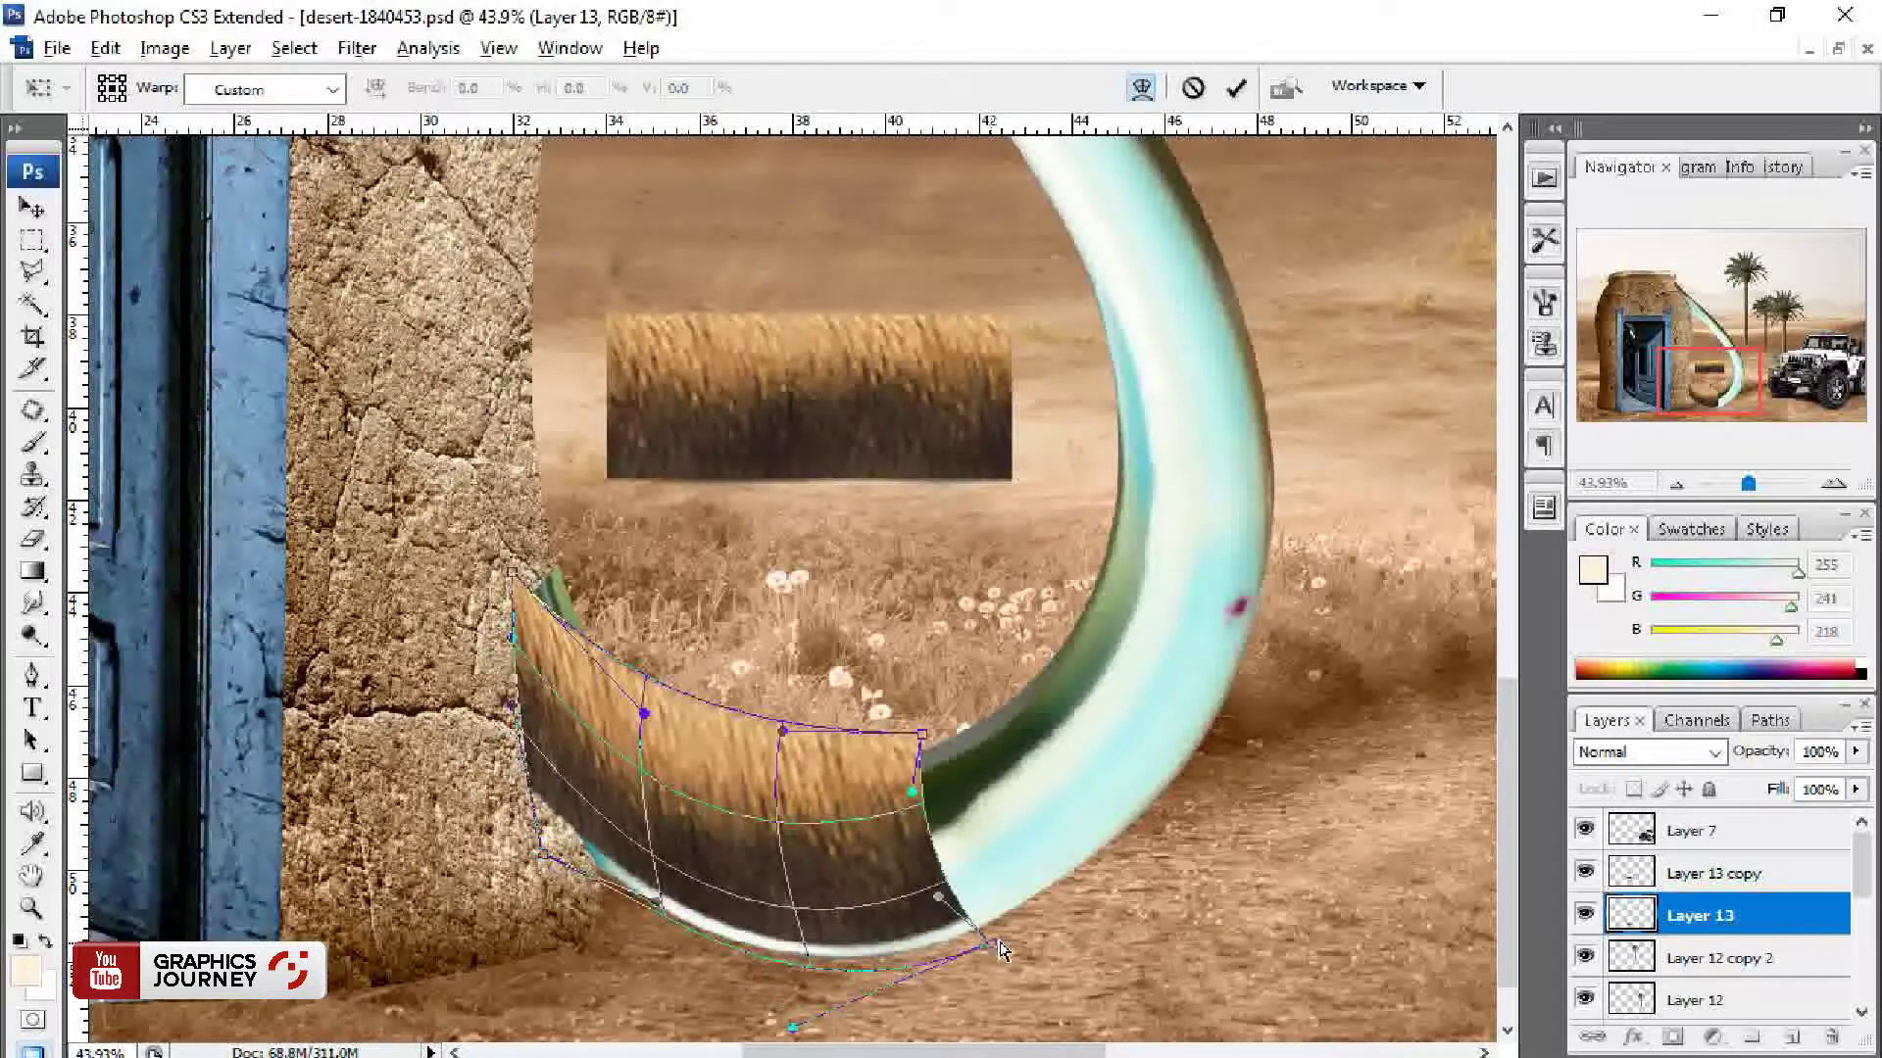
left_click_drag(912, 794, 932, 781)
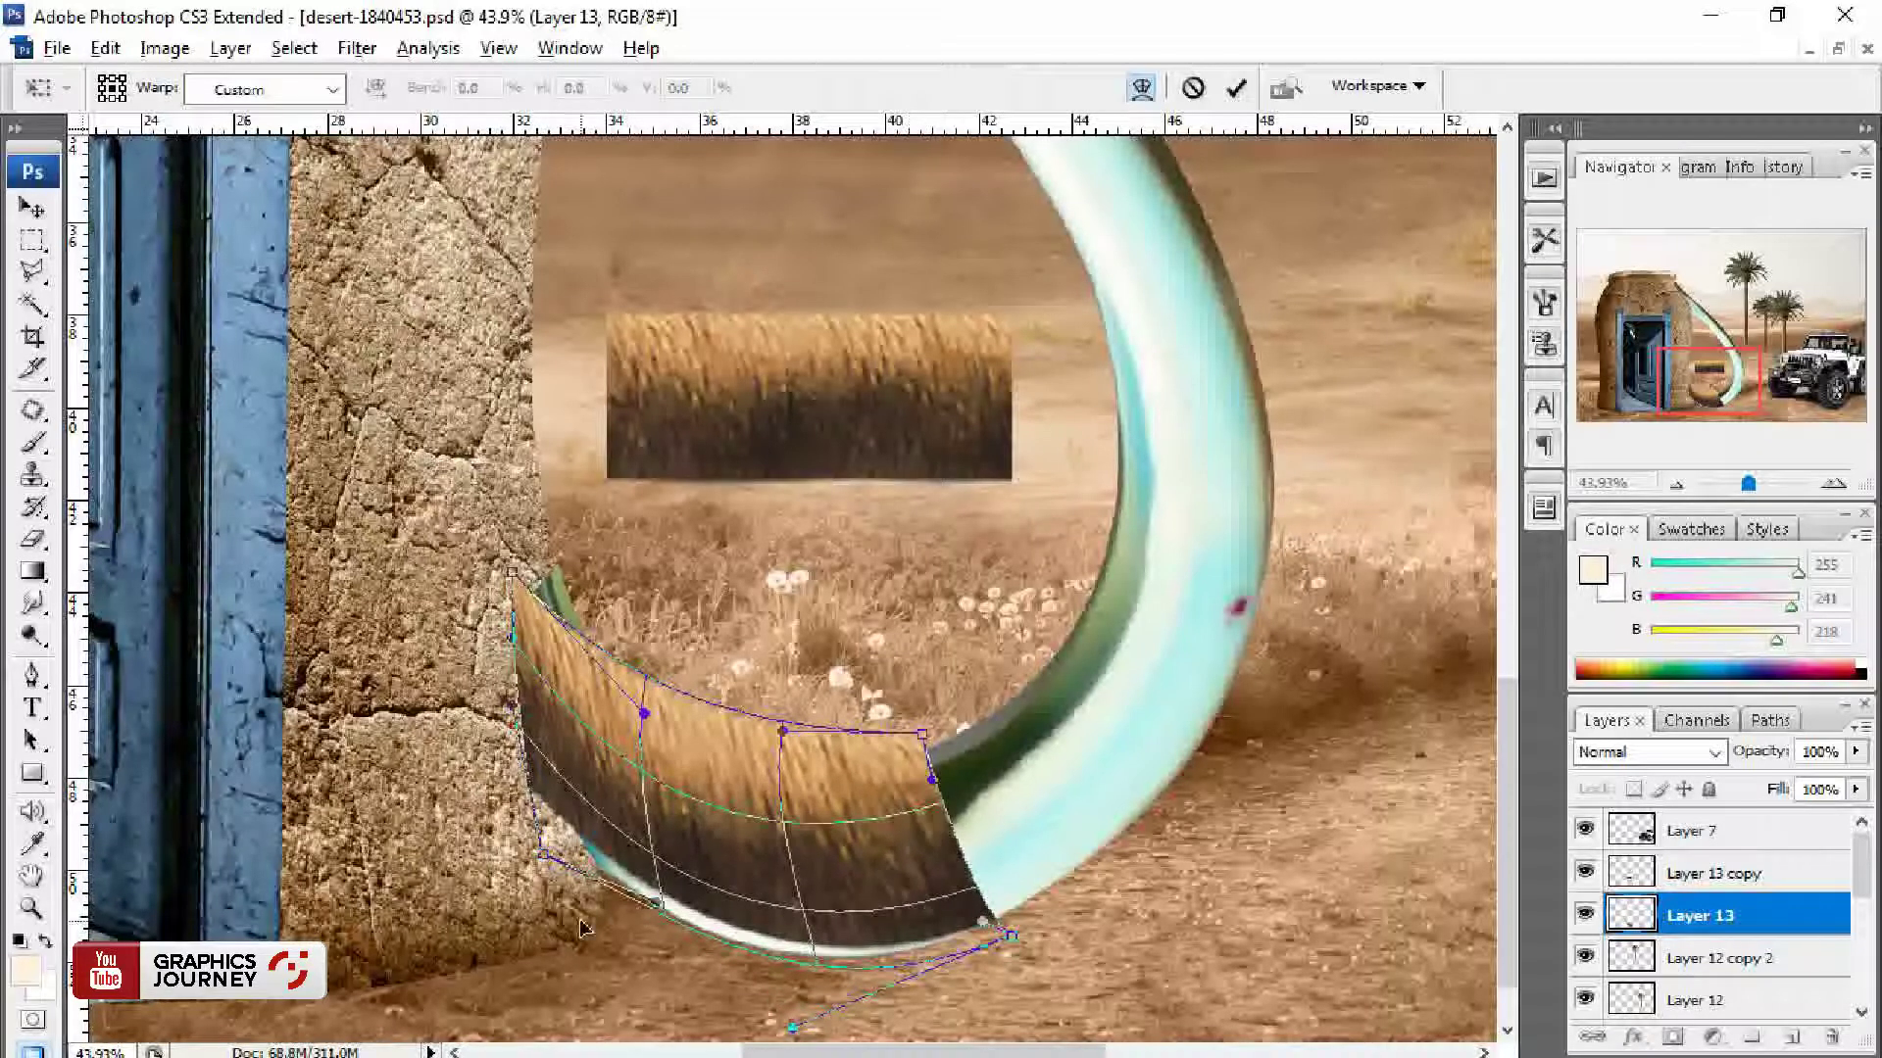
left_click_drag(540, 875, 540, 896)
left_click_drag(715, 735, 730, 784)
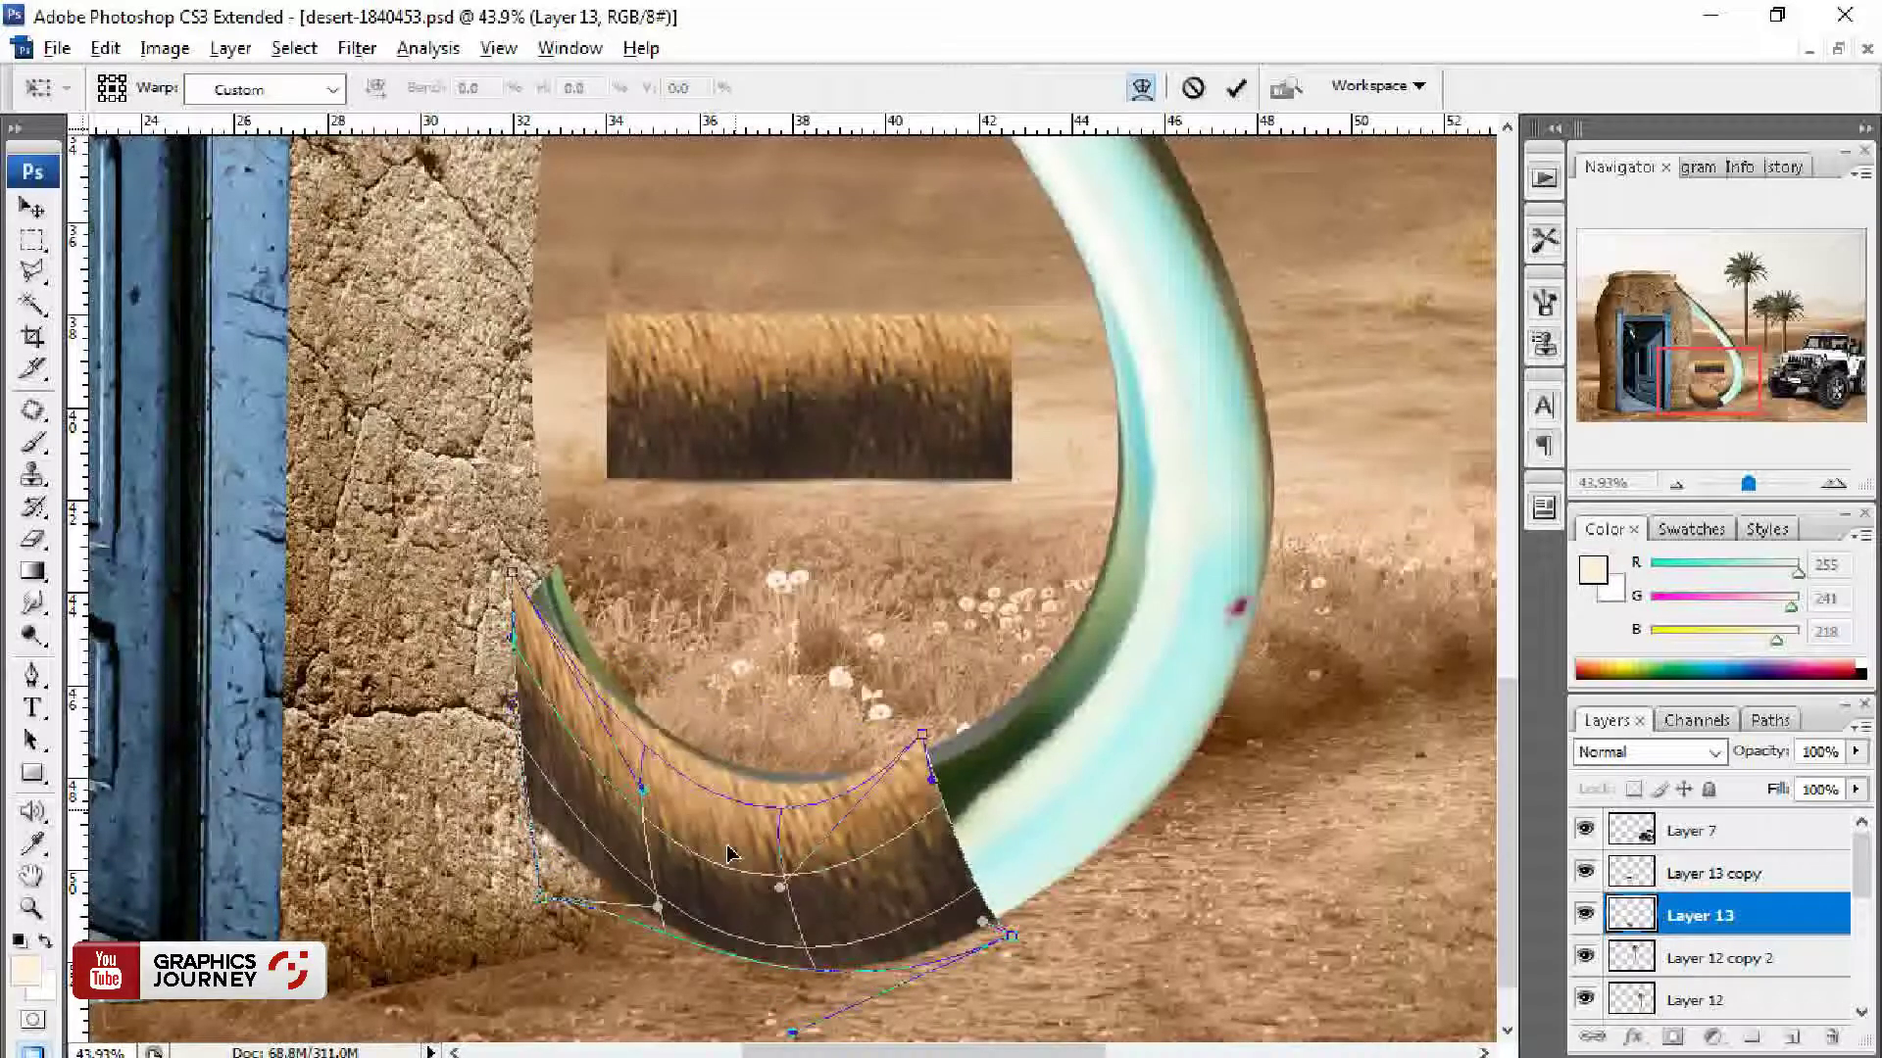
left_click_drag(512, 572, 559, 567)
left_click_drag(503, 644, 477, 635)
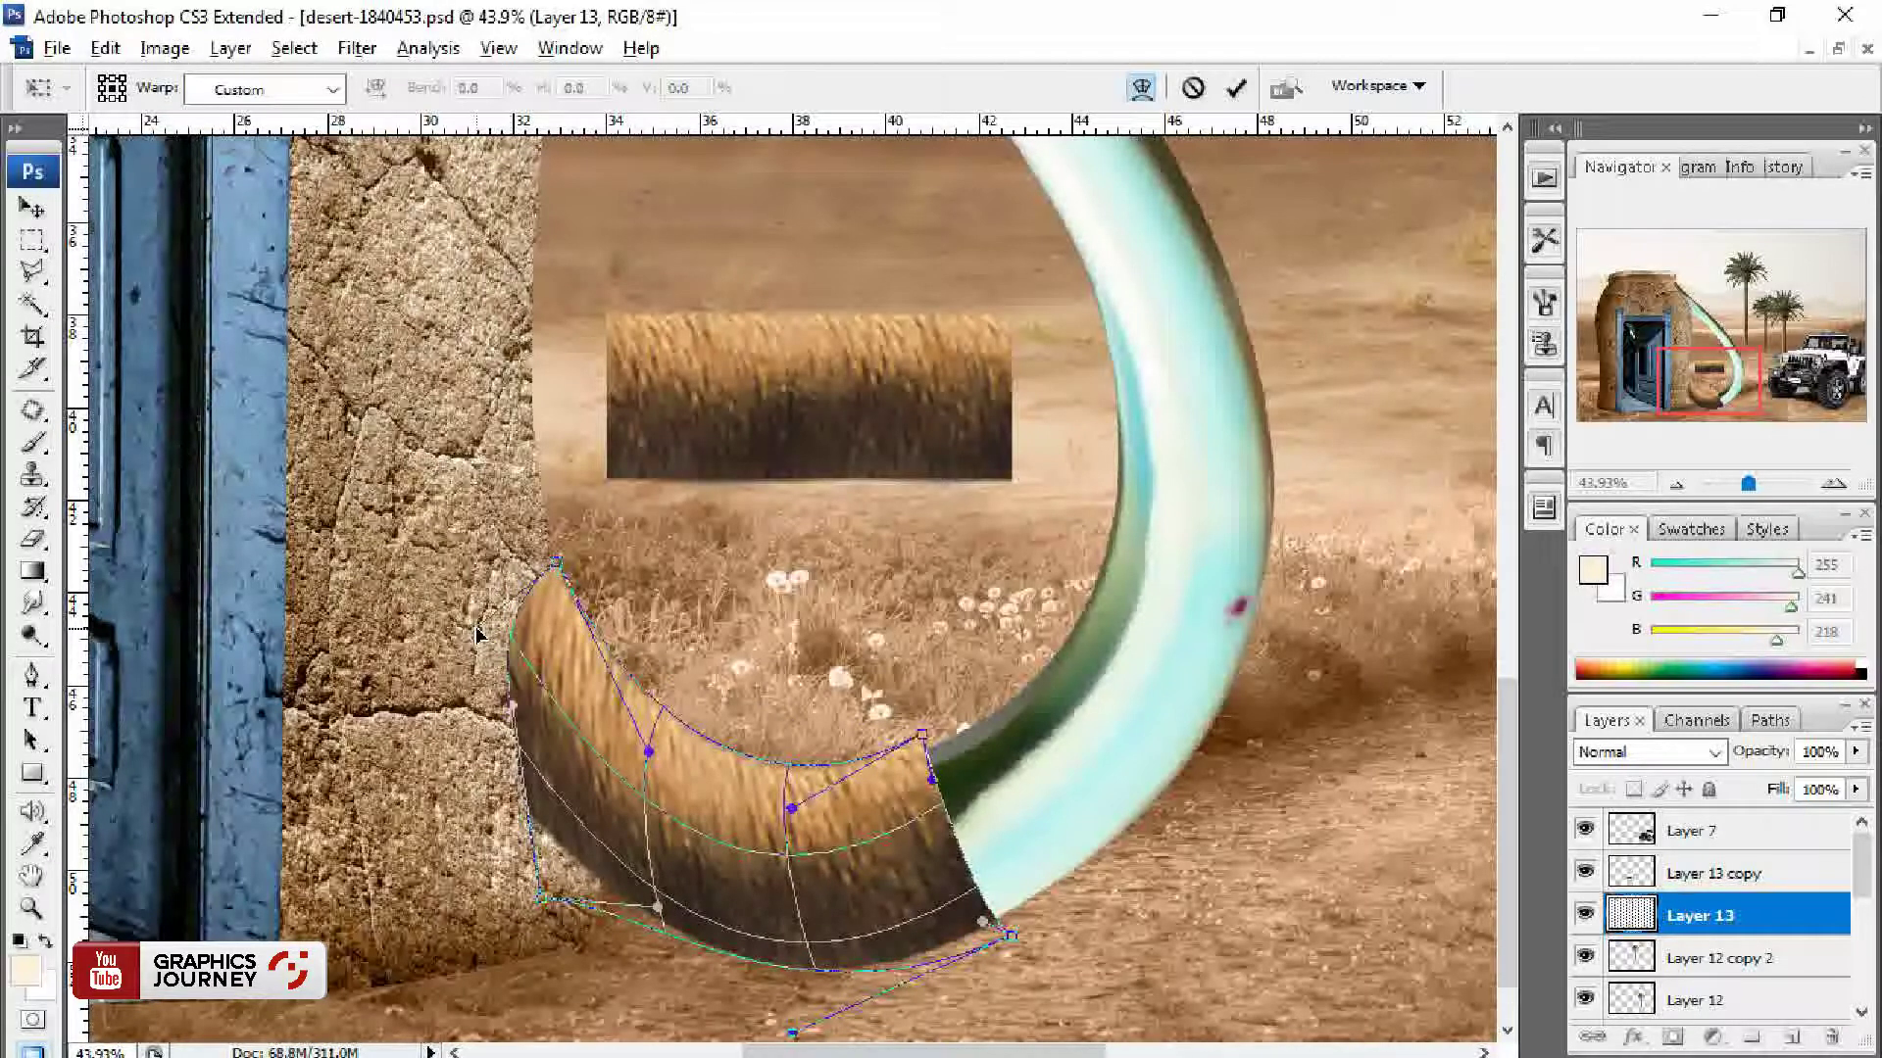
left_click_drag(511, 705, 507, 798)
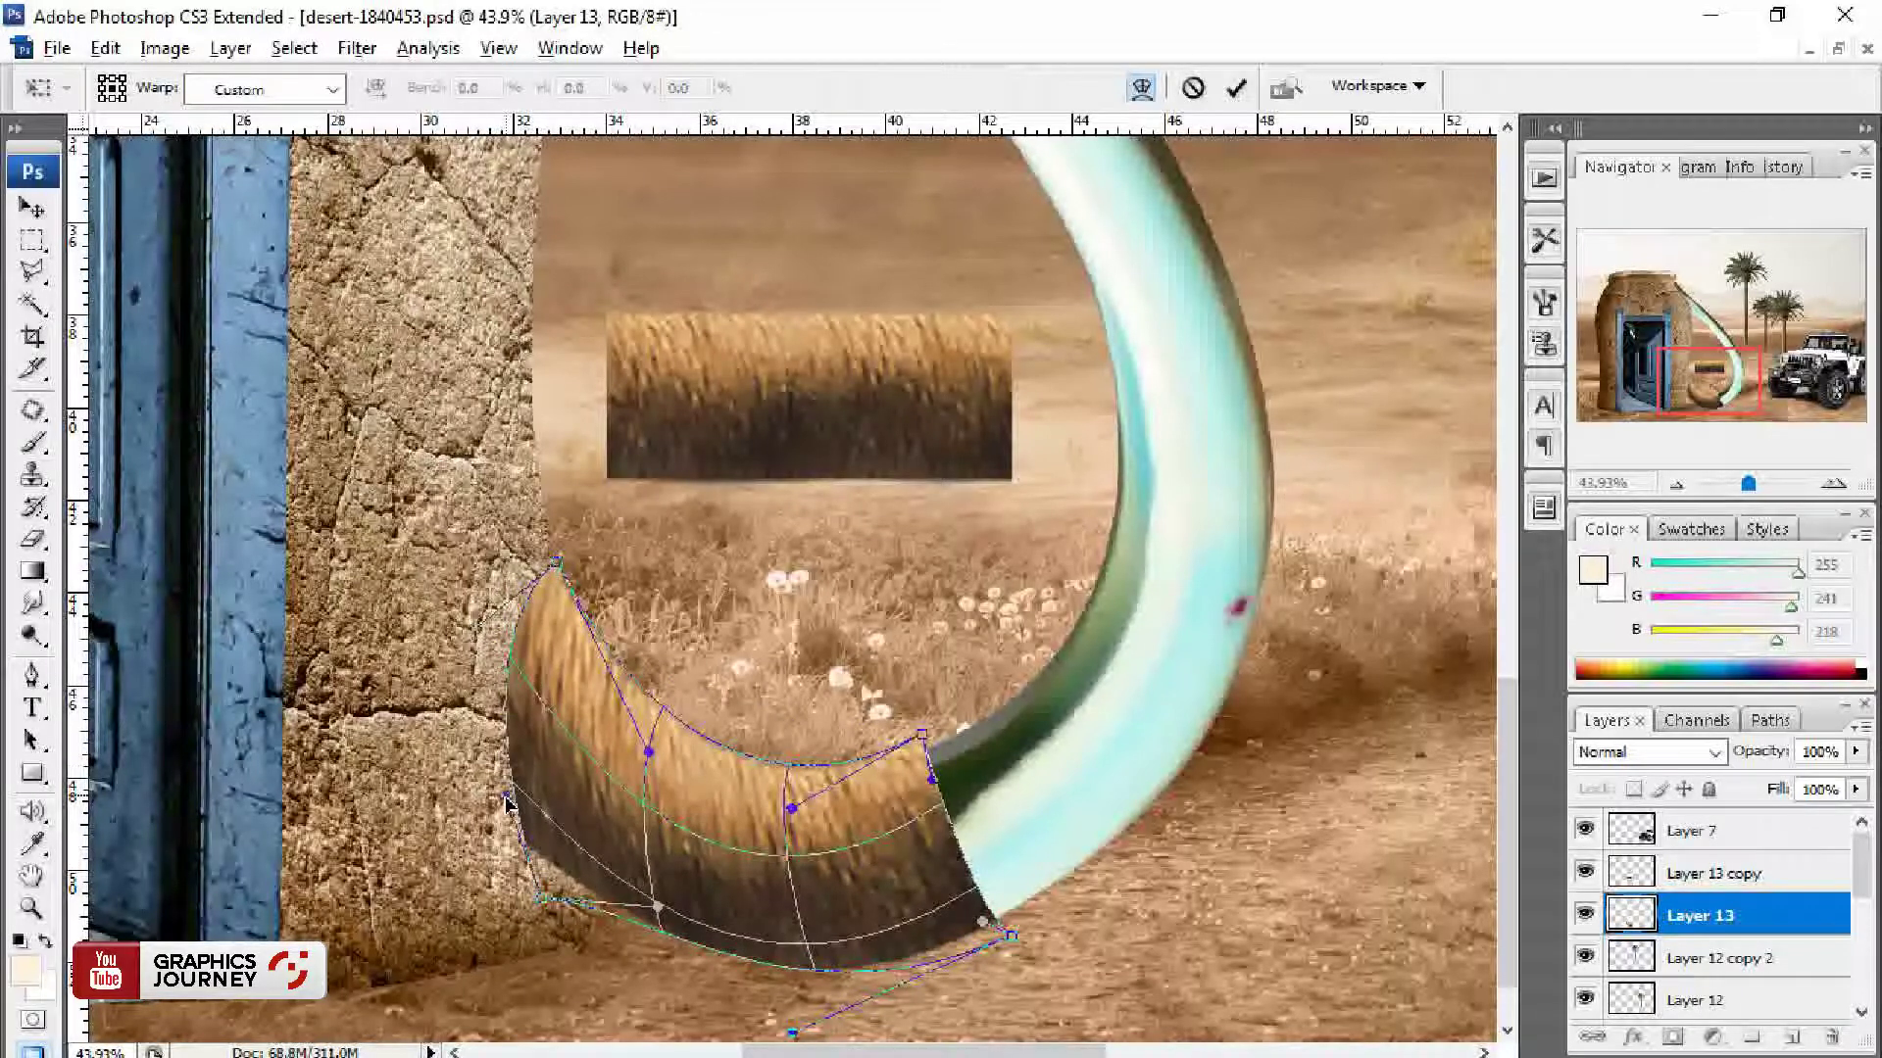
key("Return")
Step: Duplicate the grass strip over the handle and bend its left end down along the bend
left_click_drag(789, 807, 559, 792)
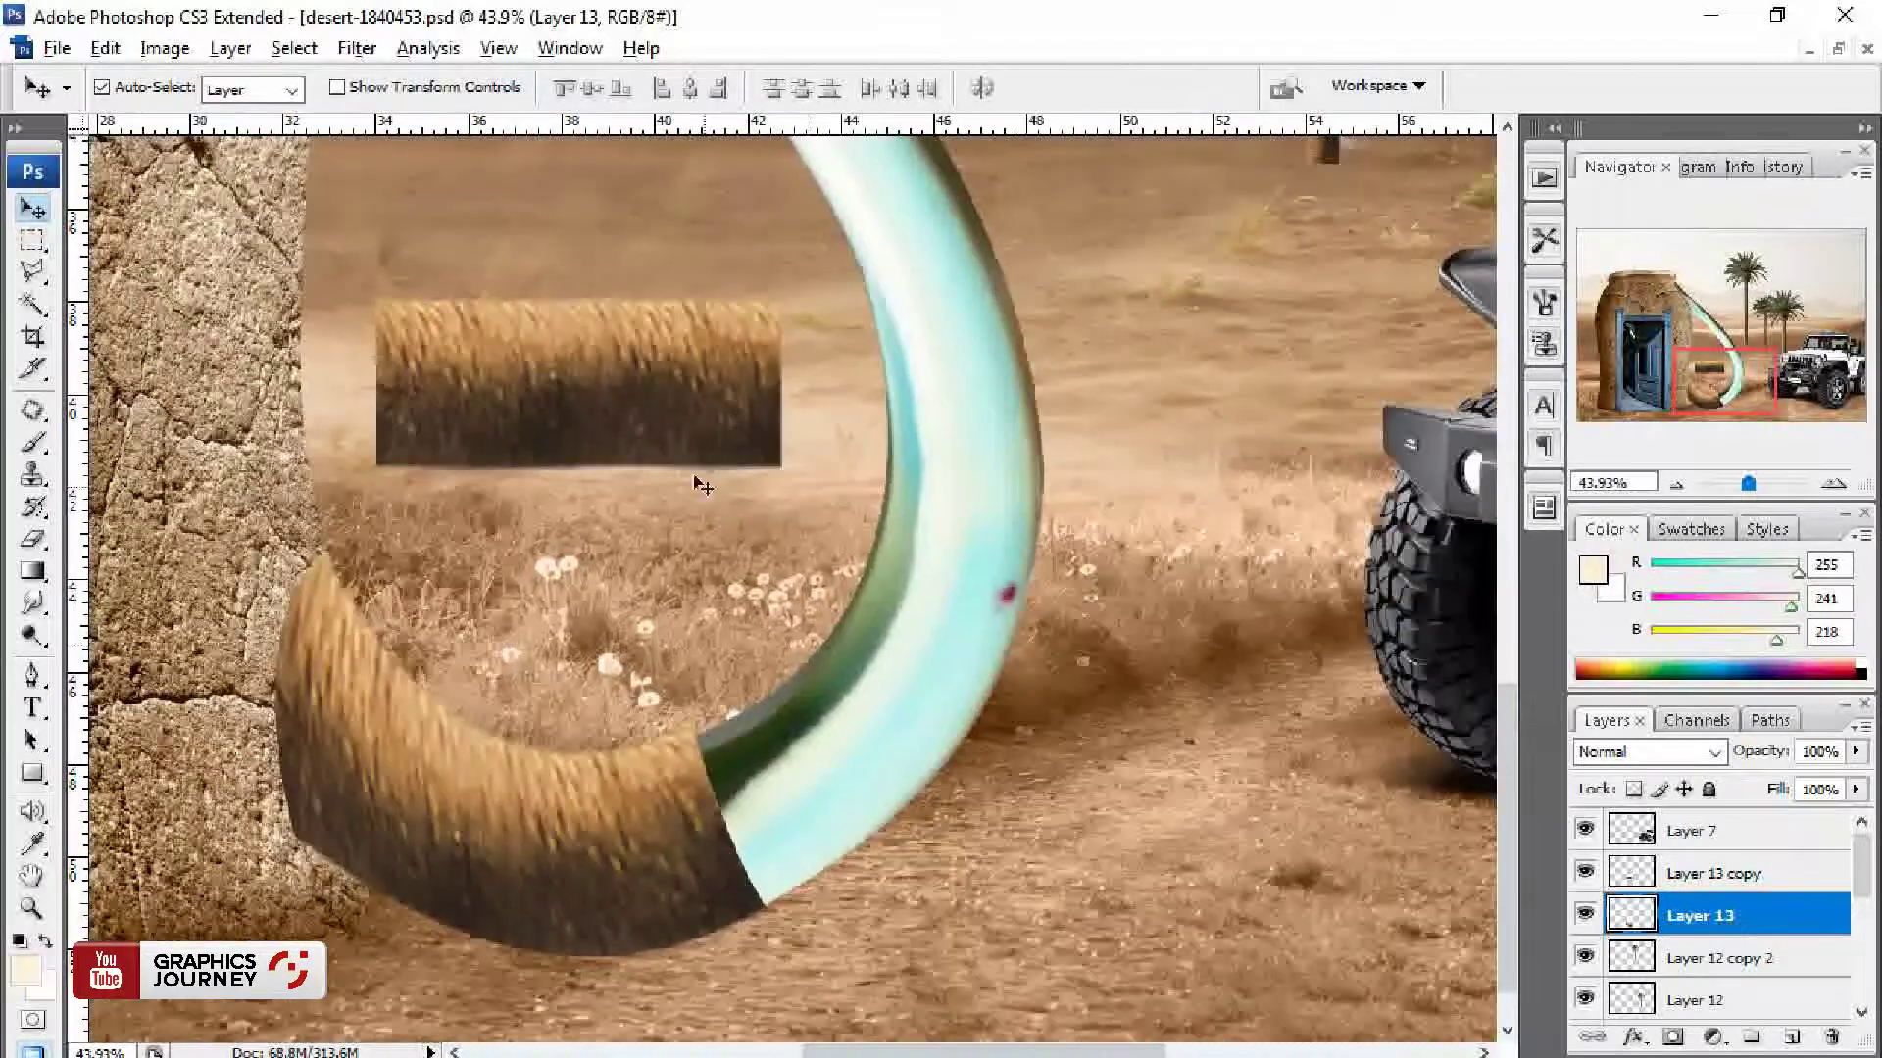
left_click_drag(694, 476, 900, 723)
key("ctrl+t")
left_click(1141, 88)
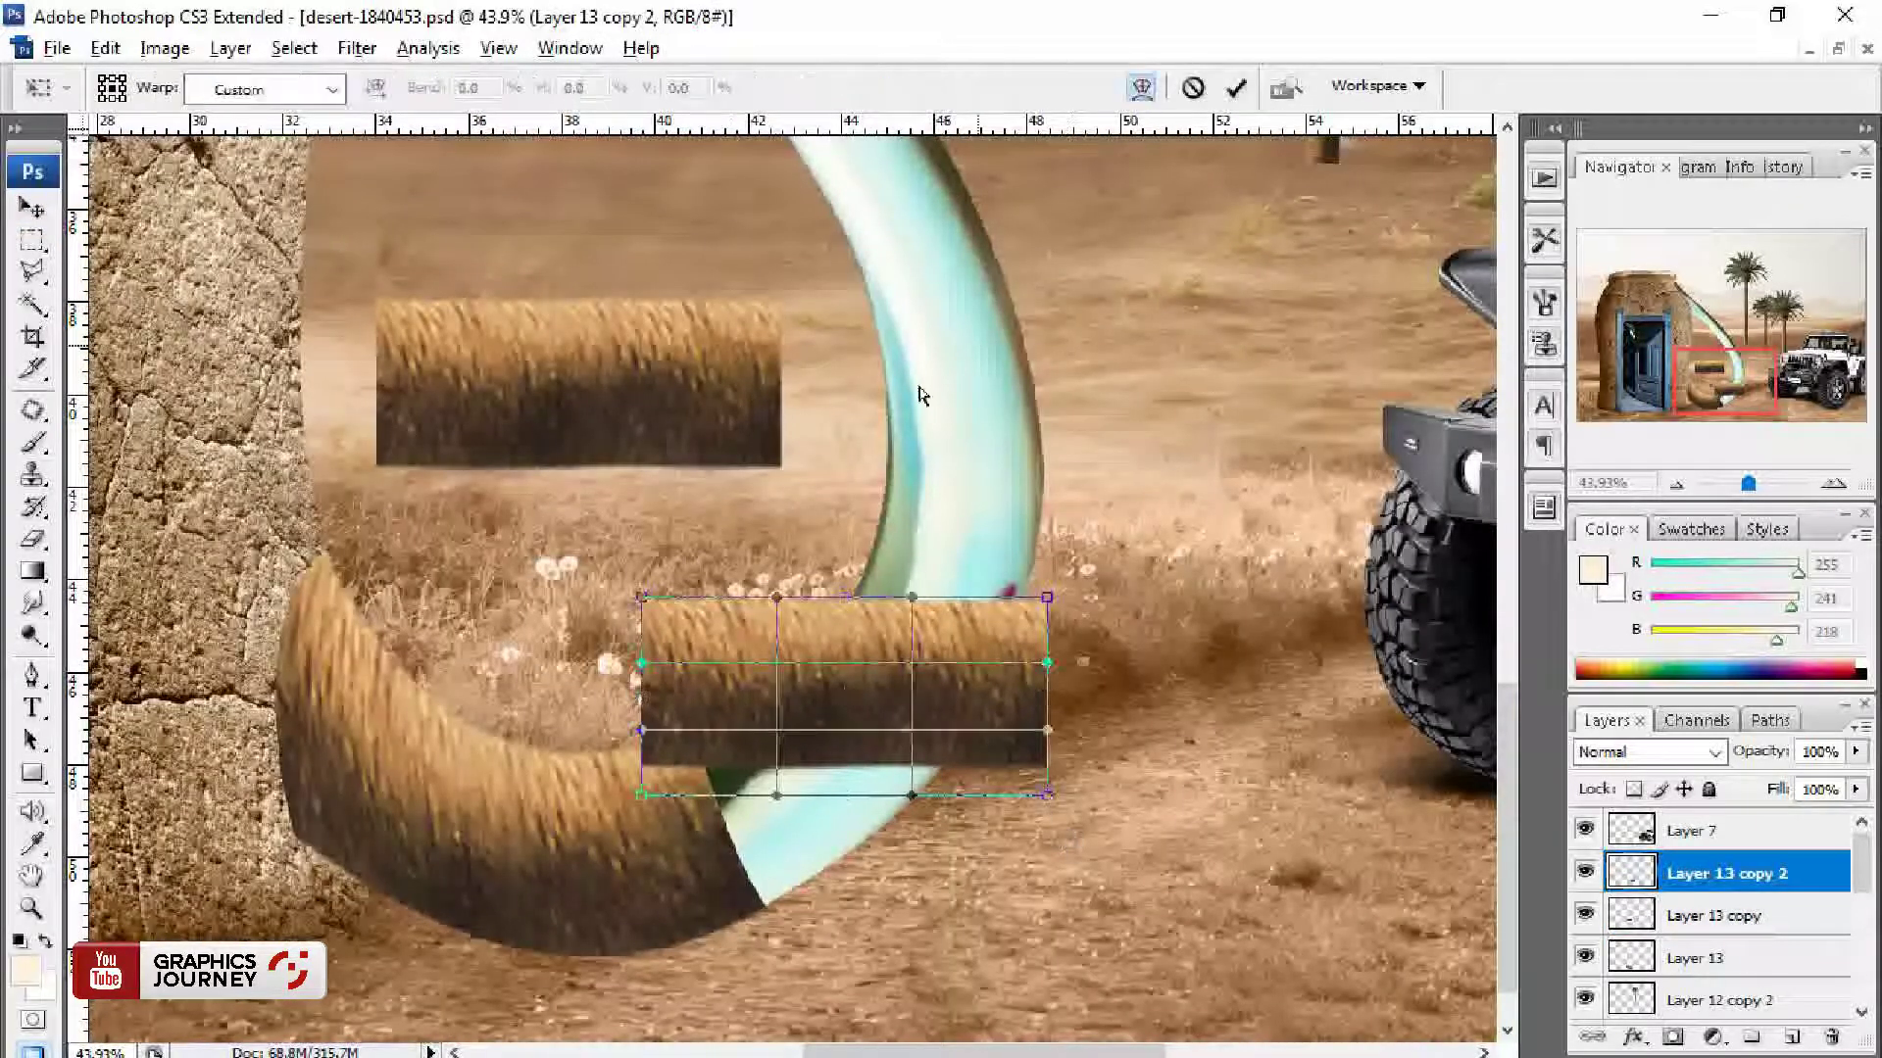
left_click_drag(643, 794, 775, 922)
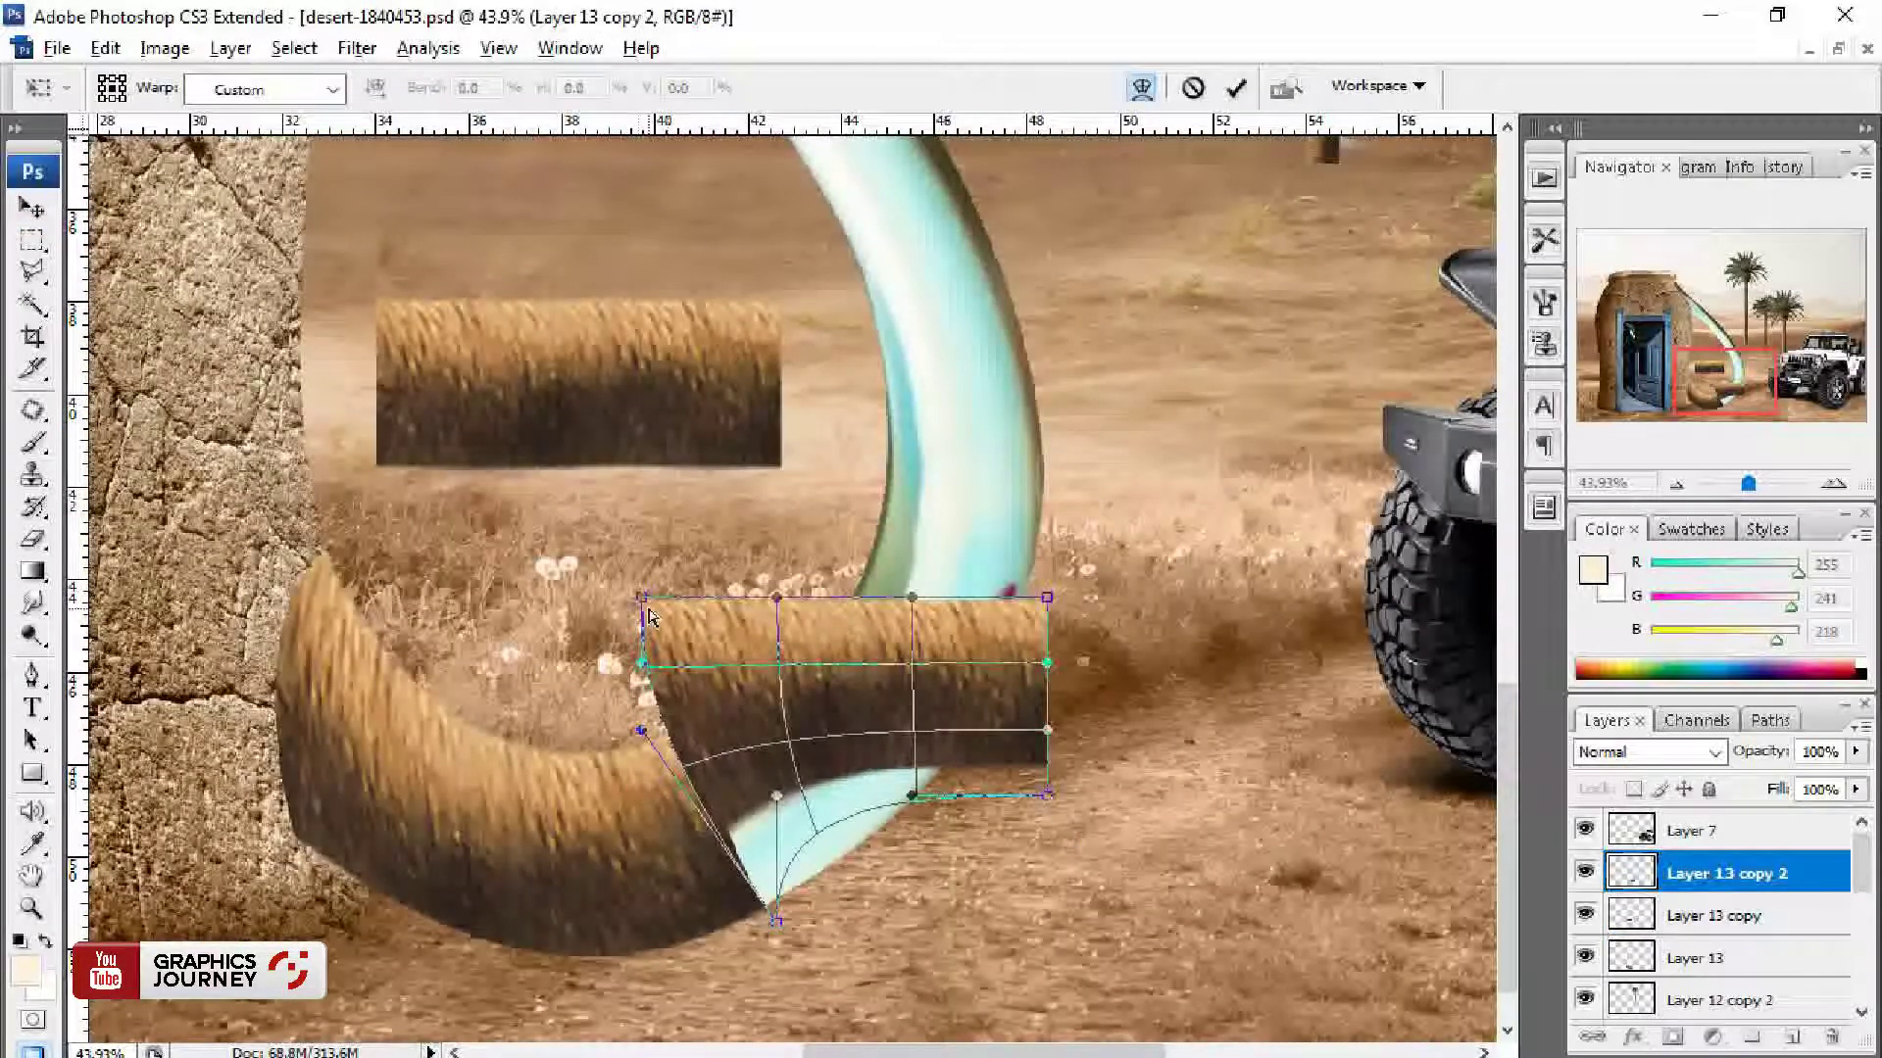
left_click_drag(641, 597, 704, 798)
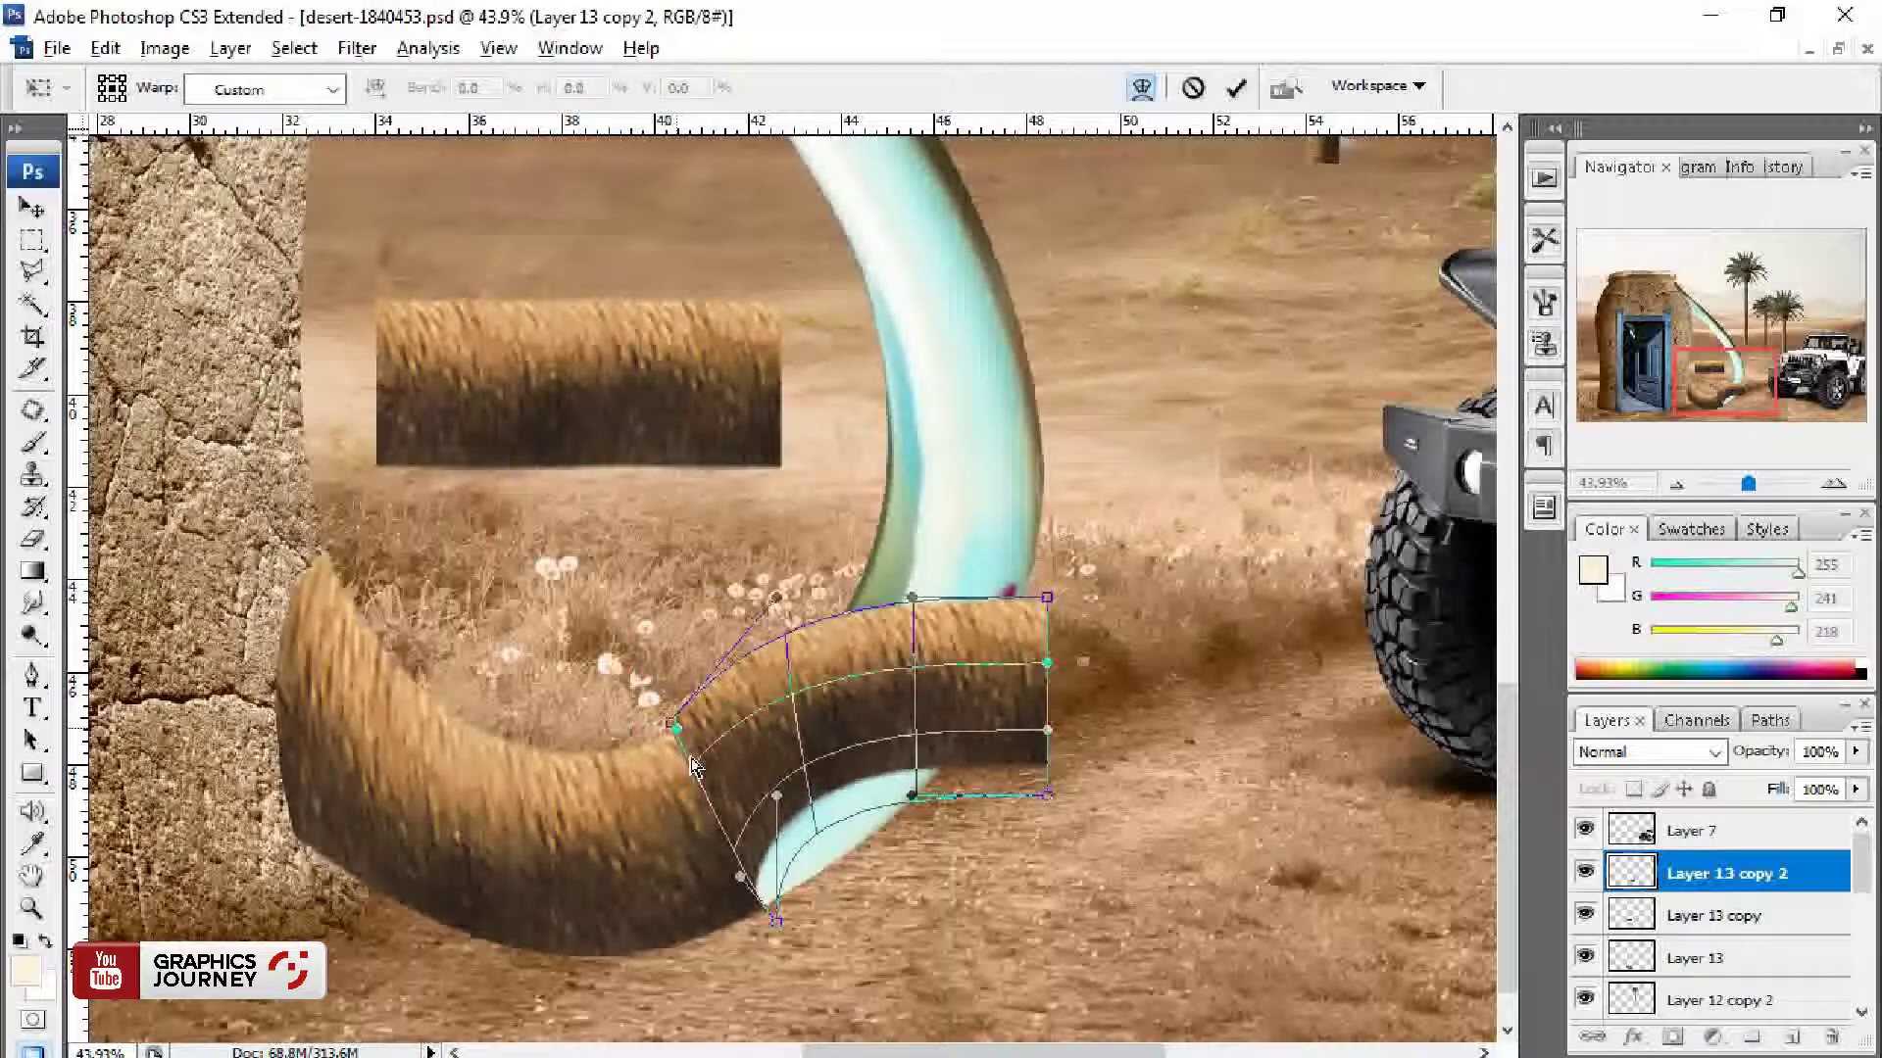
left_click_drag(1047, 596, 879, 535)
mouse_move(908, 600)
left_mouse_down()
mouse_move(869, 580)
mouse_move(803, 651)
left_mouse_up()
left_click_drag(775, 919, 851, 887)
Step: Curve the copied strip's right end up the handle, align it with the first strip, and apply
mouse_move(938, 586)
left_mouse_down()
mouse_move(1009, 674)
mouse_move(1002, 851)
left_mouse_up()
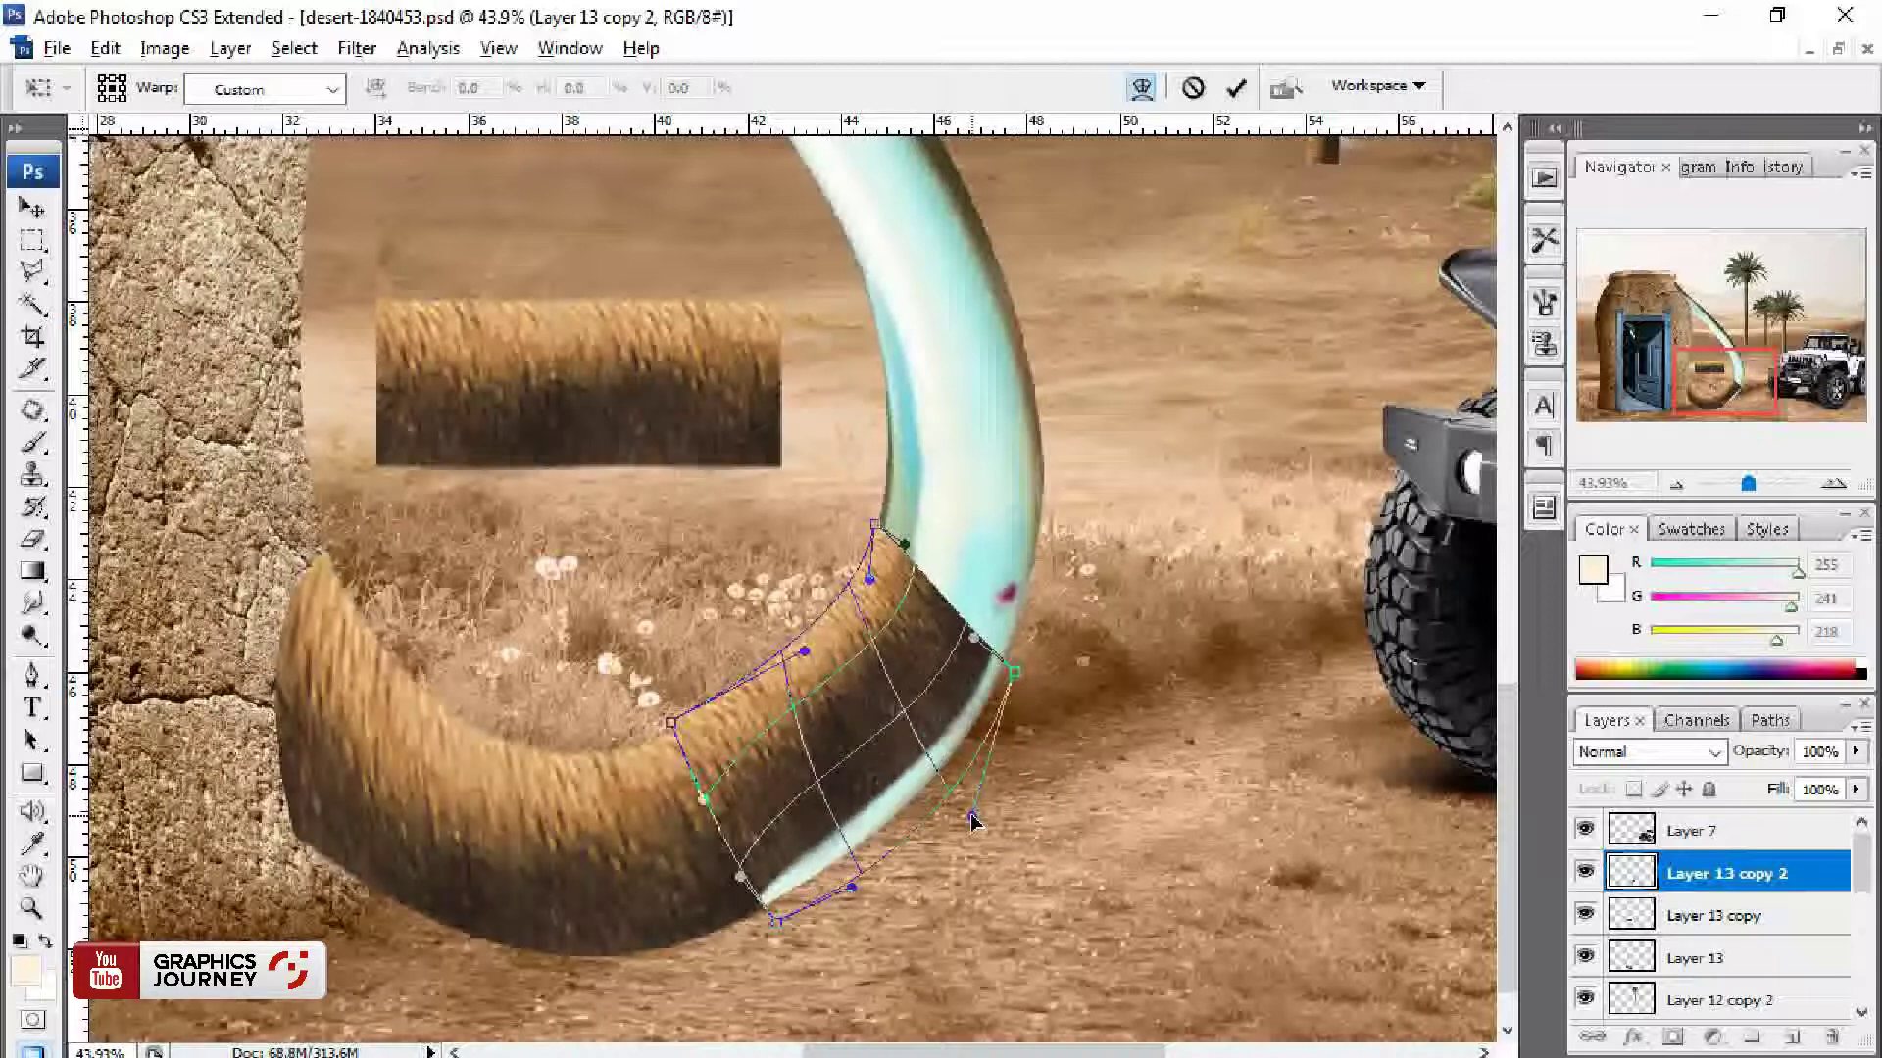
mouse_move(862, 745)
left_mouse_down()
mouse_move(821, 676)
mouse_move(833, 699)
left_mouse_up()
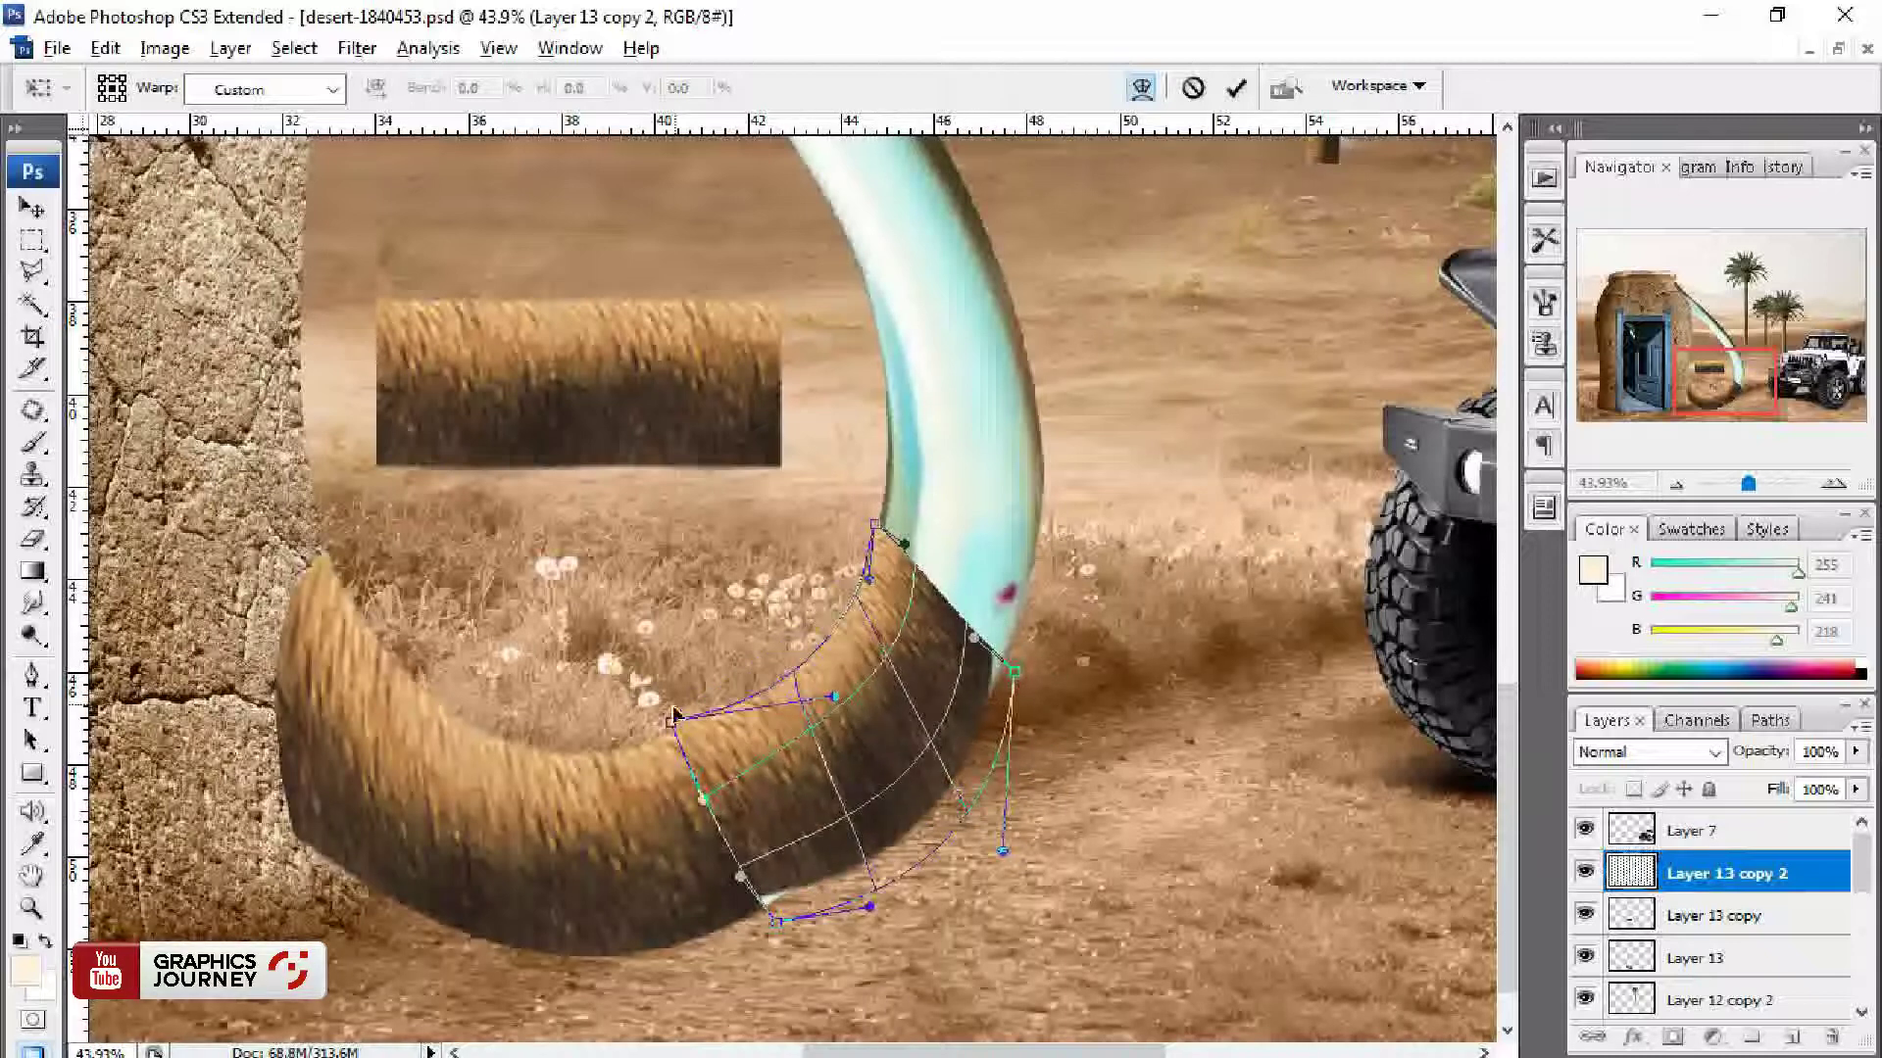
left_click_drag(670, 722, 663, 737)
left_click_drag(869, 579, 855, 570)
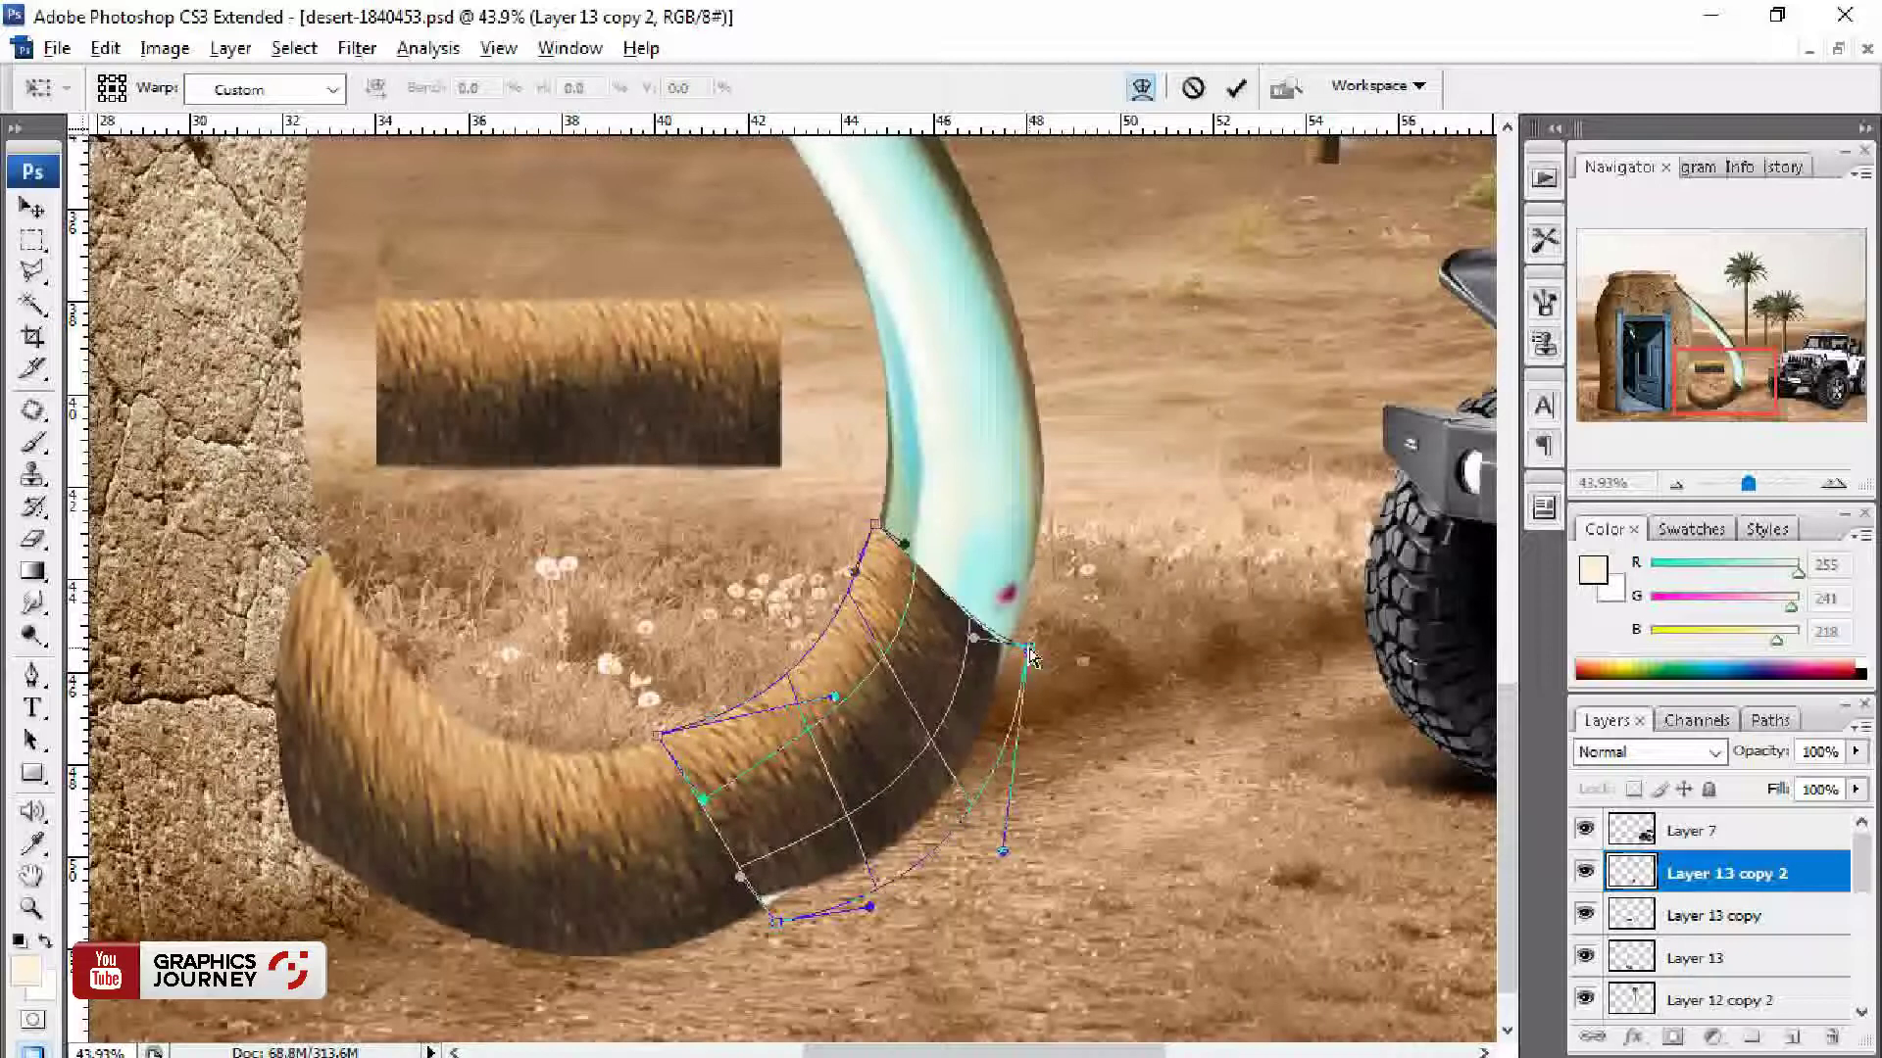
left_click_drag(1014, 673, 1026, 614)
left_click_drag(1003, 850, 984, 774)
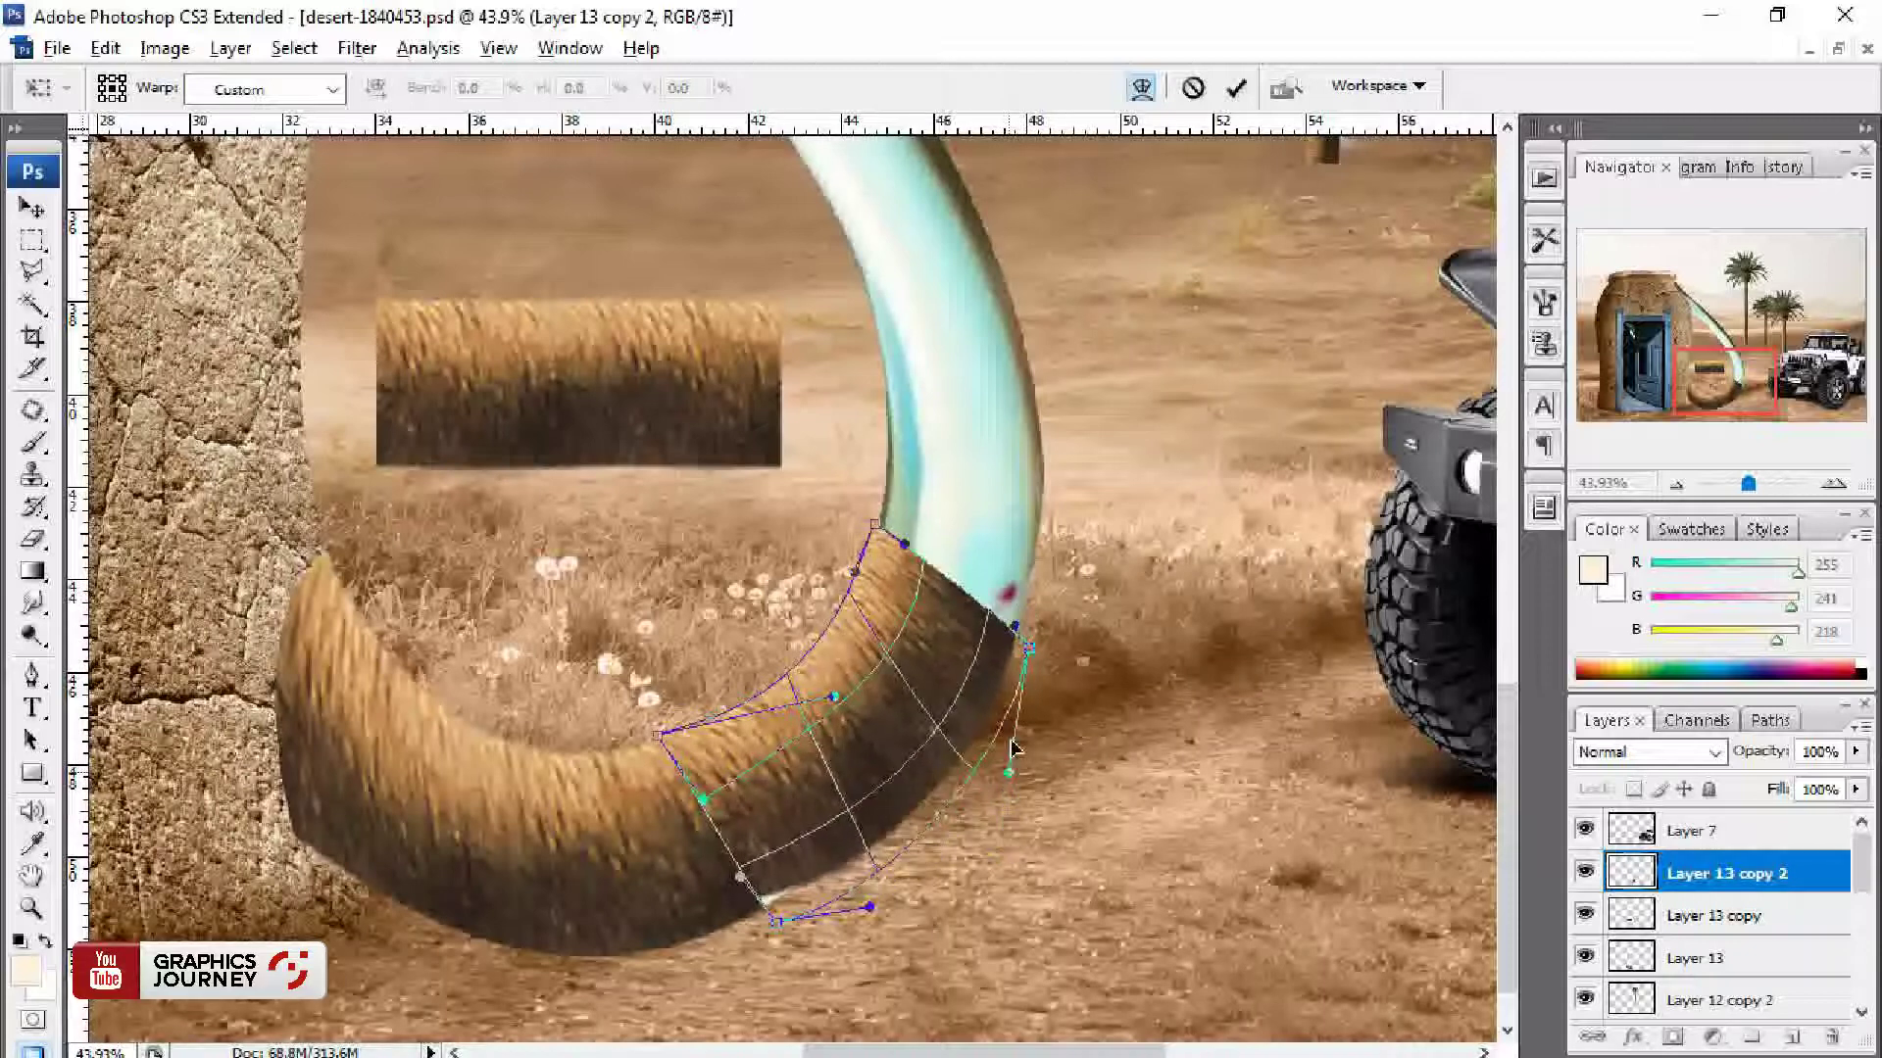
left_click_drag(741, 878, 773, 918)
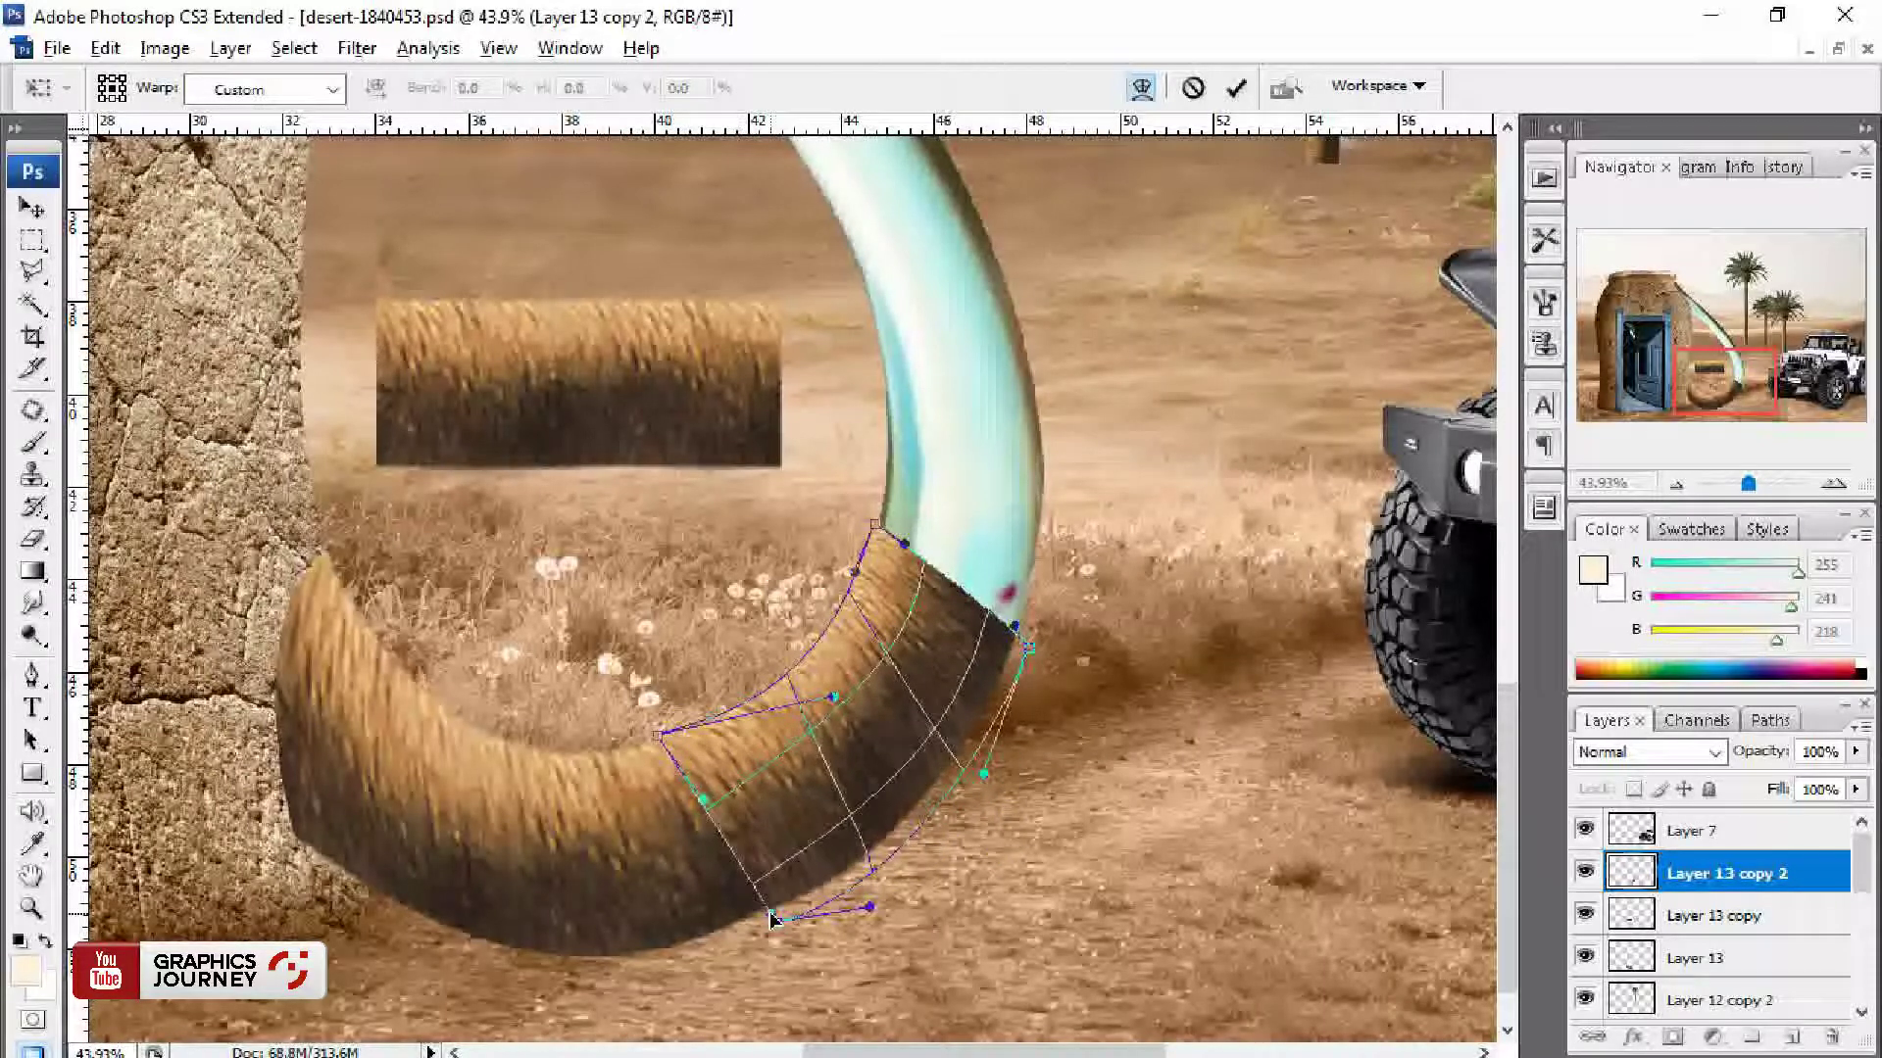
key("Return")
Step: Reapply the warp on the copied strip and zoom out to see the whole handle
key("ctrl+t")
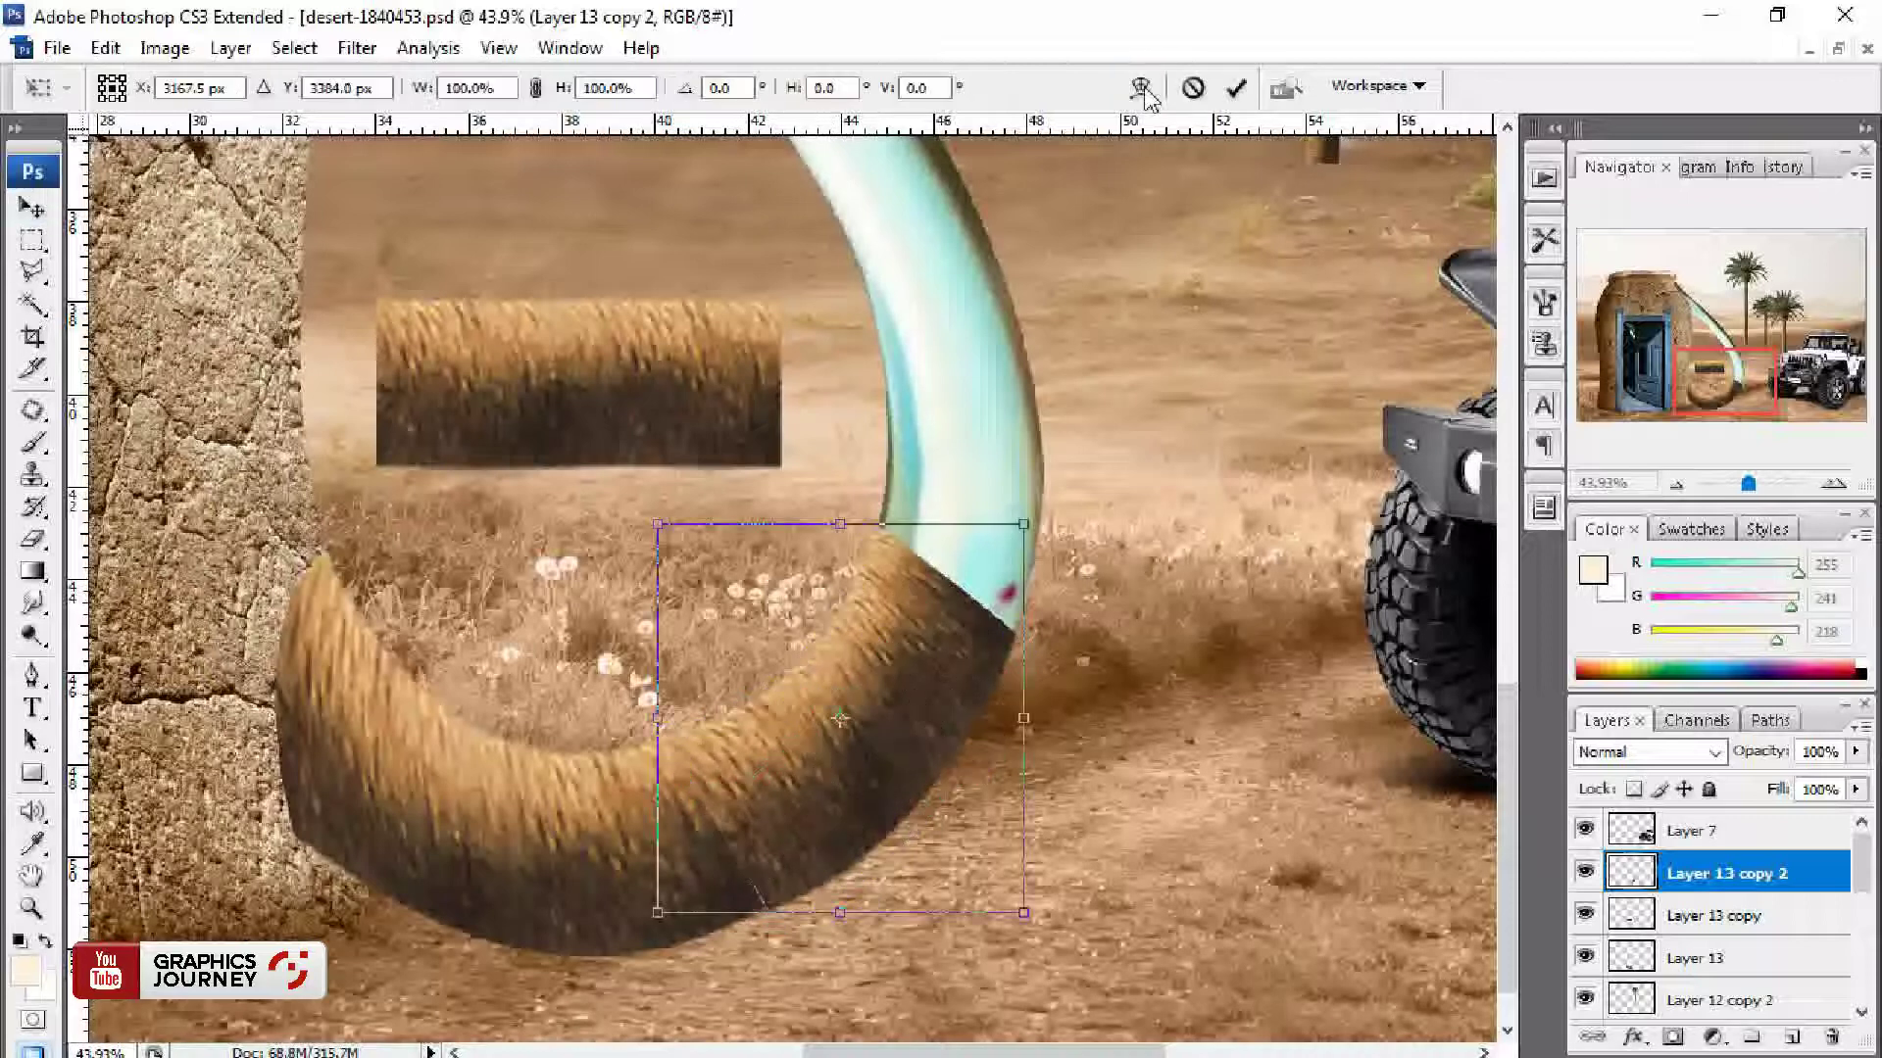
left_click(1141, 87)
key("Return")
key("ctrl+minus")
key("ctrl+minus")
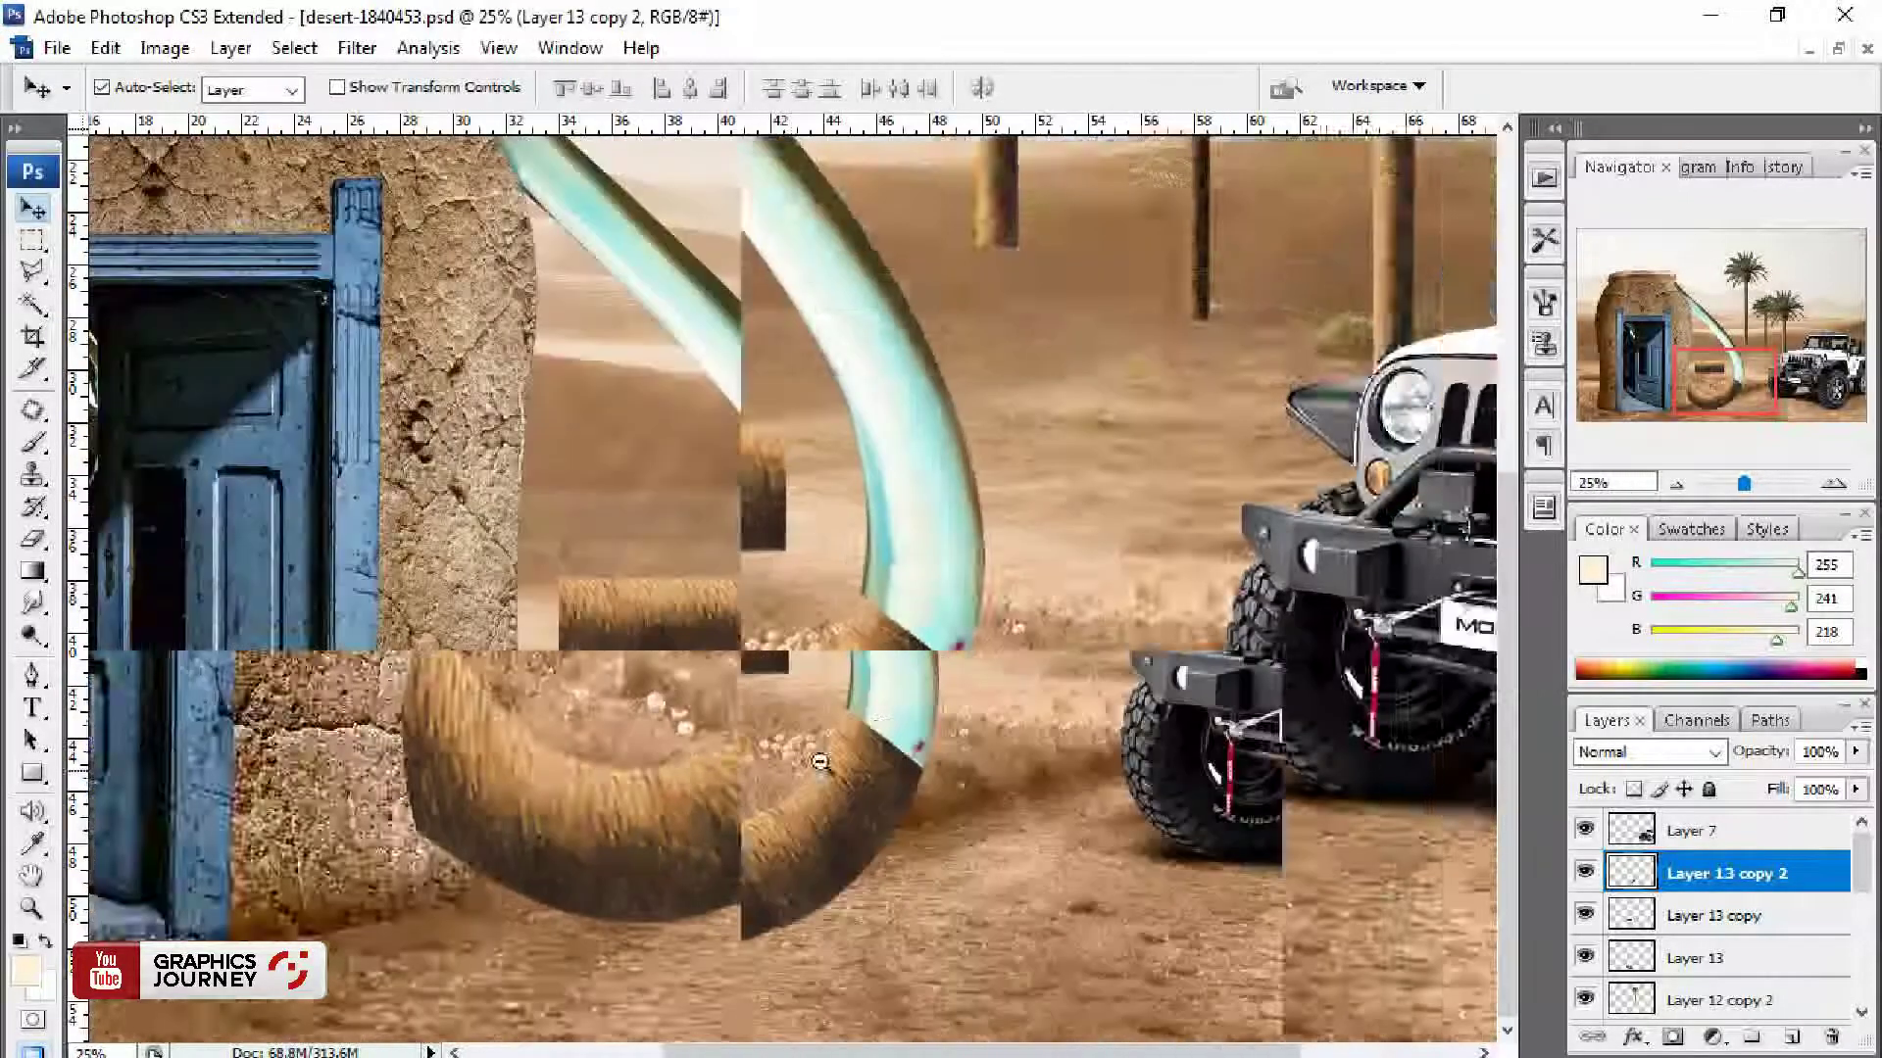
Step: Restack the layers so Layer 10 is on top with mug wall Layer 6 just below it
left_click(207, 412)
key("ctrl+shift+bracketright")
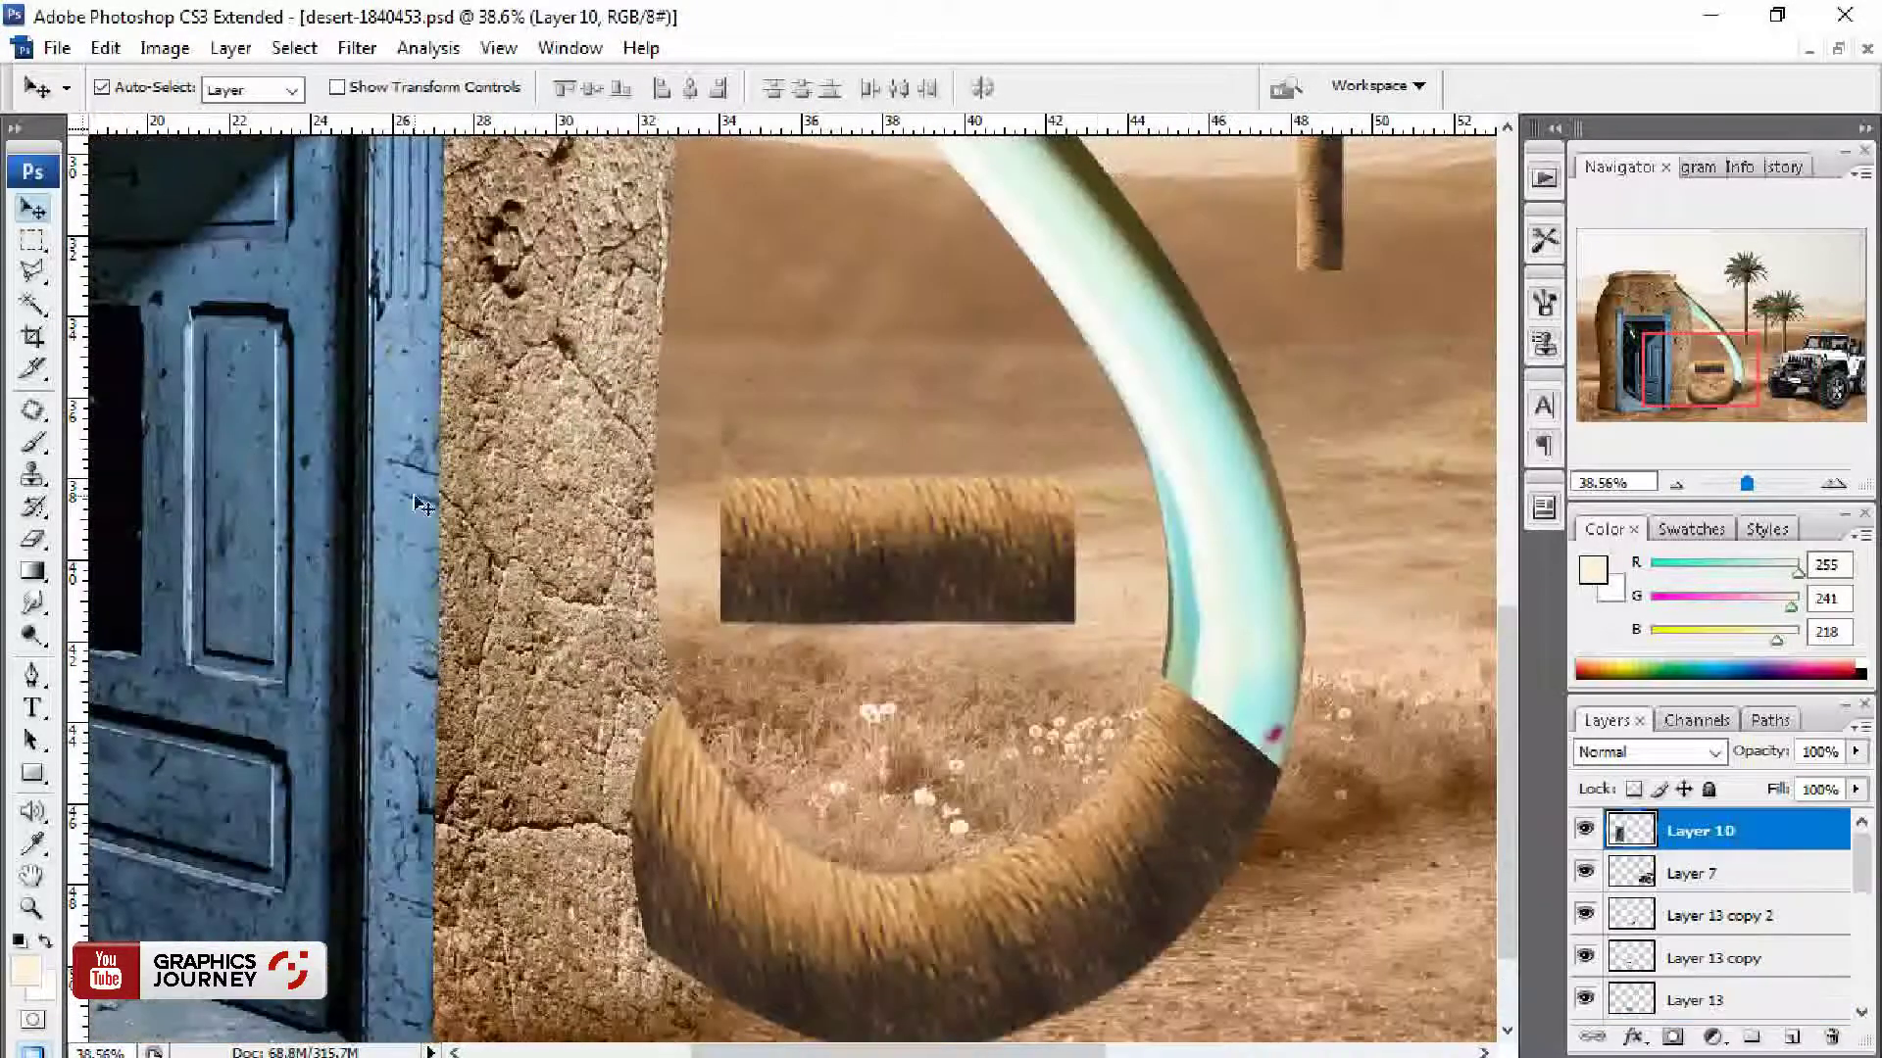
left_click(461, 502)
key("ctrl+shift+bracketright")
key("ctrl+bracketleft")
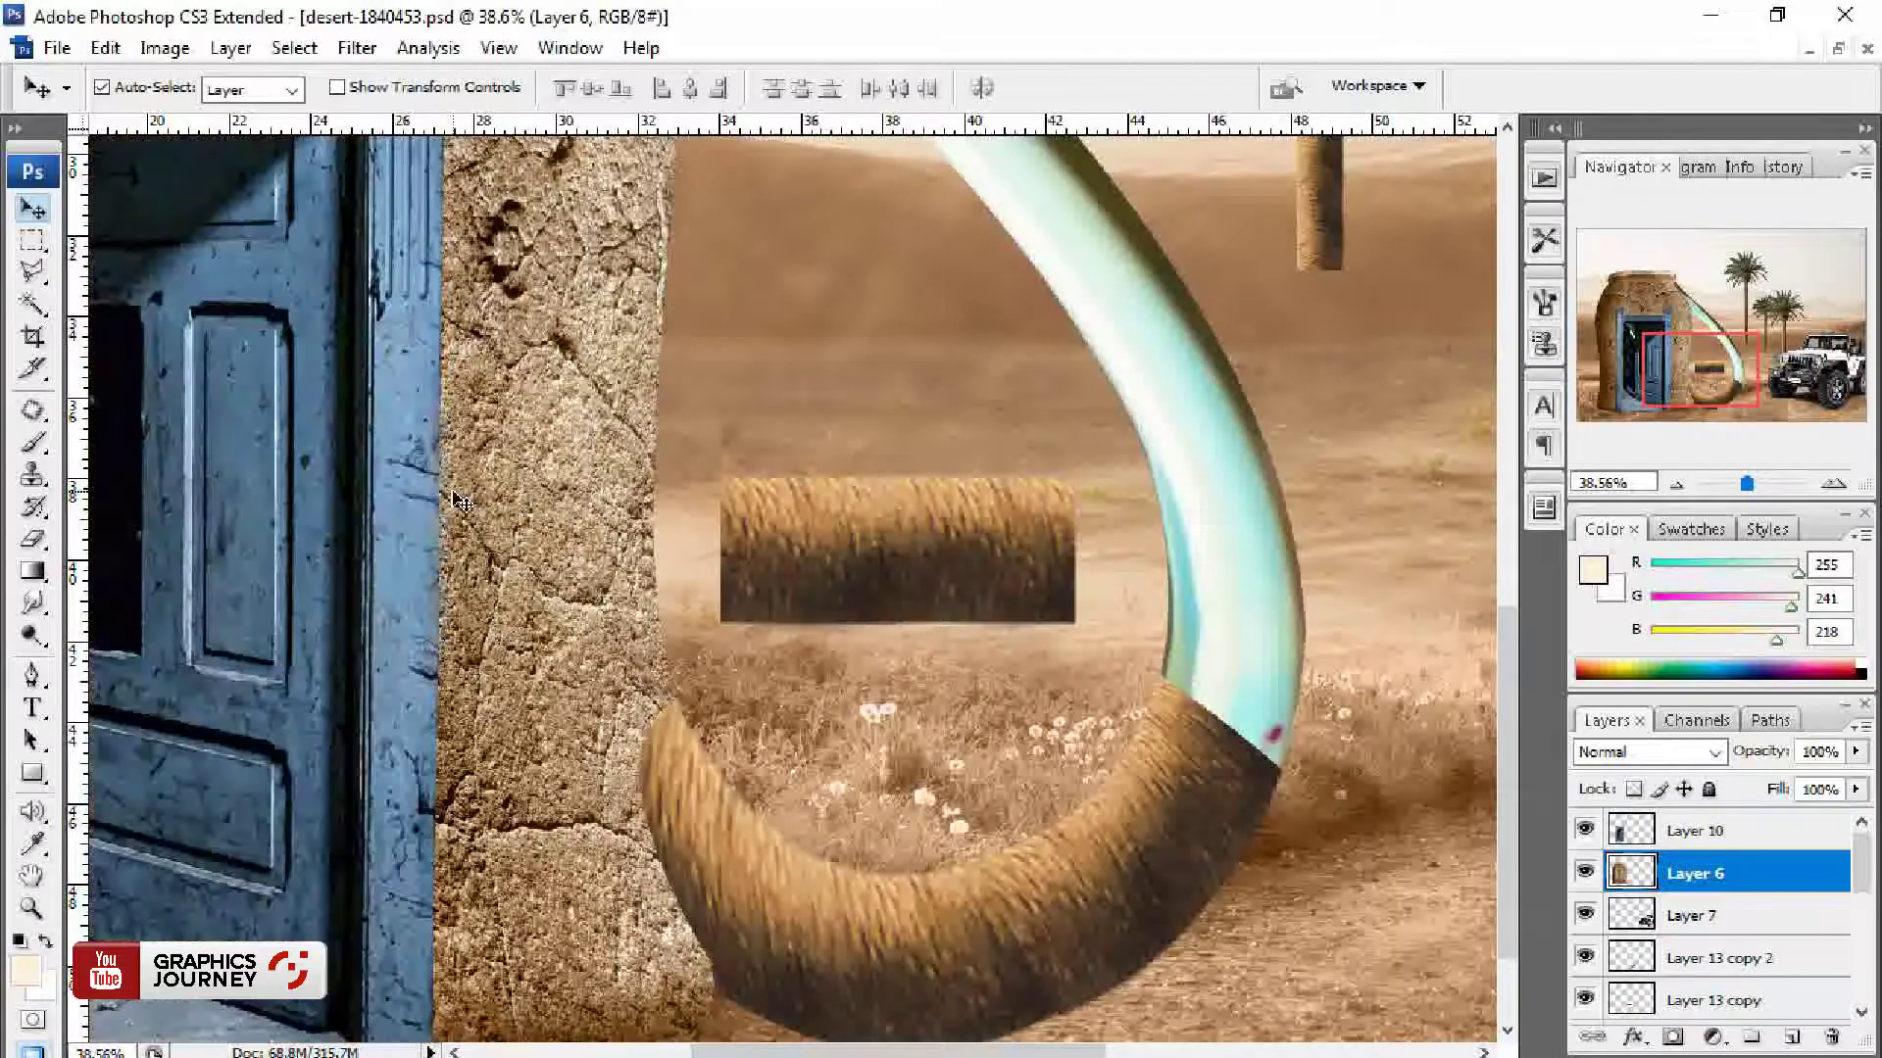
left_click(700, 780)
Step: Copy the grass rectangle onto the handle's right side, rotate it upright, and bend its top edge
mouse_move(1010, 552)
left_mouse_down()
mouse_move(677, 713)
mouse_move(1053, 683)
left_mouse_up()
key("ctrl+t")
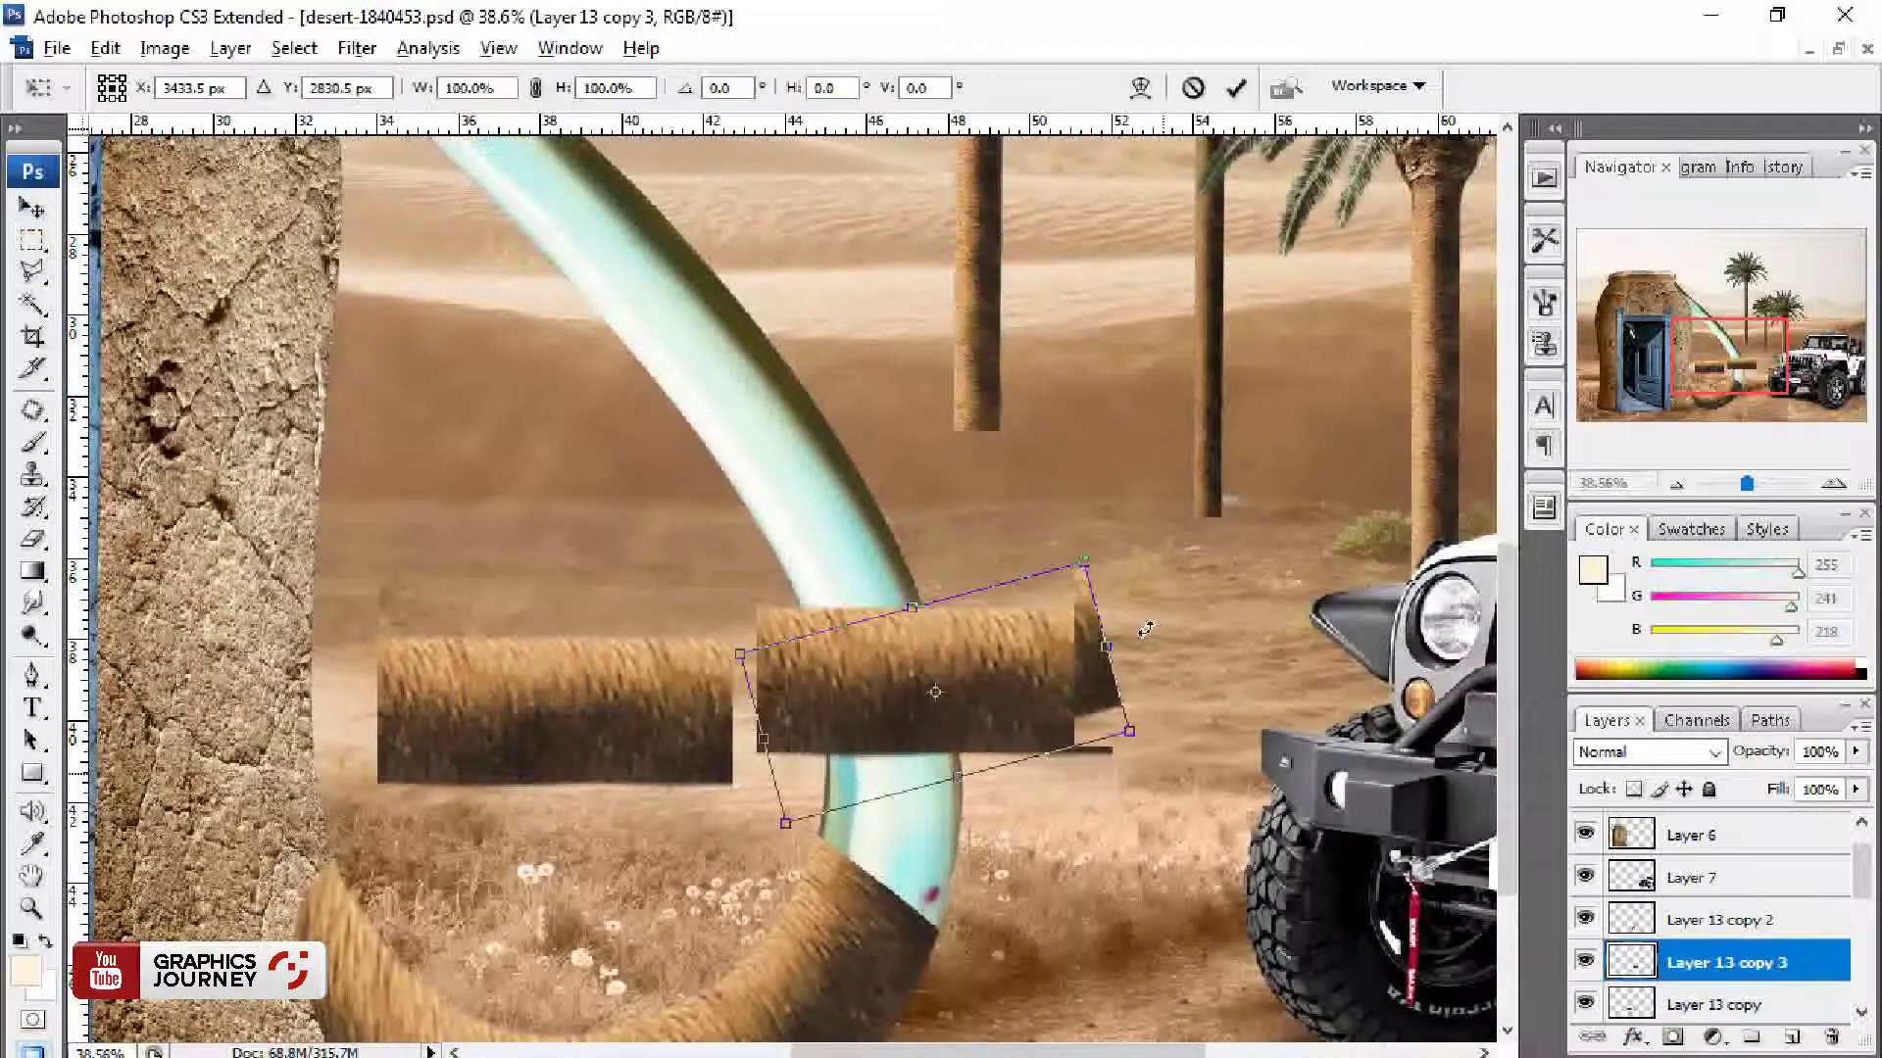
left_click_drag(1122, 759, 857, 857)
left_click(1140, 88)
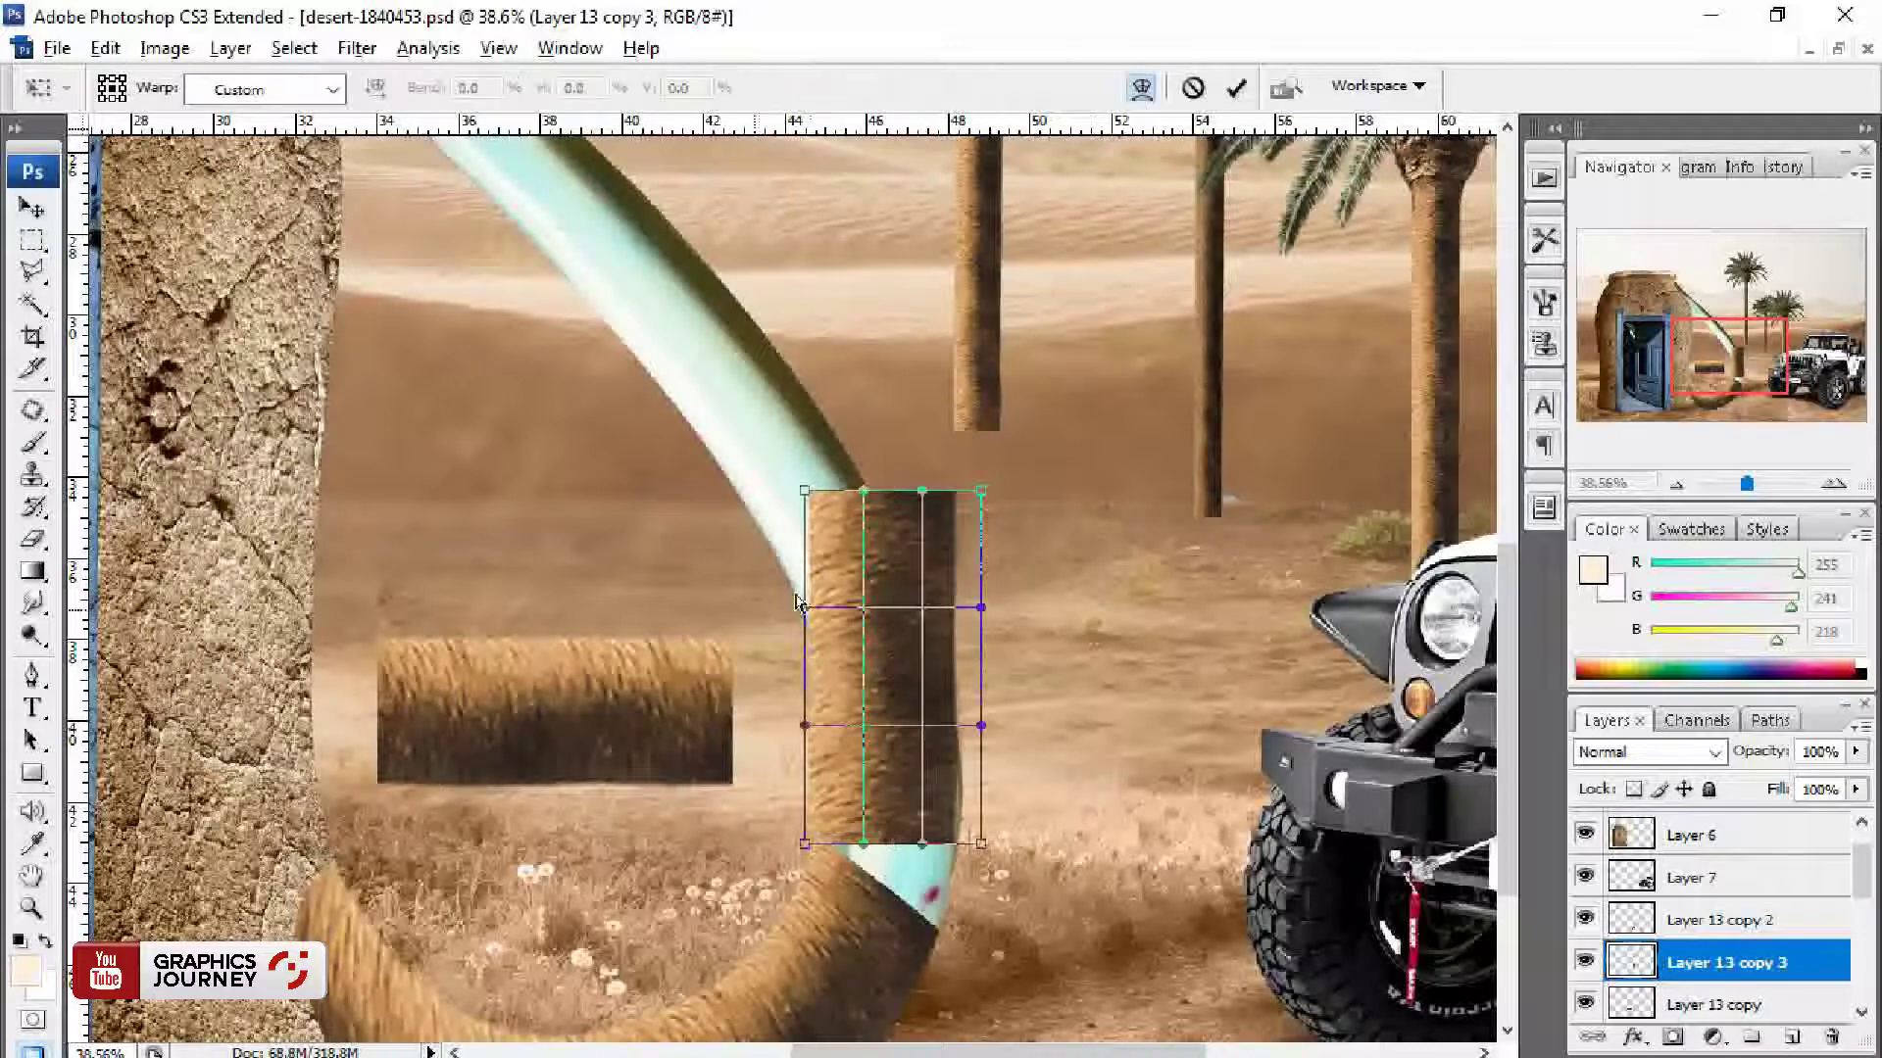
left_click_drag(804, 490, 725, 508)
left_click_drag(865, 495, 754, 503)
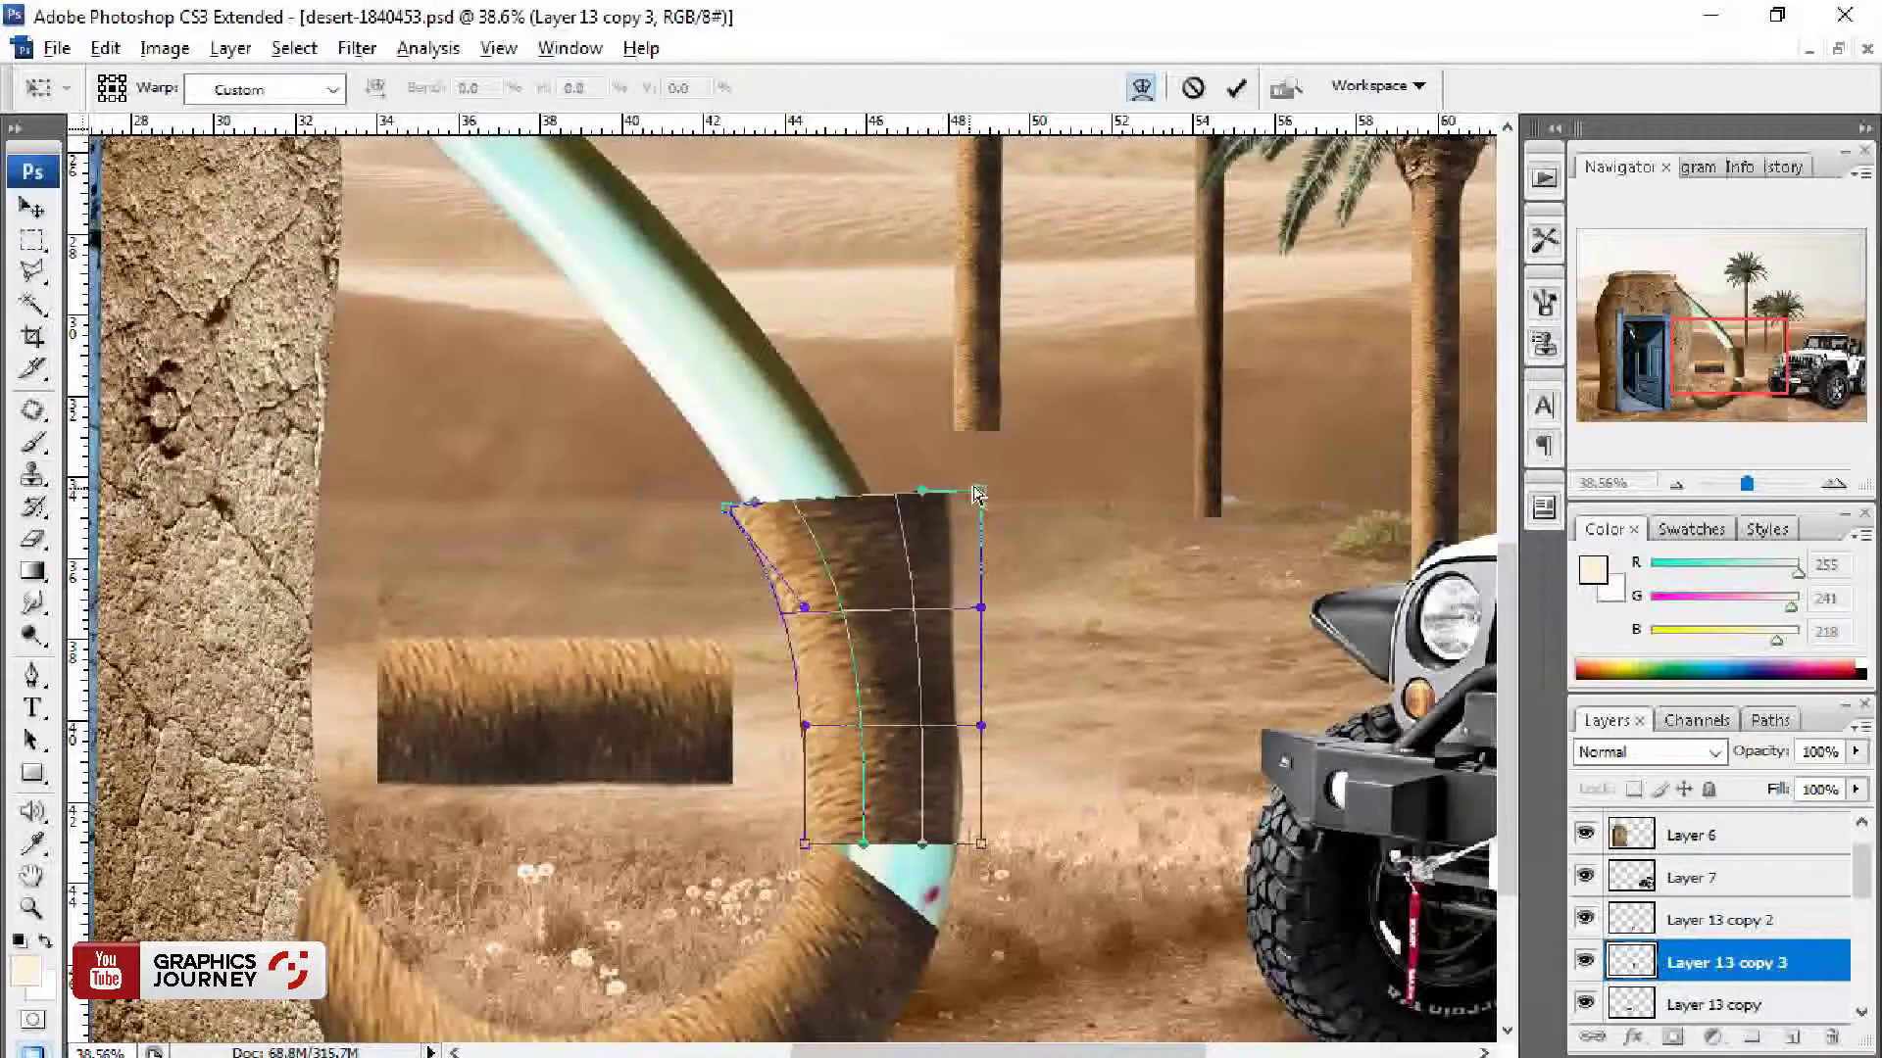
left_click_drag(981, 489, 900, 500)
Step: Bend the upright strip's lower end and right side along the handle and commit the warp
left_click_drag(981, 842, 955, 943)
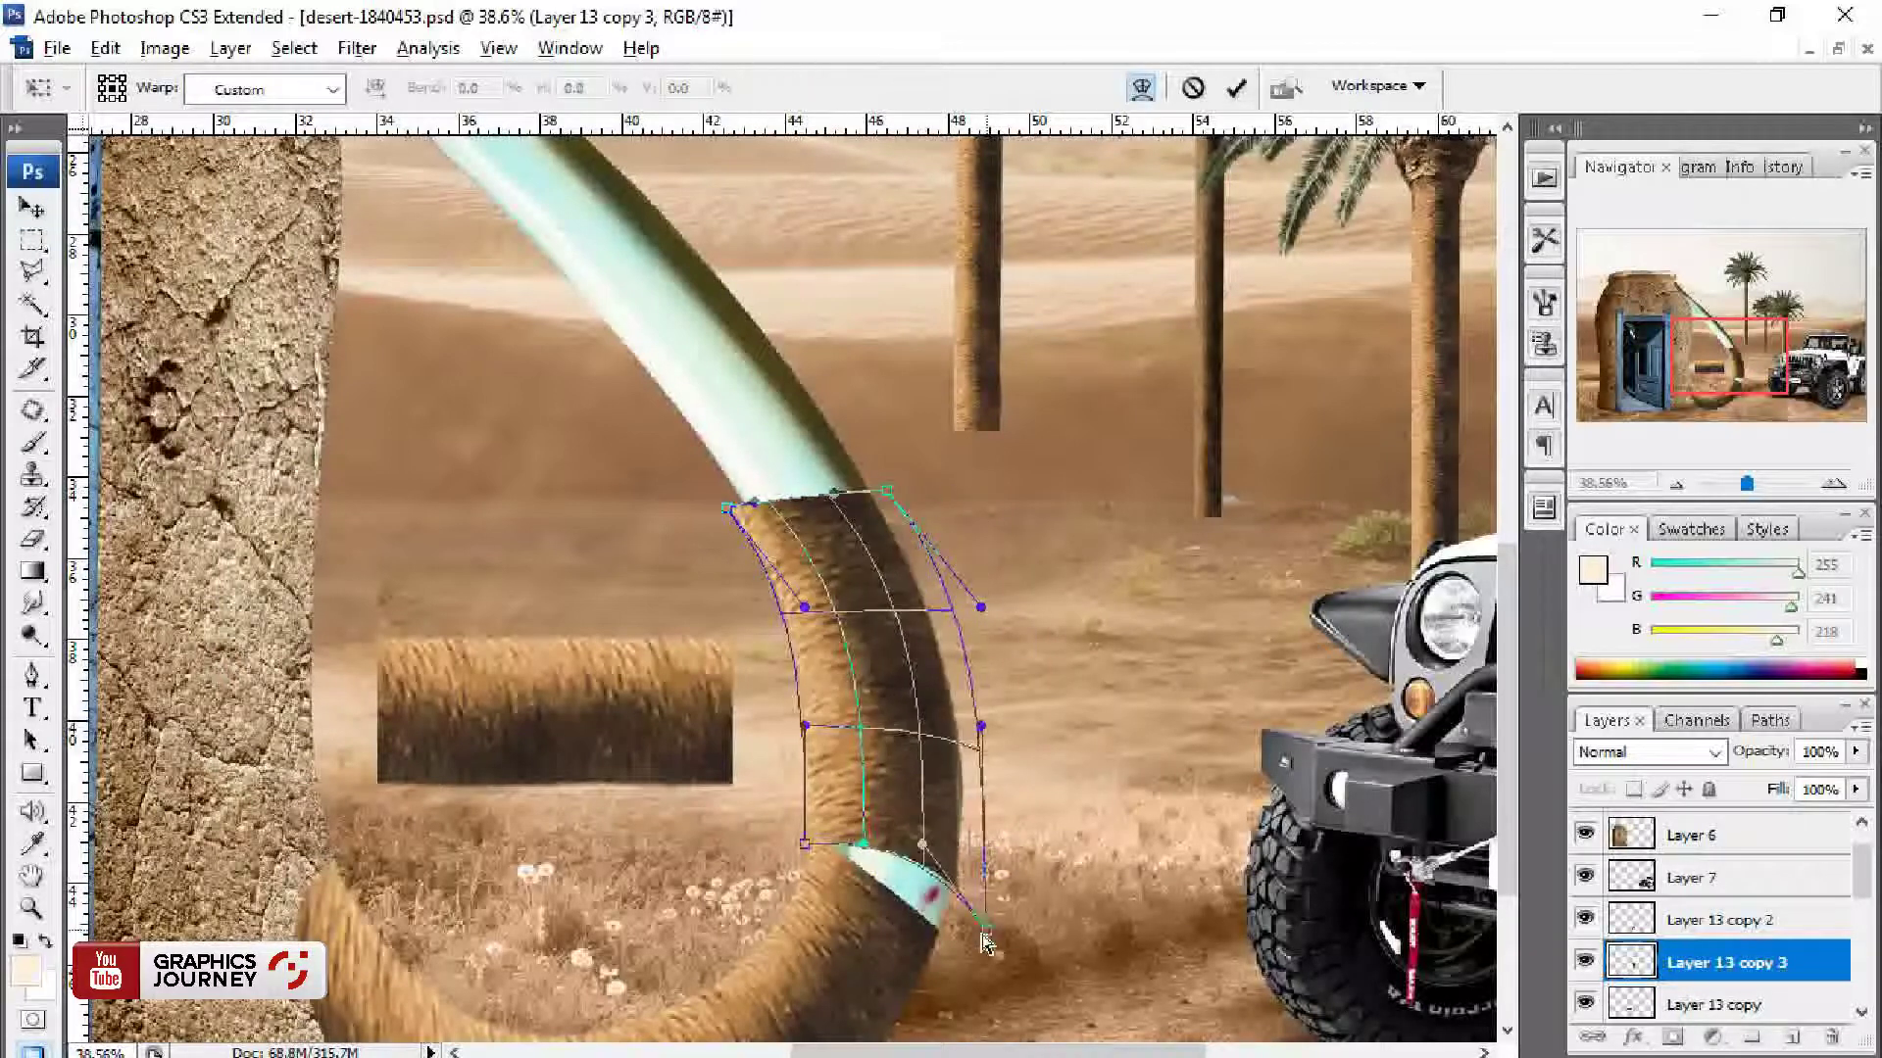
left_click_drag(863, 844, 856, 887)
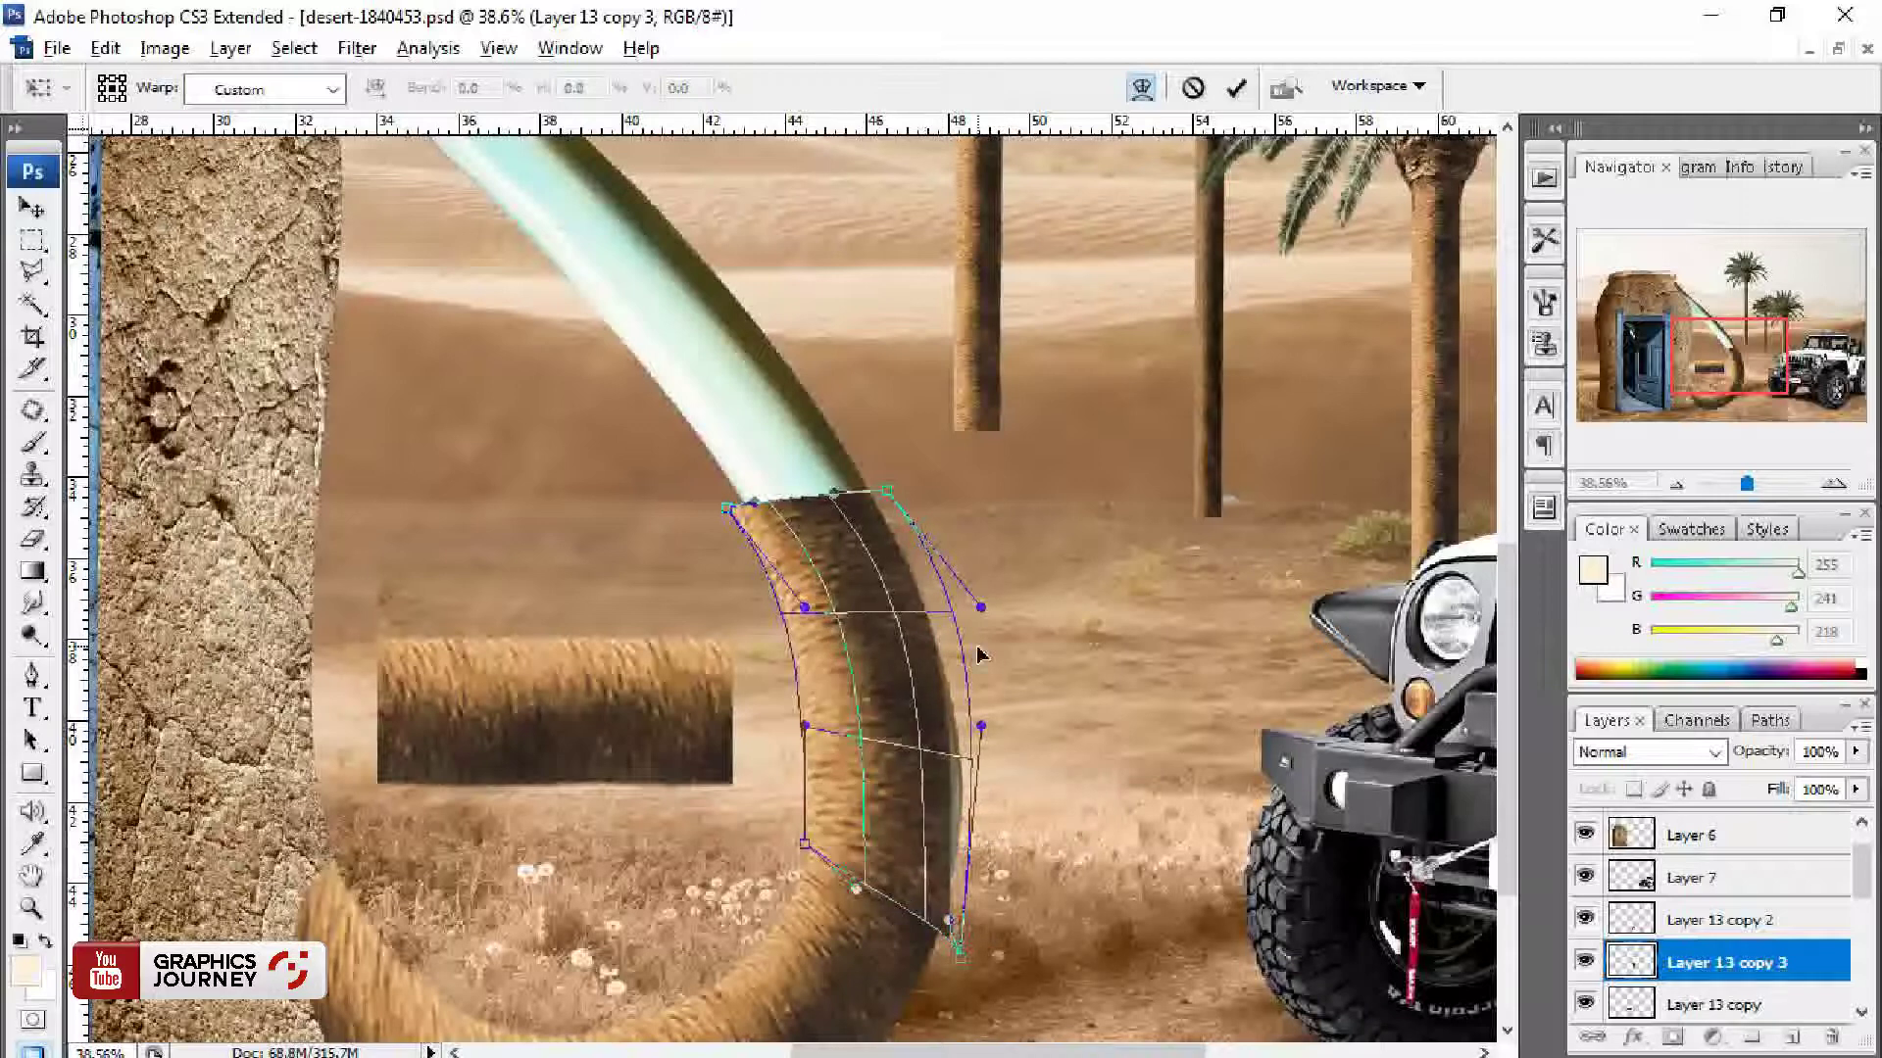
left_click_drag(981, 725, 1023, 734)
left_click_drag(983, 609, 929, 542)
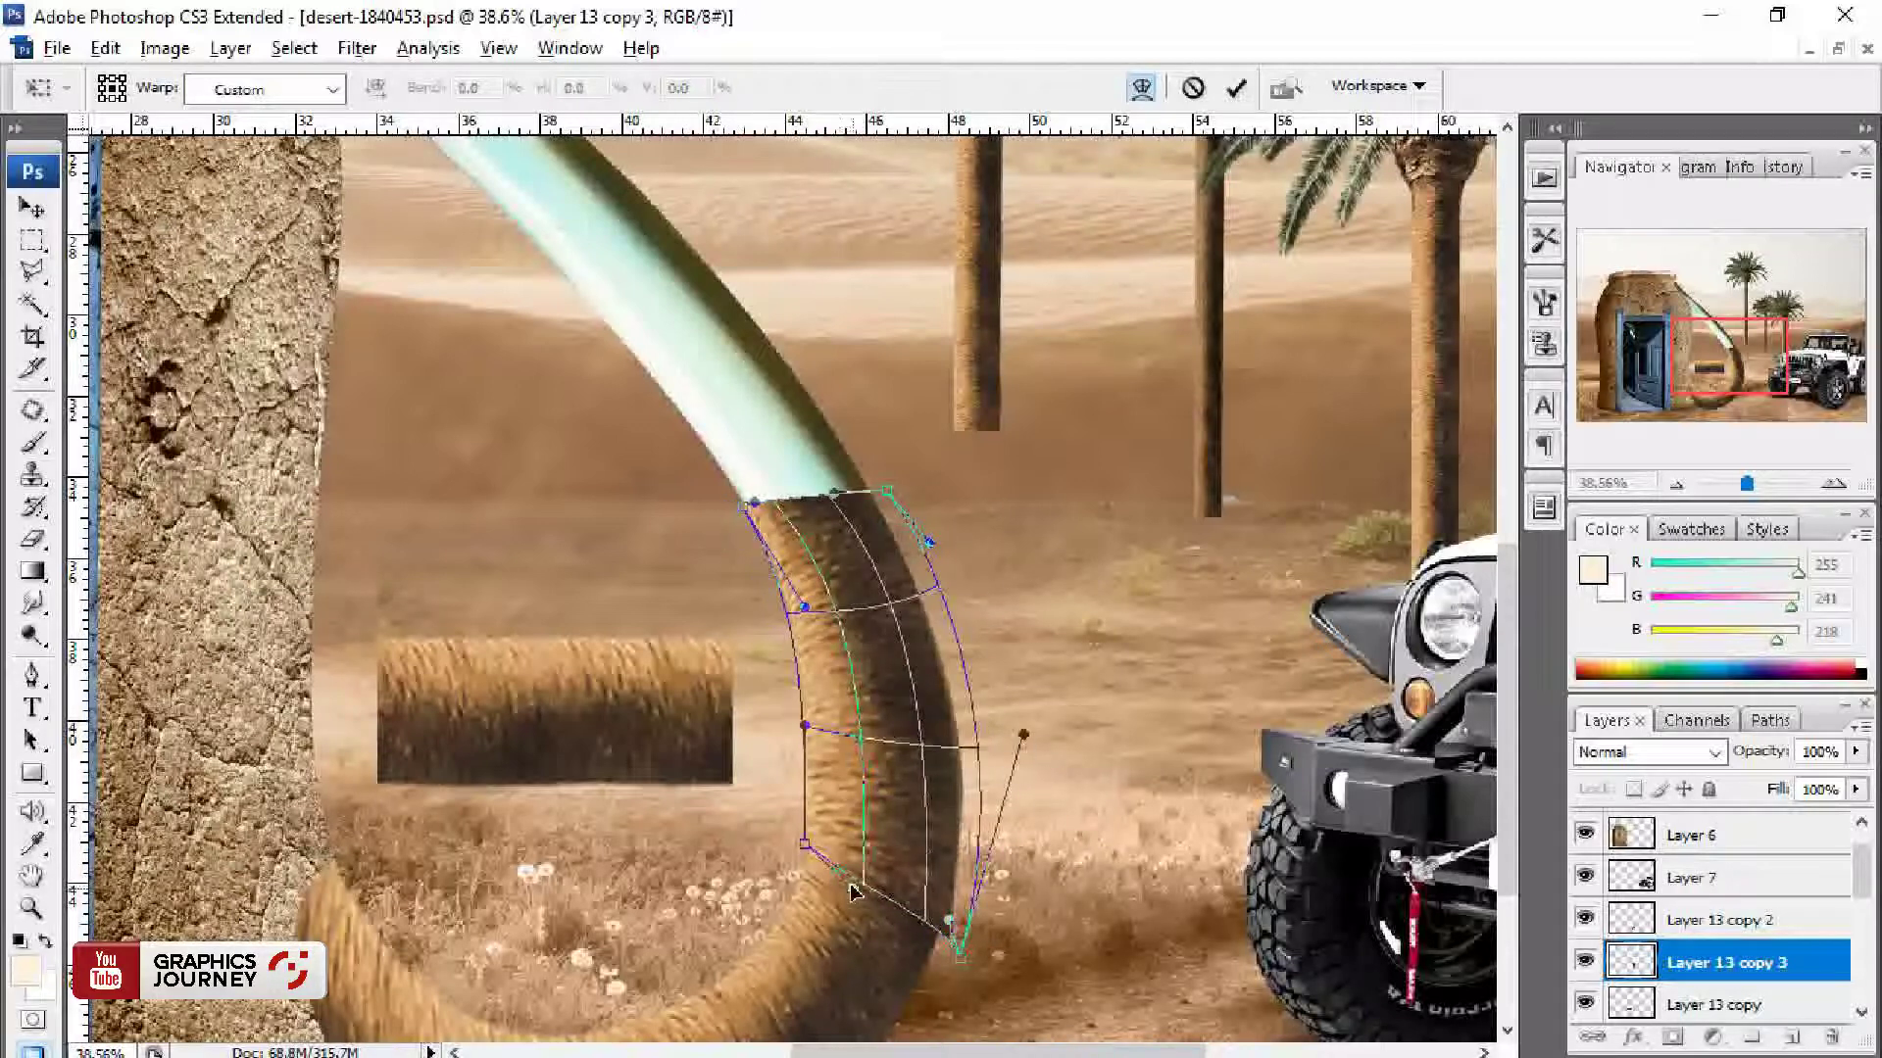
left_click_drag(852, 891, 836, 856)
key("Return")
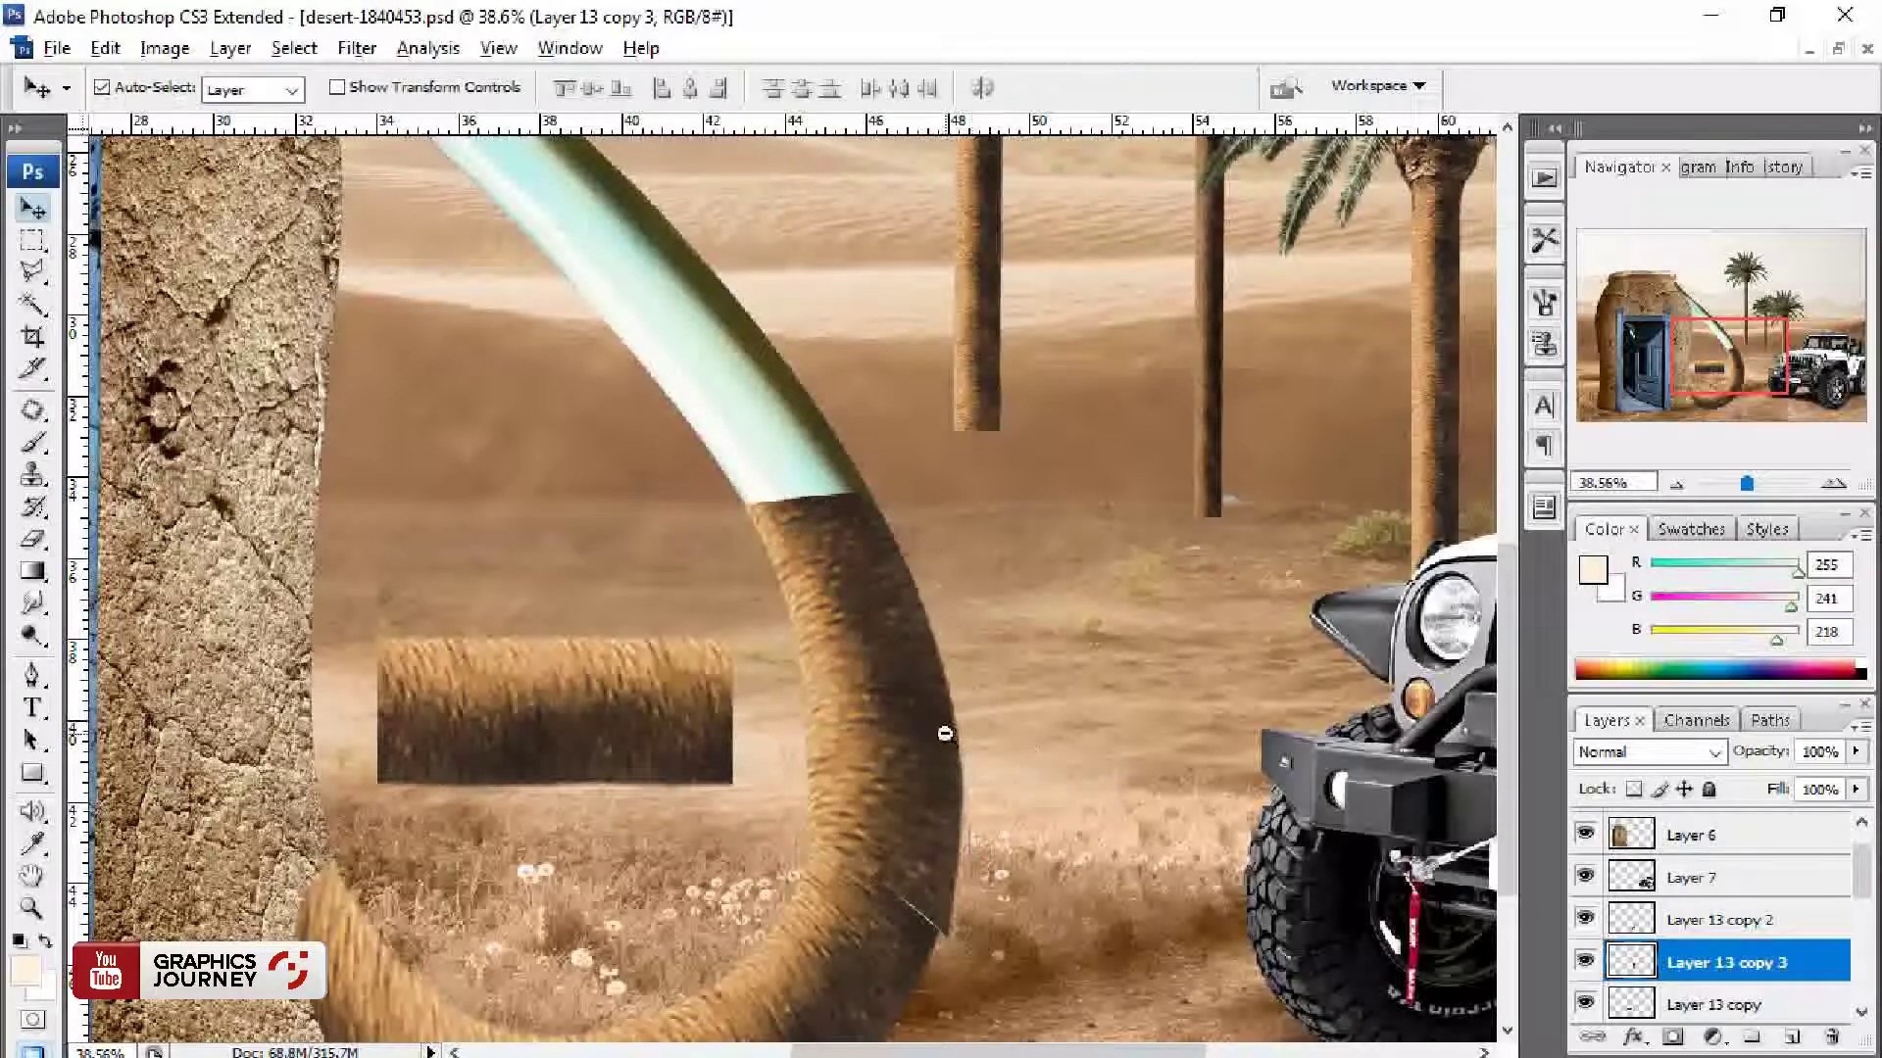
key("ctrl+t")
left_click(1142, 89)
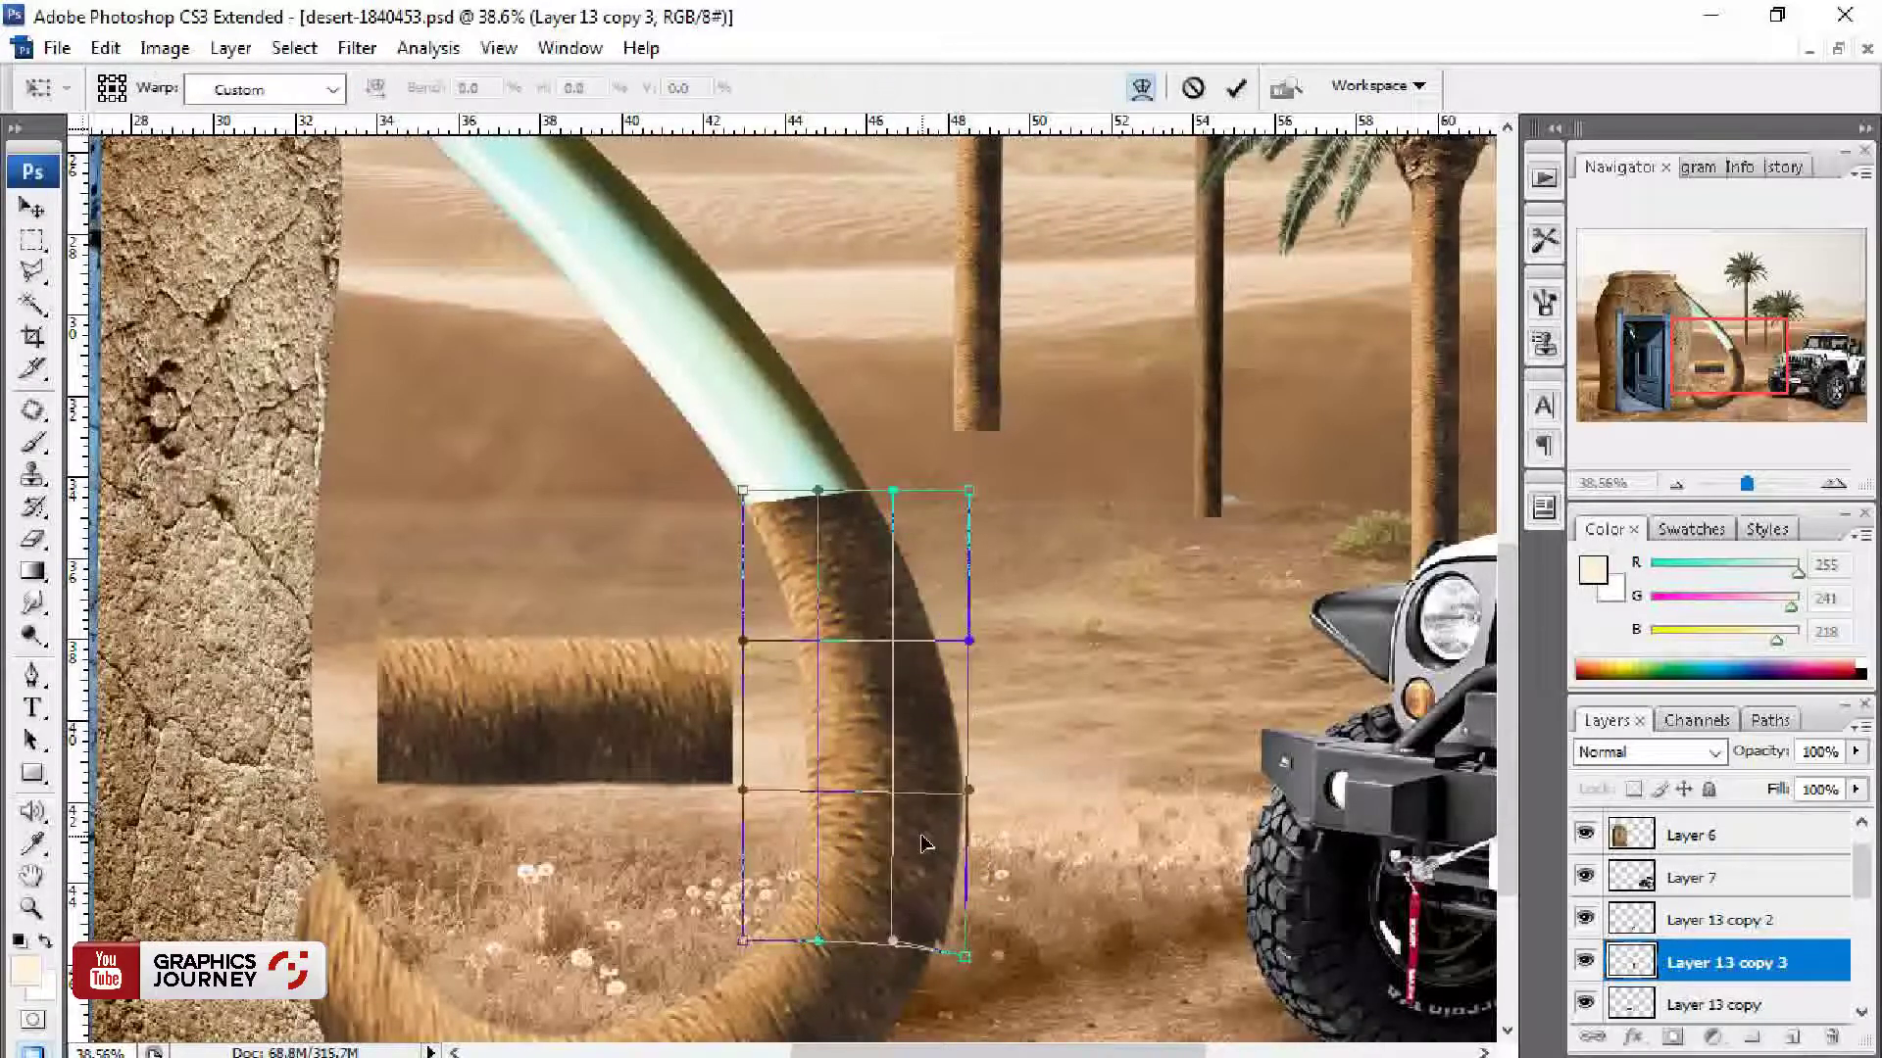
key("Return")
key("ctrl+minus")
key("ctrl+minus")
scroll(693, 693, "up", 3)
Step: Move a Layer 13 copy grass piece toward the handle's upper part and rotate it upright
left_click(721, 677)
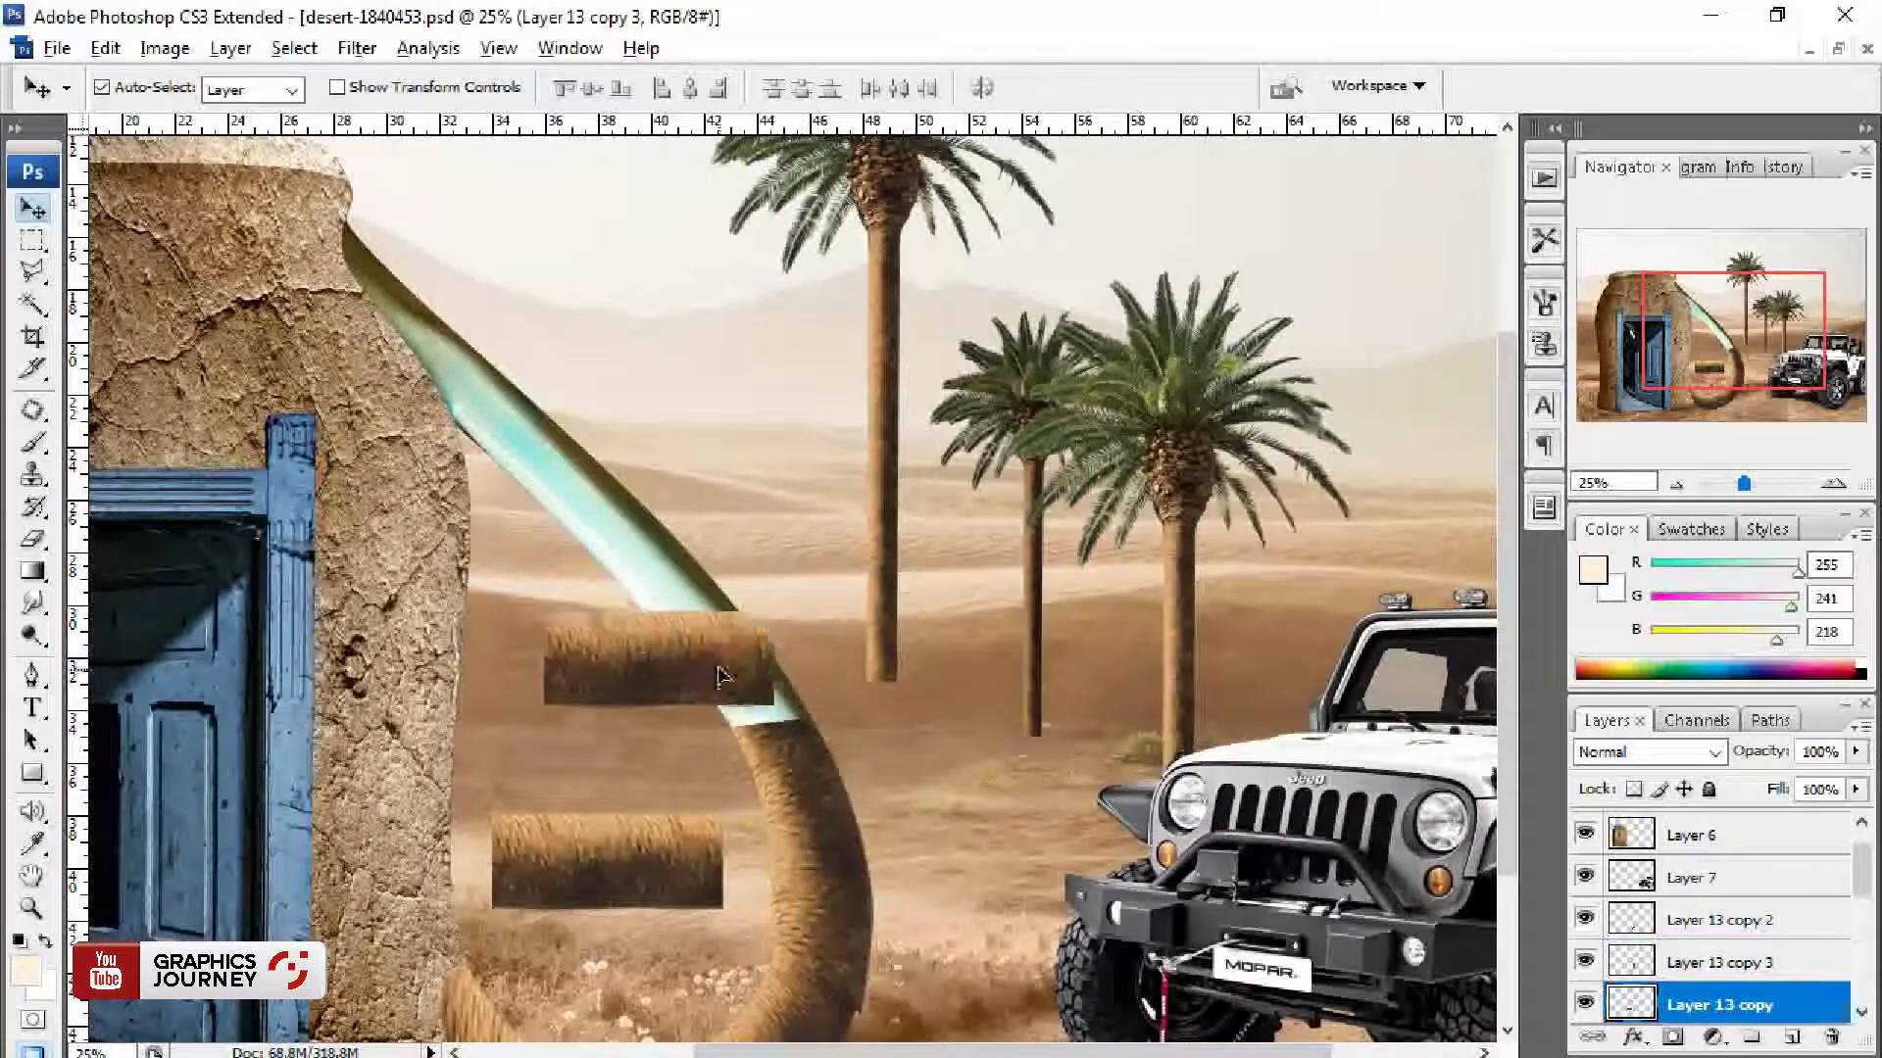
key("ctrl+t")
left_click_drag(784, 618, 745, 510)
key("Return")
mouse_move(697, 578)
left_mouse_down()
mouse_move(813, 576)
mouse_move(779, 576)
left_mouse_up()
key("ctrl+t")
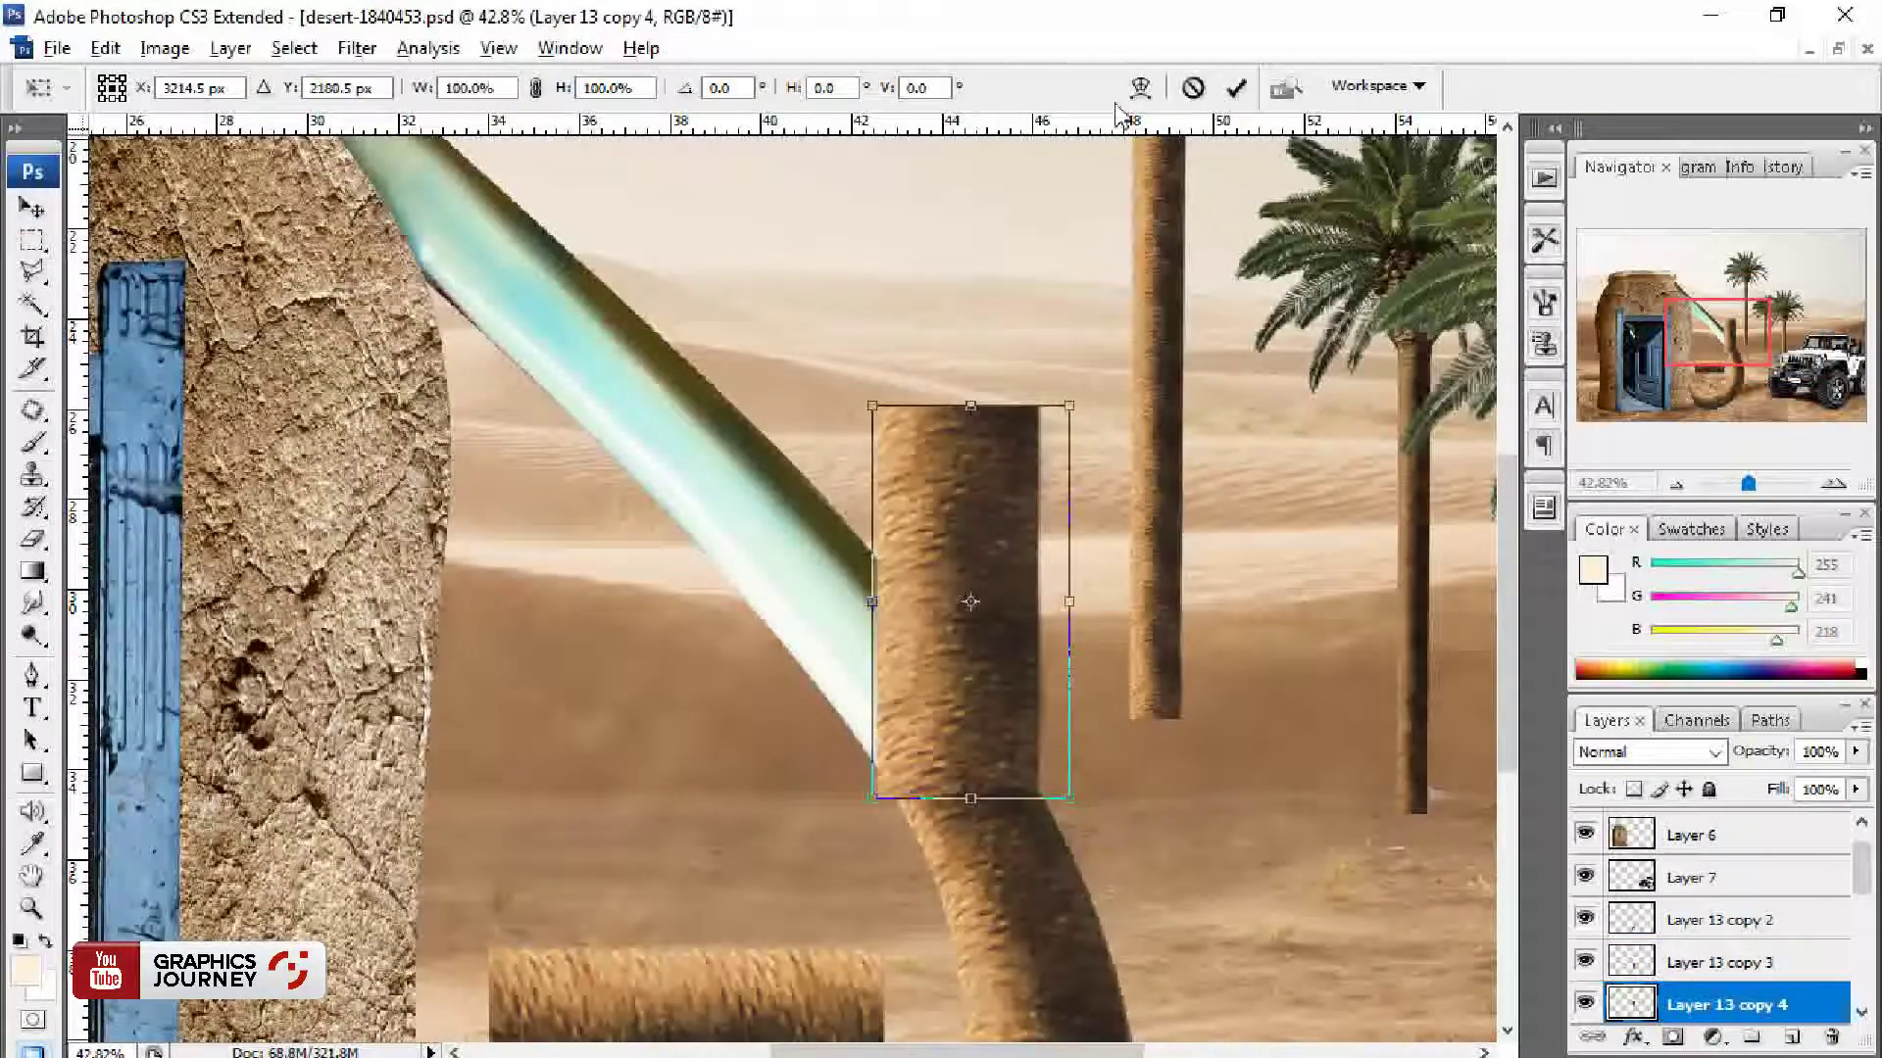
left_click(1140, 87)
Step: Warp the upright piece's edges to follow the handle tube and commit the warp
left_click_drag(872, 405, 666, 522)
left_click_drag(873, 536, 738, 595)
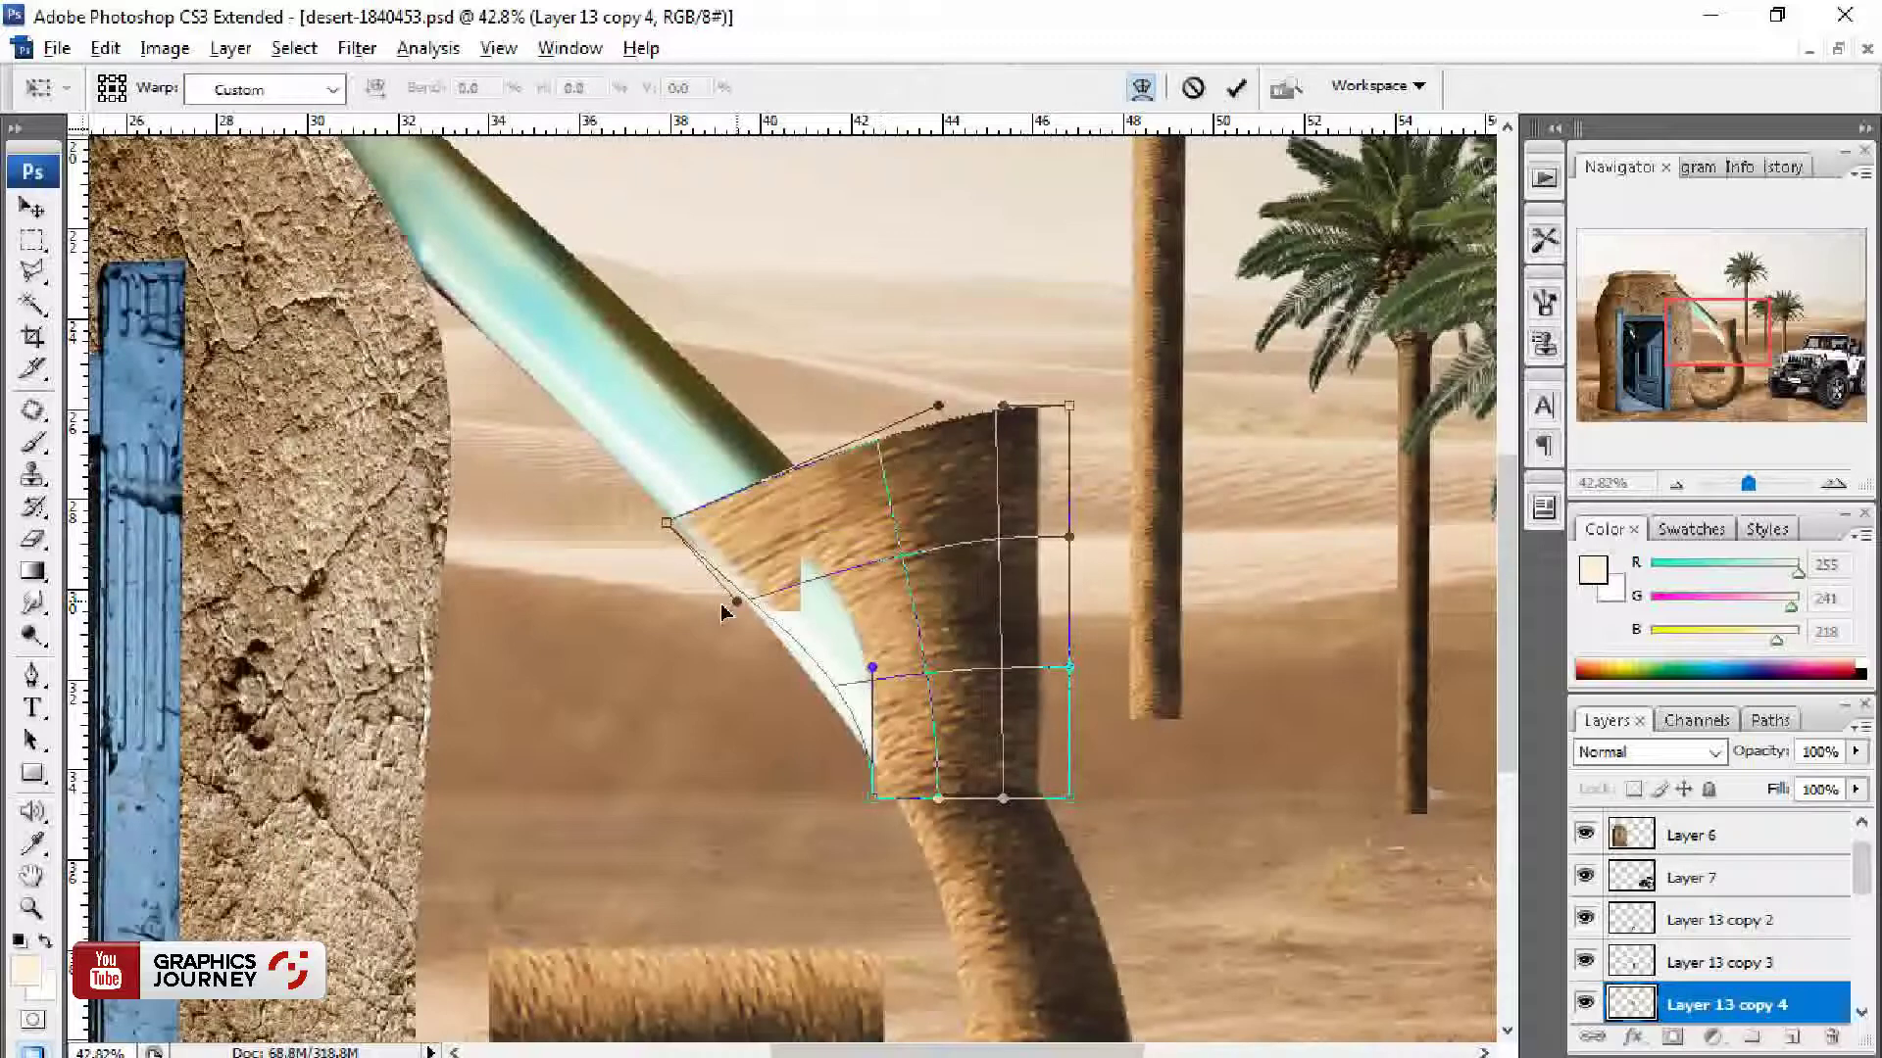
left_click_drag(872, 667, 818, 706)
left_click_drag(938, 404, 683, 513)
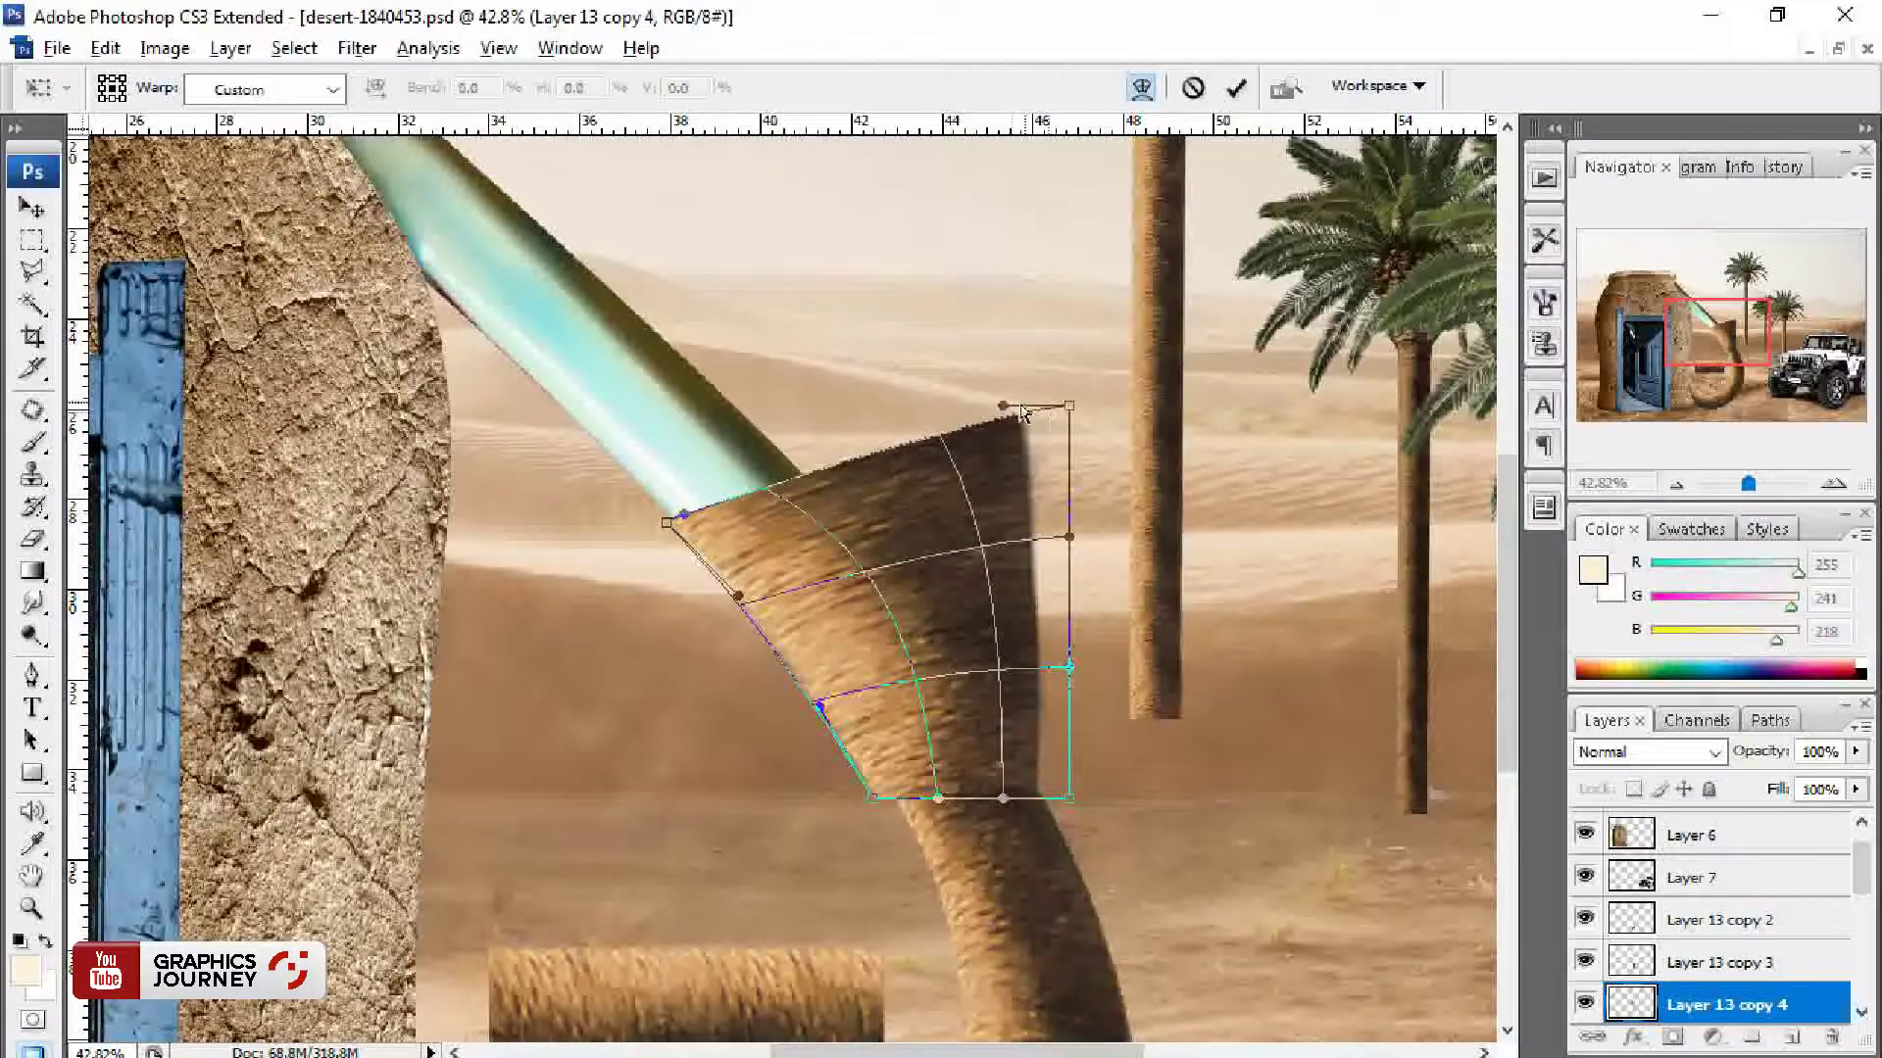
mouse_move(1003, 405)
left_mouse_down()
mouse_move(1042, 408)
mouse_move(840, 461)
left_mouse_up()
left_click_drag(1043, 409, 802, 487)
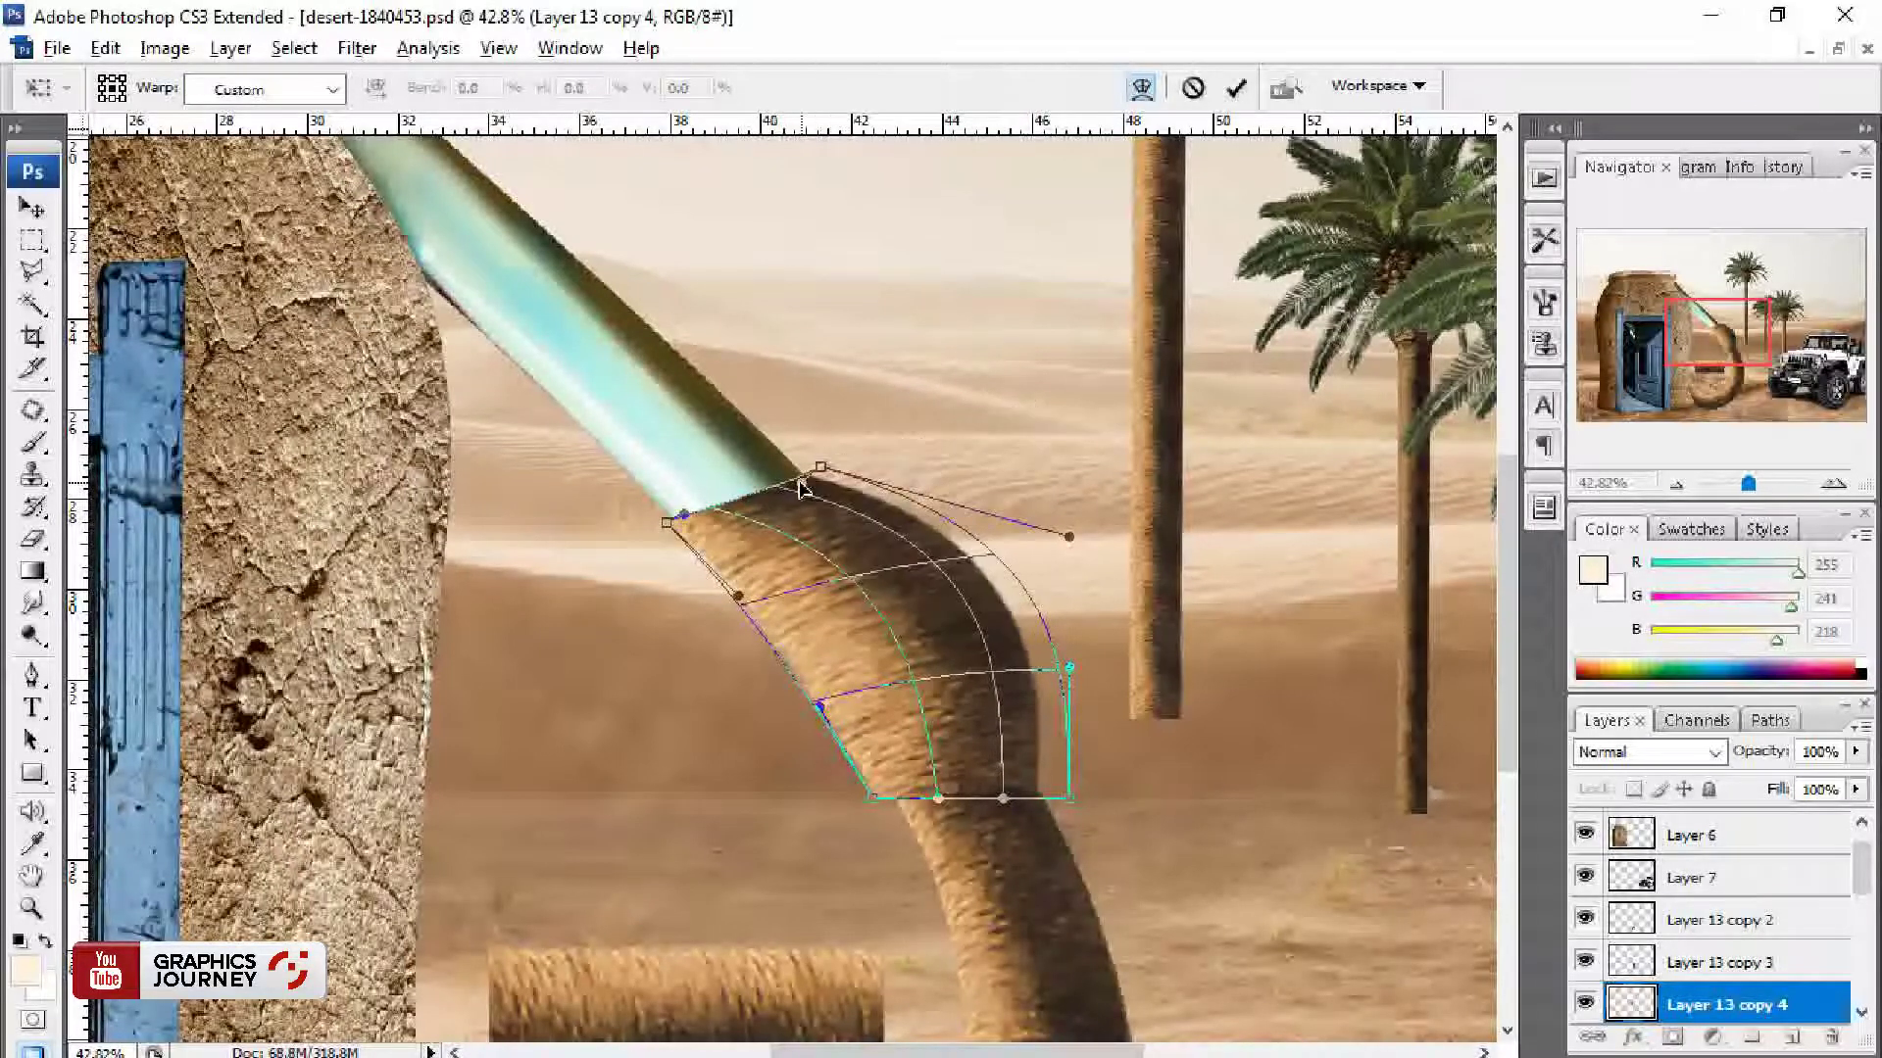
left_click_drag(1071, 799, 1042, 789)
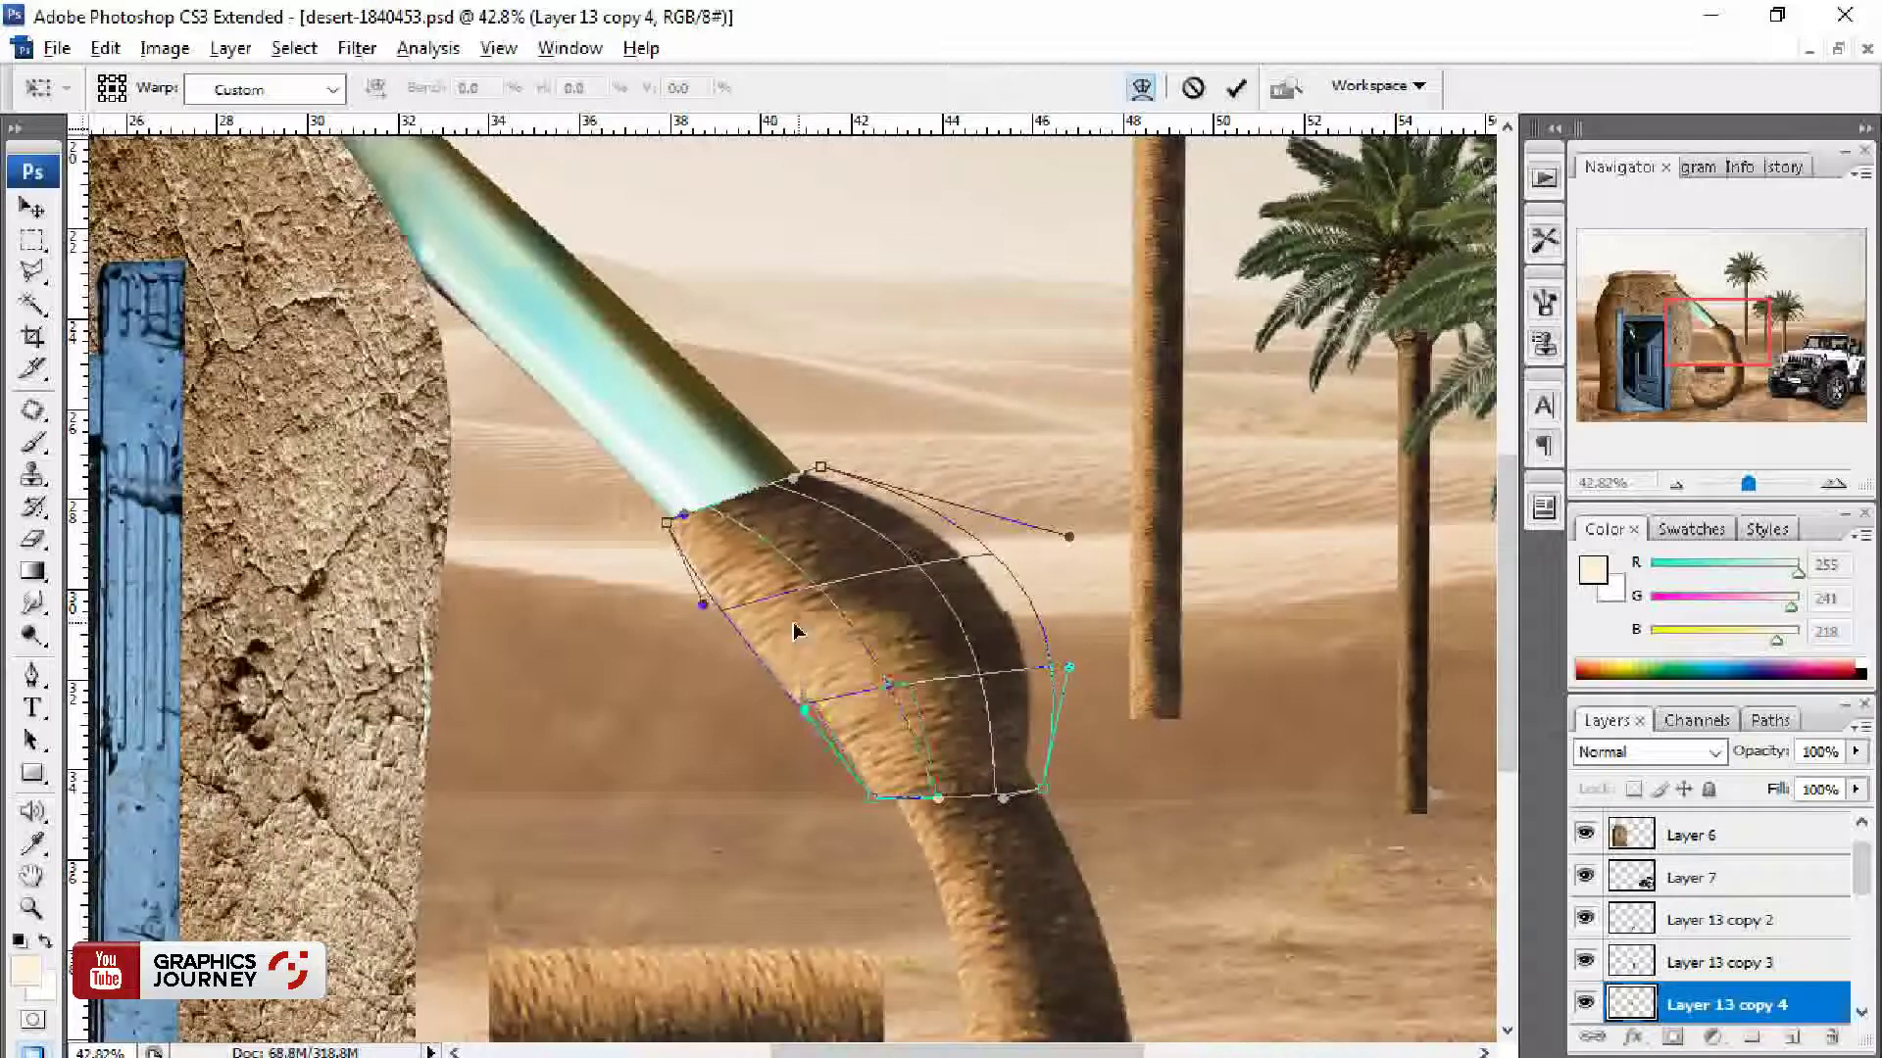
left_click_drag(833, 627, 900, 628)
left_click_drag(1069, 536, 877, 525)
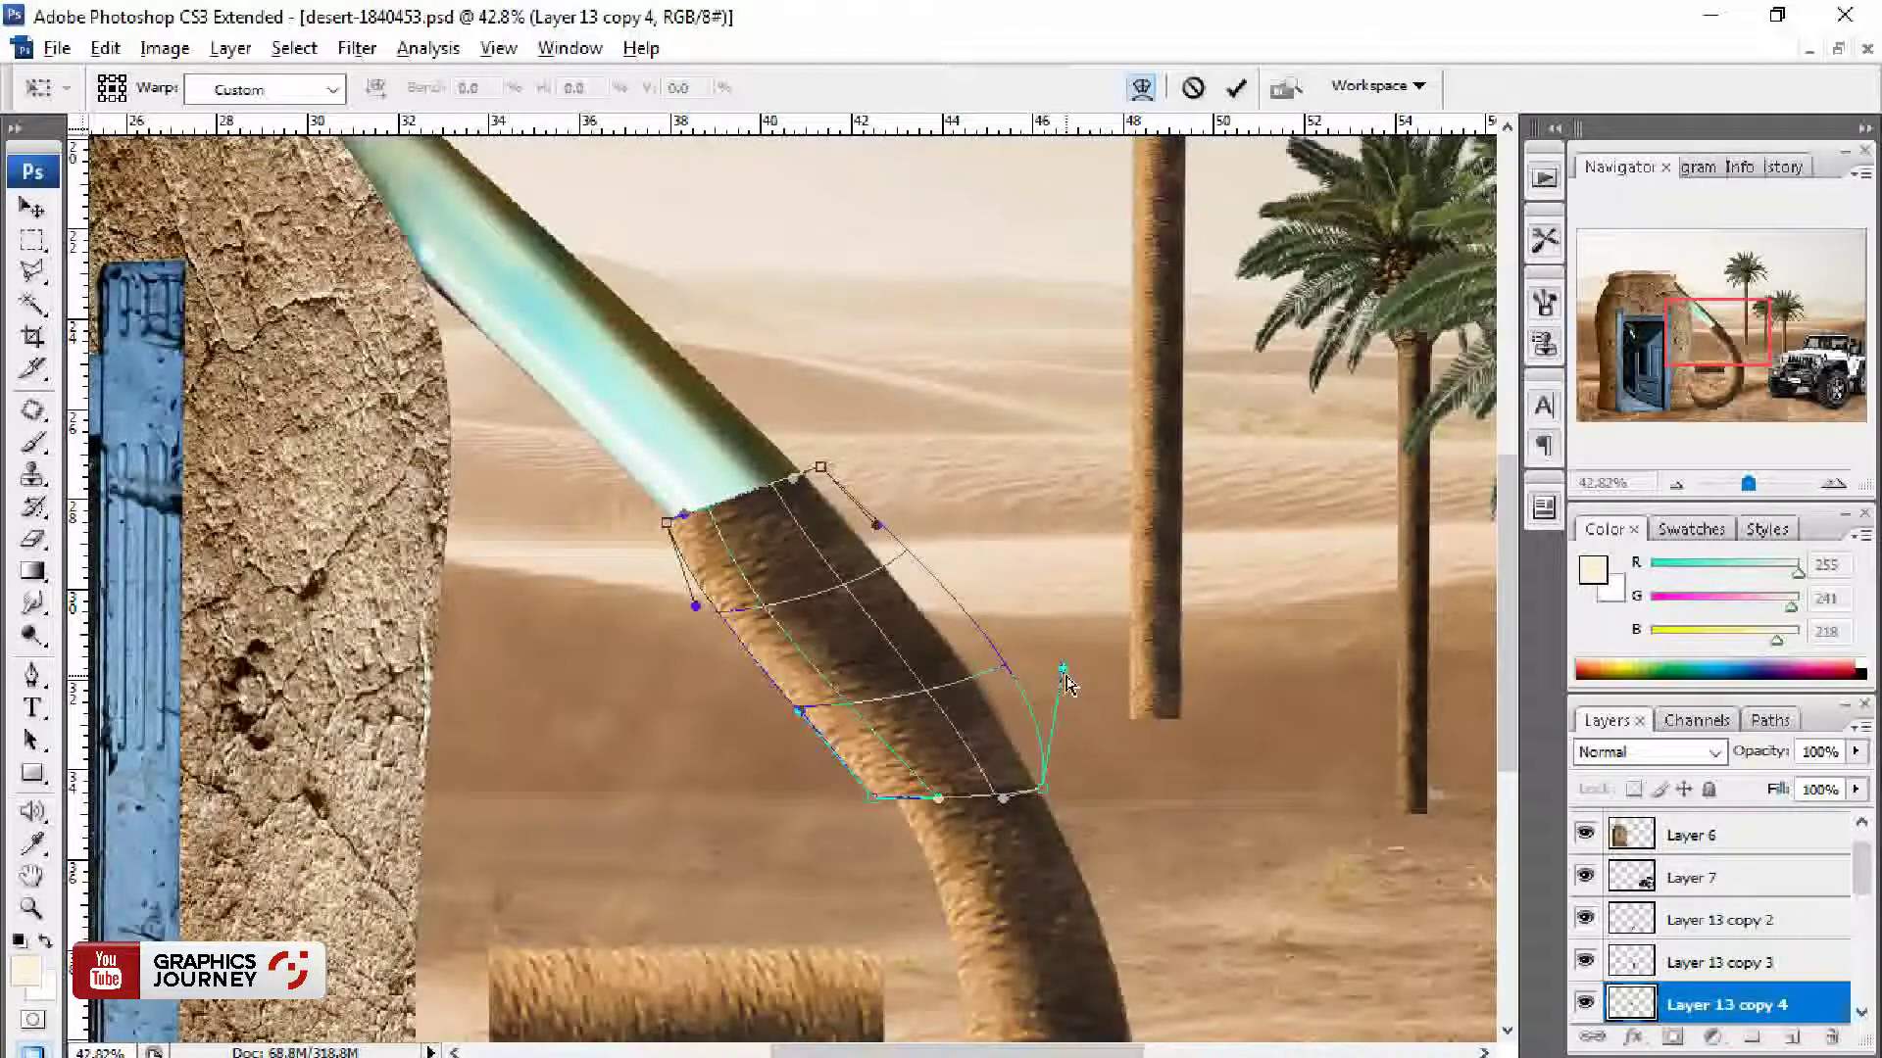
left_click_drag(1070, 667, 990, 654)
left_click_drag(696, 607, 747, 606)
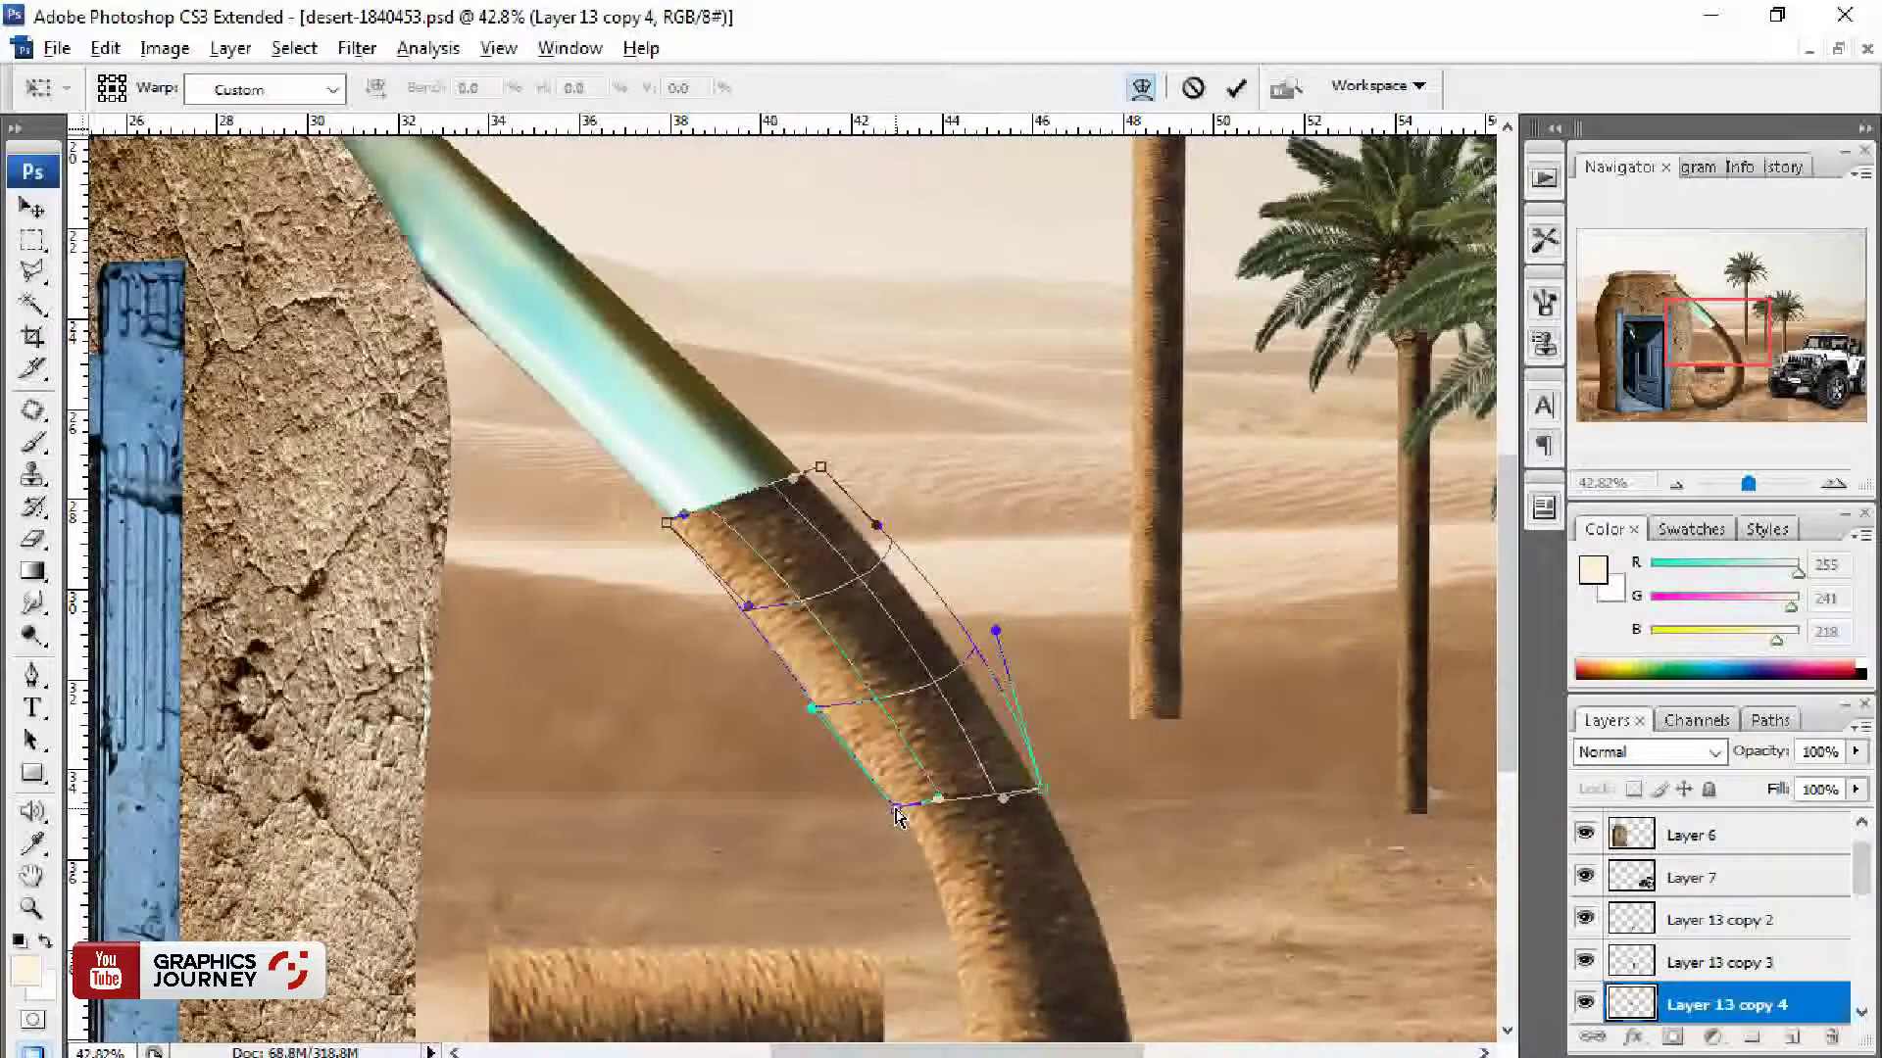
key("Return")
Step: Place the next fur piece upright near the top of the handle curve
key("ctrl+minus")
key("ctrl+minus")
mouse_move(895, 768)
left_mouse_down()
mouse_move(804, 568)
mouse_move(843, 353)
left_mouse_up()
key("ctrl+t")
key("Return")
mouse_move(791, 635)
left_mouse_down()
mouse_move(879, 483)
mouse_move(932, 485)
left_mouse_up()
key("ctrl+plus")
Step: Warp the upright fur piece, folding its top toward the spout and narrowing it into a tube
key("ctrl+t")
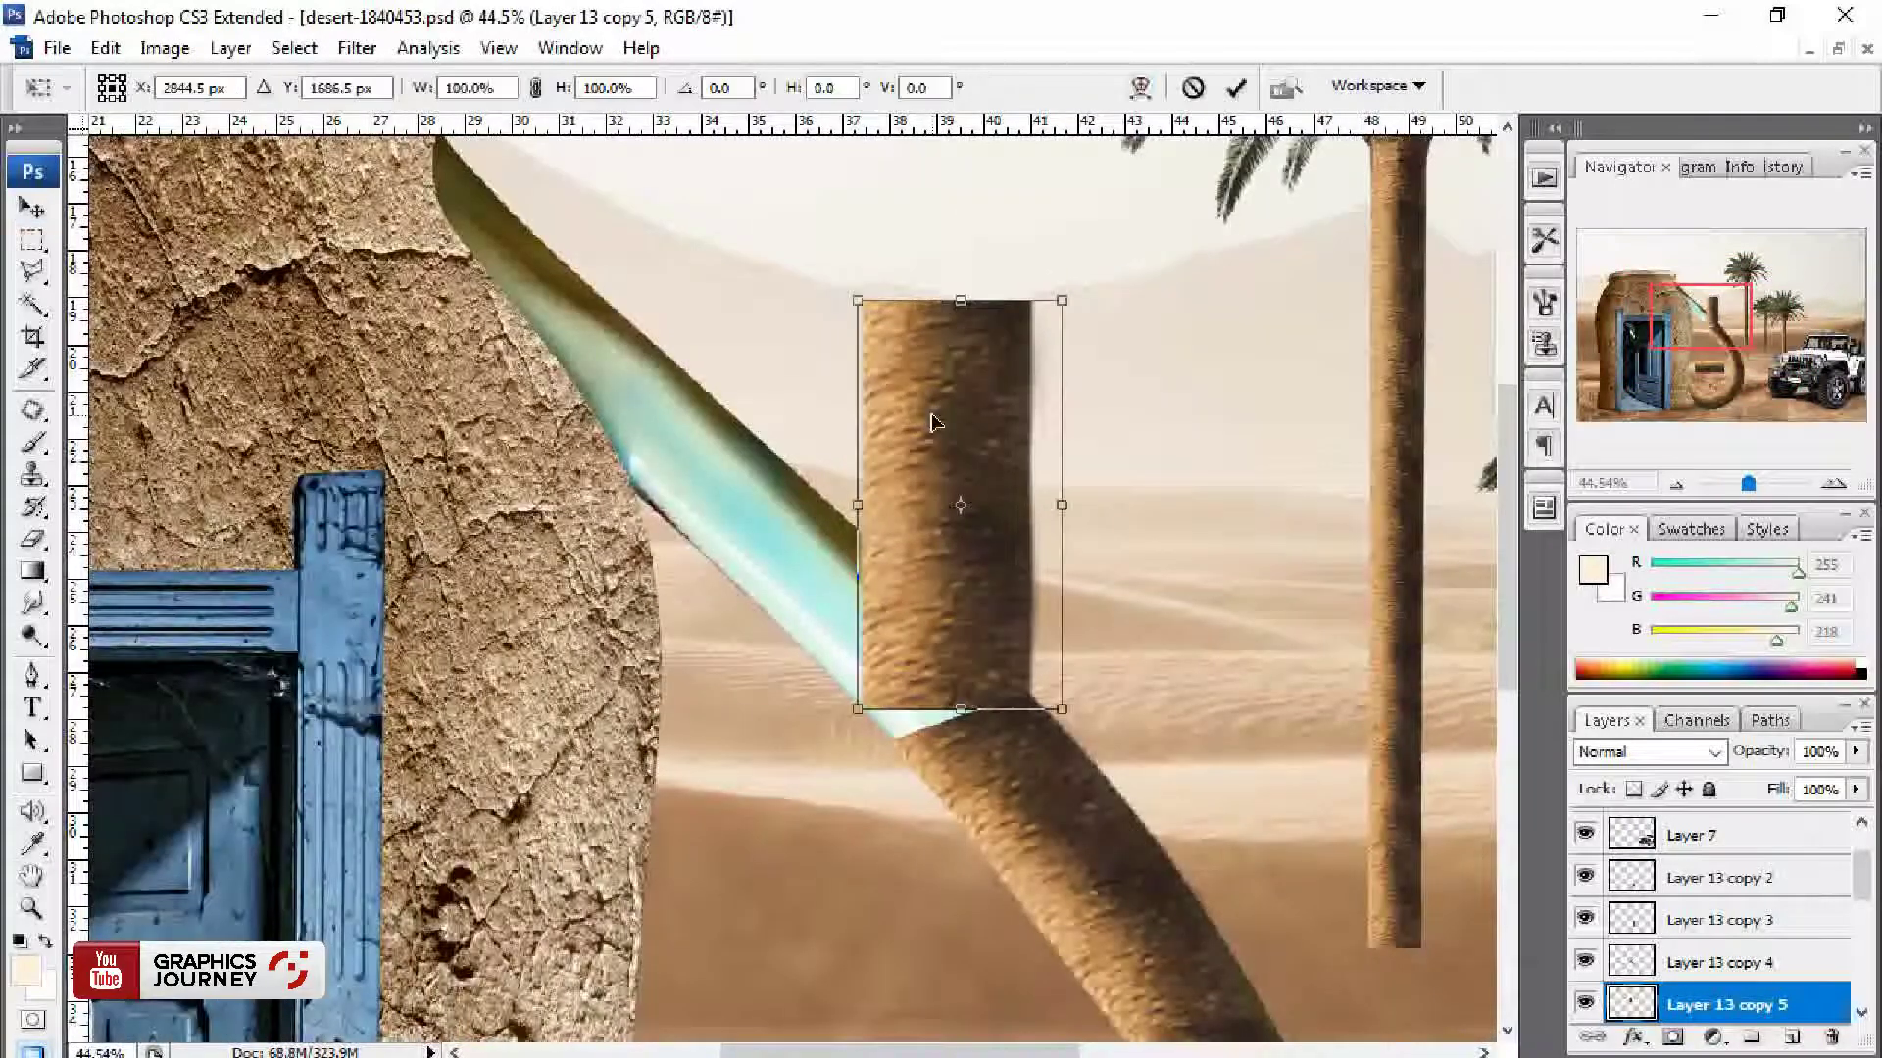
left_click_drag(858, 709, 892, 760)
left_click_drag(858, 301, 666, 533)
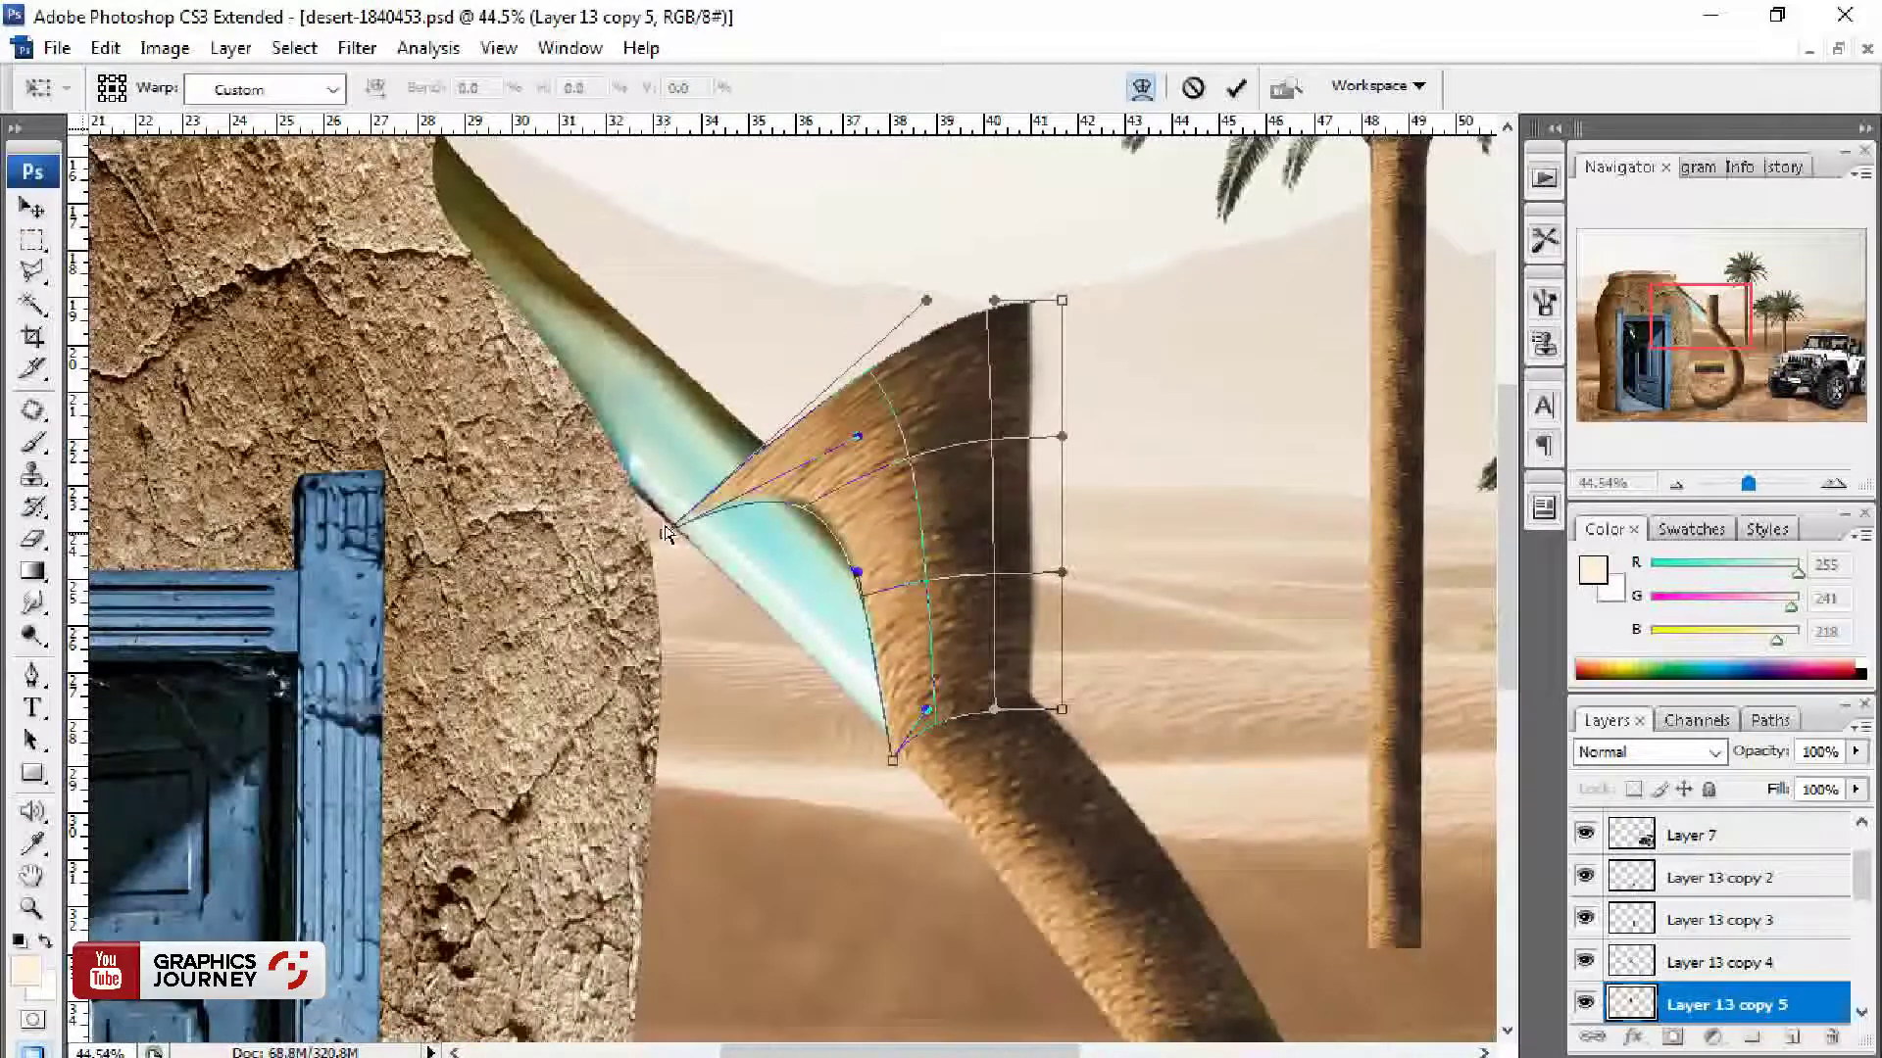
mouse_move(858, 571)
left_mouse_down()
mouse_move(751, 653)
mouse_move(811, 677)
left_mouse_up()
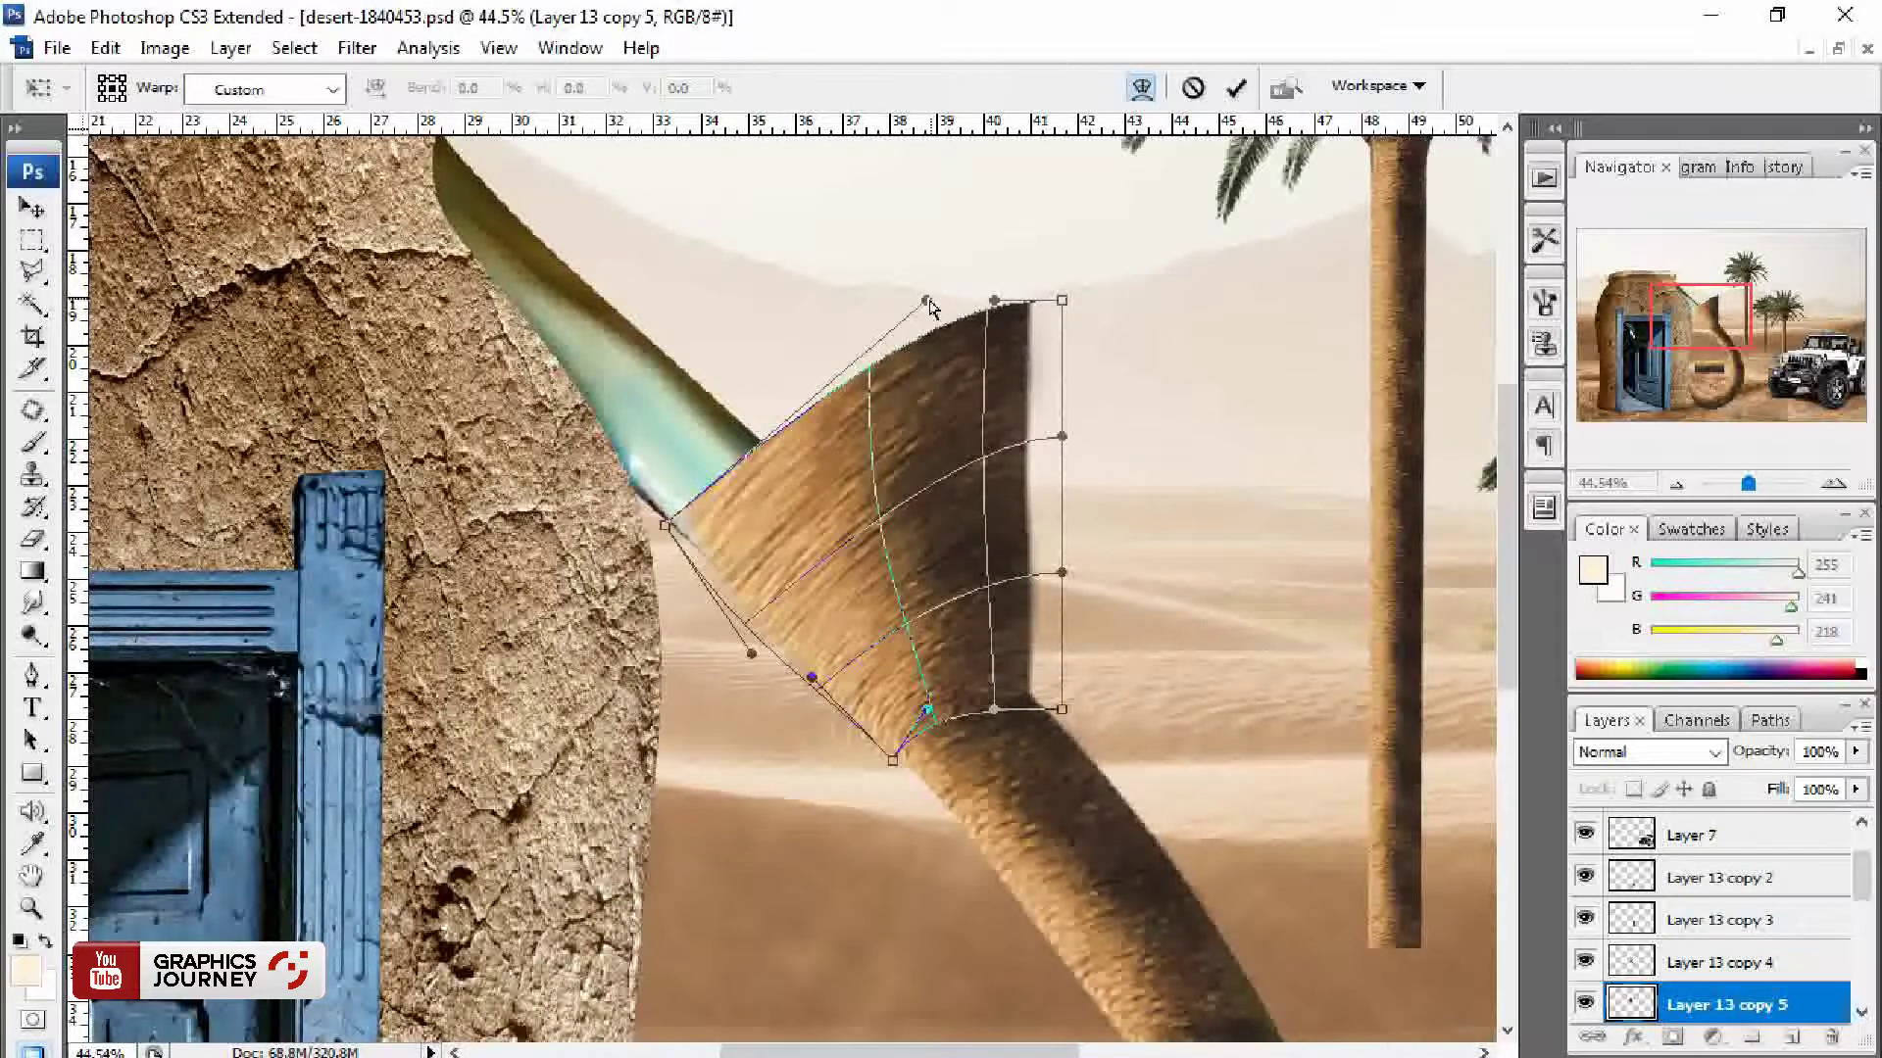
left_click_drag(926, 300, 686, 508)
left_click_drag(1063, 300, 819, 474)
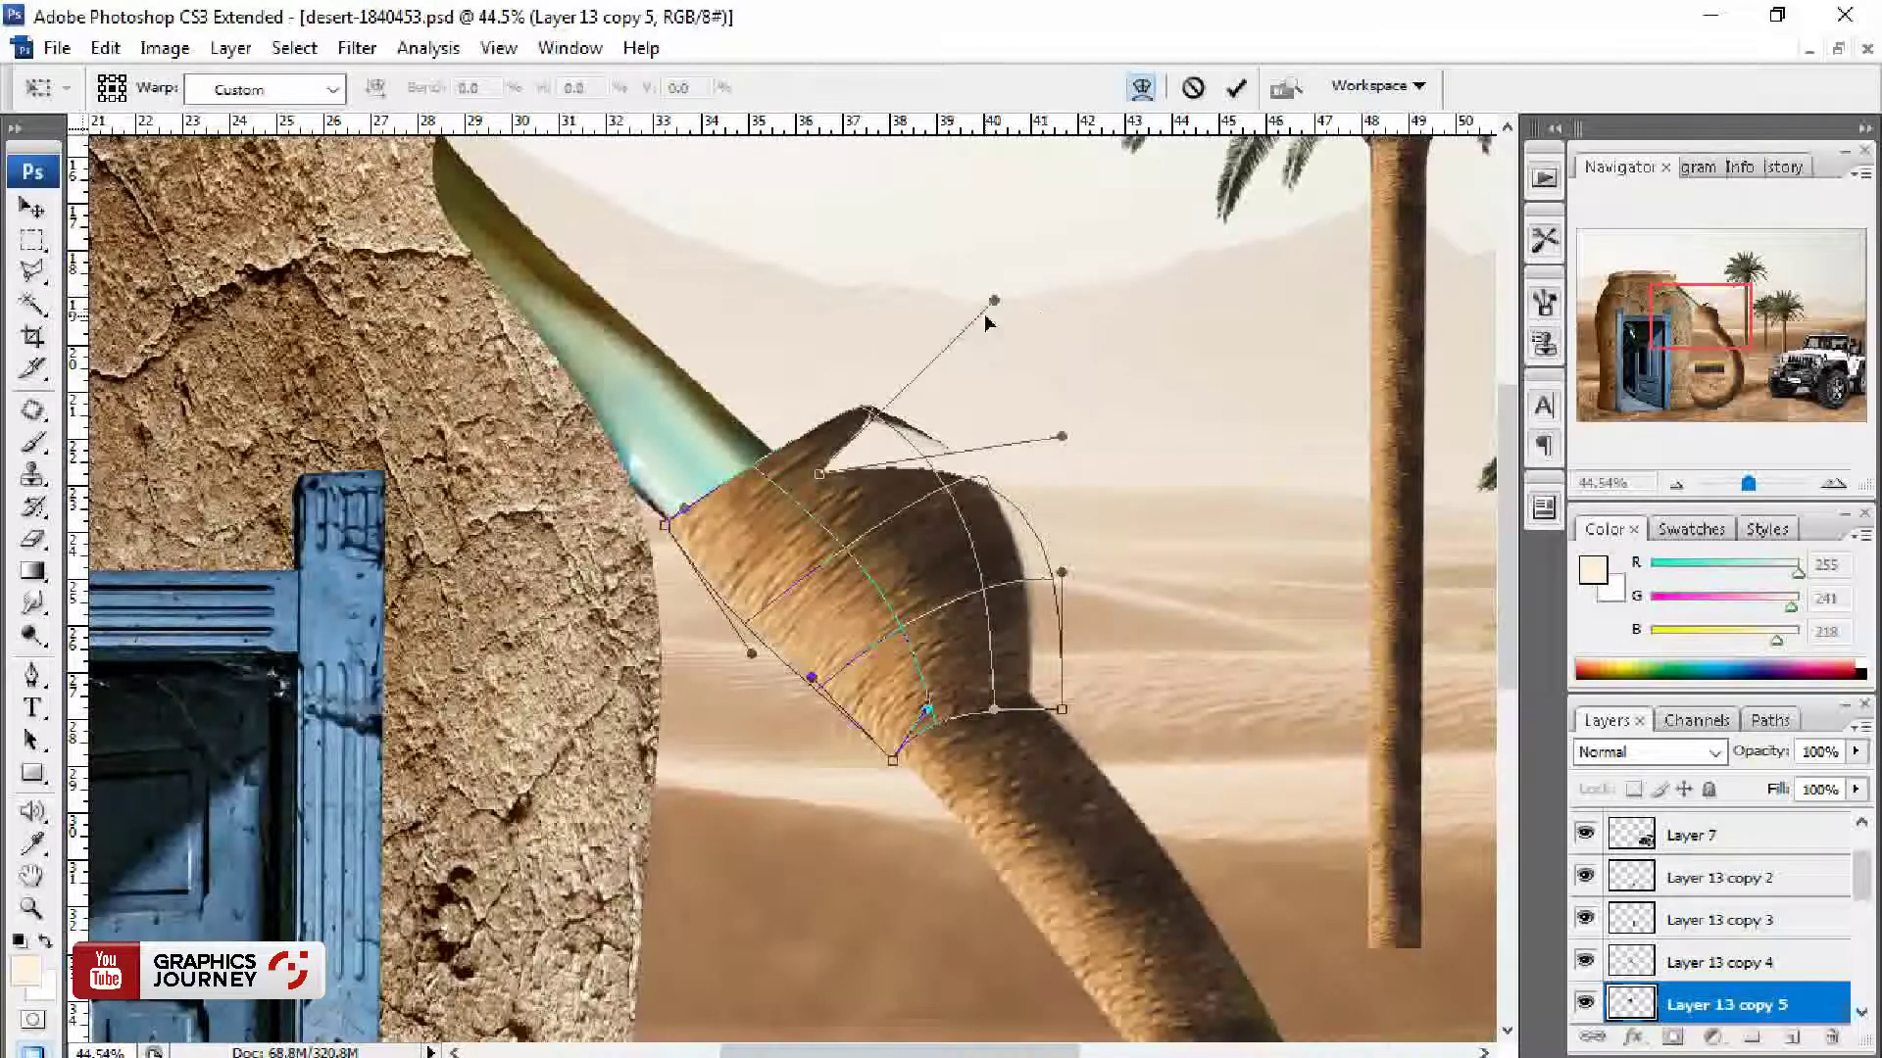
left_click_drag(993, 301, 755, 483)
left_click_drag(1061, 436, 868, 508)
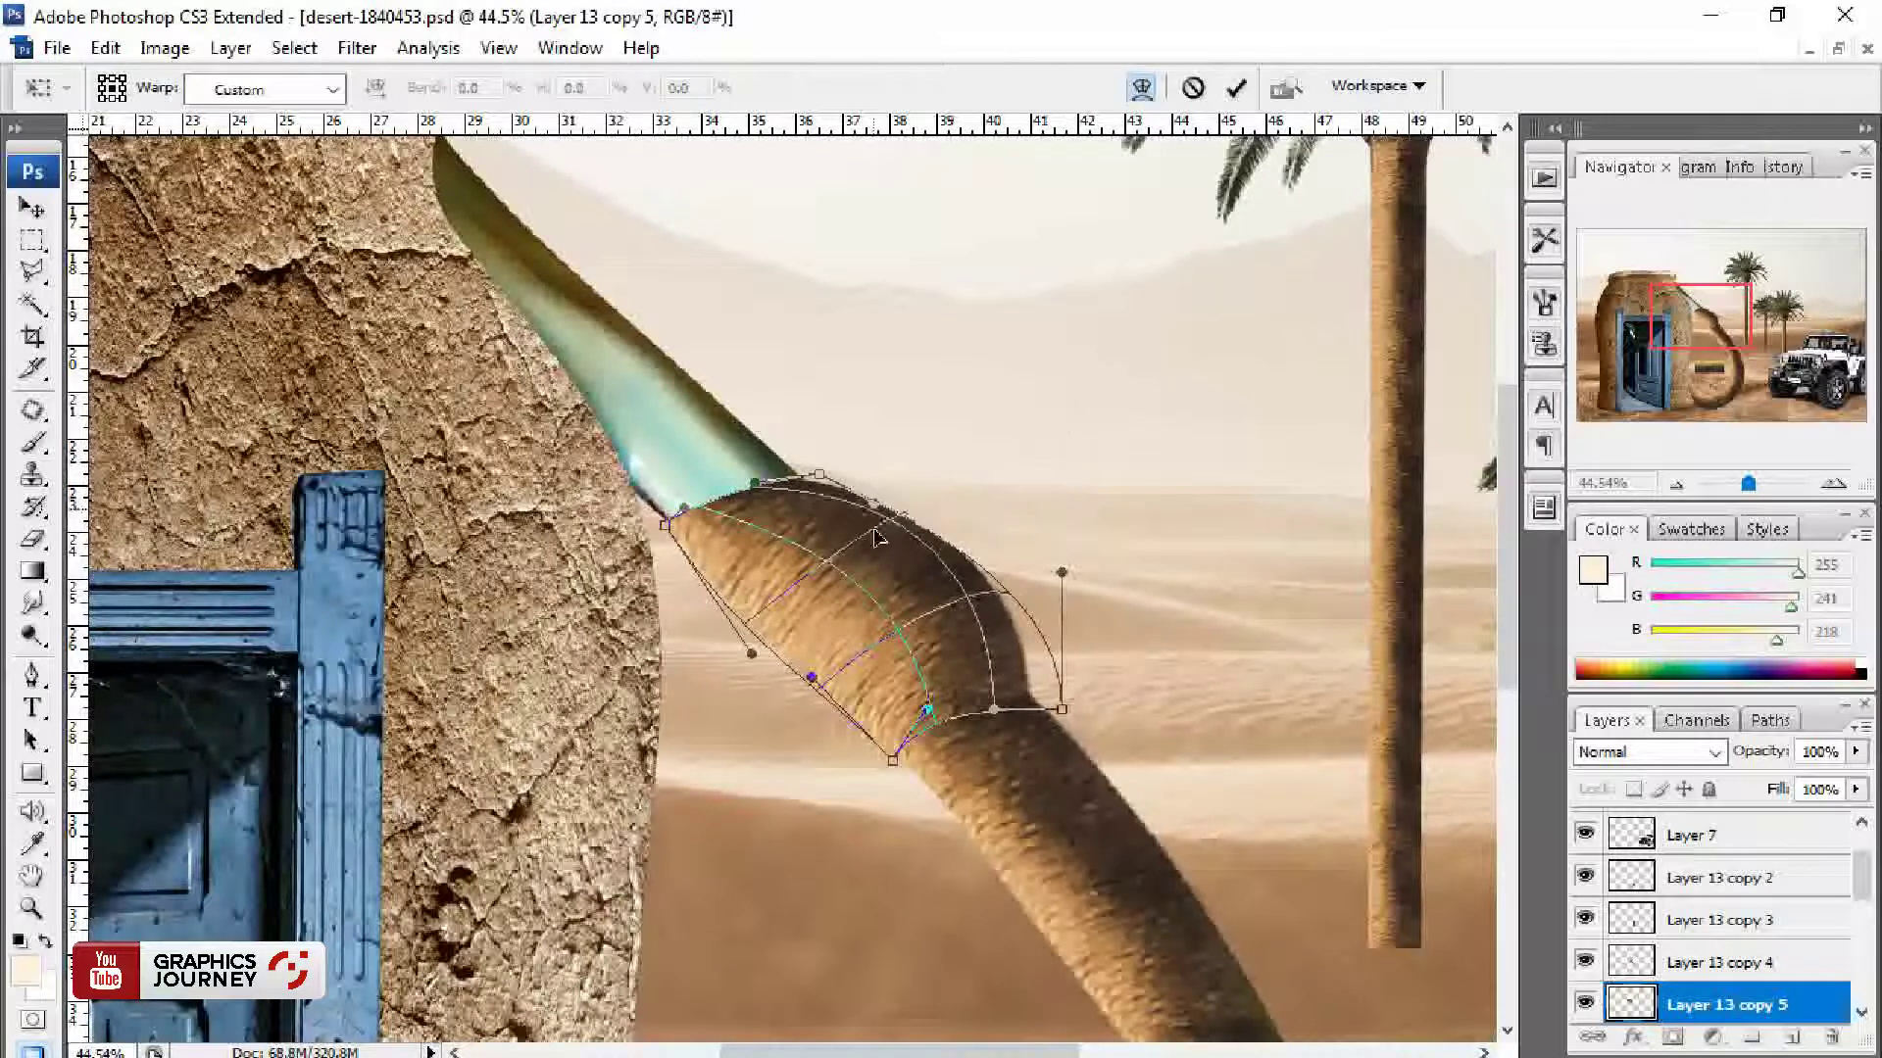
left_click_drag(1062, 708, 1057, 642)
mouse_move(1062, 571)
left_mouse_down()
mouse_move(1040, 594)
mouse_move(1079, 683)
left_mouse_up()
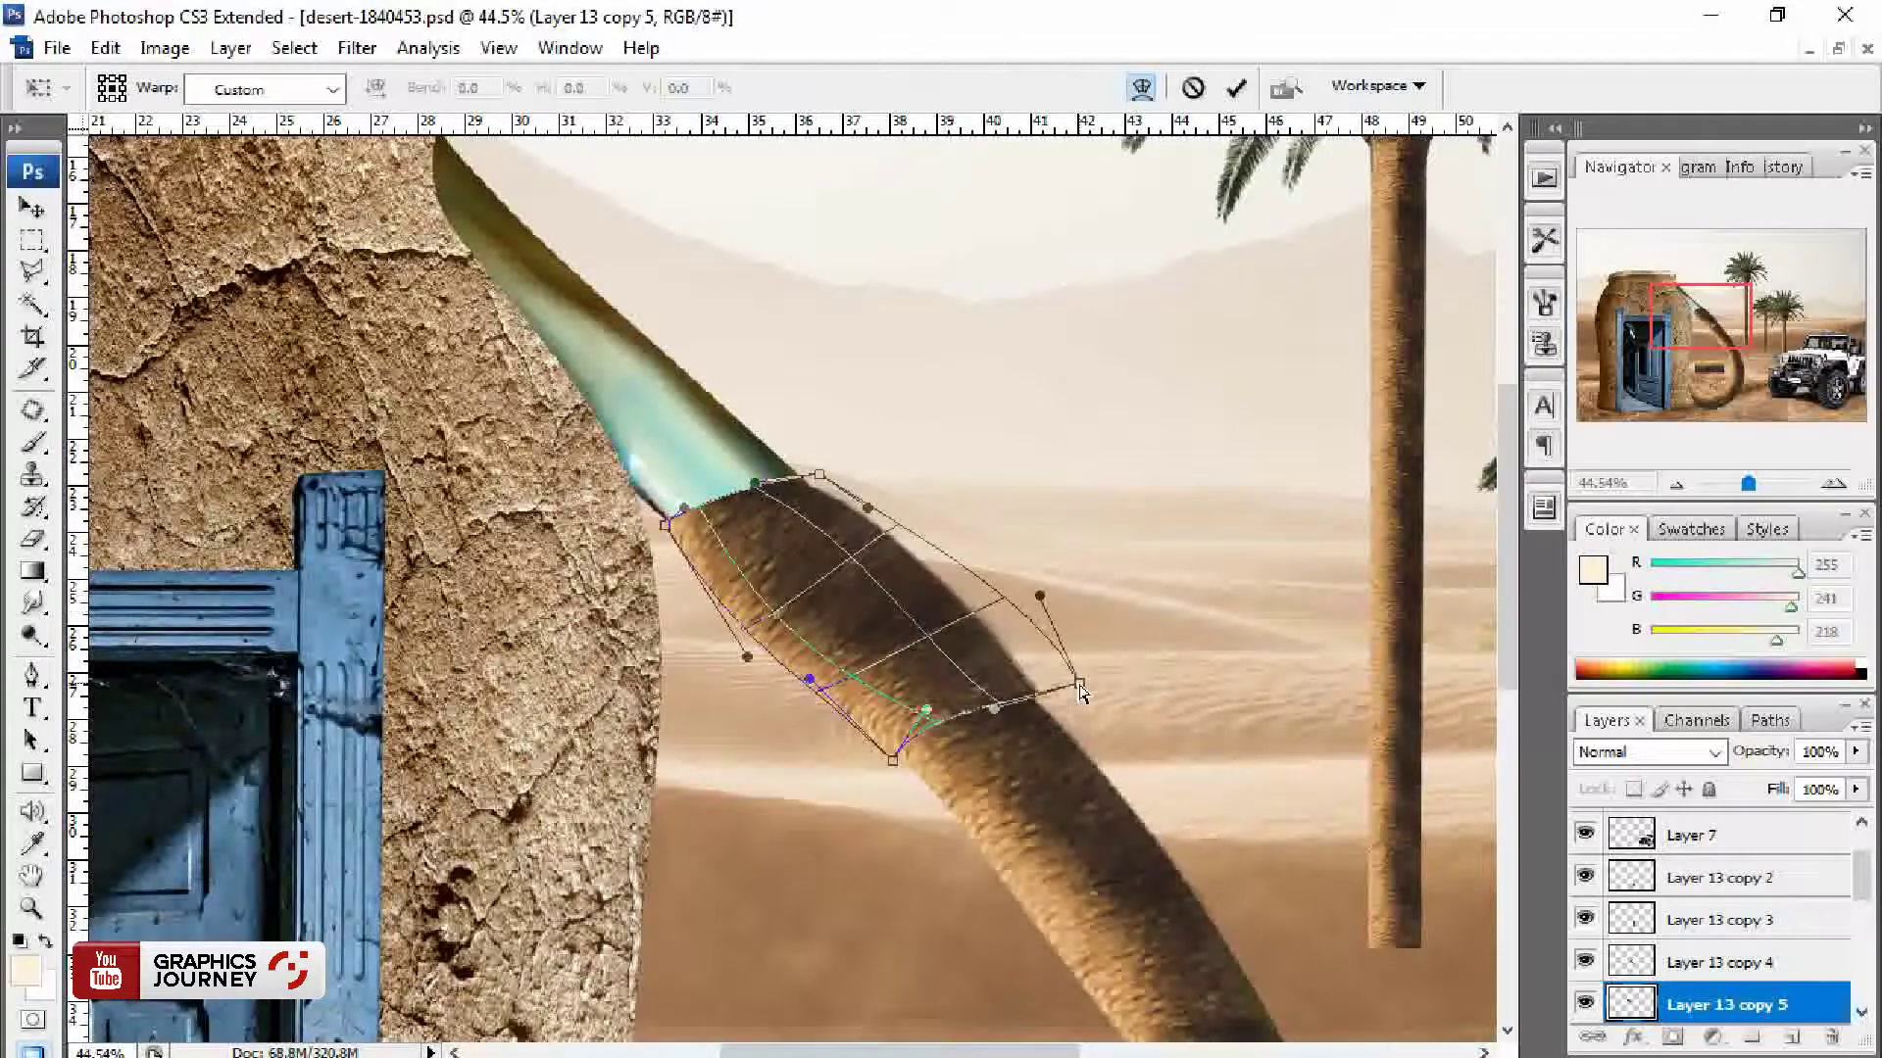
Step: Refine the fur tube's curves and edges, then commit the warp
mouse_move(887, 761)
left_mouse_down()
mouse_move(1076, 600)
mouse_move(983, 605)
left_mouse_up()
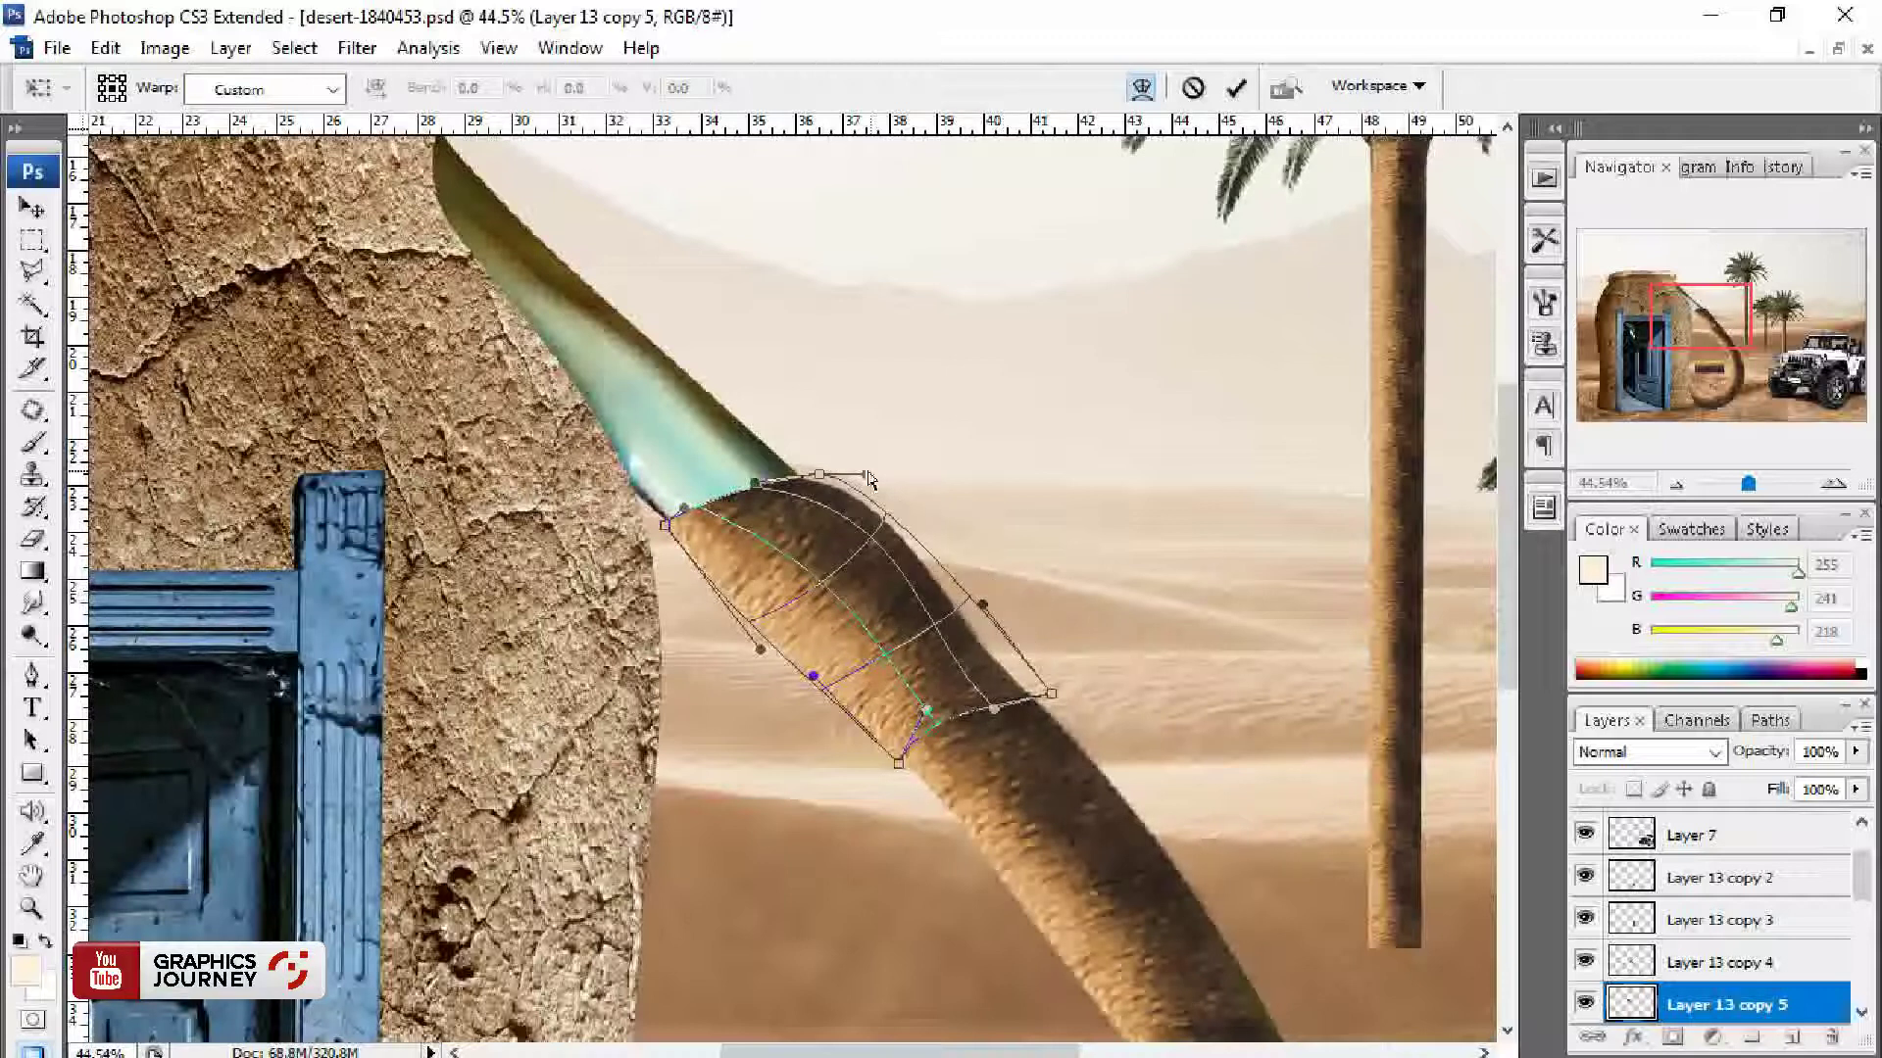
left_click_drag(866, 474, 867, 508)
left_click_drag(800, 456, 791, 432)
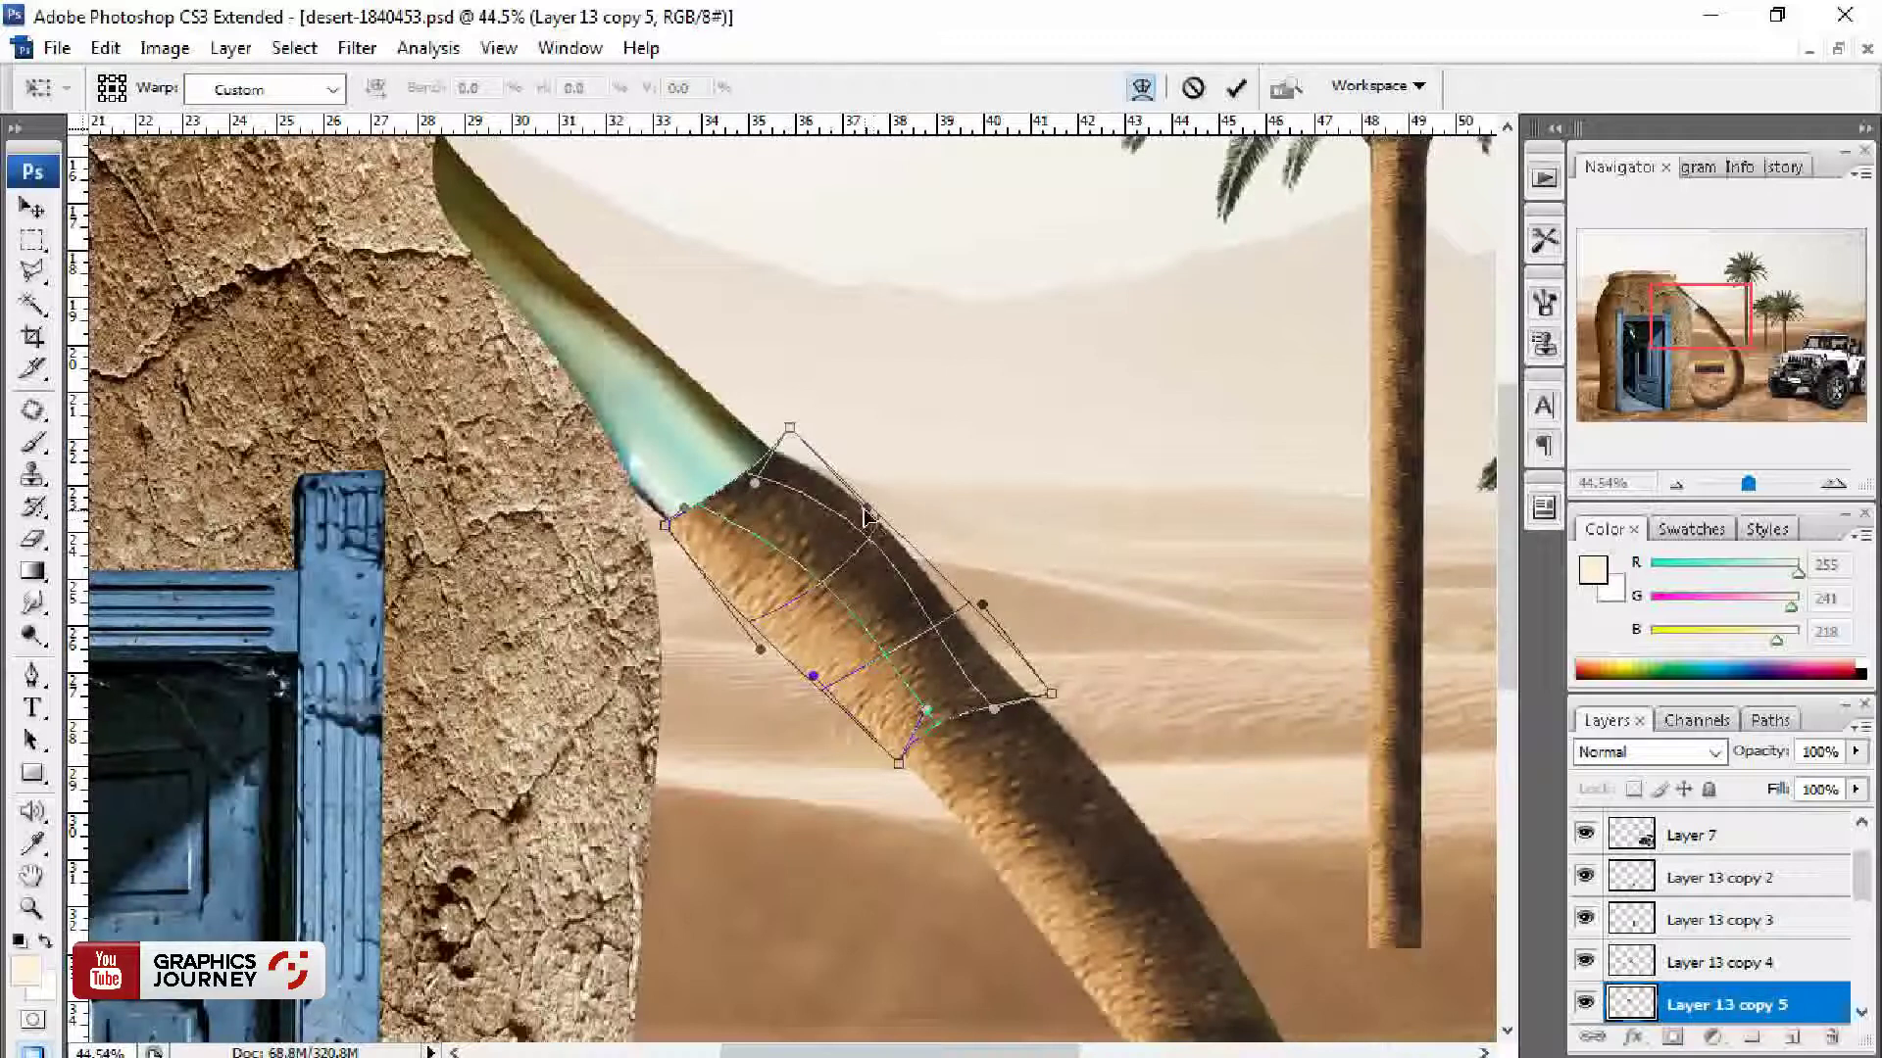
mouse_move(866, 517)
left_mouse_down()
mouse_move(869, 501)
mouse_move(868, 601)
left_mouse_up()
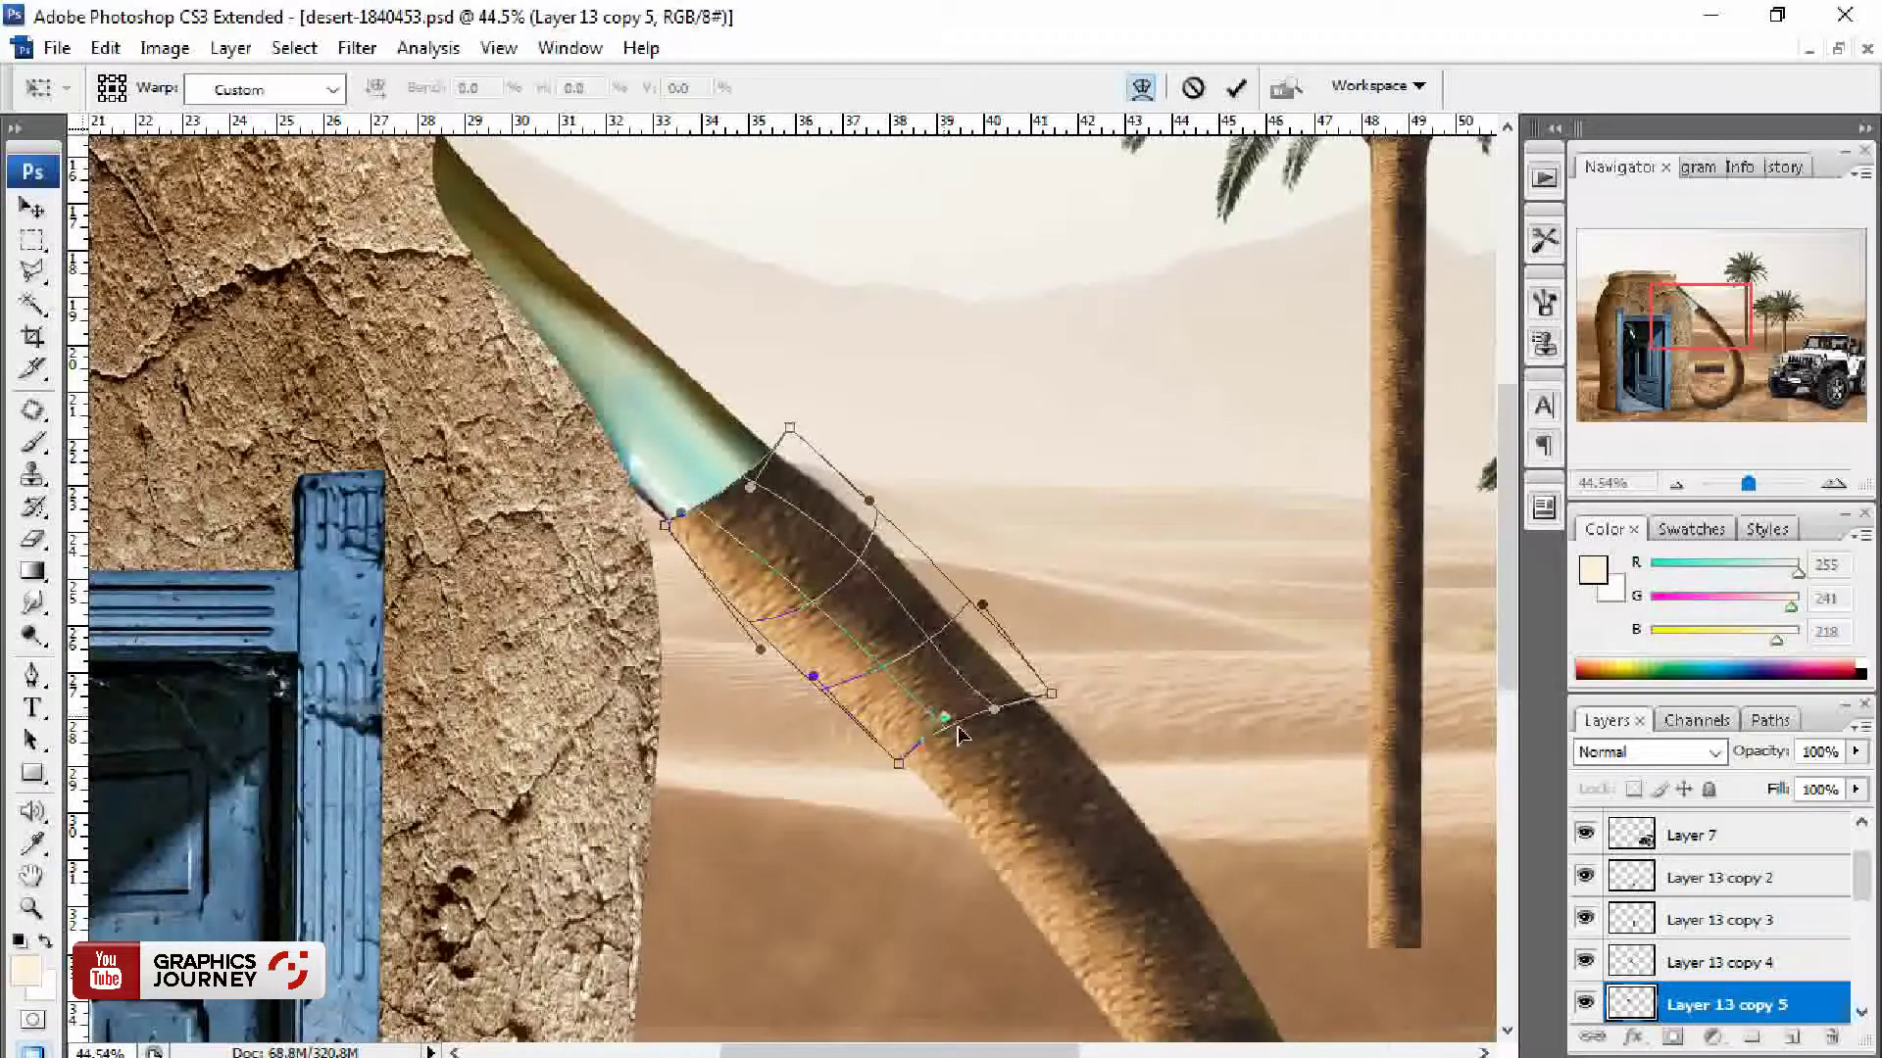
left_click_drag(760, 649, 765, 620)
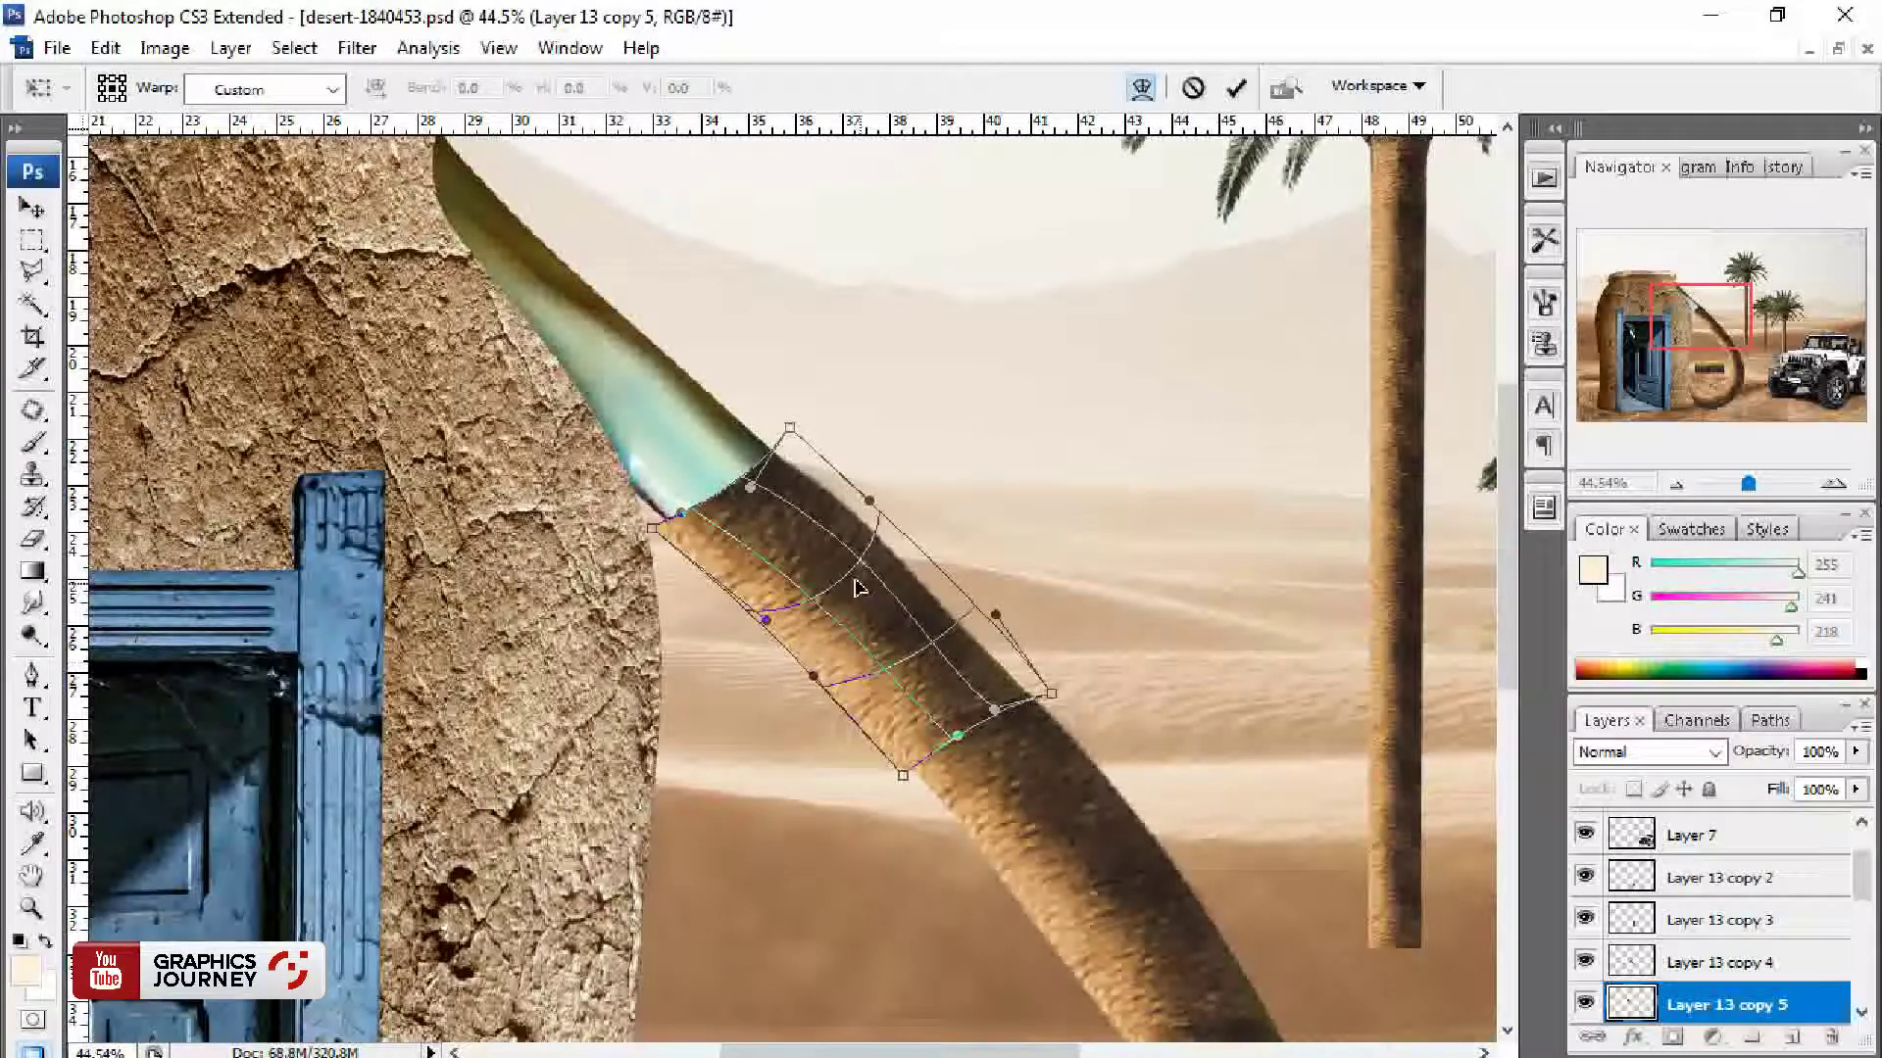
left_click_drag(856, 587, 824, 565)
left_click_drag(743, 495, 715, 456)
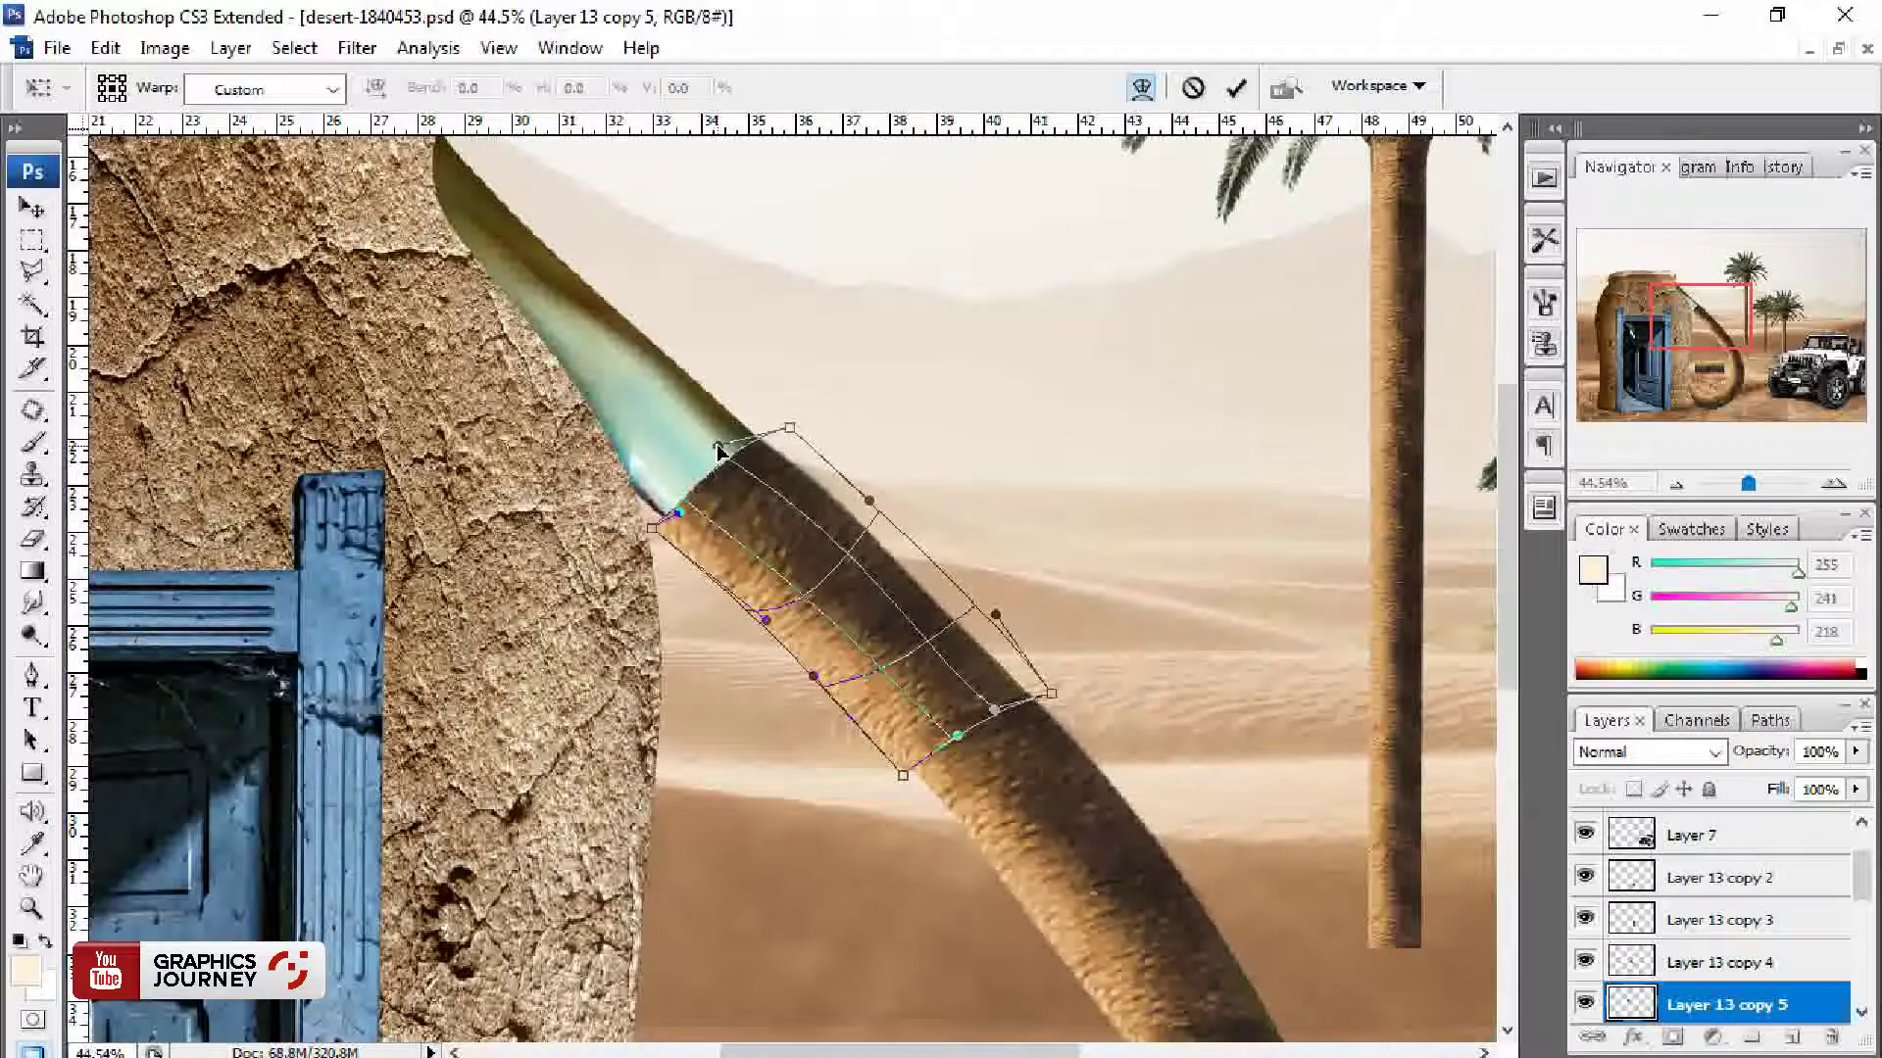
key("Return")
Step: Delete the middle palm's trunk and place its crown, brought to front, on the jar's top
key("ctrl+minus")
key("ctrl+minus")
key("ctrl+minus")
left_click_drag(971, 752, 1038, 820)
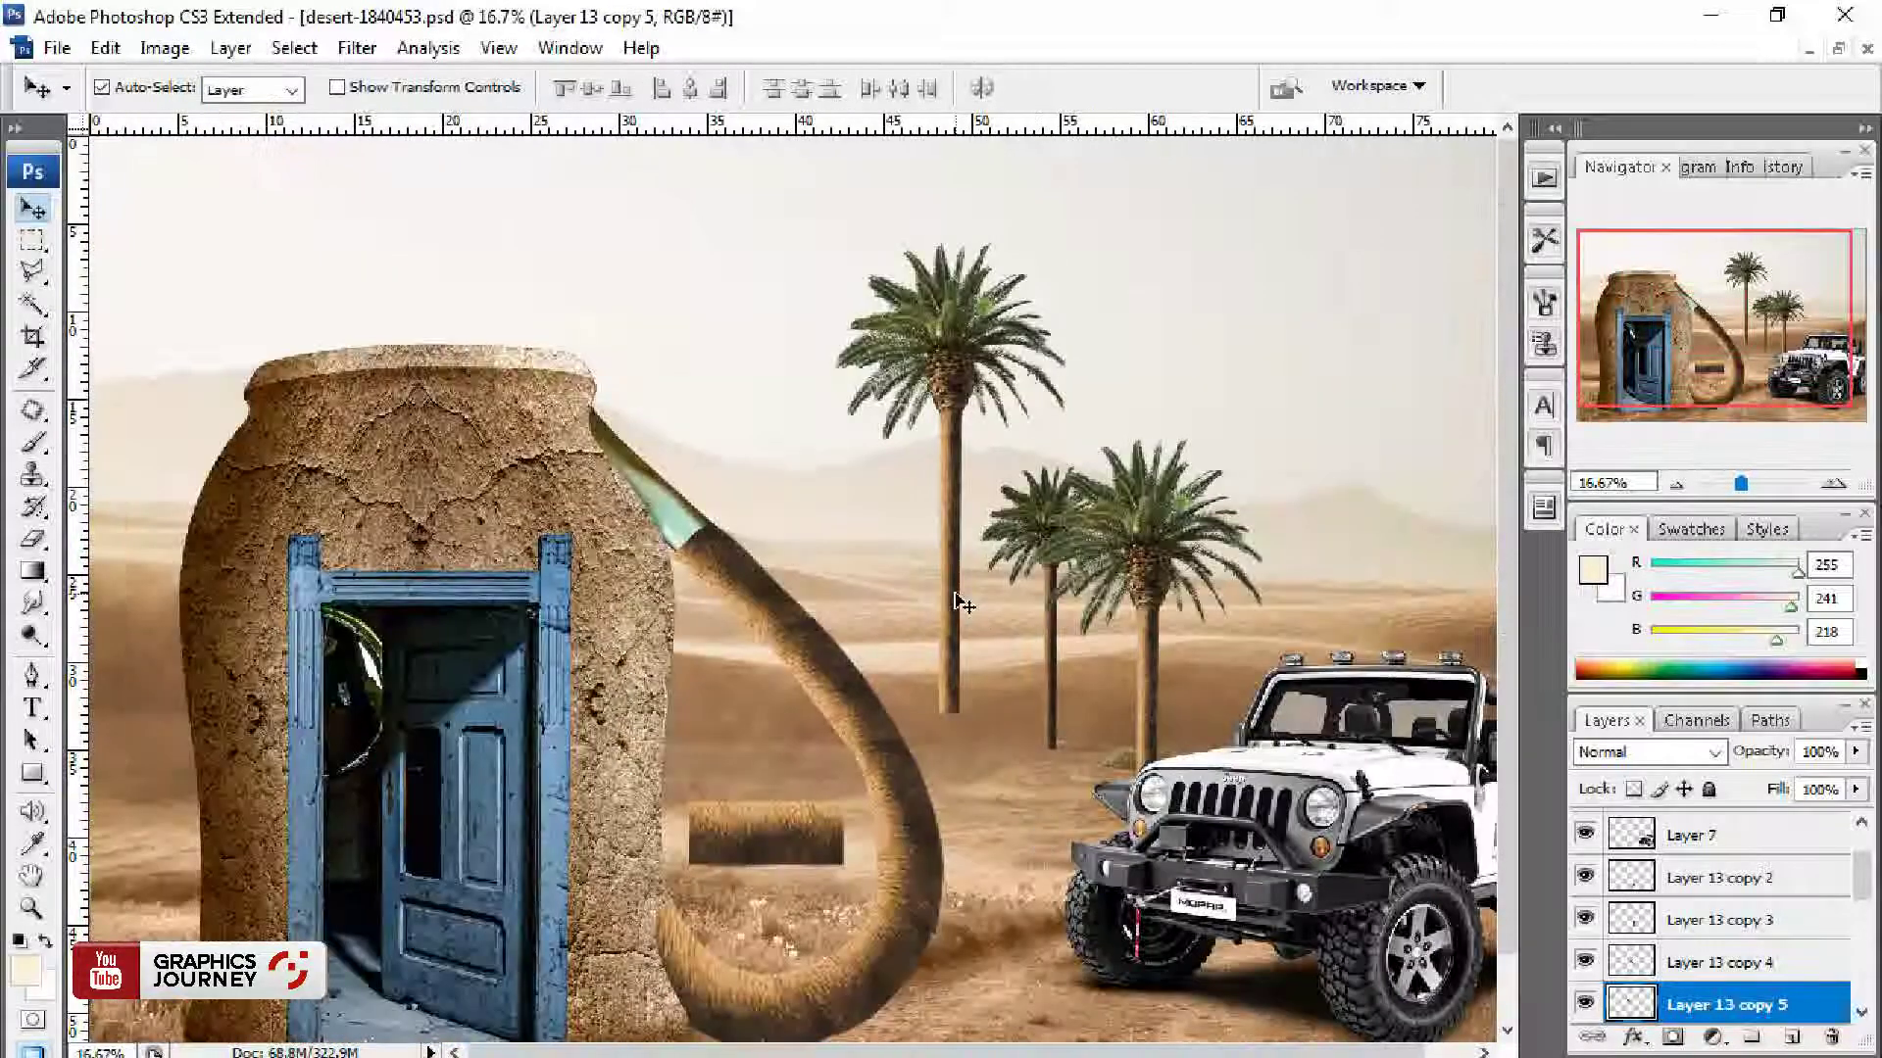
key("m")
left_click_drag(949, 672, 918, 726)
key("Delete")
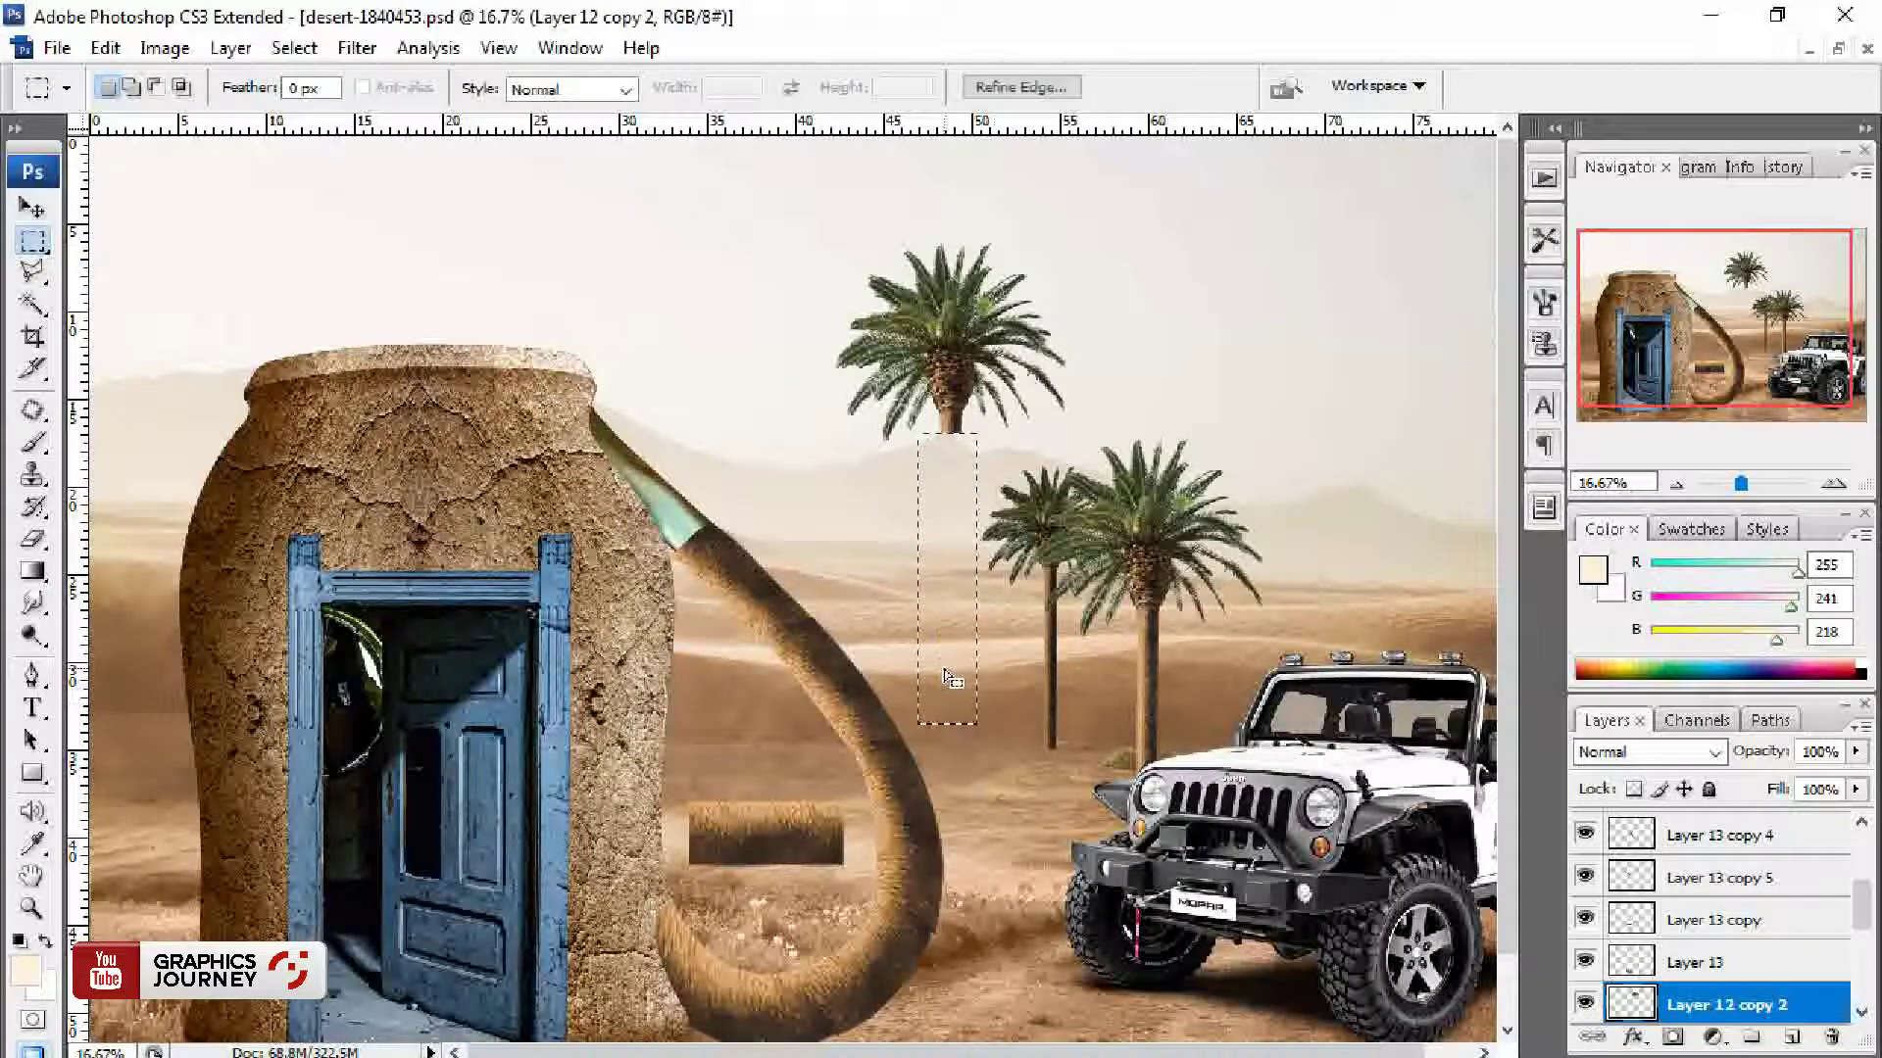
key("v")
key("ctrl+d")
left_click_drag(1002, 397, 558, 382)
key("ctrl+shift+bracketright")
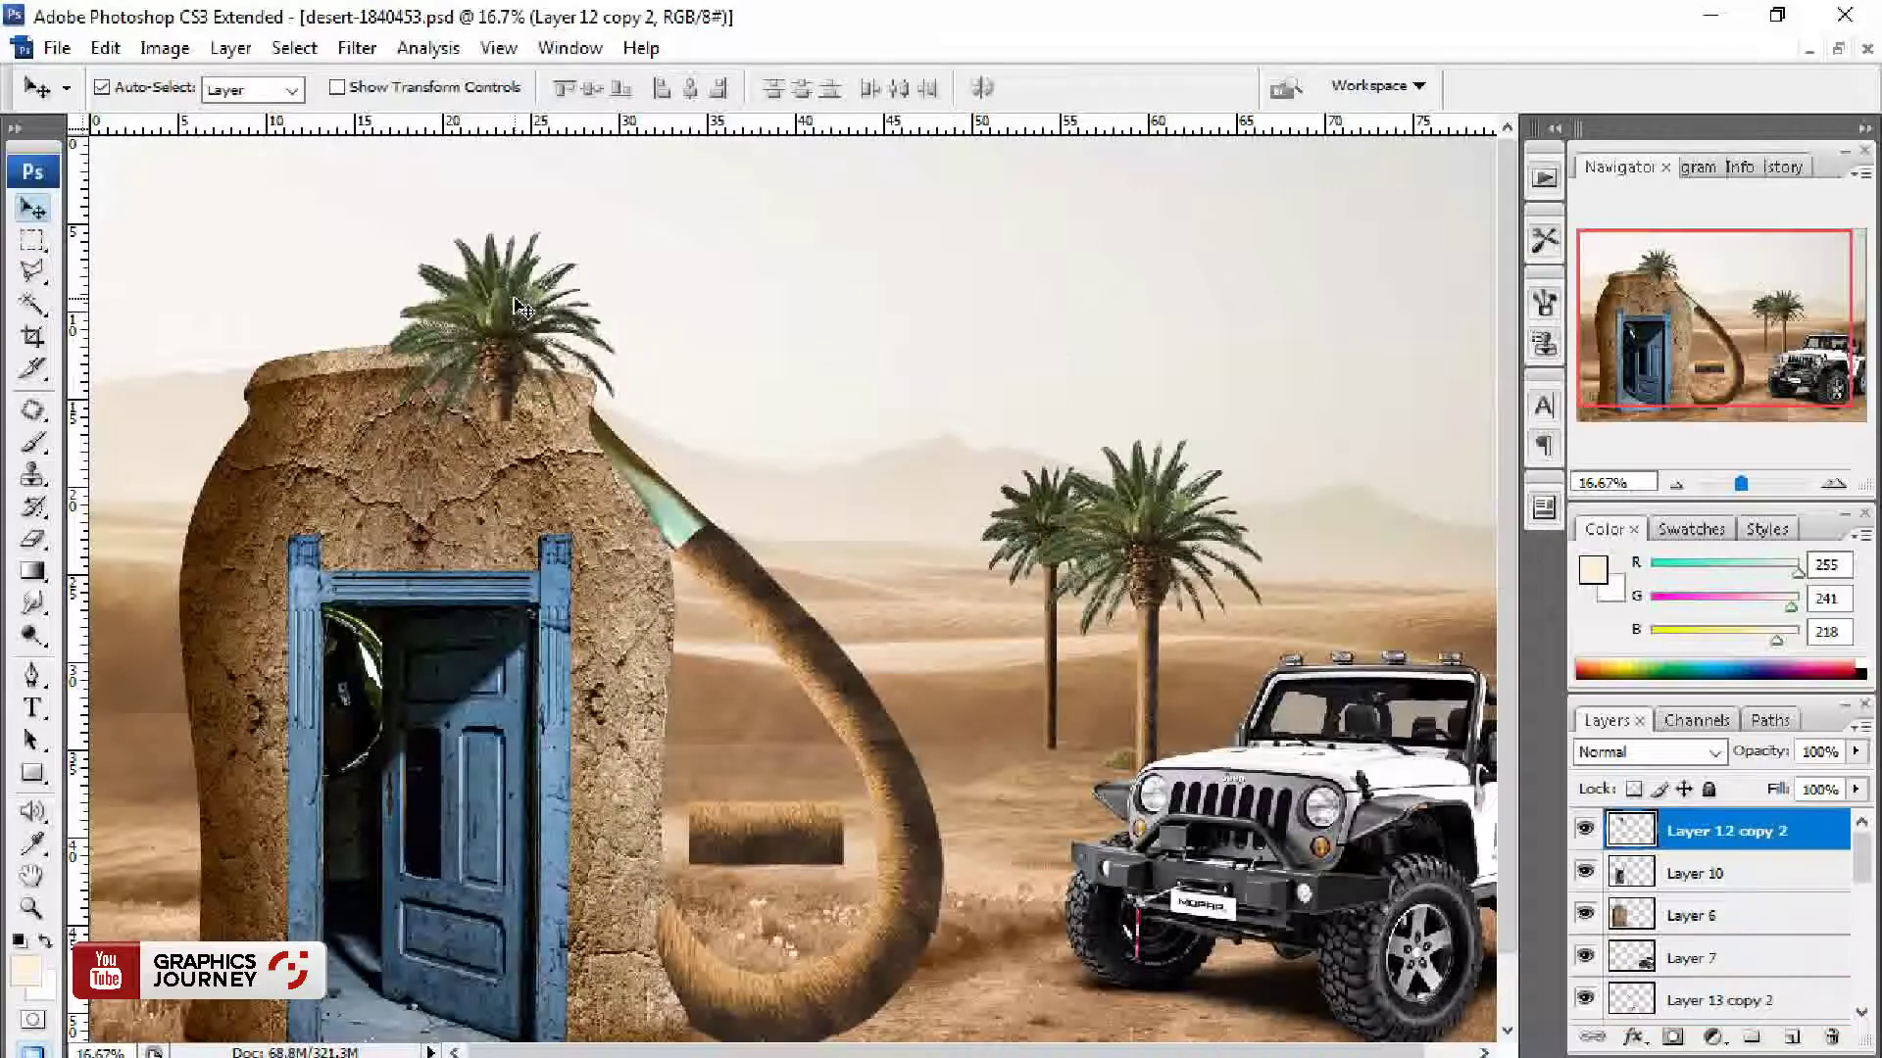
Step: Move the loose fur bar above the handle and rotate it upright
key("ctrl+t")
mouse_move(777, 849)
left_mouse_down()
mouse_move(850, 428)
mouse_move(862, 549)
left_mouse_up()
key("Return")
left_click_drag(850, 428, 697, 428)
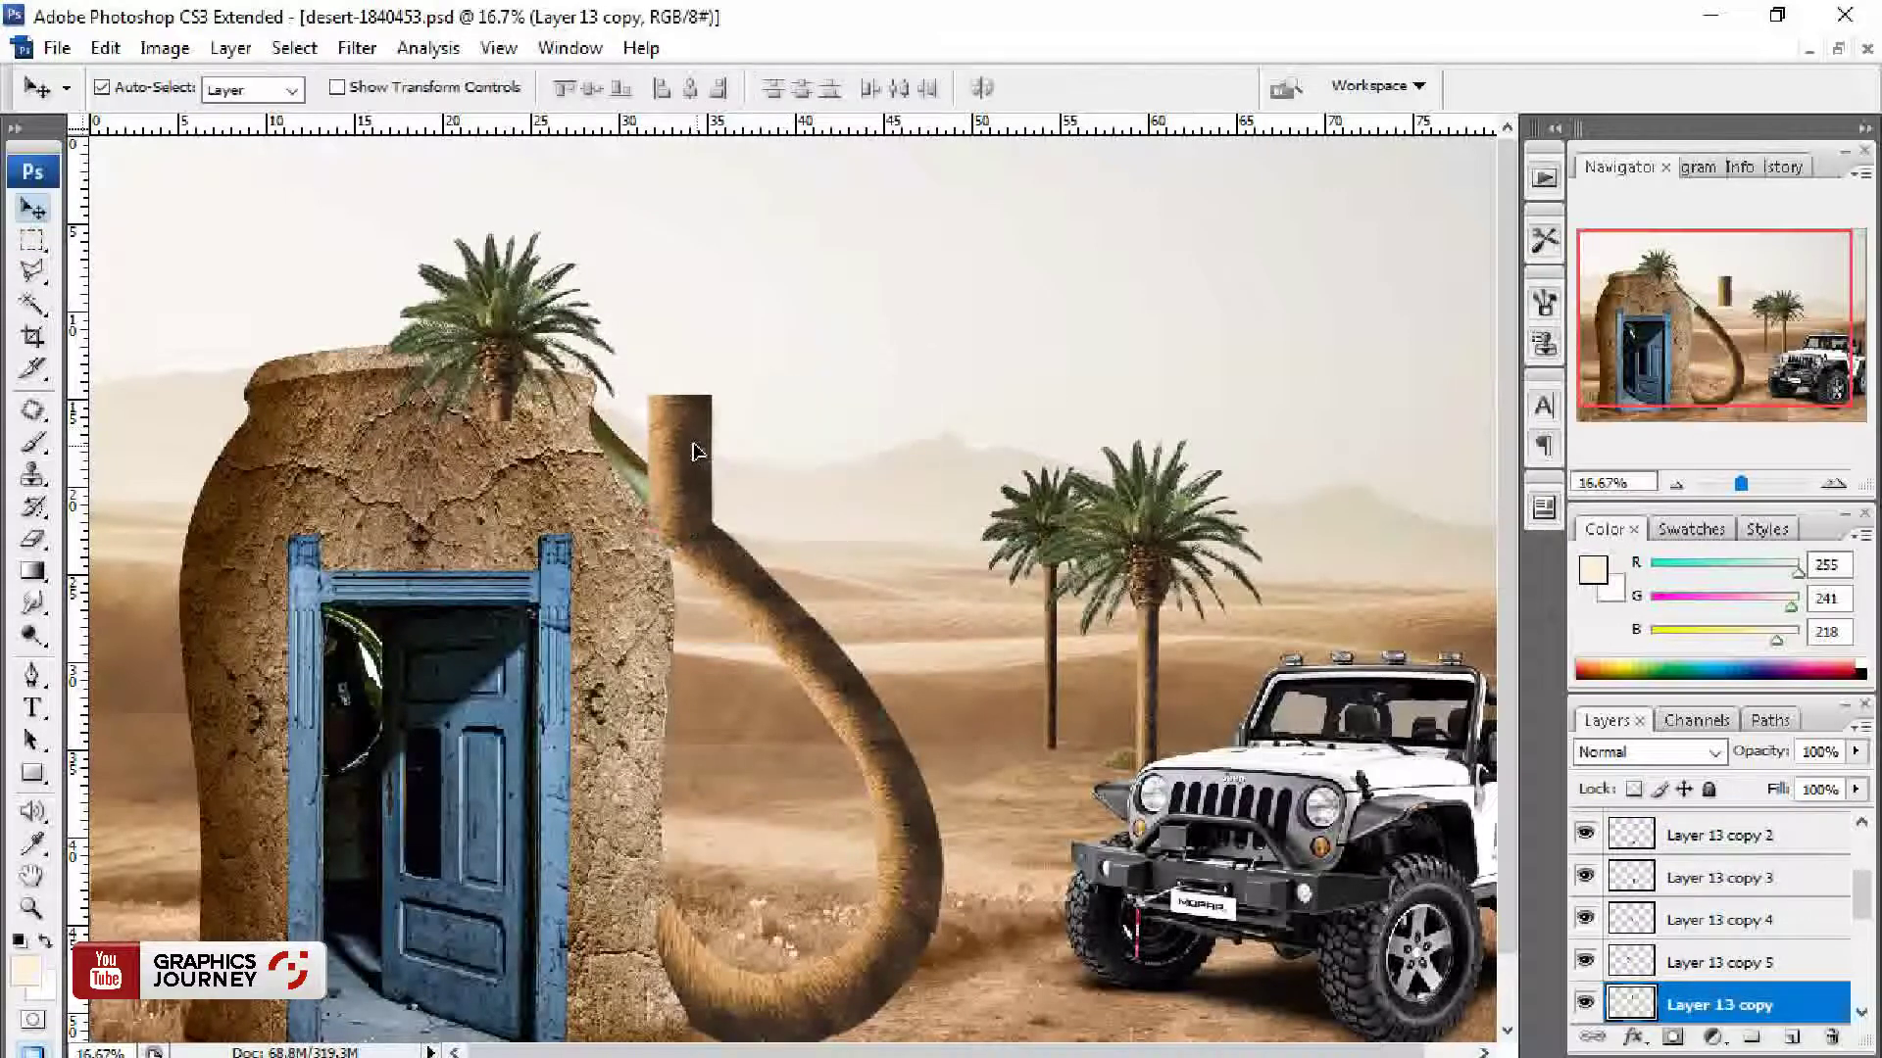
Step: Warp the upright fur piece, bending its bottom to the lower handle and flaring its top over the jar wall
left_click(721, 582)
key("ctrl+t")
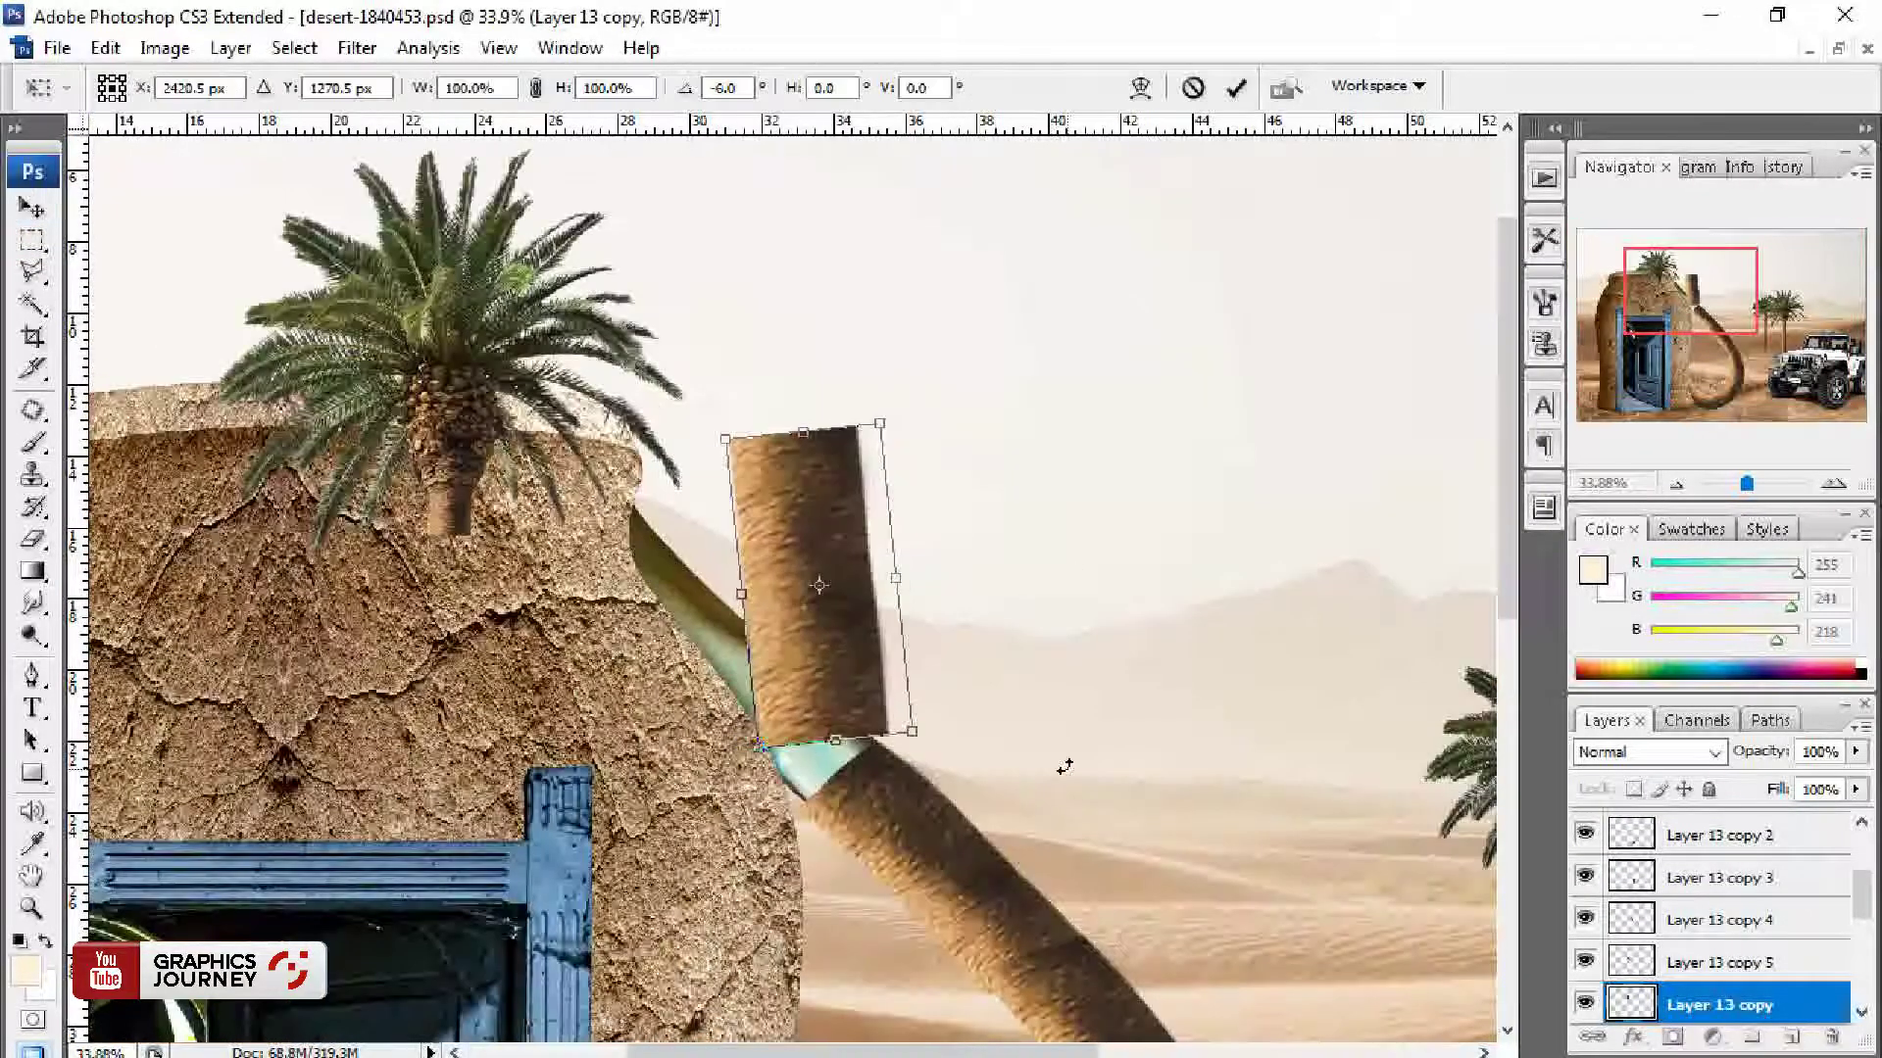
right_click(740, 592)
mouse_move(741, 740)
left_mouse_down()
mouse_move(808, 763)
mouse_move(835, 799)
left_mouse_up()
left_click_drag(897, 740, 903, 747)
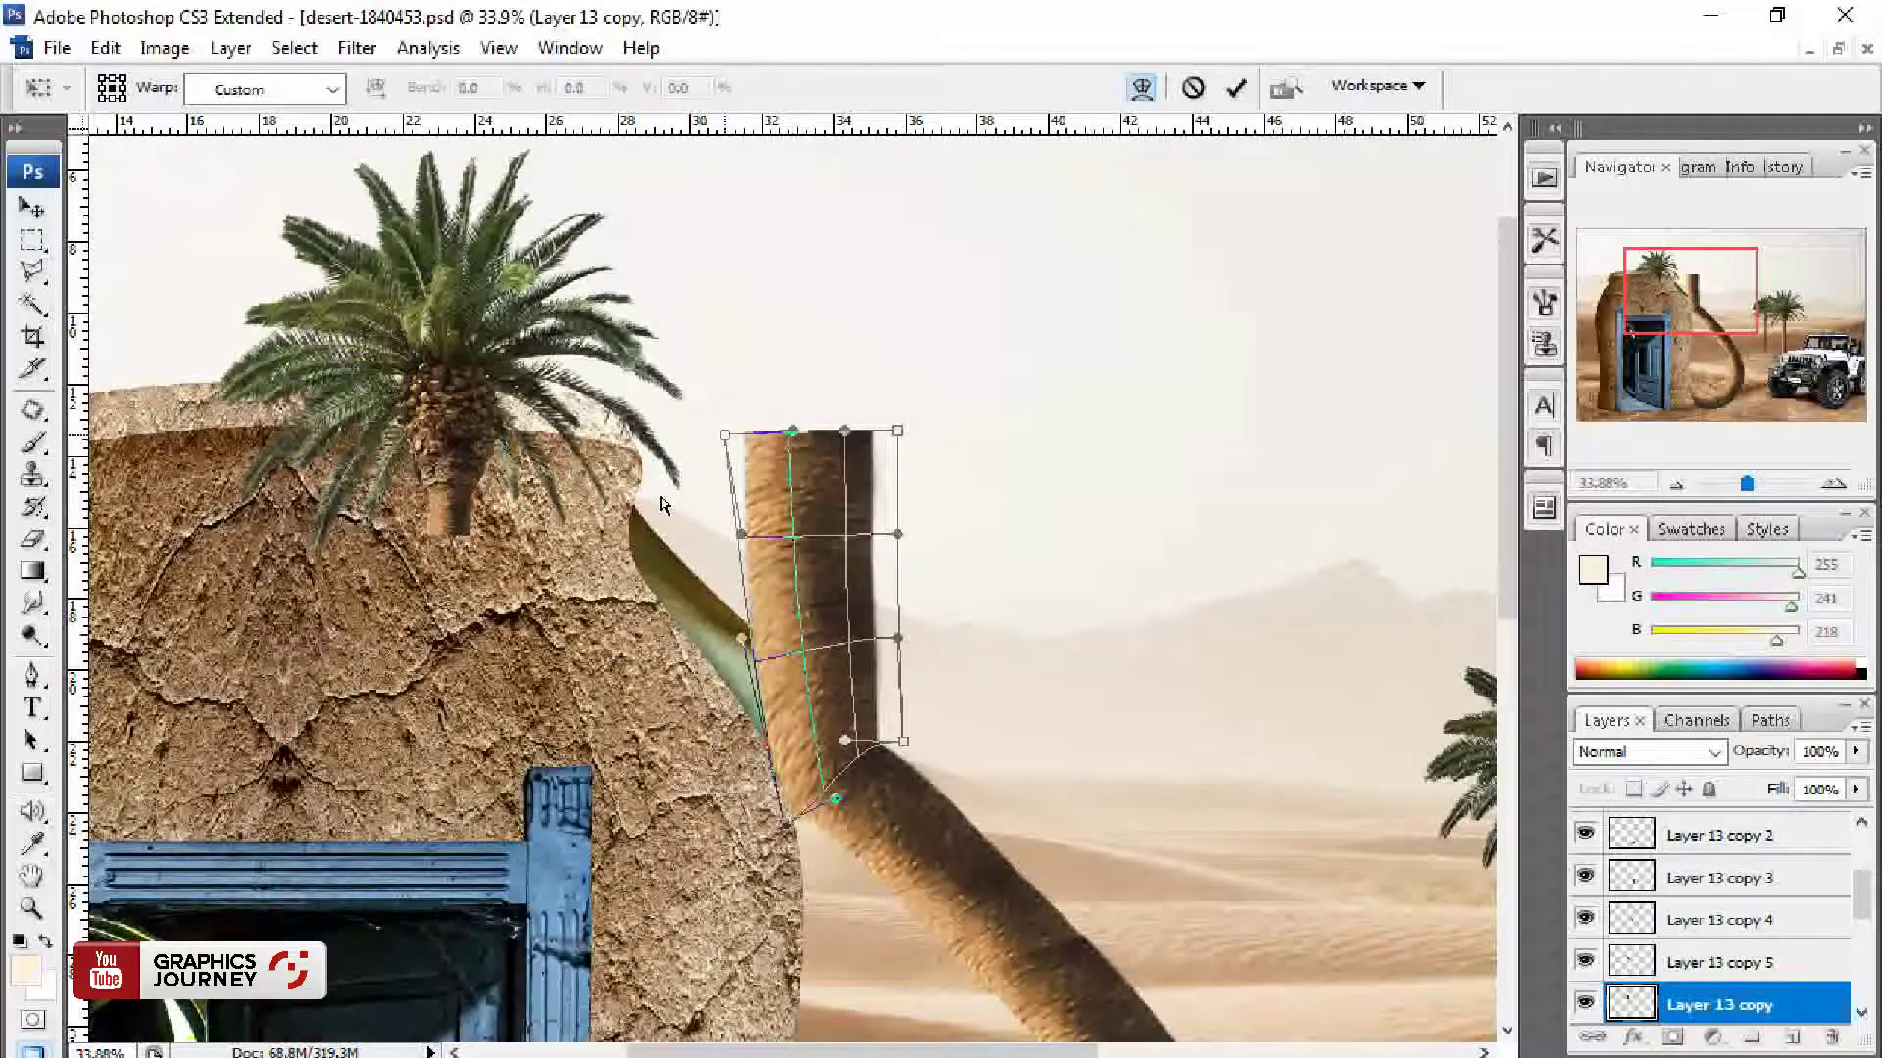
left_click_drag(725, 434, 580, 537)
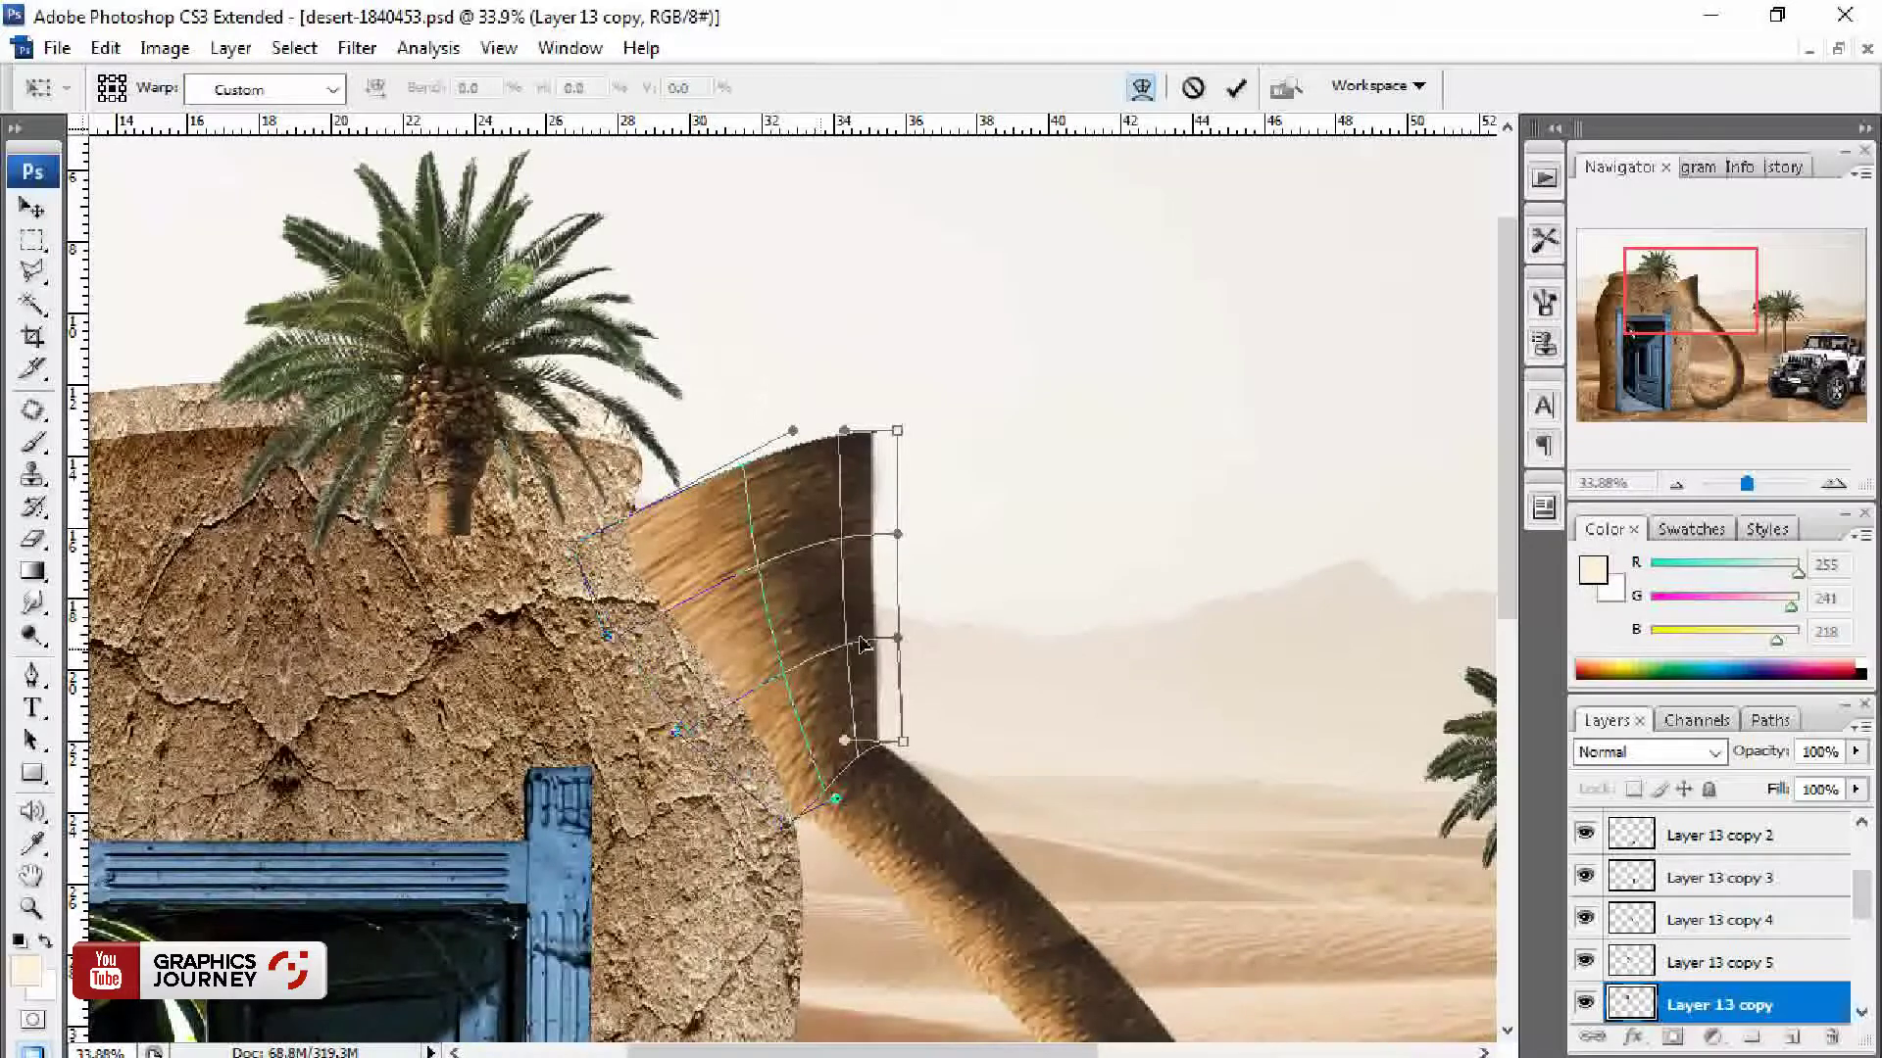
left_click_drag(885, 425, 669, 516)
Step: Narrow and flatten the fur tube's top and fine-tune its edges into a narrow arc
left_click_drag(799, 438, 750, 667)
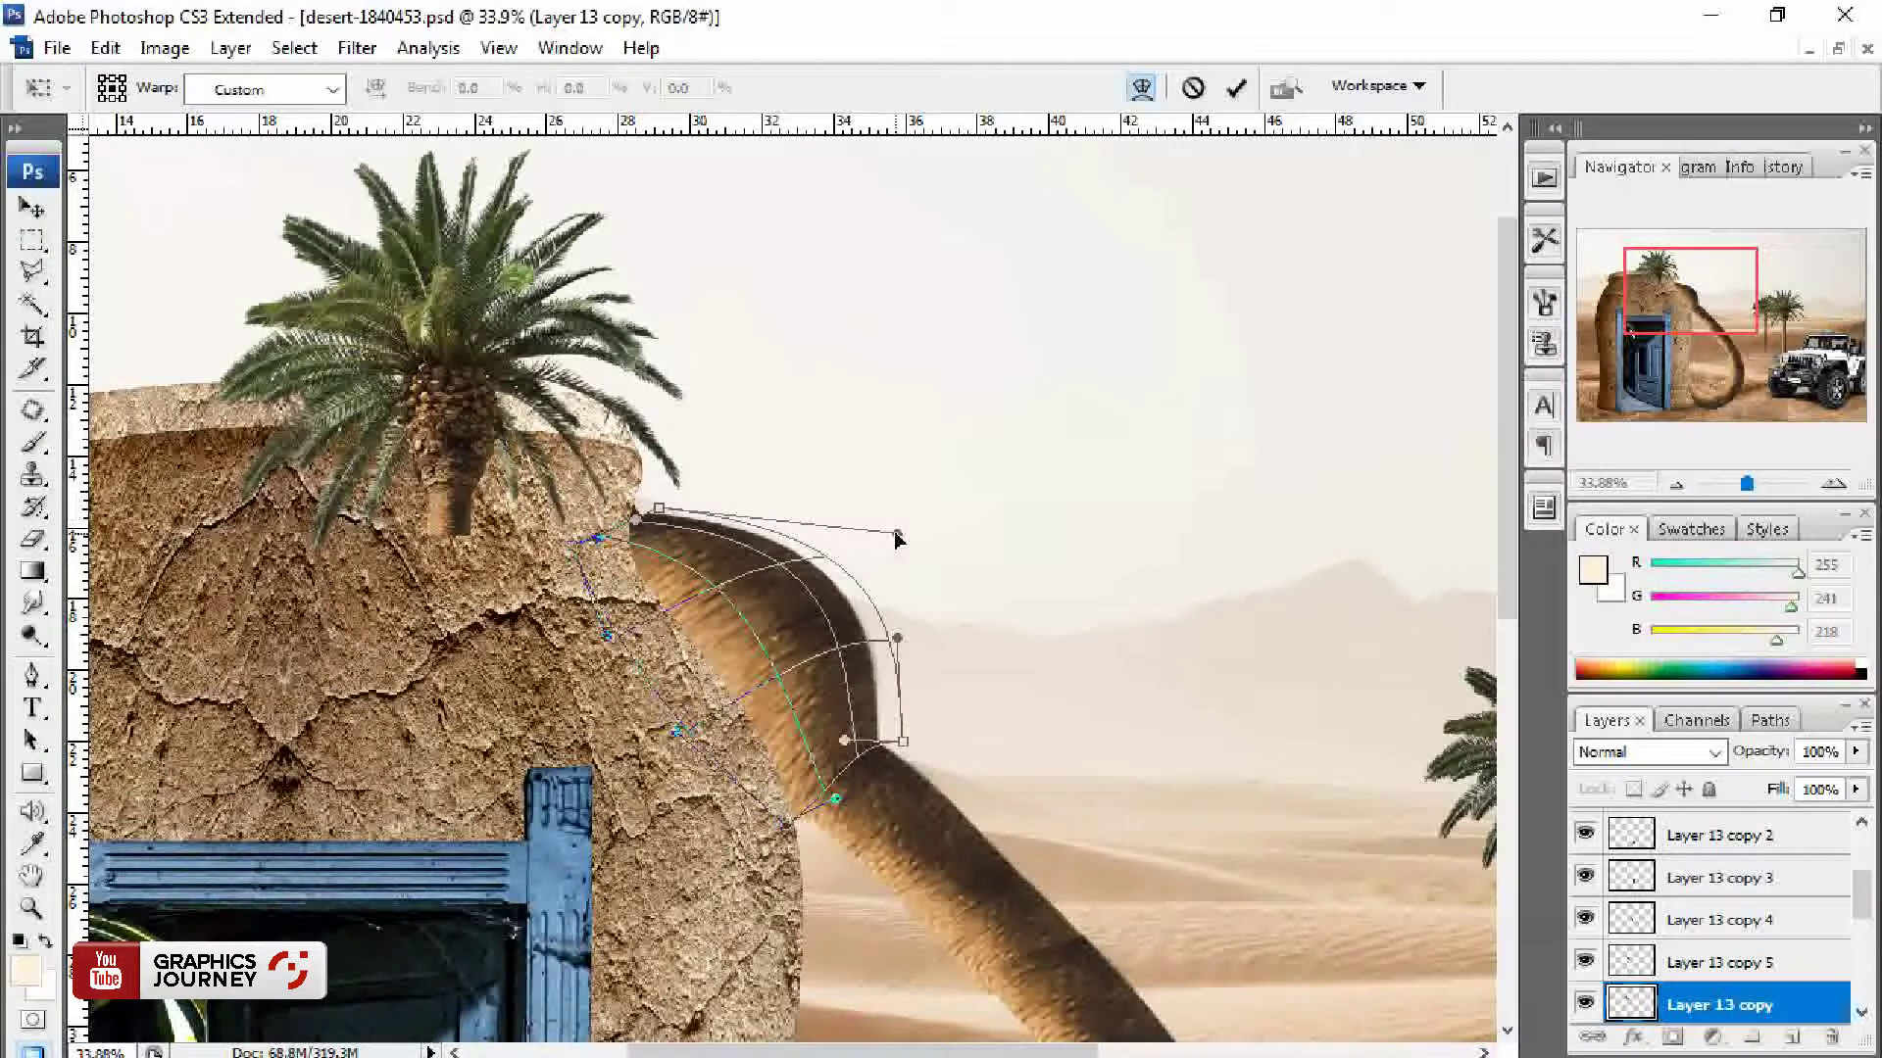
left_click_drag(898, 534, 737, 514)
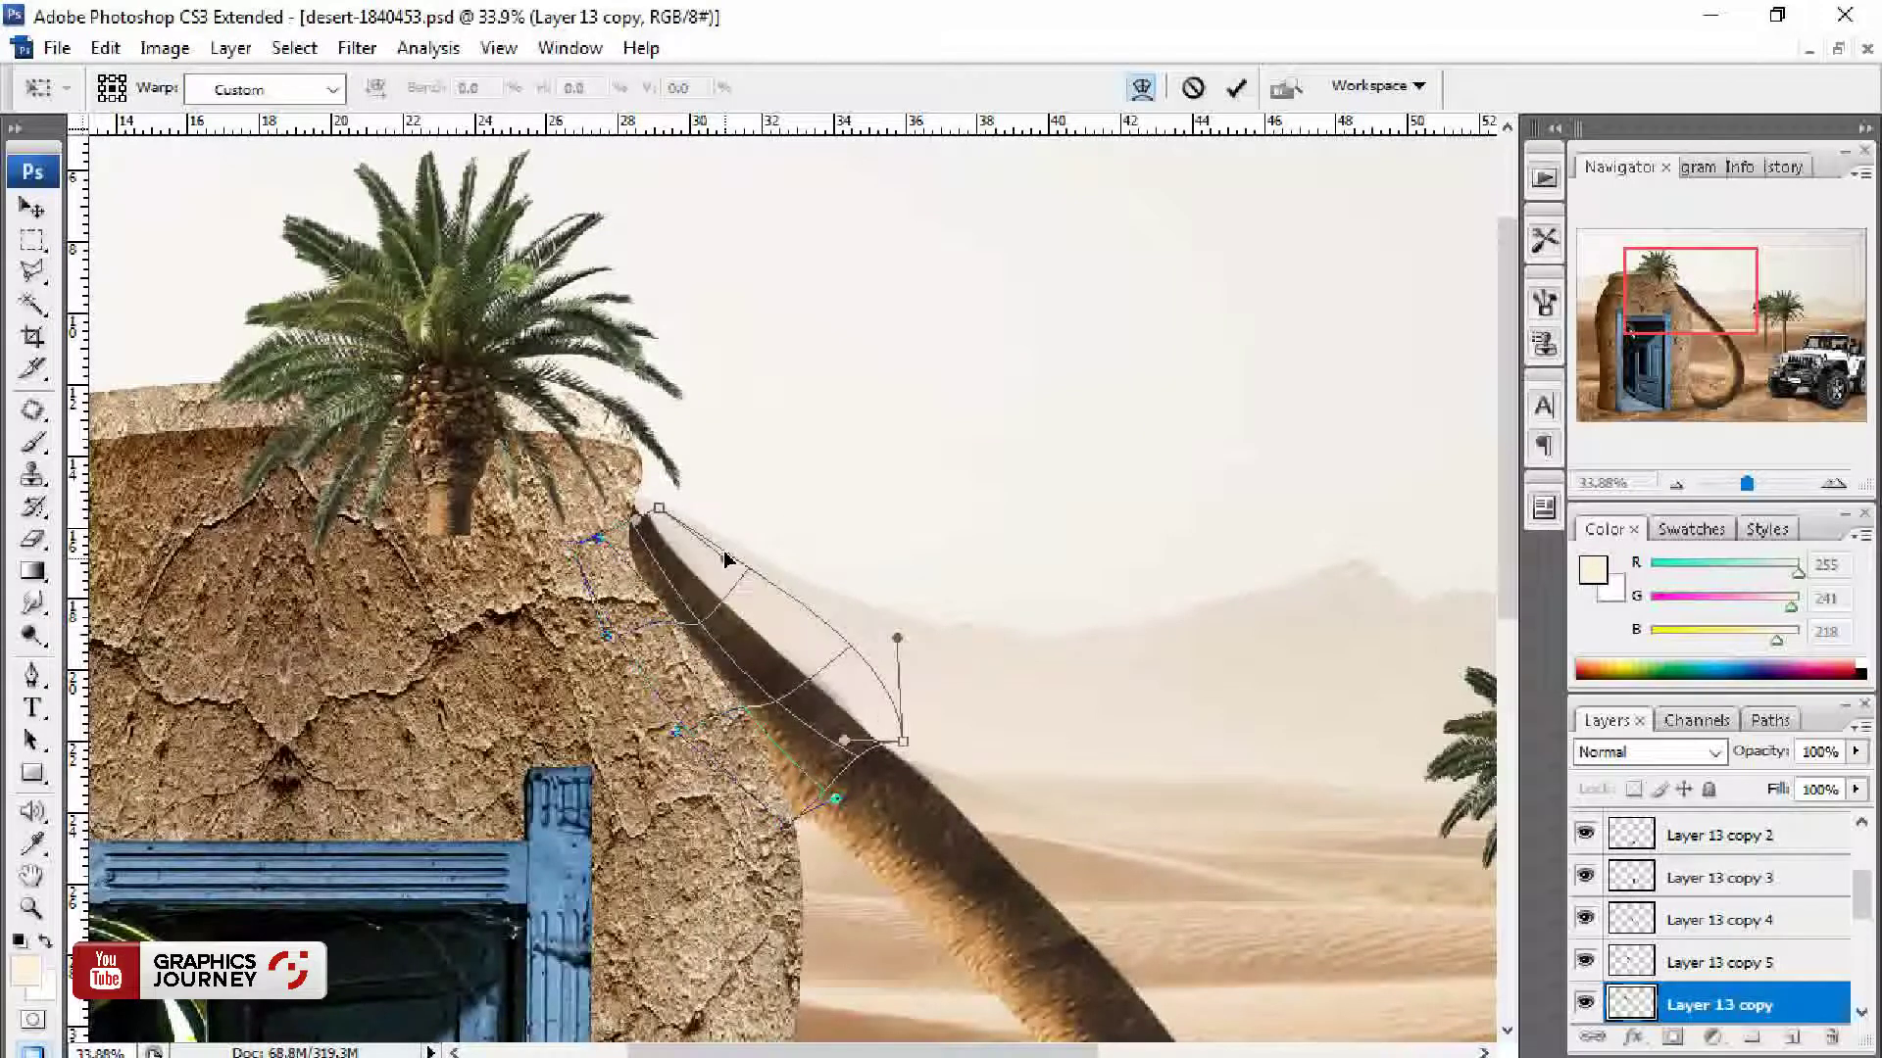
left_click_drag(898, 643, 851, 632)
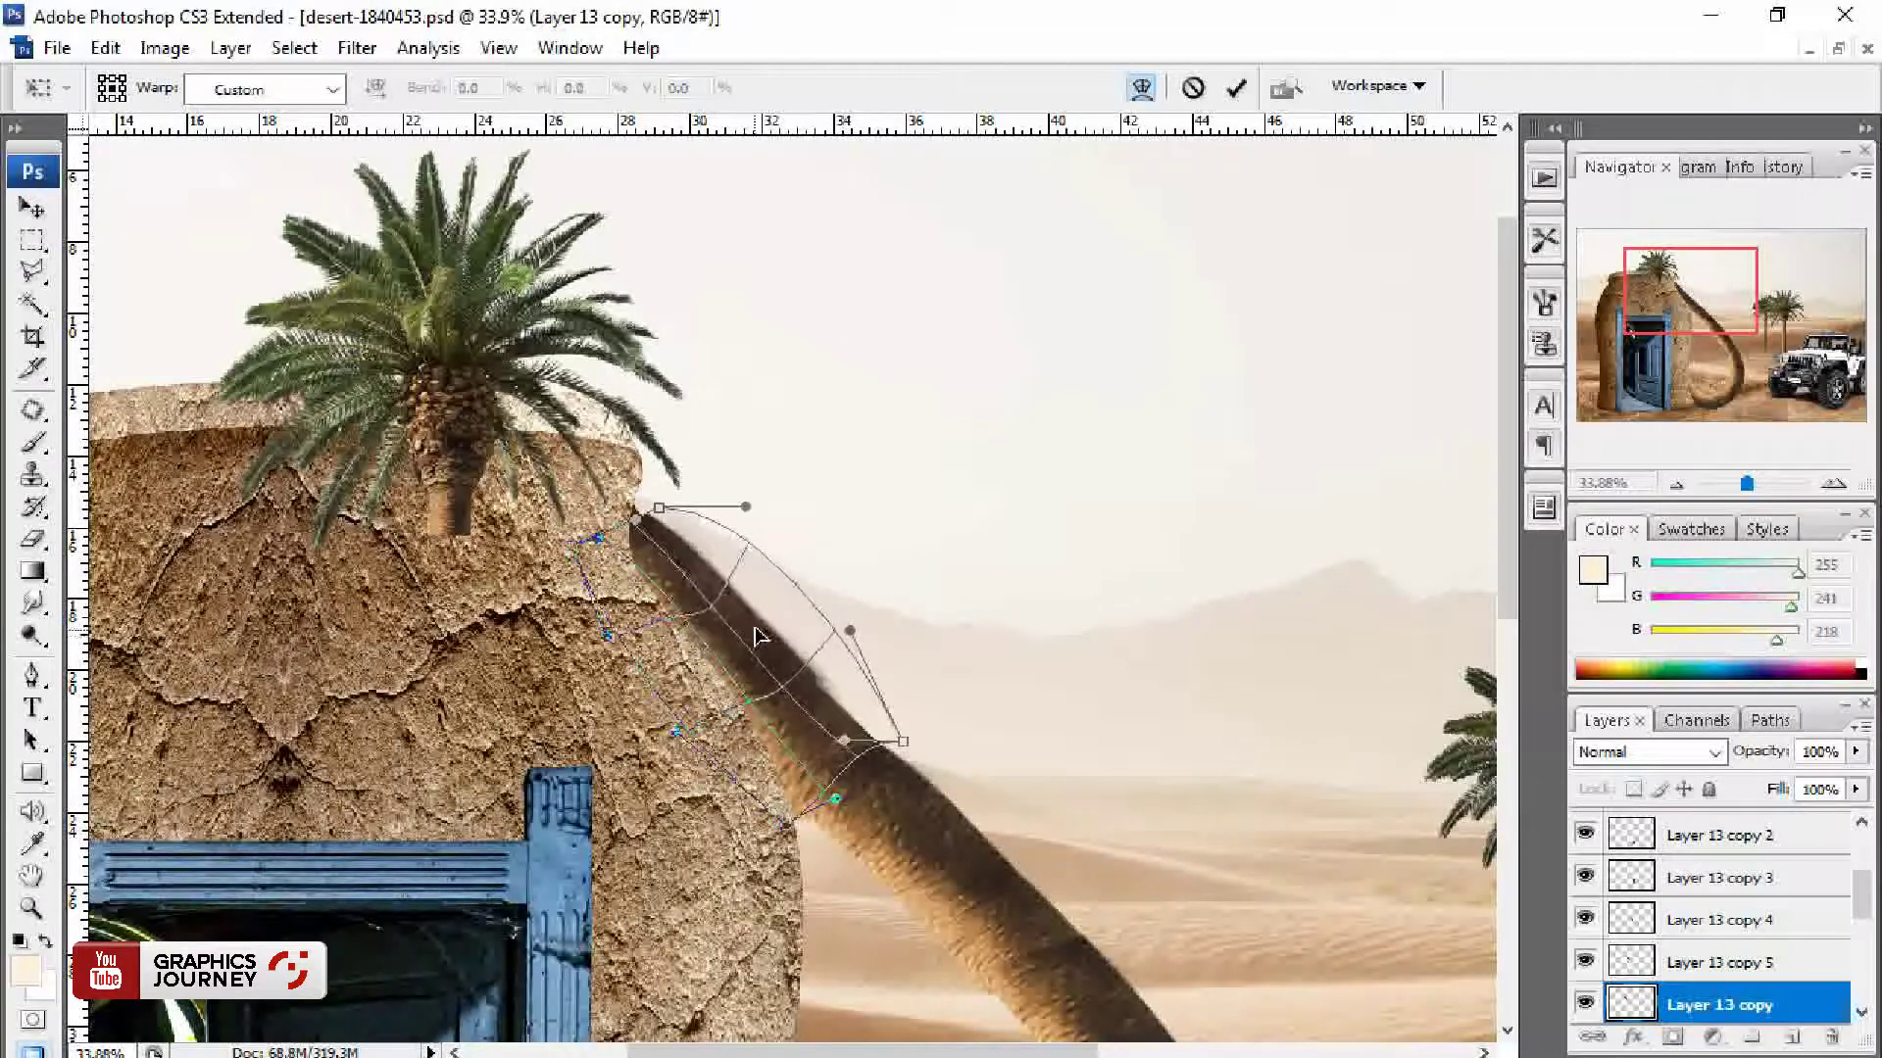
left_click_drag(595, 649, 681, 661)
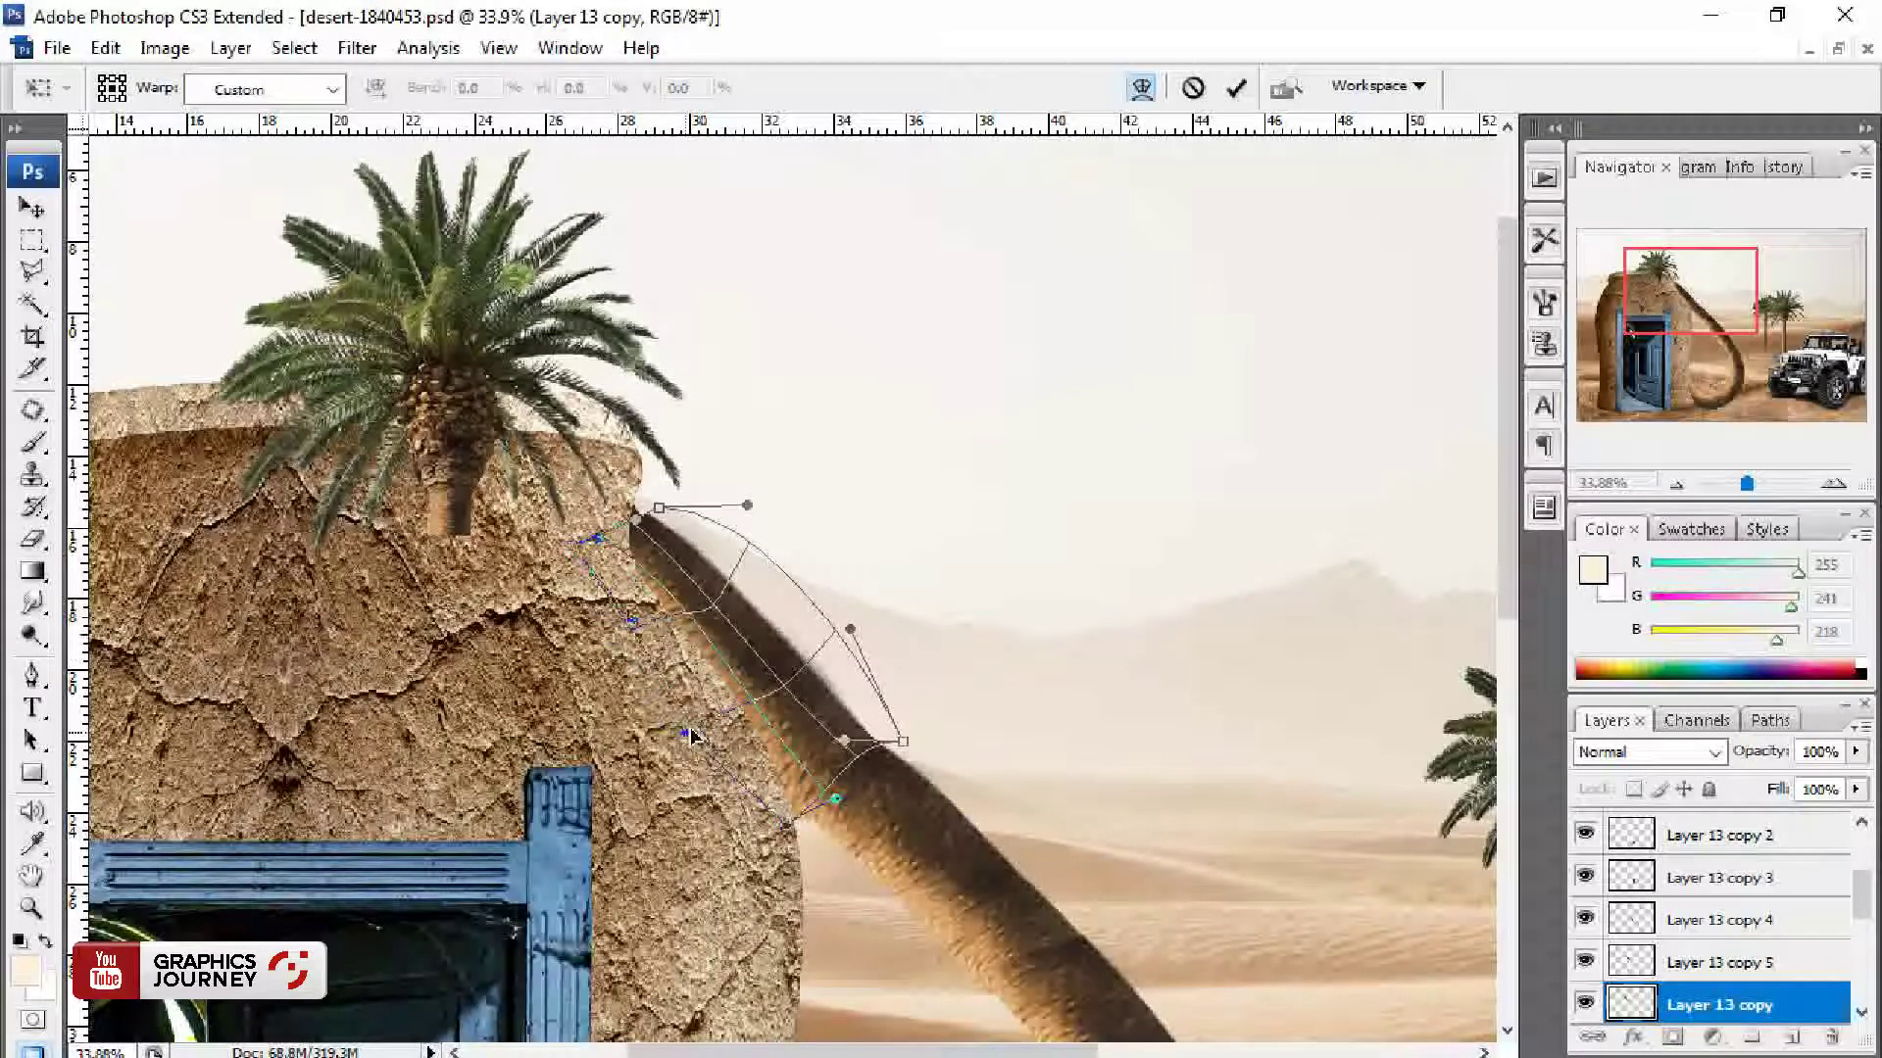
left_click_drag(691, 735, 711, 720)
left_click_drag(747, 505, 726, 519)
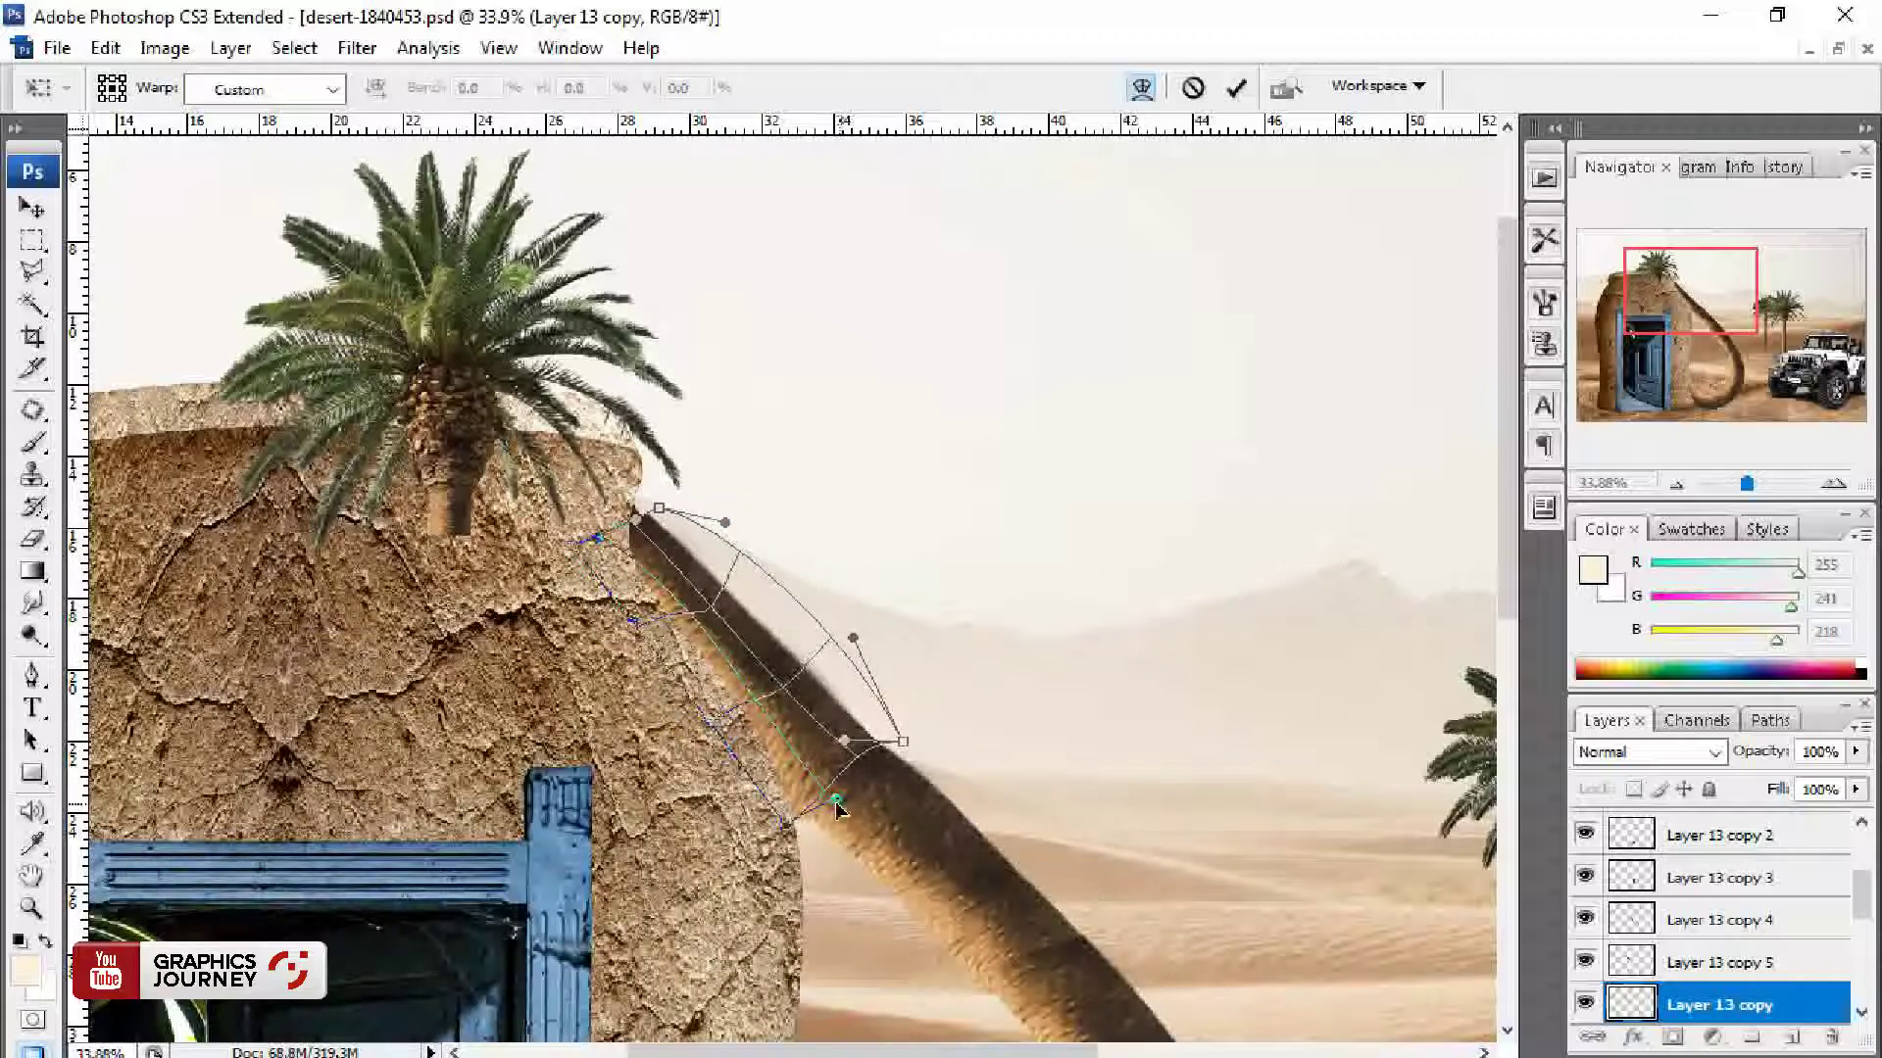
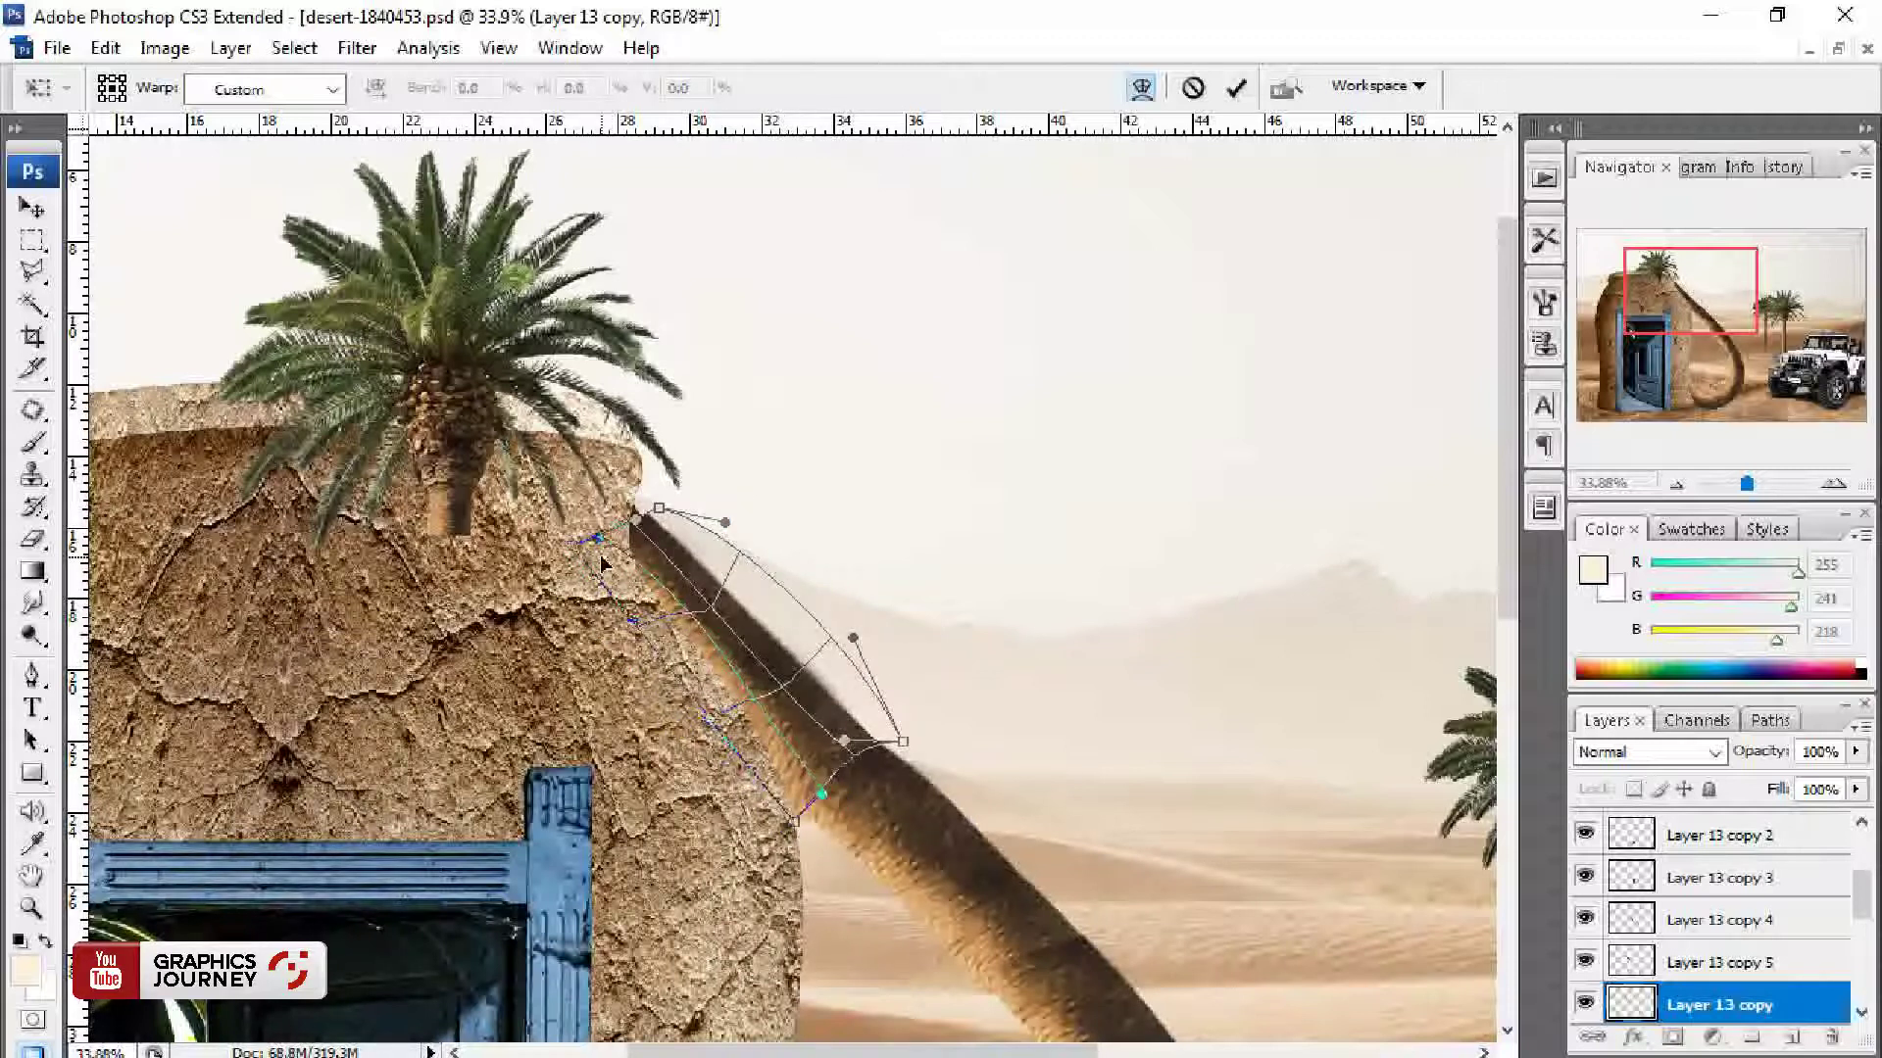
Step: Commit the trunk bend and merge the four Layer 13 trunk sections into one layer
key("Return")
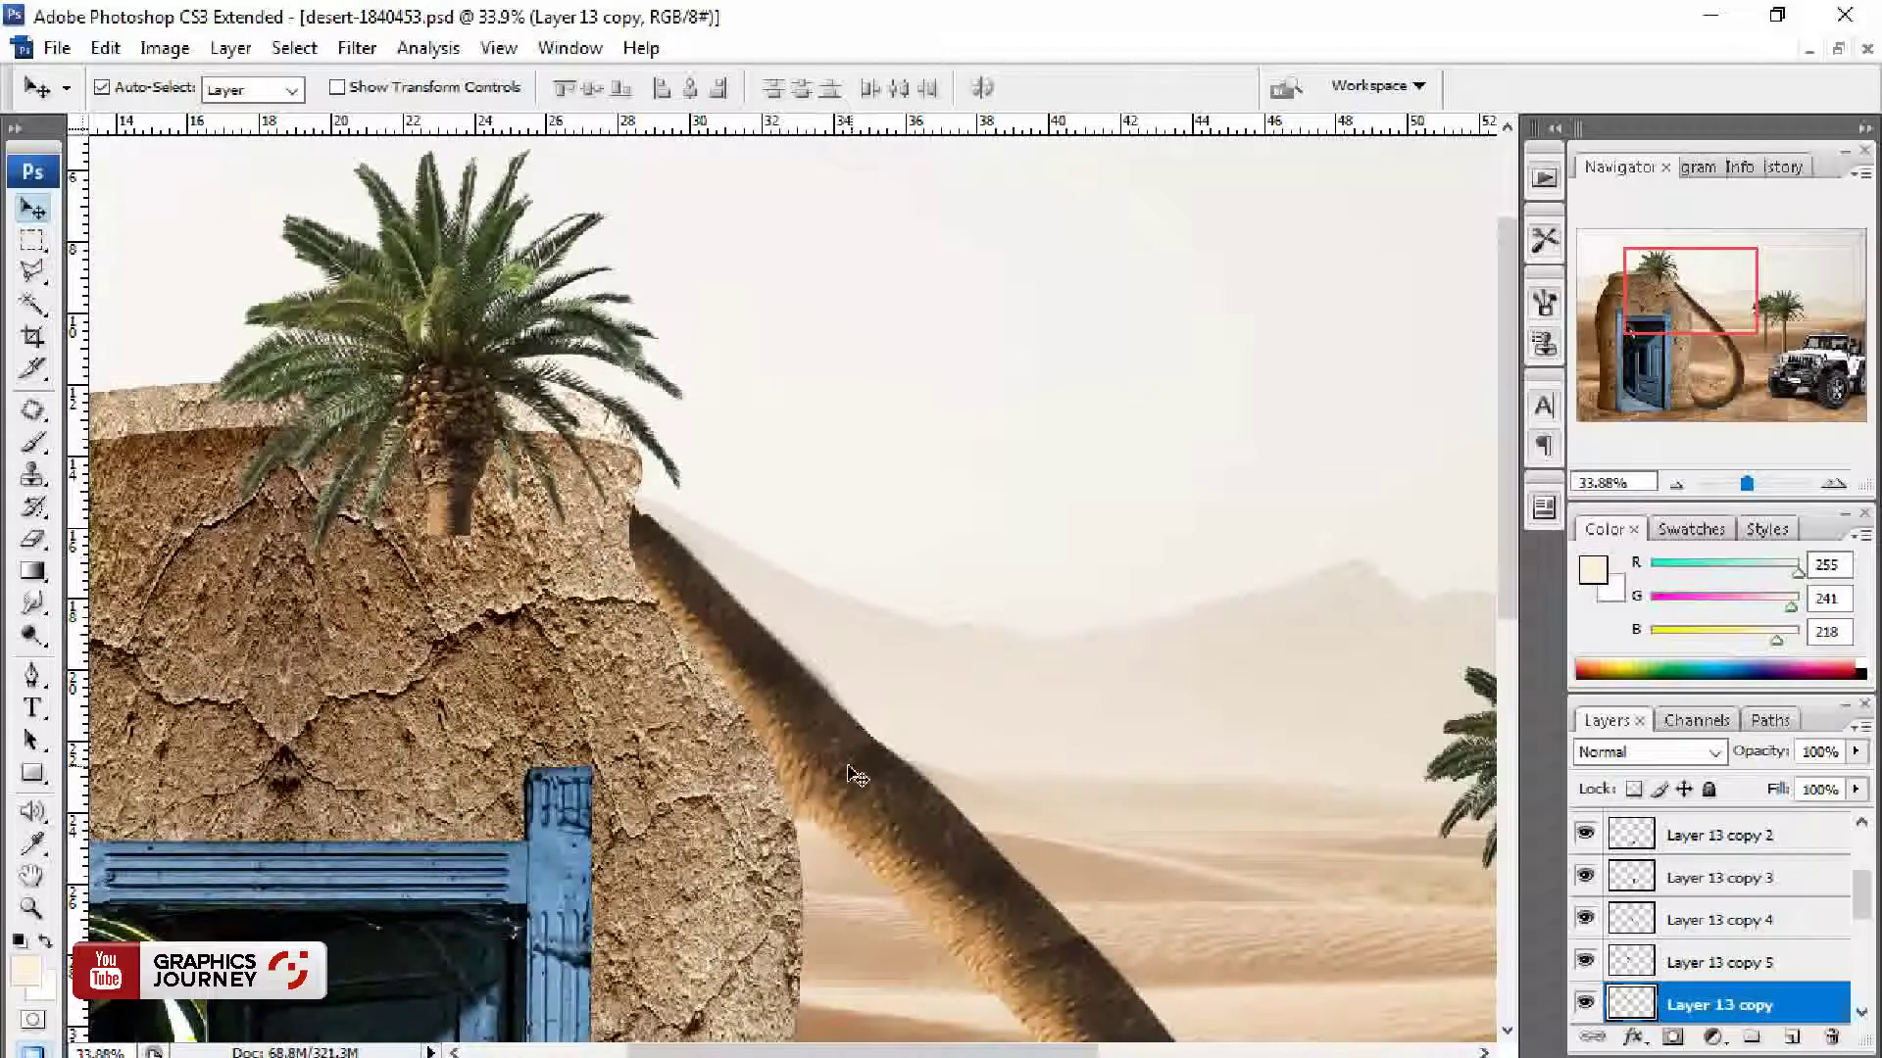
key("ctrl+minus")
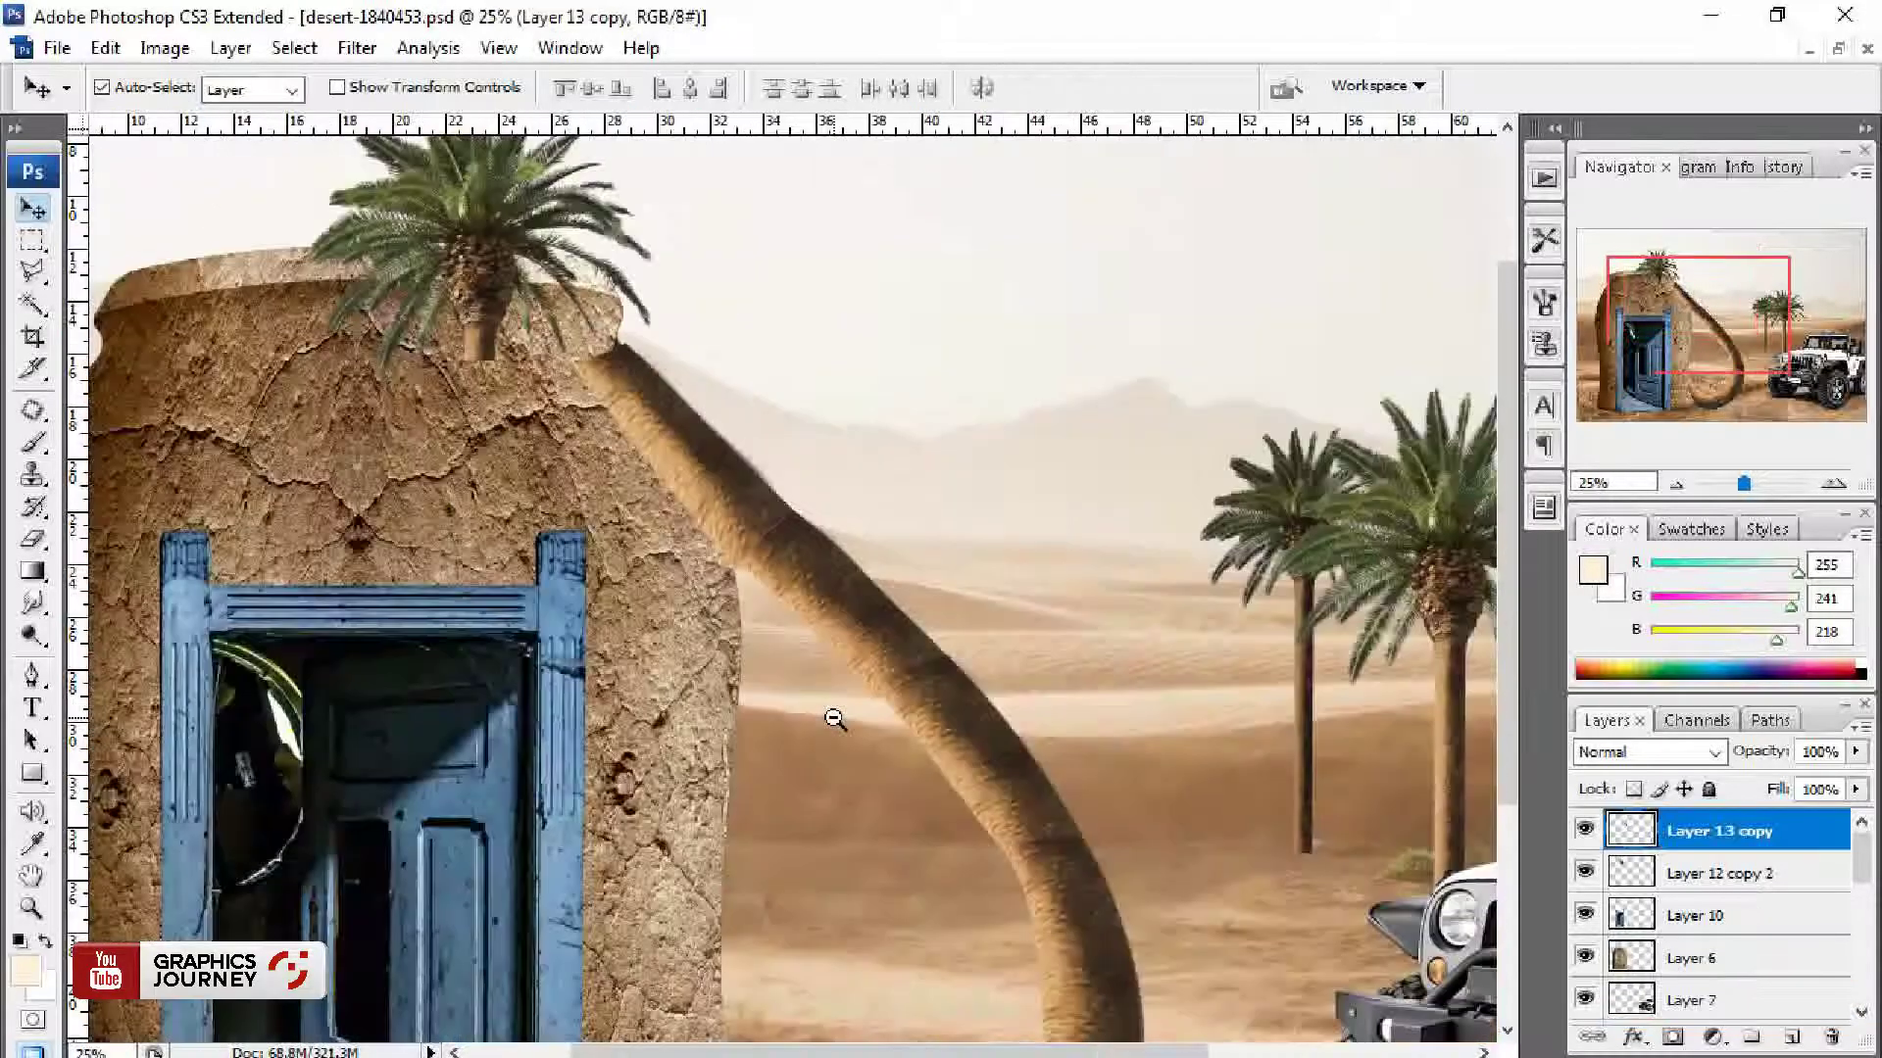
key("ctrl+minus")
left_click(843, 924, "shift")
left_click(941, 823, "shift")
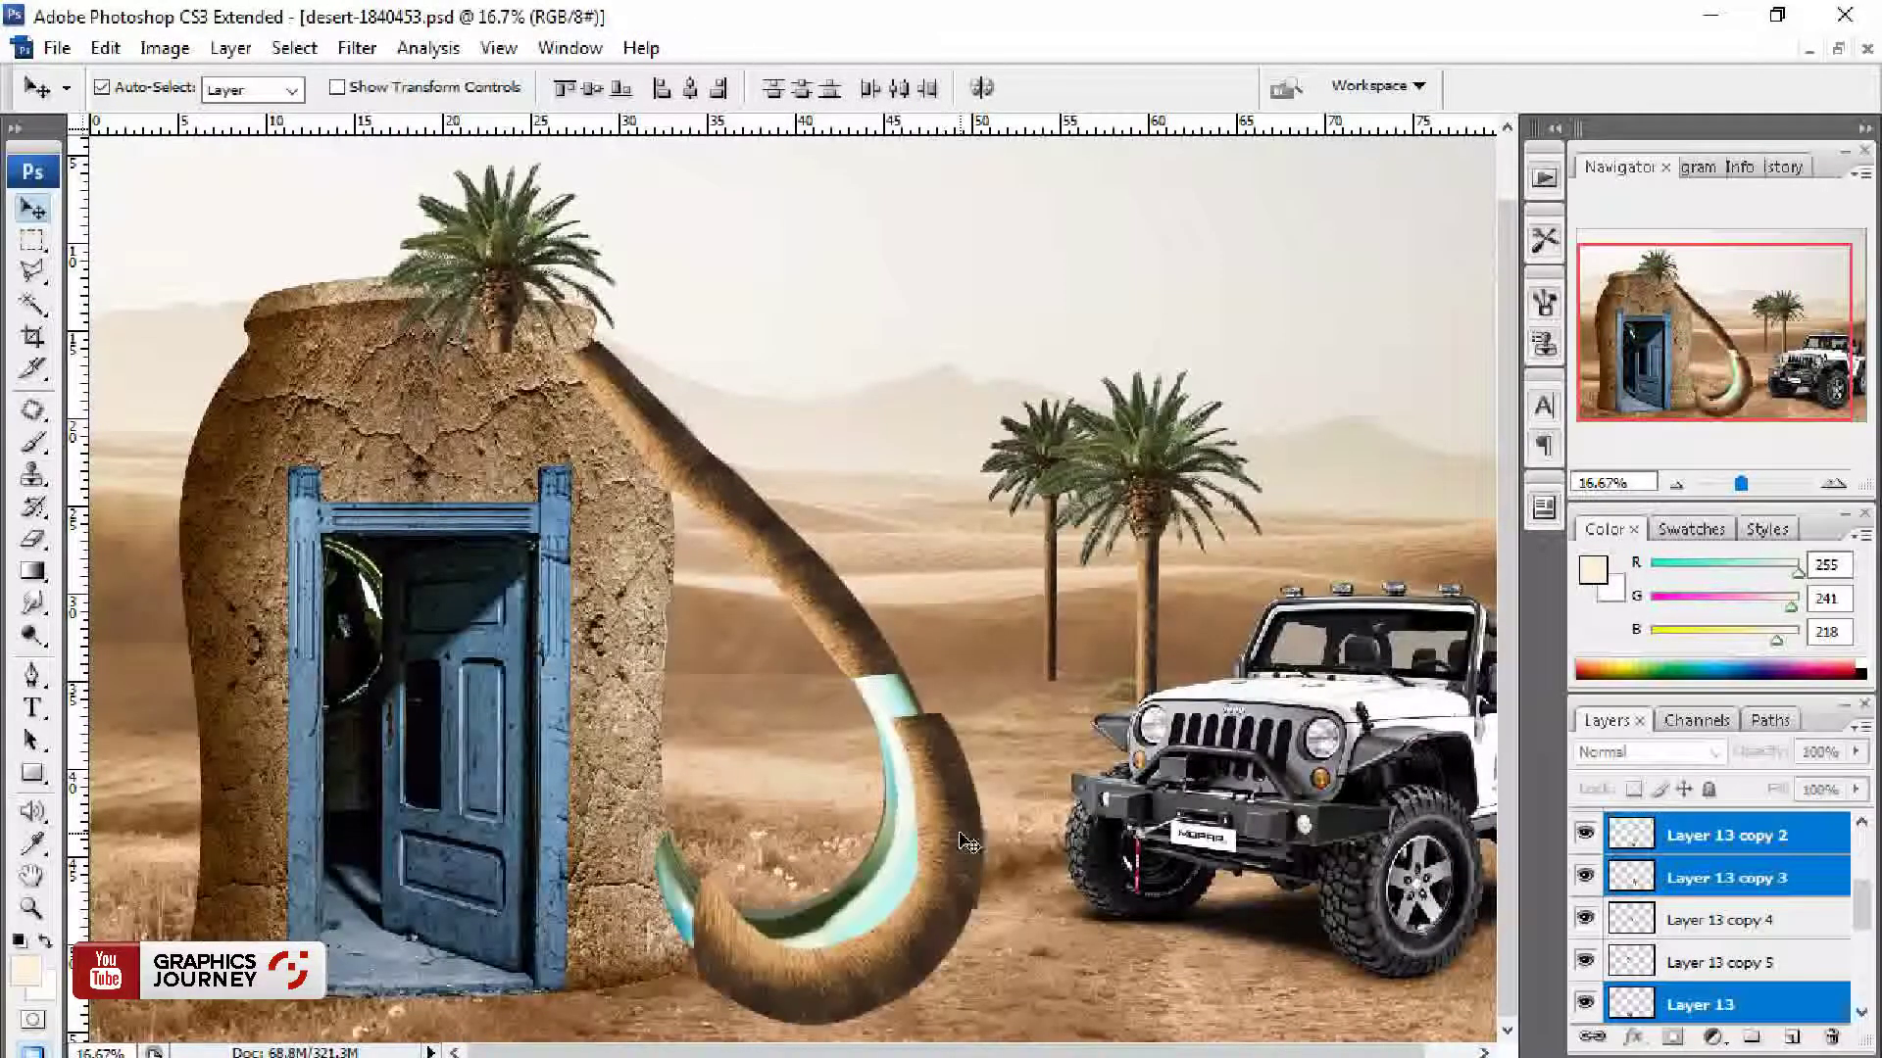
left_click(882, 705, "shift")
left_click(813, 639, "shift")
key("ctrl+e")
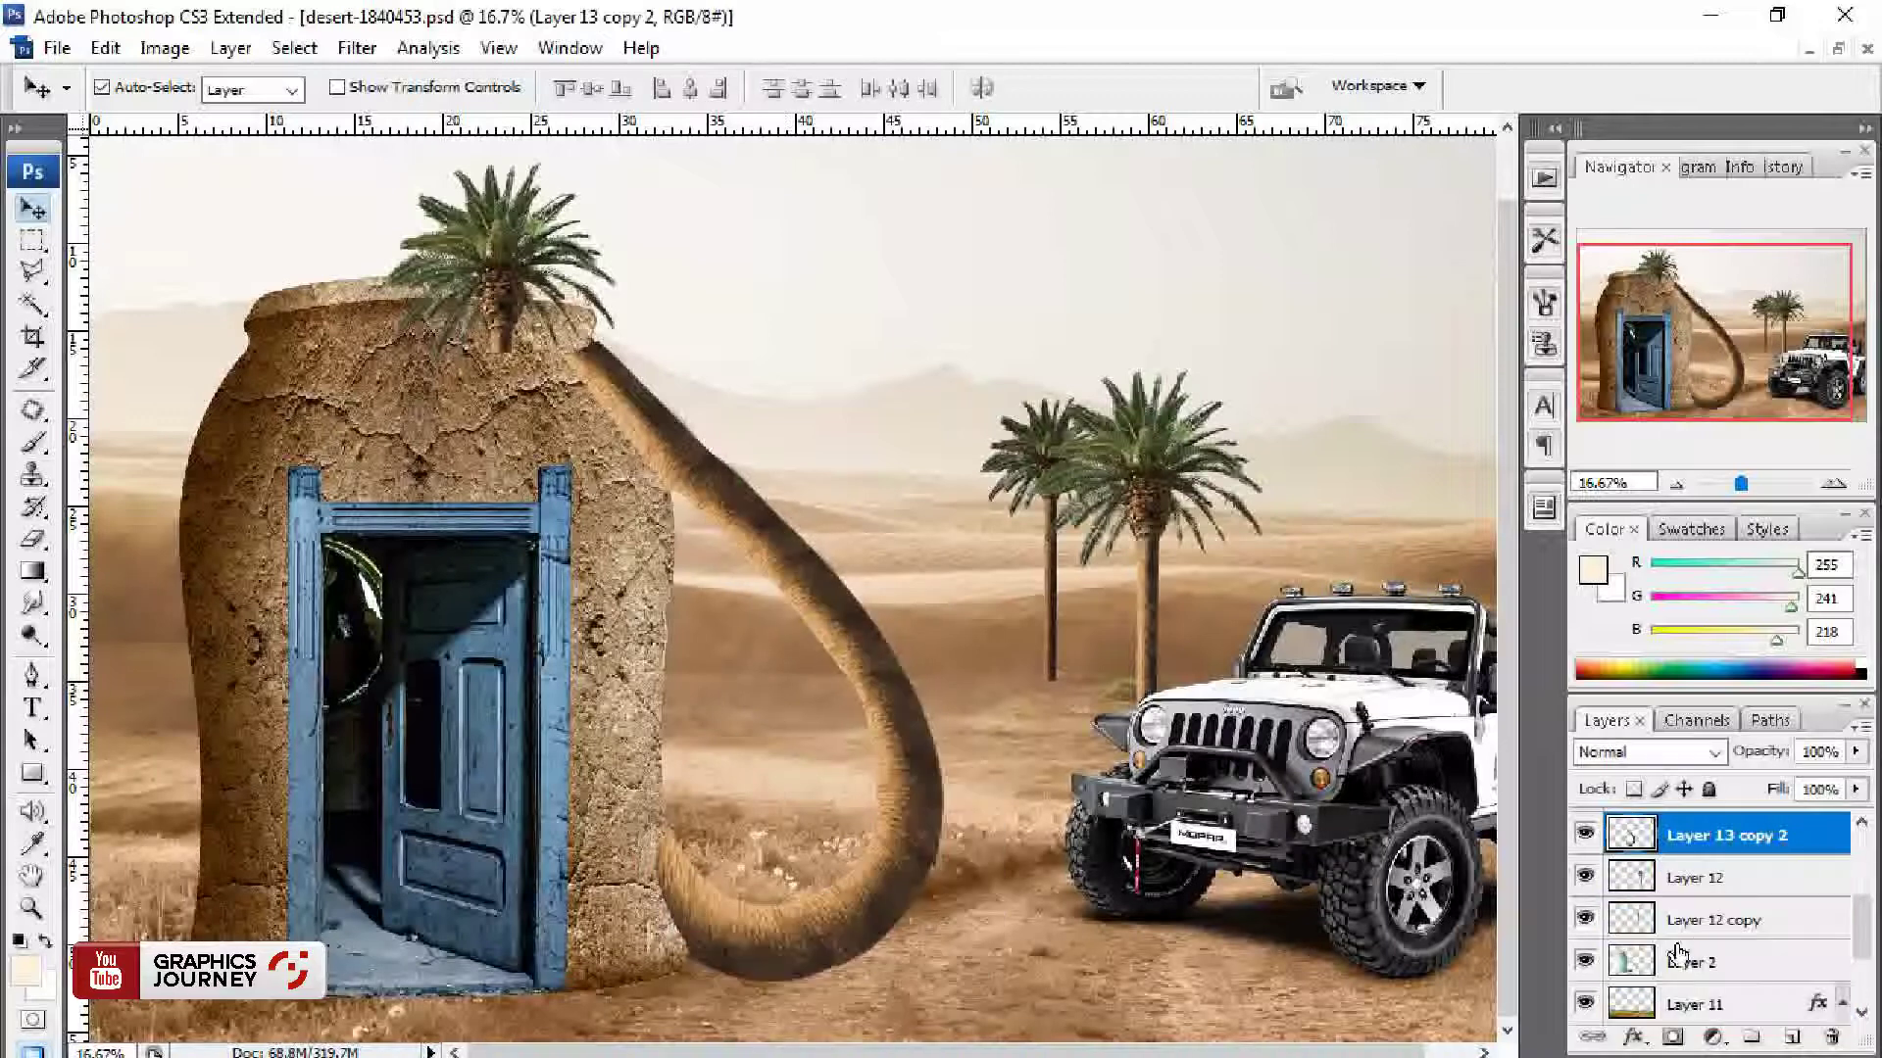
Step: Trace the trunk edge with the Pen tool and load it as a selection
key("ctrl+h")
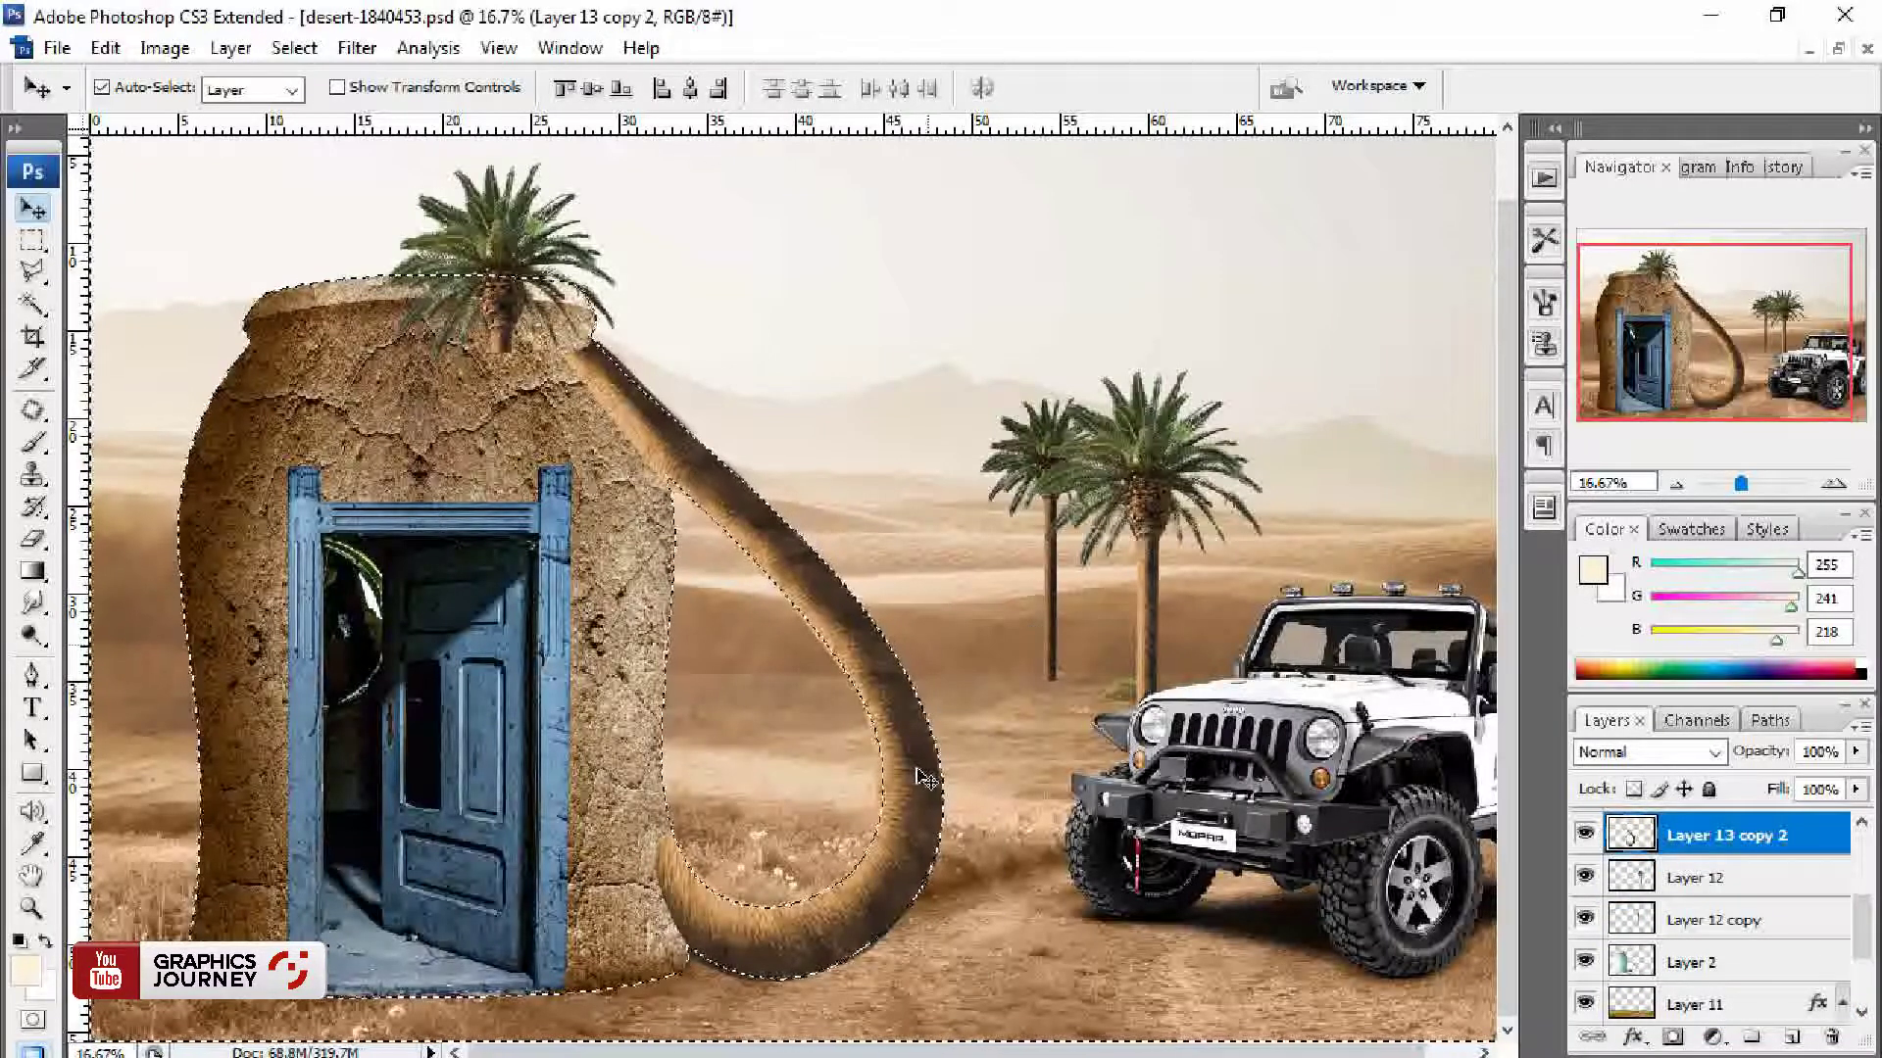
scroll(748, 504, "up", 3)
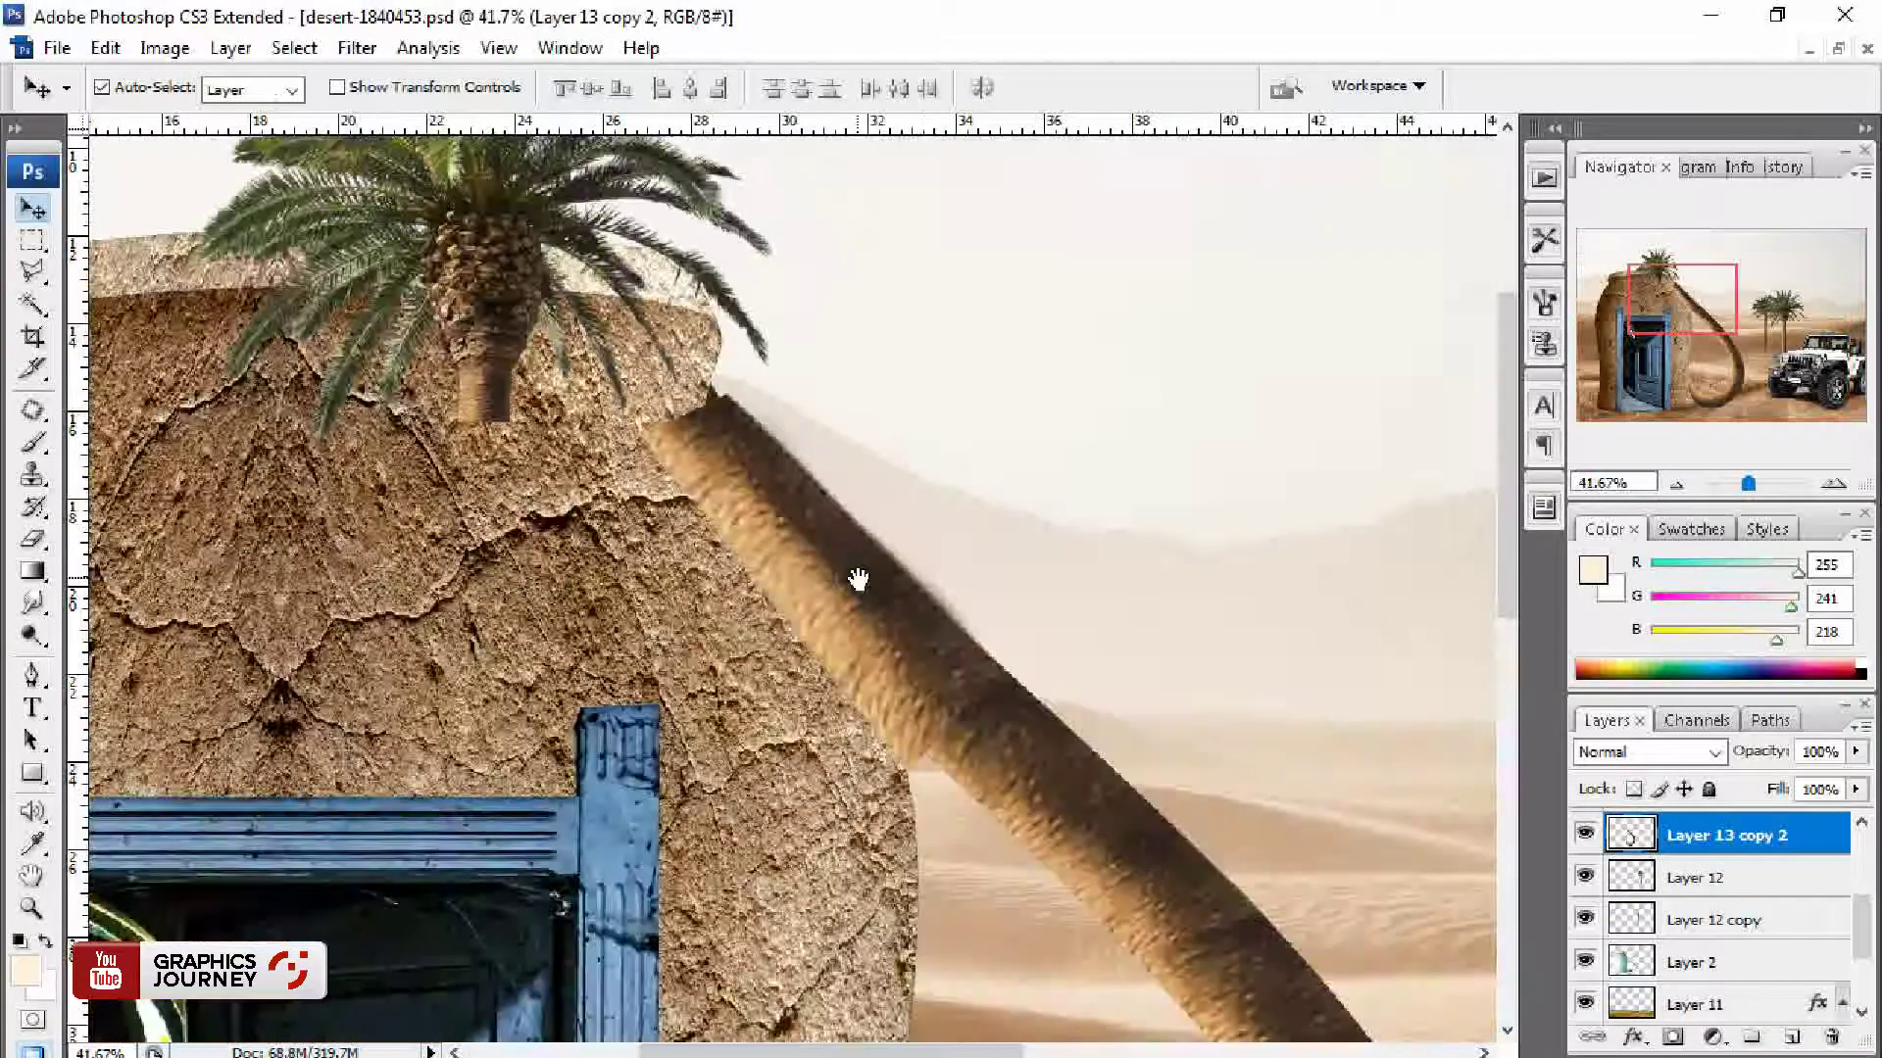
key("p")
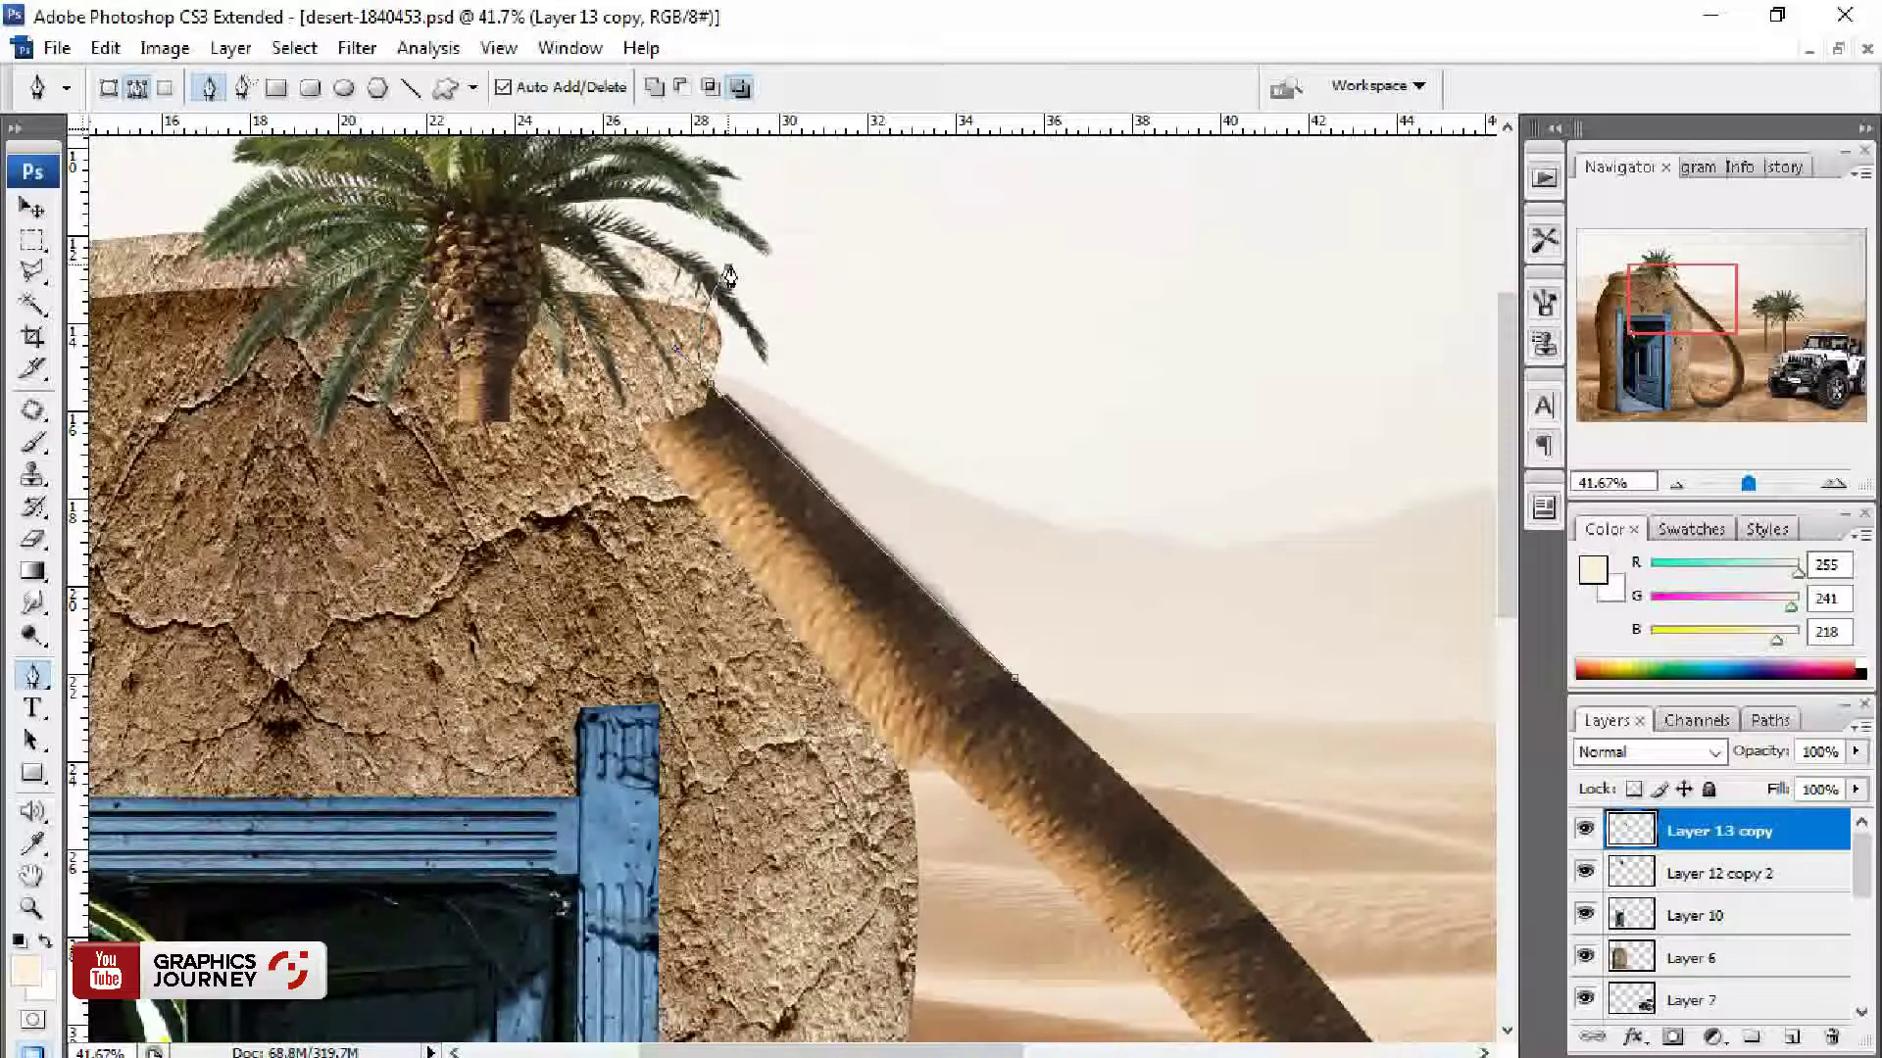
key("ctrl+Return")
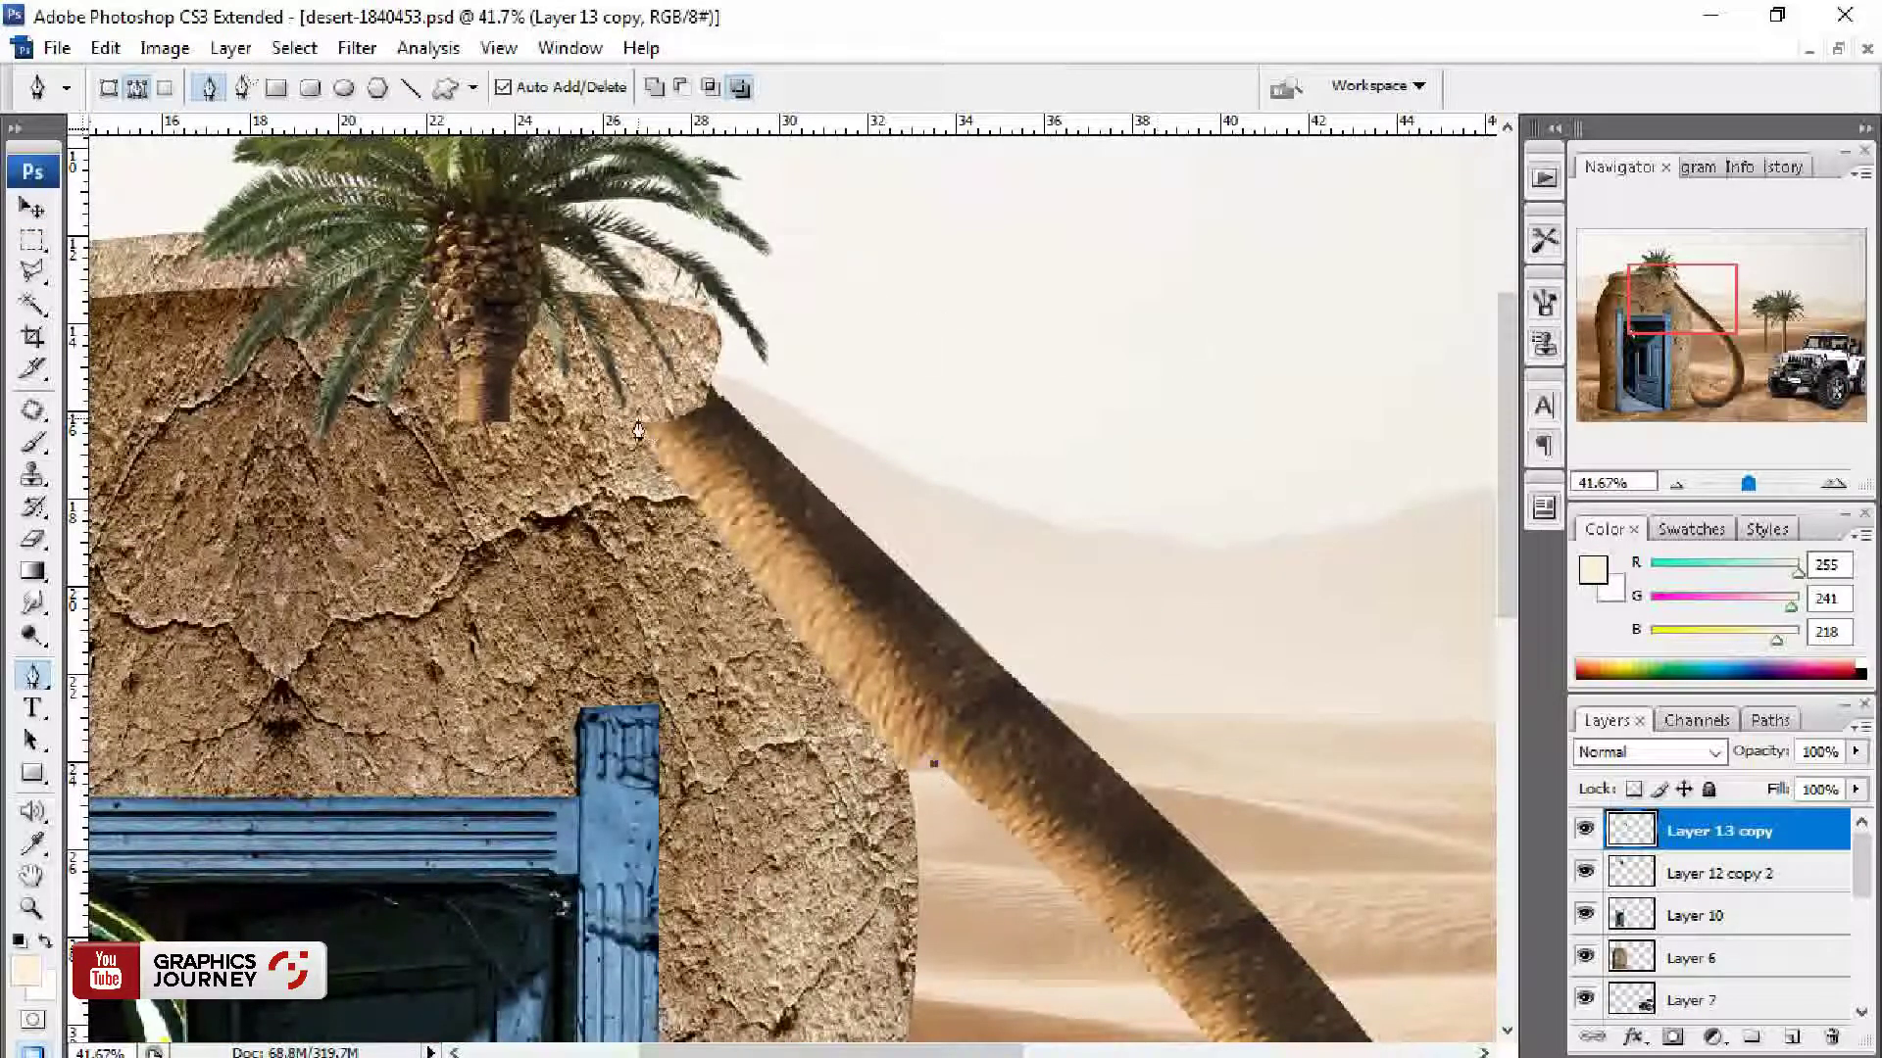
key("v")
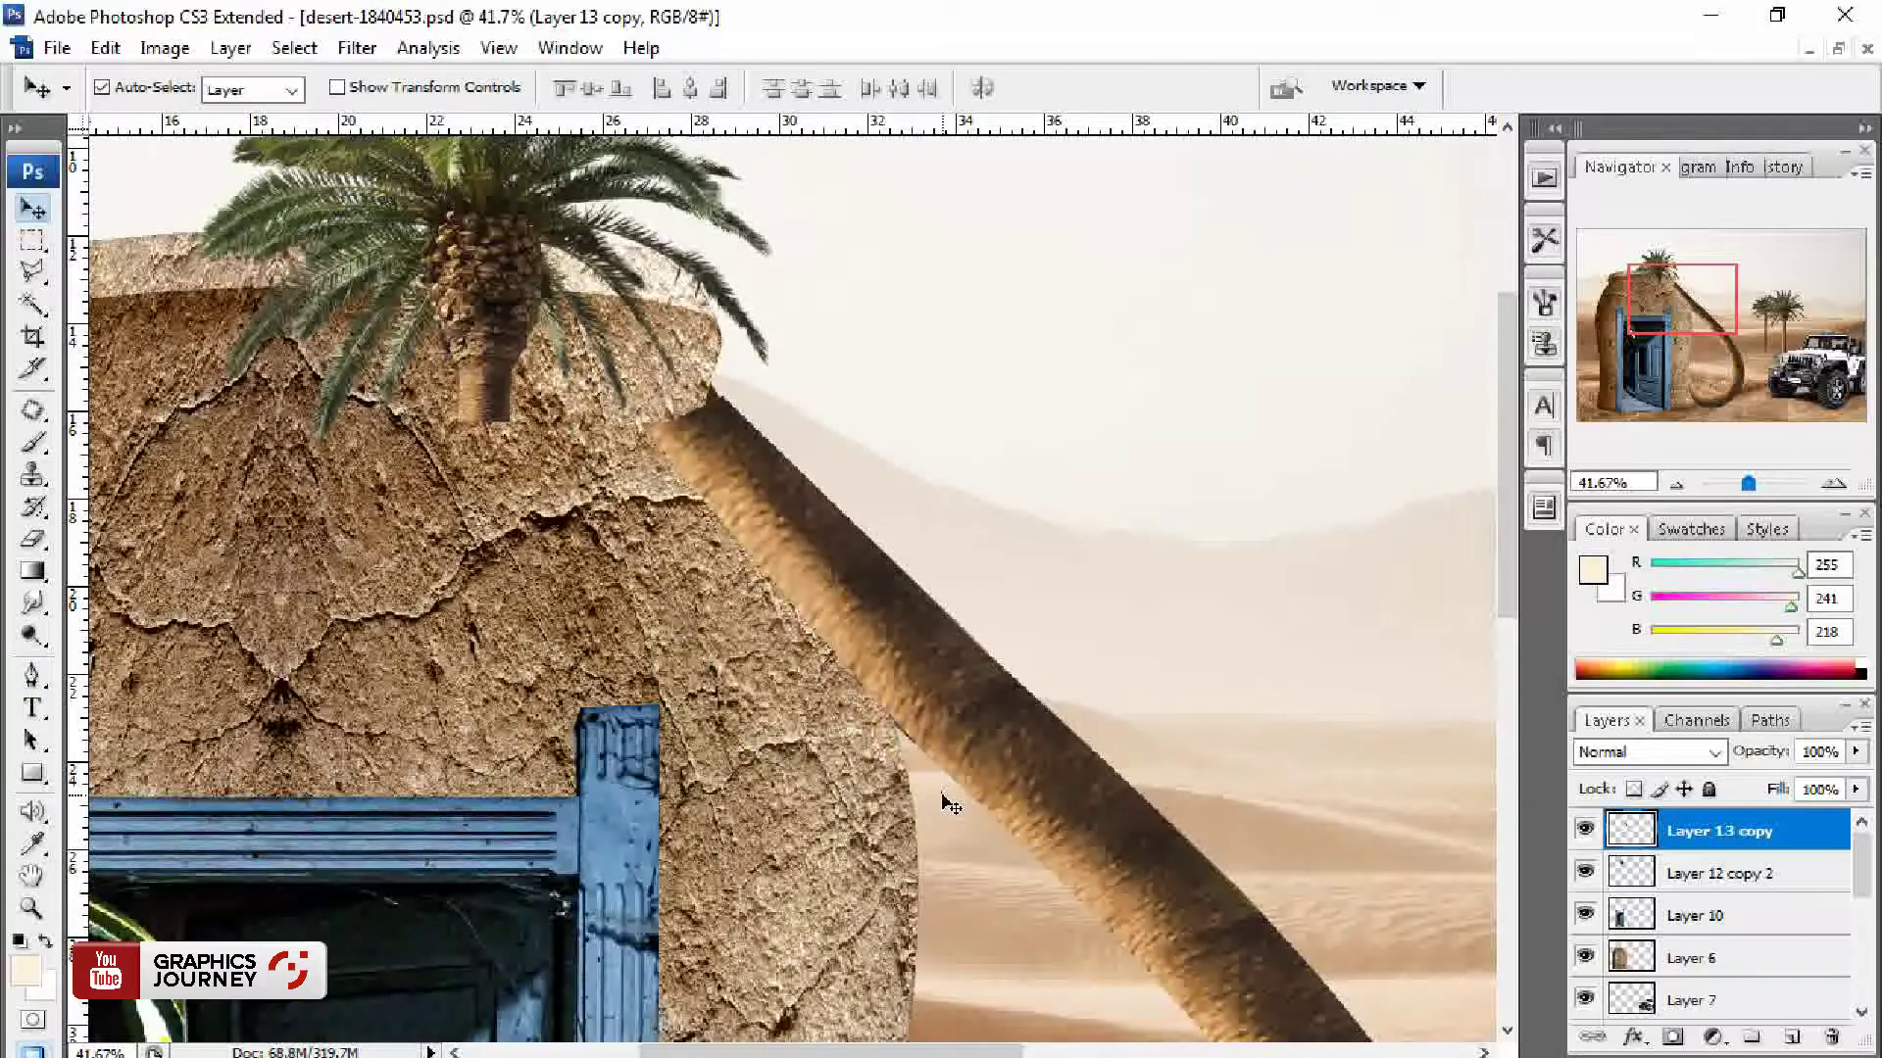
scroll(1008, 755, "down", 2)
Step: Rotate the palm crown about -40°, scale it to 161%, and seat it on the trunk top
scroll(706, 516, "up", 3)
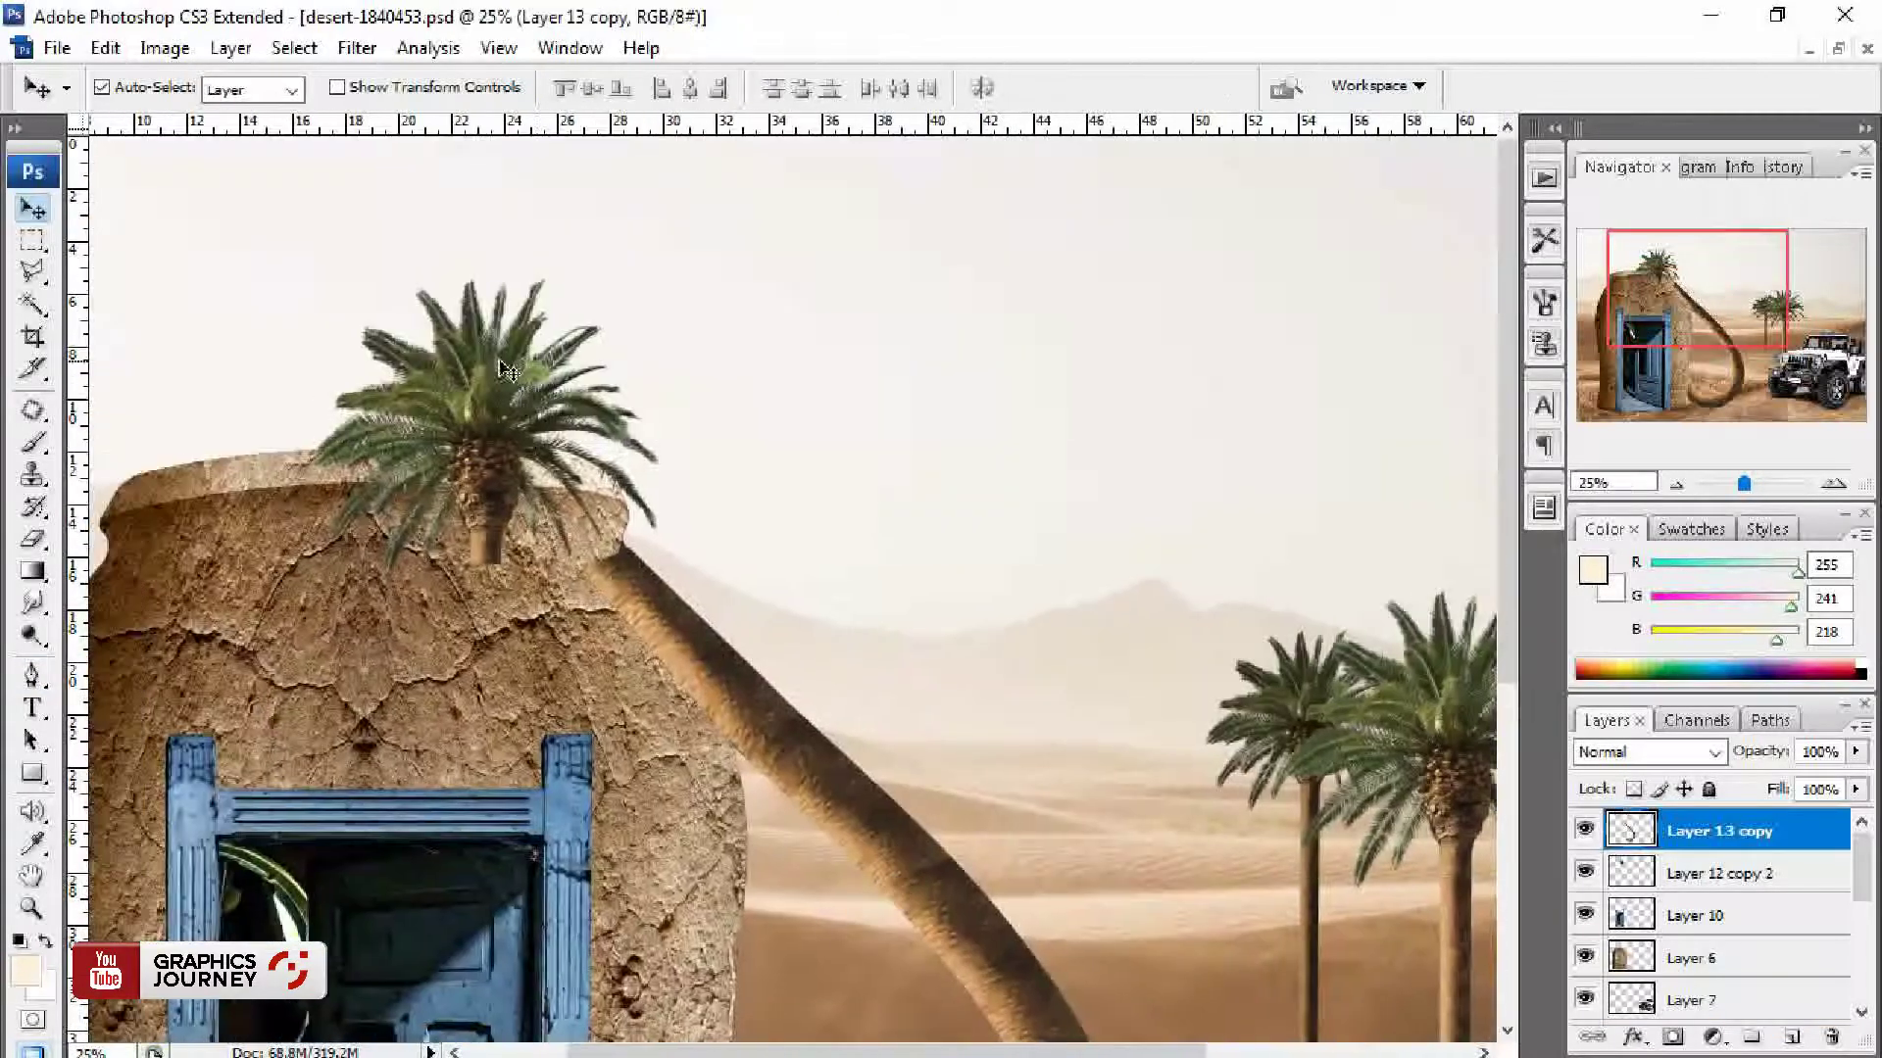
left_click(490, 431)
key("ctrl+t")
left_click_drag(804, 625, 844, 491)
left_click_drag(723, 434, 902, 549)
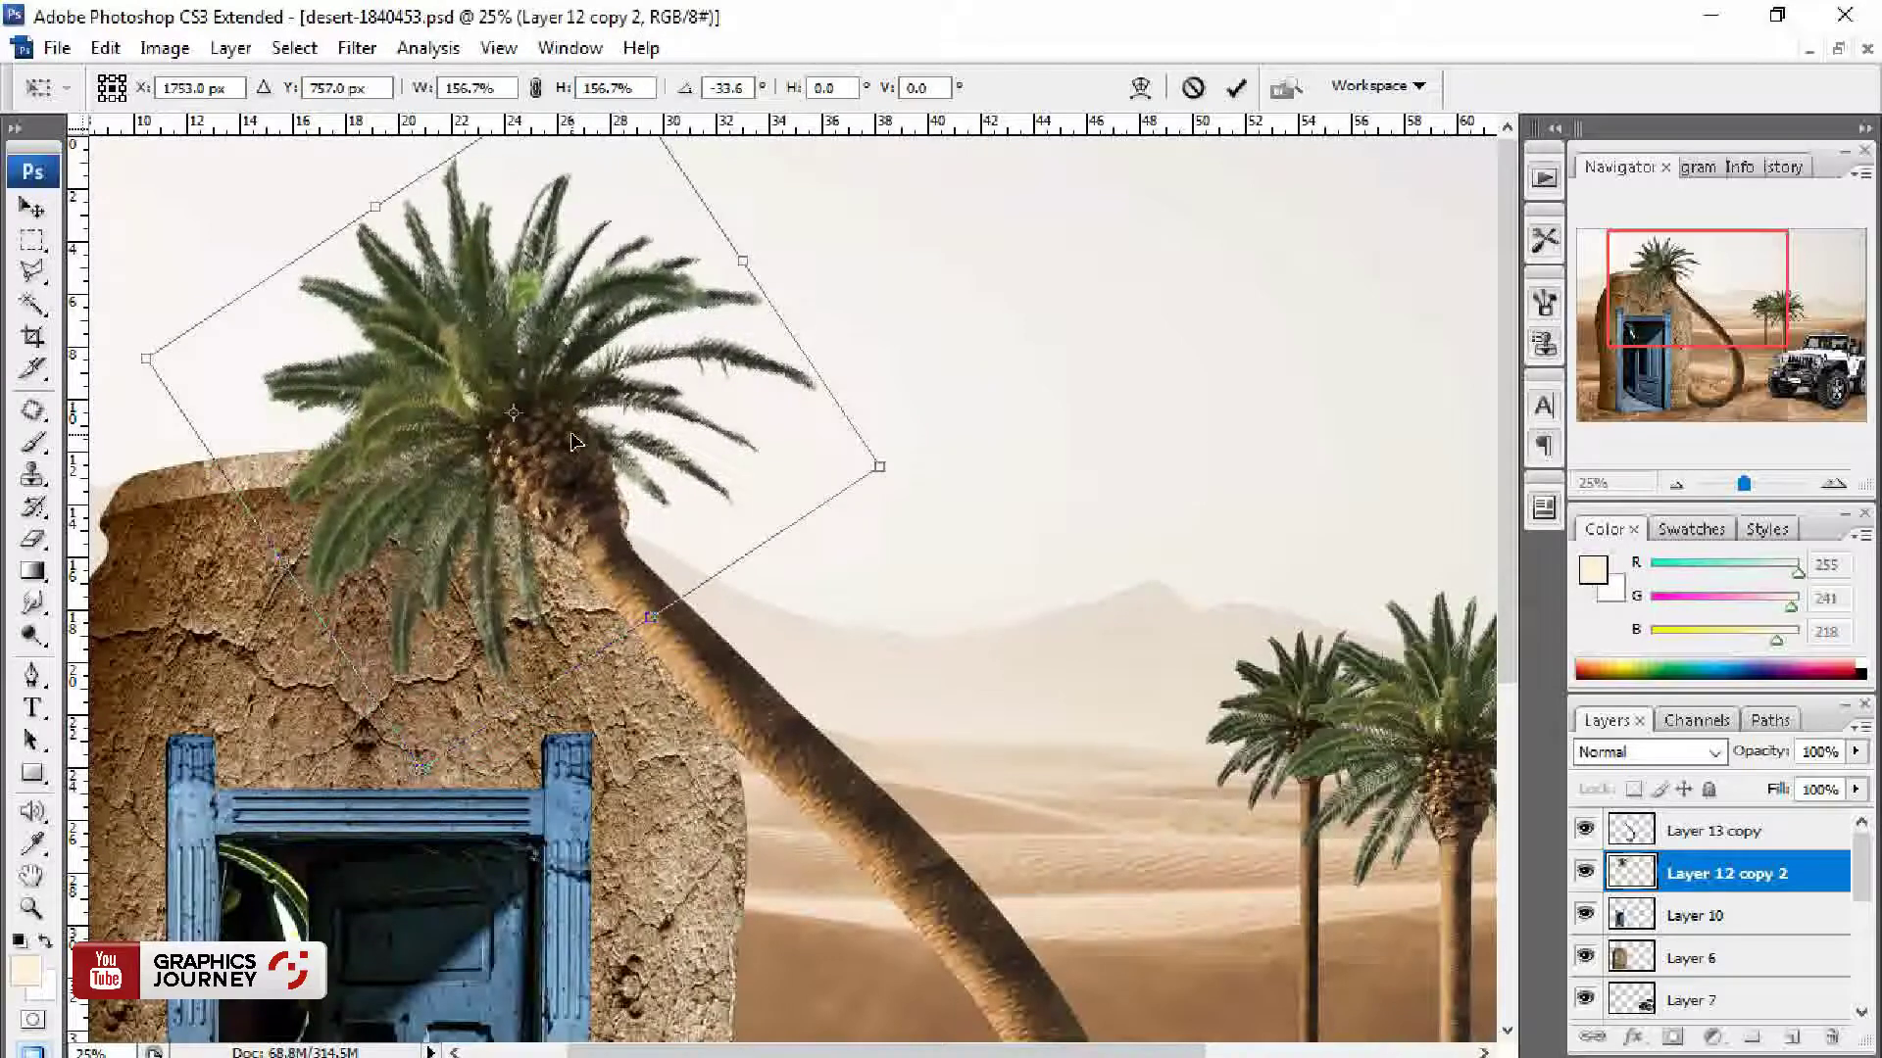
mouse_move(576, 448)
left_mouse_down()
mouse_move(566, 434)
mouse_move(551, 460)
left_mouse_up()
mouse_move(1059, 521)
left_mouse_down()
mouse_move(838, 453)
mouse_move(871, 446)
left_mouse_up()
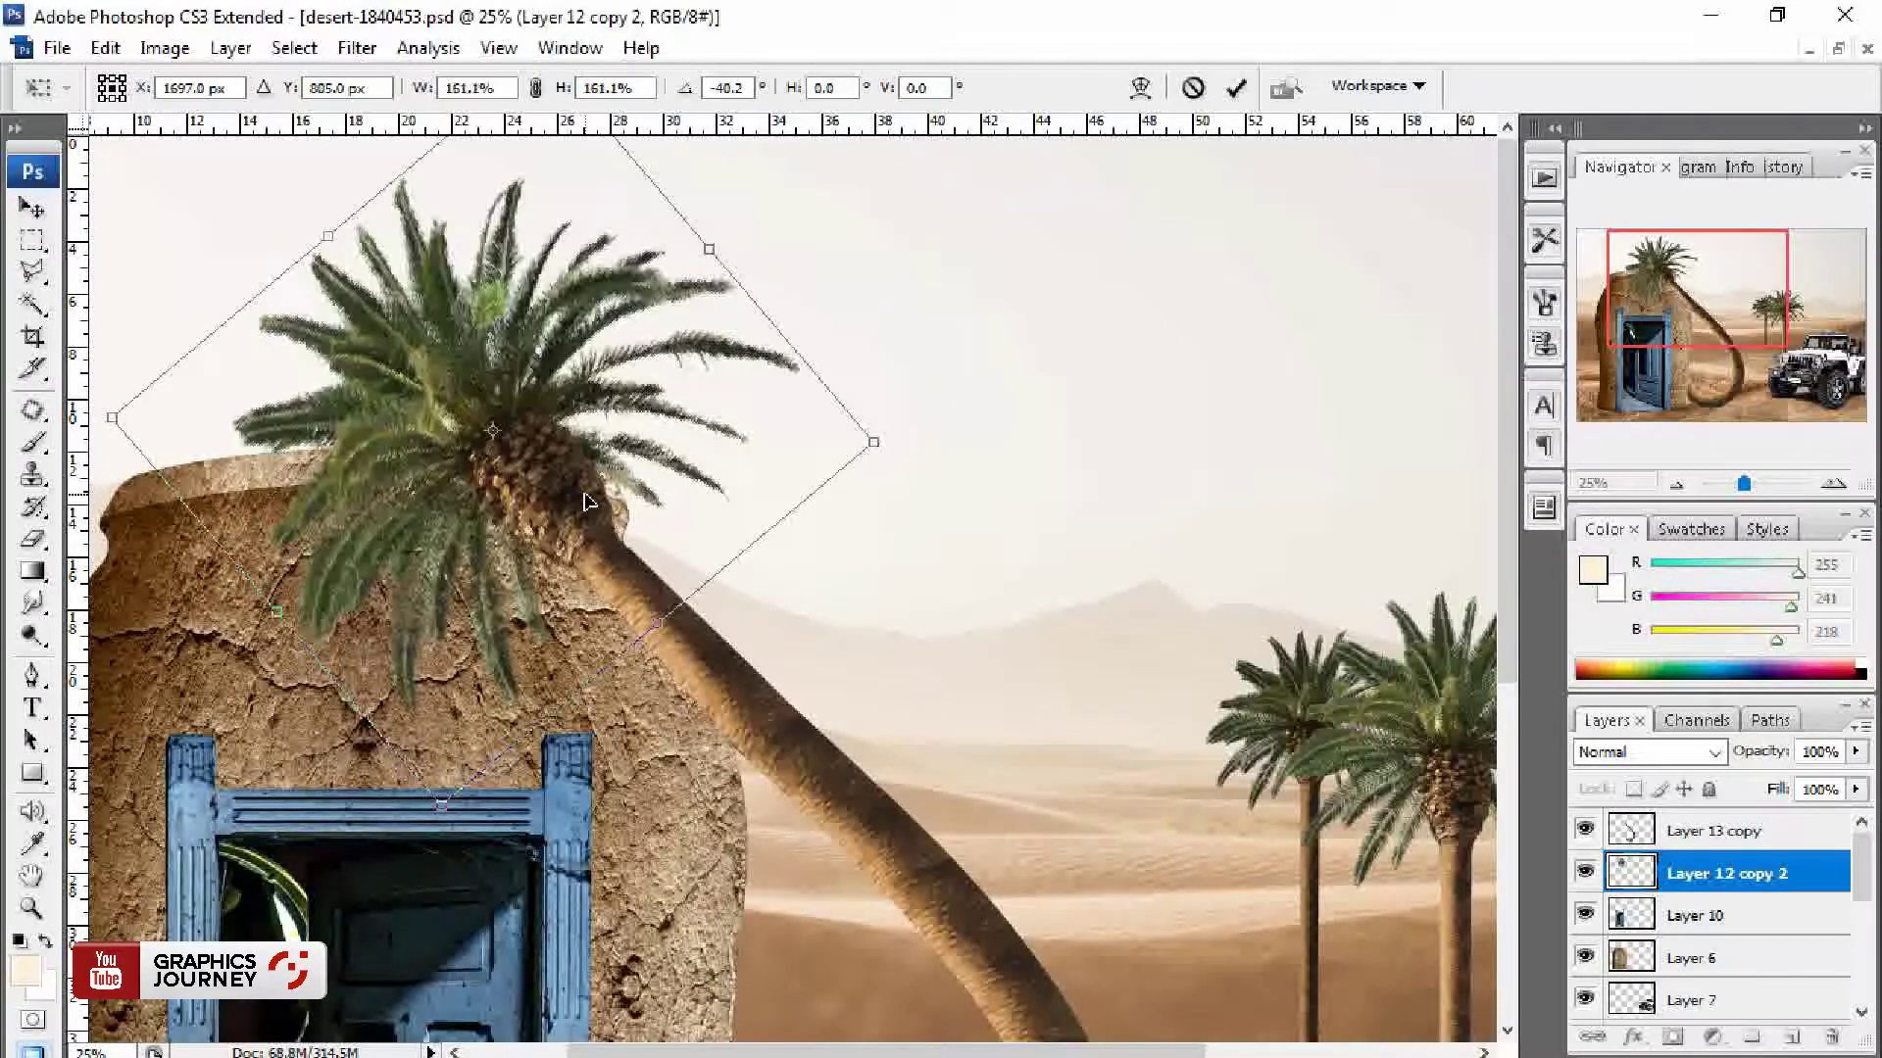
key("Return")
Step: Duplicate the palm crown and blacken the copy with Levels output white 0
key("ctrl+0")
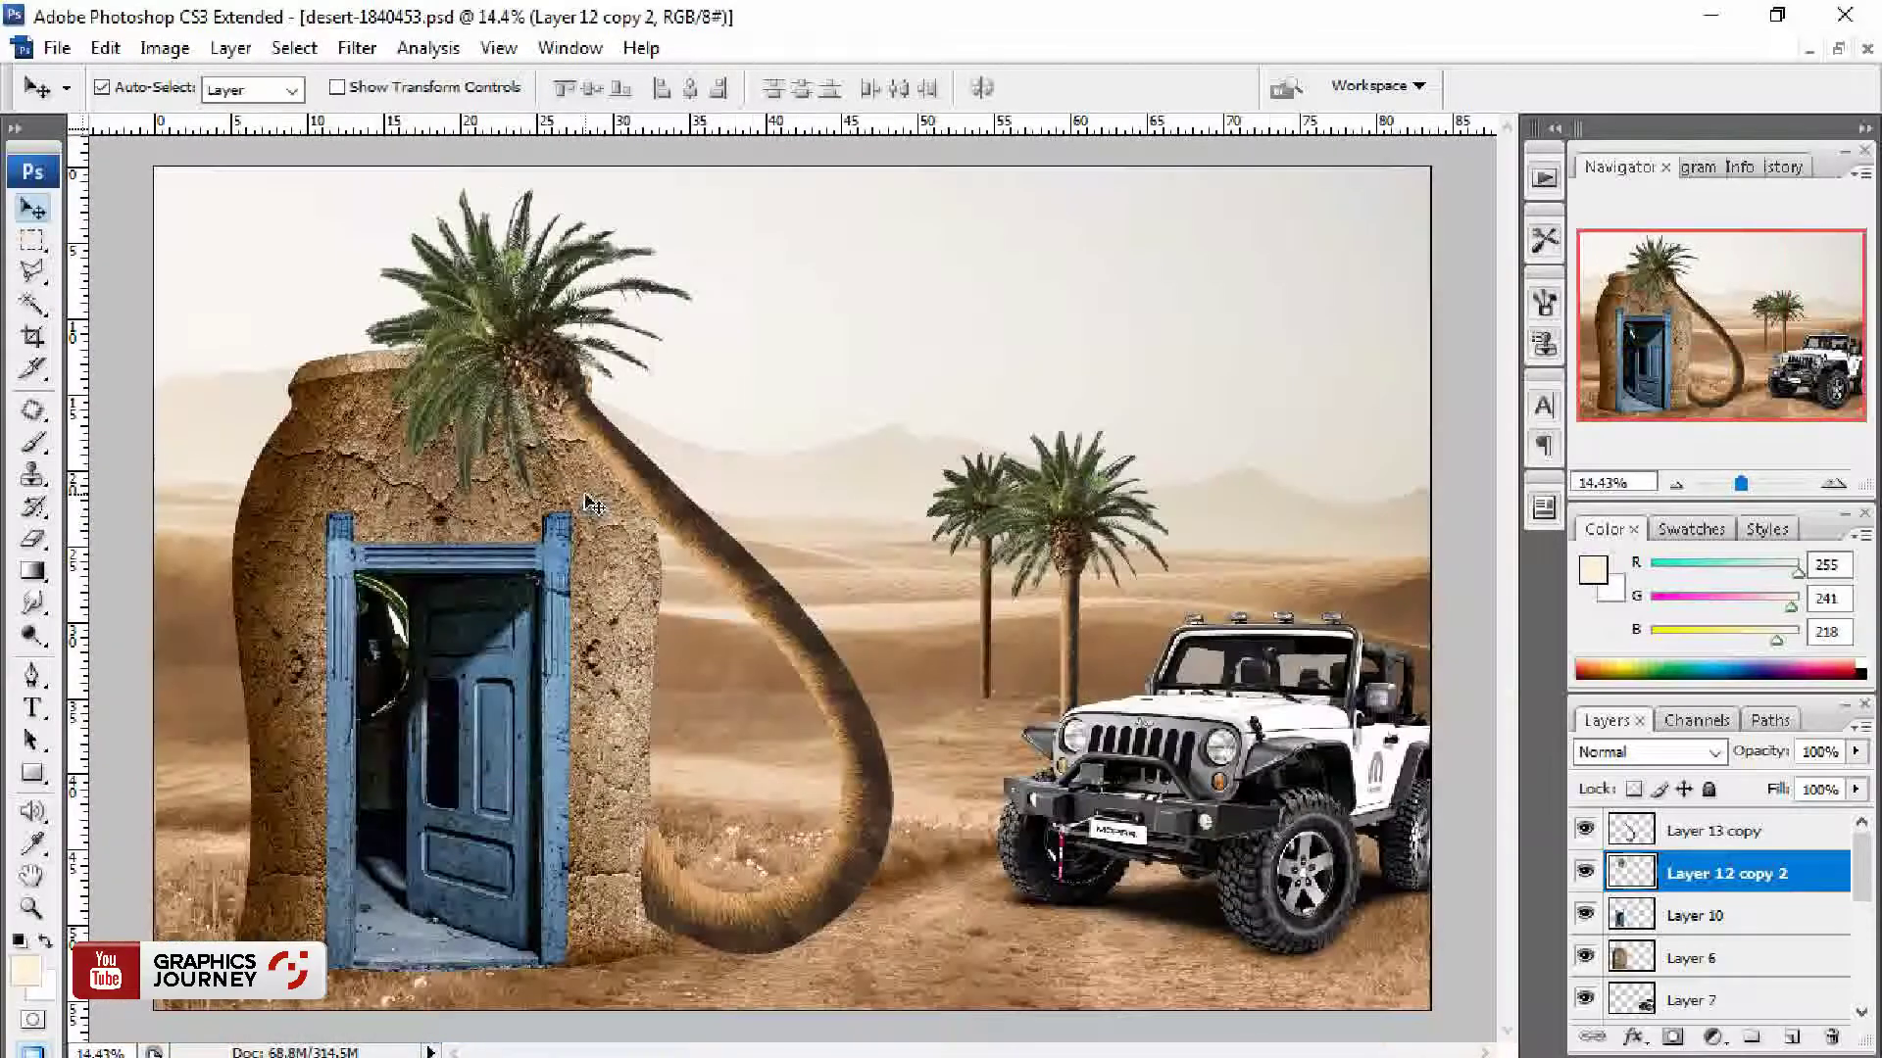
left_click(684, 522, "shift")
key("ctrl+e")
key("ctrl+minus")
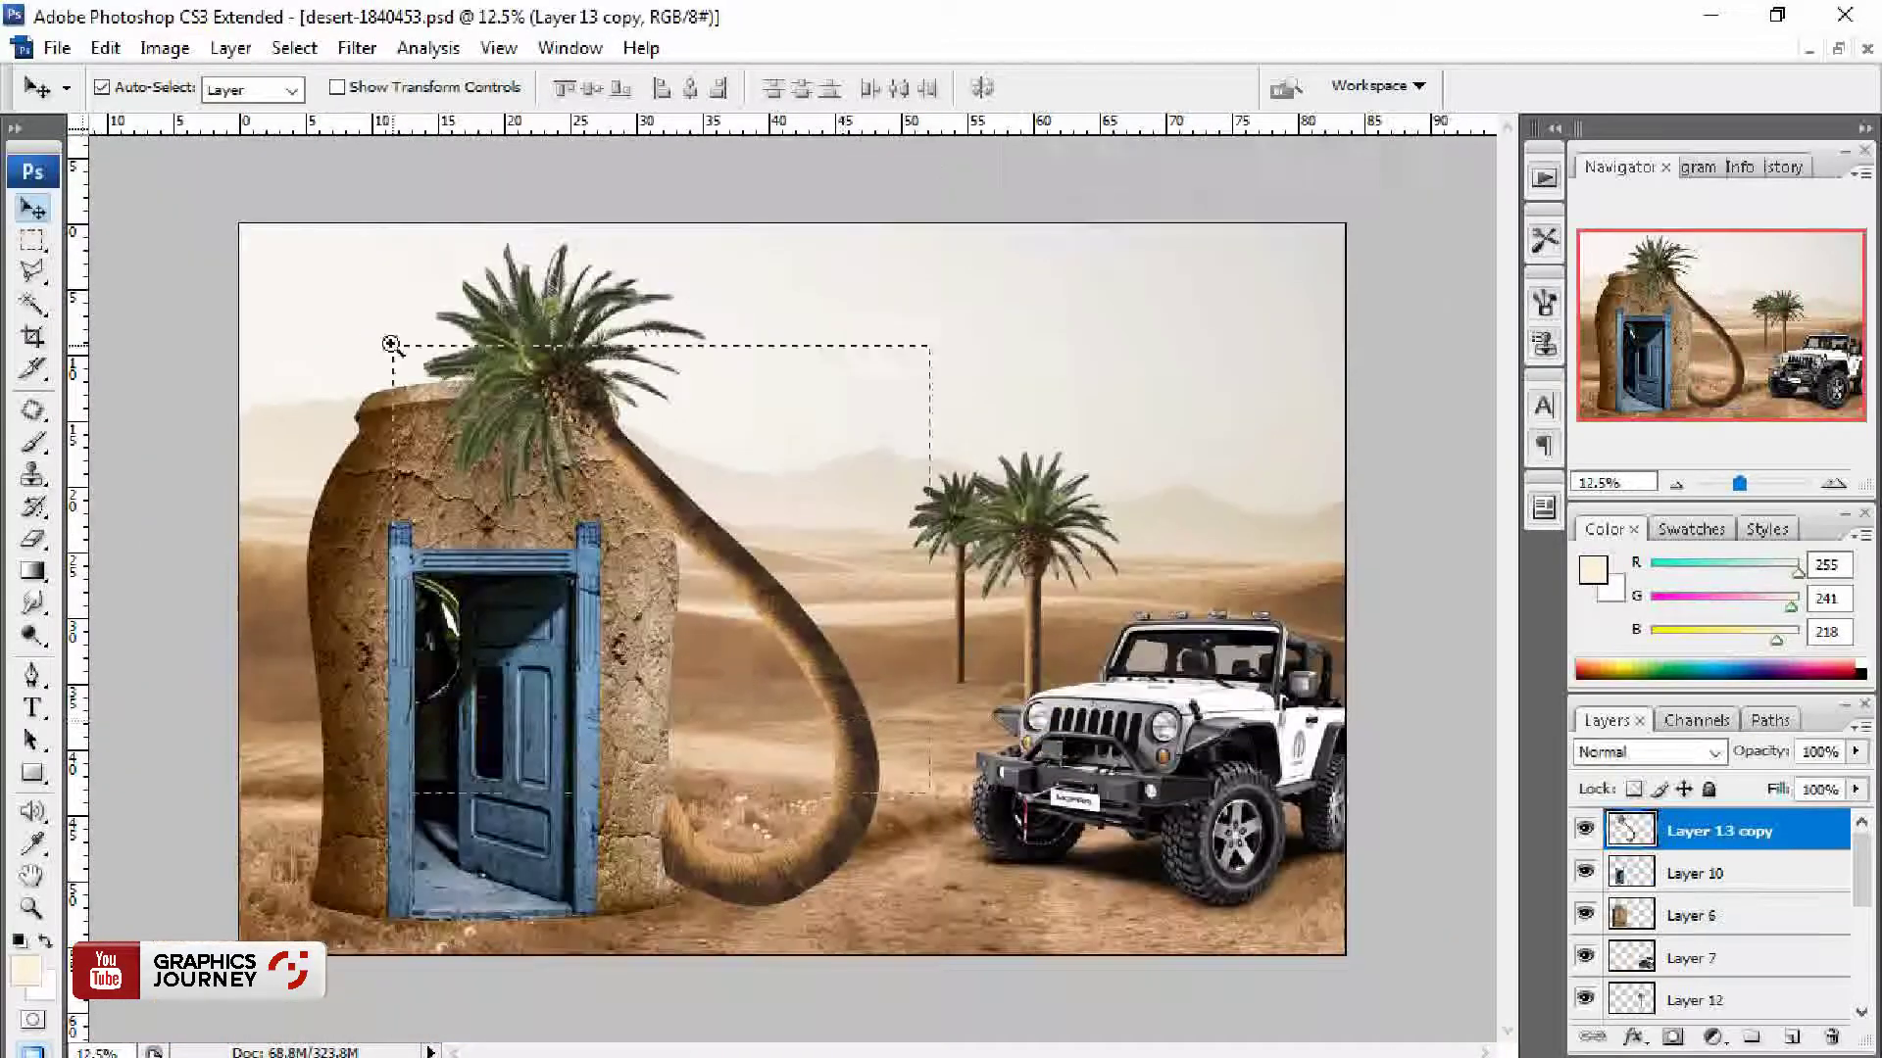
left_click_drag(386, 337, 924, 784)
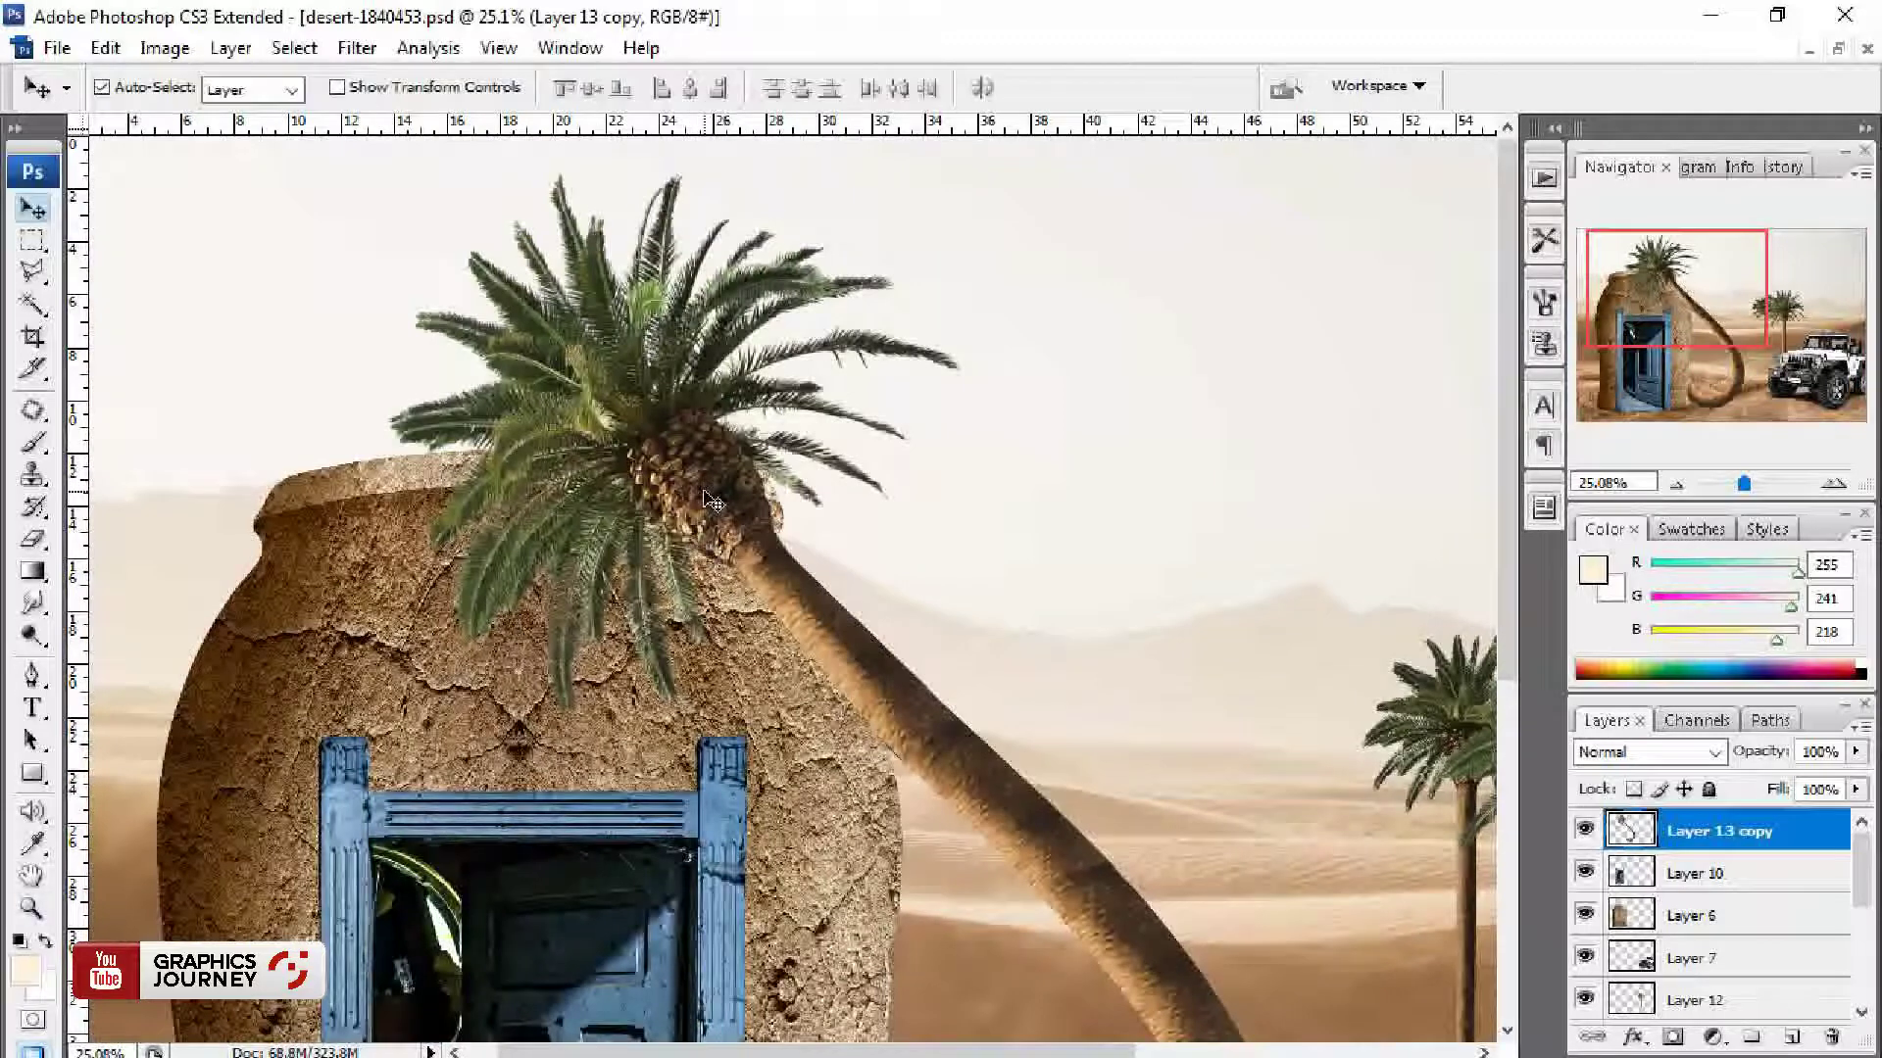
key("ctrl+alt+z")
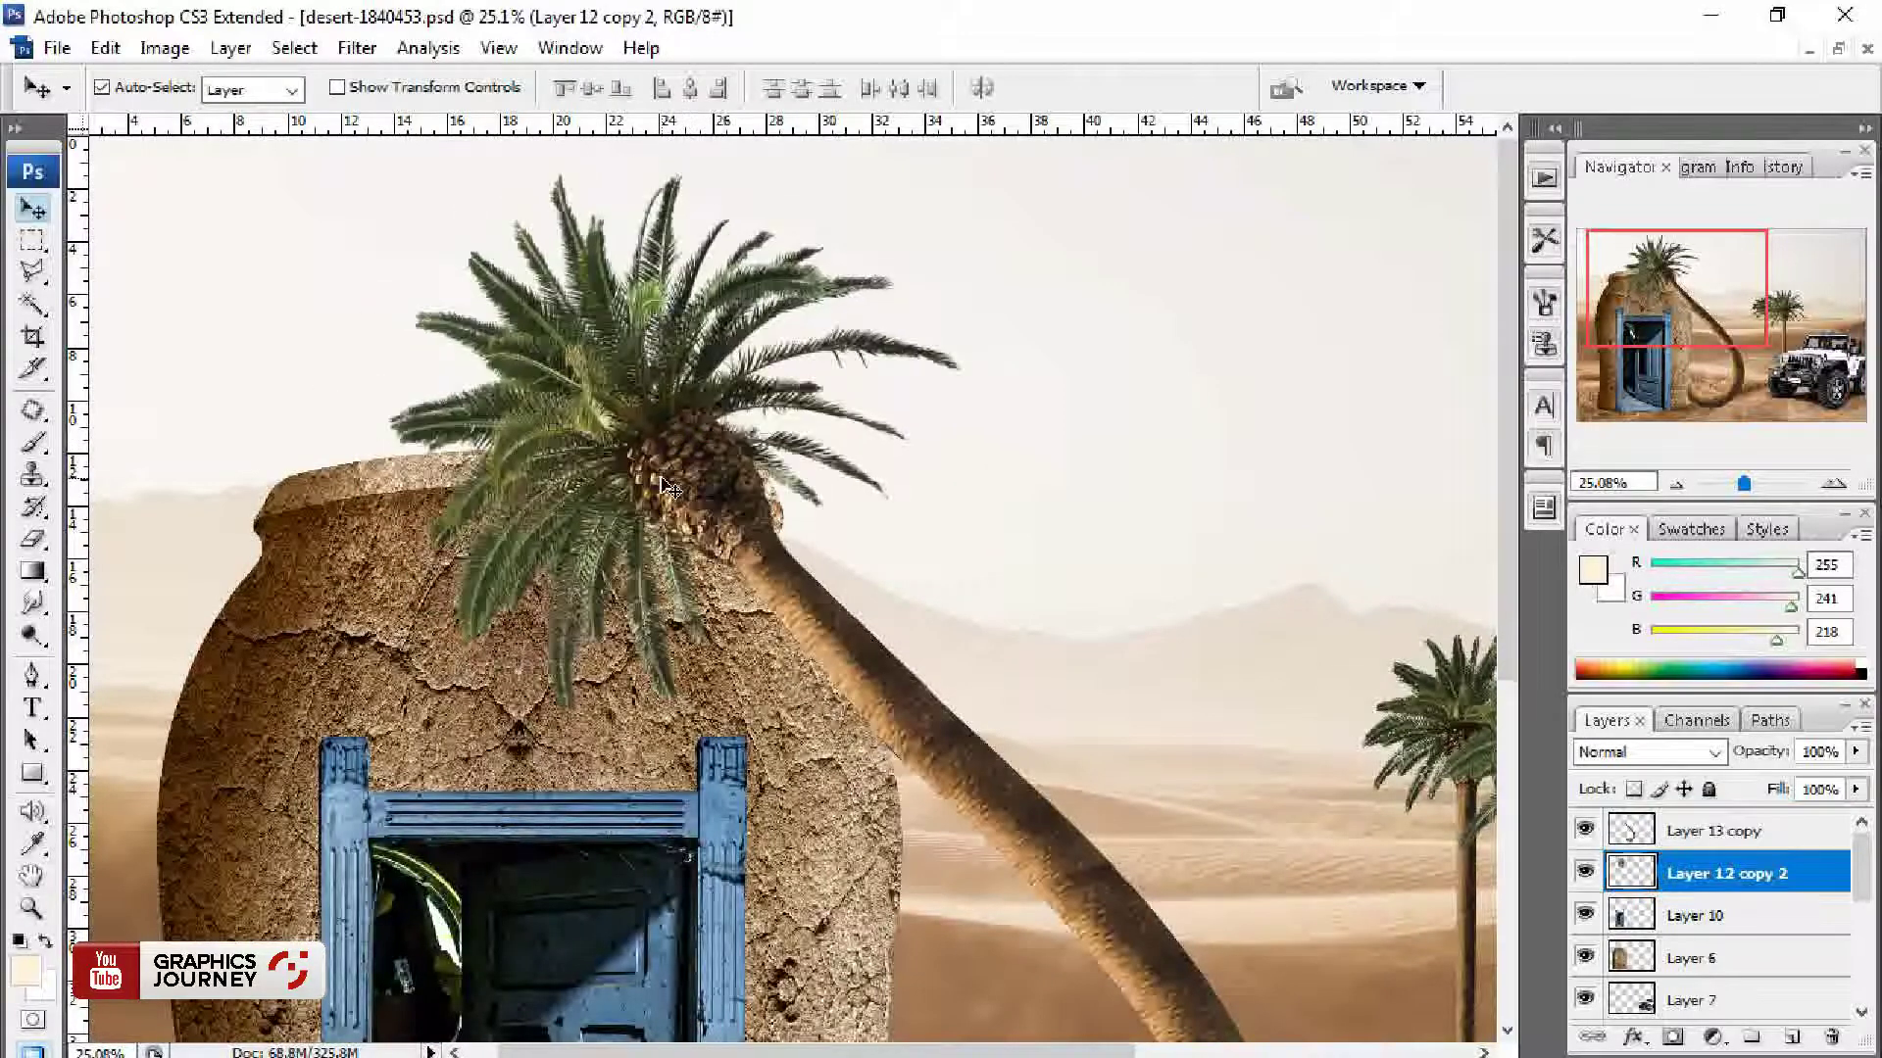
key("ctrl+j")
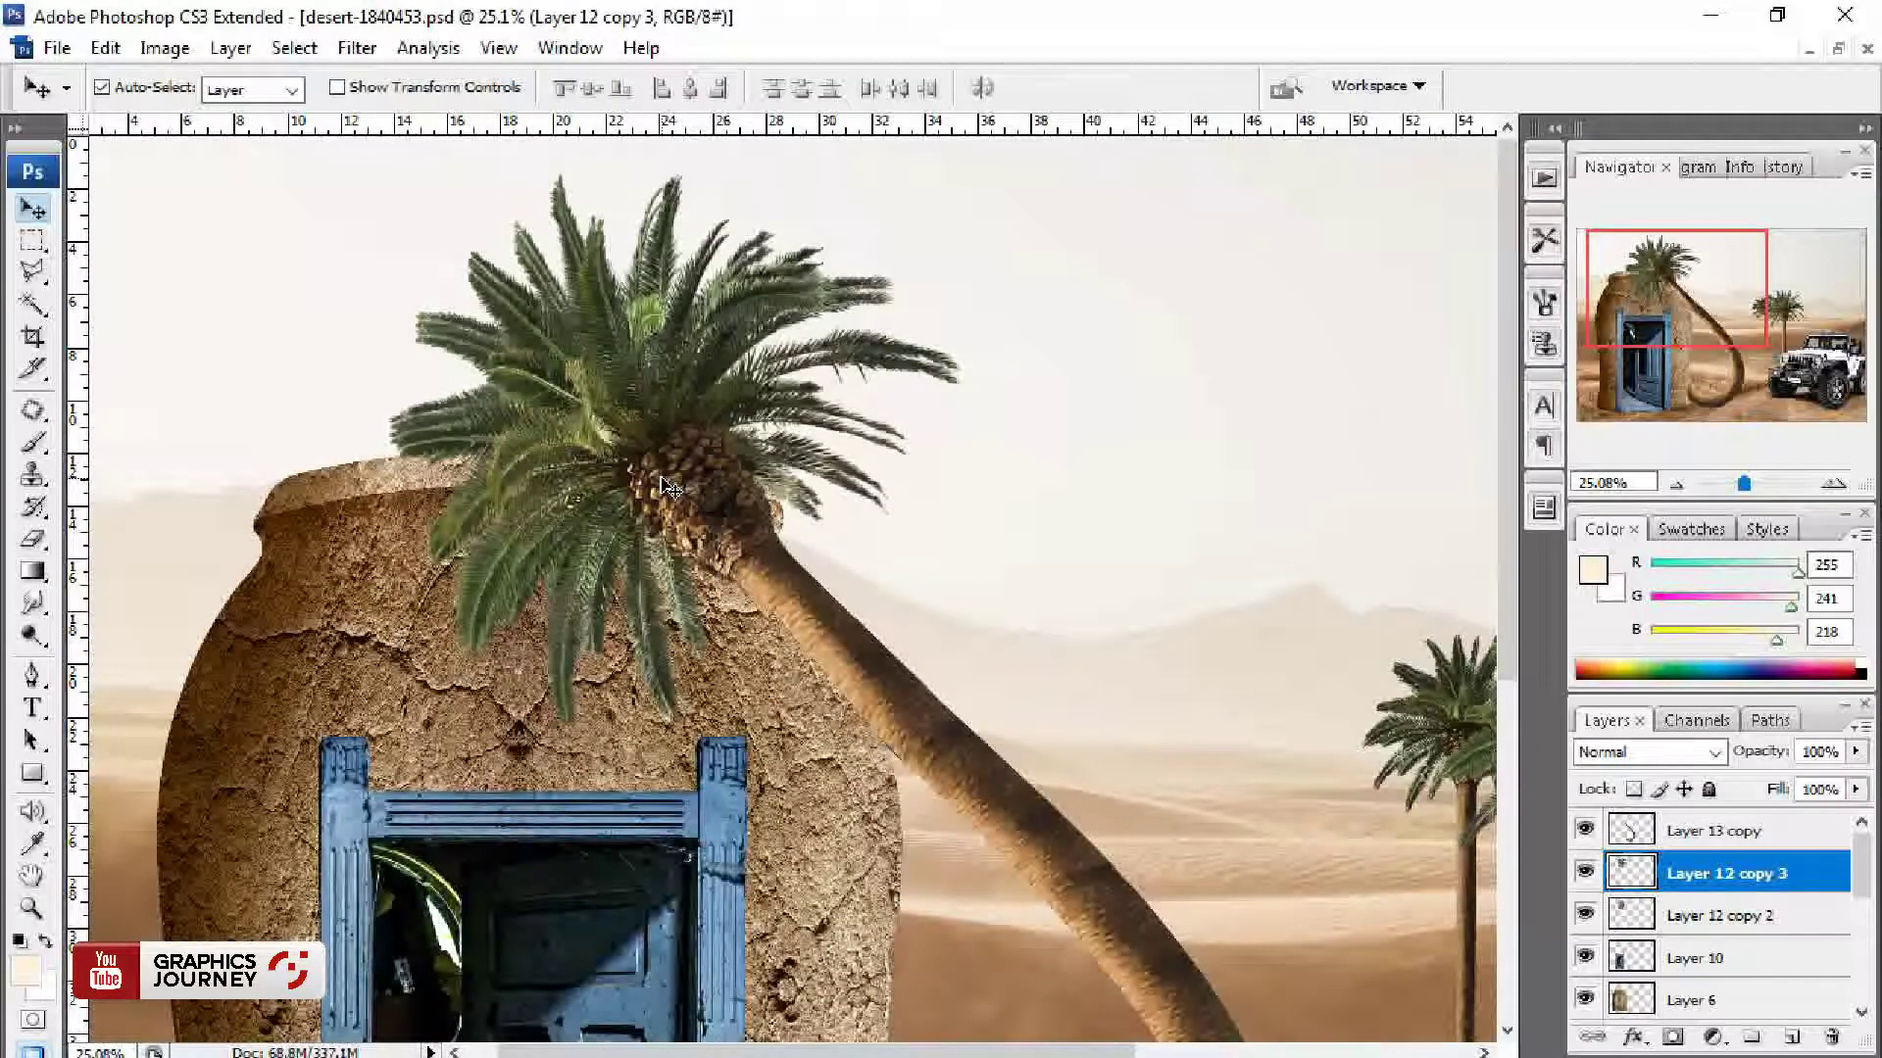
key("ctrl+l")
left_click_drag(1539, 483, 1218, 478)
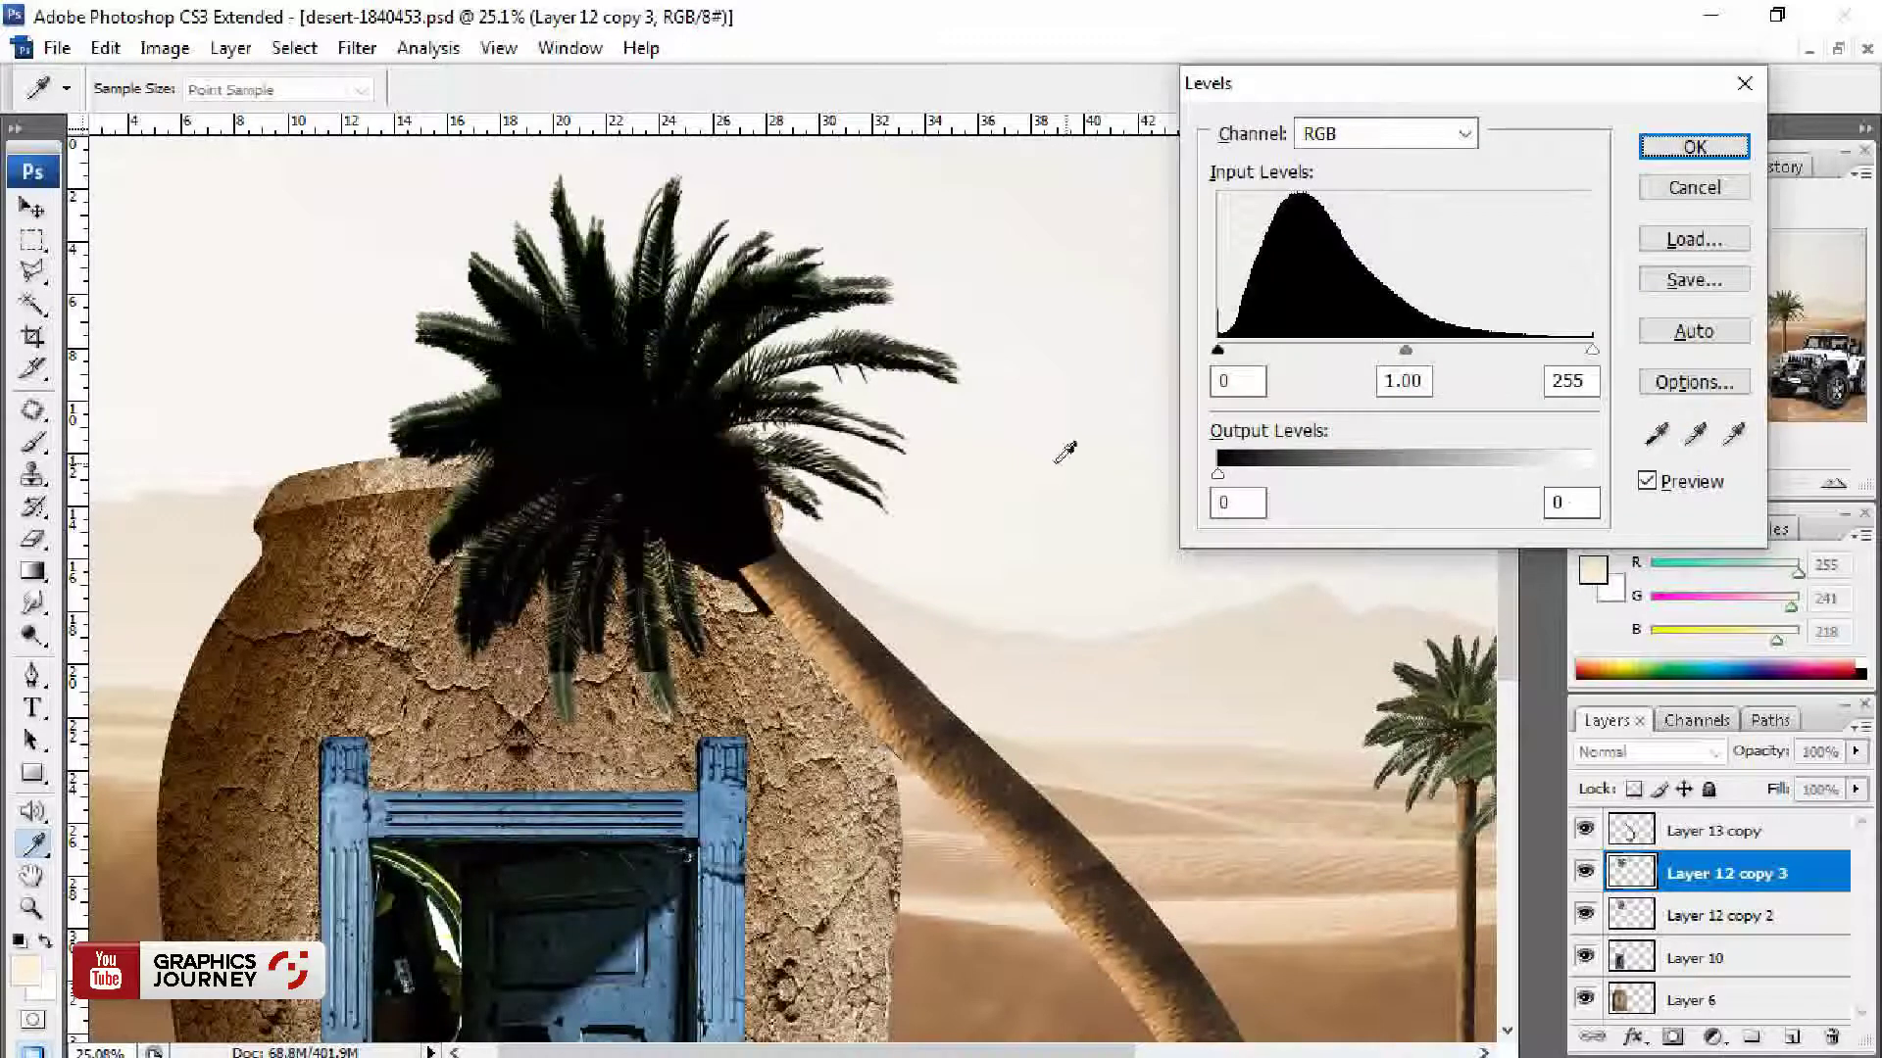
Step: Place the black copy beneath the crown and merge the crown into the trunk layer
left_click(1661, 155)
key("v")
key("ctrl+bracketleft")
left_click(751, 529, "shift")
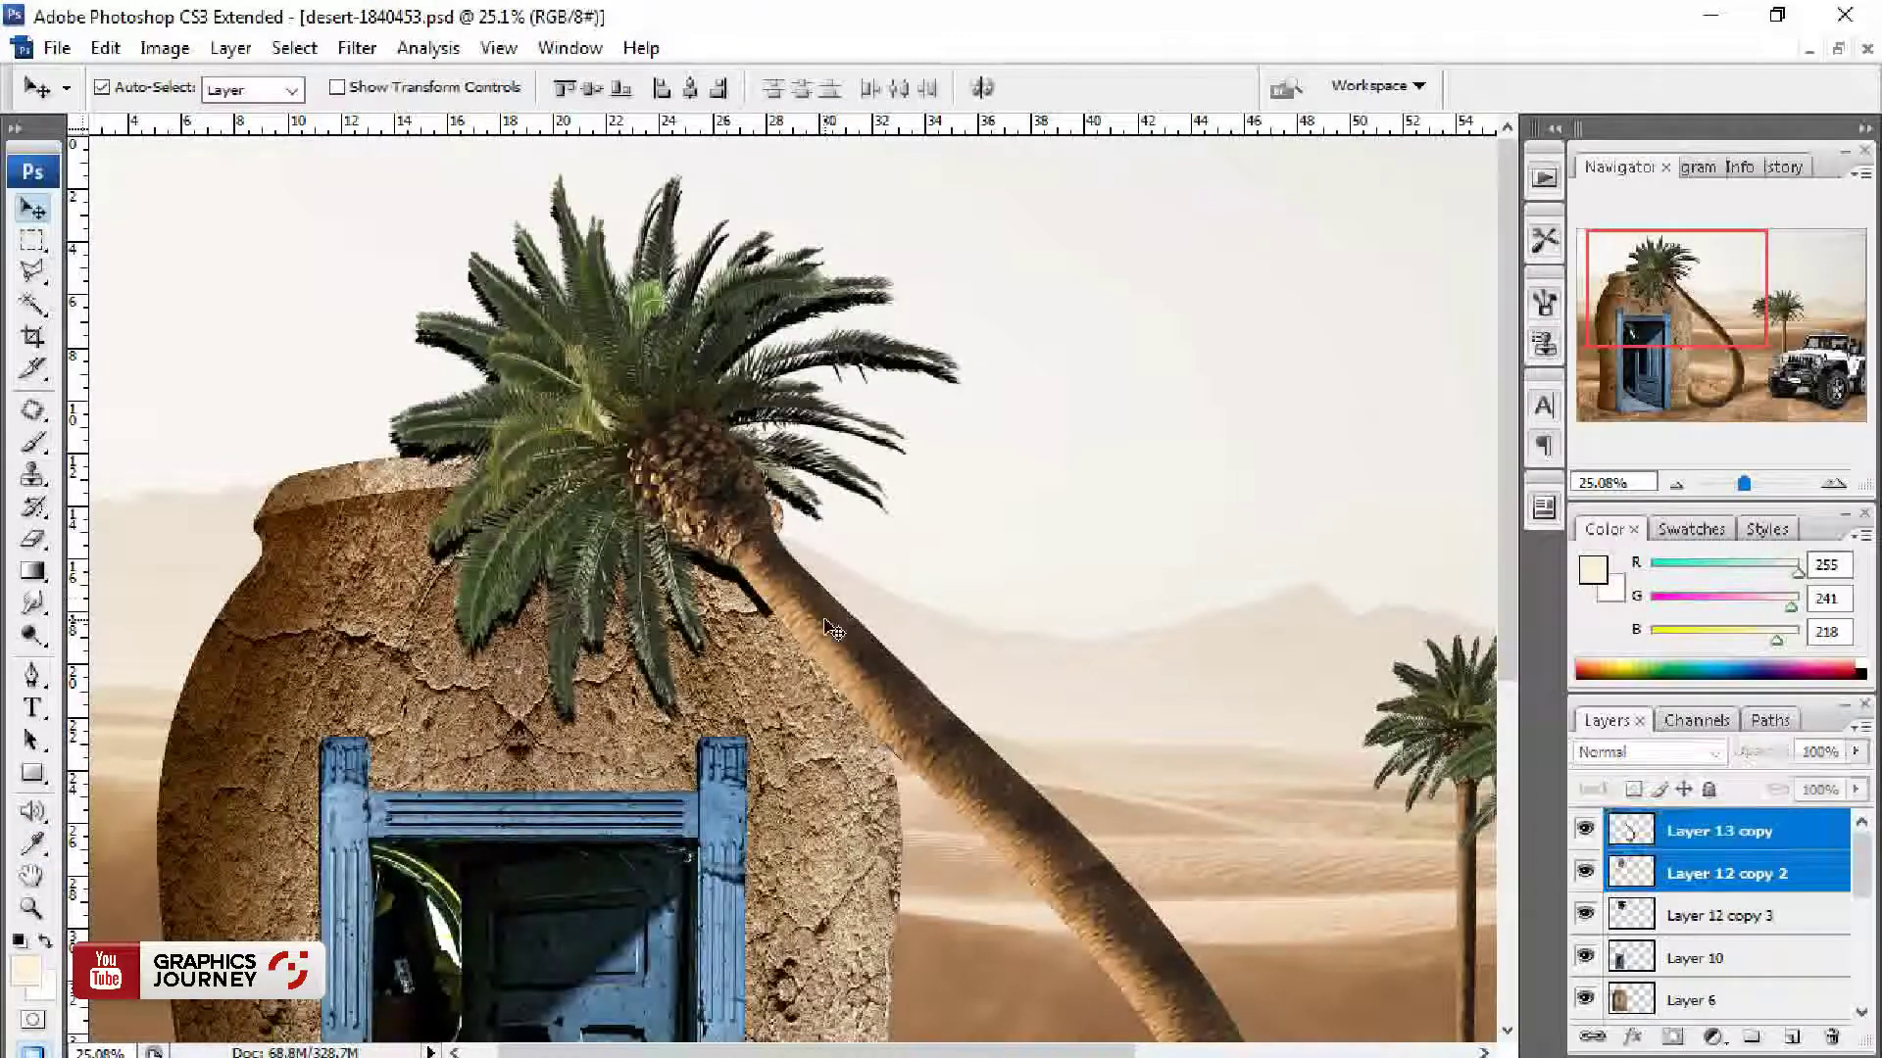
key("ctrl+e")
key("alt+bracketleft")
Step: Gaussian-blur the shadow copy at radius 37.4 and skew it toward the lower left
left_click(357, 47)
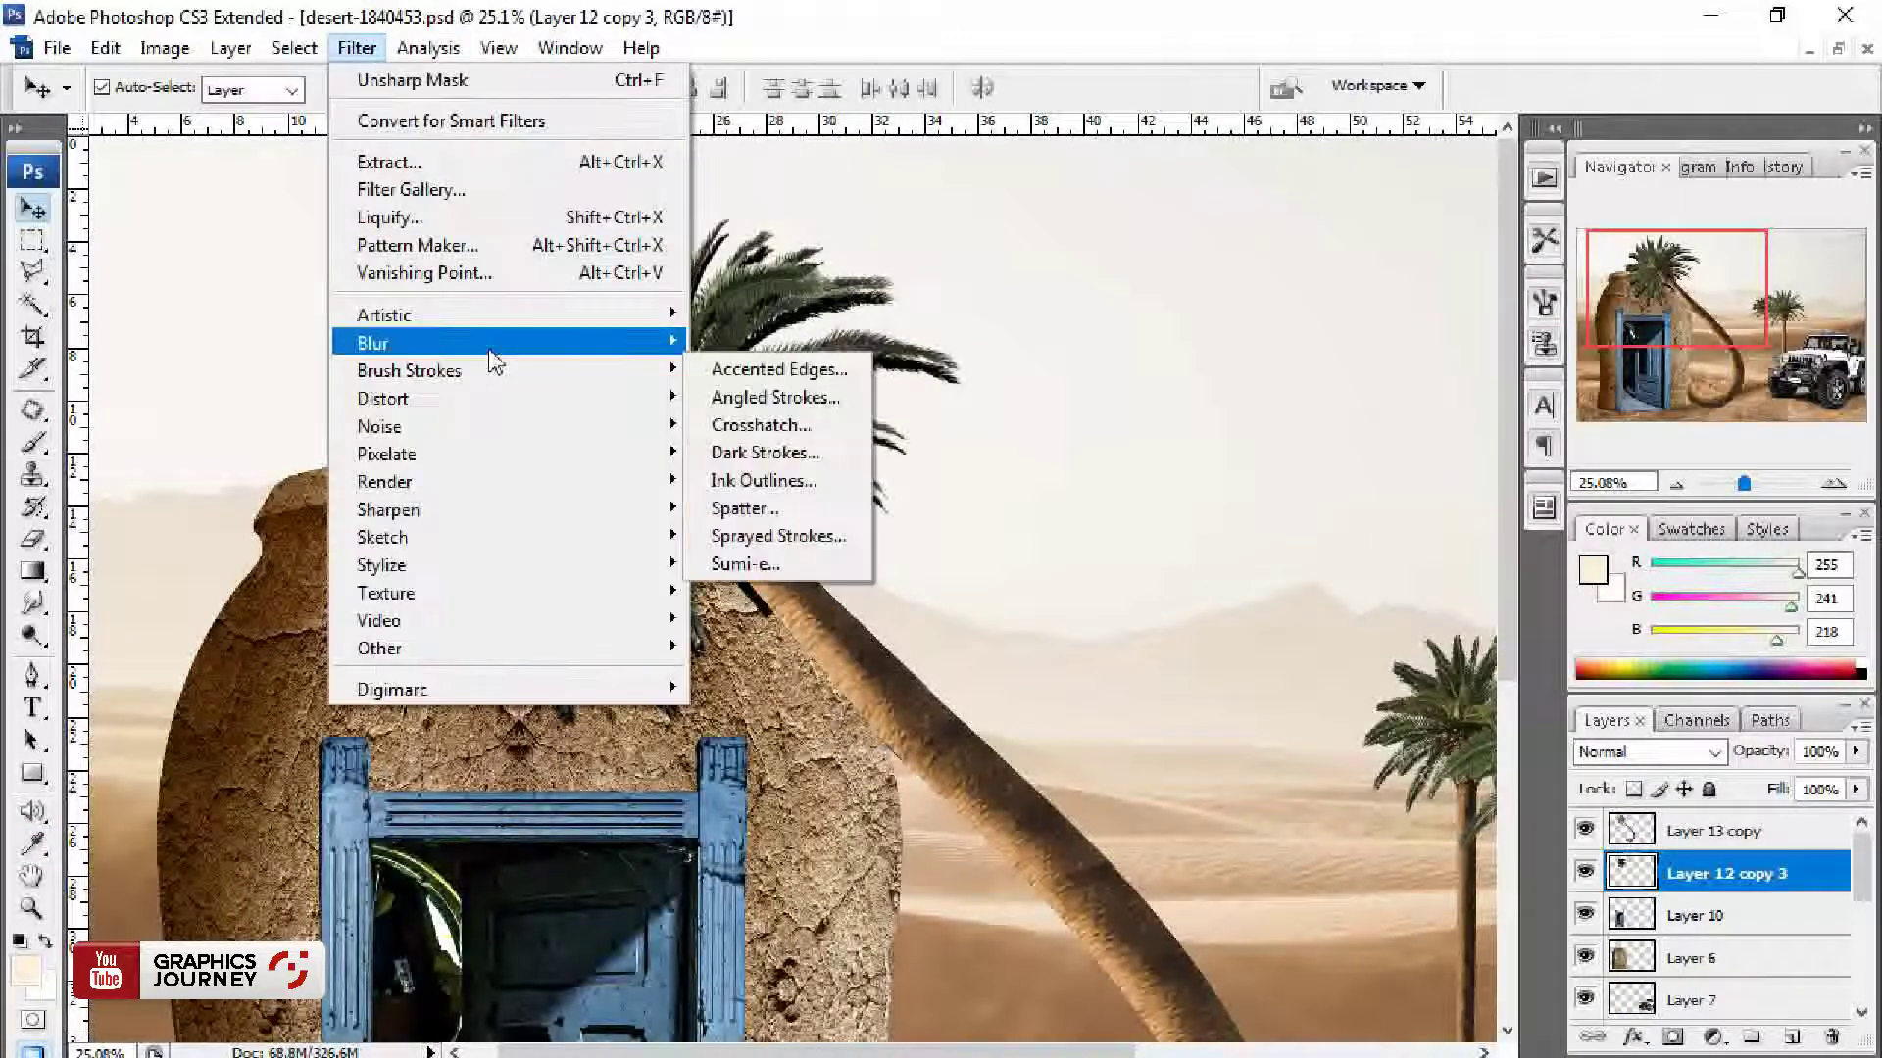
left_click(796, 443)
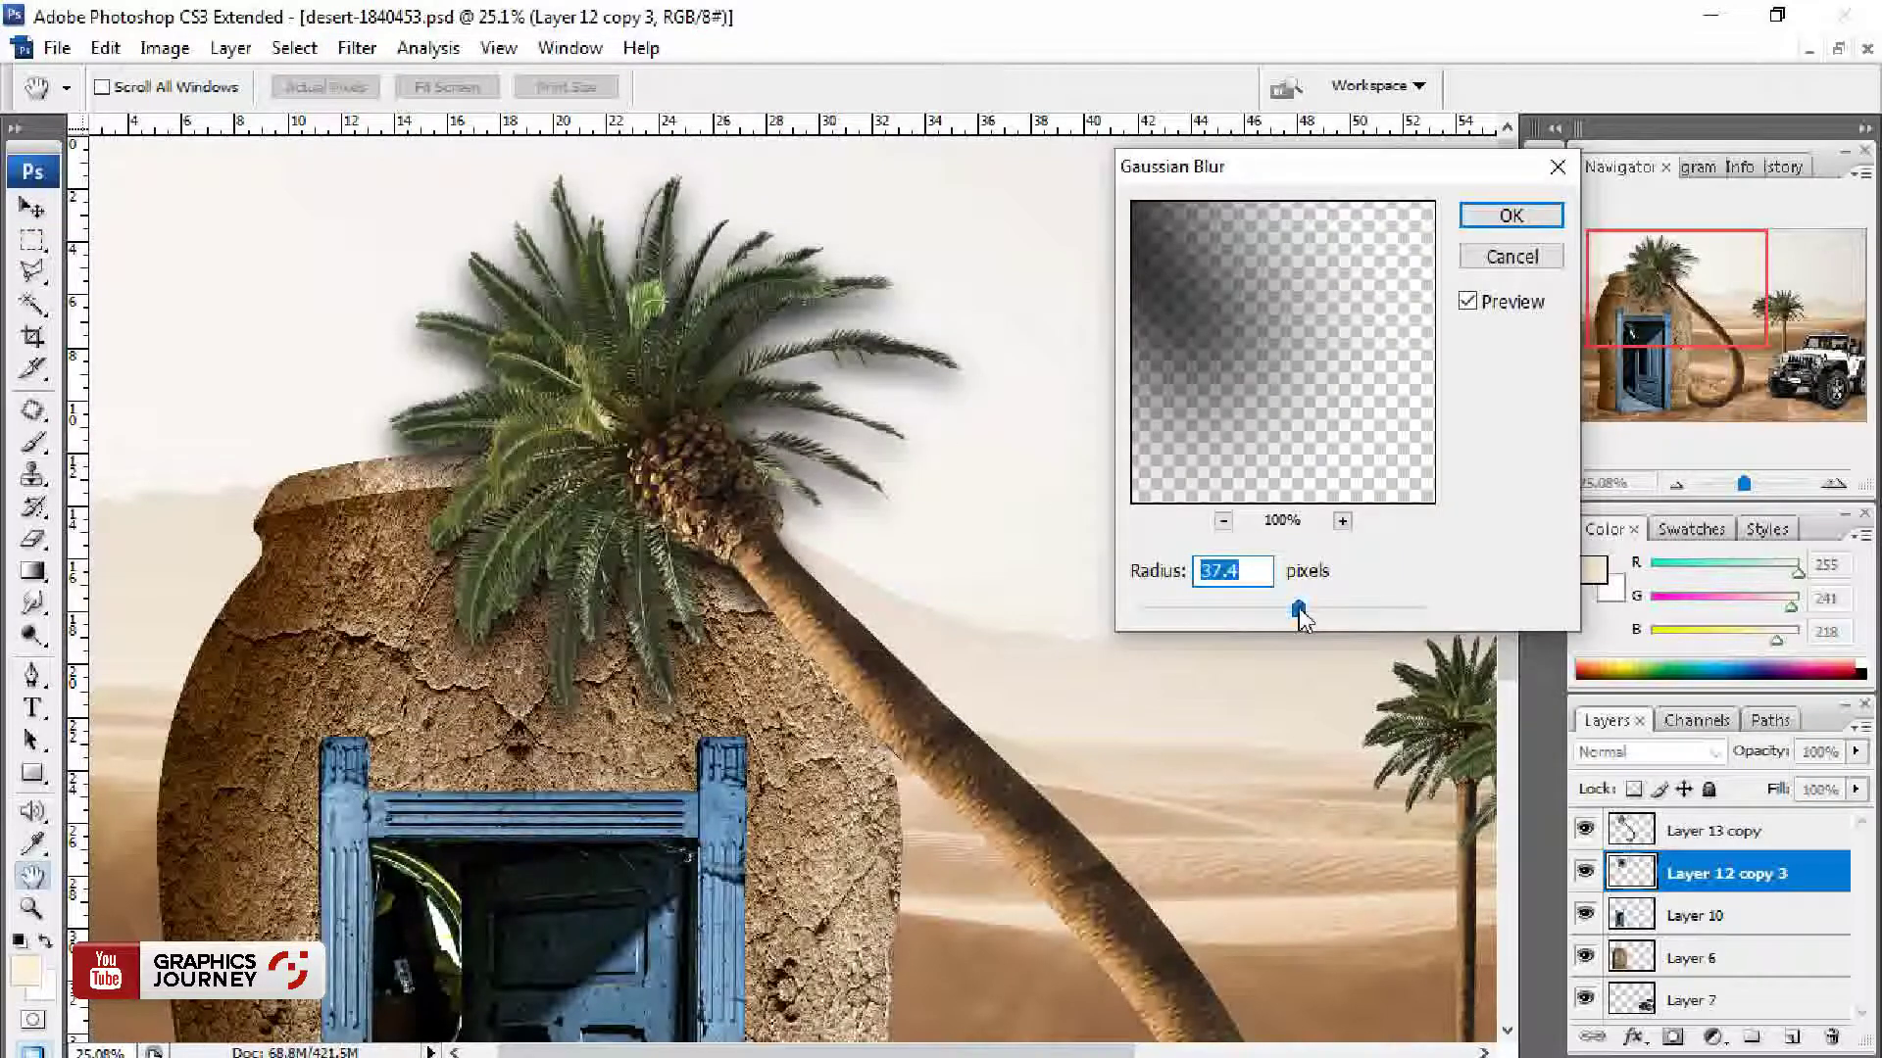
left_click_drag(1300, 610, 1293, 610)
left_click(1511, 215)
key("ctrl+t")
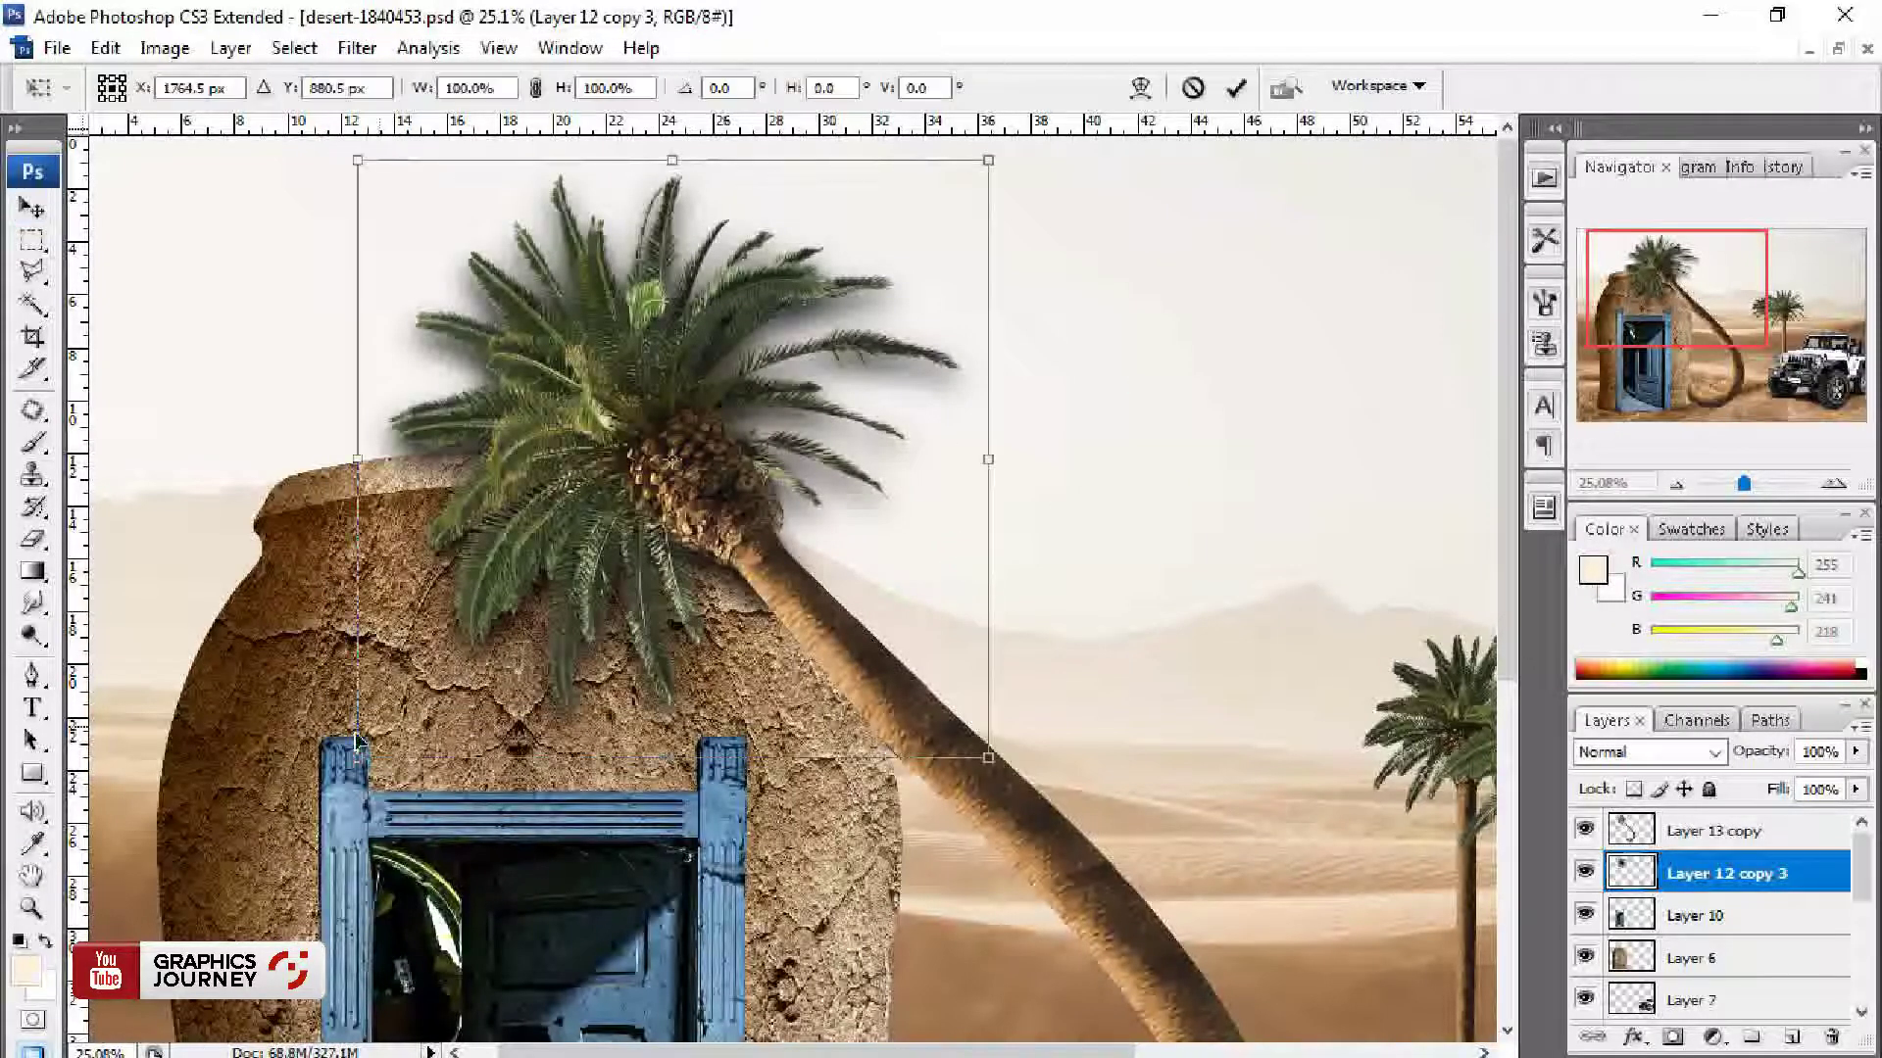
left_click_drag(353, 758, 262, 774)
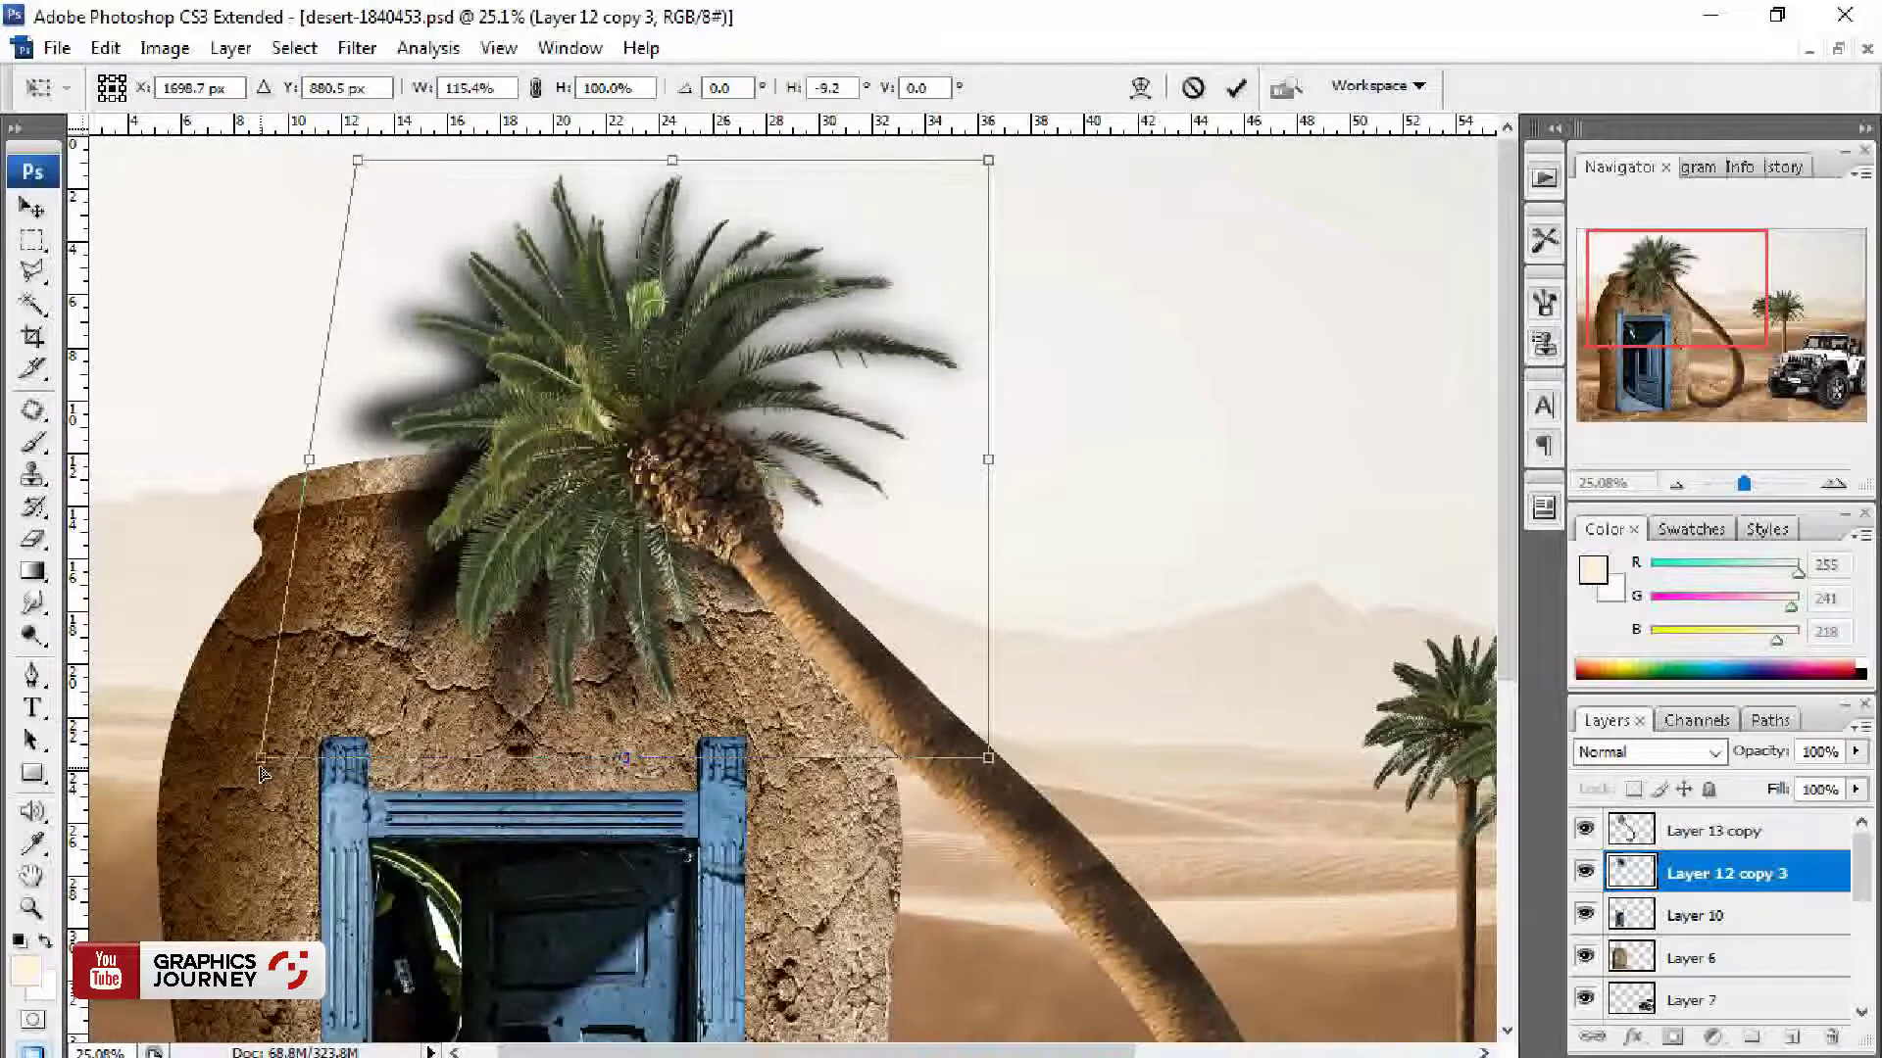
key("Return")
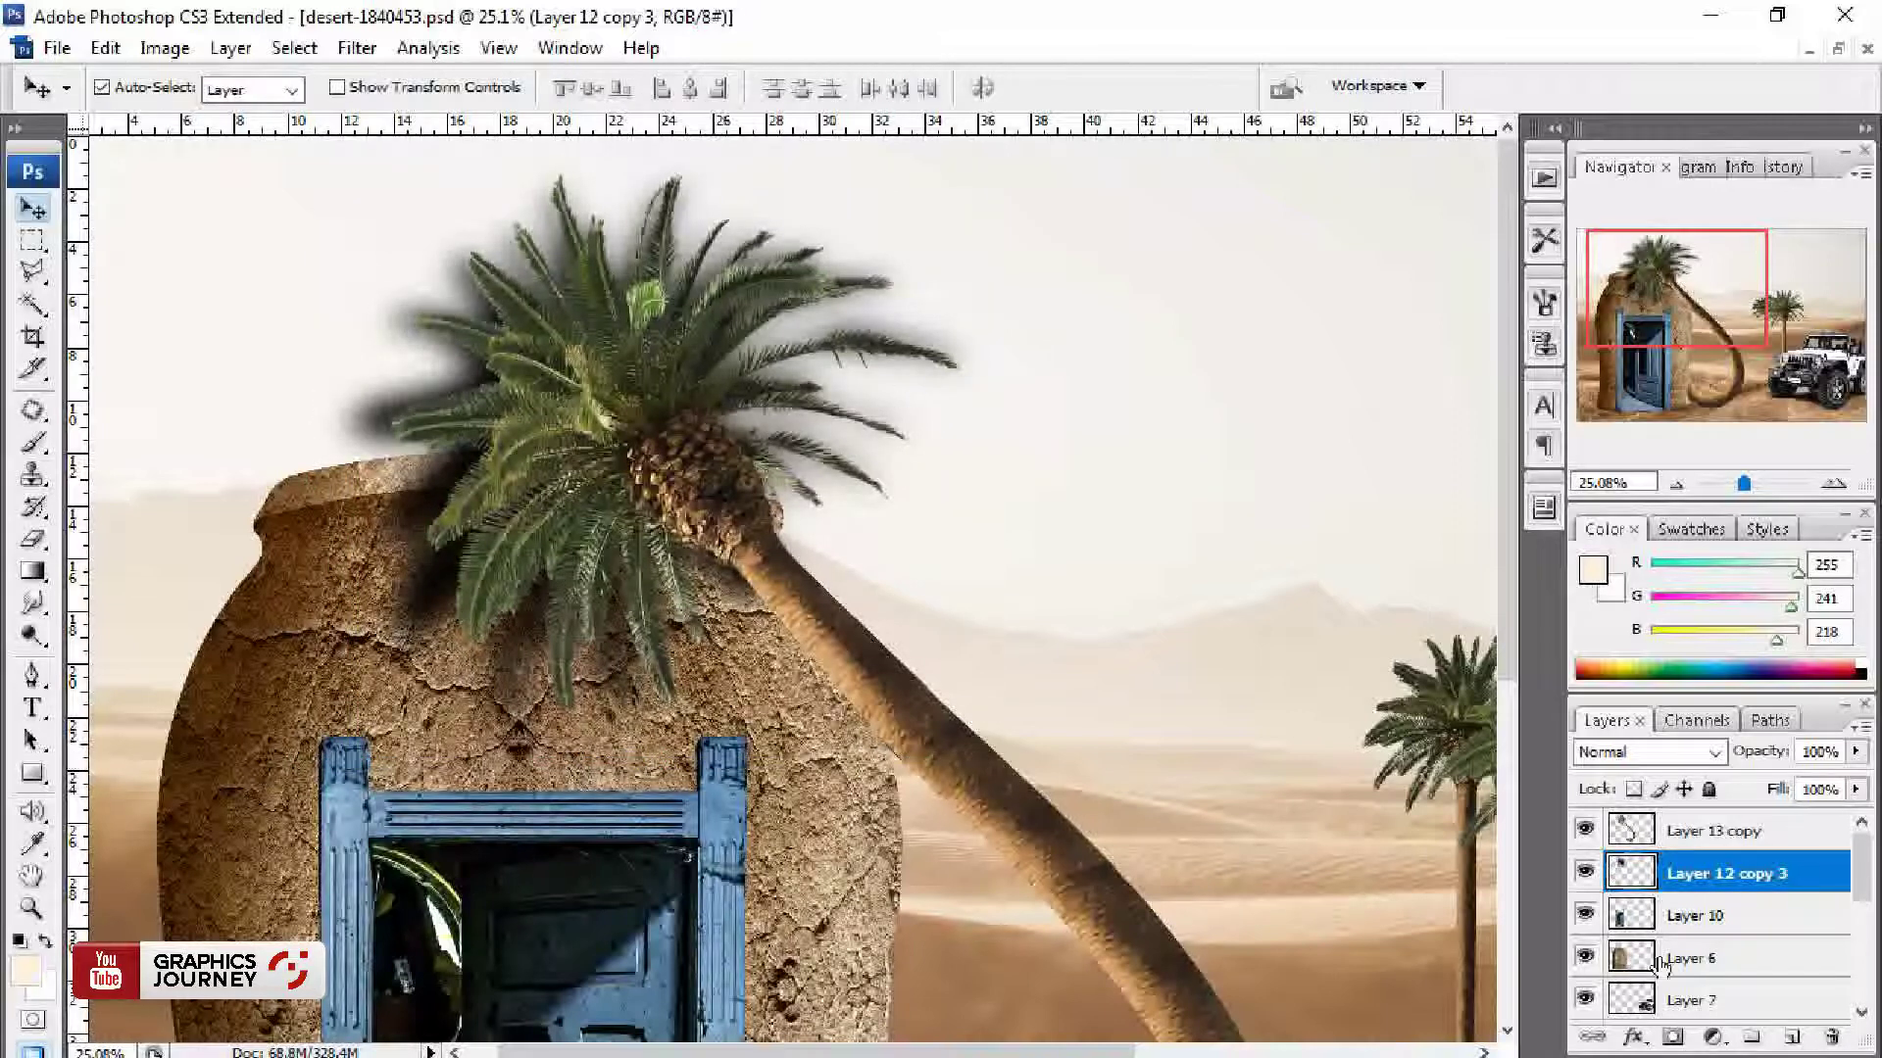
Step: Merge the palm shadow into Layer 13 and select the pot layer, Layer 6
left_click(451, 423)
key("ctrl+bracketright")
key("ctrl+bracketright")
key("ctrl+bracketright")
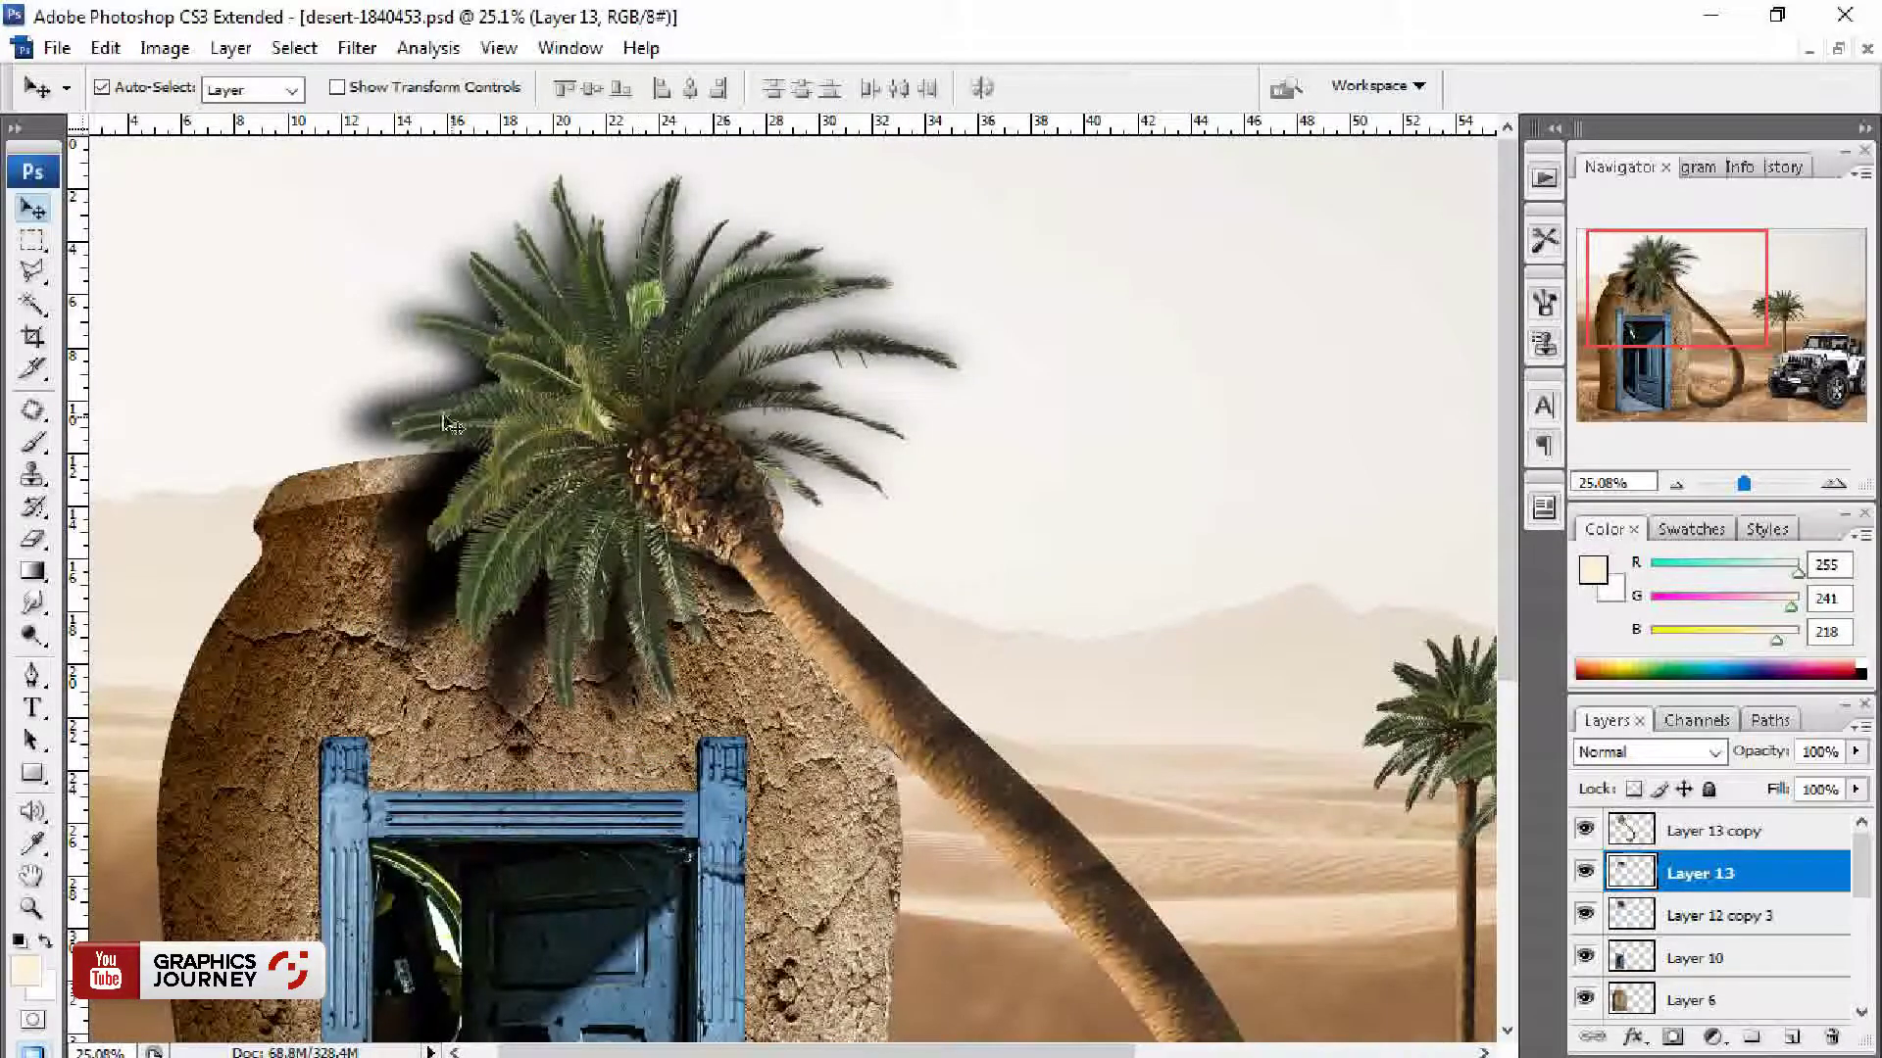
key("ctrl+e")
left_click_drag(830, 738, 738, 493)
left_click(738, 492)
Step: Select the area beside the upper trunk and feather it by 23.5 px
key("p")
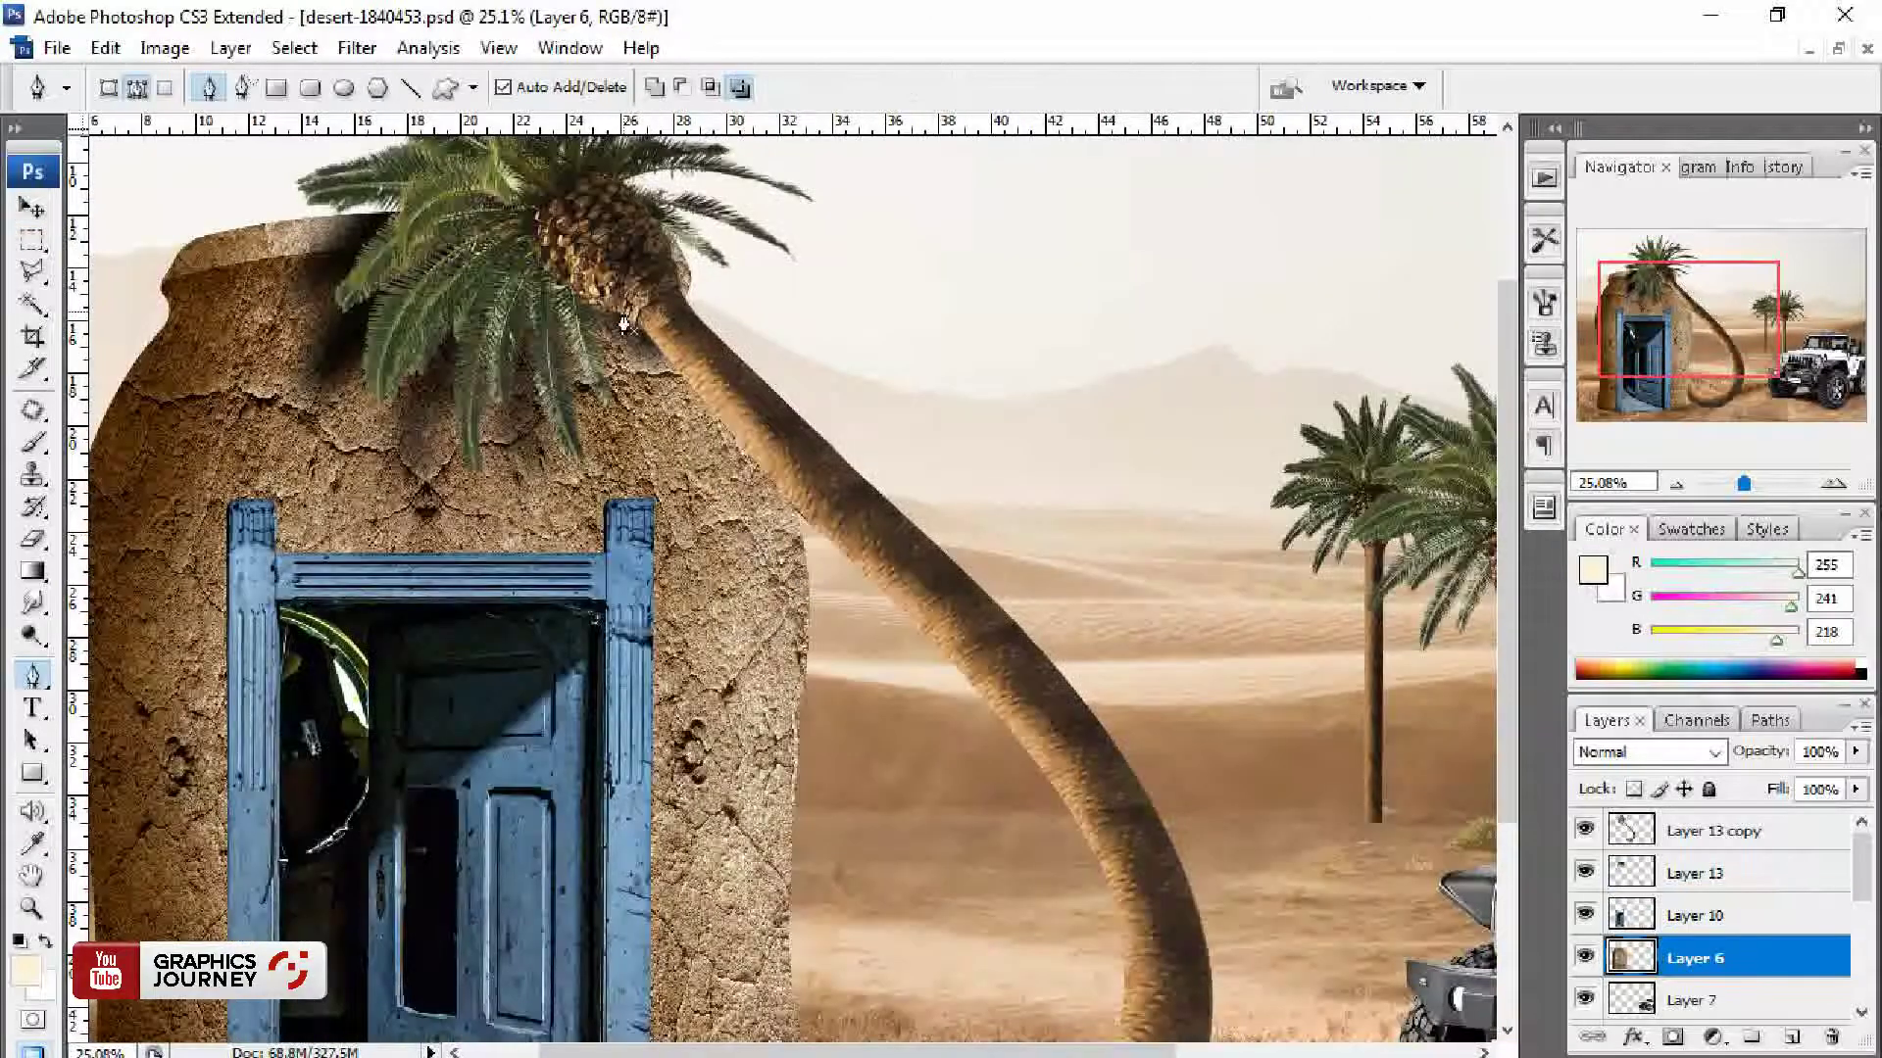
left_click(624, 323)
left_click(863, 628)
left_click(901, 480)
left_click(789, 294)
left_click(616, 270)
key("ctrl+Return")
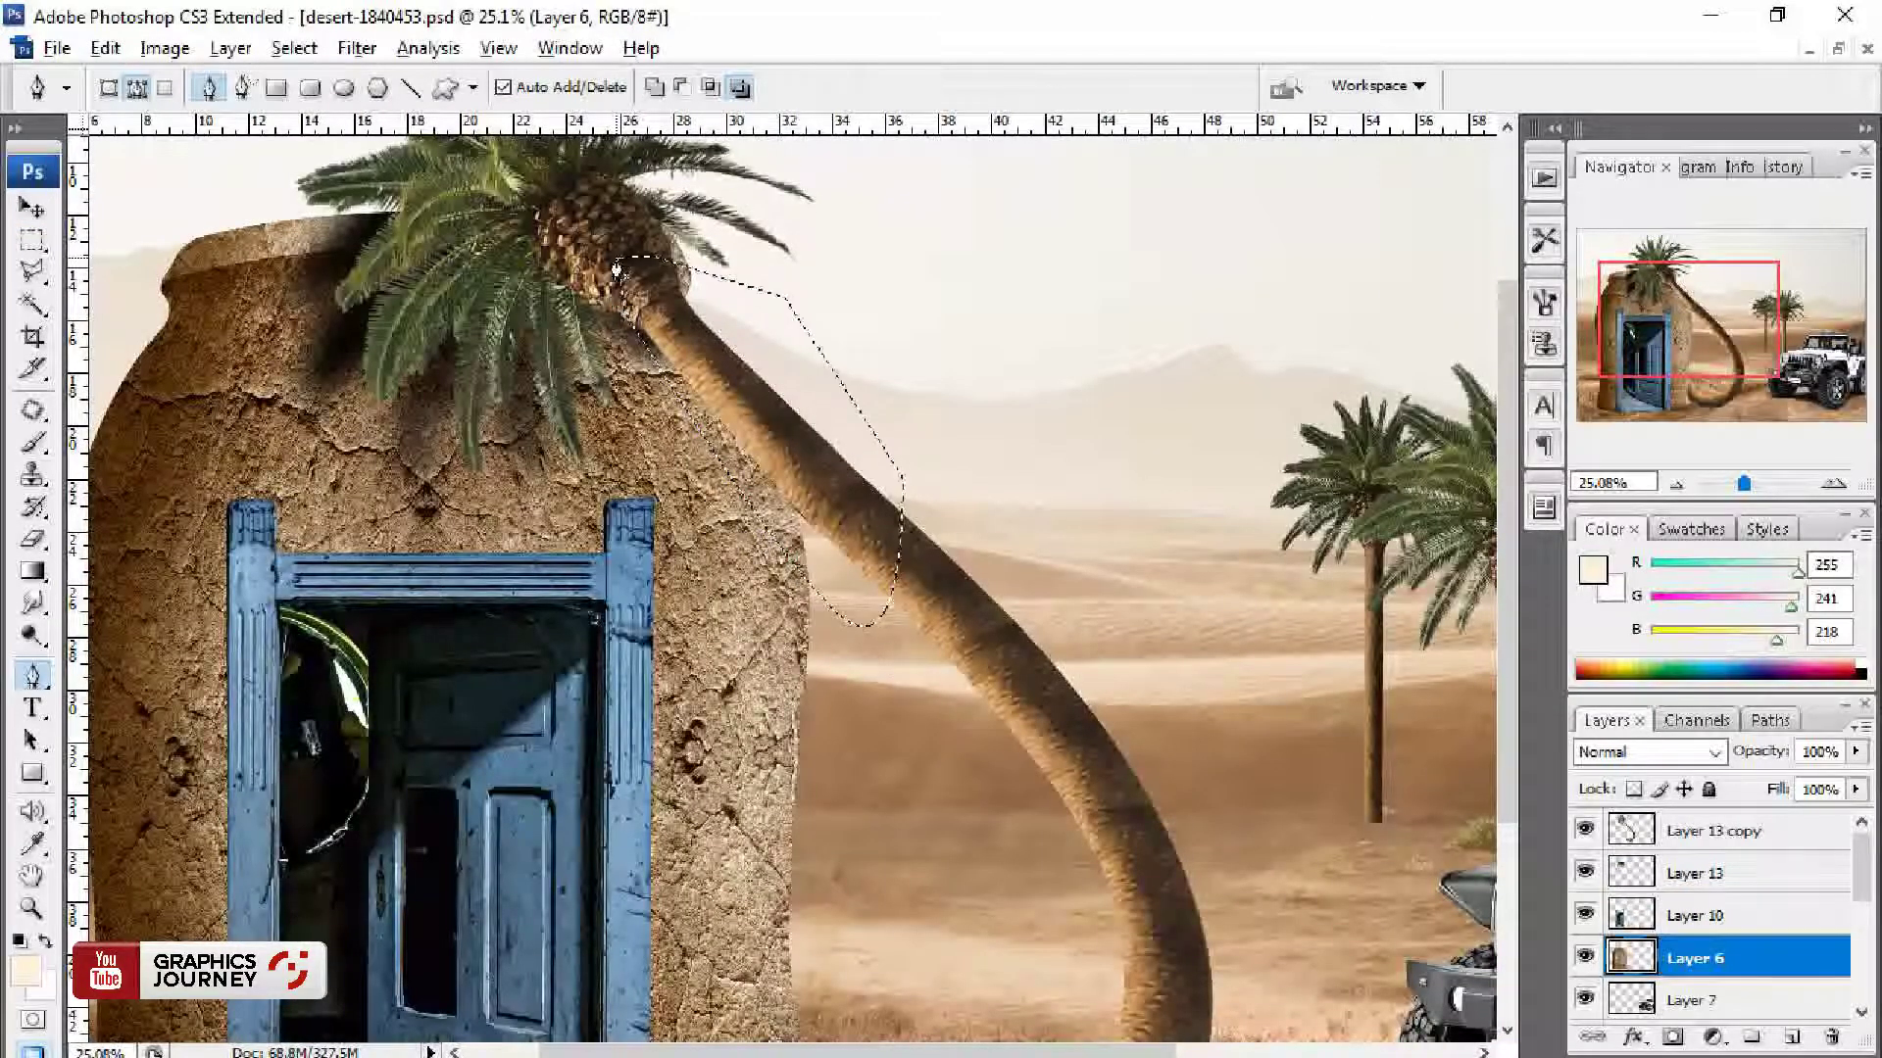
key("ctrl+alt+r")
left_click_drag(862, 452, 868, 452)
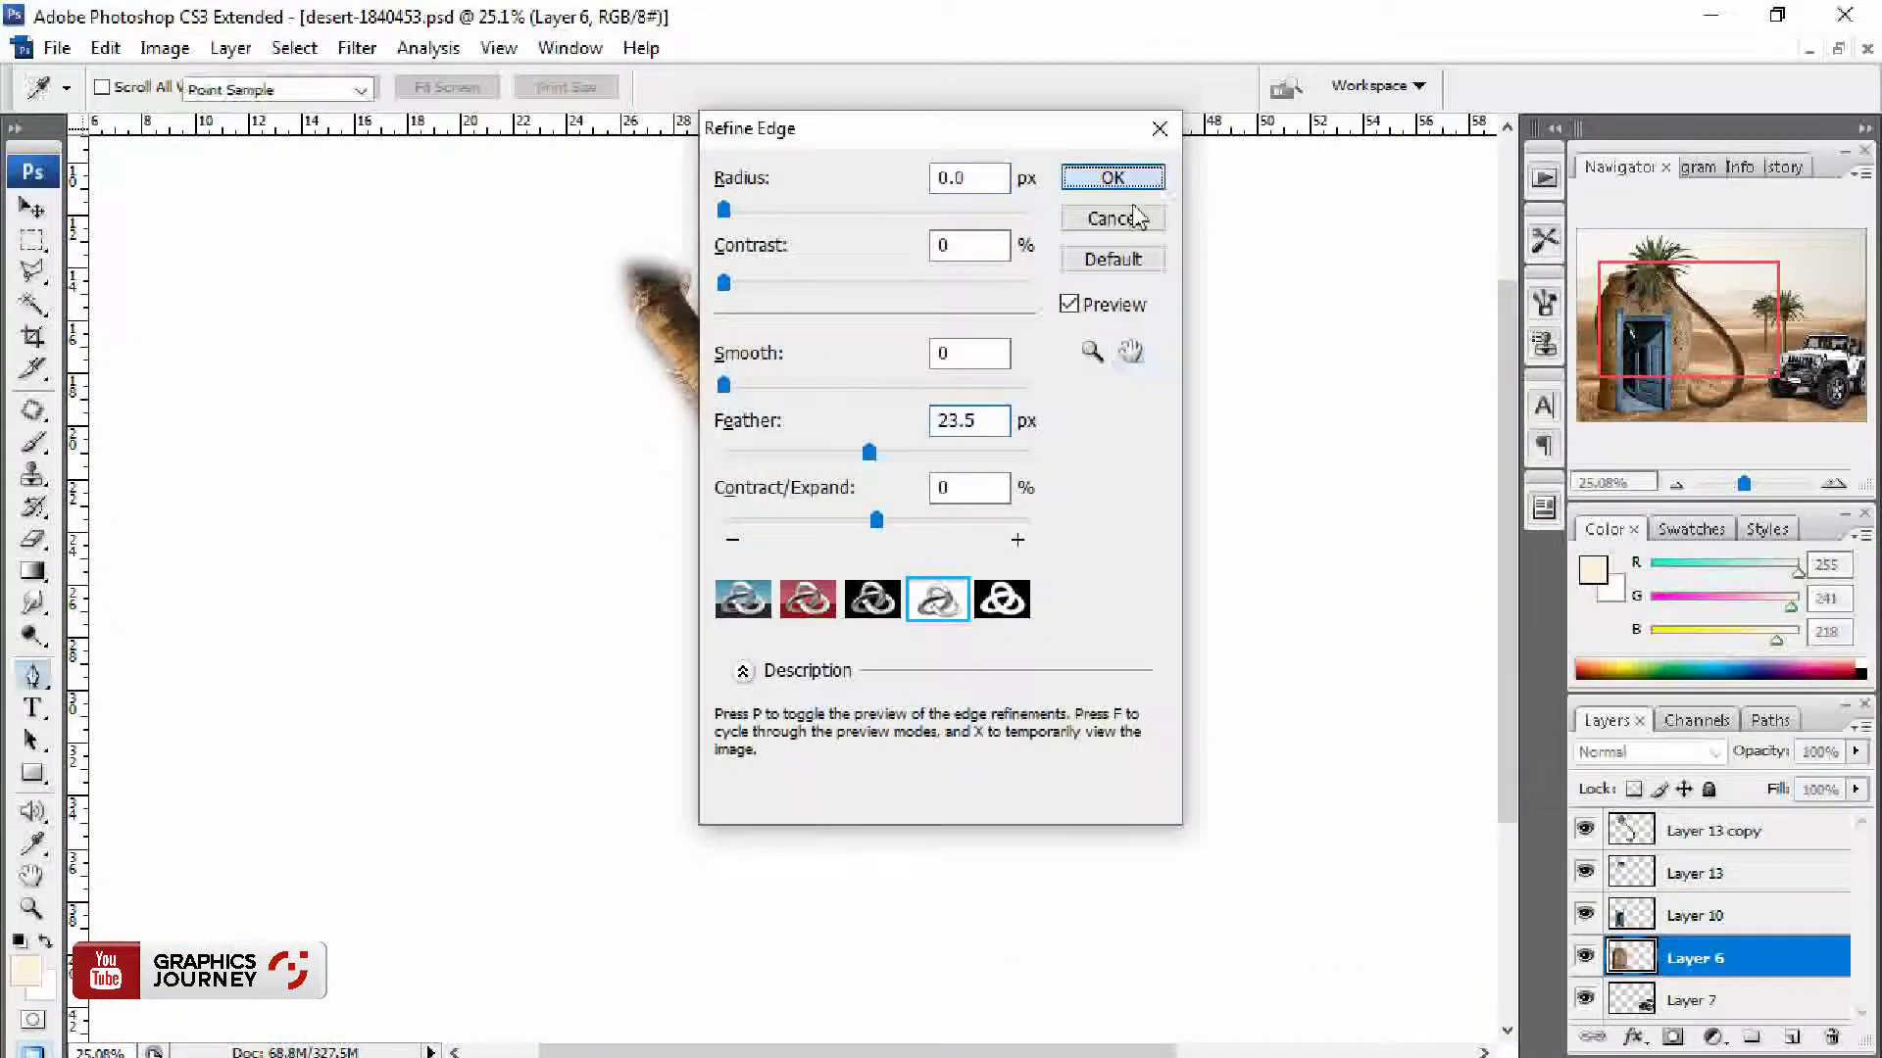
left_click(1113, 177)
Step: Copy the feathered area to a new layer and darken it with Levels output white 167
key("ctrl+j")
key("ctrl+l")
left_click_drag(1592, 475, 1398, 487)
left_click(1693, 146)
Step: Brighten Layer 13 copy with Levels input white 202 and fit the composite on screen
key("v")
left_click(744, 433, "ctrl+alt")
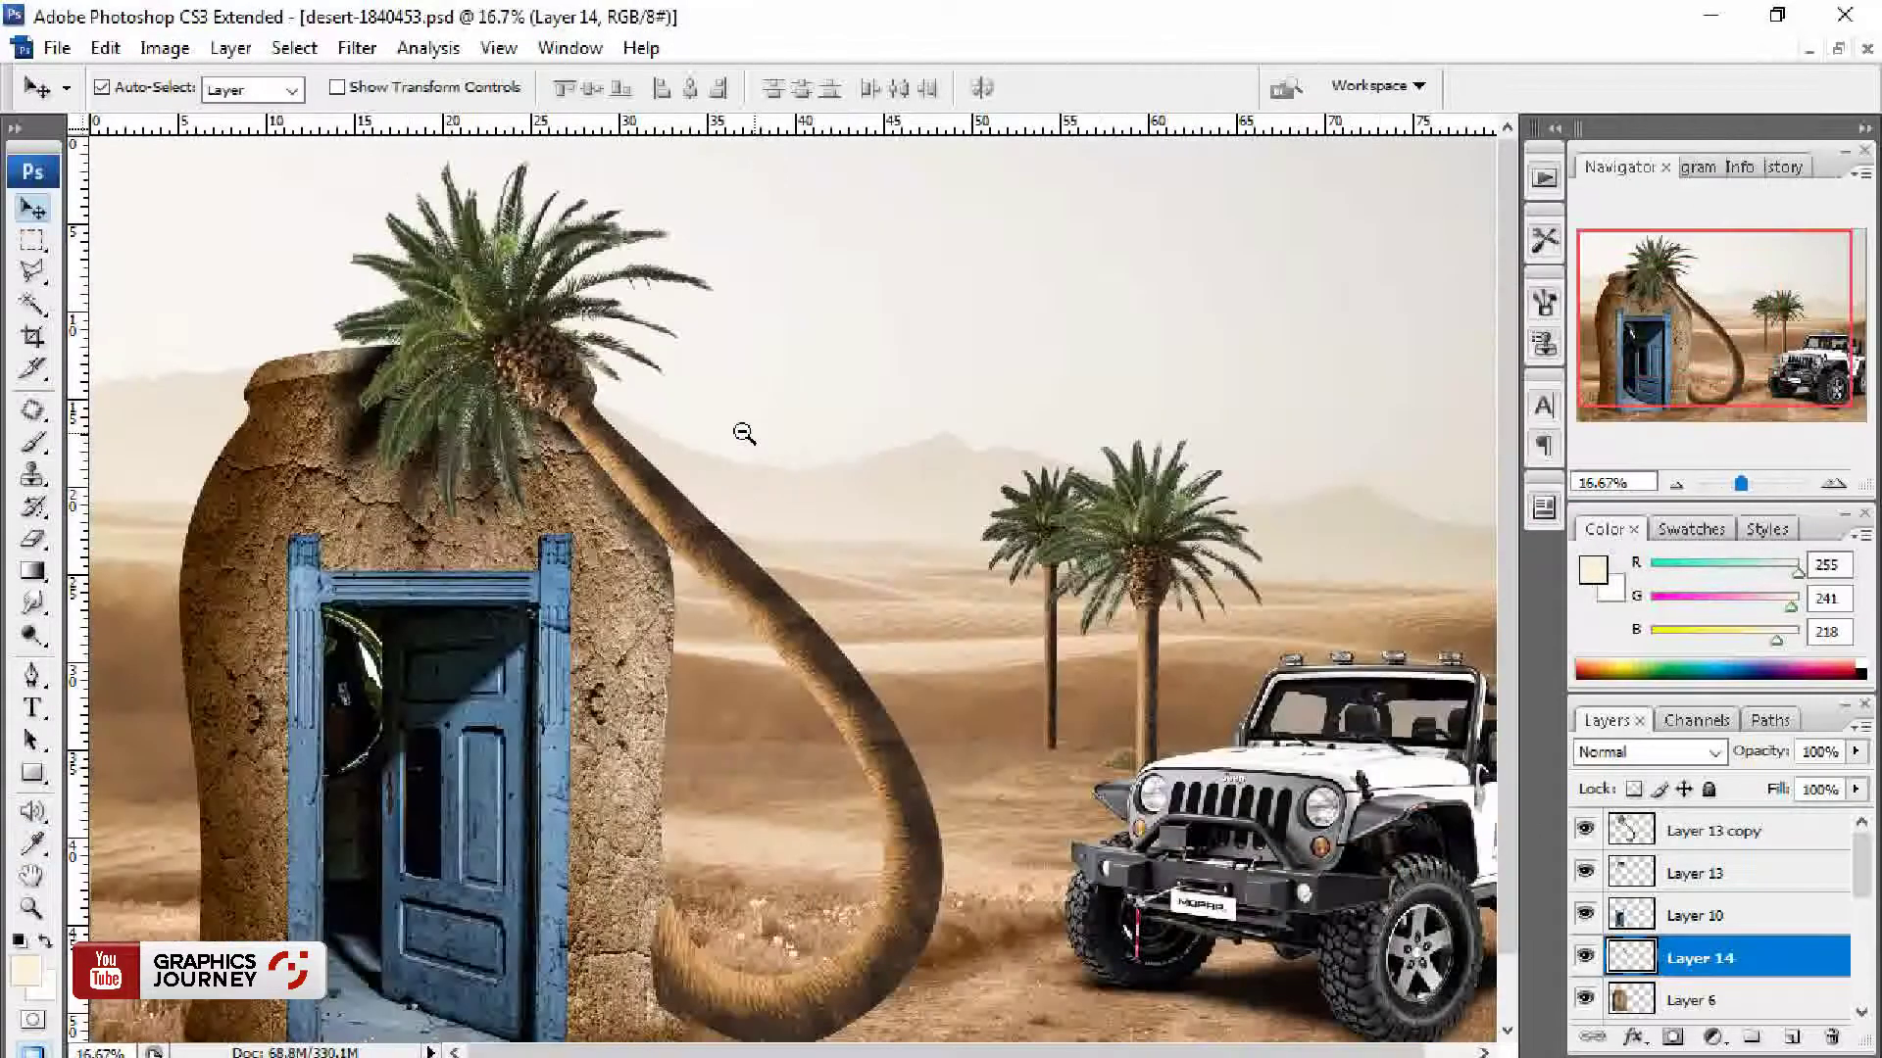
key("ctrl+l")
mouse_move(1591, 349)
left_mouse_down()
mouse_move(1514, 351)
mouse_move(1569, 351)
left_mouse_up()
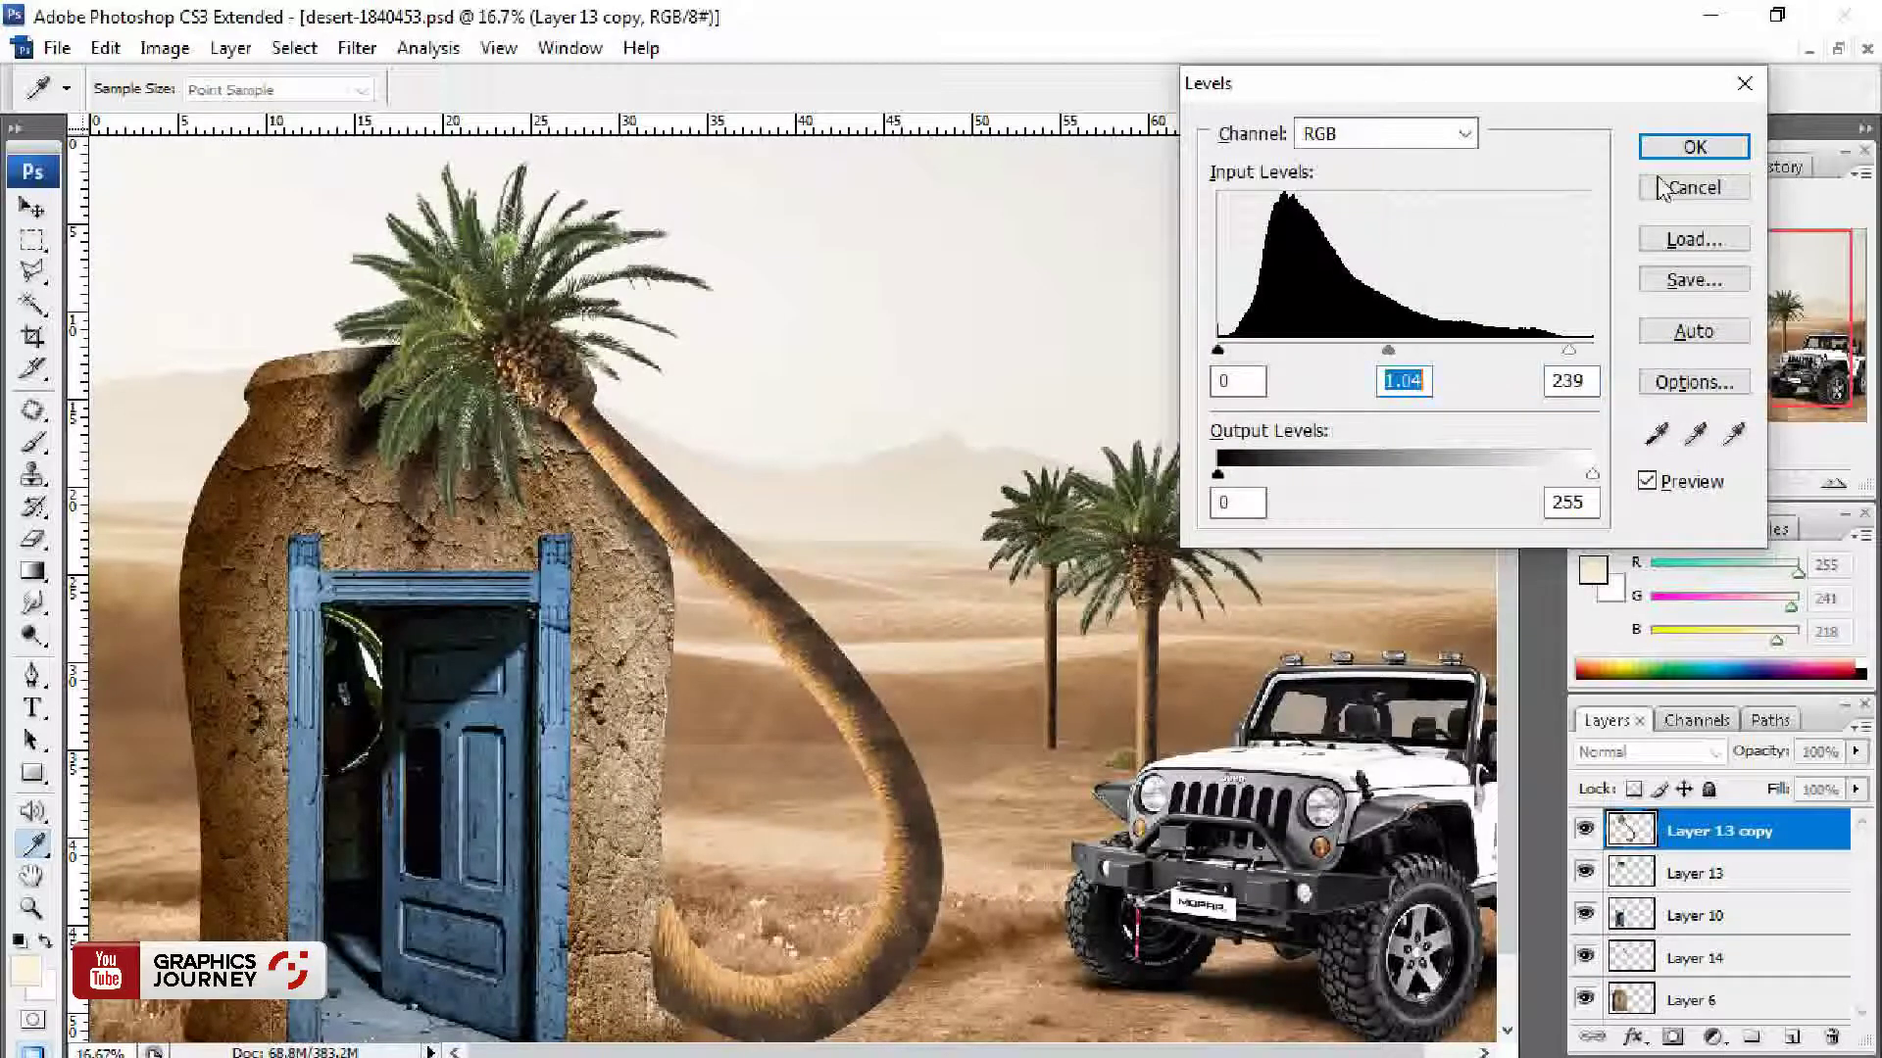
key("Return")
left_click(887, 557, "ctrl+alt")
key("ctrl+0")
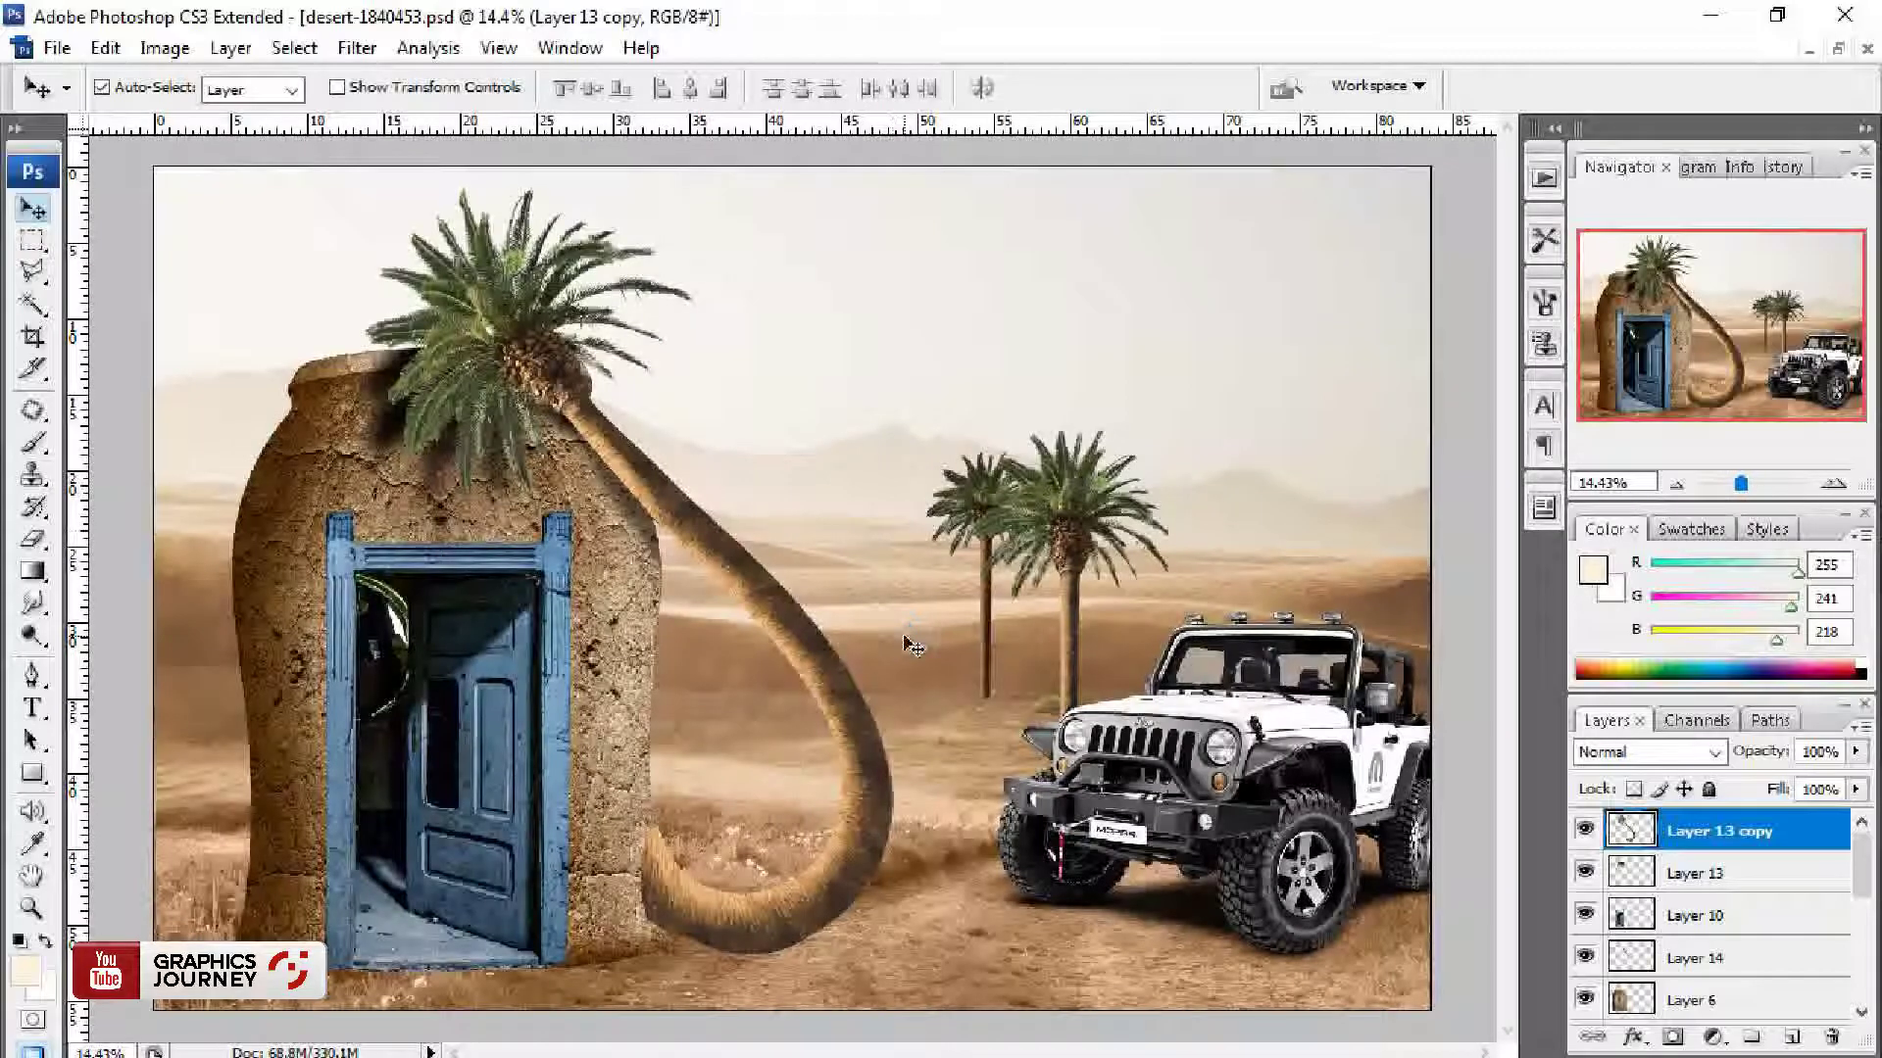
Step: Open the lamp-457056 photo, copy it, and paste it into the desert composite
key("ctrl+o")
double_click(296, 486)
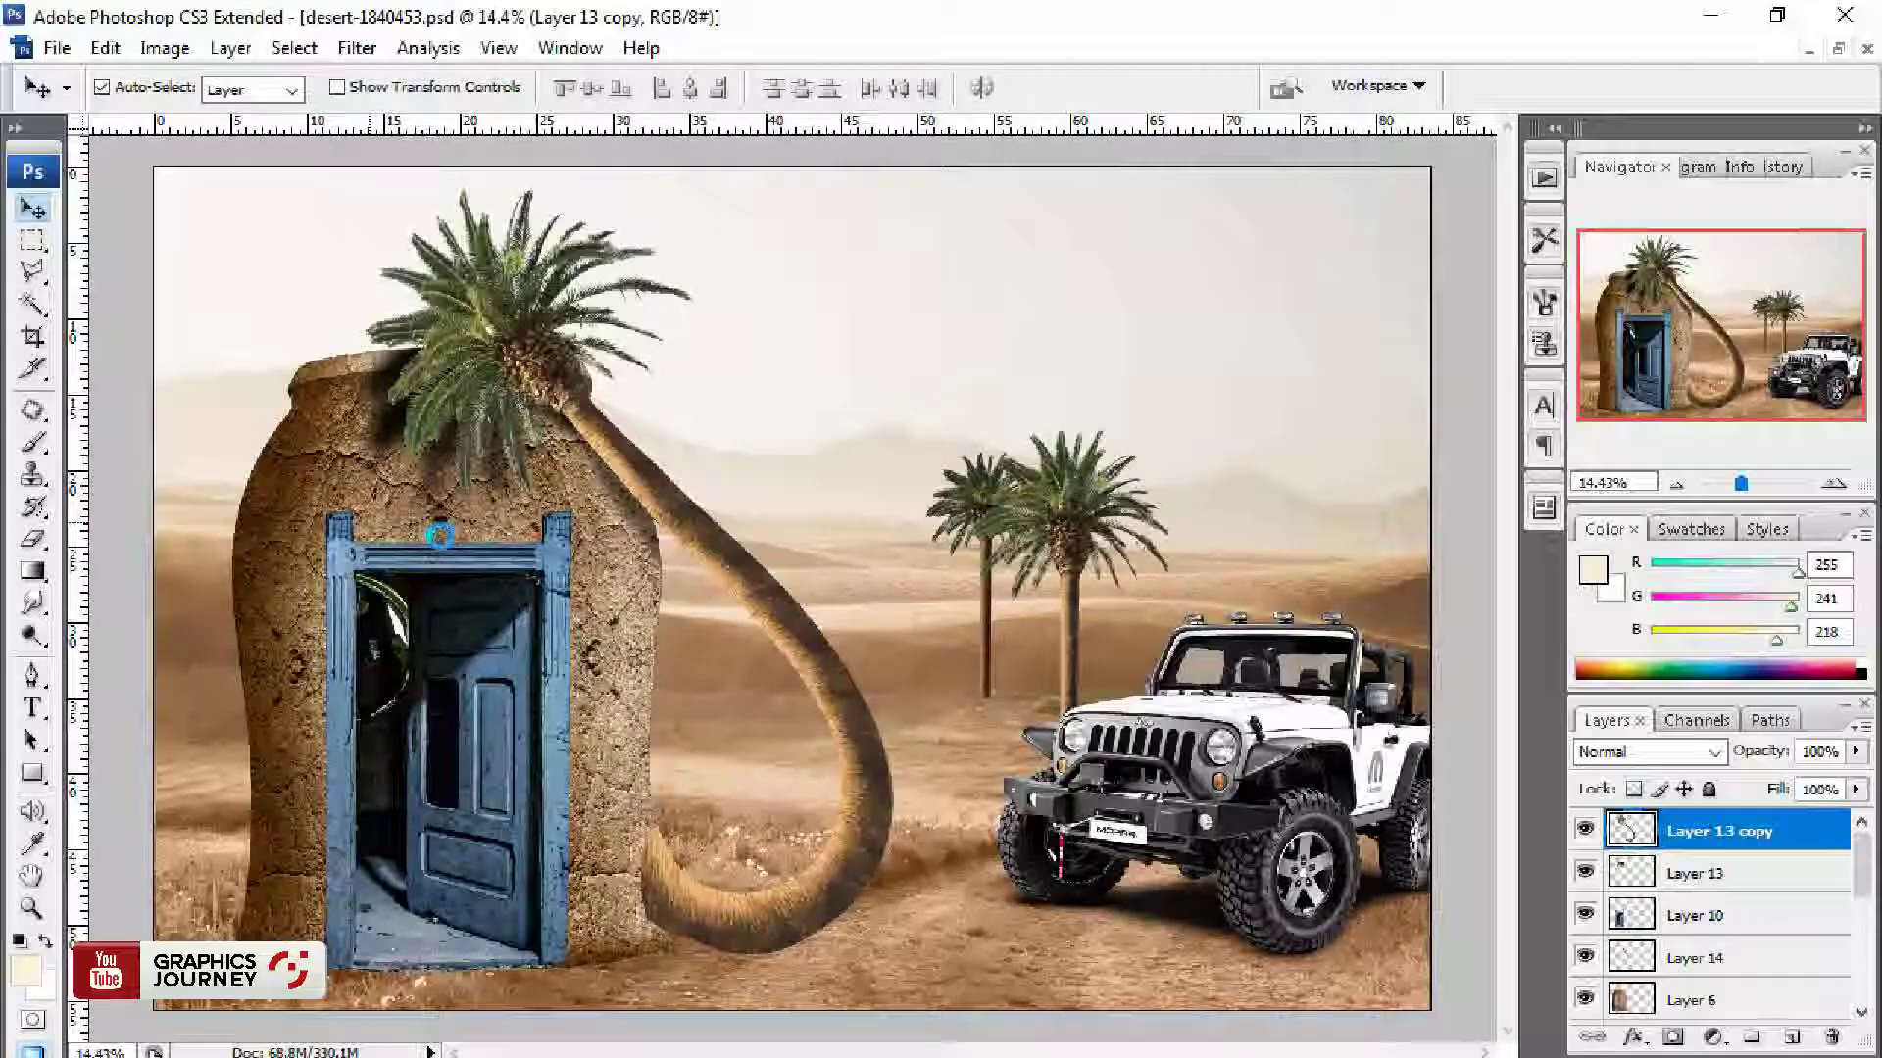
key("ctrl+a")
key("ctrl+c")
key("ctrl+Tab")
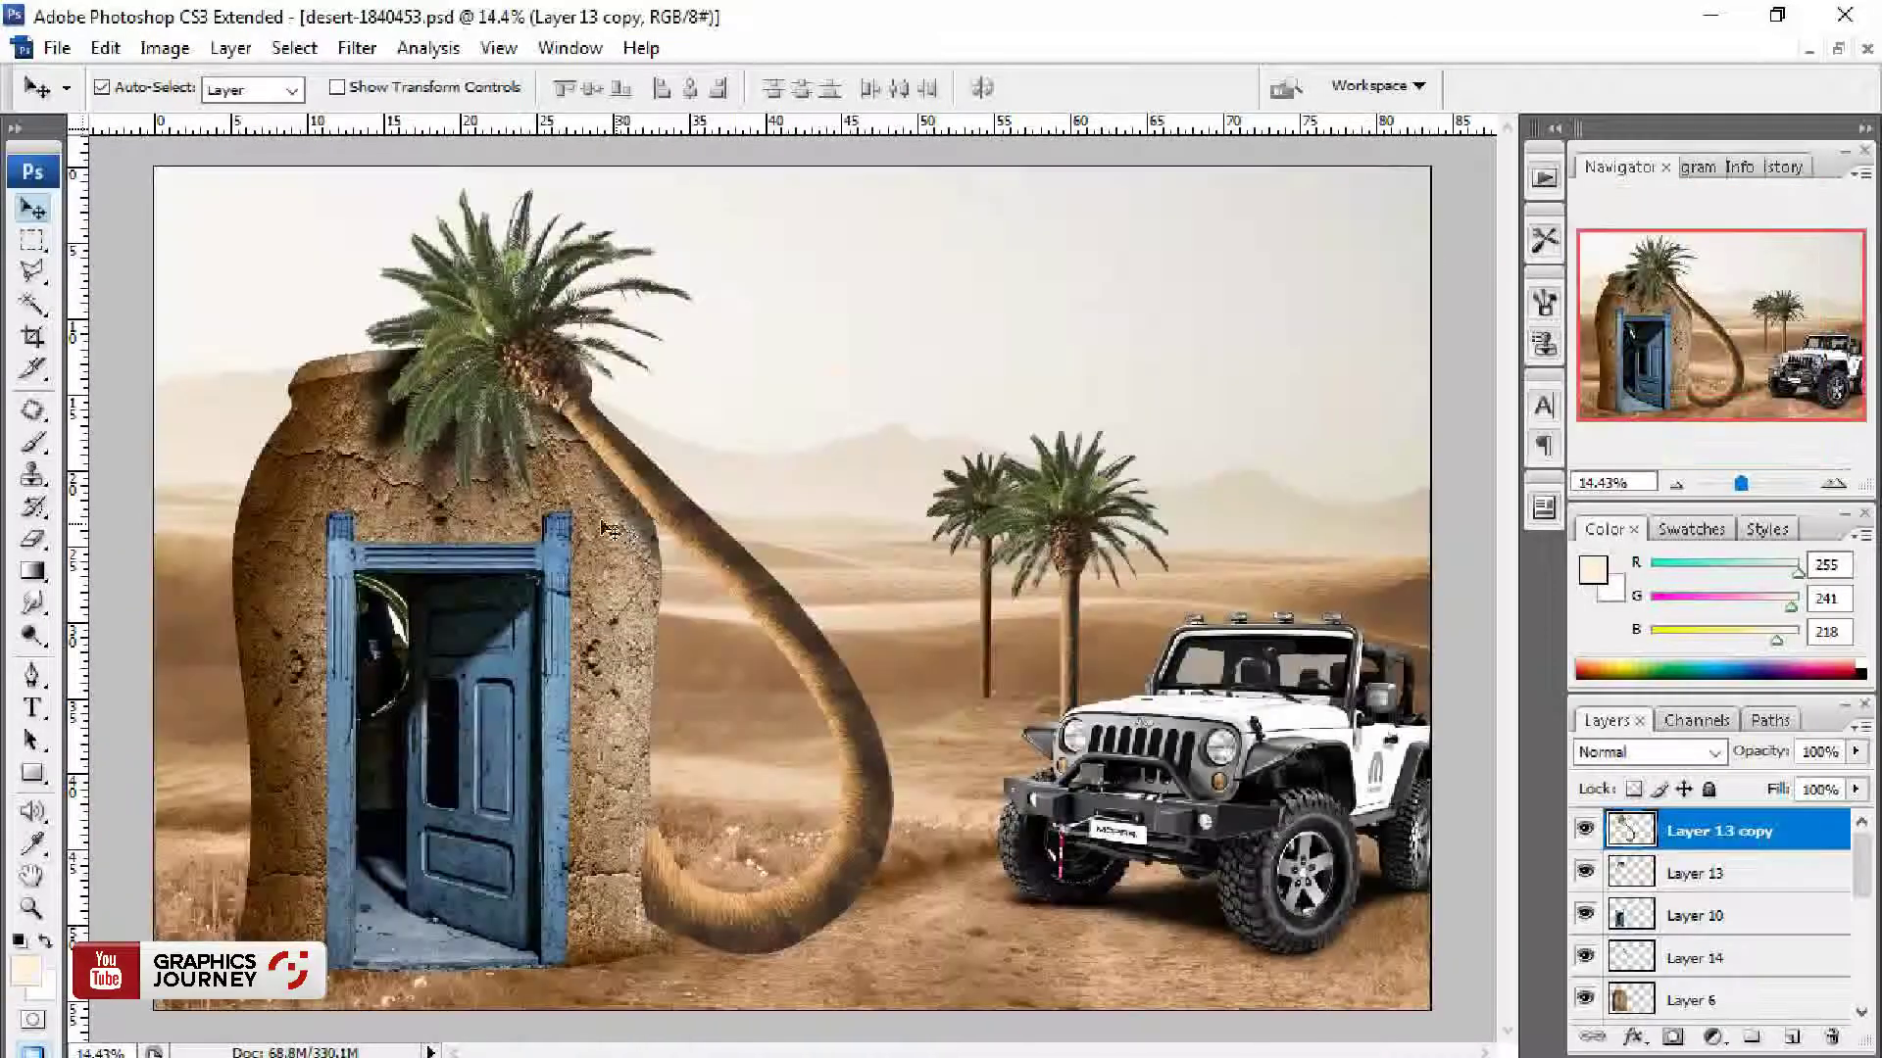
key("ctrl+v")
Step: Scale the lamp to about 56% and place it on the house wall beside the door
left_click_drag(874, 509, 809, 534)
key("ctrl+t")
left_click_drag(881, 404, 811, 497)
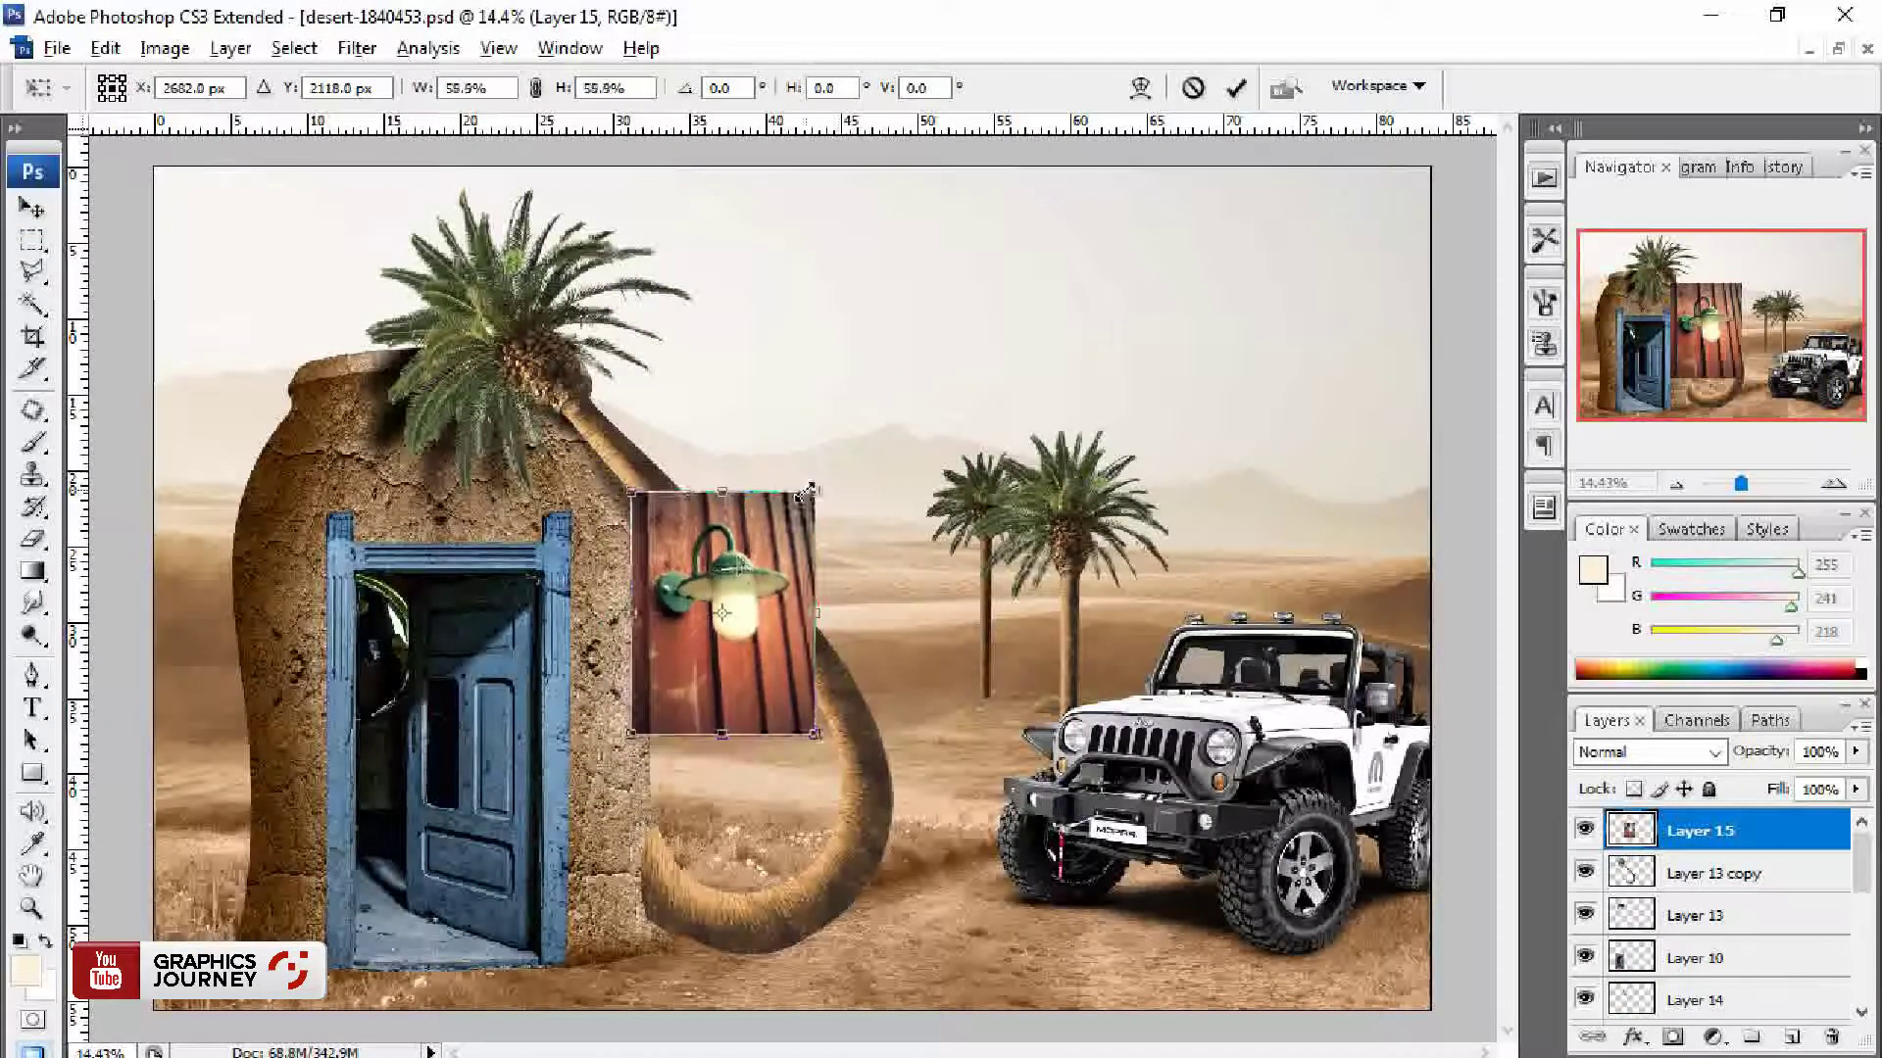
left_click_drag(809, 561, 743, 554)
left_click_drag(745, 727, 698, 662)
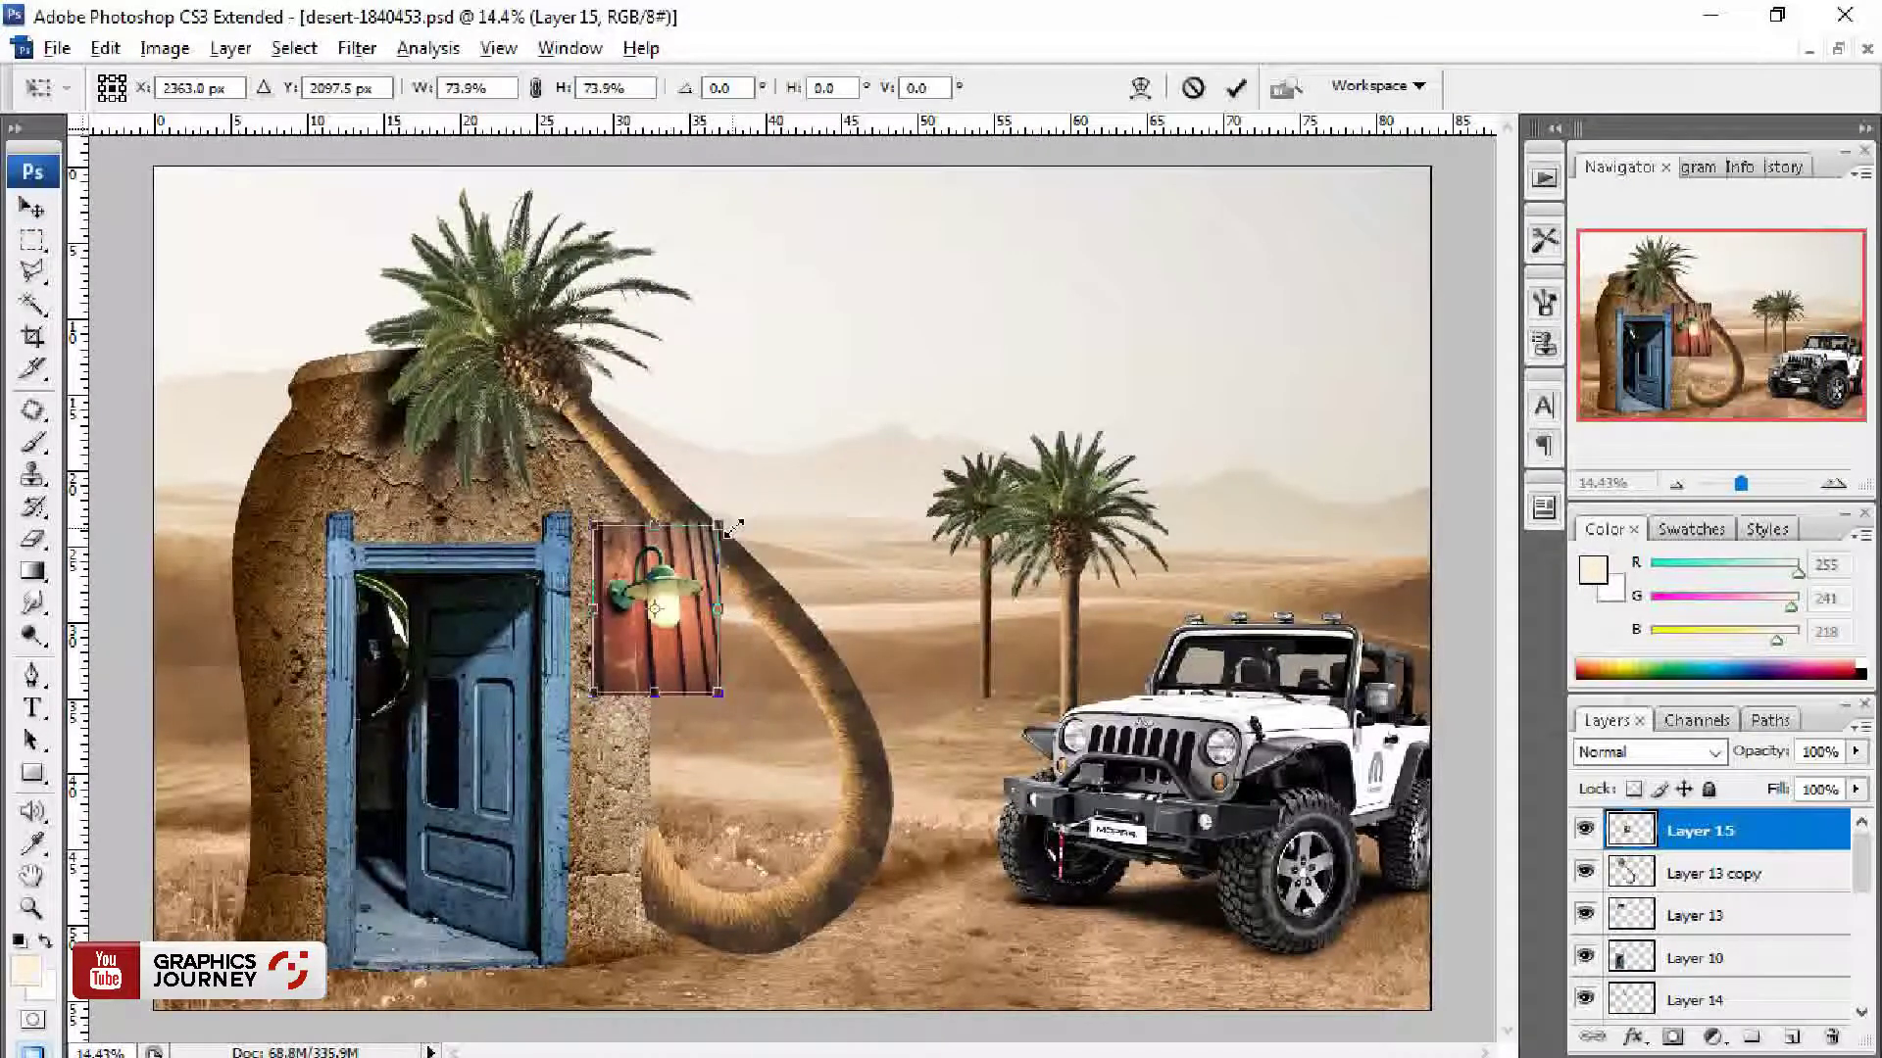
key("Return")
Step: Trace the lamp's shade rim and bulb with a Pen path
scroll(659, 559, "up", 5)
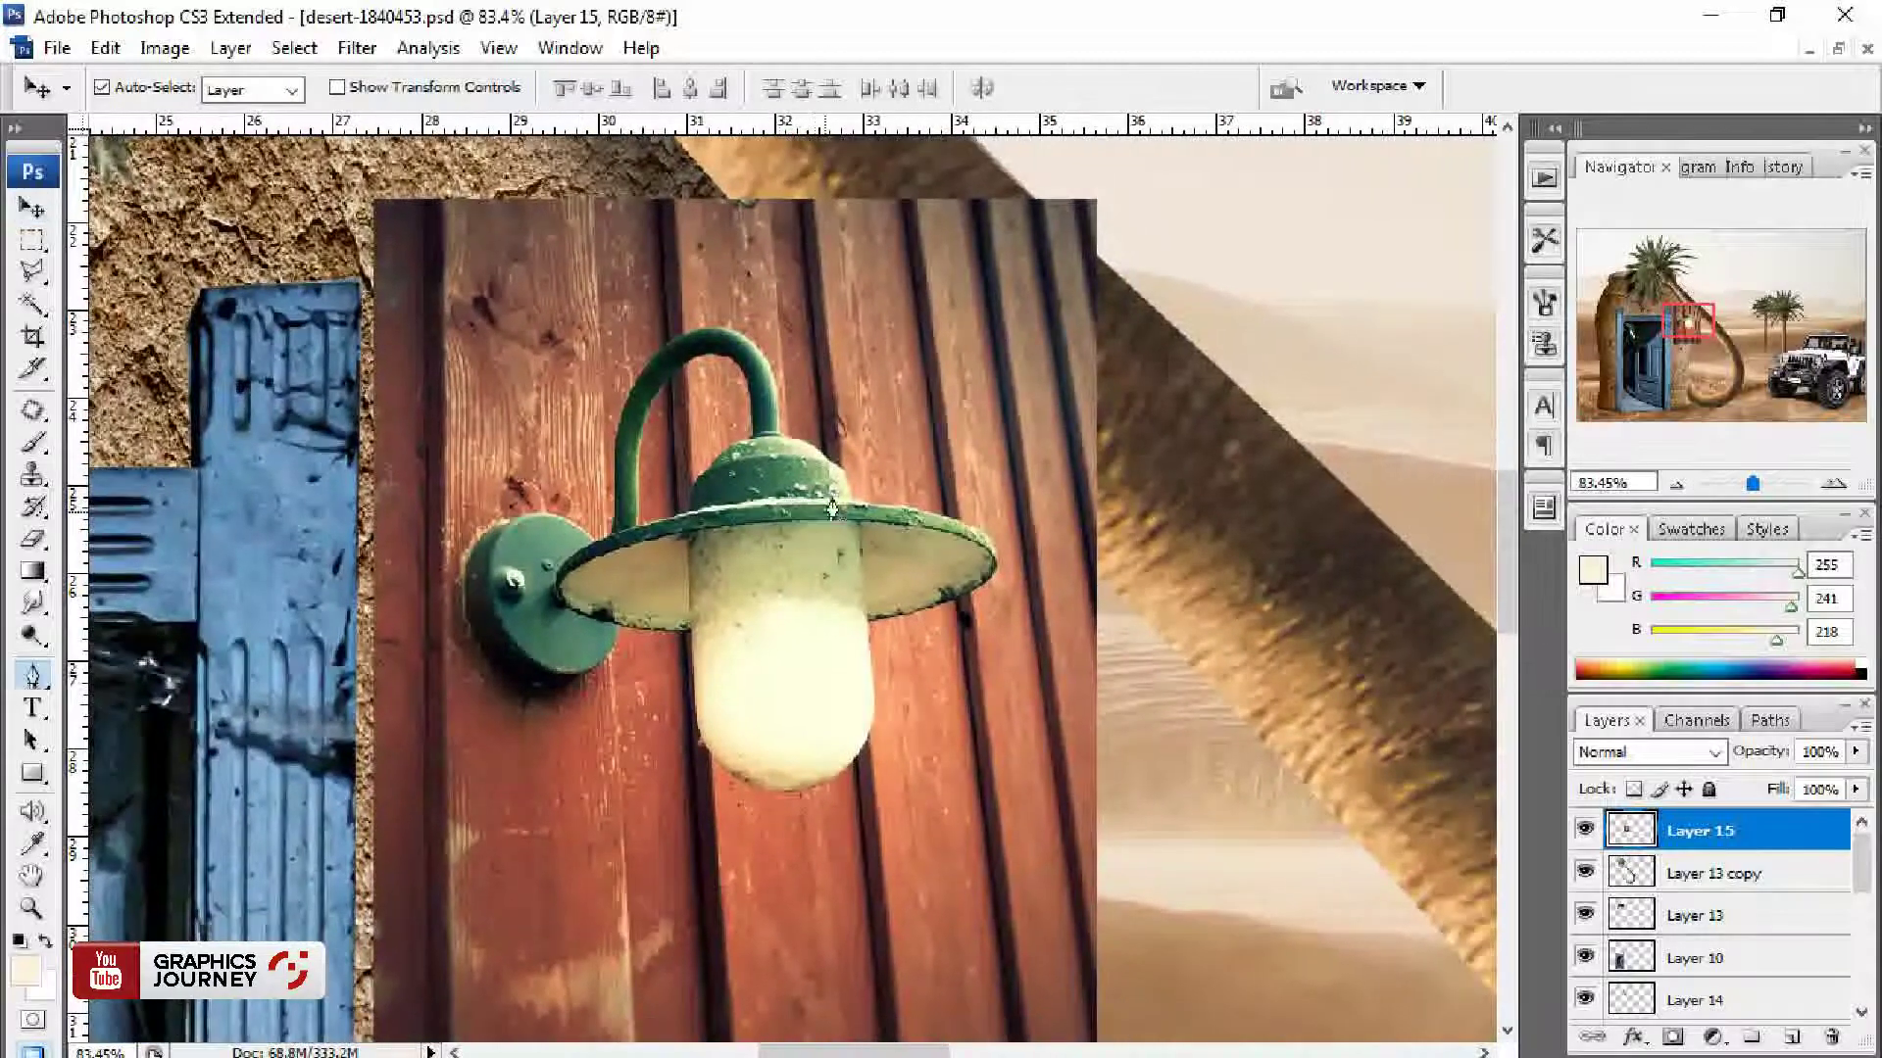
key("p")
scroll(738, 503, "up", 3)
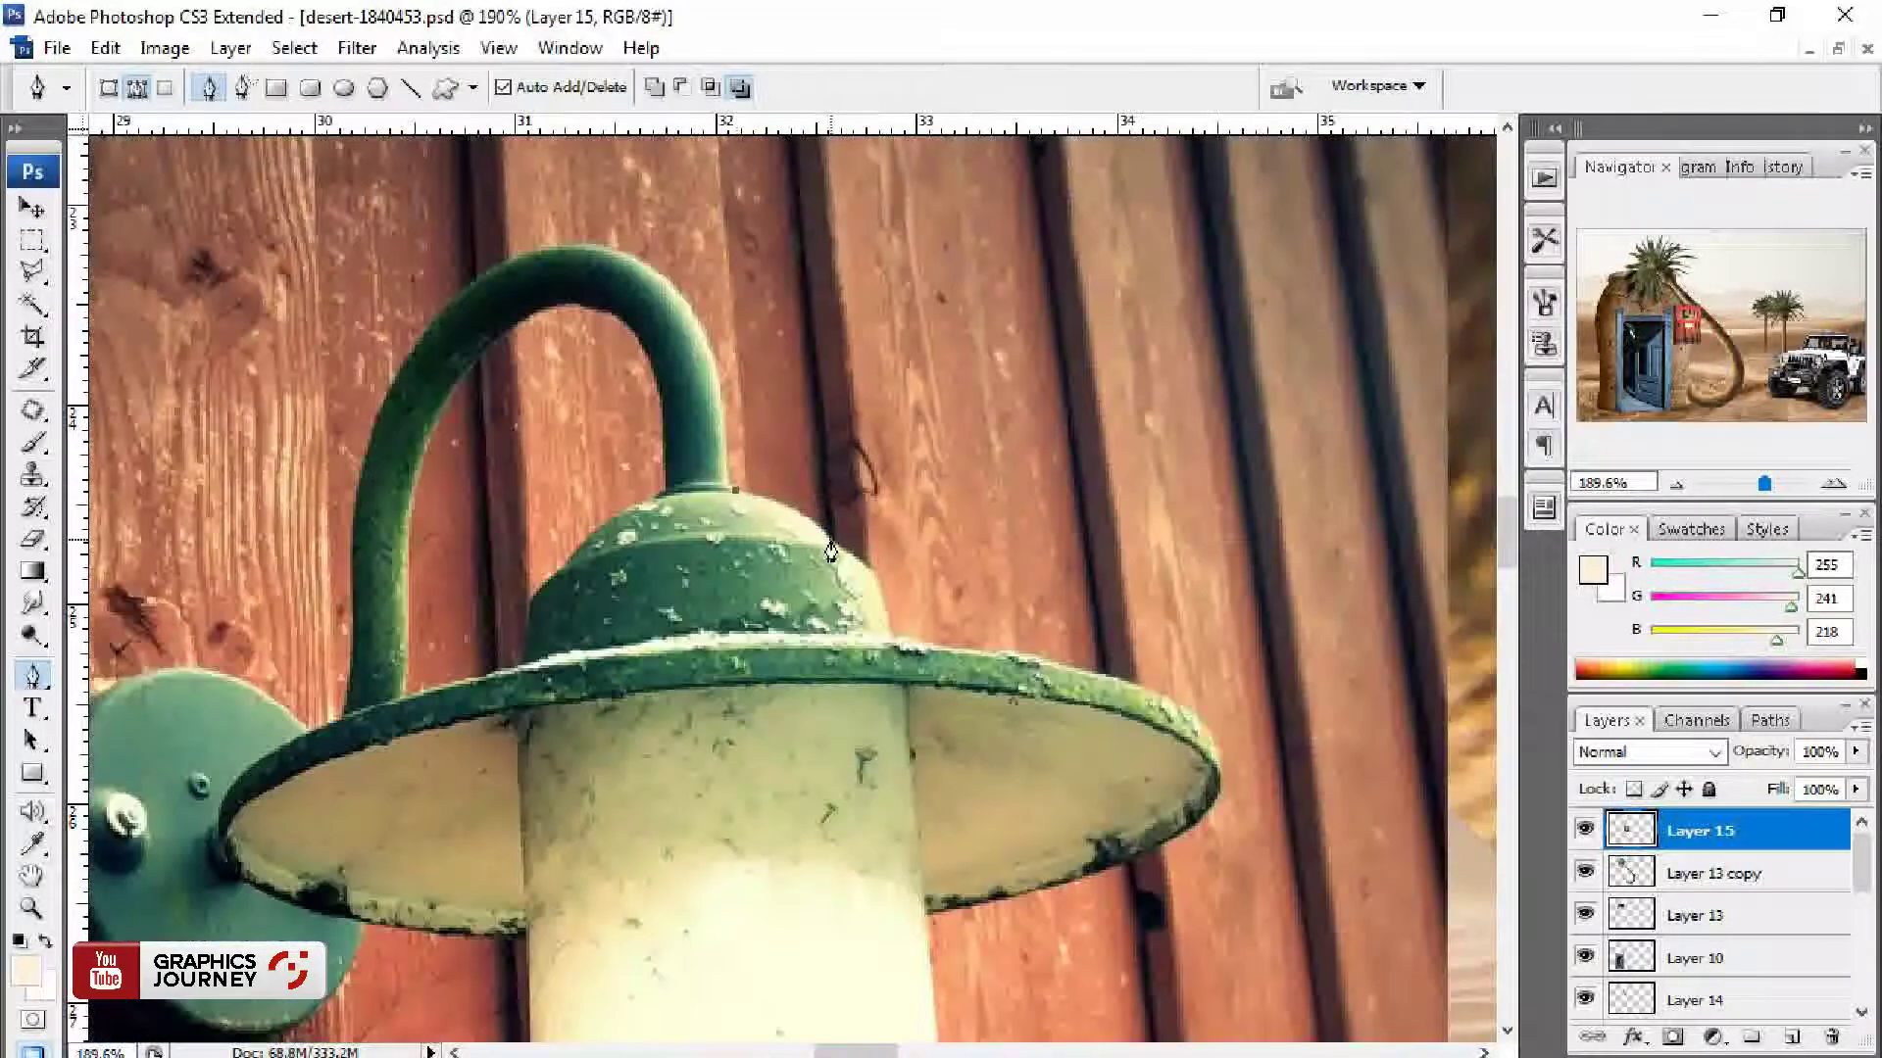
left_click_drag(831, 547, 855, 564)
left_click_drag(1187, 708, 1282, 763)
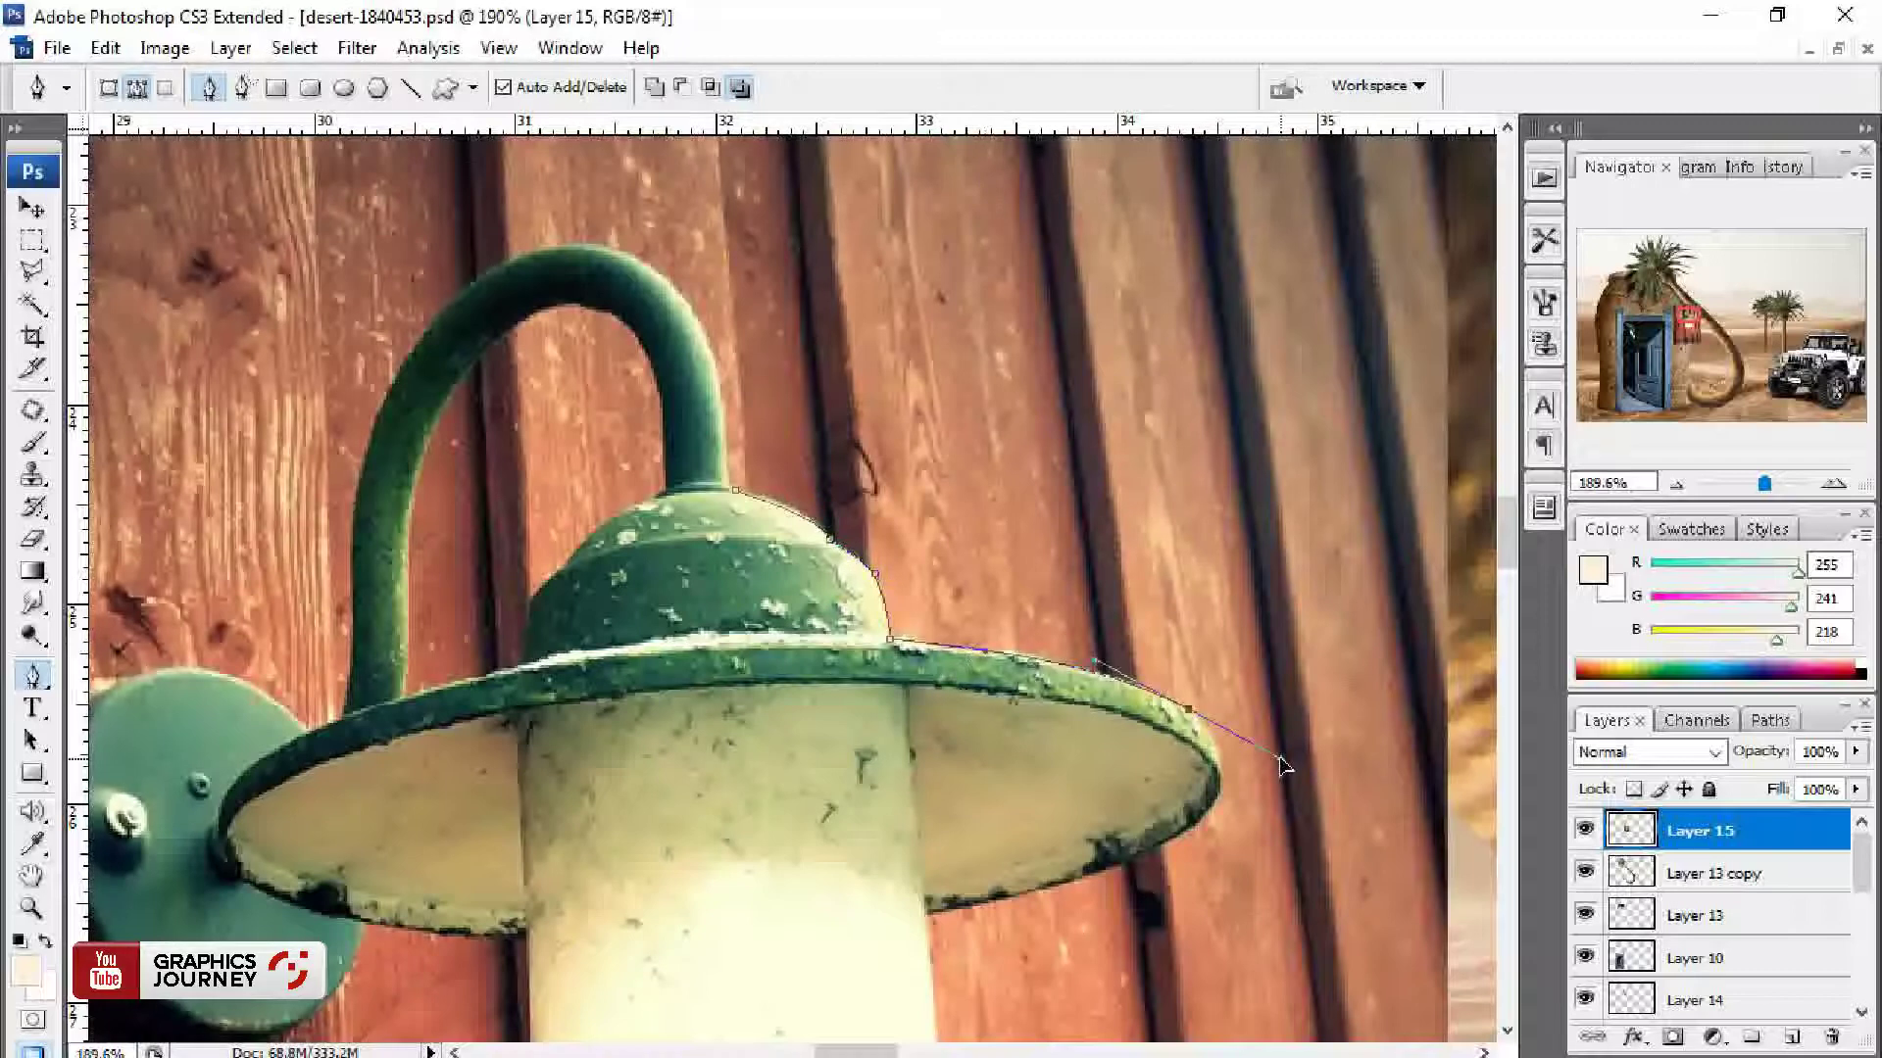
left_click(1205, 826)
left_click_drag(882, 784, 1046, 487)
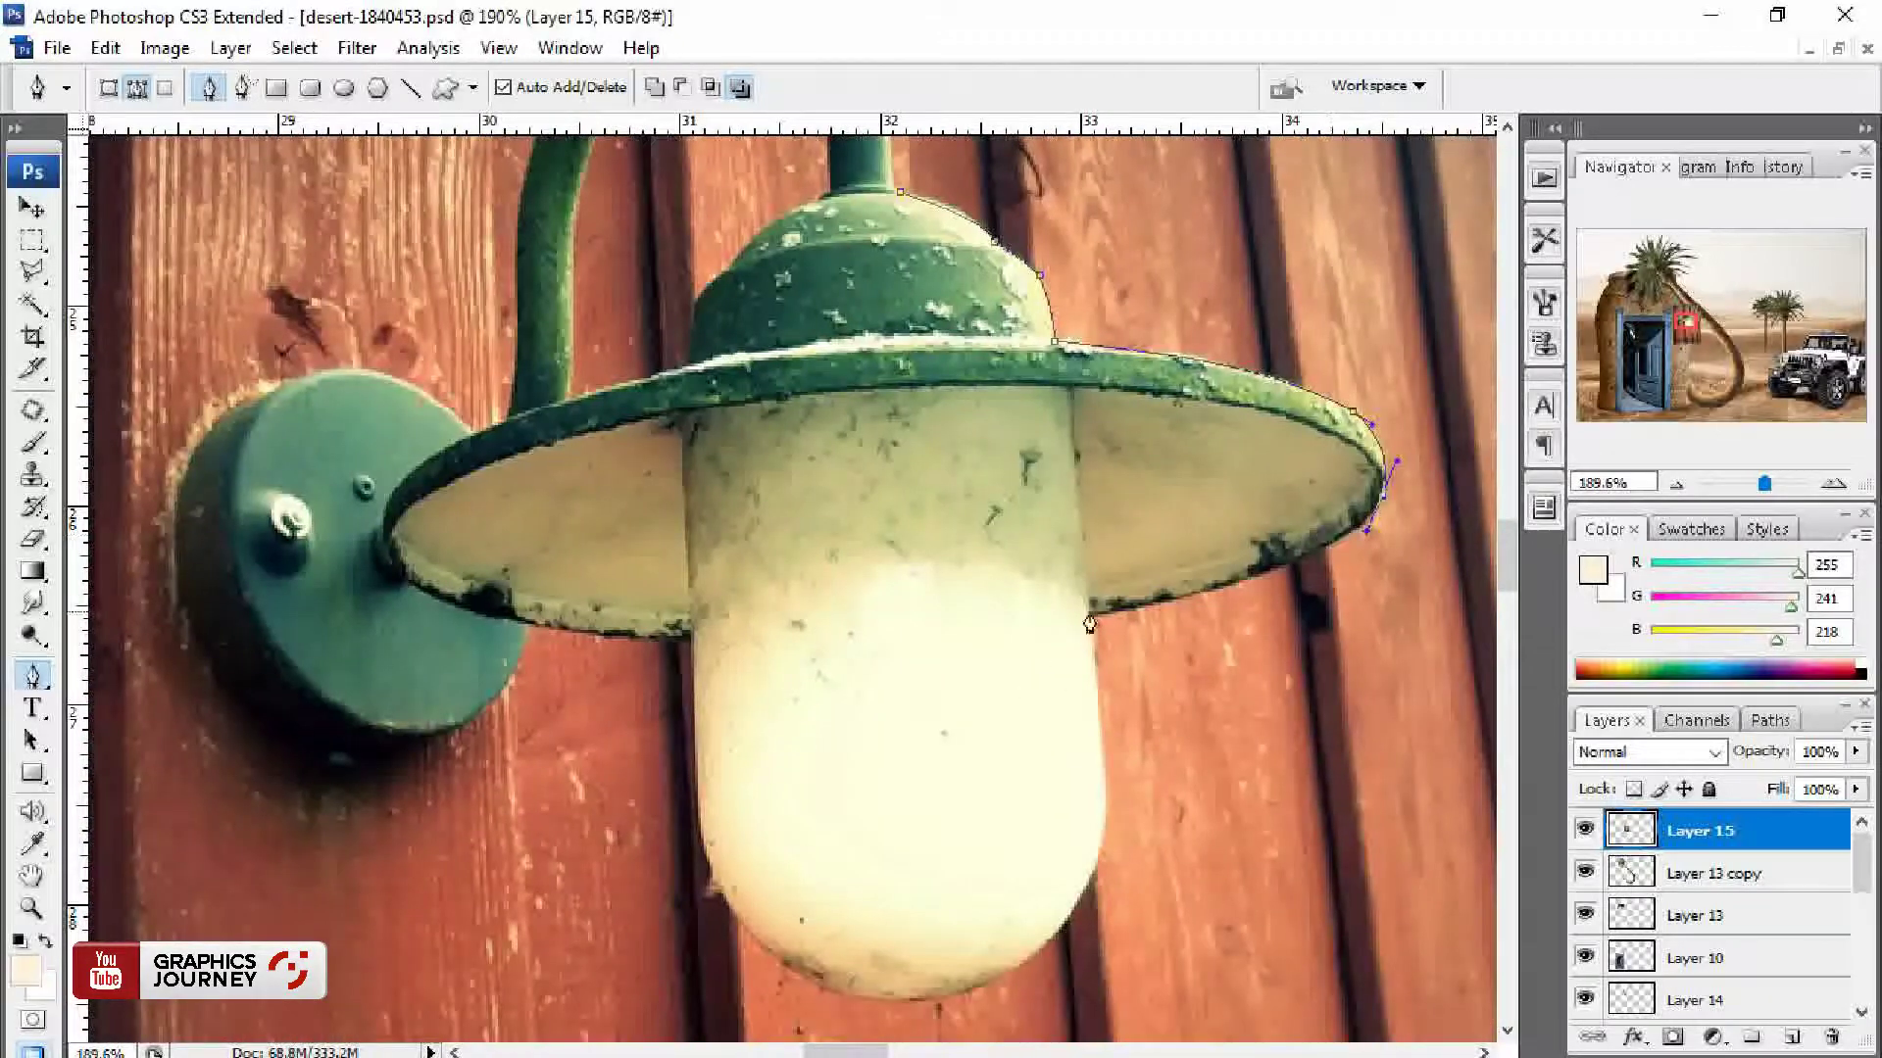
mouse_move(1090, 618)
left_mouse_down()
mouse_move(938, 661)
mouse_move(895, 654)
left_mouse_up()
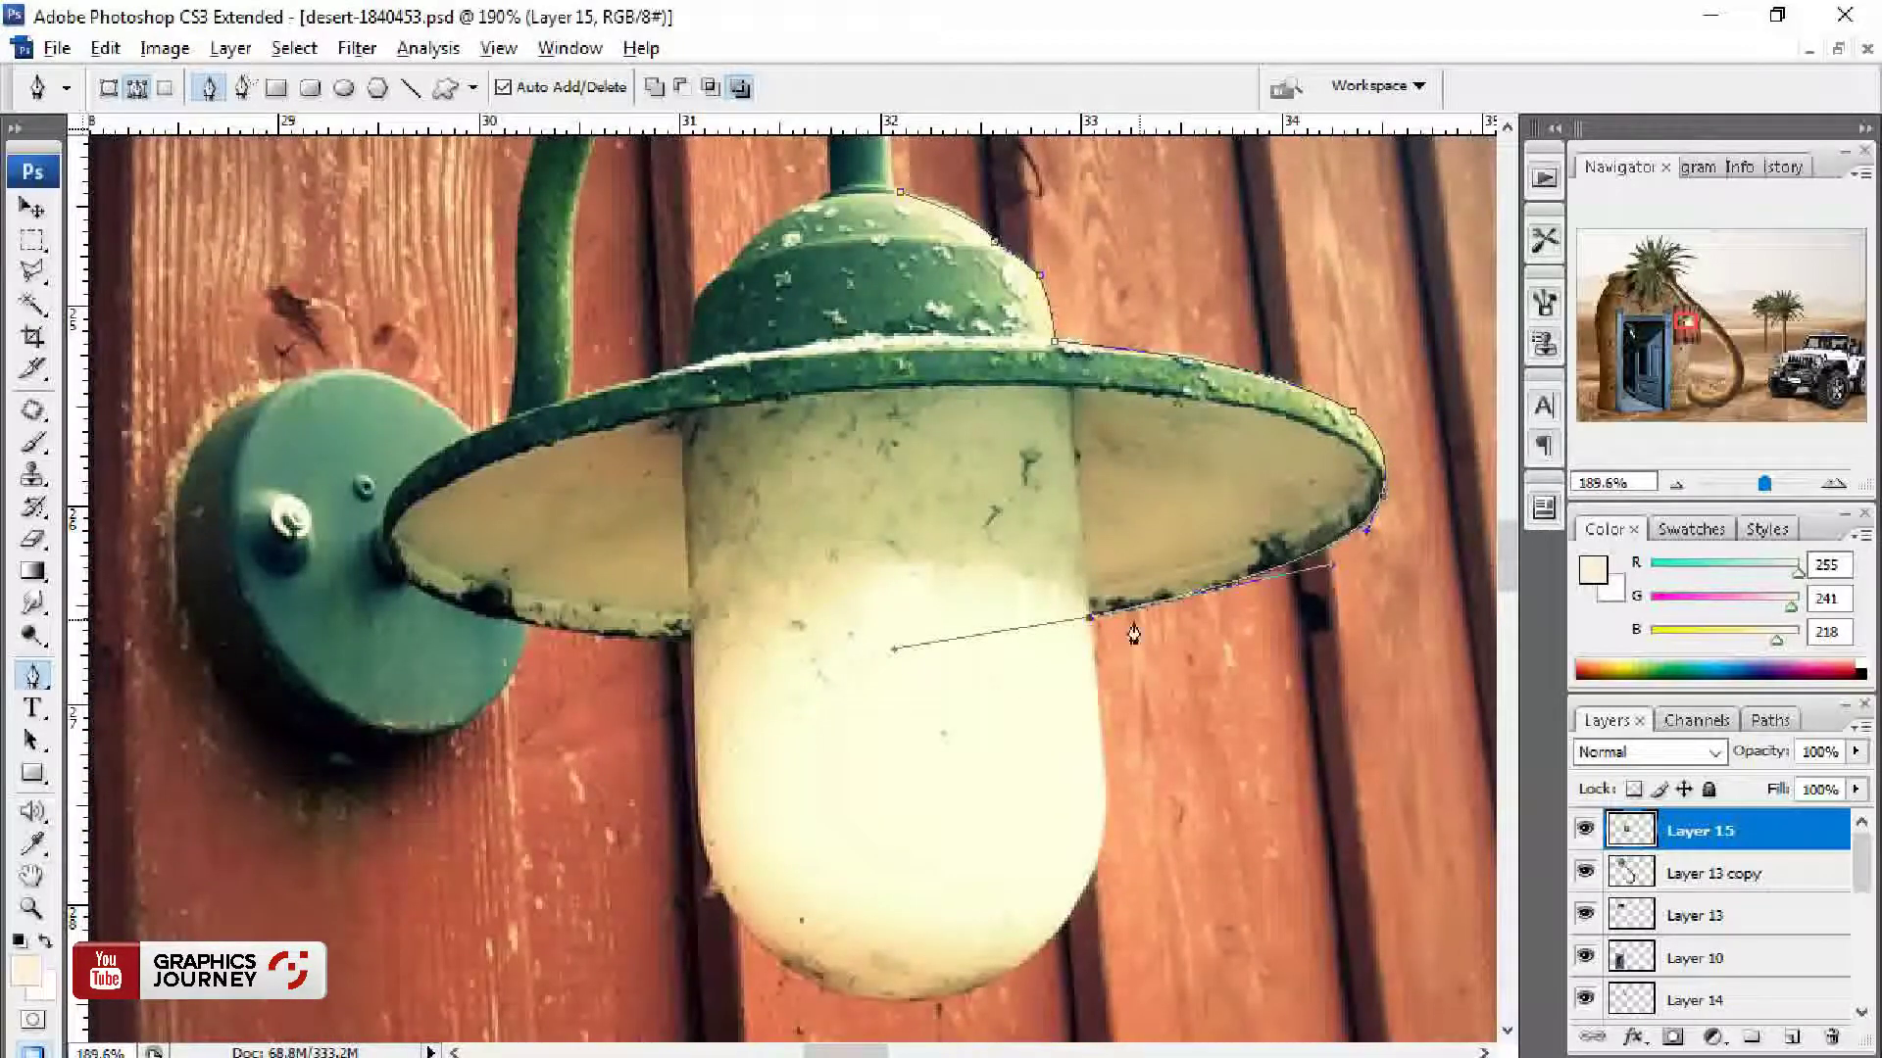
left_click_drag(1127, 623, 1221, 387)
left_click(1197, 544)
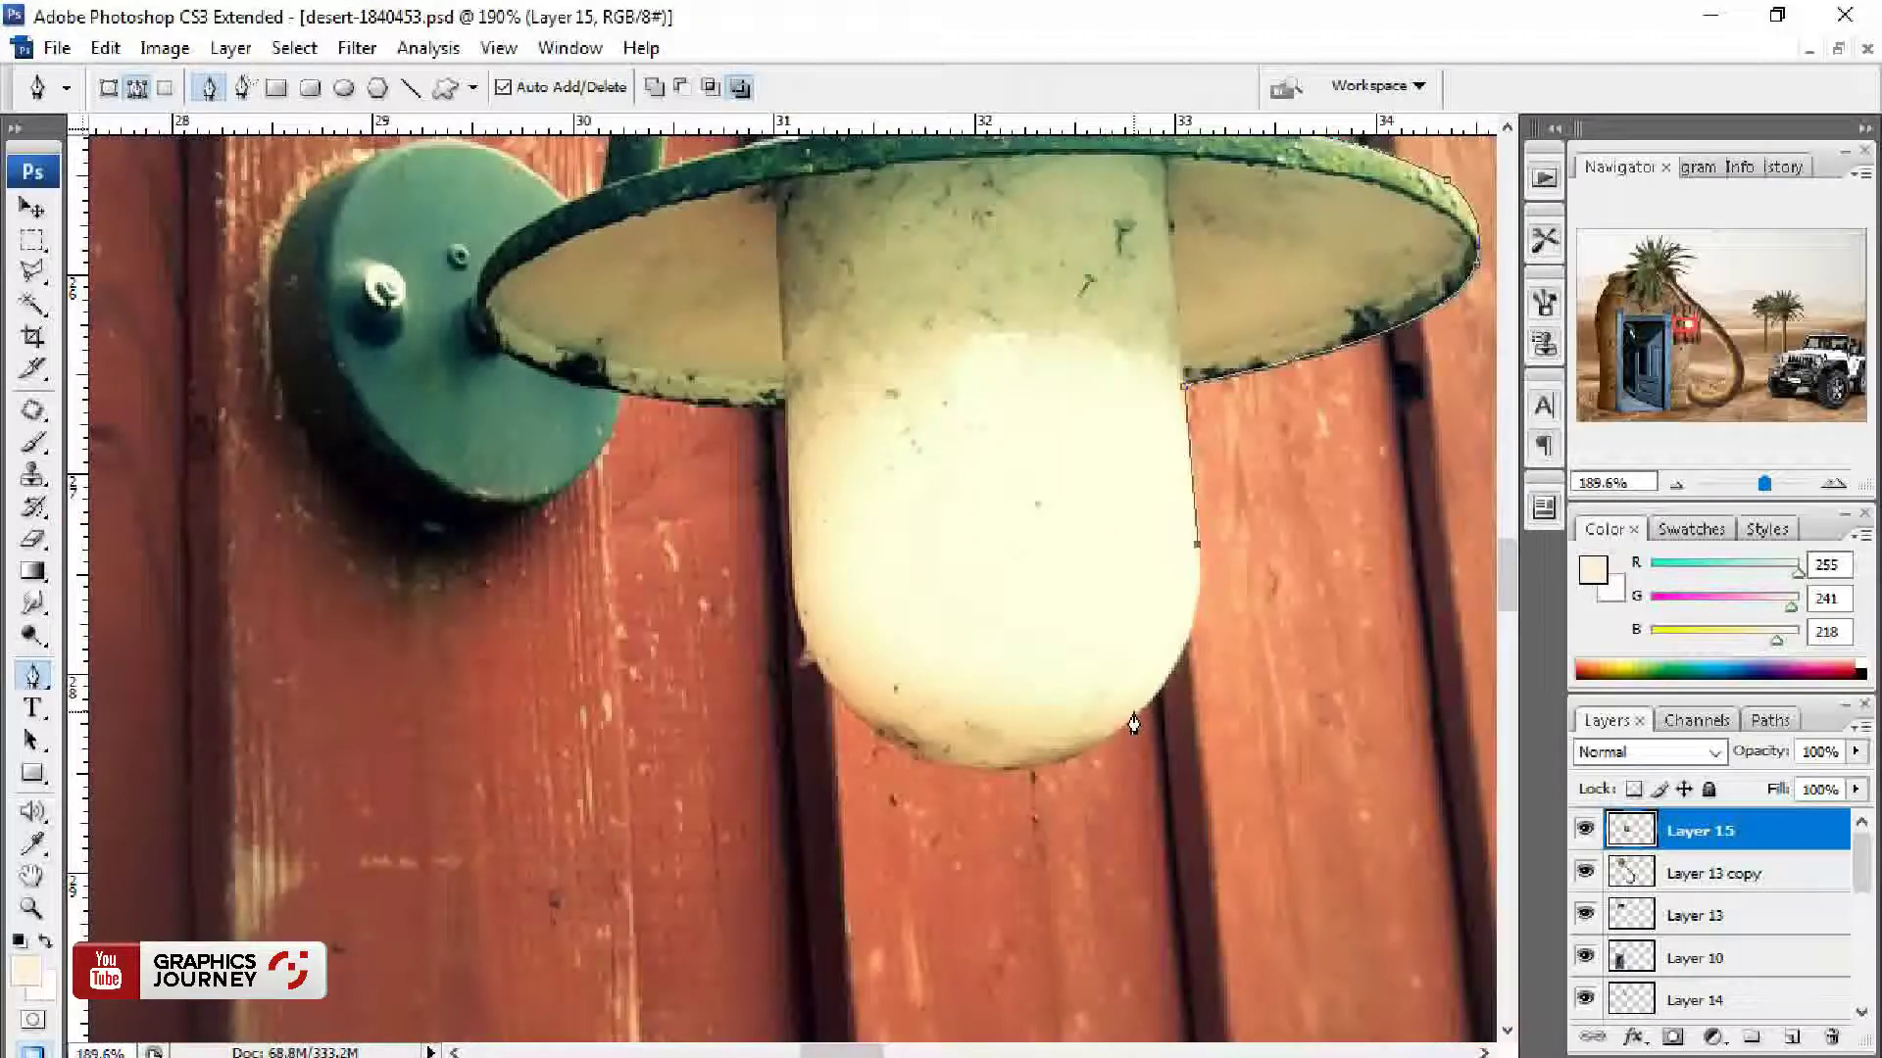
mouse_move(1134, 722)
left_mouse_down()
mouse_move(1068, 760)
mouse_move(1197, 660)
left_mouse_up()
left_click(1033, 647)
left_click_drag(1033, 647, 938, 605)
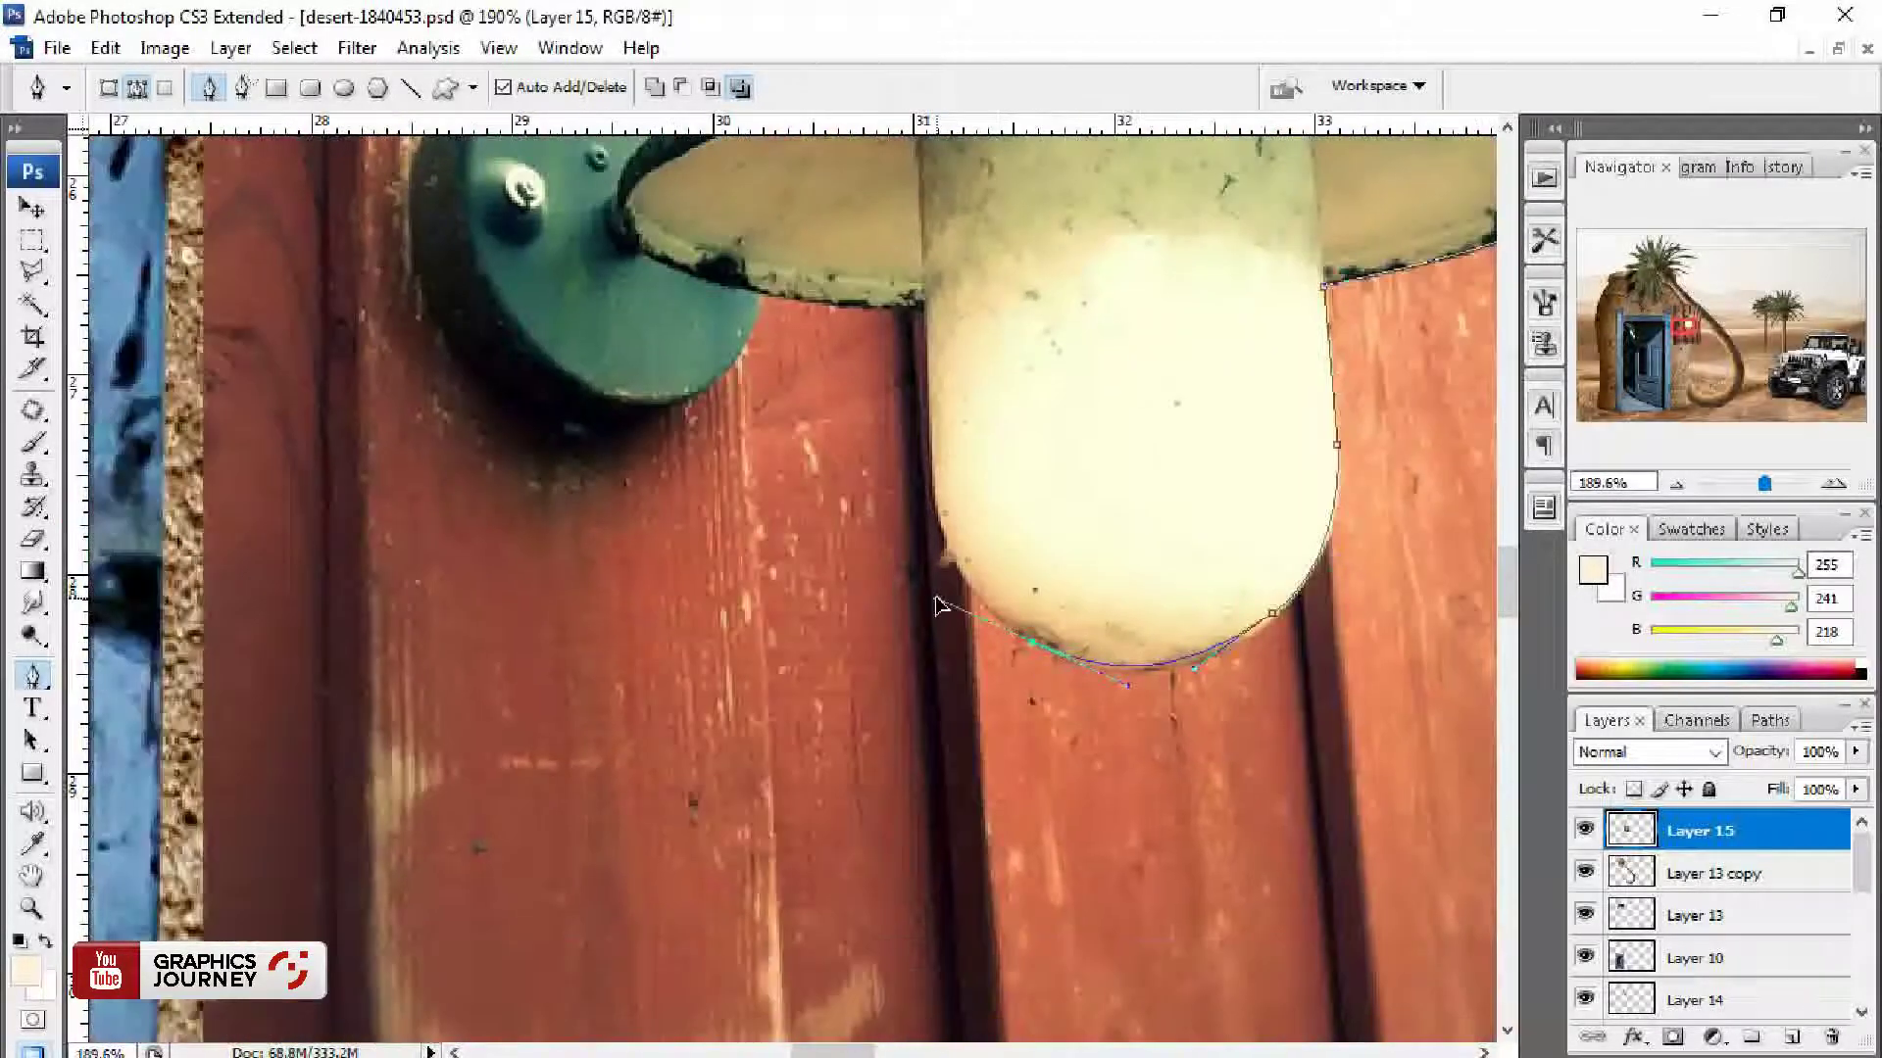
left_click_drag(1271, 618, 1354, 542)
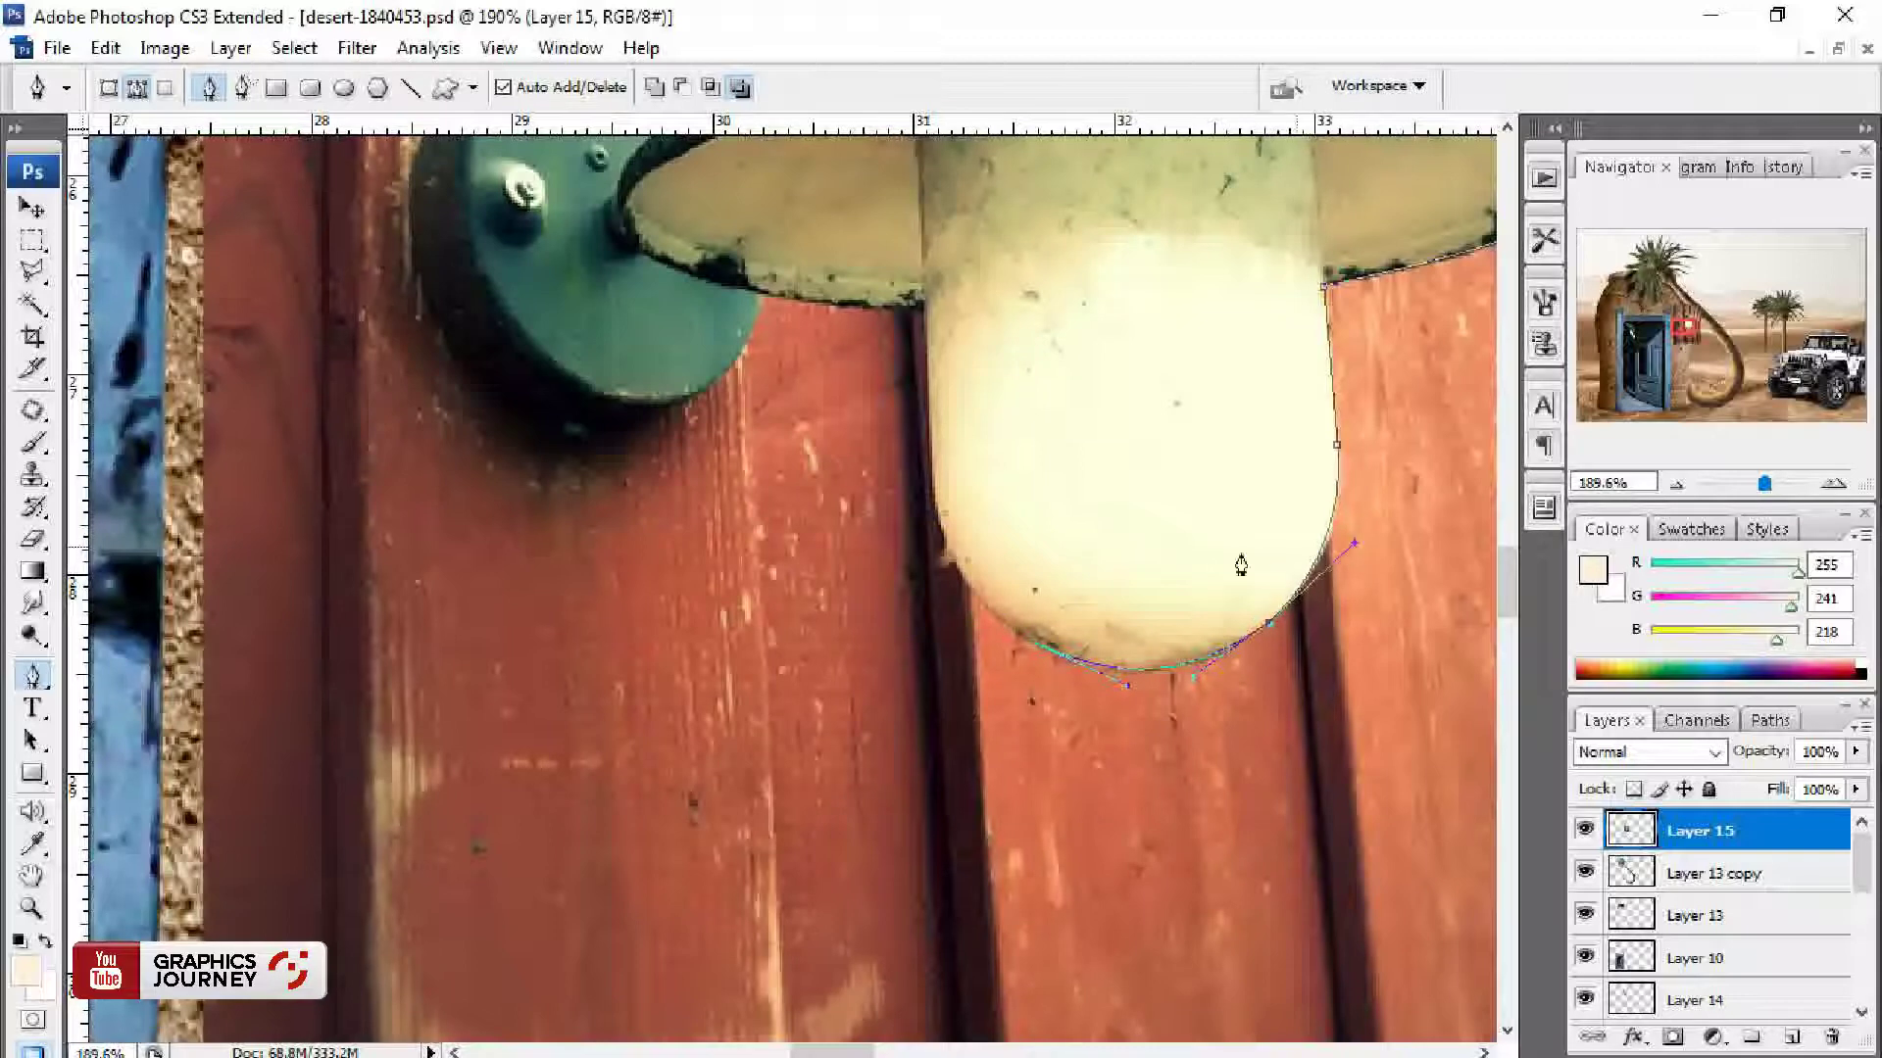
left_click_drag(932, 530, 930, 490)
Step: Finish tracing the wall mount and curved arm, then cut the lamp onto its own layer
left_click_drag(926, 319, 1127, 611)
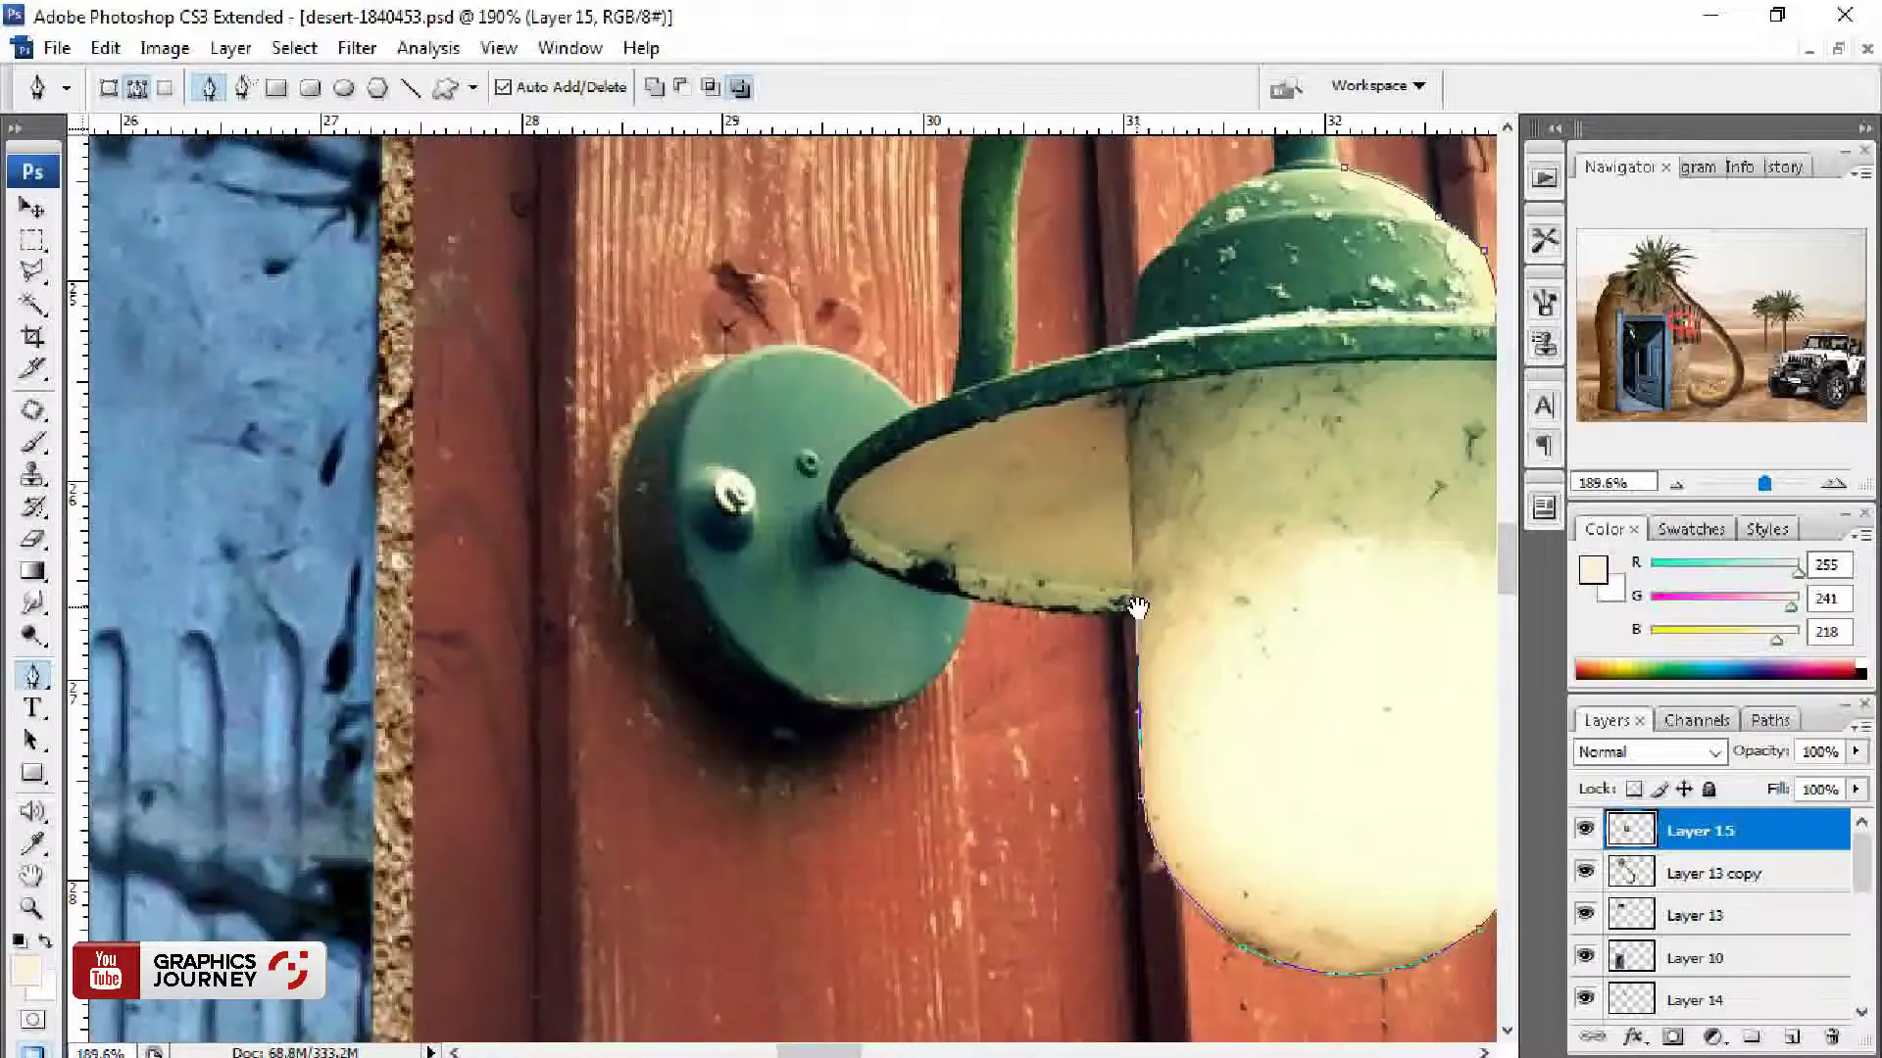
left_click(970, 596)
left_click(962, 638)
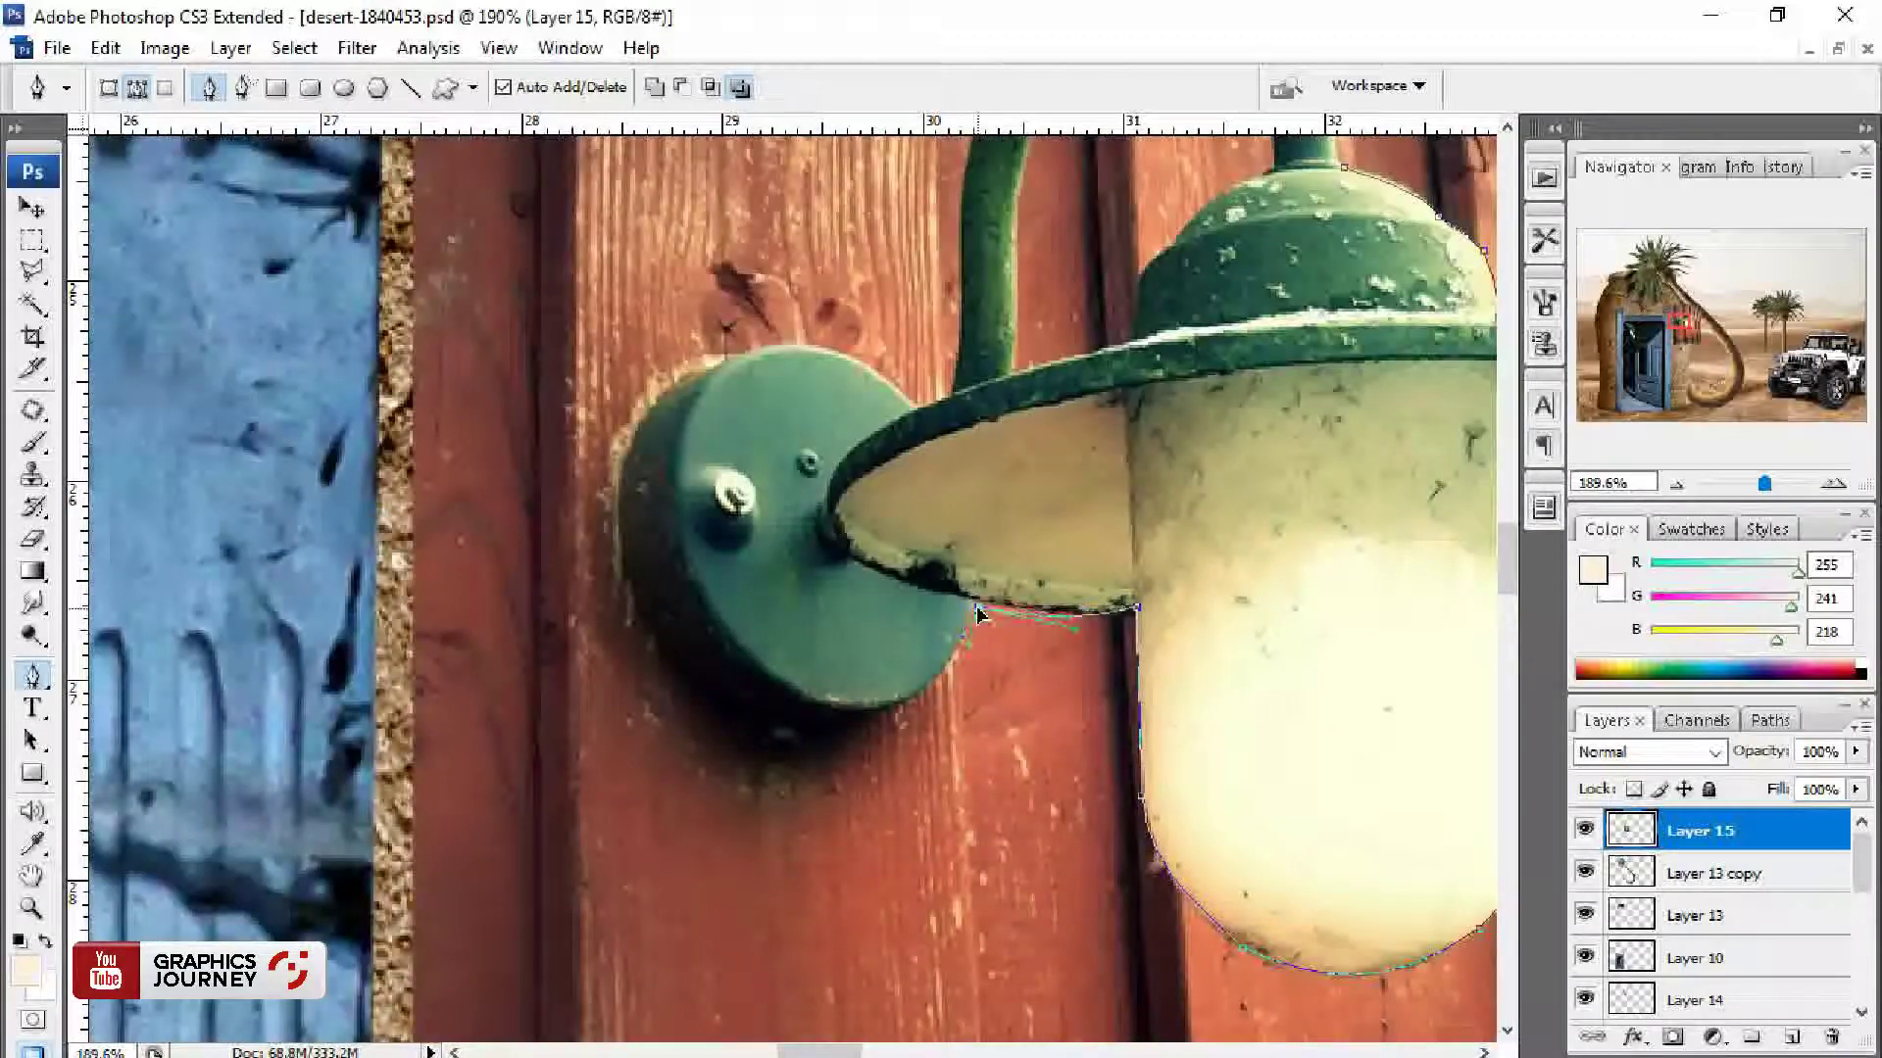
left_click_drag(888, 711, 831, 732)
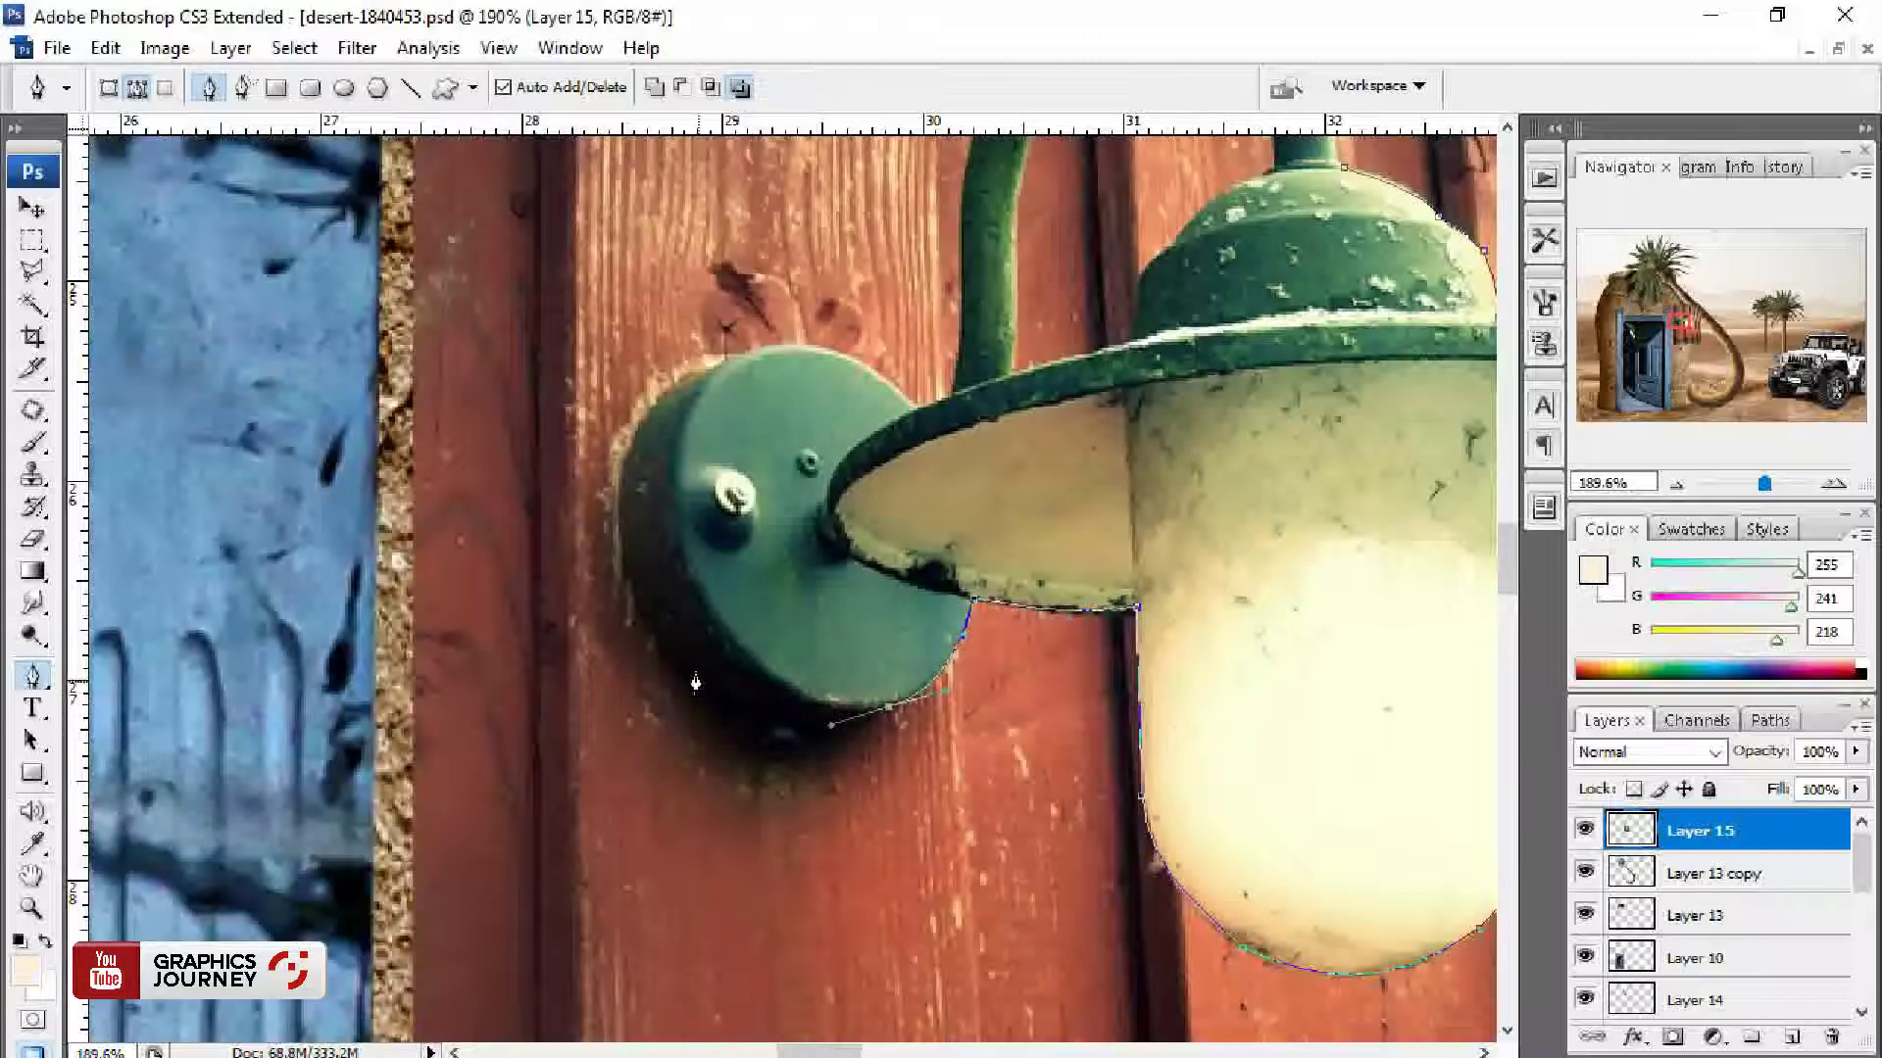
left_click_drag(671, 642, 627, 580)
mouse_move(635, 428)
left_mouse_down()
mouse_move(655, 336)
mouse_move(771, 360)
left_mouse_up()
left_click_drag(638, 438, 619, 520)
left_click_drag(915, 415, 997, 510)
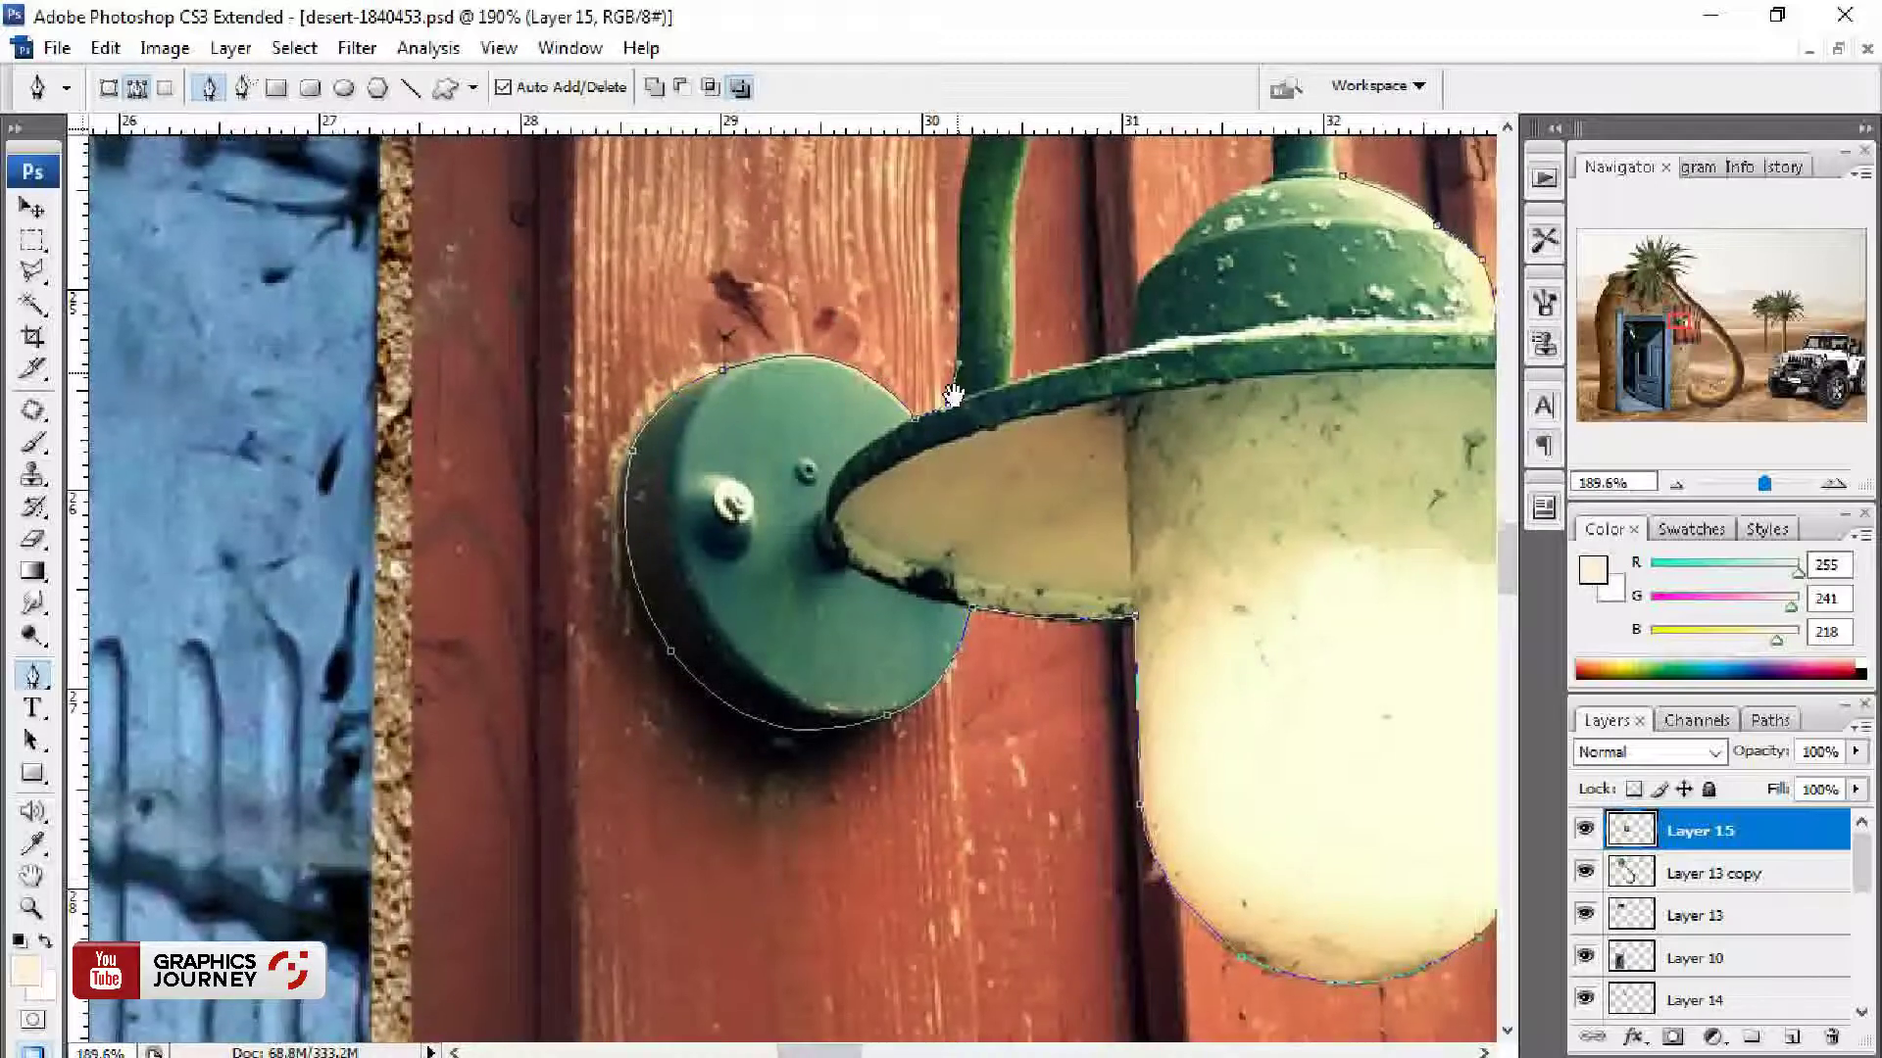
scroll(959, 397, "up", 3)
mouse_move(995, 233)
left_mouse_down()
mouse_move(799, 444)
mouse_move(892, 363)
left_mouse_up()
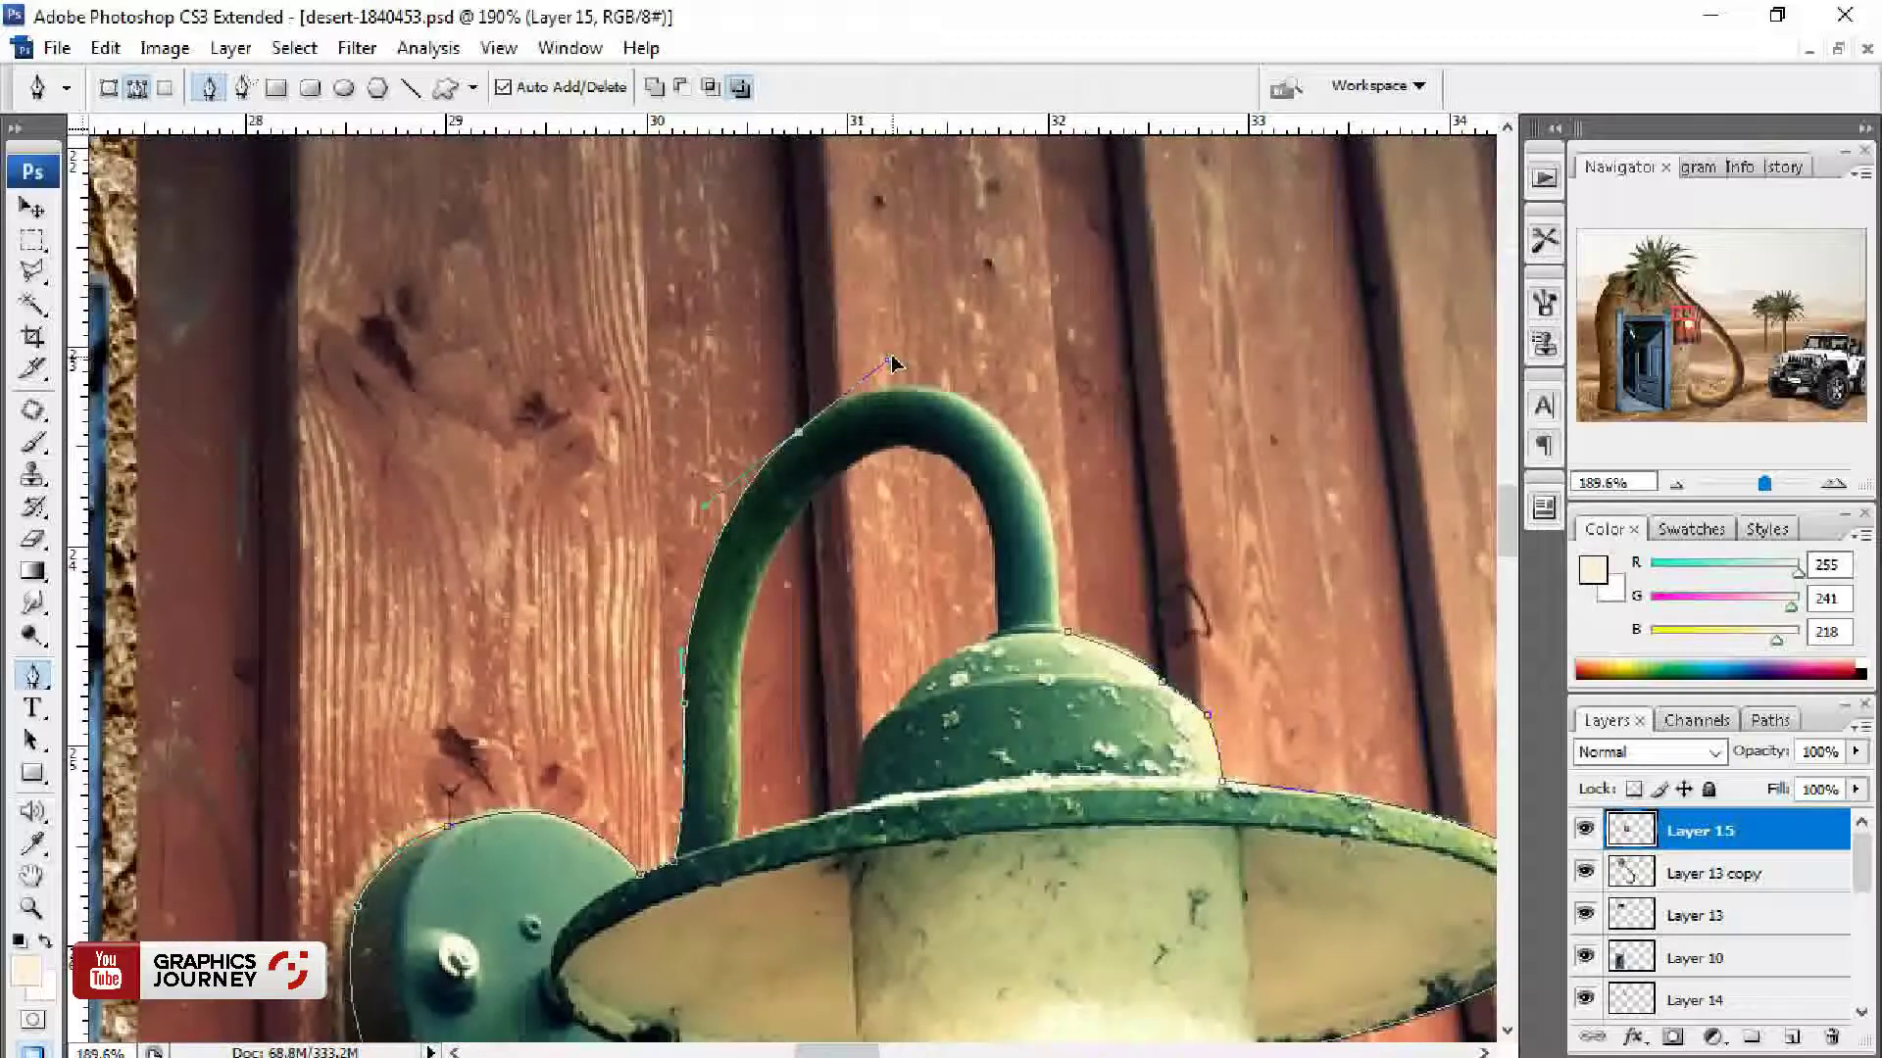
left_click_drag(1014, 438, 1045, 474)
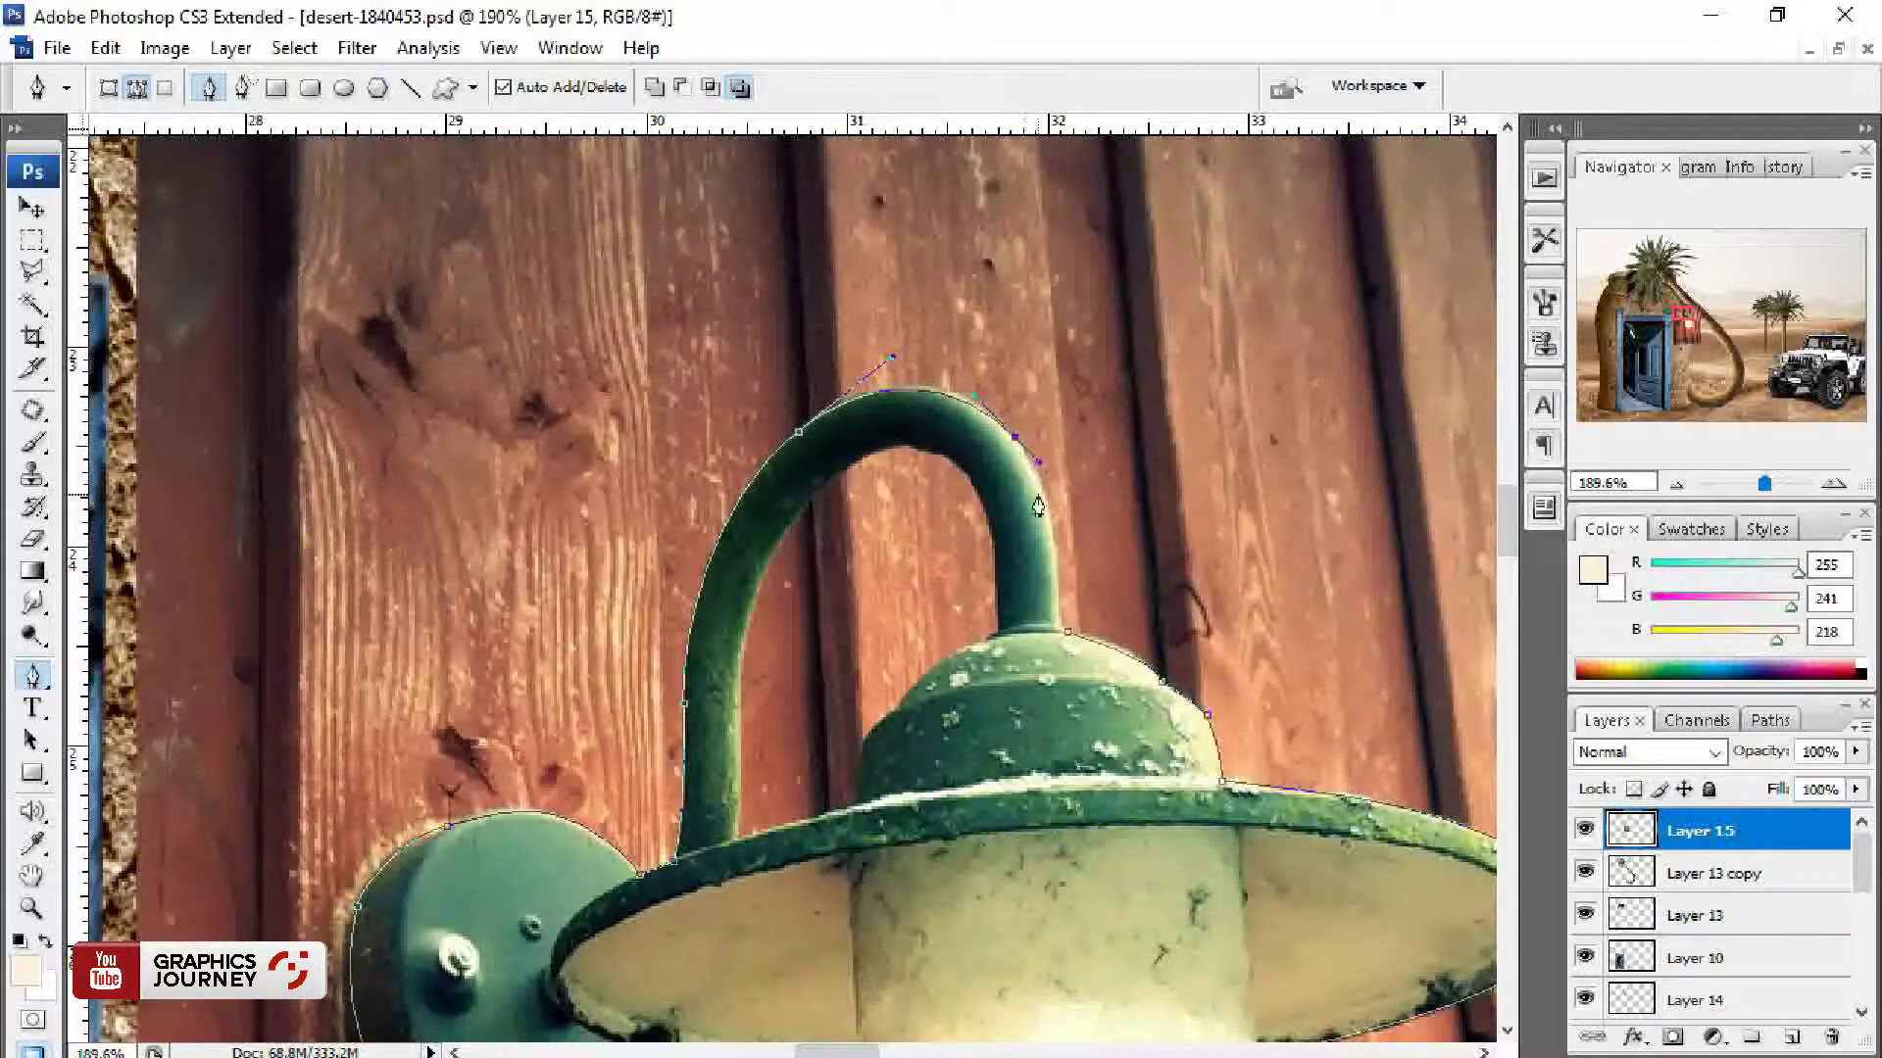
left_click_drag(1054, 573, 1056, 616)
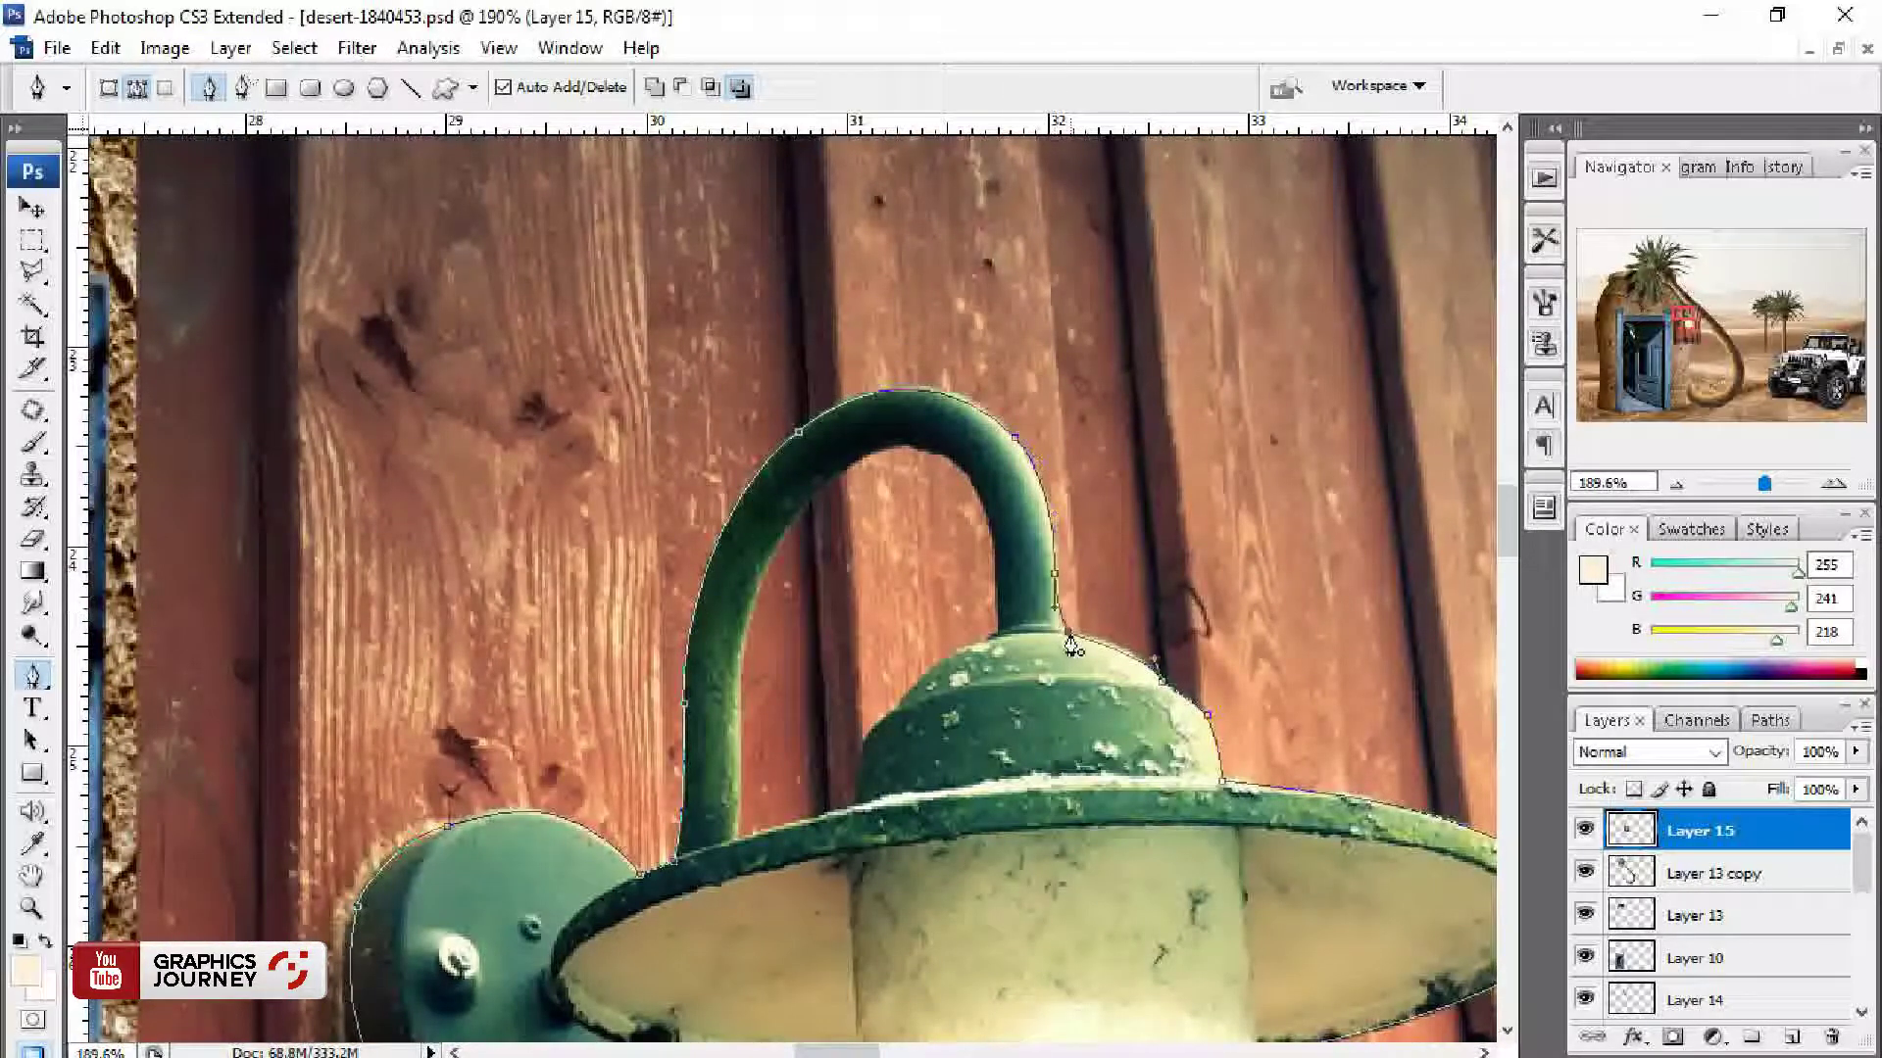
left_click(1071, 642)
key("ctrl+Return")
key("v")
left_click(1168, 507)
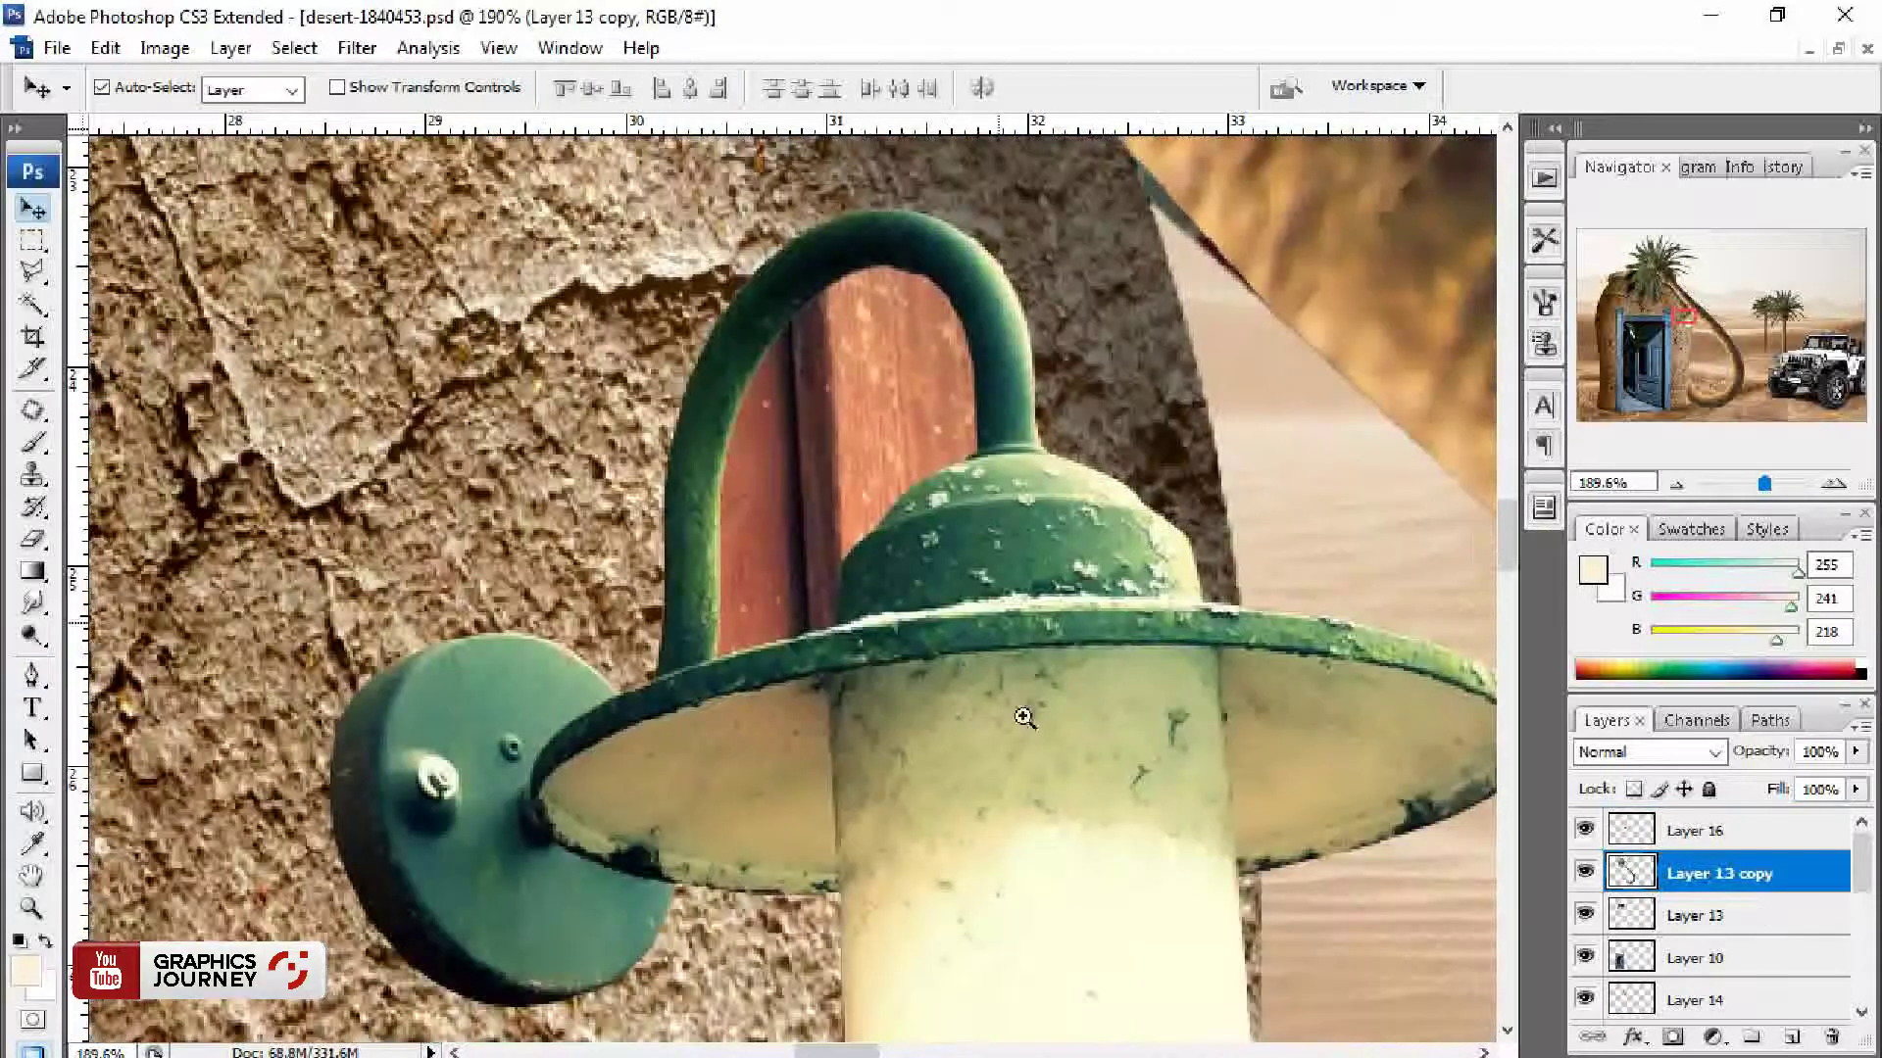
Step: Begin a Pen outline around the wood inside the lamp's arm loop
left_click(1025, 717)
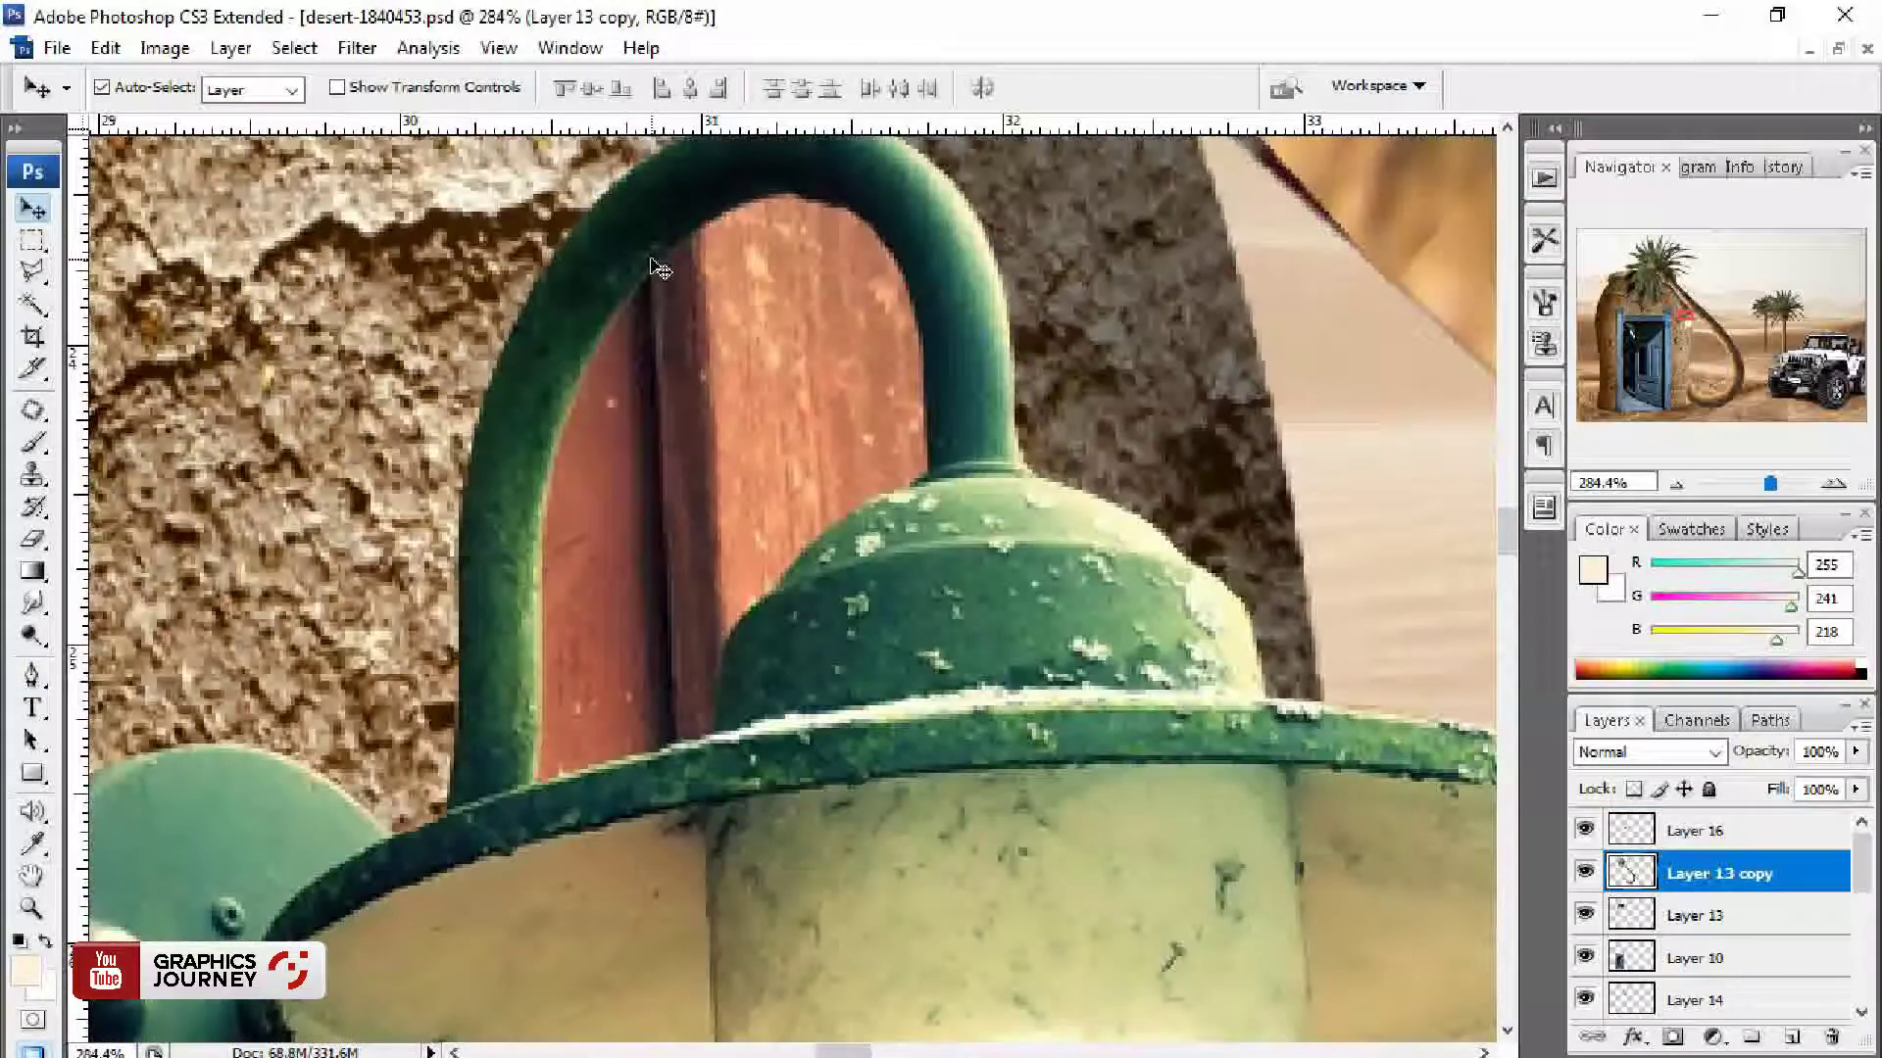
key("p")
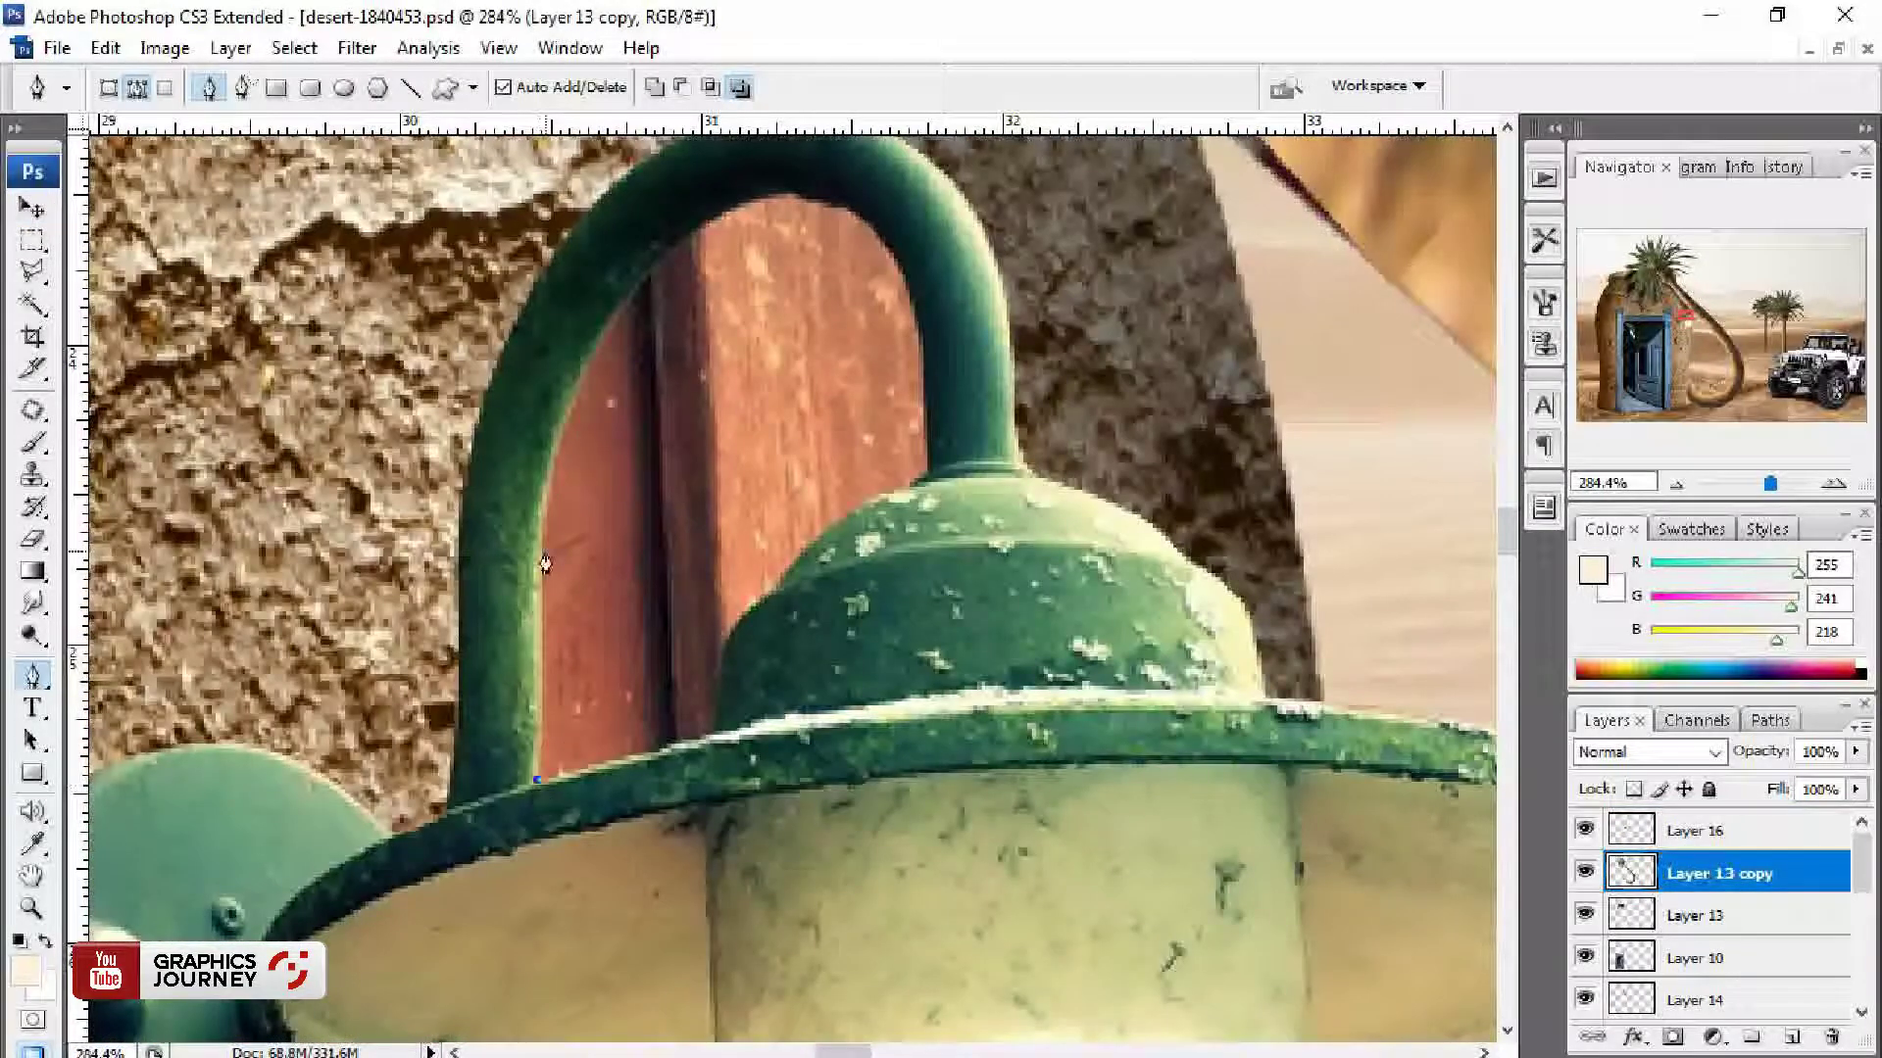
left_click(540, 545)
left_click_drag(535, 489, 469, 630)
left_click_drag(635, 368, 698, 329)
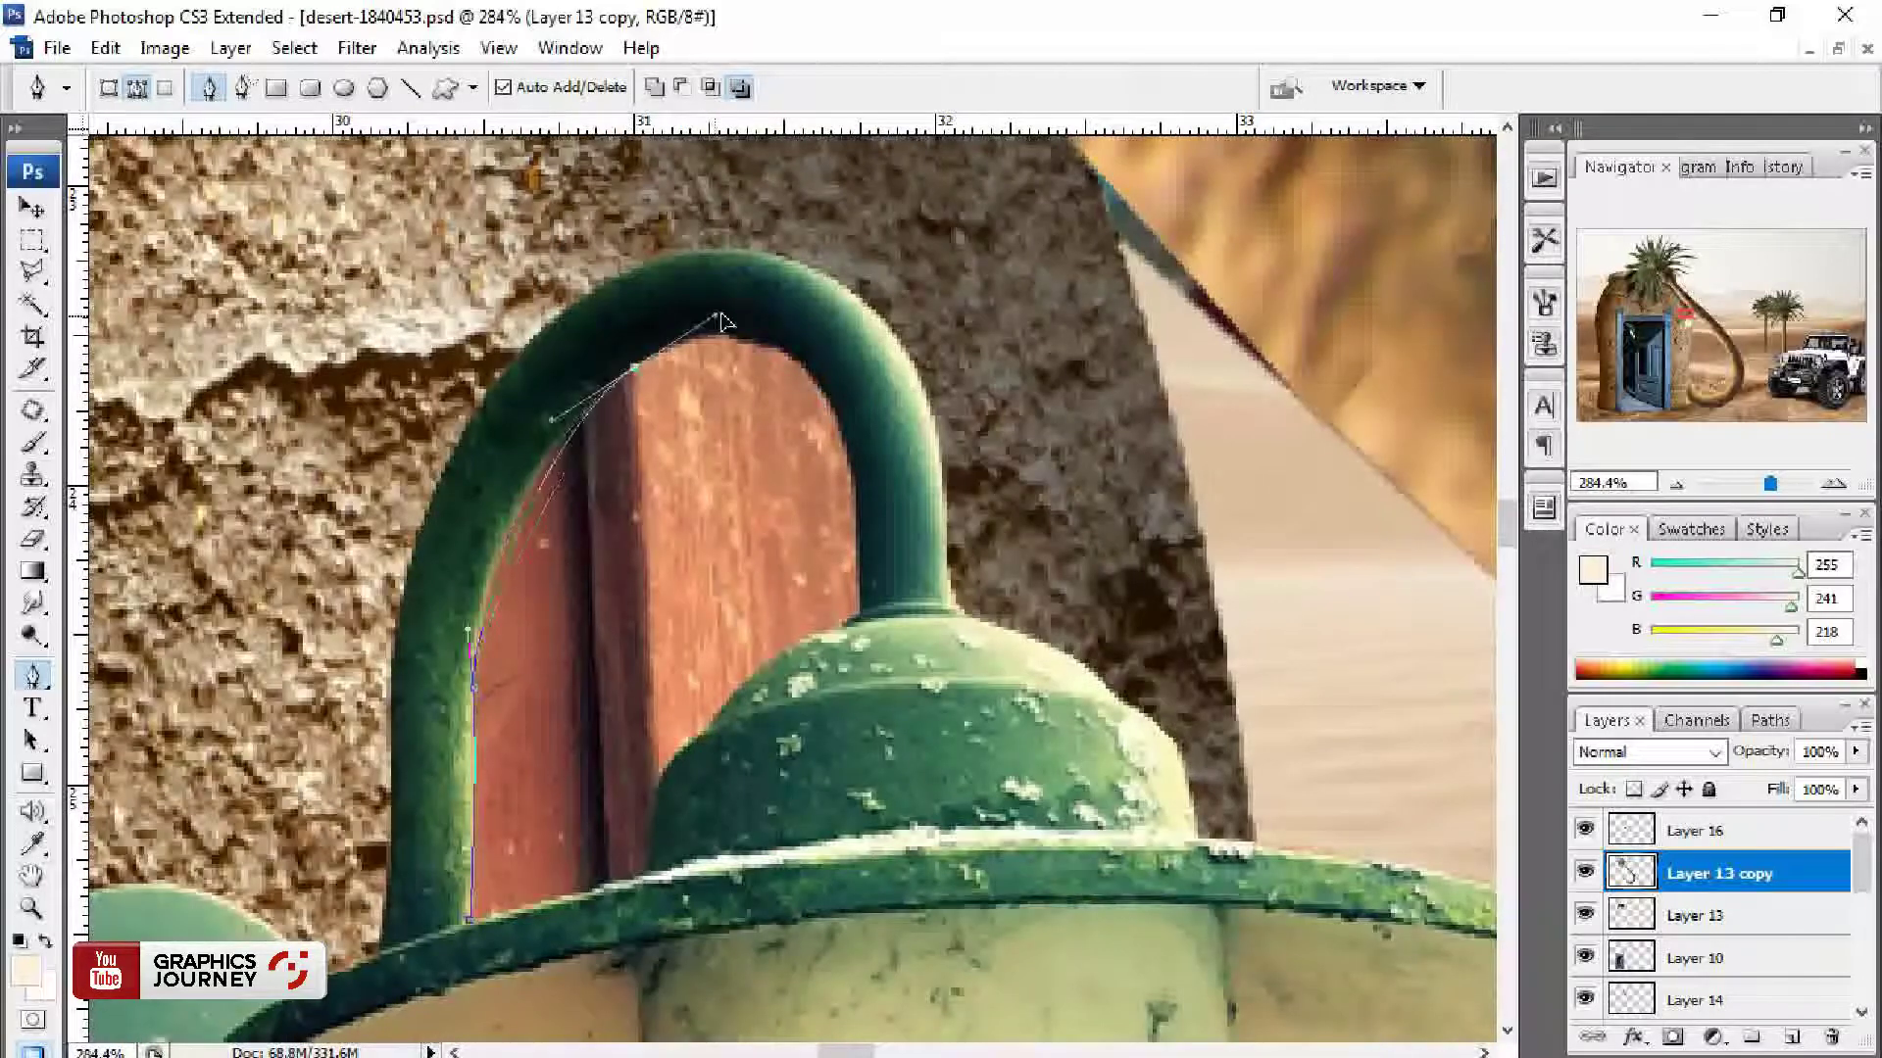
left_click_drag(821, 395, 855, 455)
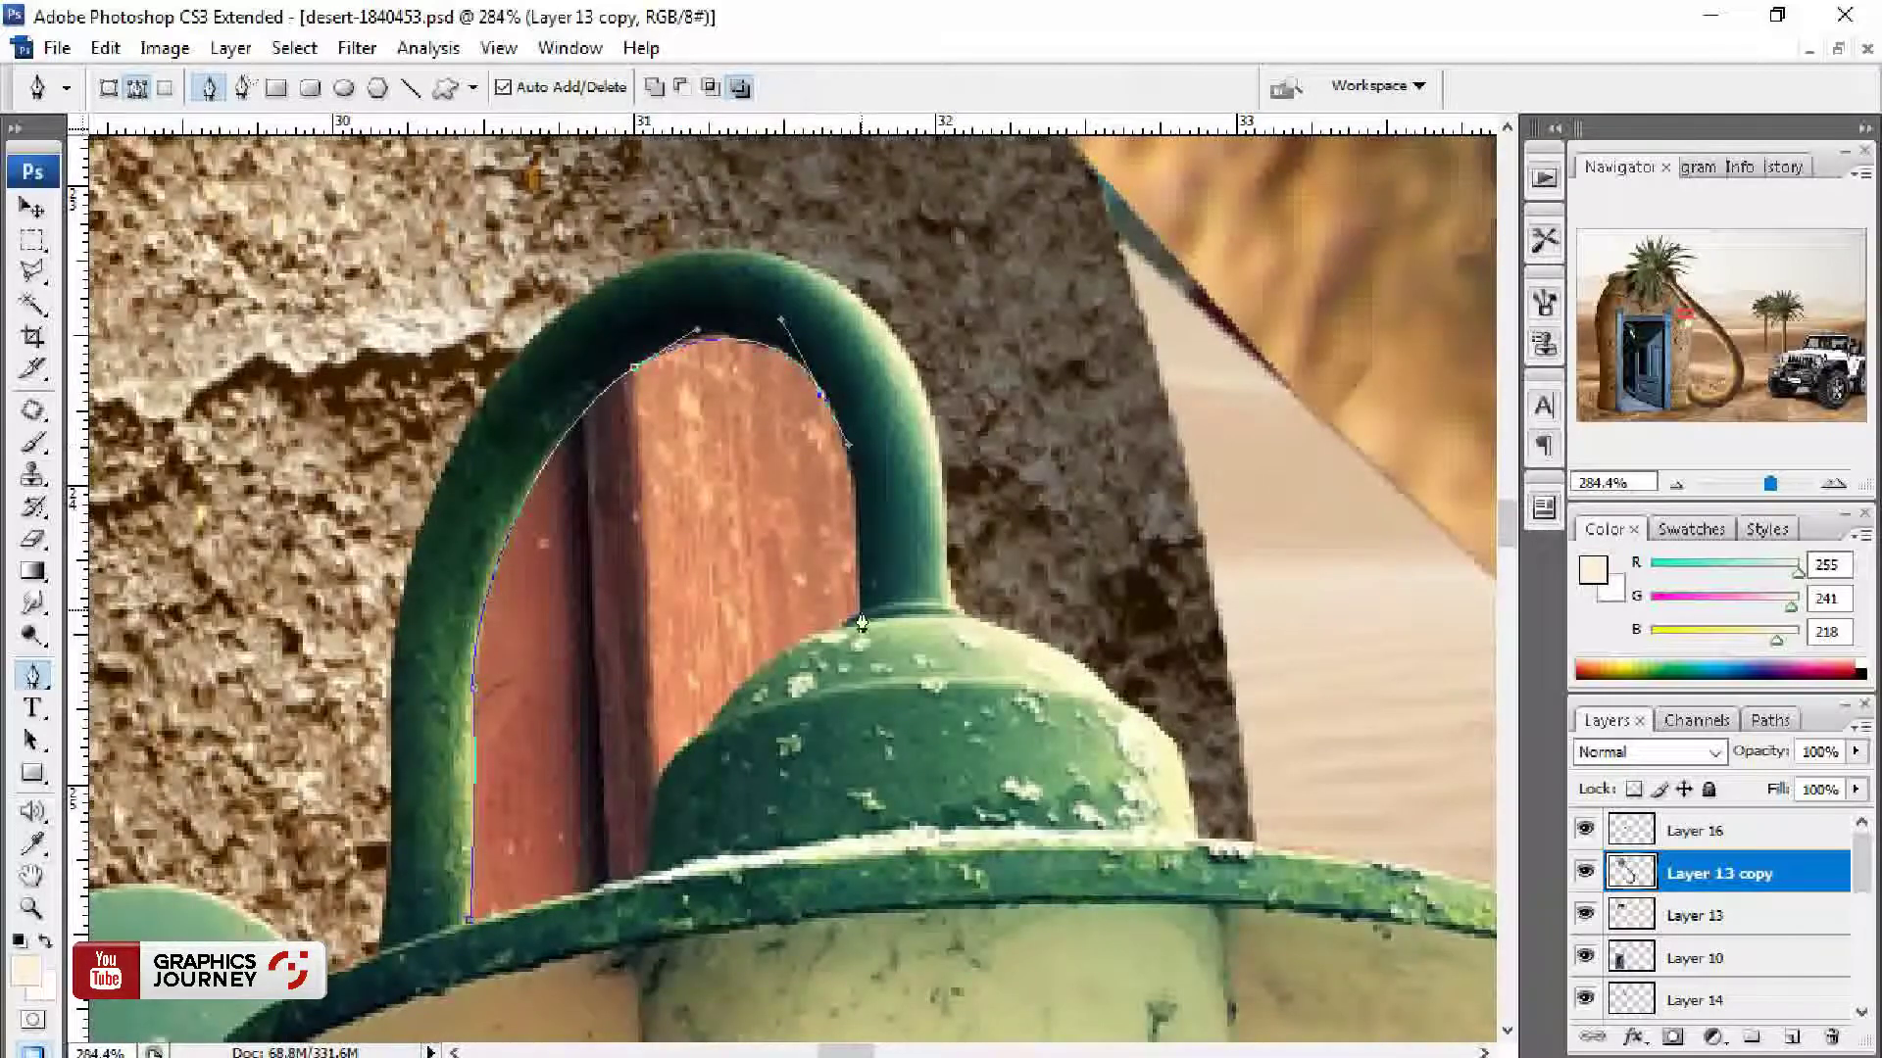
left_click_drag(861, 621, 857, 647)
Step: Close the outline, select it, and delete the leftover wall inside the arm
left_click_drag(1091, 490, 230, 933)
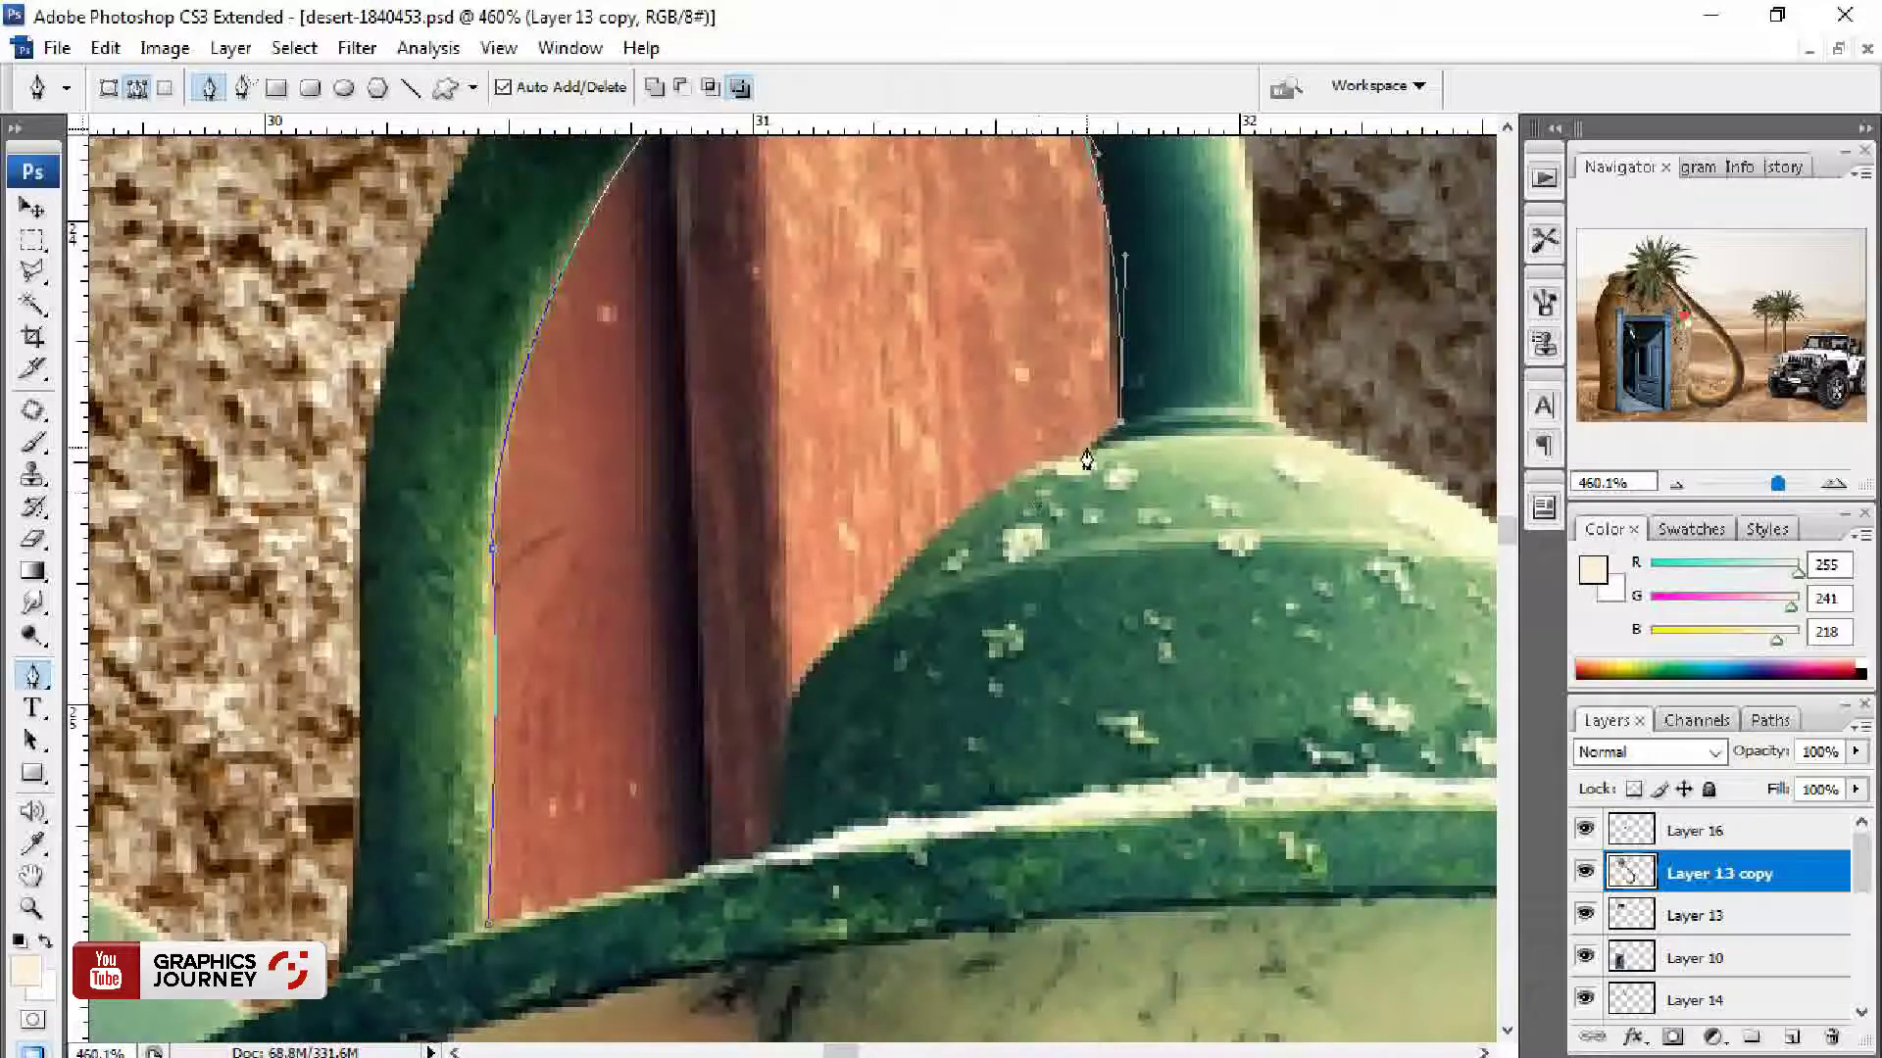
mouse_move(864, 623)
left_mouse_down()
mouse_move(821, 716)
mouse_move(837, 506)
left_mouse_up()
left_click_drag(805, 672, 814, 849)
left_click(527, 749)
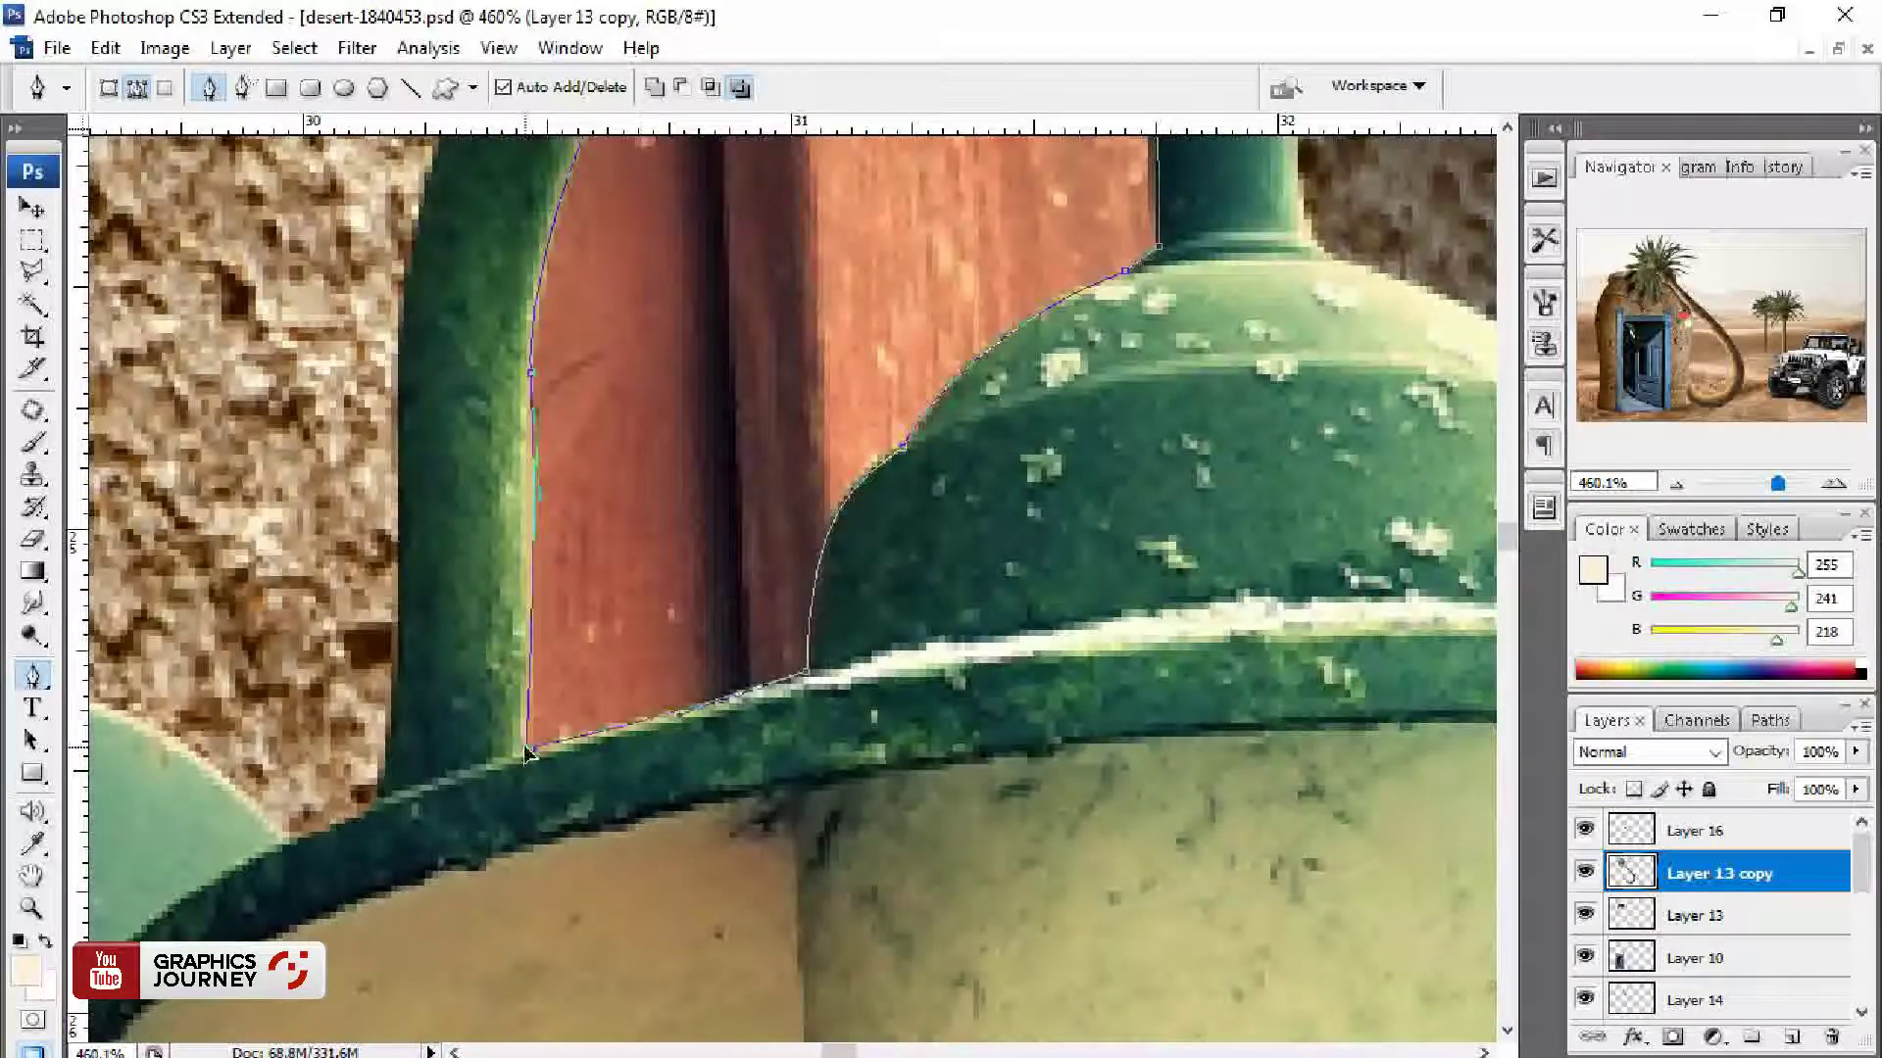
key("ctrl+Return")
key("v")
key("Delete")
Step: Fit the image on screen, then zoom in closely on the wall lamp beside the door
left_click(1010, 320, "alt")
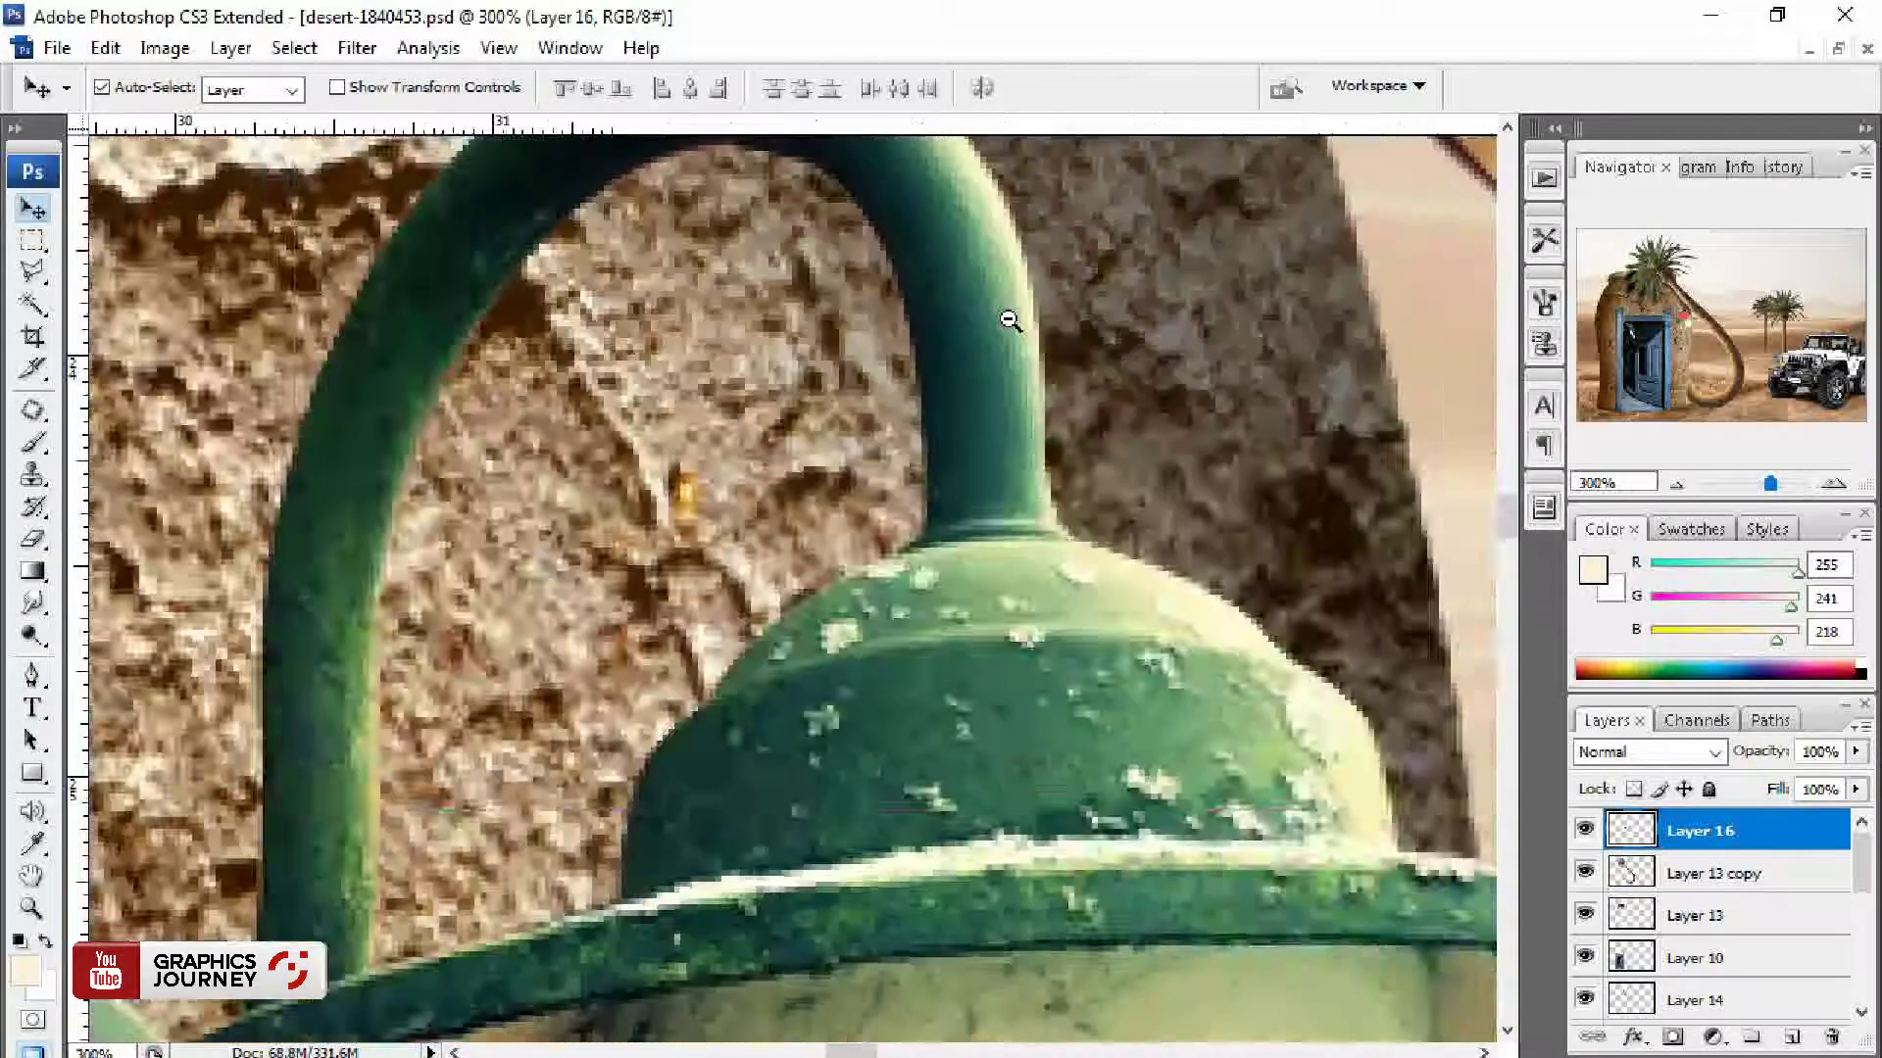
left_click(894, 496, "alt")
left_click(840, 365, "alt")
left_click(781, 471, "alt")
right_click(769, 354)
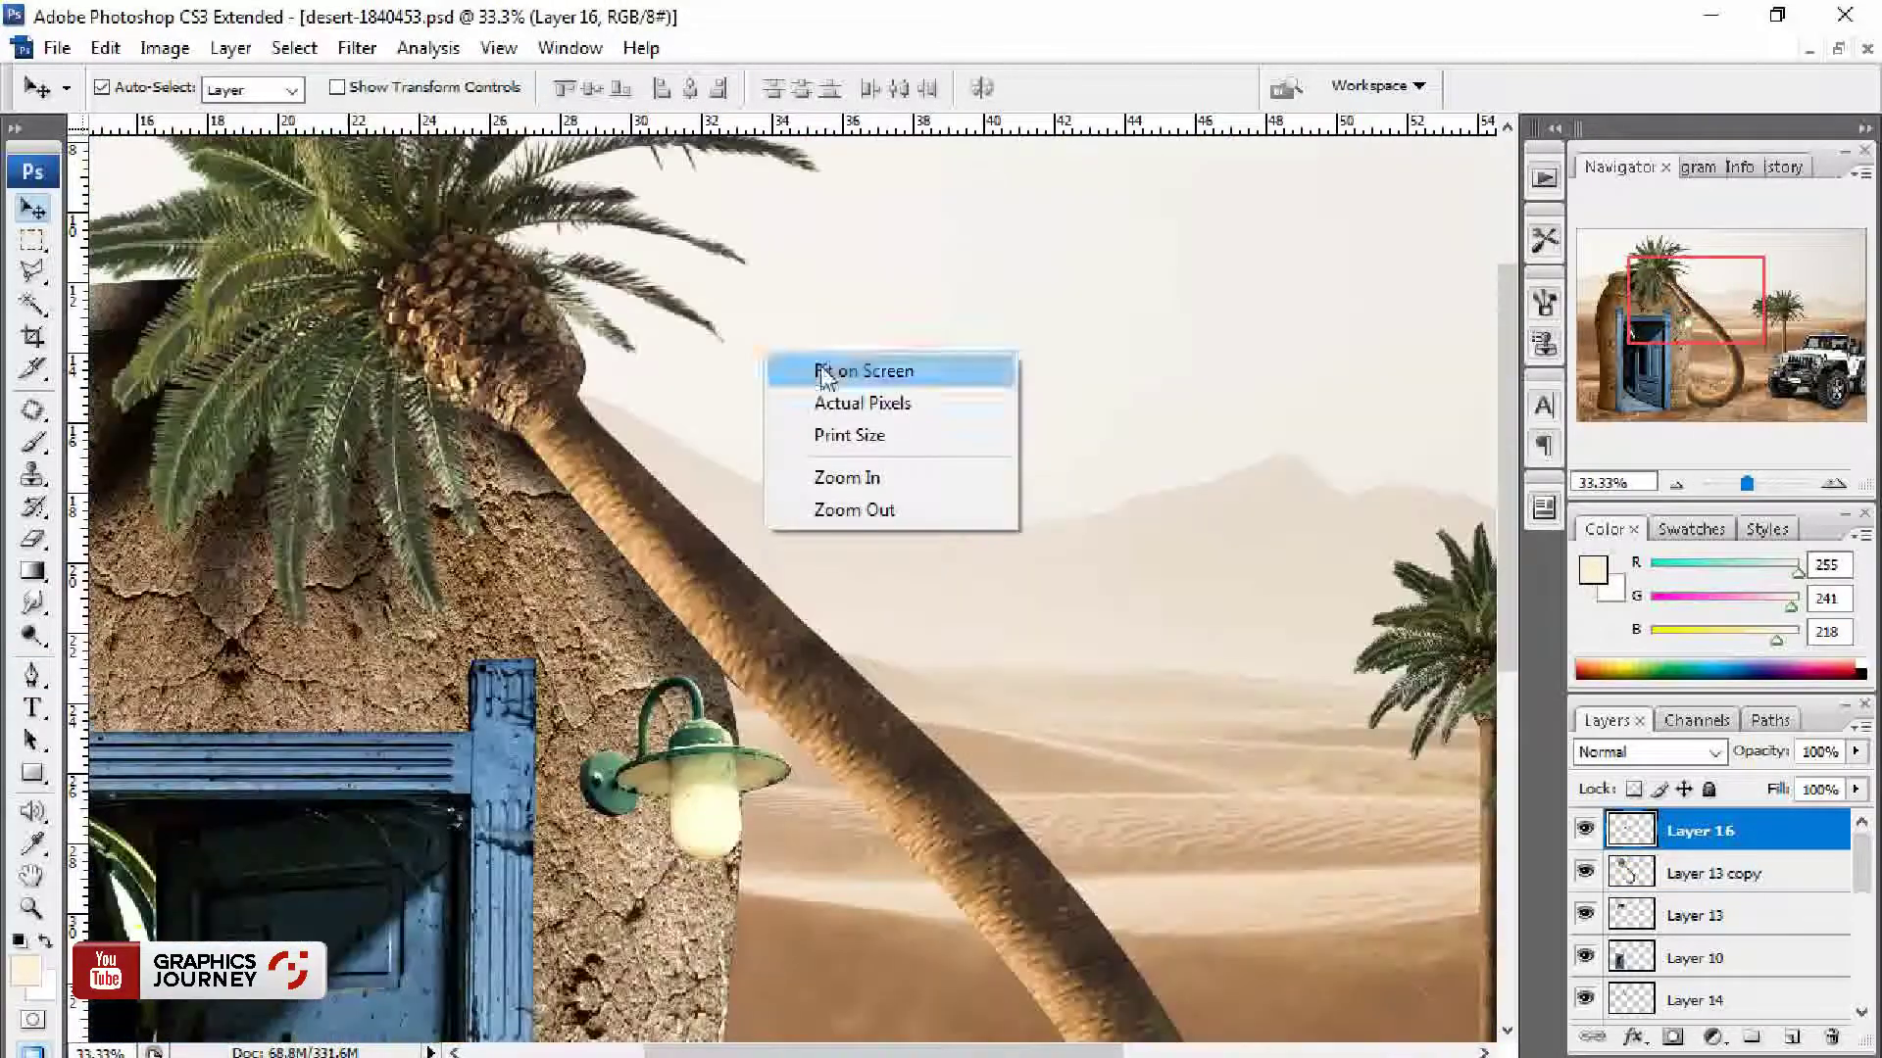
left_click(826, 372)
left_click(394, 740, "ctrl")
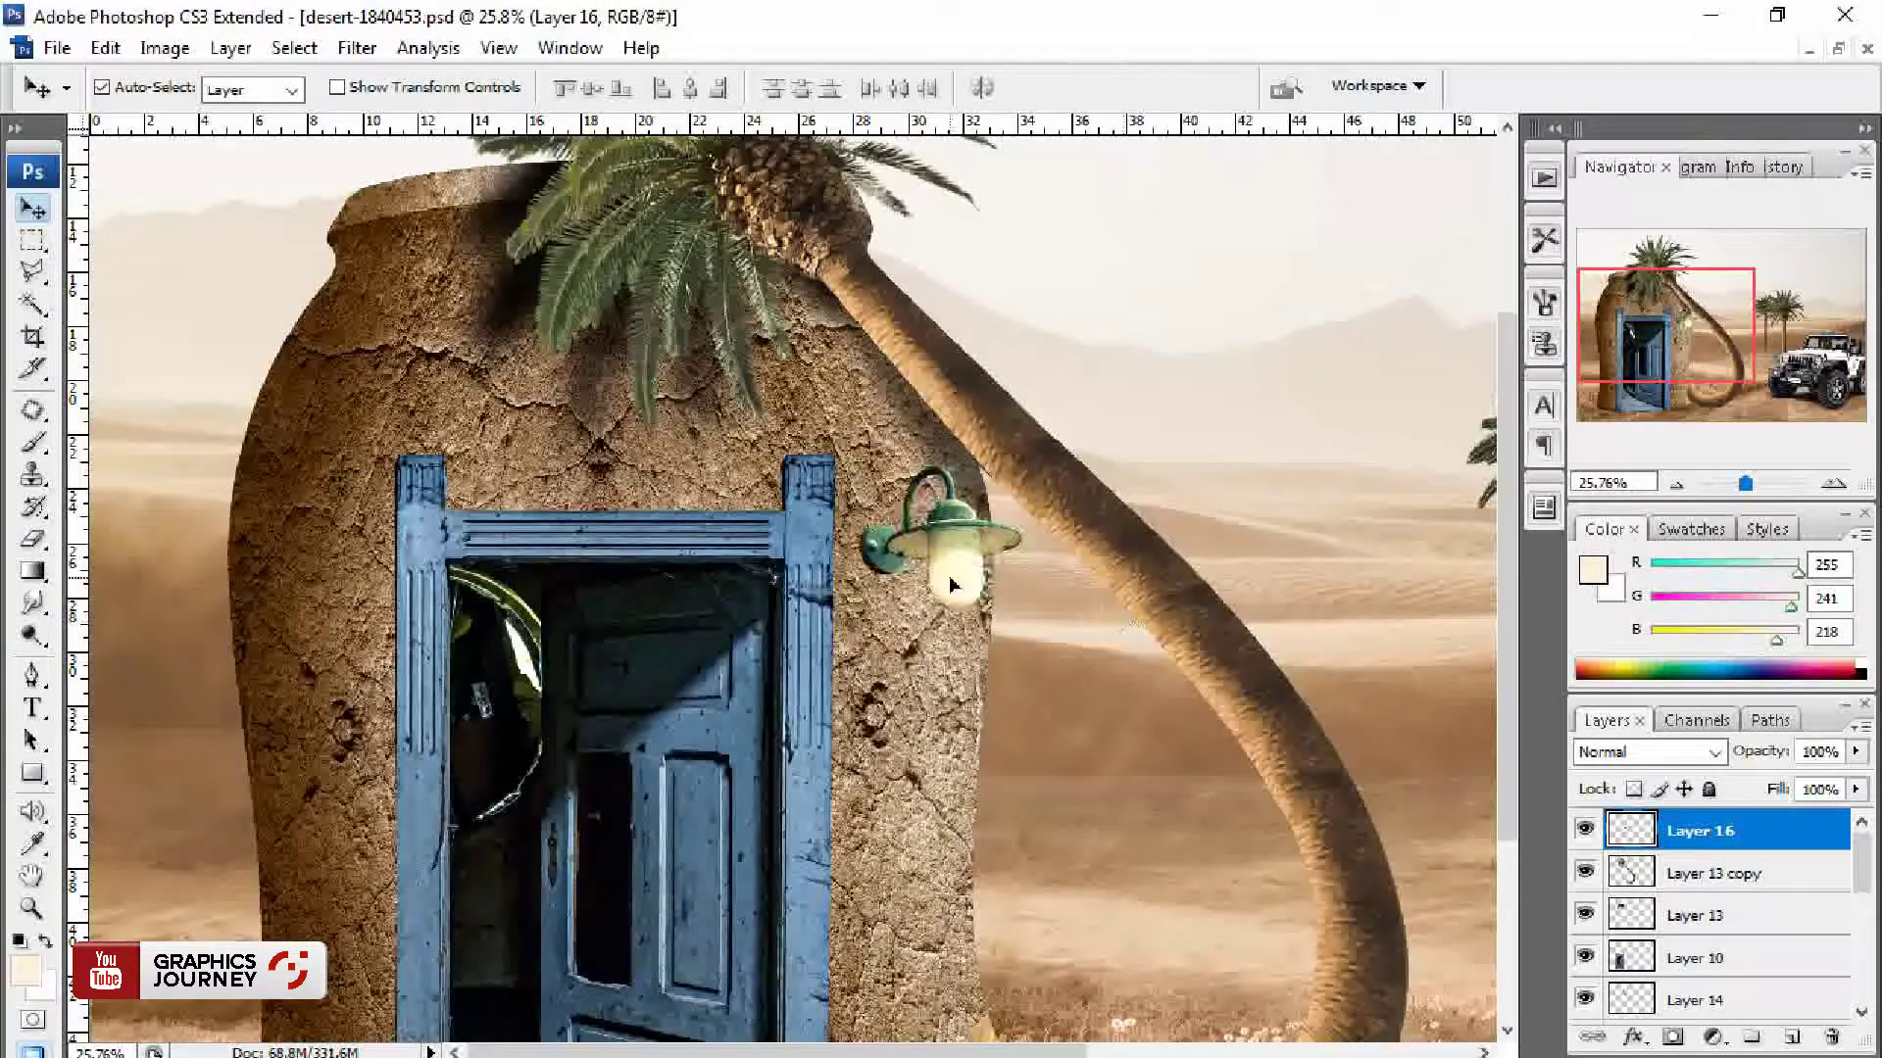
left_click_drag(1094, 460, 726, 696)
mouse_move(1015, 596)
left_mouse_down()
mouse_move(1020, 568)
mouse_move(970, 666)
left_mouse_up()
Step: Warm the lamp with Color Balance toward red and yellow, then fit the image on screen
key("ctrl+b")
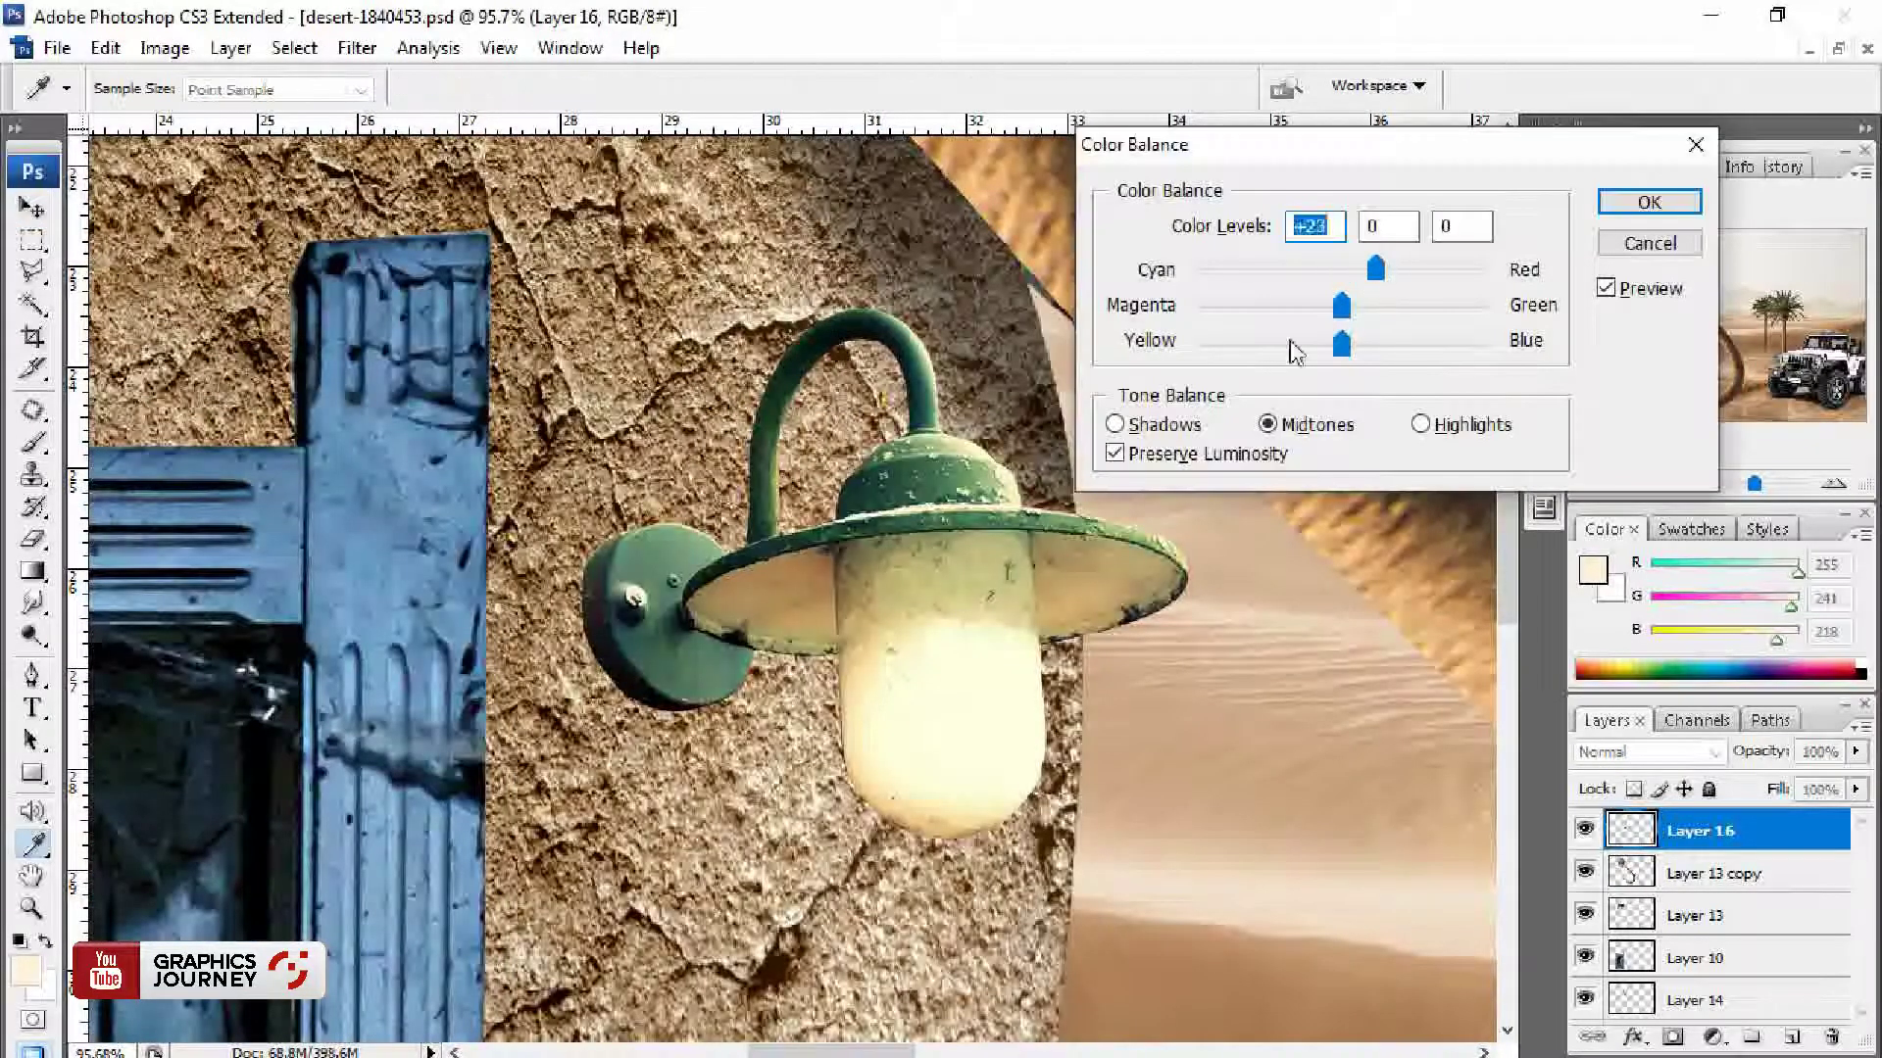
left_click_drag(1342, 340, 1326, 340)
left_click_drag(1343, 270, 1416, 270)
key("Return")
key("v")
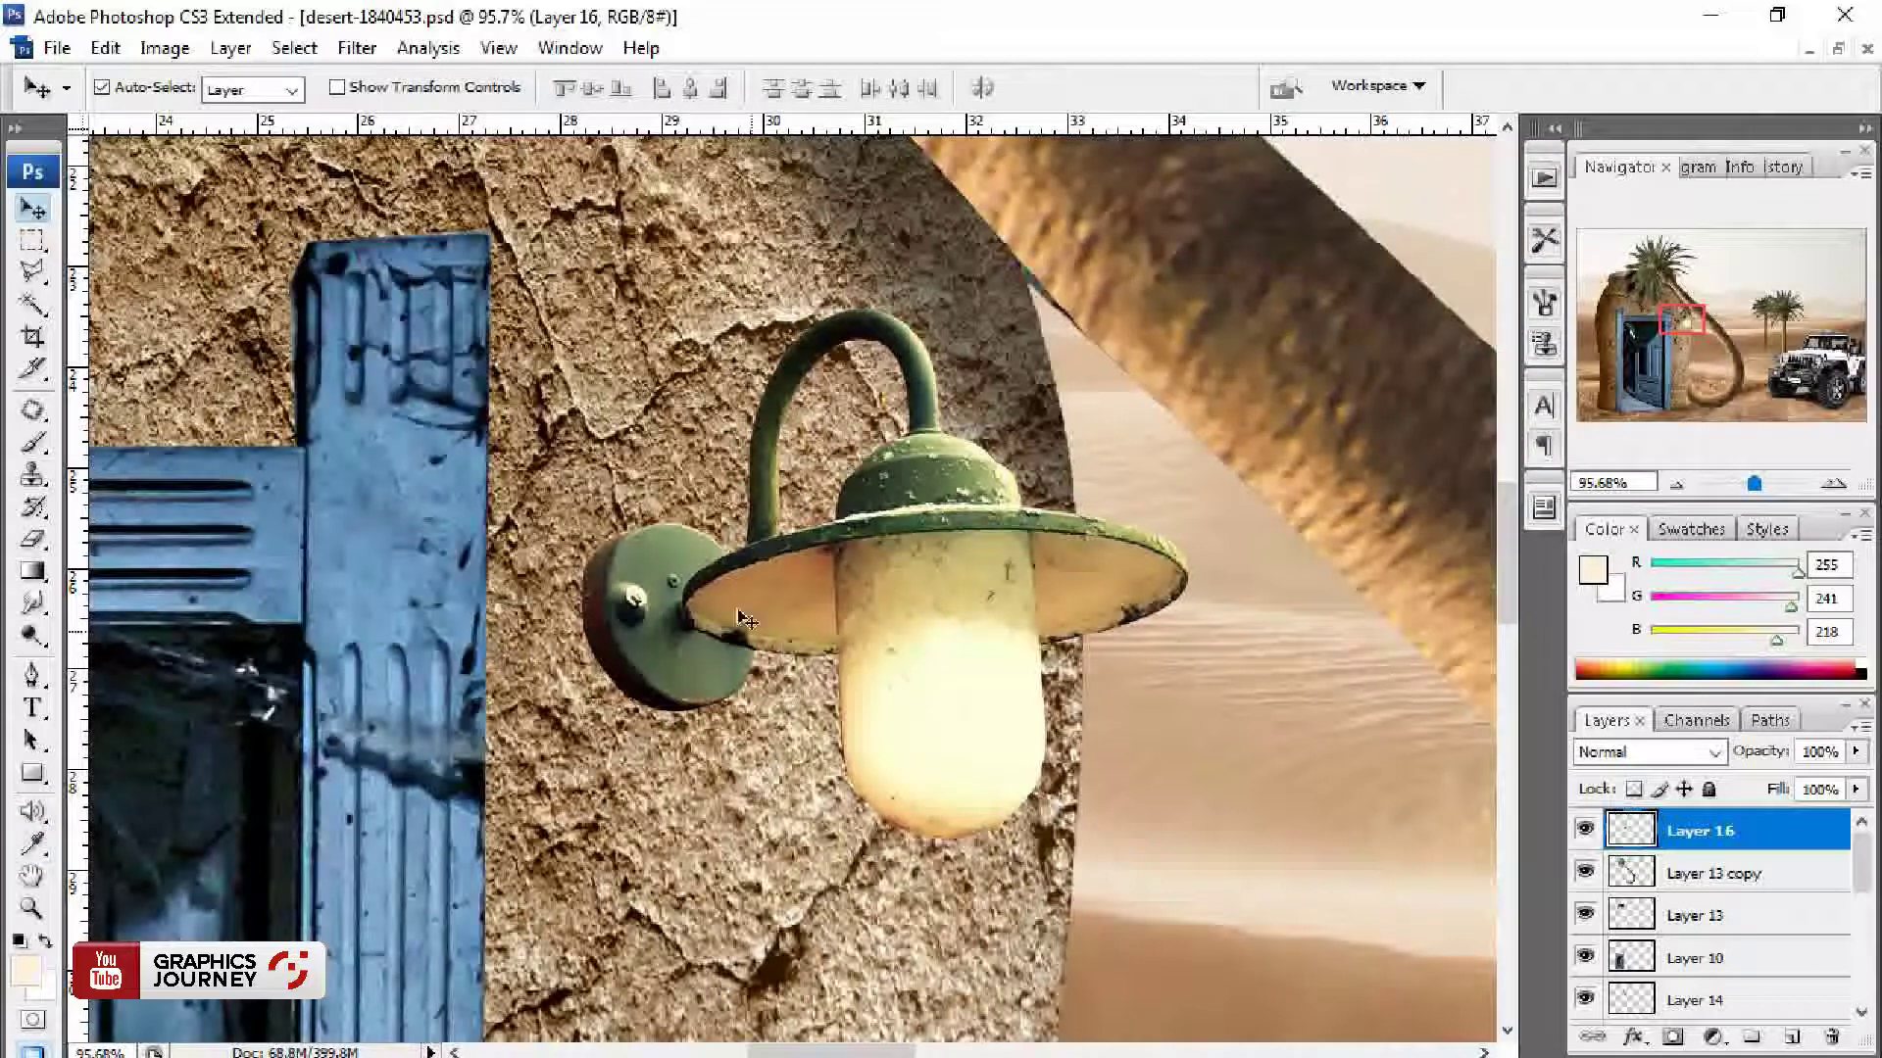
key("ctrl+0")
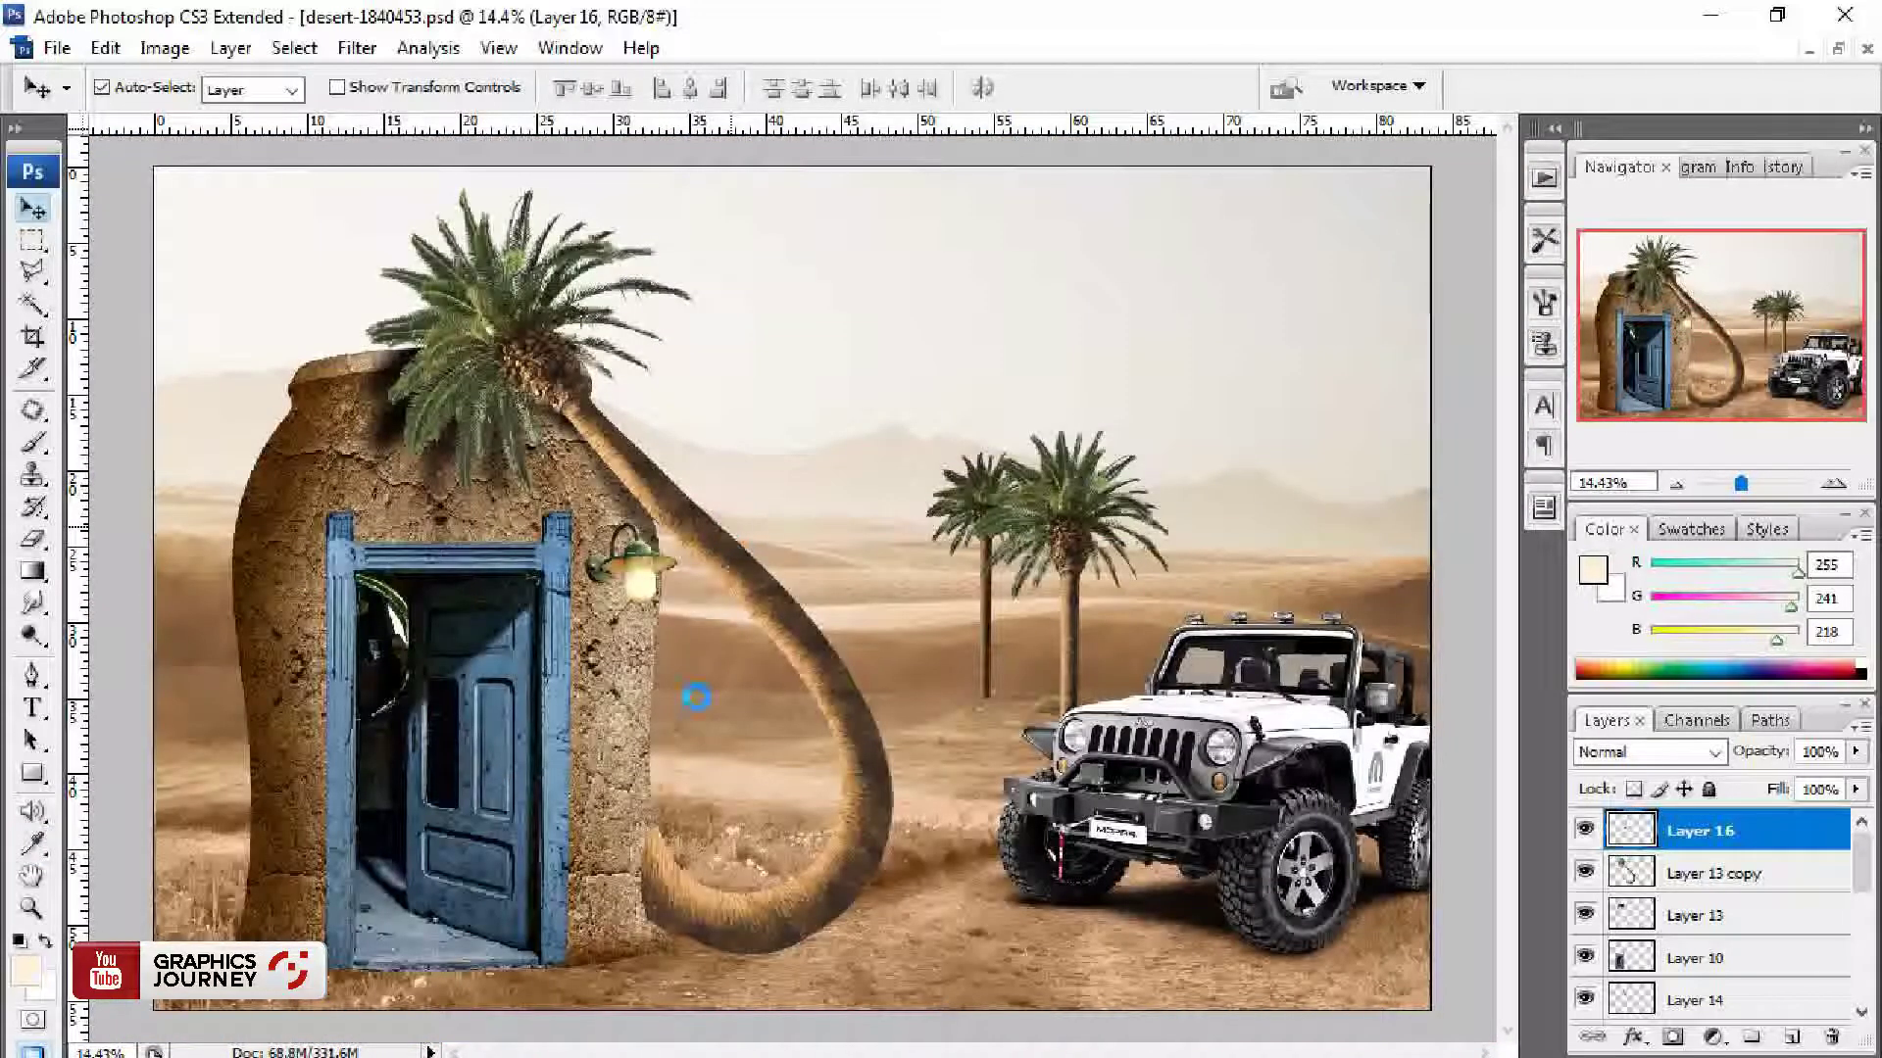
Step: Copy a rectangular strip of desert ground below the door onto its own top layer
left_click(345, 923, "ctrl")
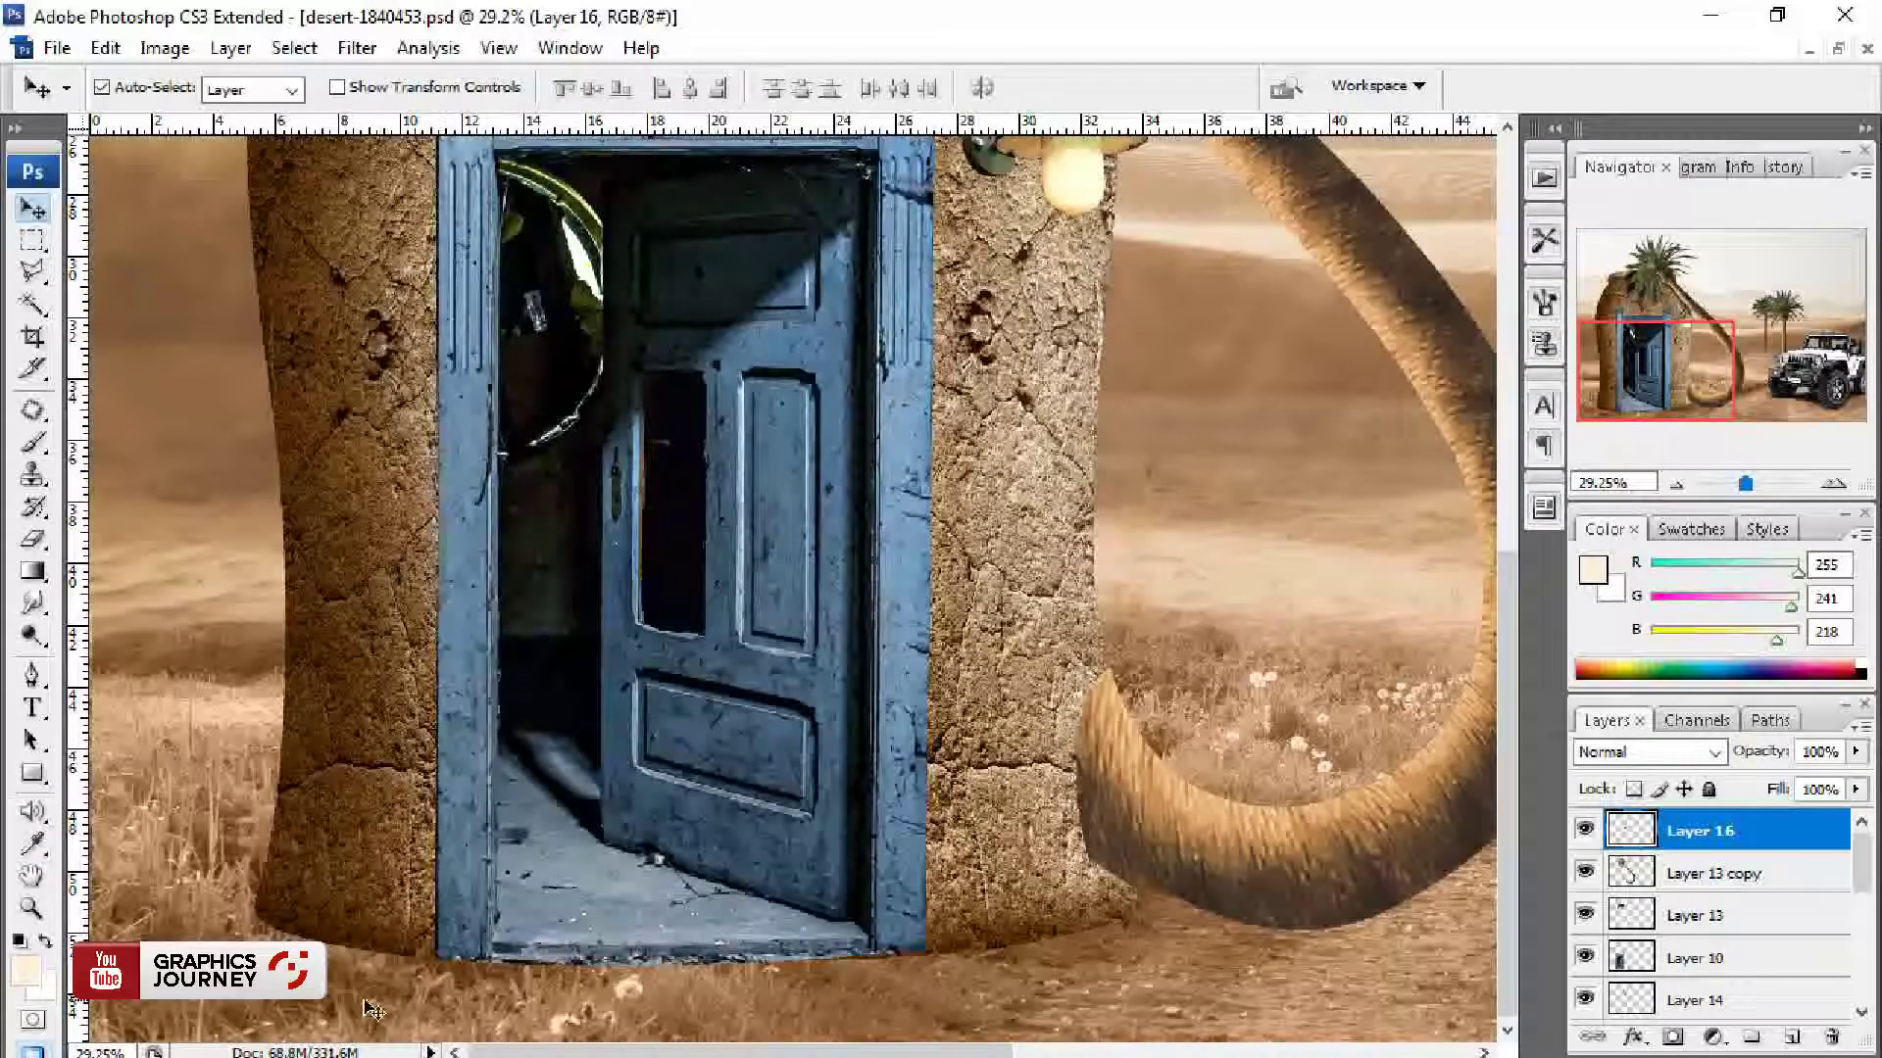
left_click(813, 866)
key("m")
left_click_drag(813, 866, 1164, 849)
key("v")
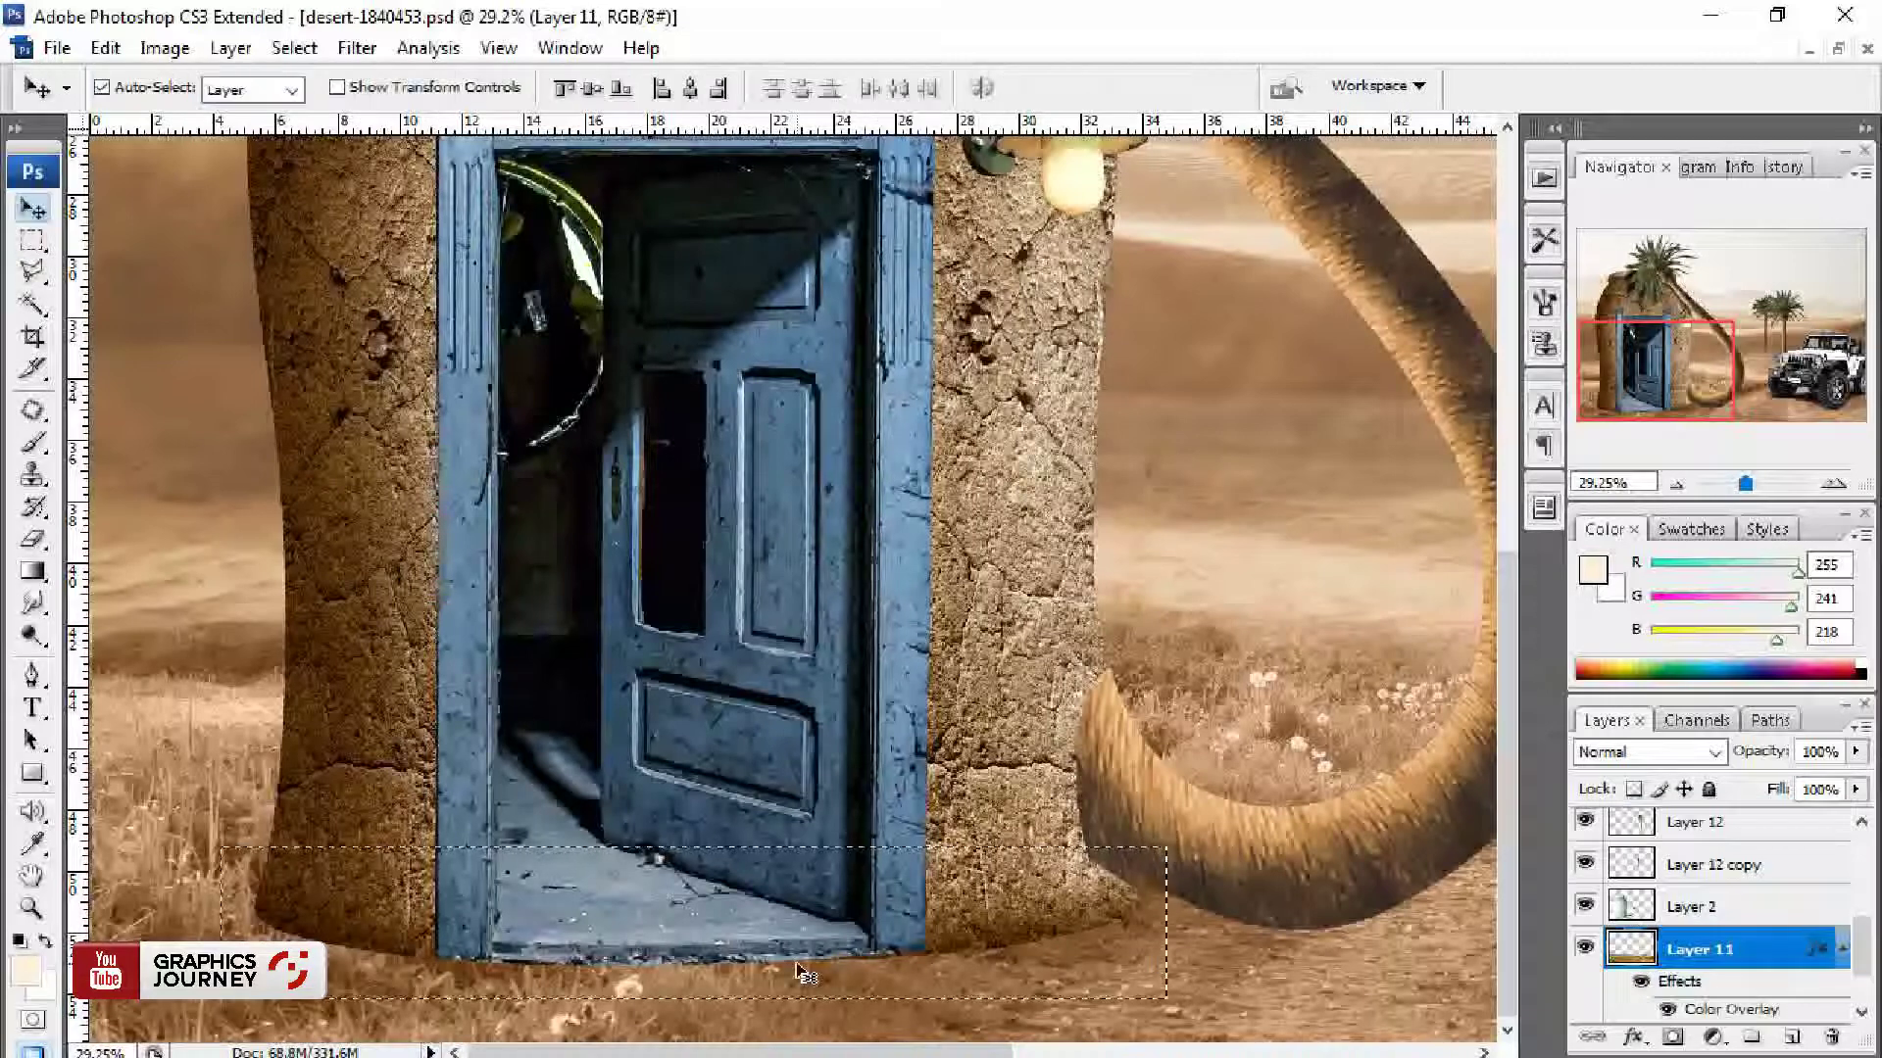
key("ctrl+j")
key("ctrl+shift+bracketright")
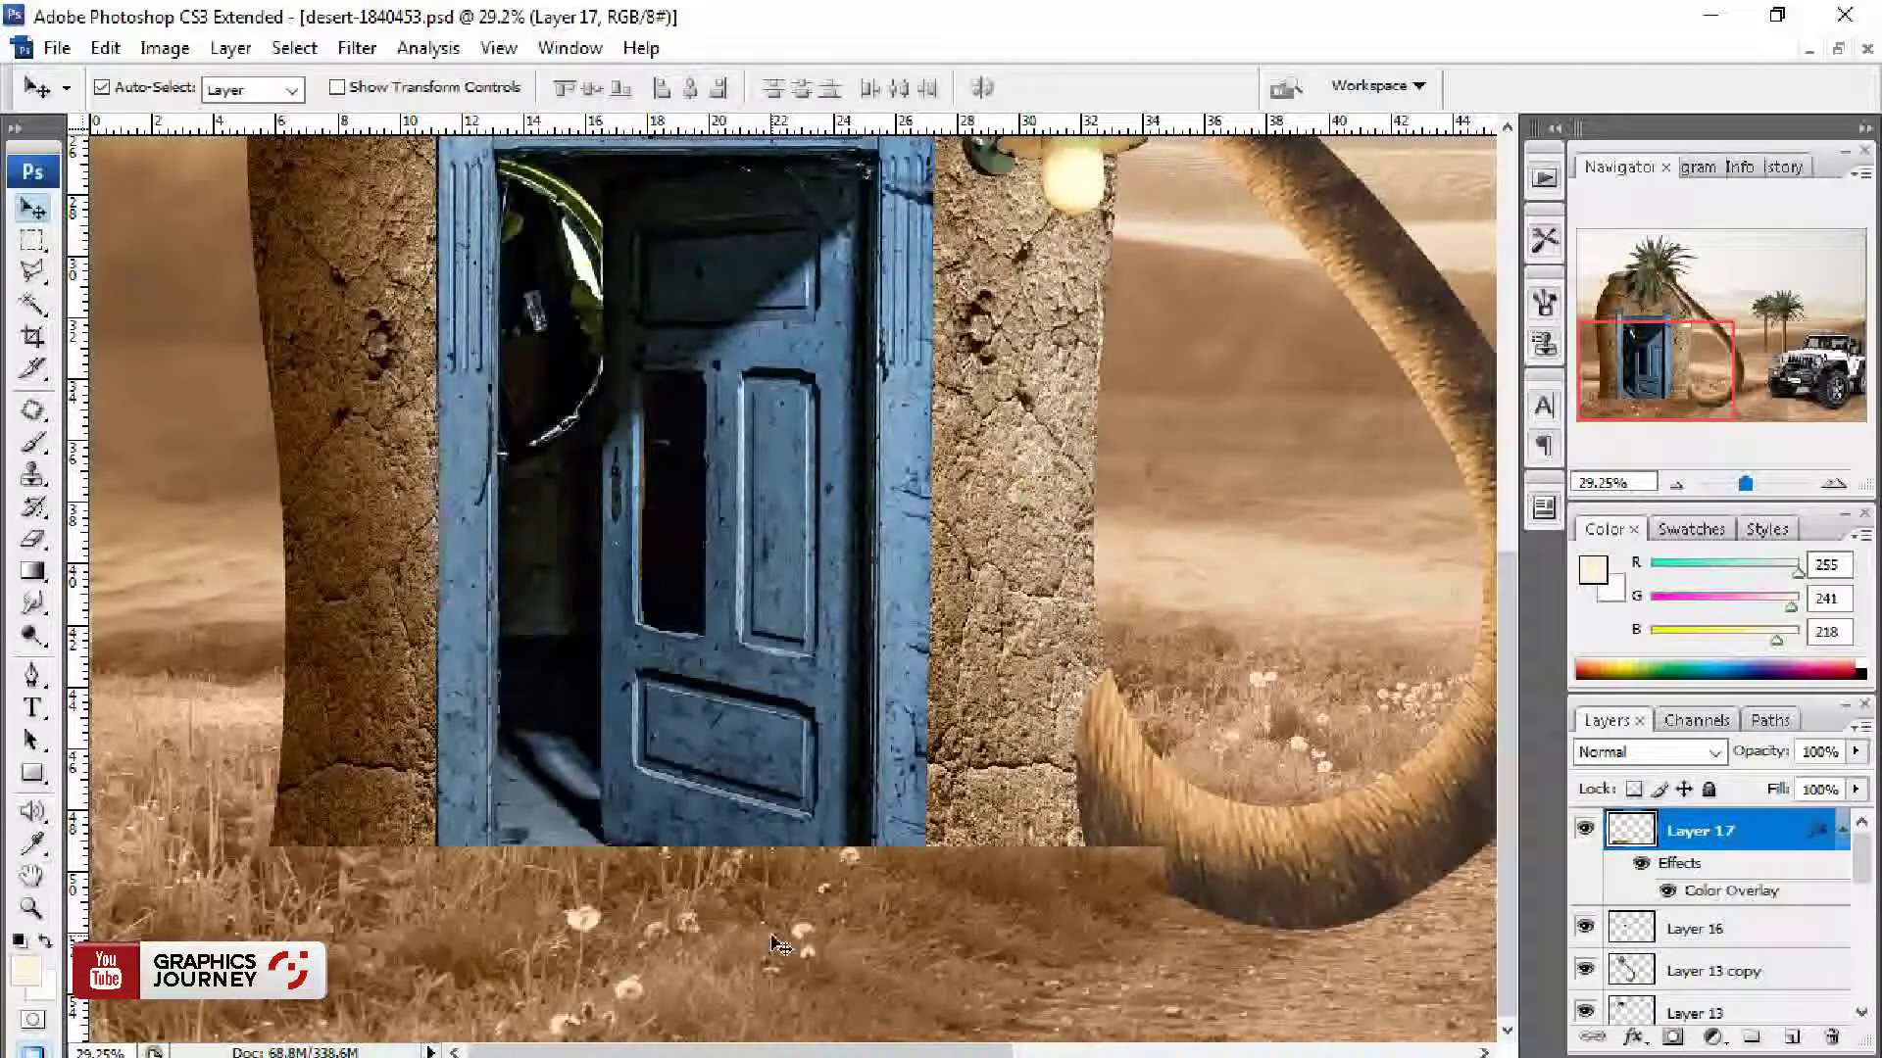
Step: Warp the ground strip into a curve around the house base and reposition it
key("ctrl+t")
left_click(1142, 87)
mouse_move(676, 862)
left_mouse_down()
mouse_move(1097, 901)
mouse_move(898, 956)
left_mouse_up()
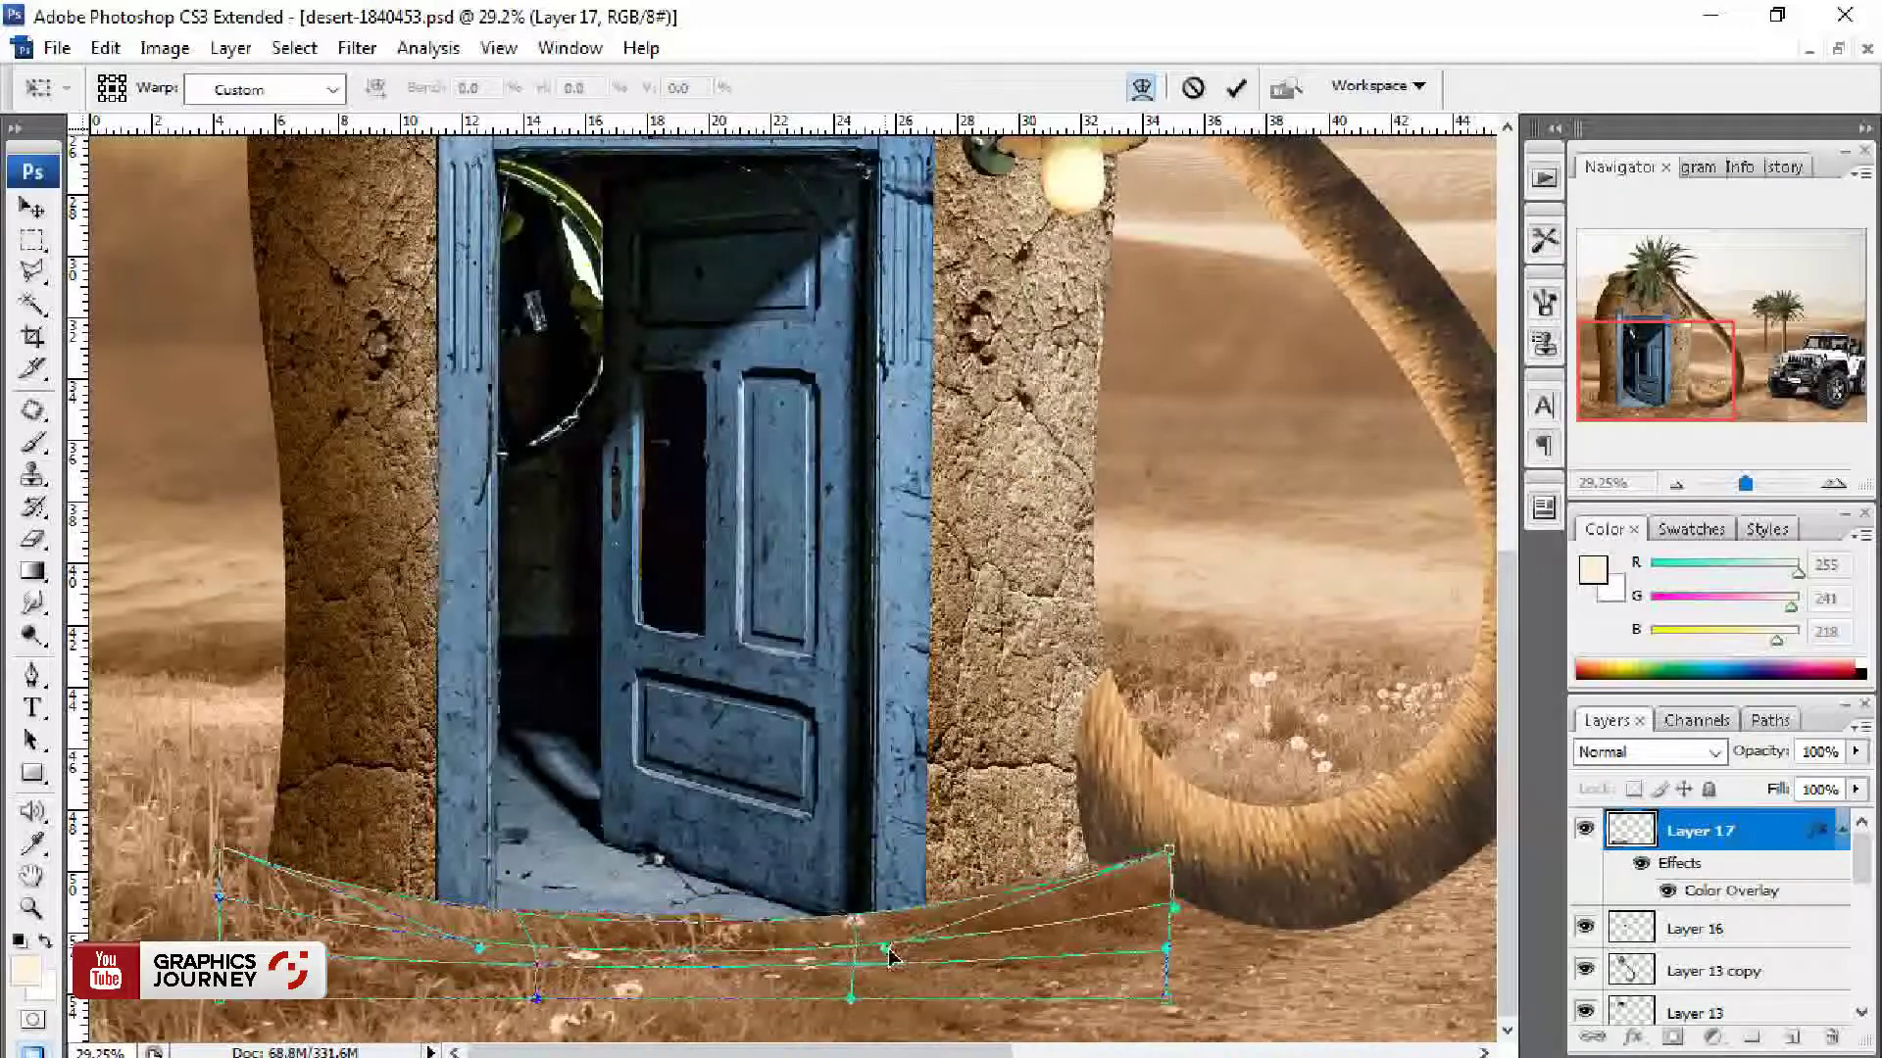
key("Return")
key("e")
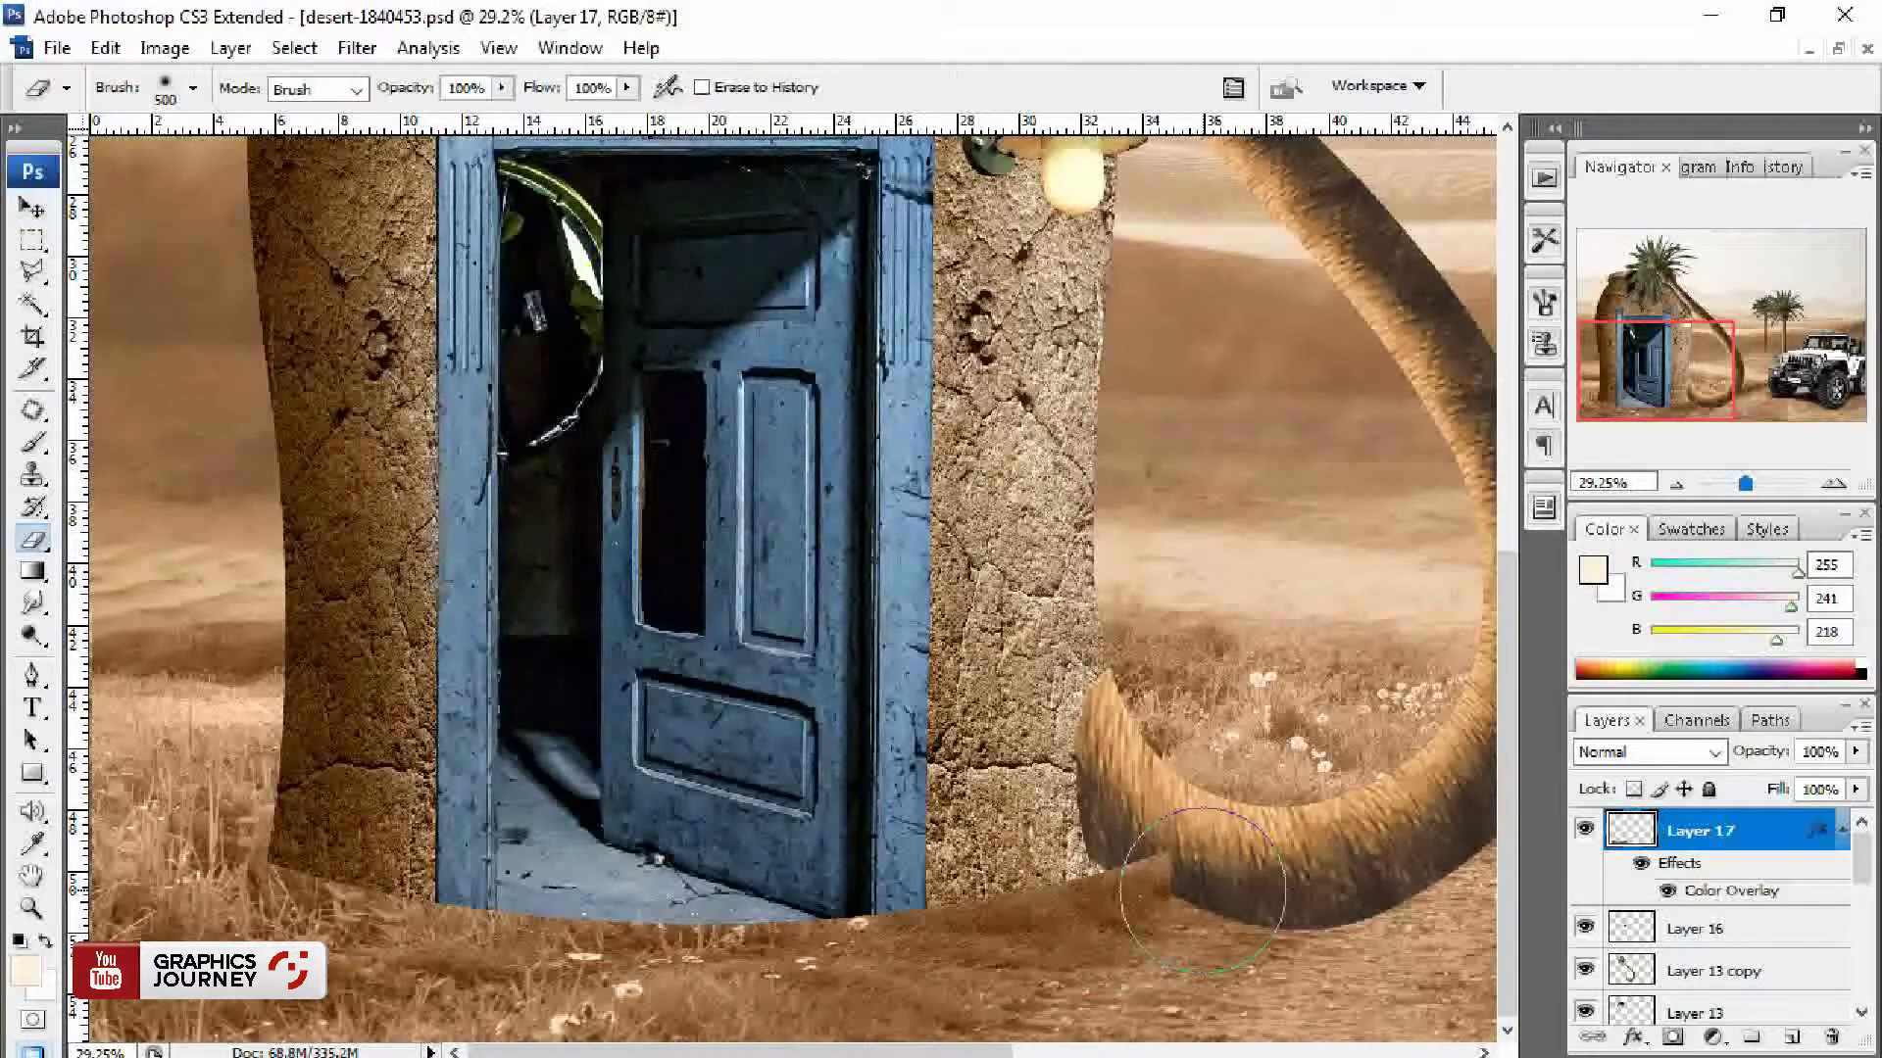
key("v")
left_click(1252, 840)
key("ctrl+shift+bracketright")
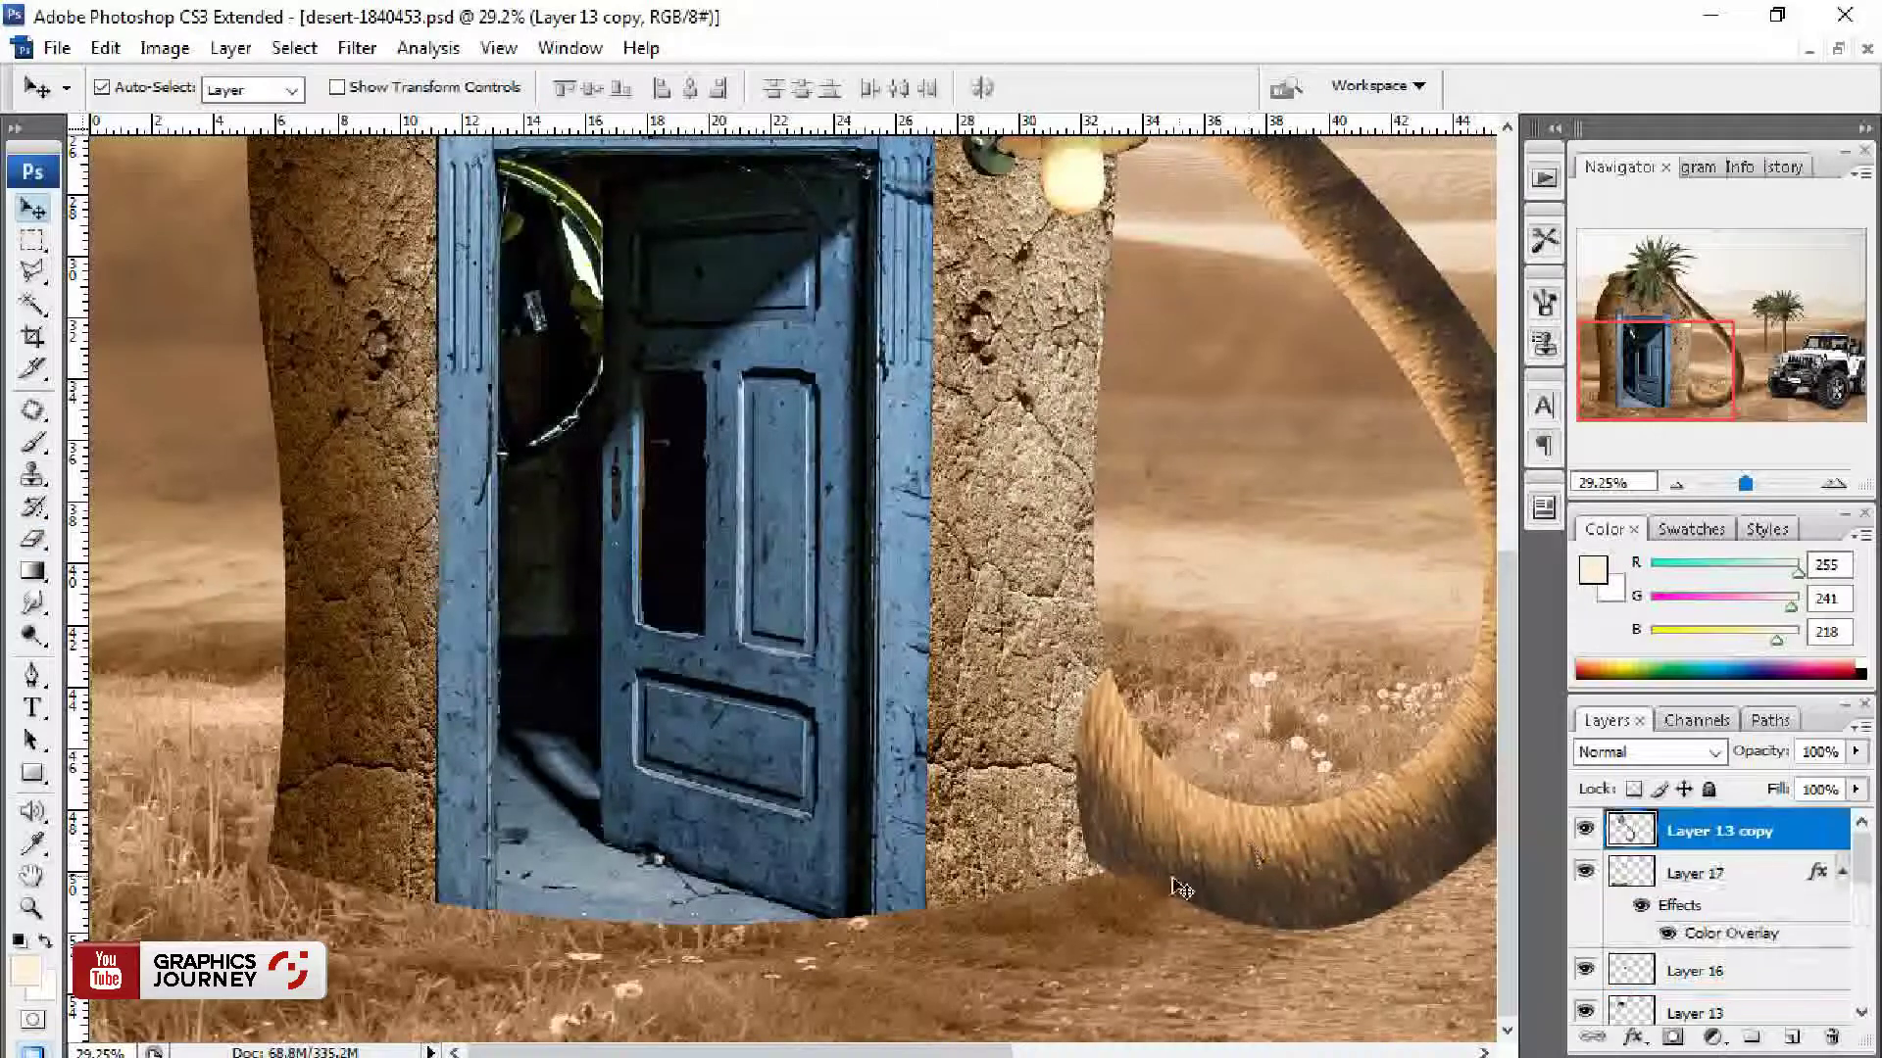
mouse_move(1139, 910)
left_mouse_down()
mouse_move(1085, 926)
mouse_move(1058, 859)
left_mouse_up()
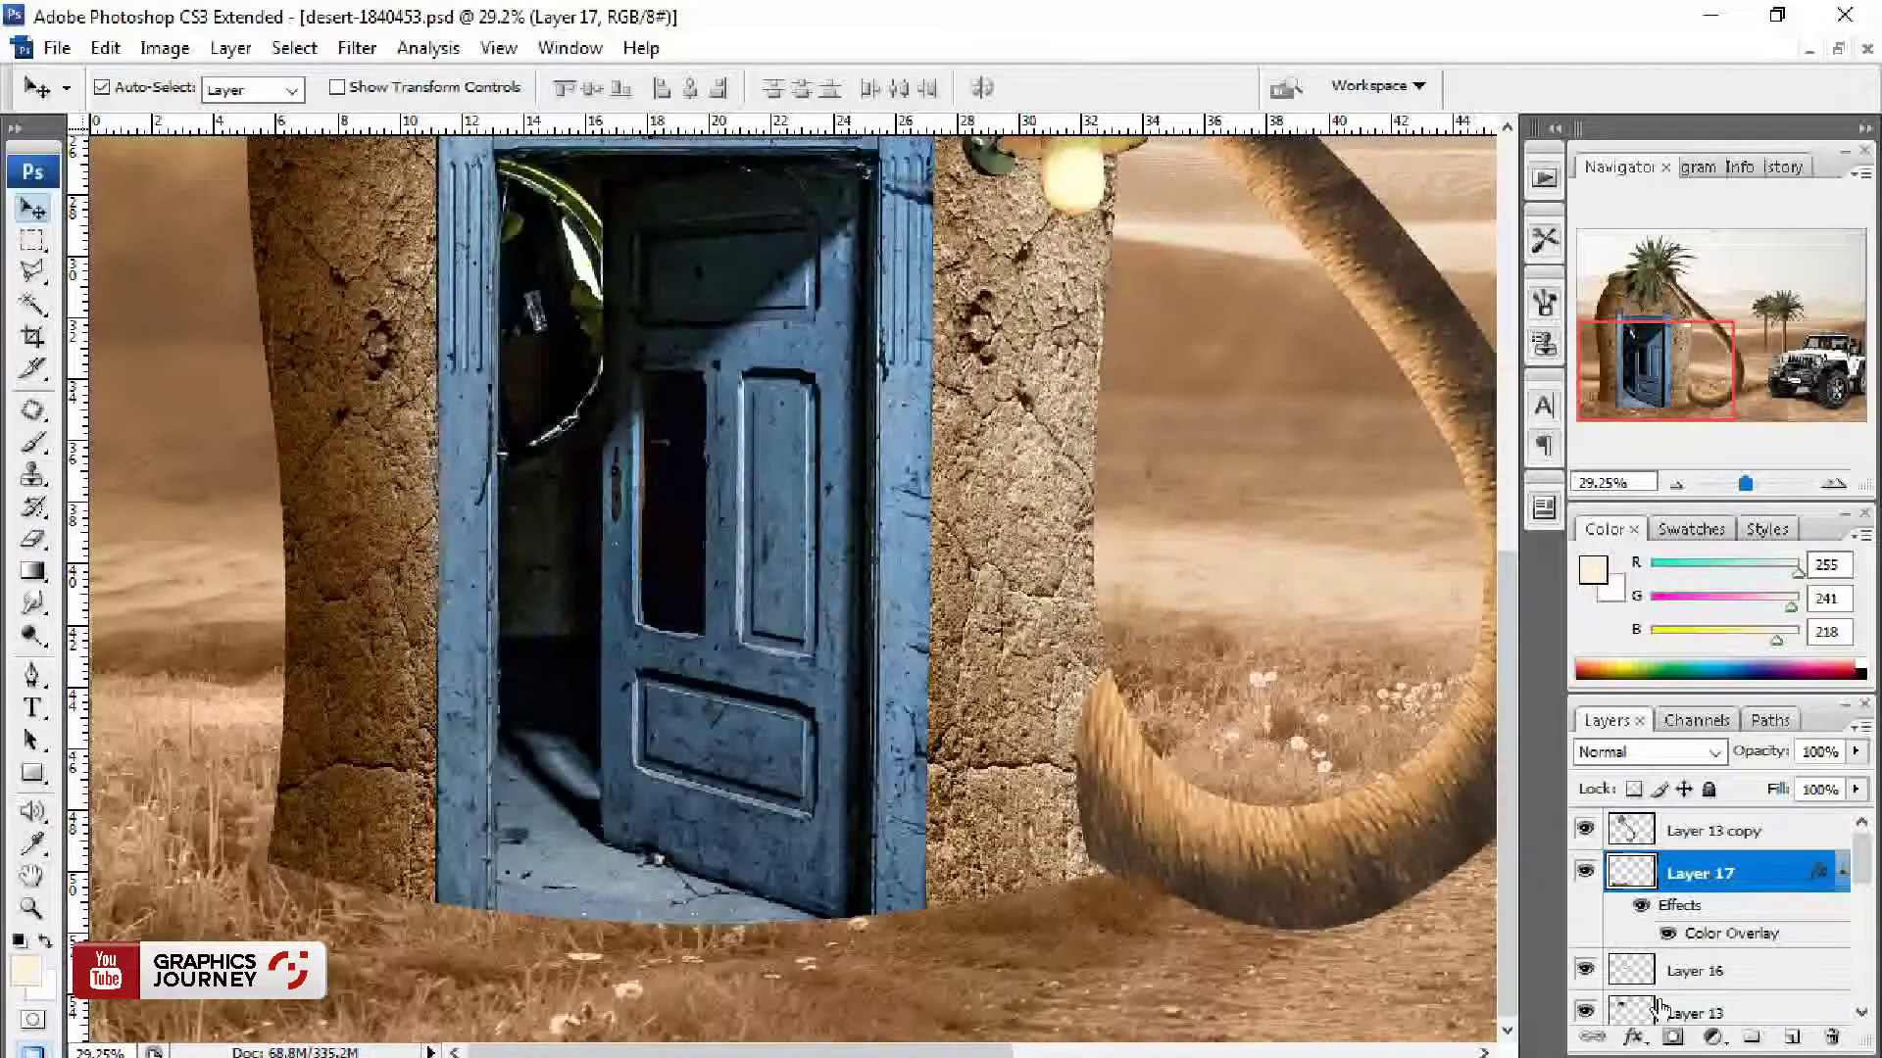
Step: Delete the part of the ground strip inside the house outline selection
scroll(1615, 846, "down", 3)
left_click(1628, 970, "ctrl")
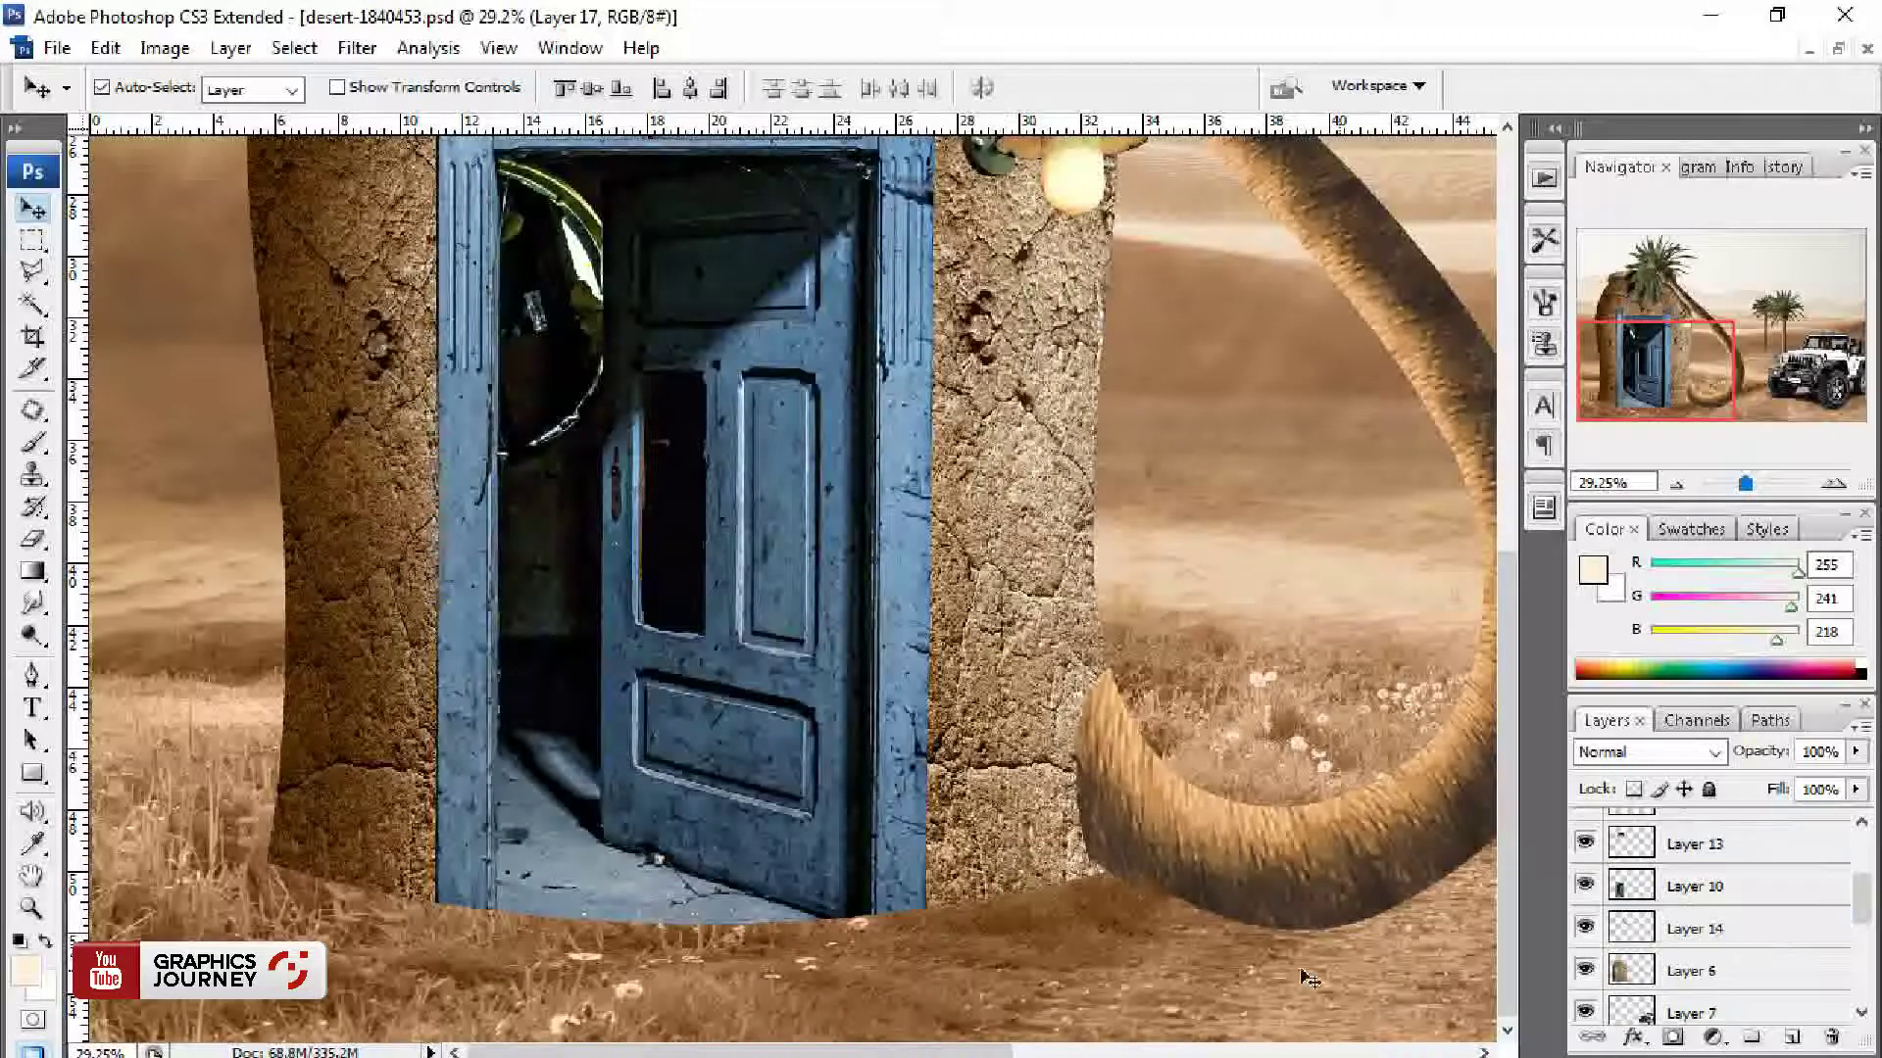
key("Delete")
key("ctrl+d")
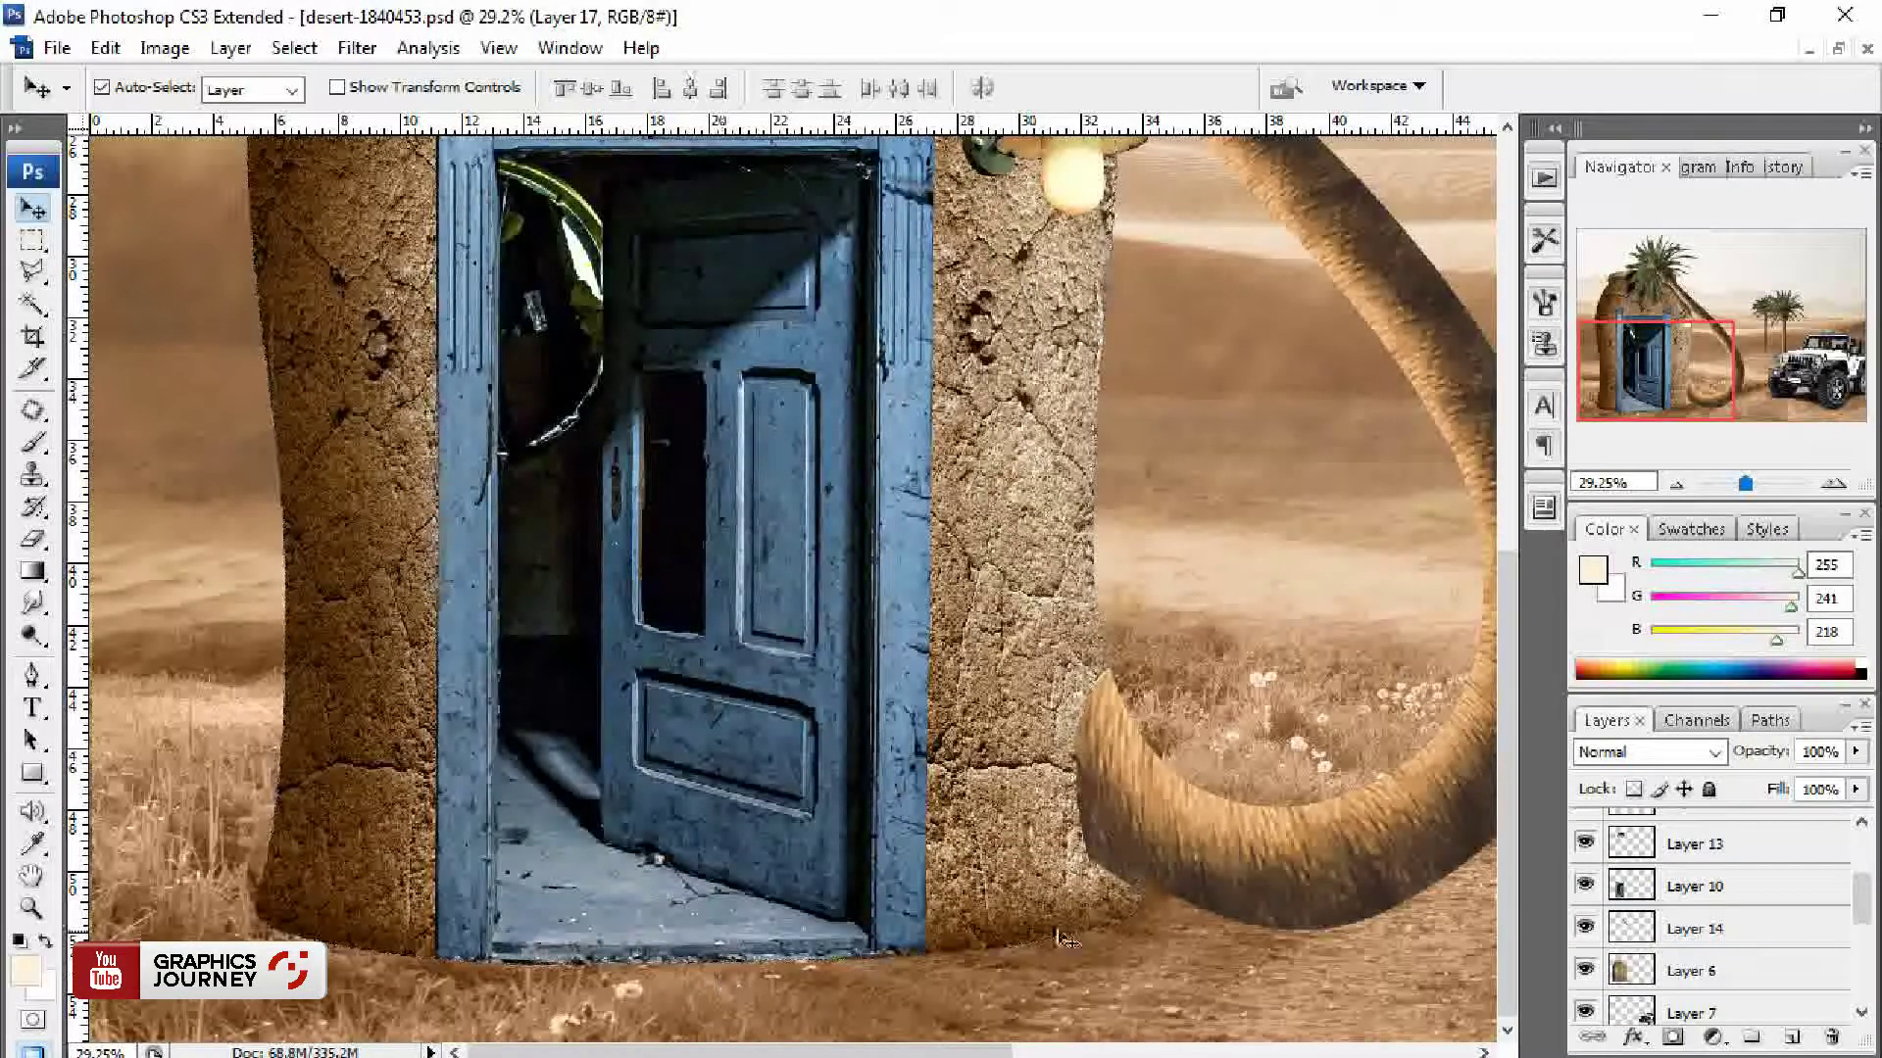
key("b")
key("v")
Step: Ready the Smudge tool at 80% strength on the Layer 17 ground strip
left_click(32, 603)
right_click(583, 418)
key("Escape")
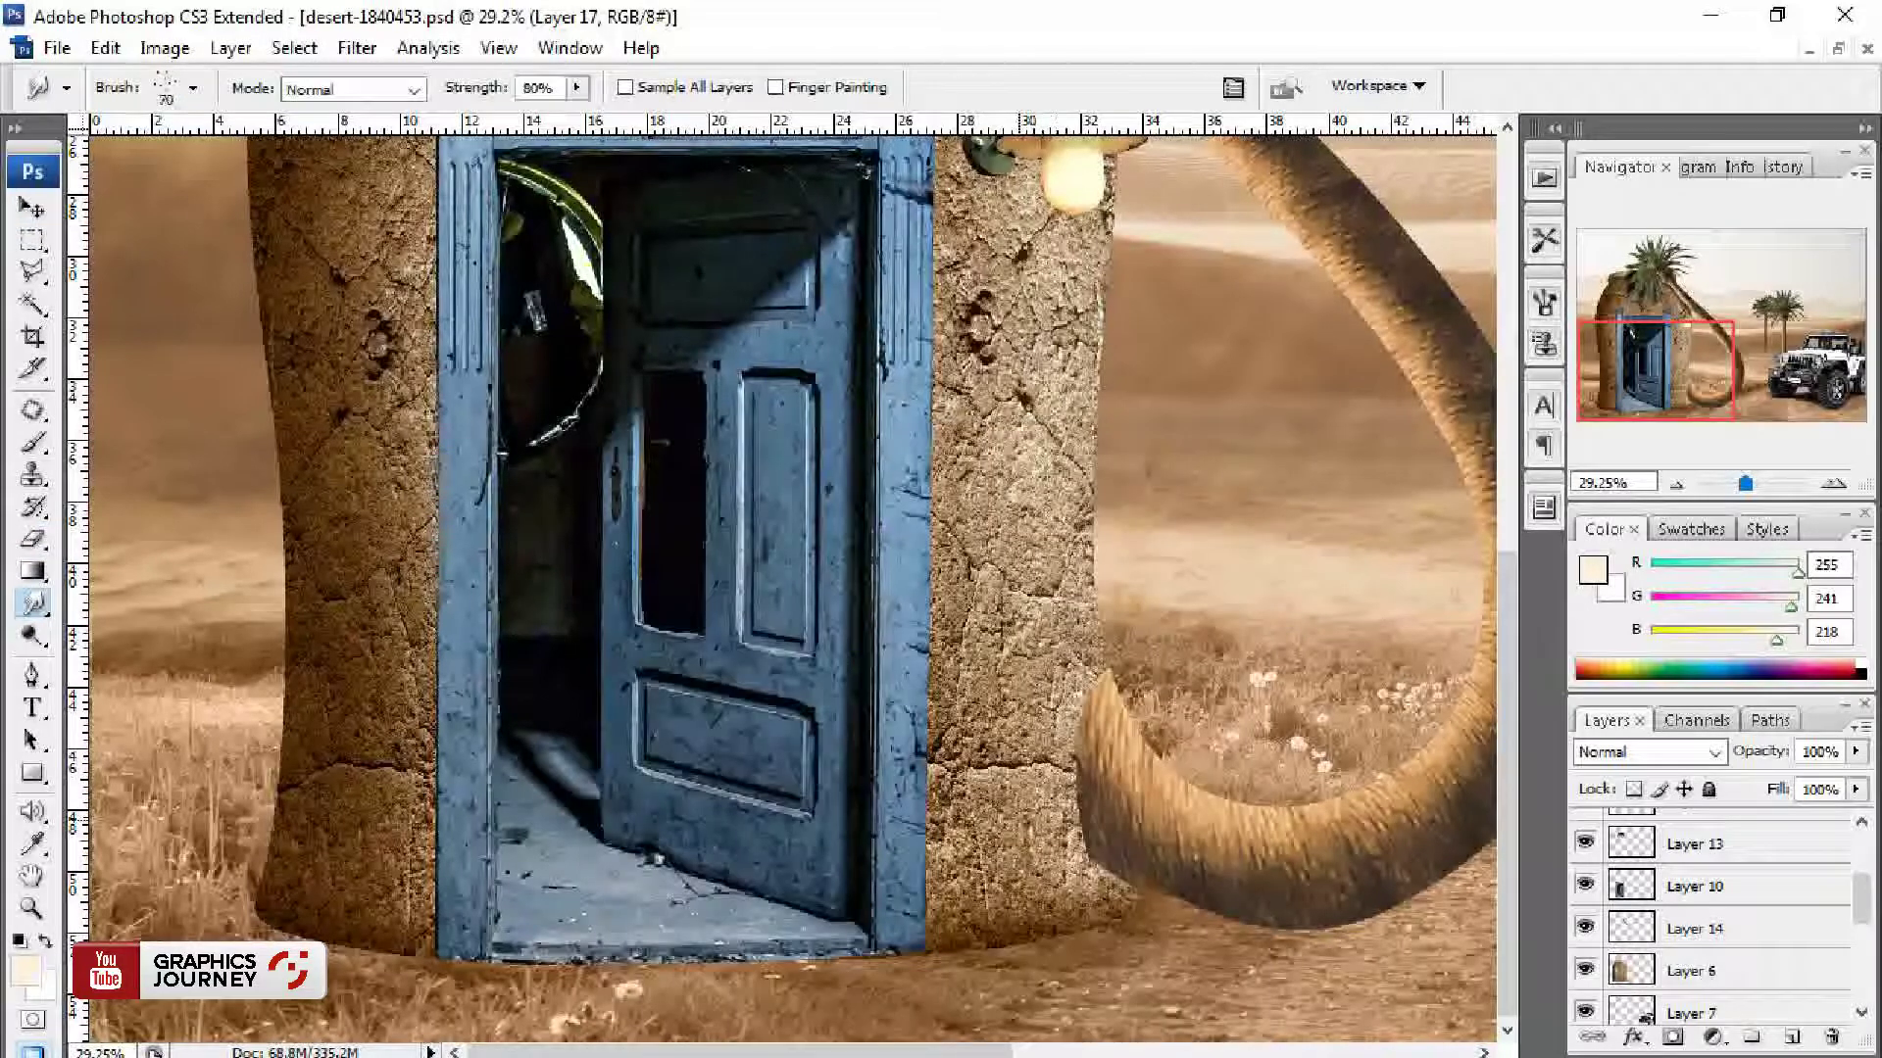
key("v")
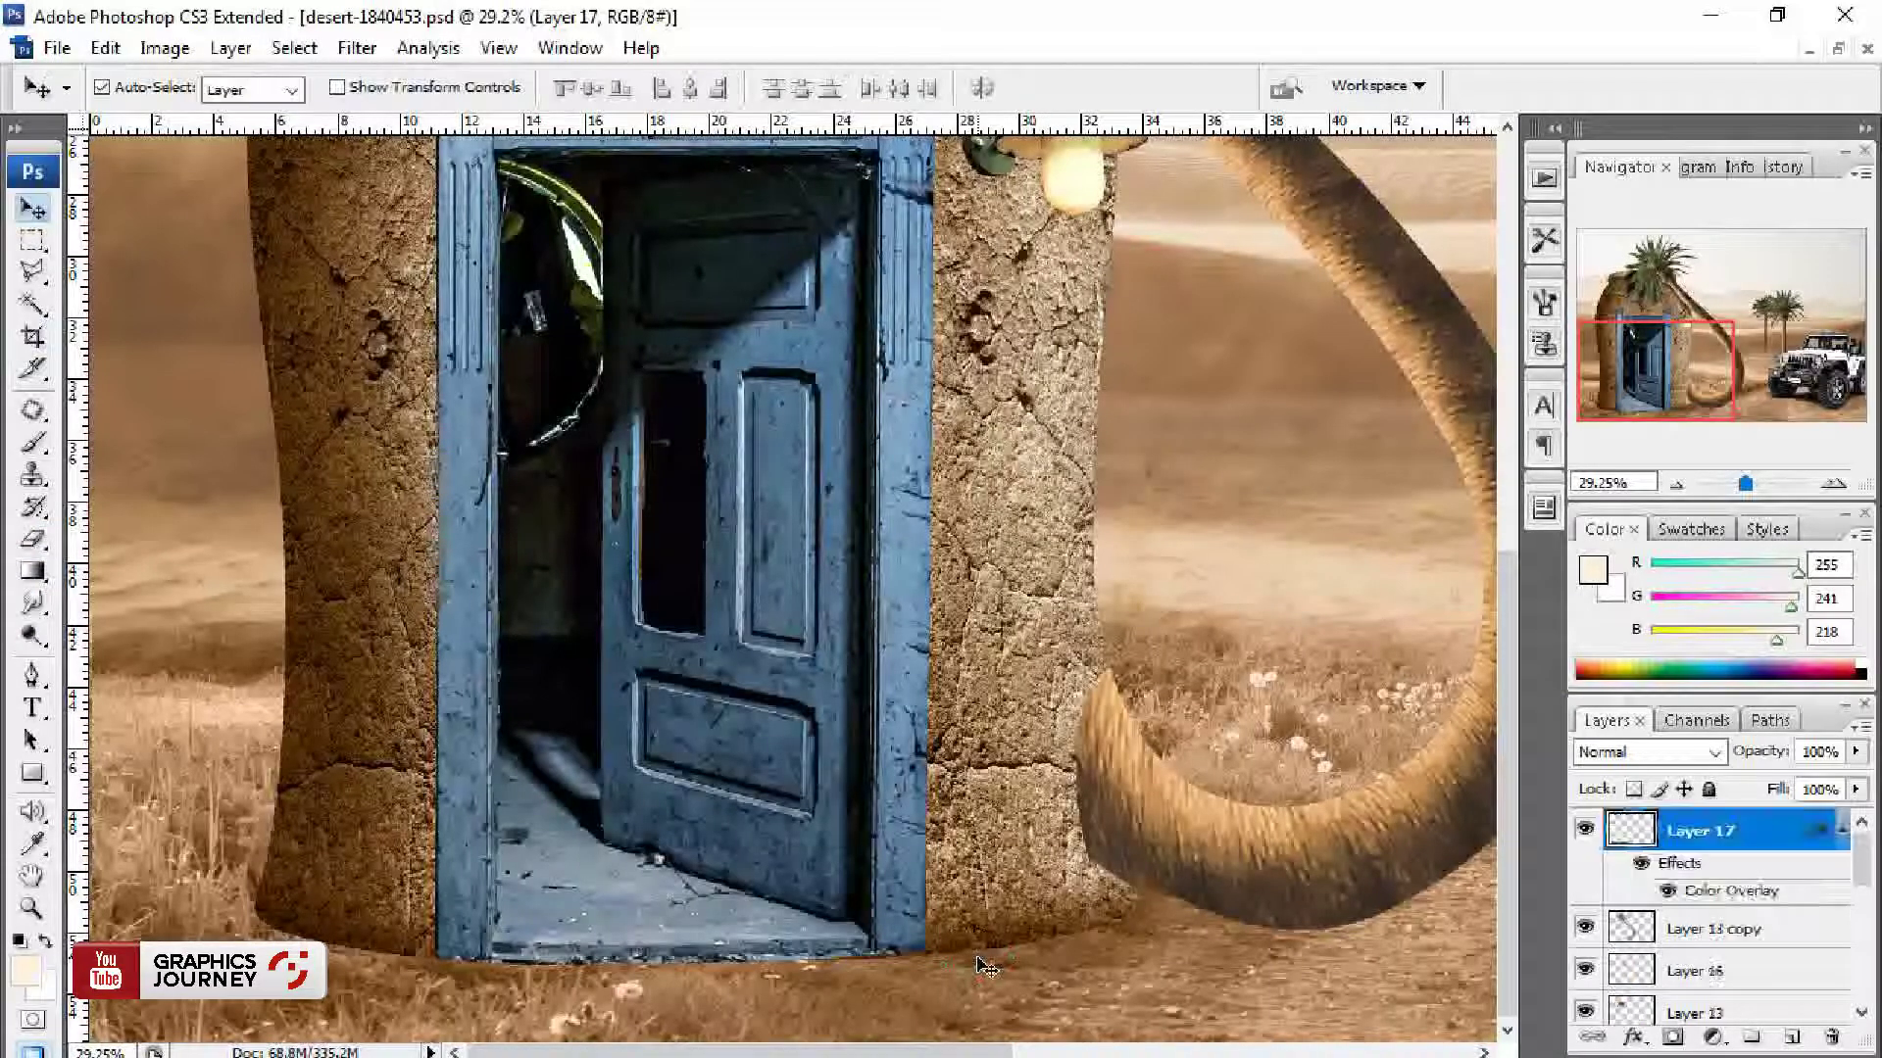
left_click(32, 603)
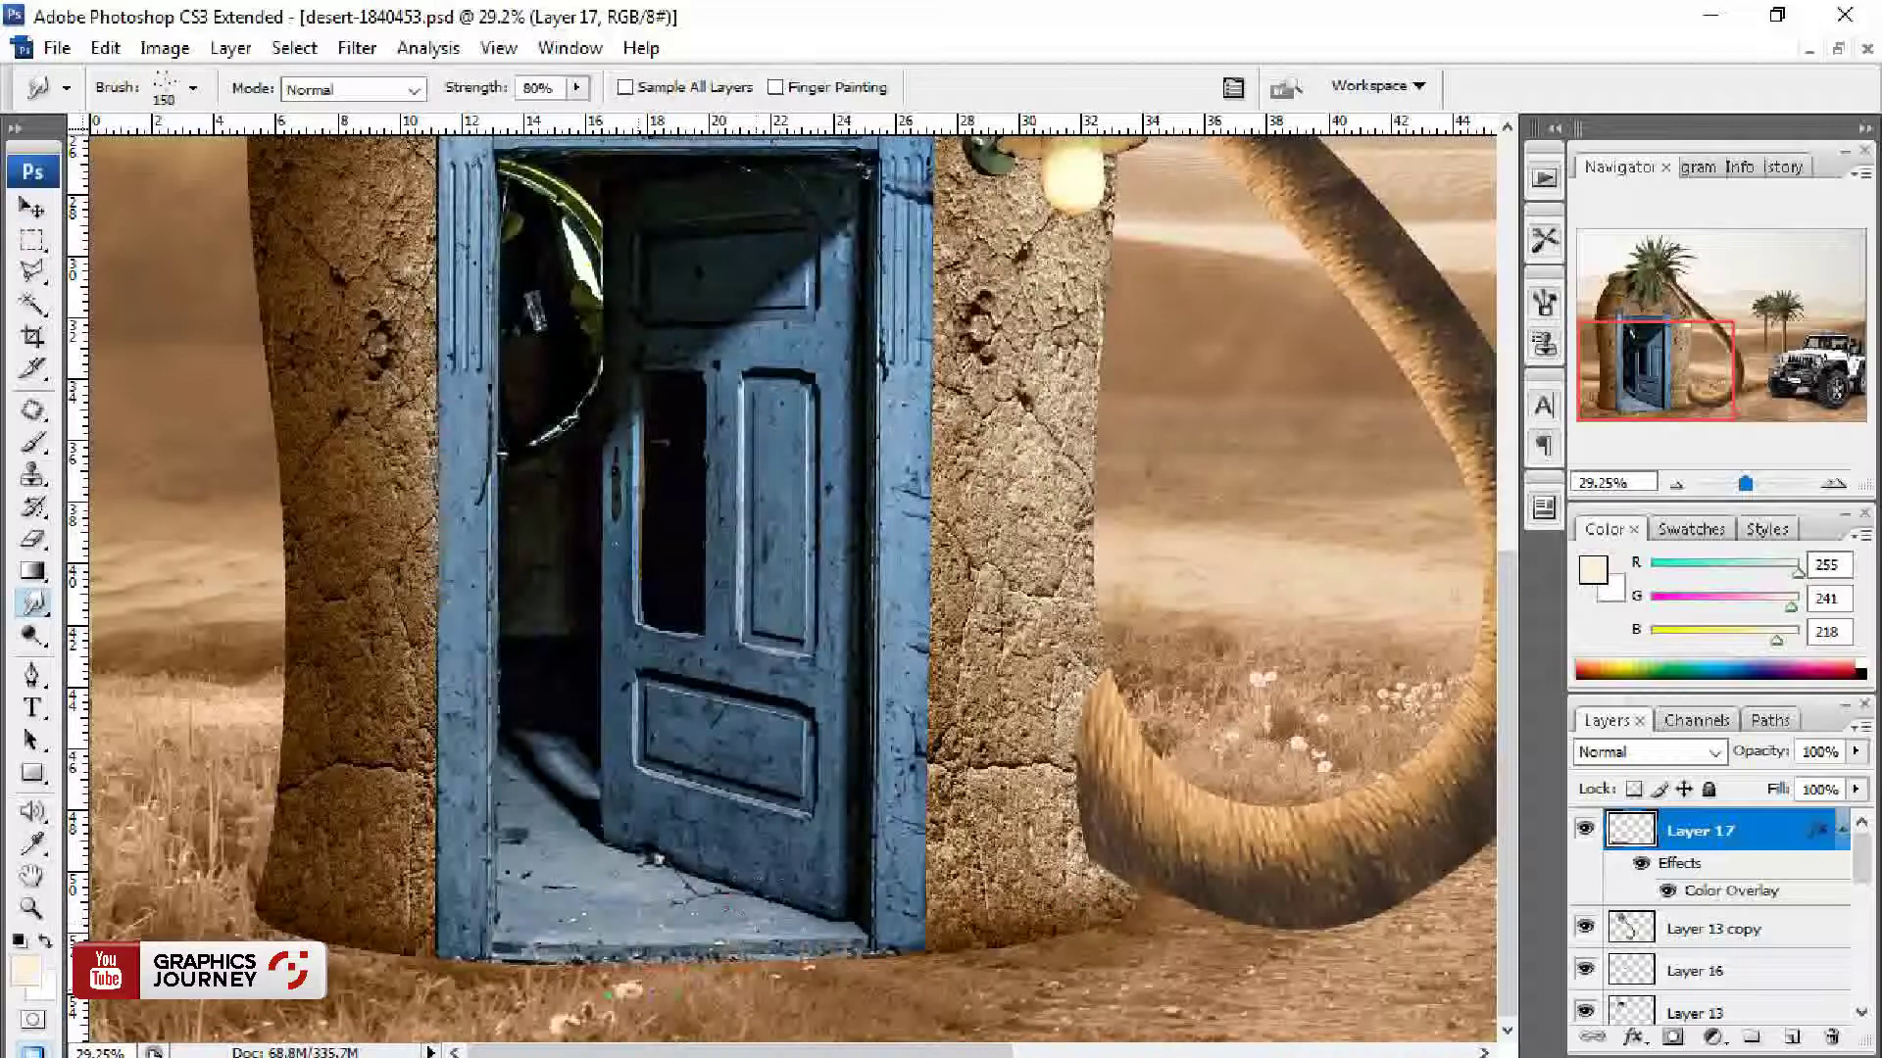
Step: Smudge grass blades along the door threshold, left wall base and palm trunk base, then zoom out
scroll(1157, 831, "up", 1)
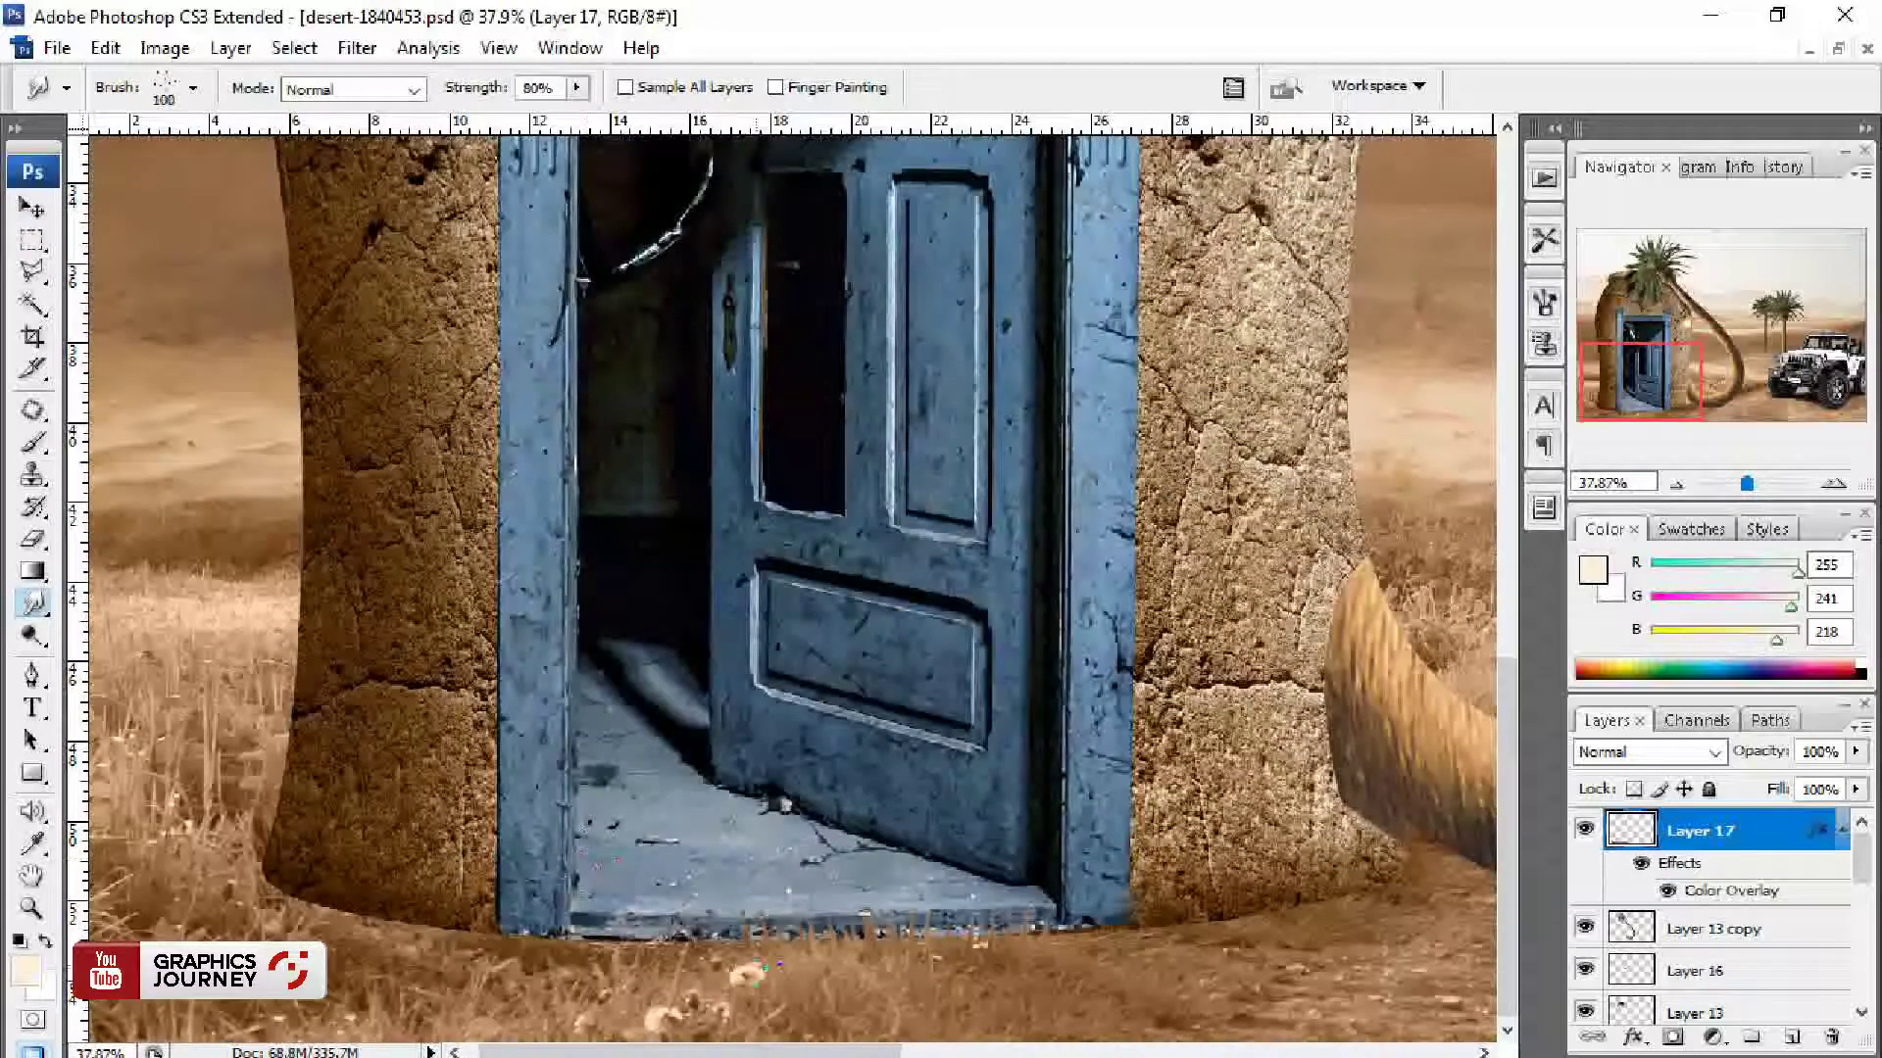
left_click_drag(686, 926, 691, 946)
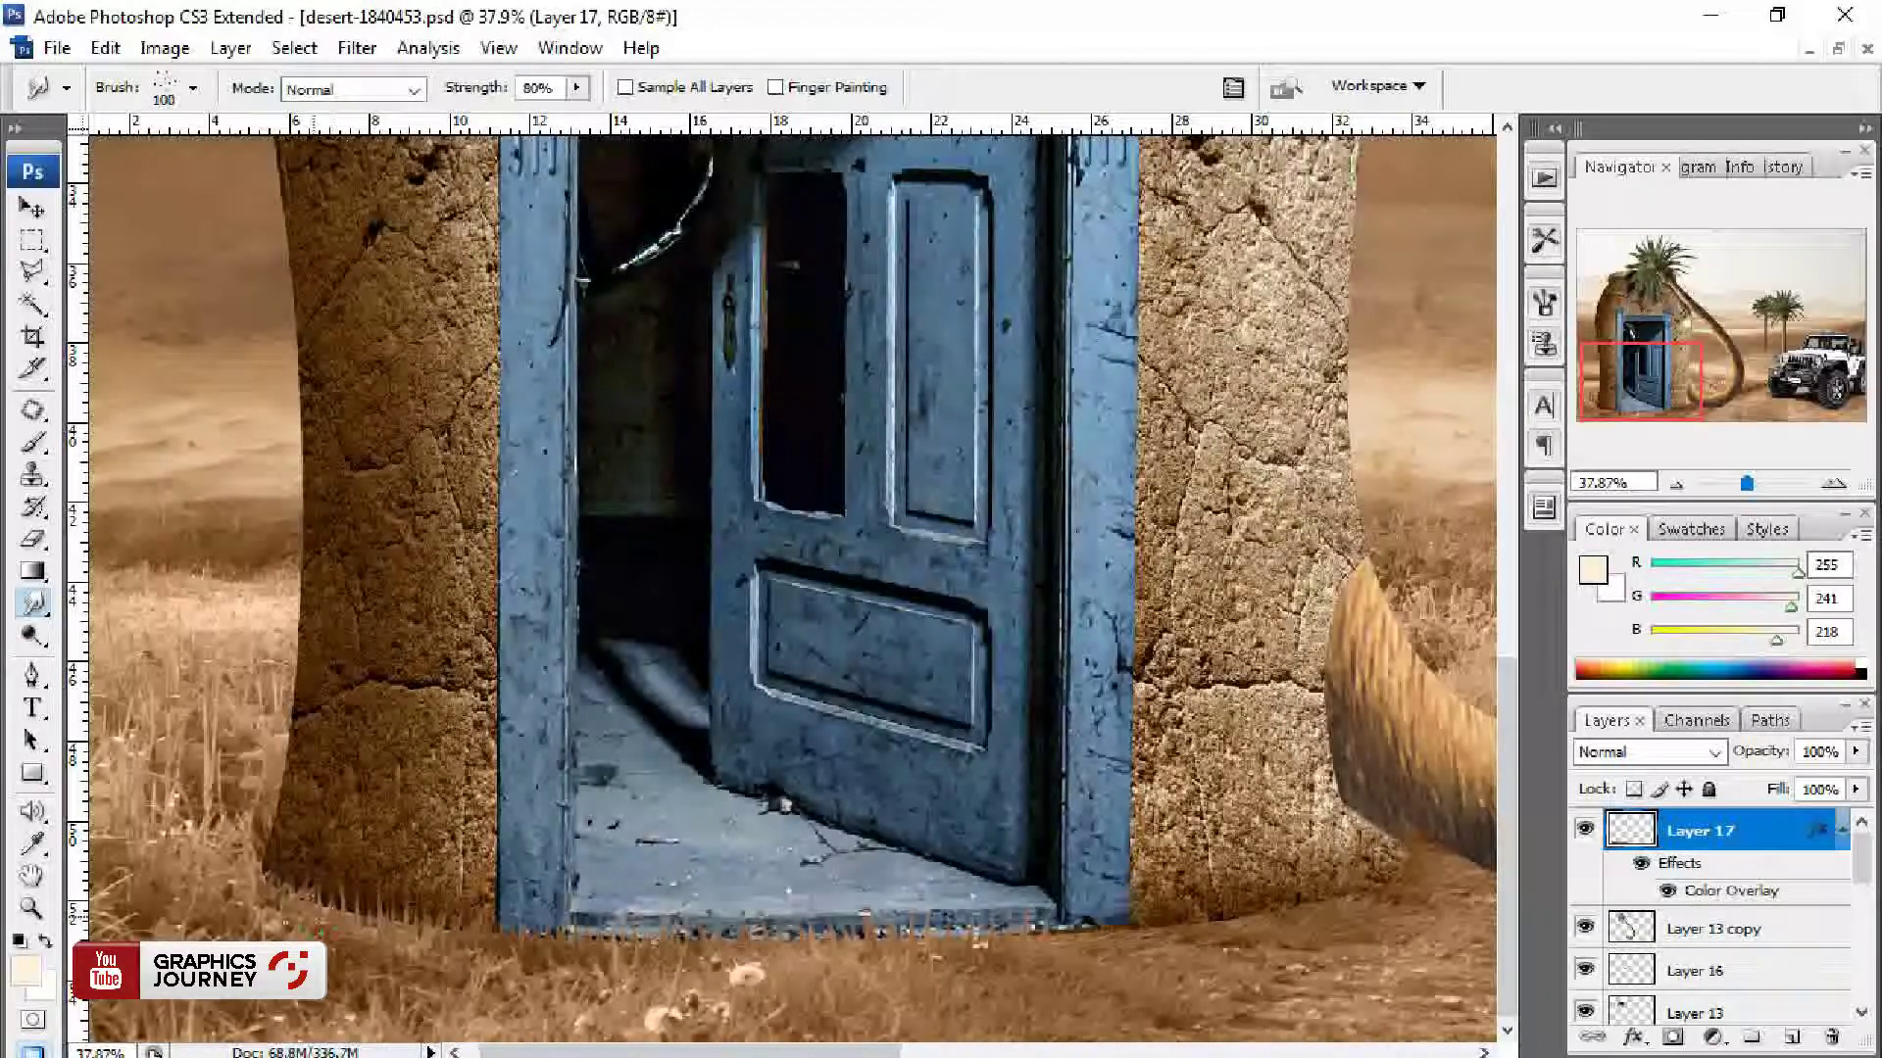
left_click_drag(314, 892, 413, 910)
left_click_drag(980, 931, 515, 926)
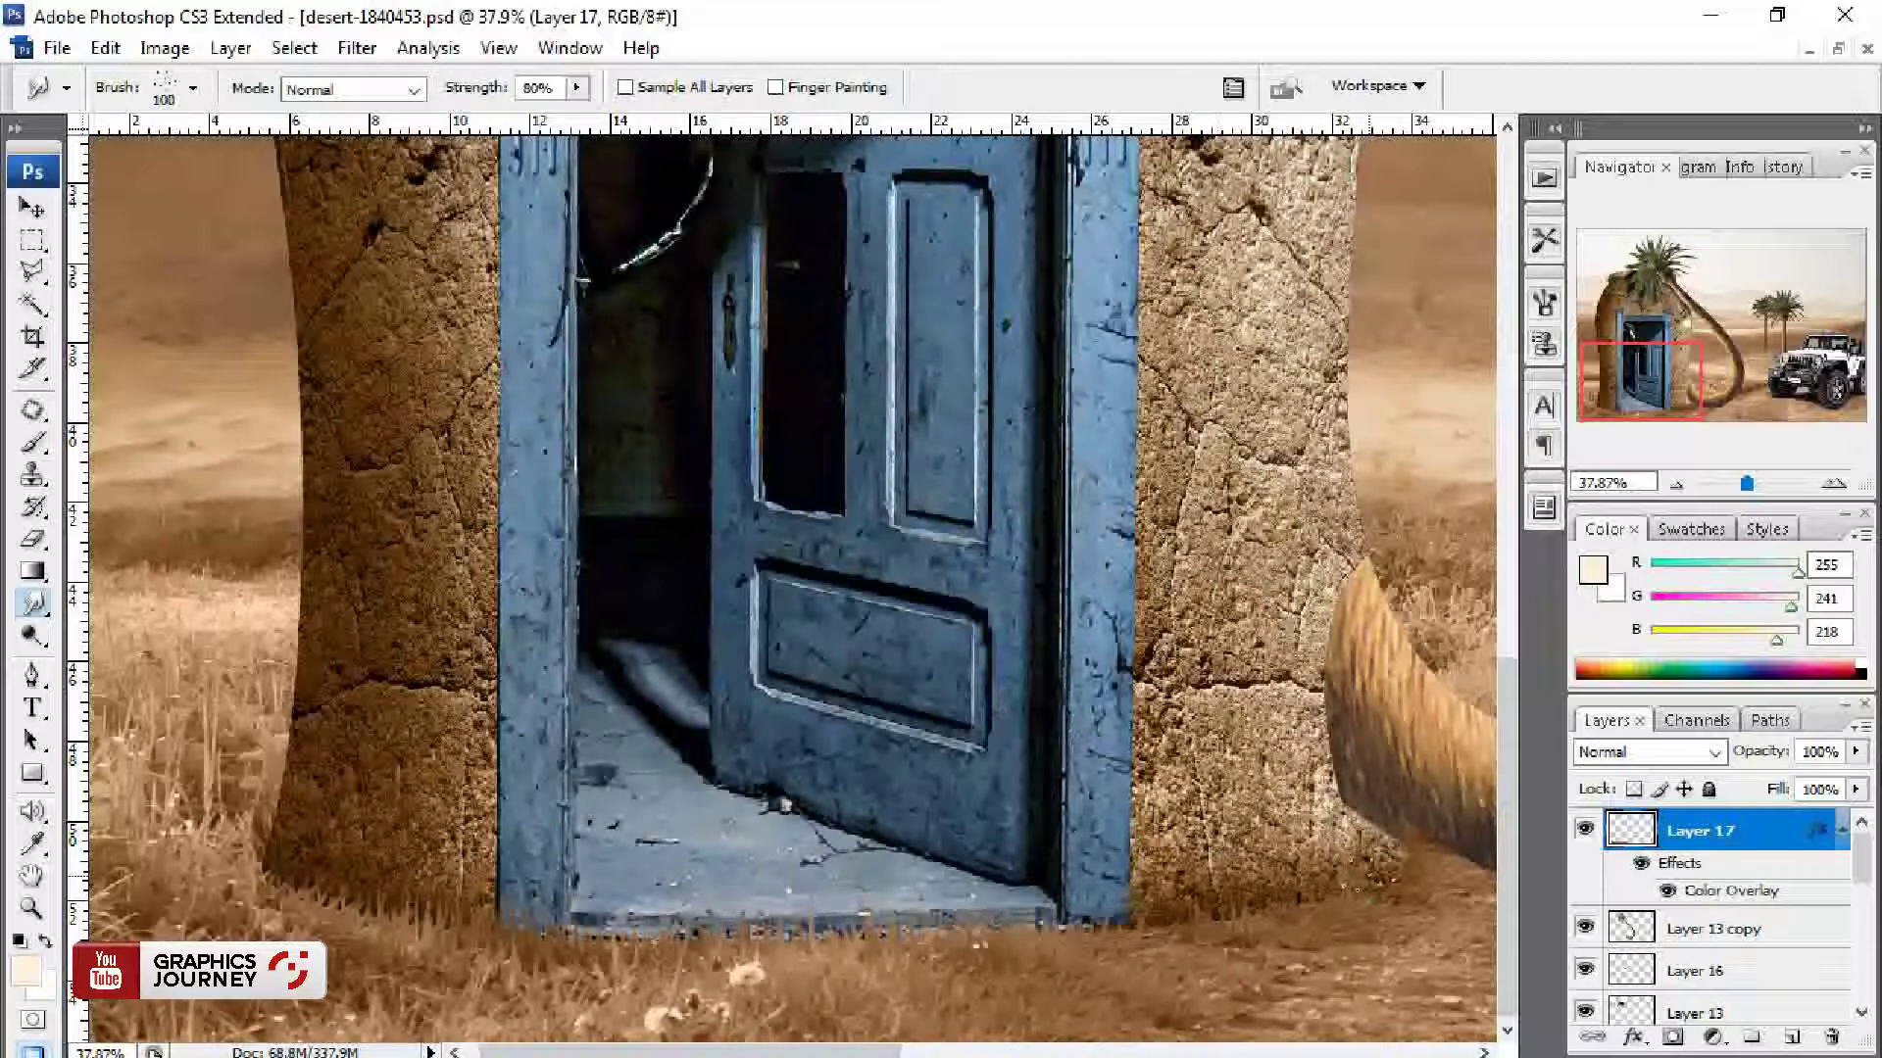
left_click_drag(1402, 892, 1382, 878)
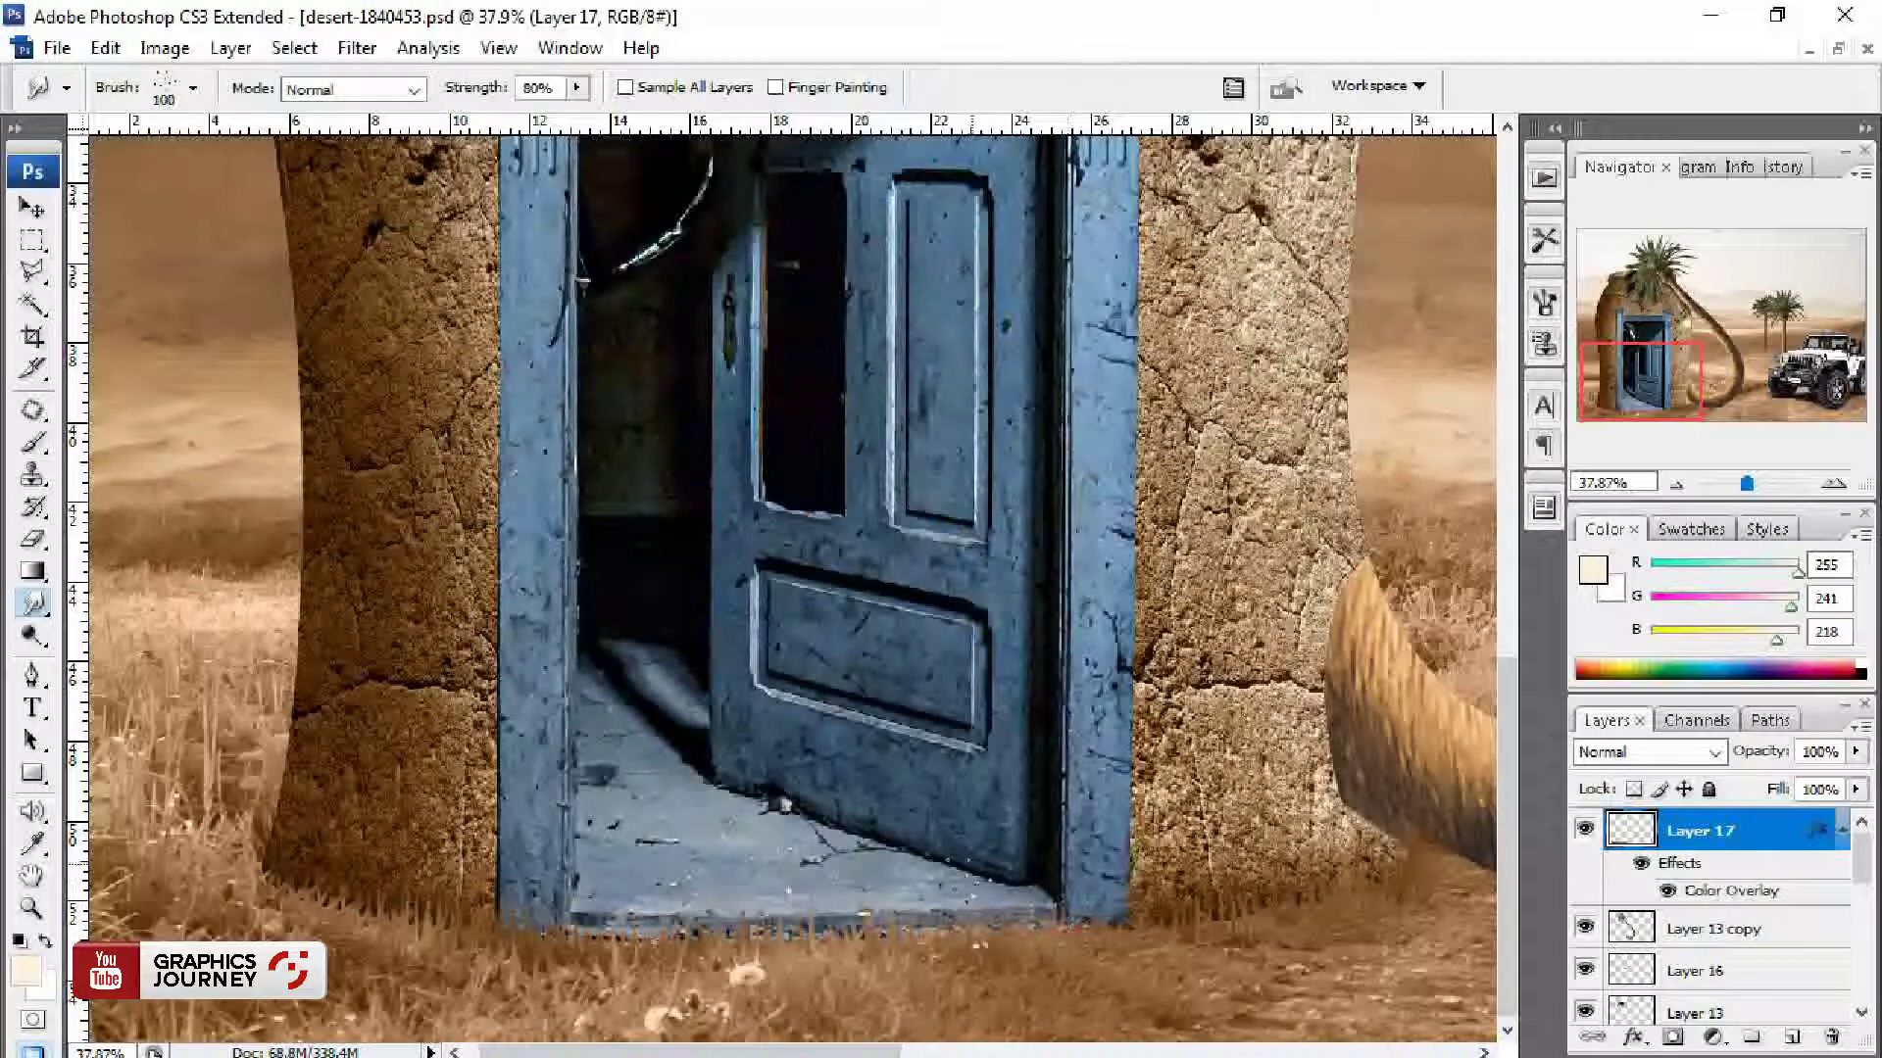
key("ctrl+minus")
key("ctrl+minus")
key("ctrl+minus")
key("ctrl+minus")
Step: Fit the composite on screen and open the dark sunset photo
key("v")
right_click(840, 530)
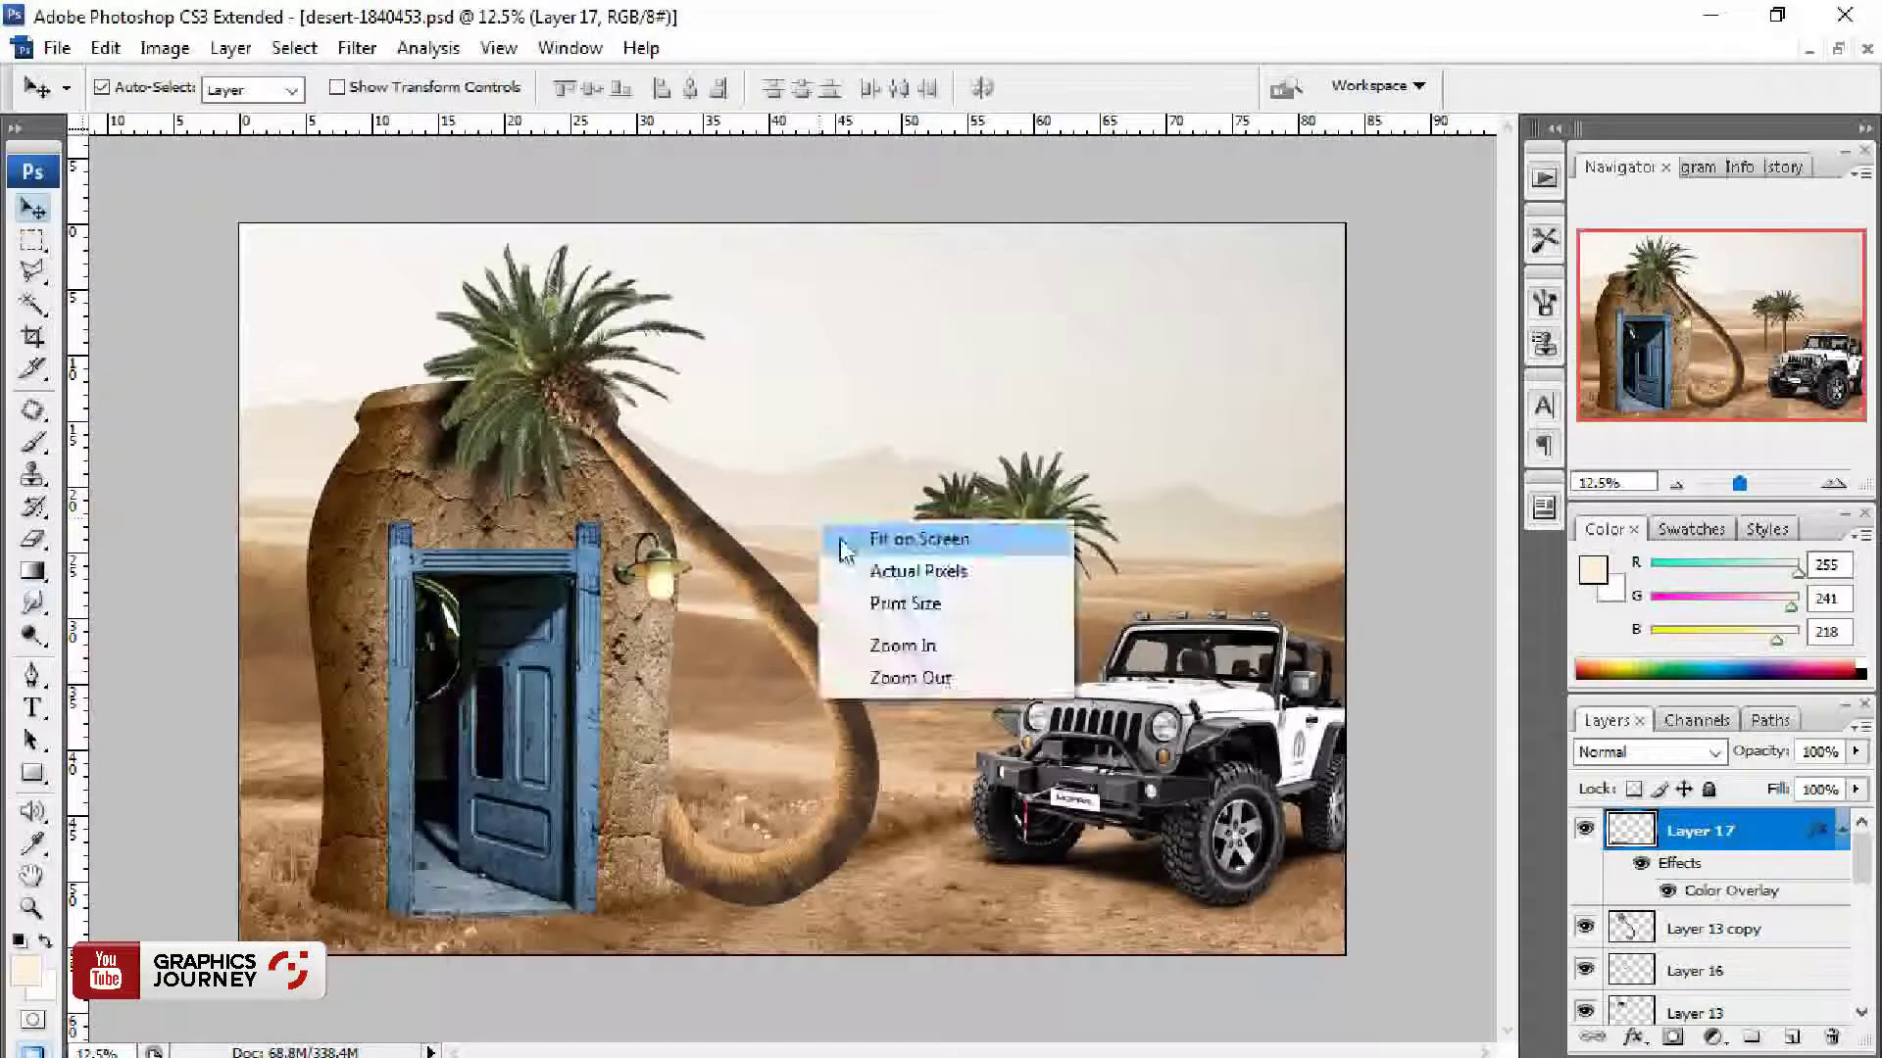
left_click(849, 539)
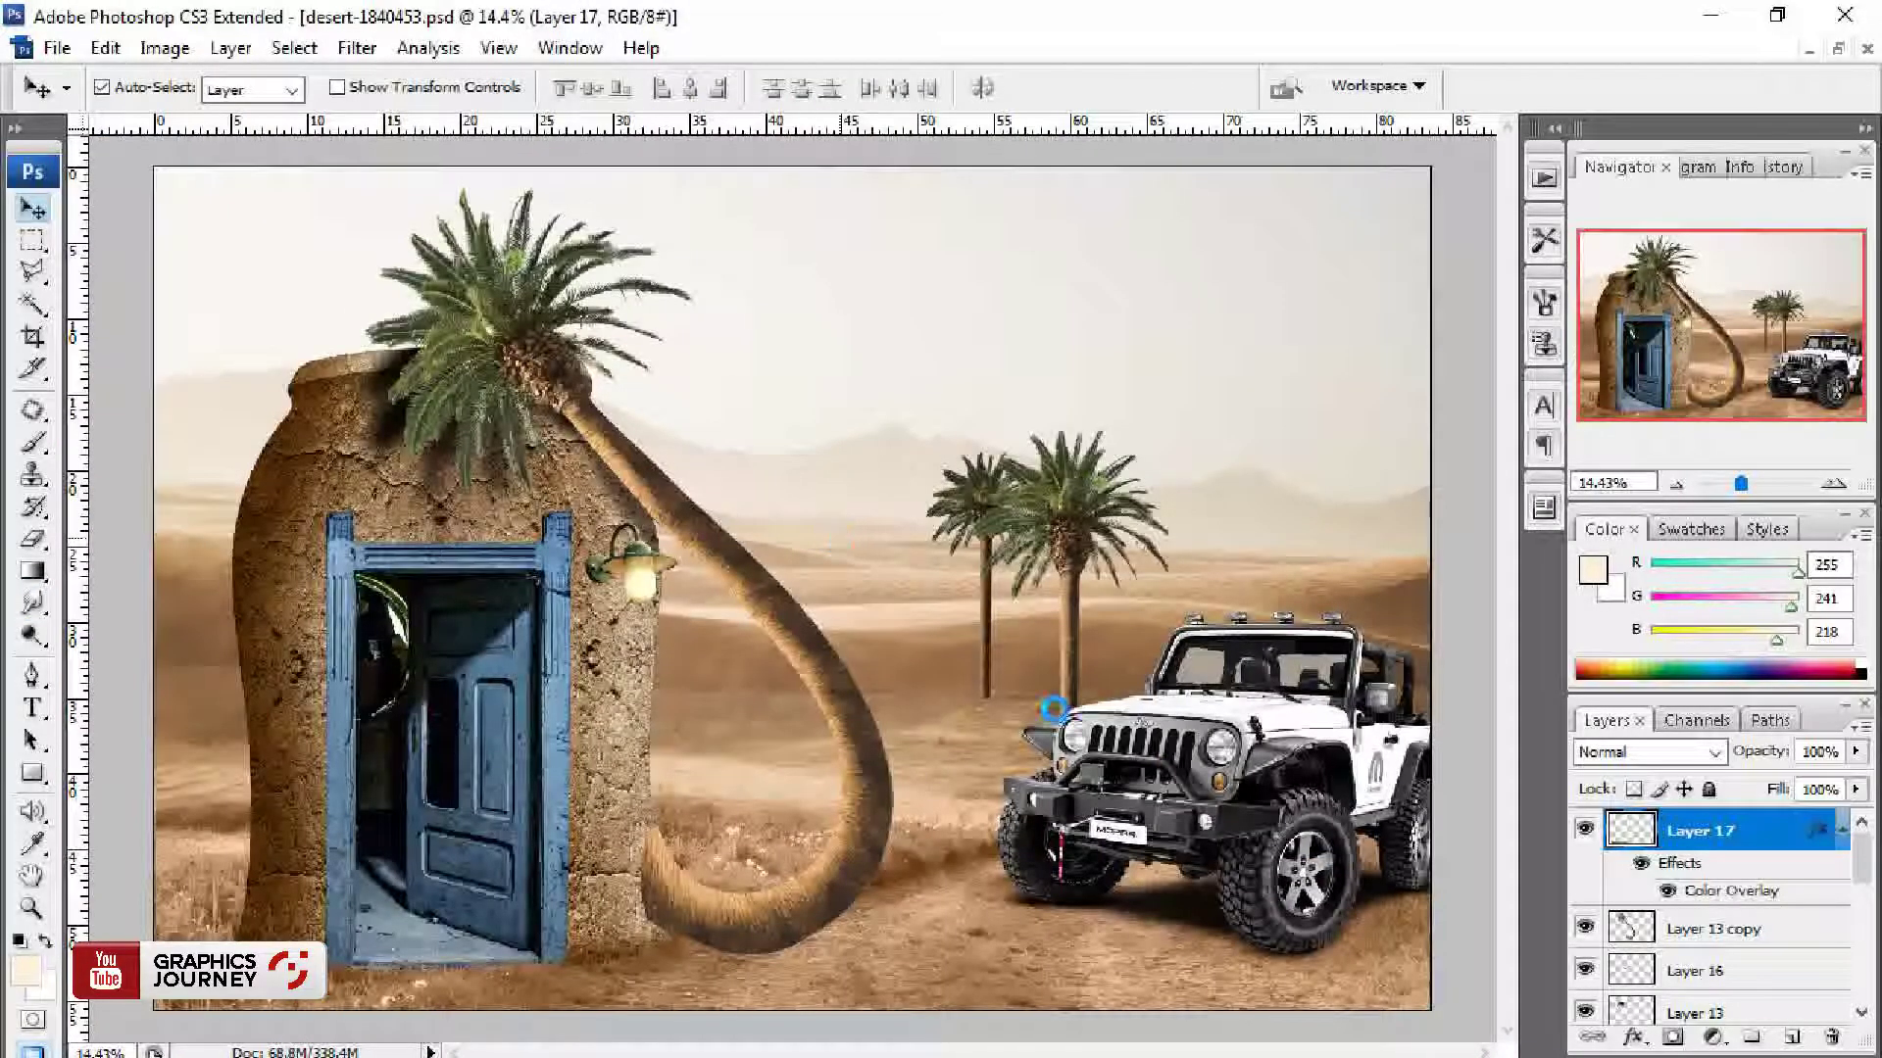
key("ctrl+o")
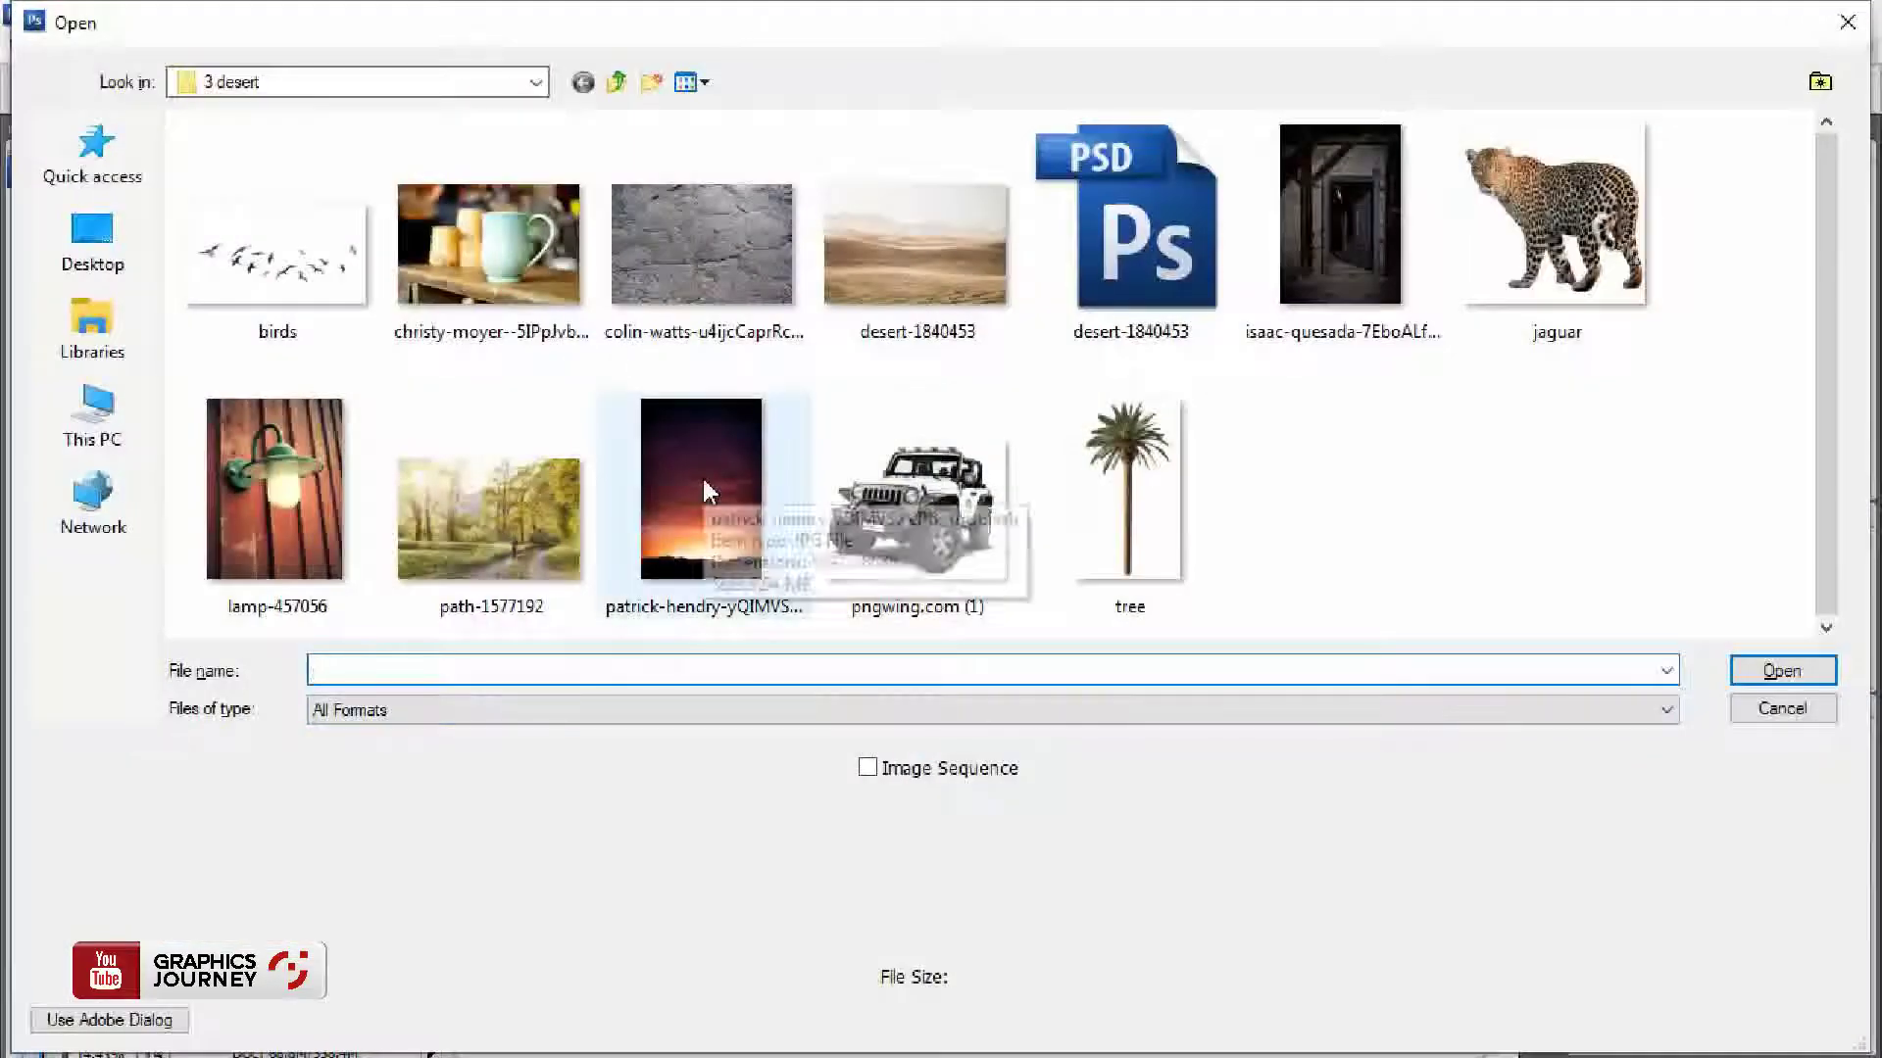
left_click(704, 477)
double_click(749, 485)
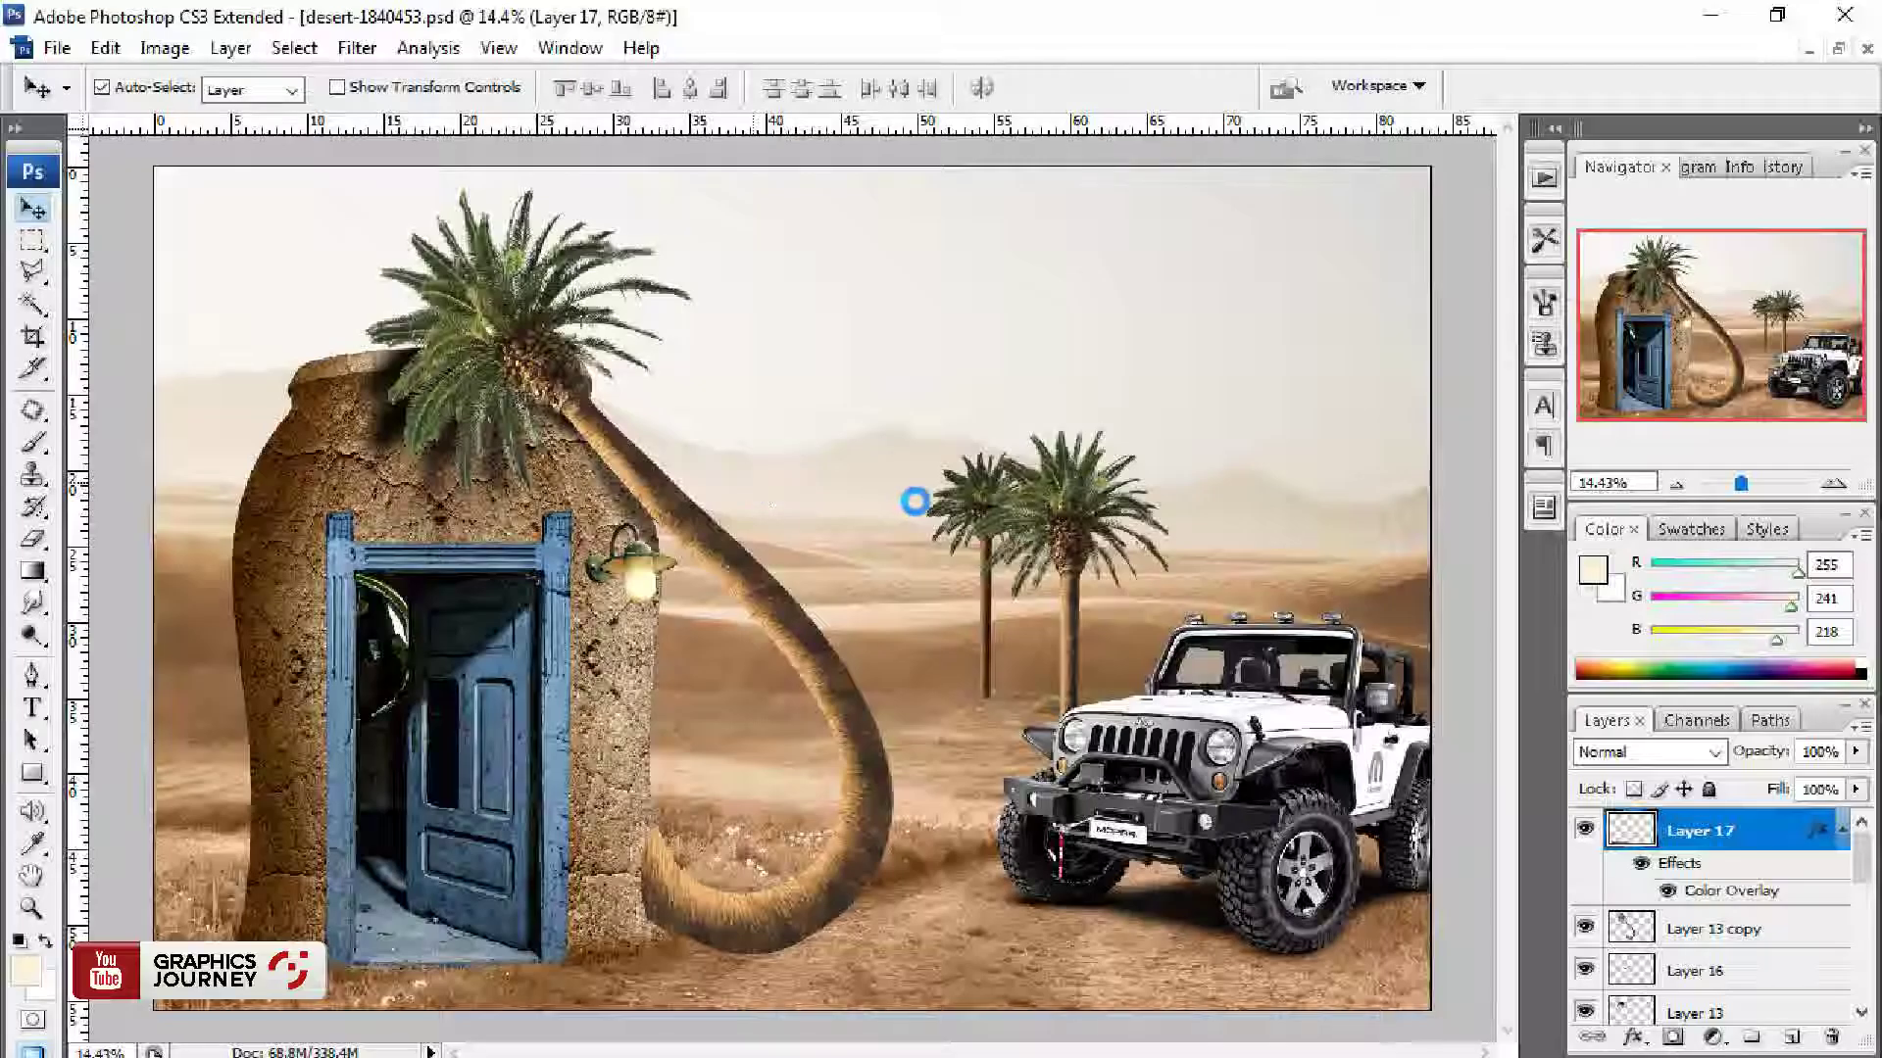
Step: Copy the whole sunset photo and paste it into the desert composite
key("m")
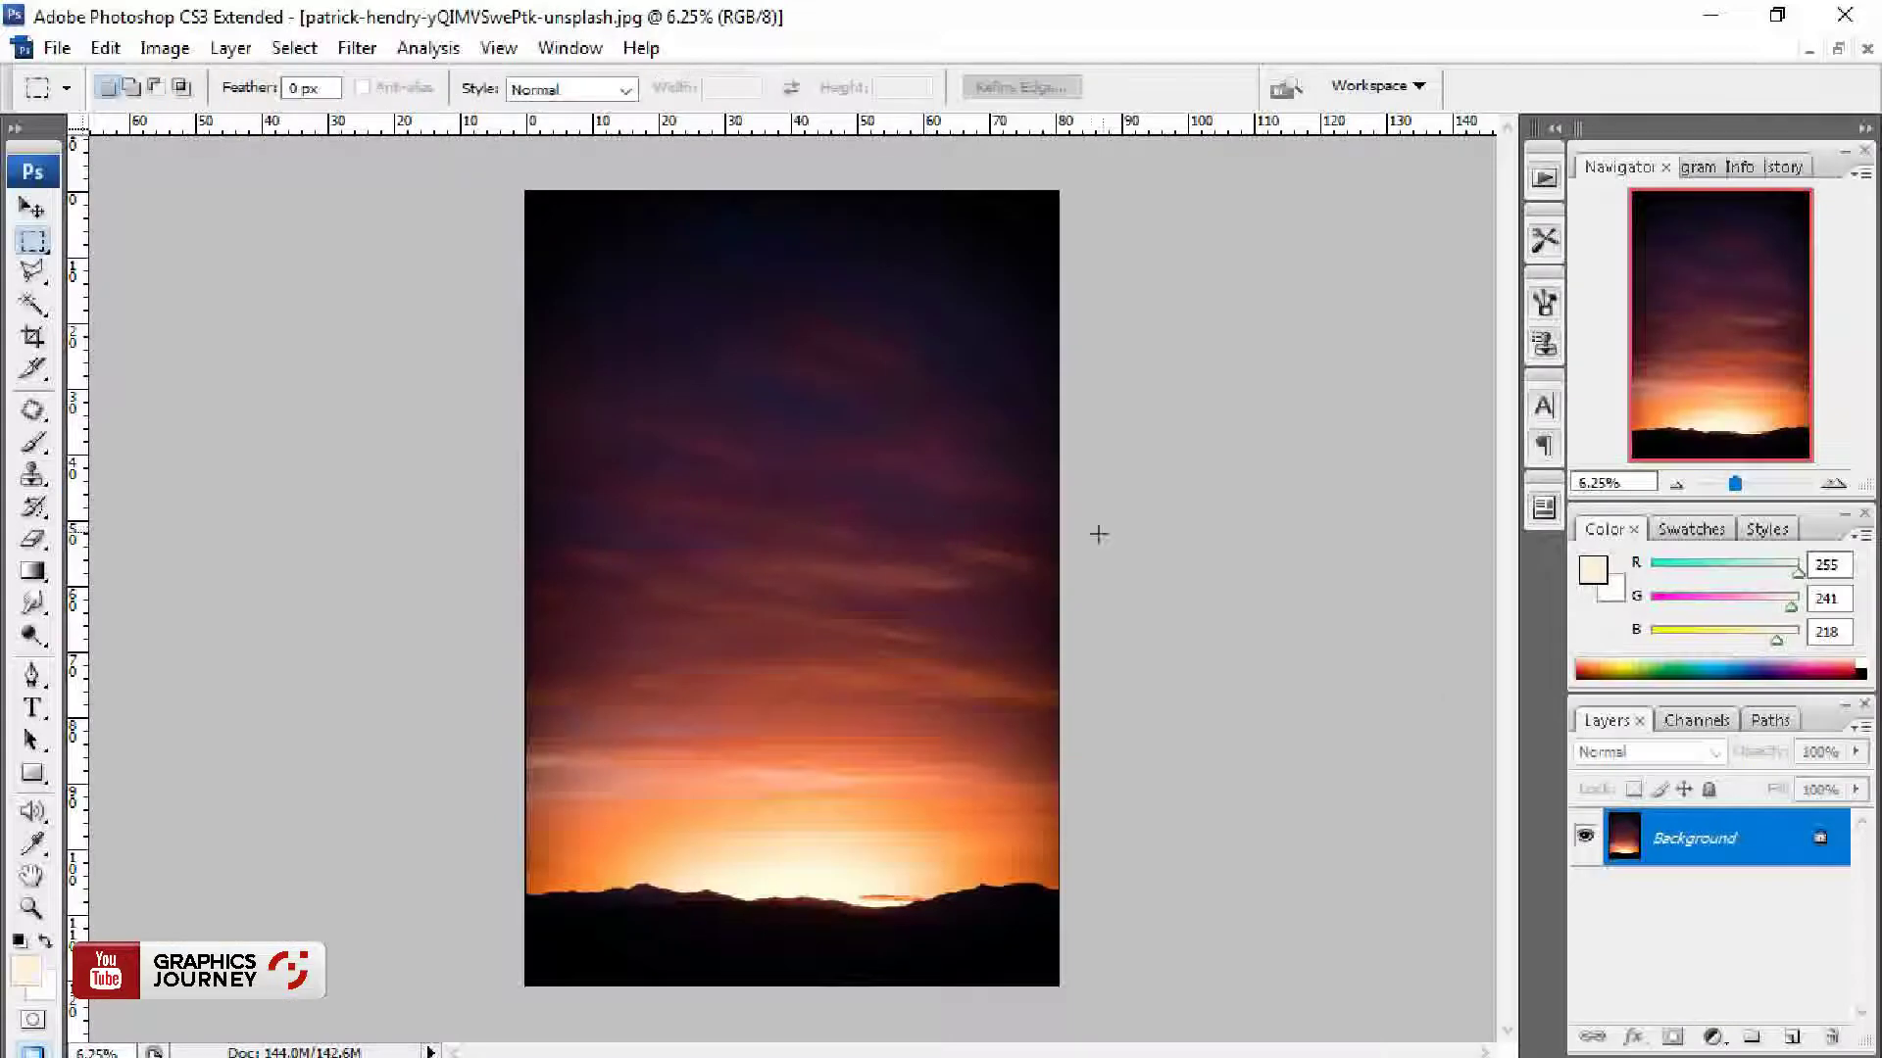
key("v")
key("ctrl+Tab")
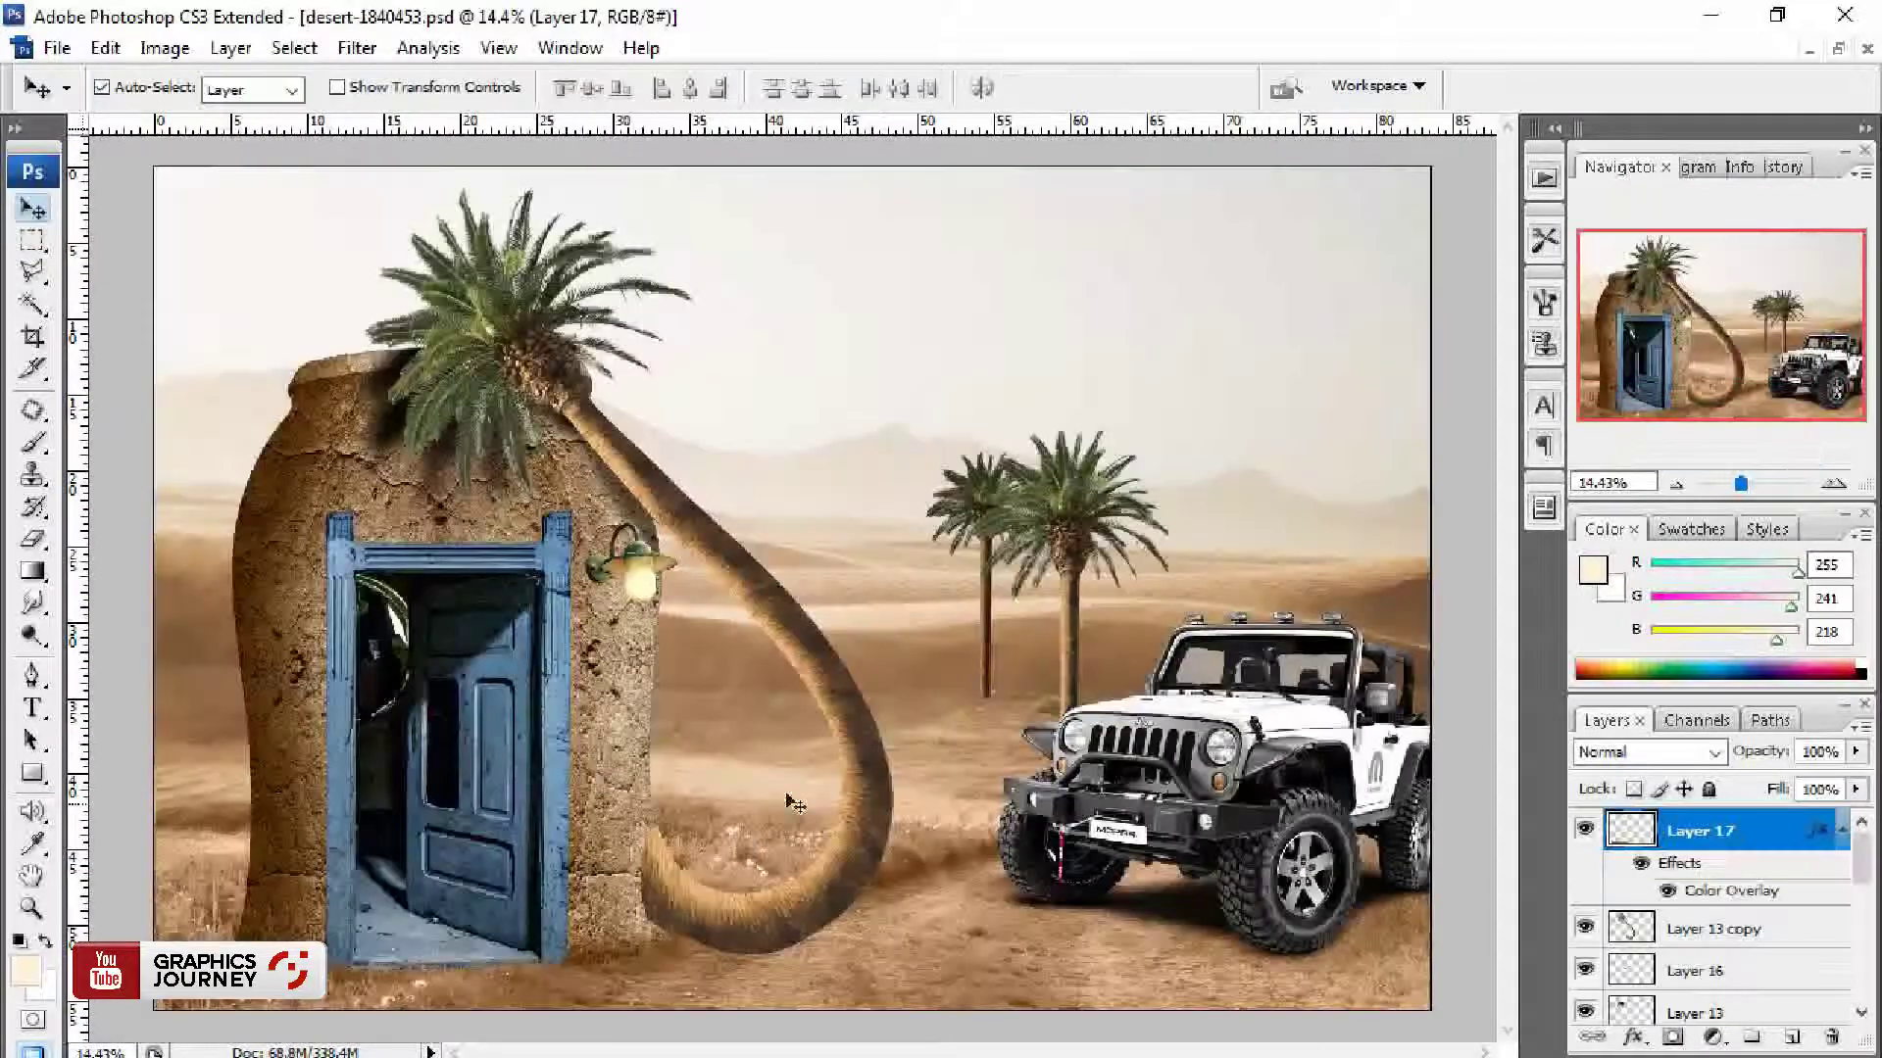
key("ctrl+v")
left_click_drag(866, 625, 861, 588)
Step: Squash the sunset into the top half and send it below the desert background
key("ctrl+t")
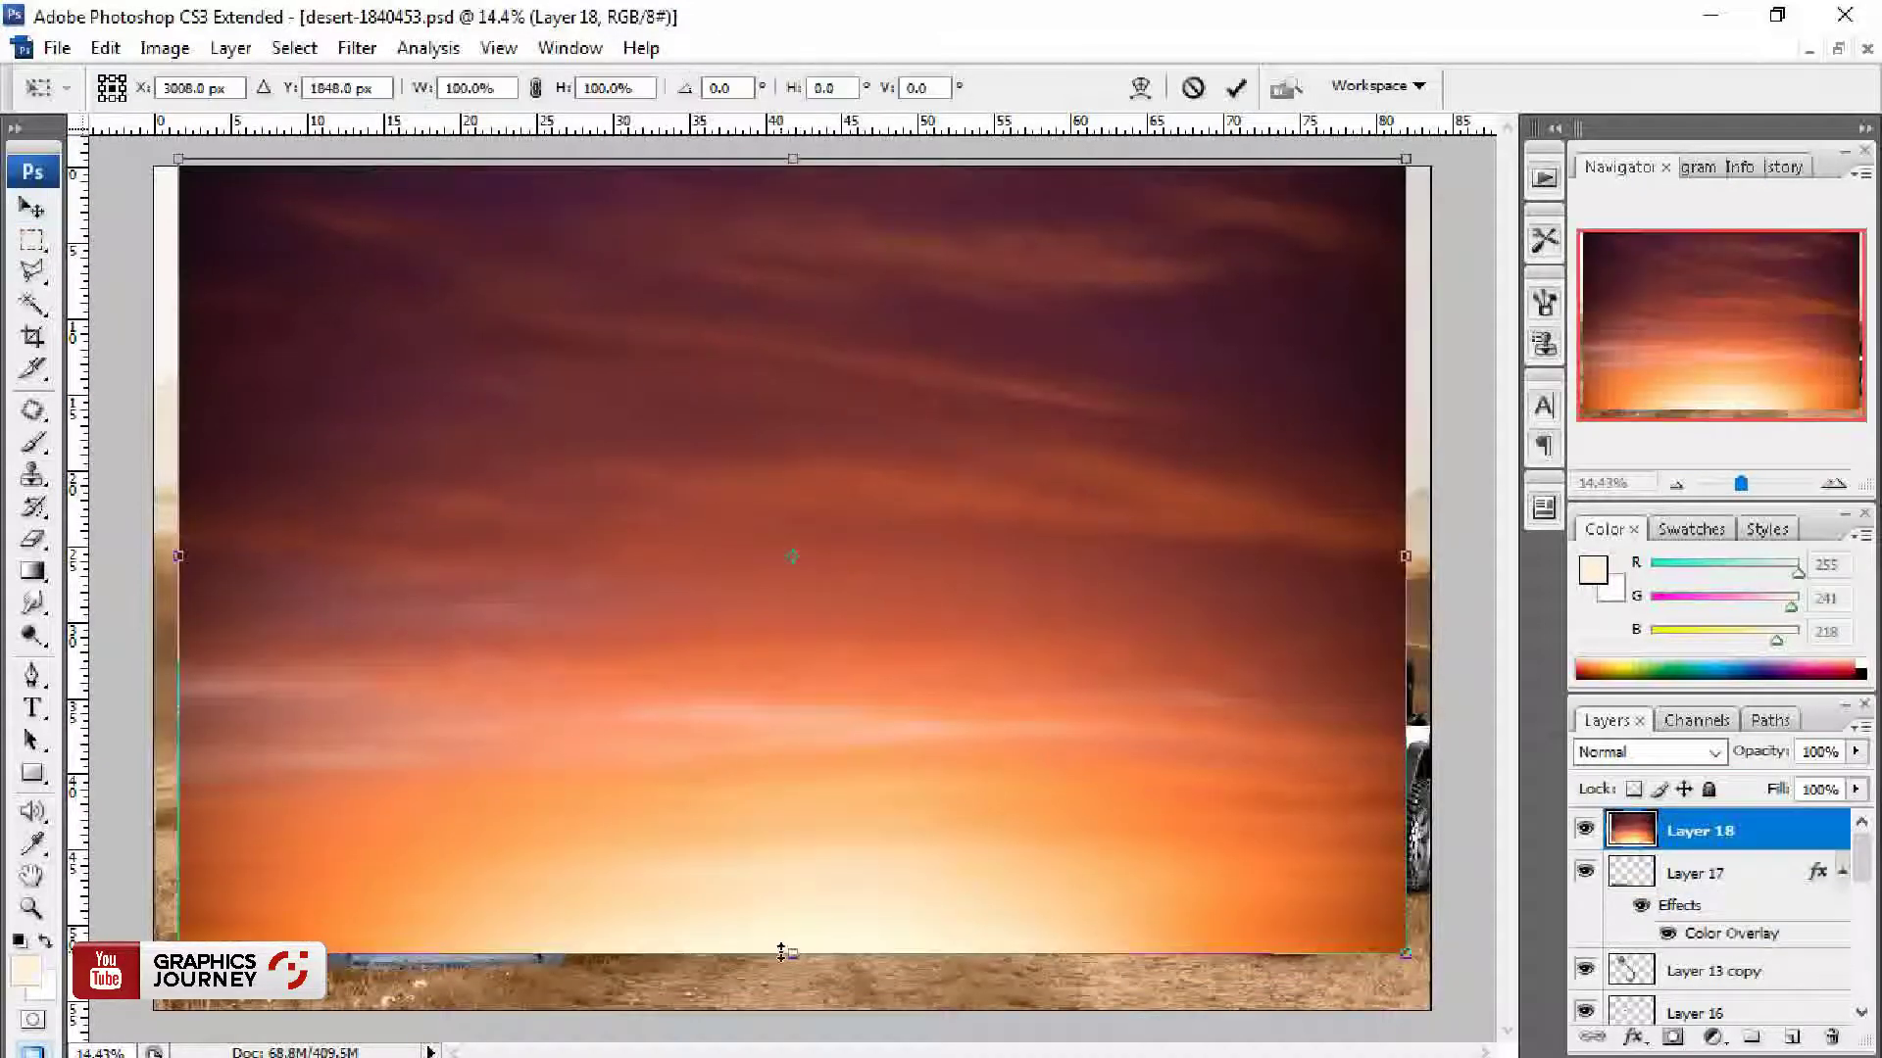
mouse_move(790, 957)
left_mouse_down()
mouse_move(810, 532)
mouse_move(809, 569)
left_mouse_up()
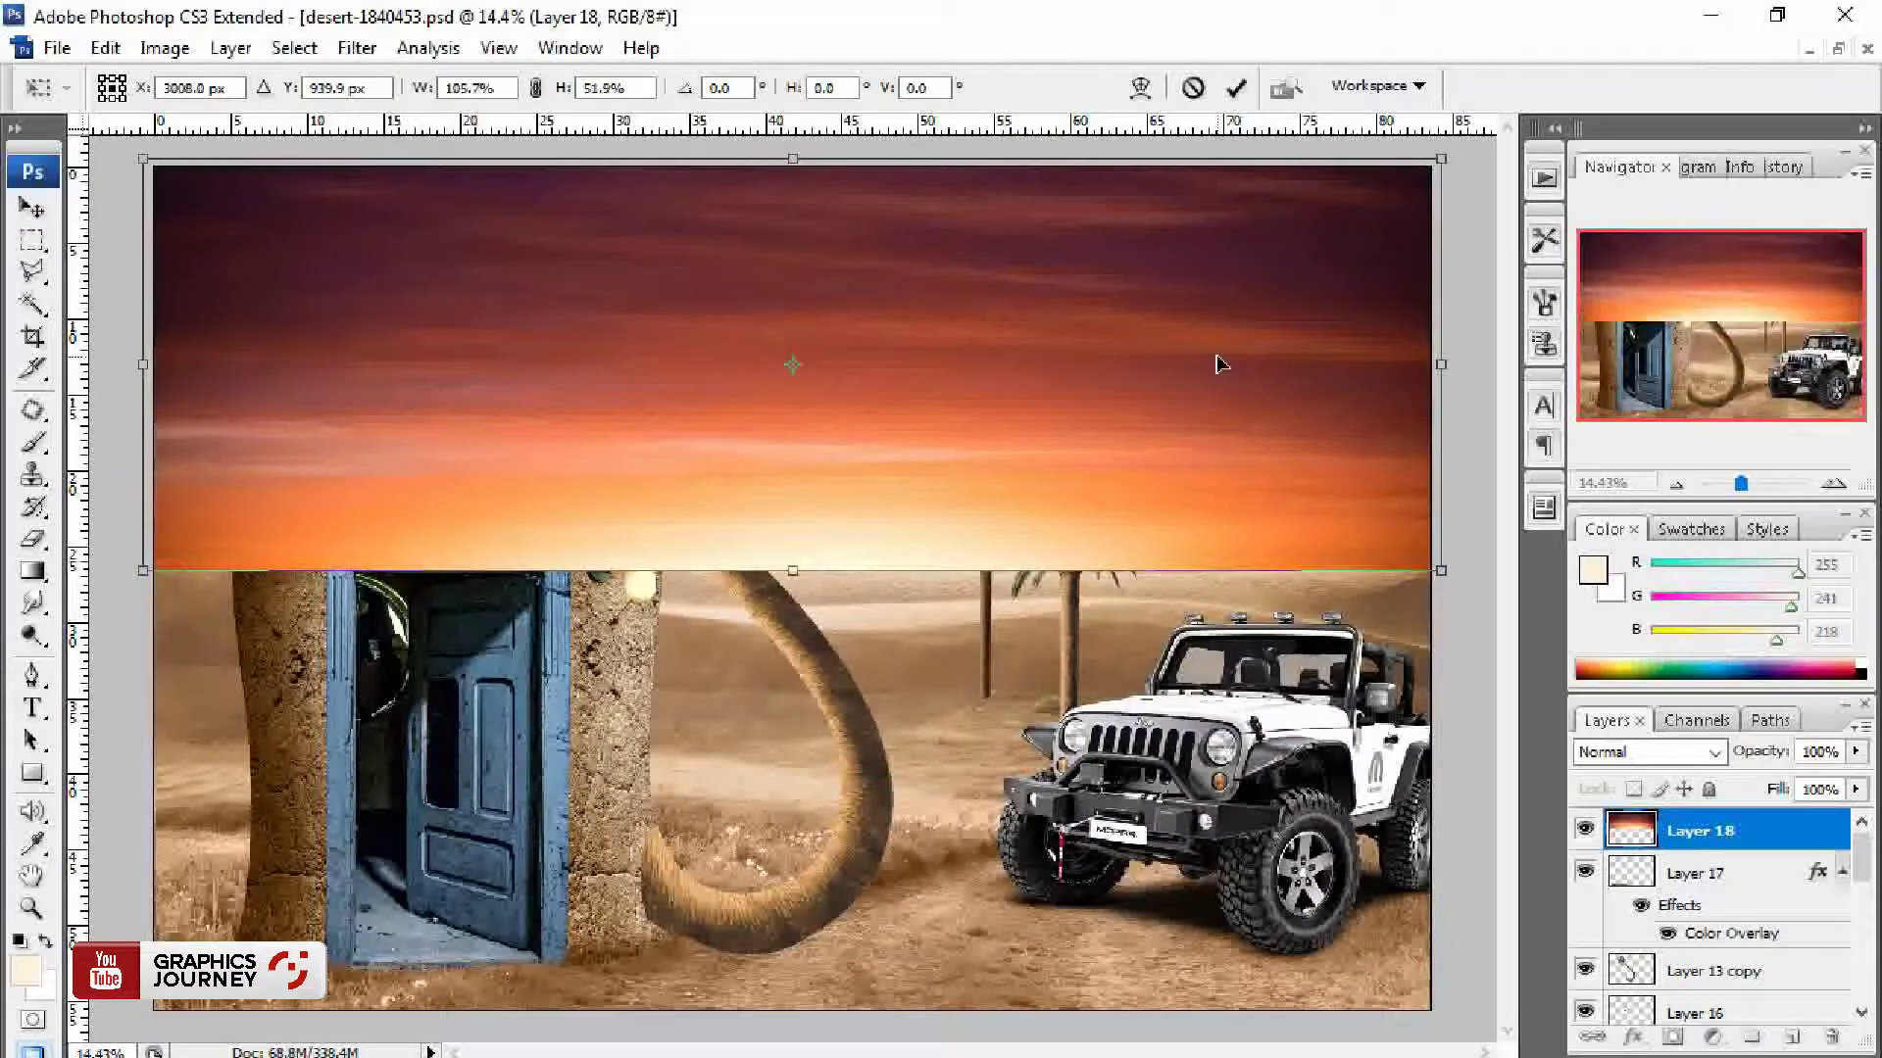
key("ctrl+shift+bracketleft")
key("alt+bracketright")
Step: Trace the dune horizon with the Pen from the centre to the left image edge
scroll(1176, 483, "up", 5)
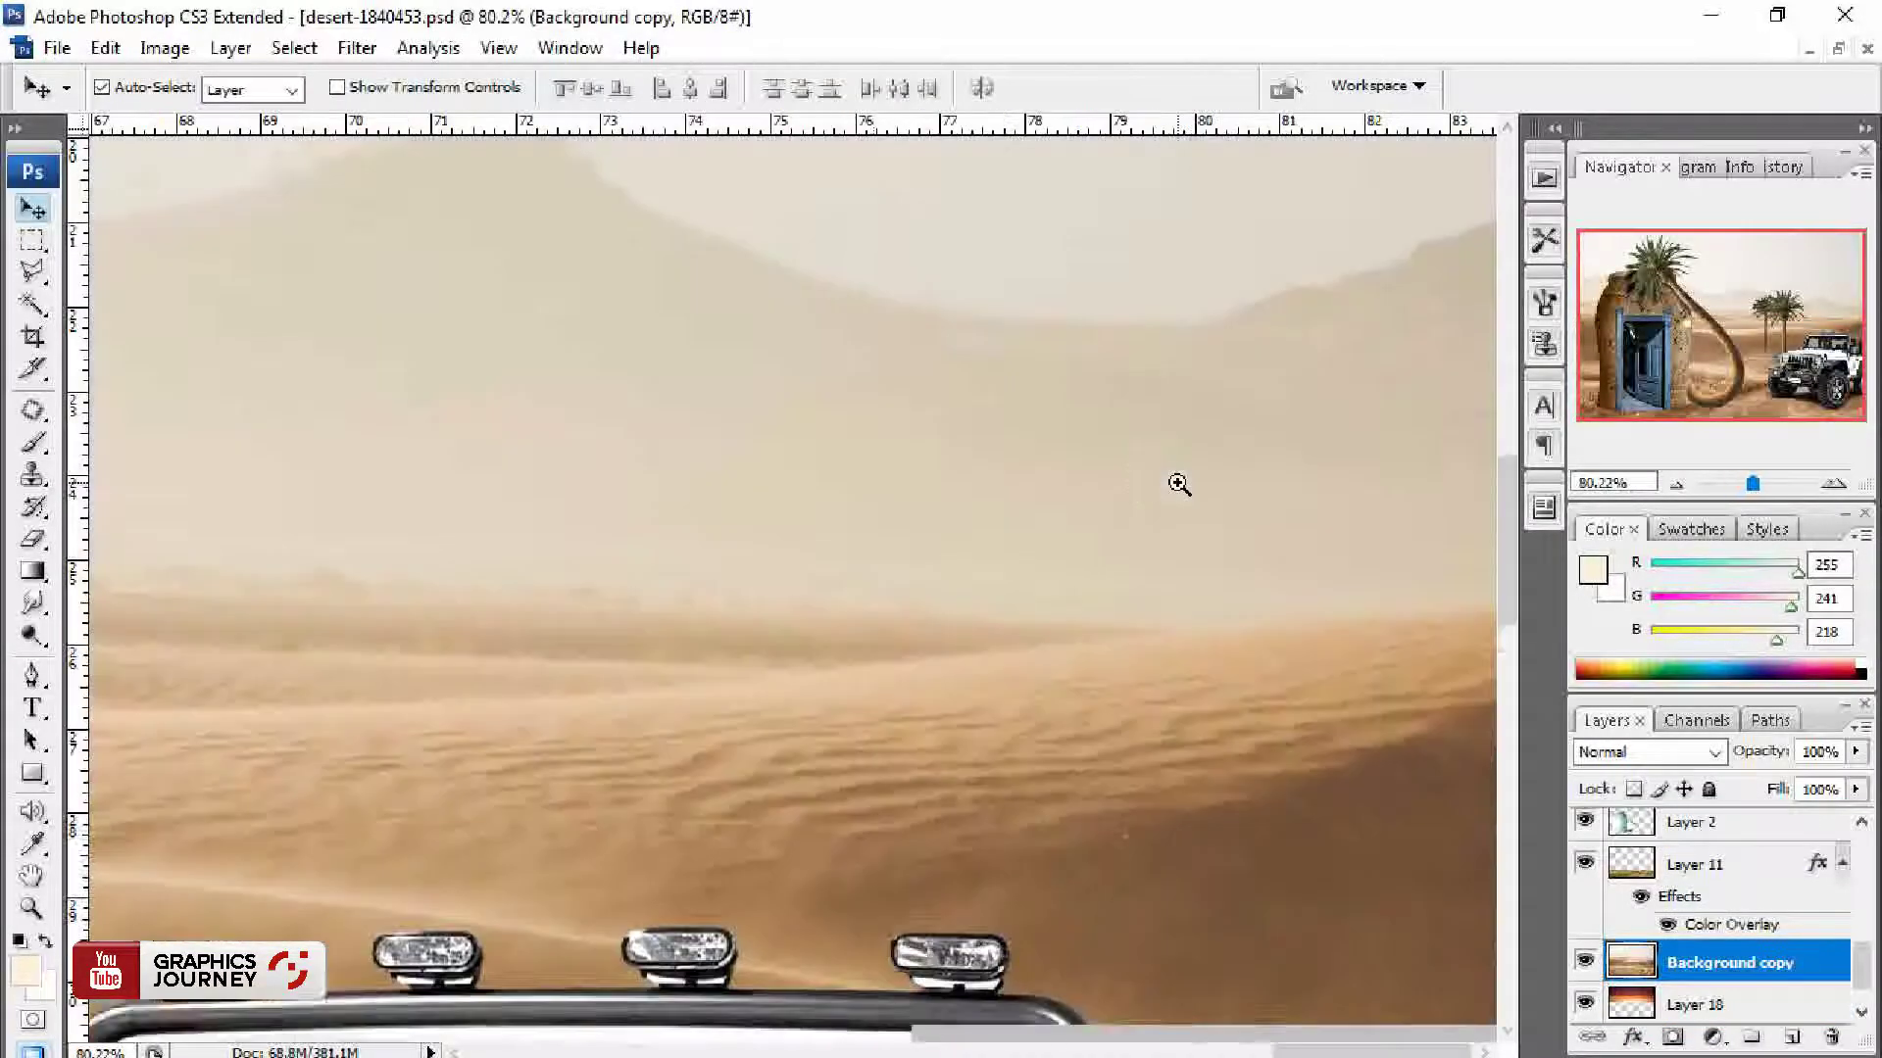
key("Tab")
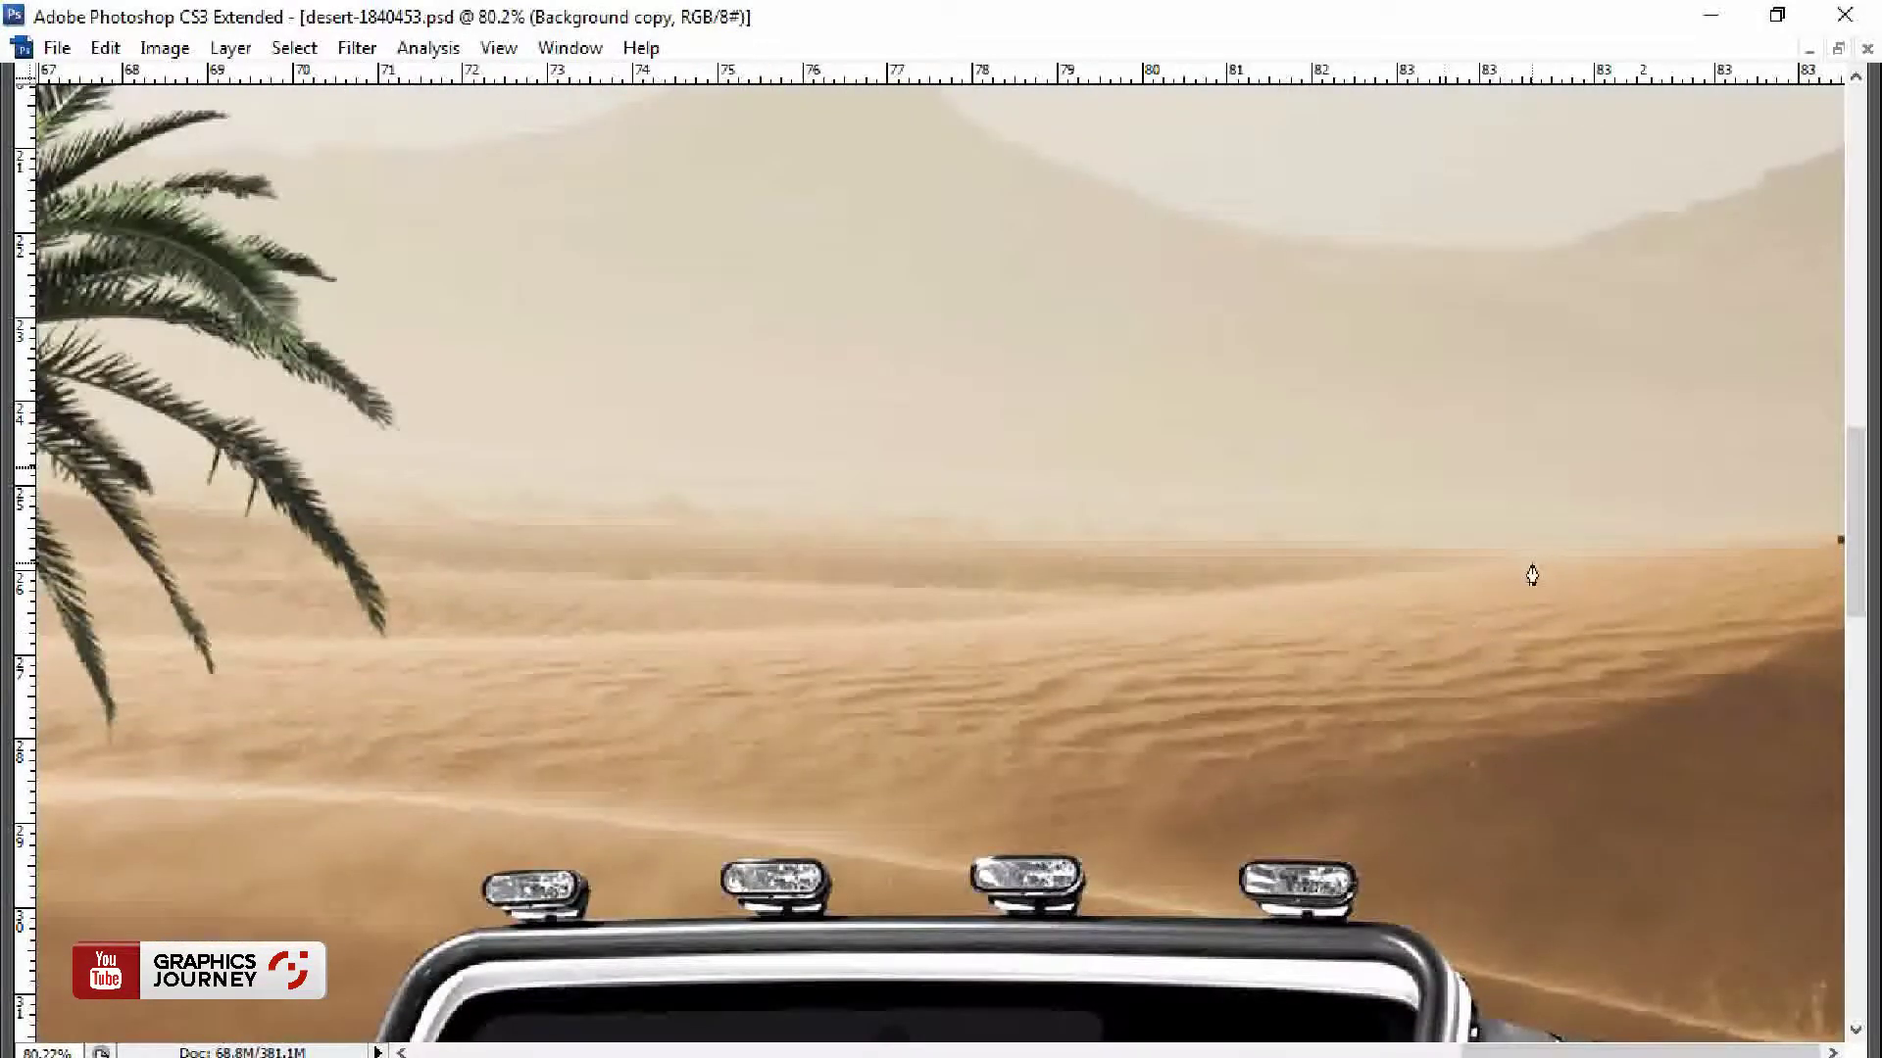
left_click(857, 573)
left_click(683, 570)
scroll(1294, 559, "left", 10)
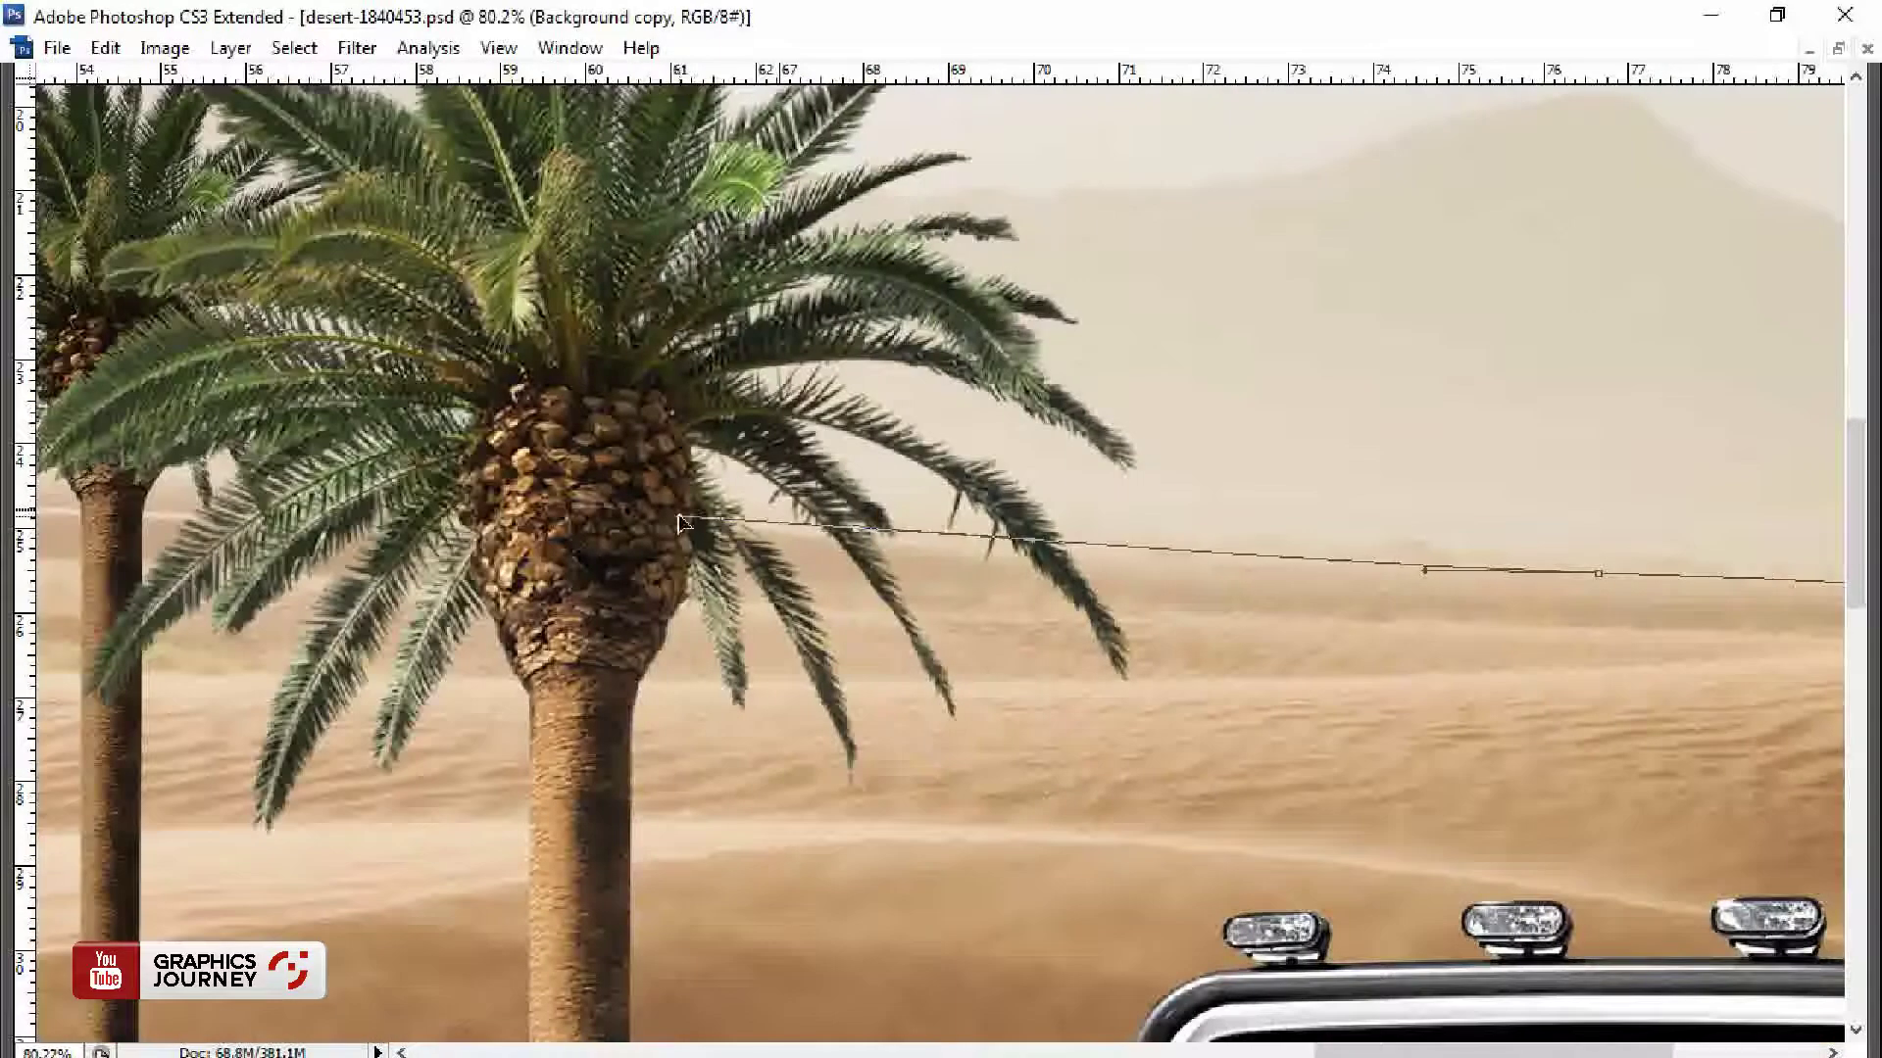
scroll(683, 524, "left", 10)
left_click(328, 438)
left_click_drag(230, 443, 1295, 444)
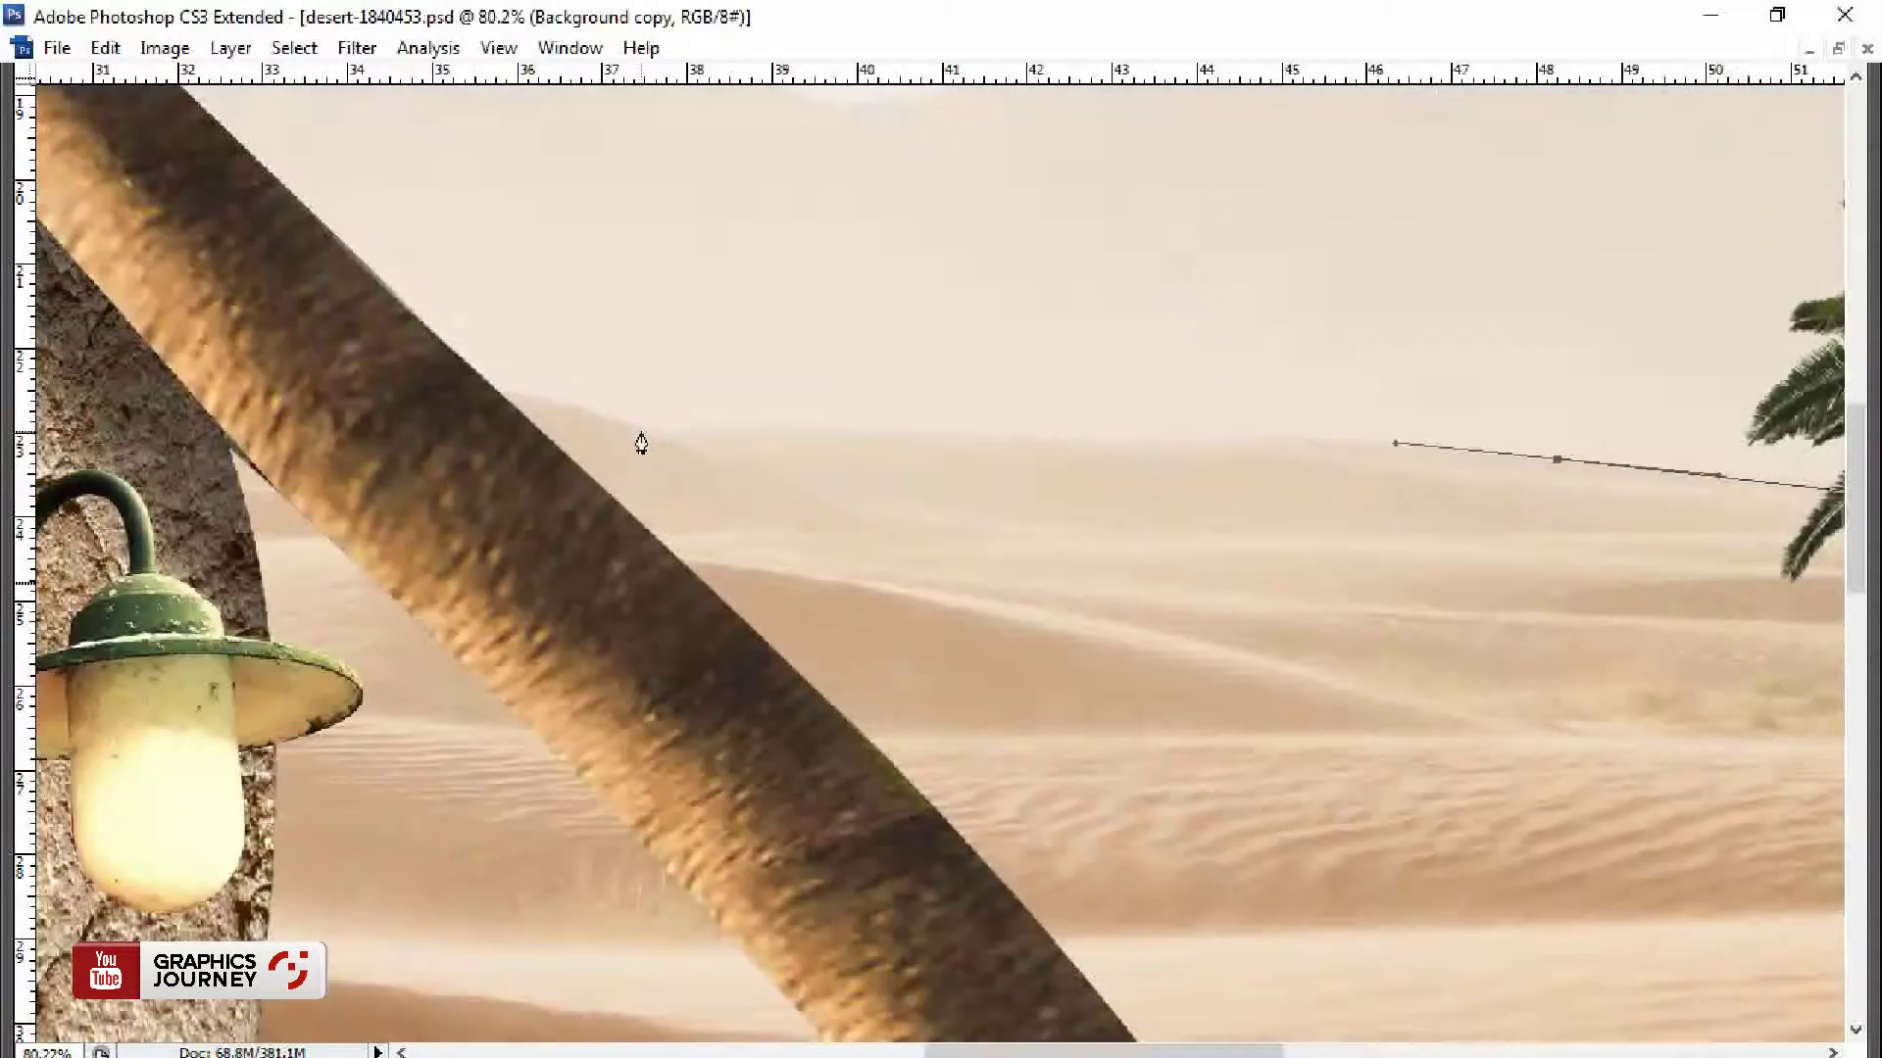
left_click(641, 444)
left_click_drag(462, 382, 978, 530)
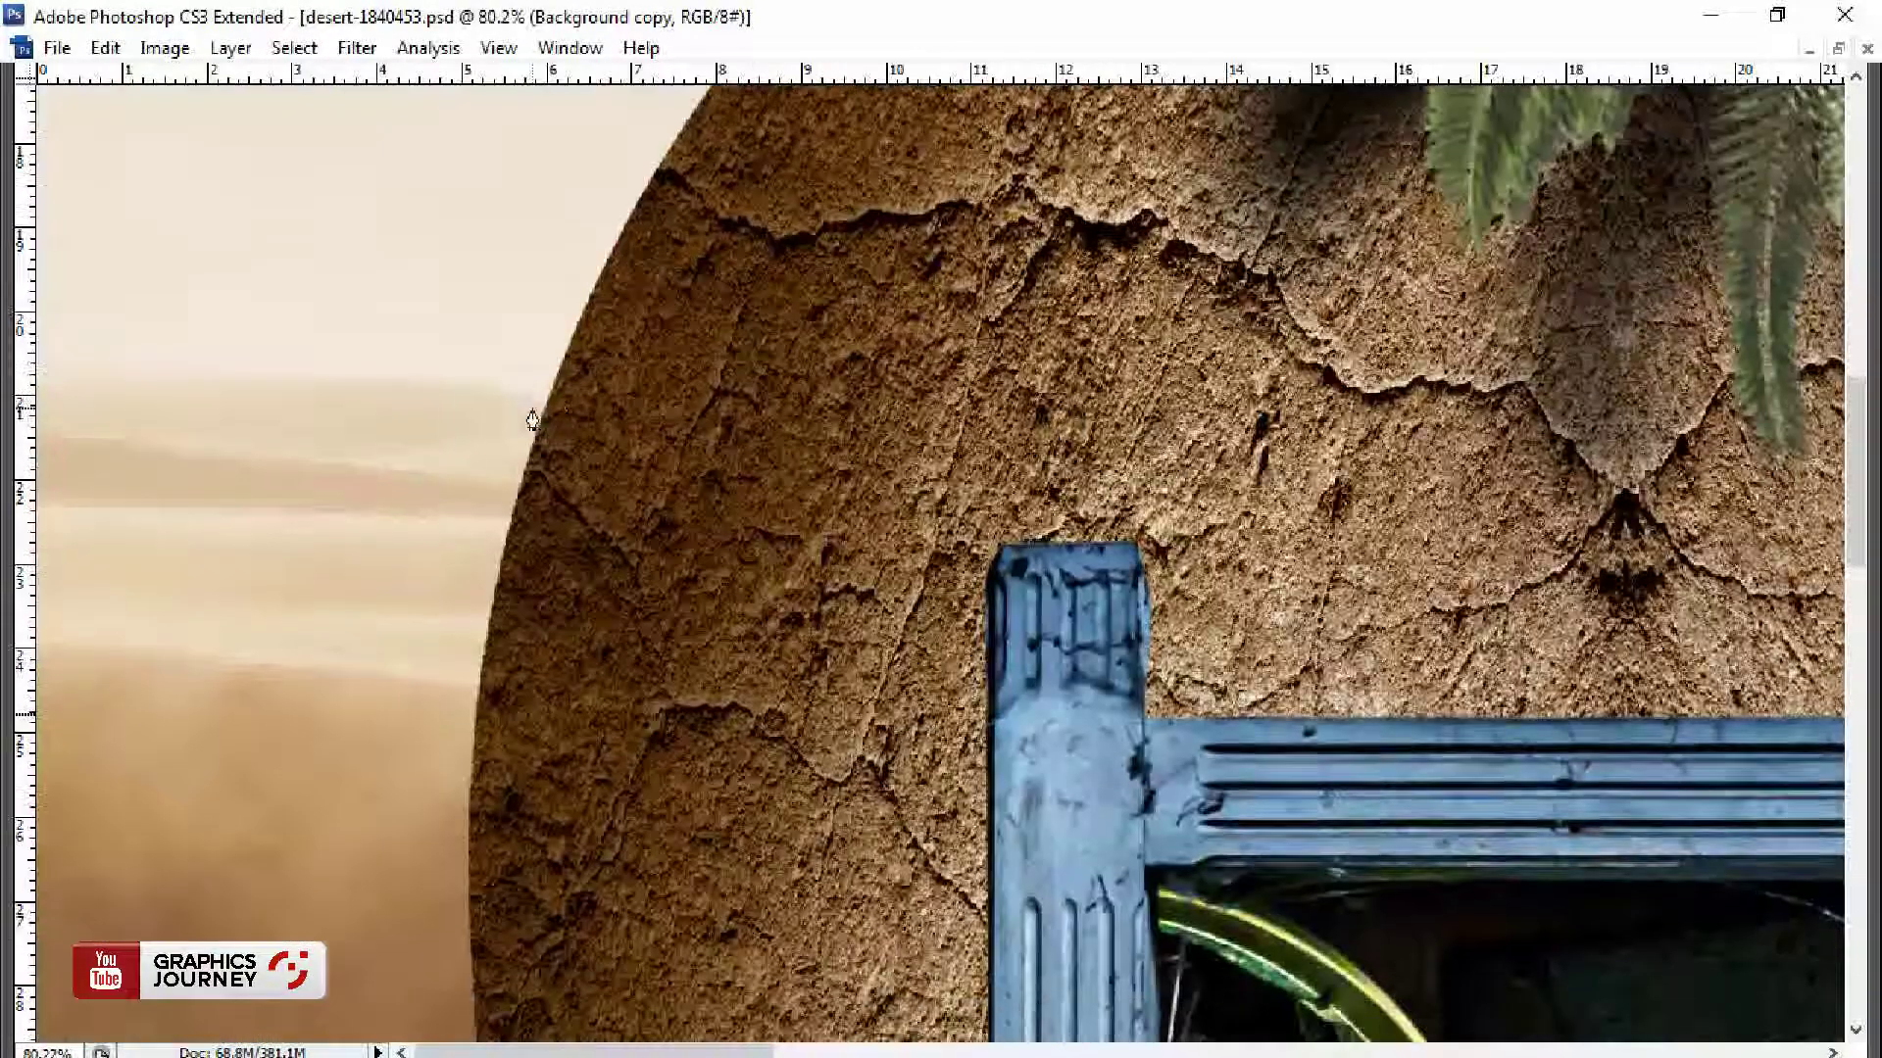
left_click(558, 403)
left_click_drag(43, 395, 369, 357)
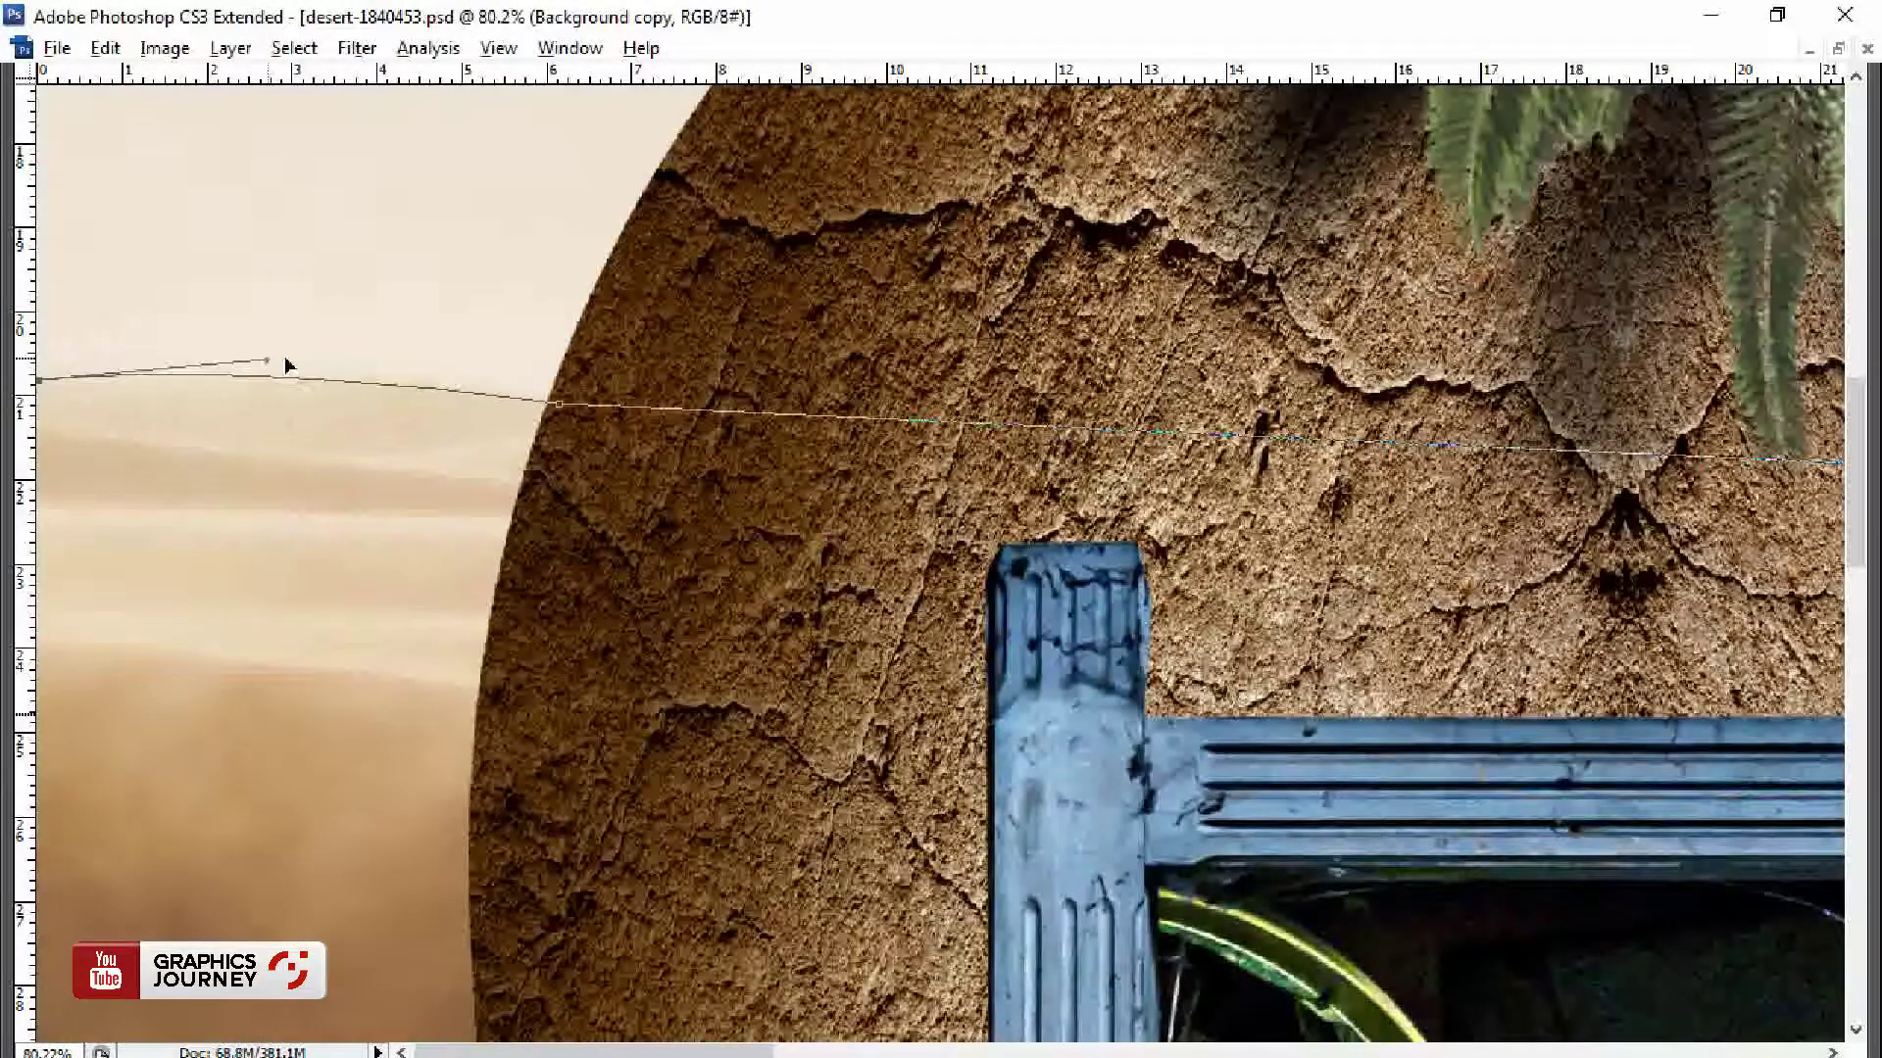
Step: Close the path over the sky, convert it to a selection and paste the sunset into it
left_click(900, 511, "alt")
left_click(862, 509, "alt")
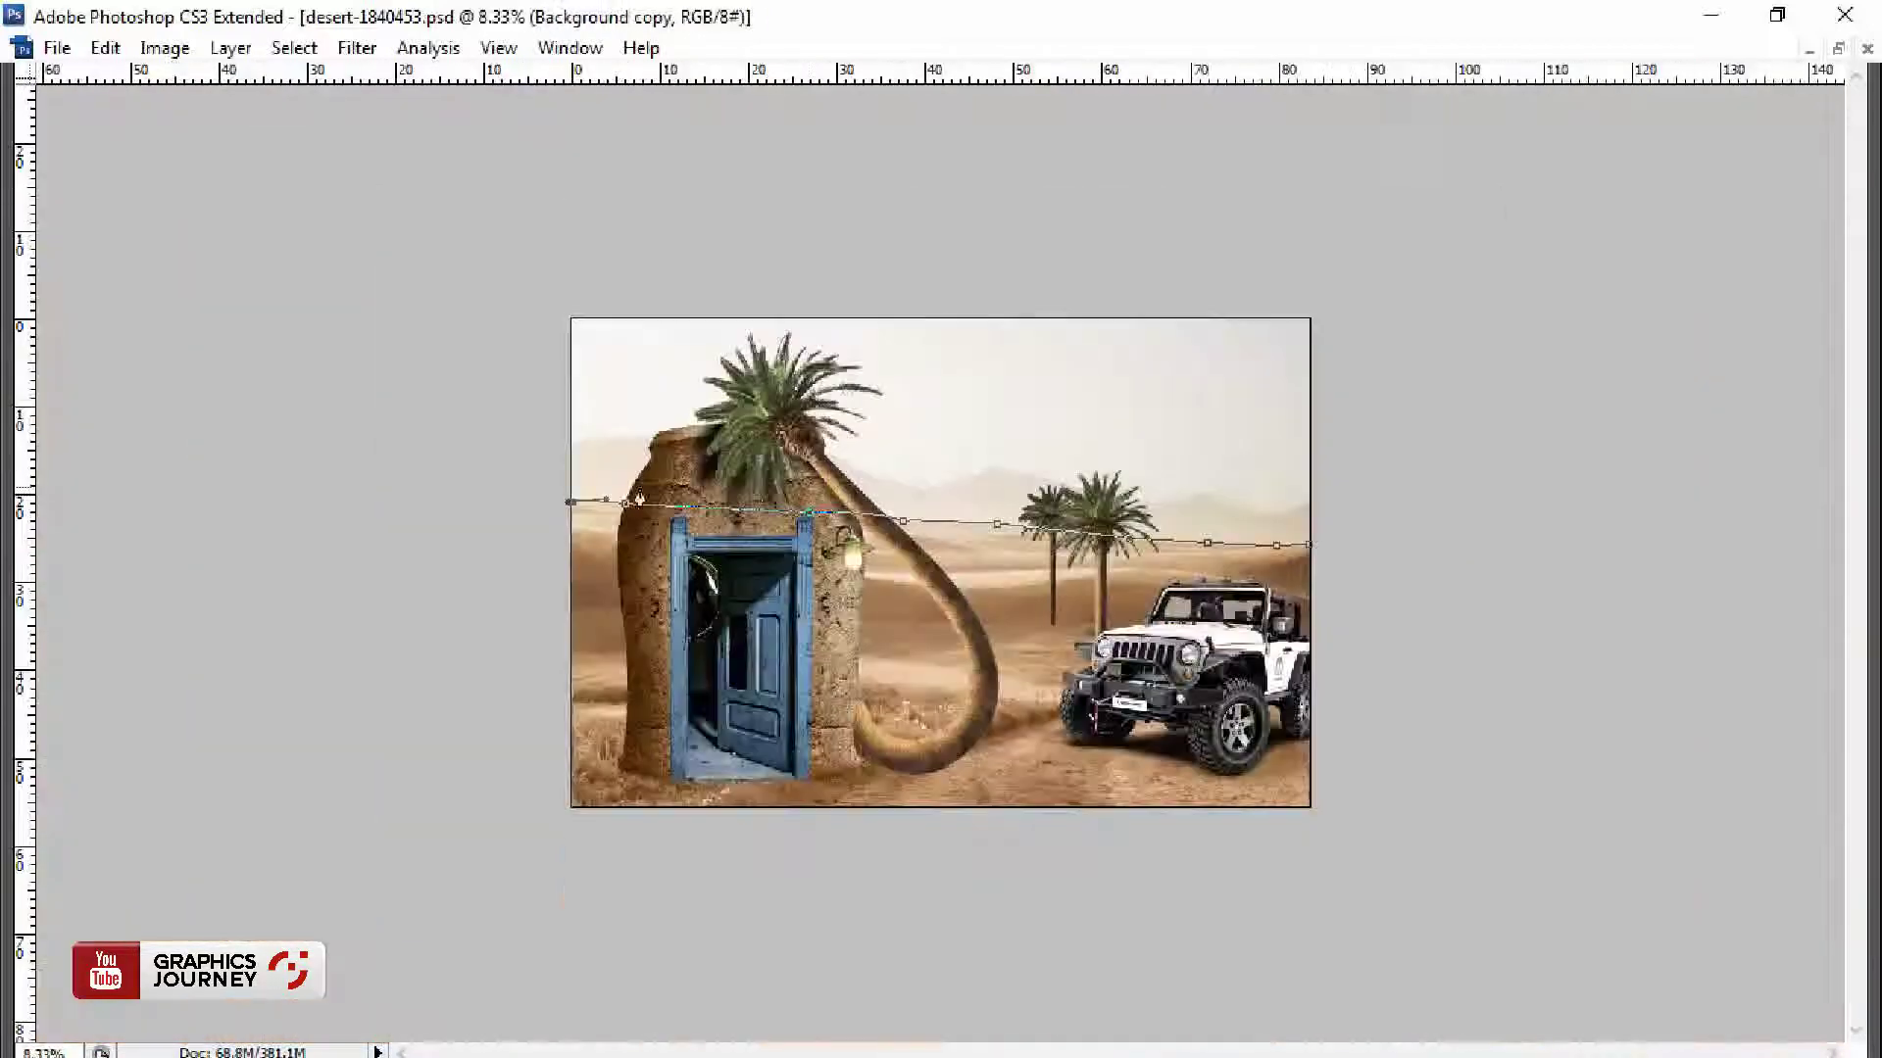
left_click(1440, 263)
left_click(1411, 452)
key("ctrl+Return")
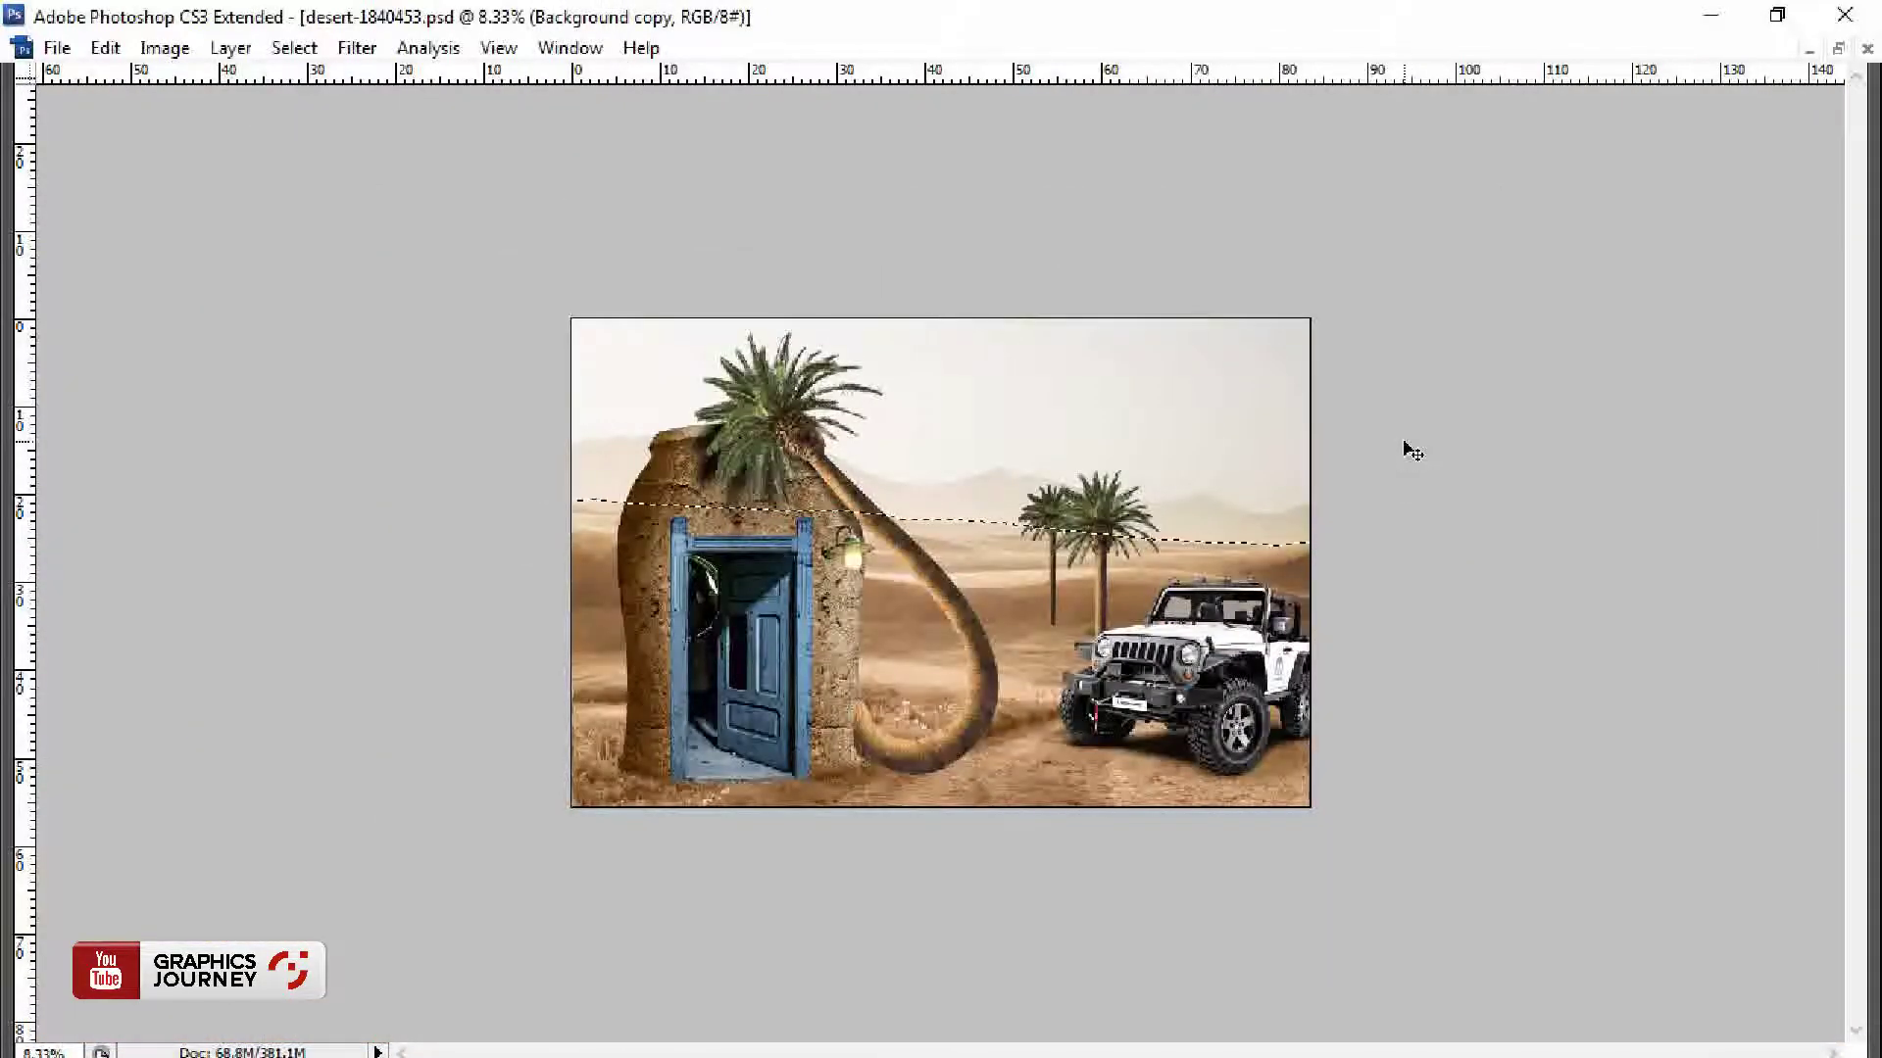
key("ctrl+shift+v")
Step: Commit the sky transform and brighten it with Levels, white input at 242
key("ctrl+t")
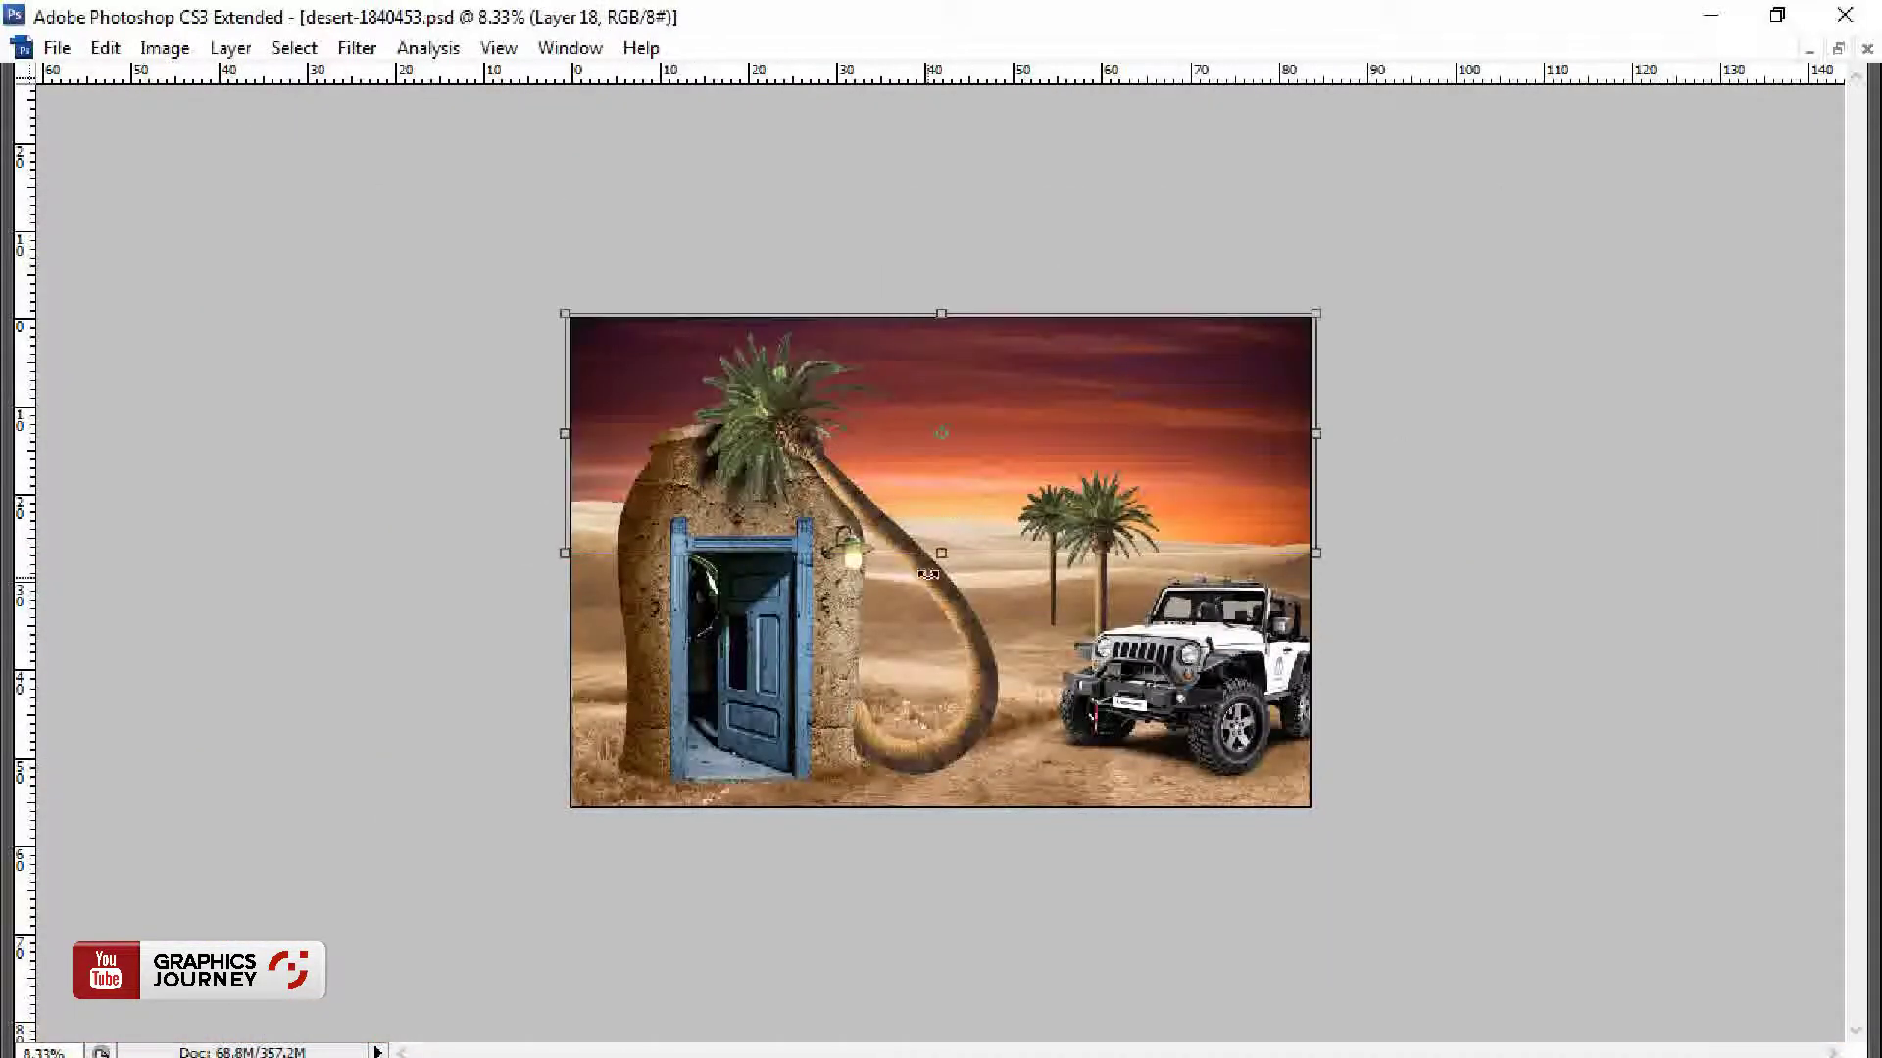
key("ctrl+0")
key("ctrl+l")
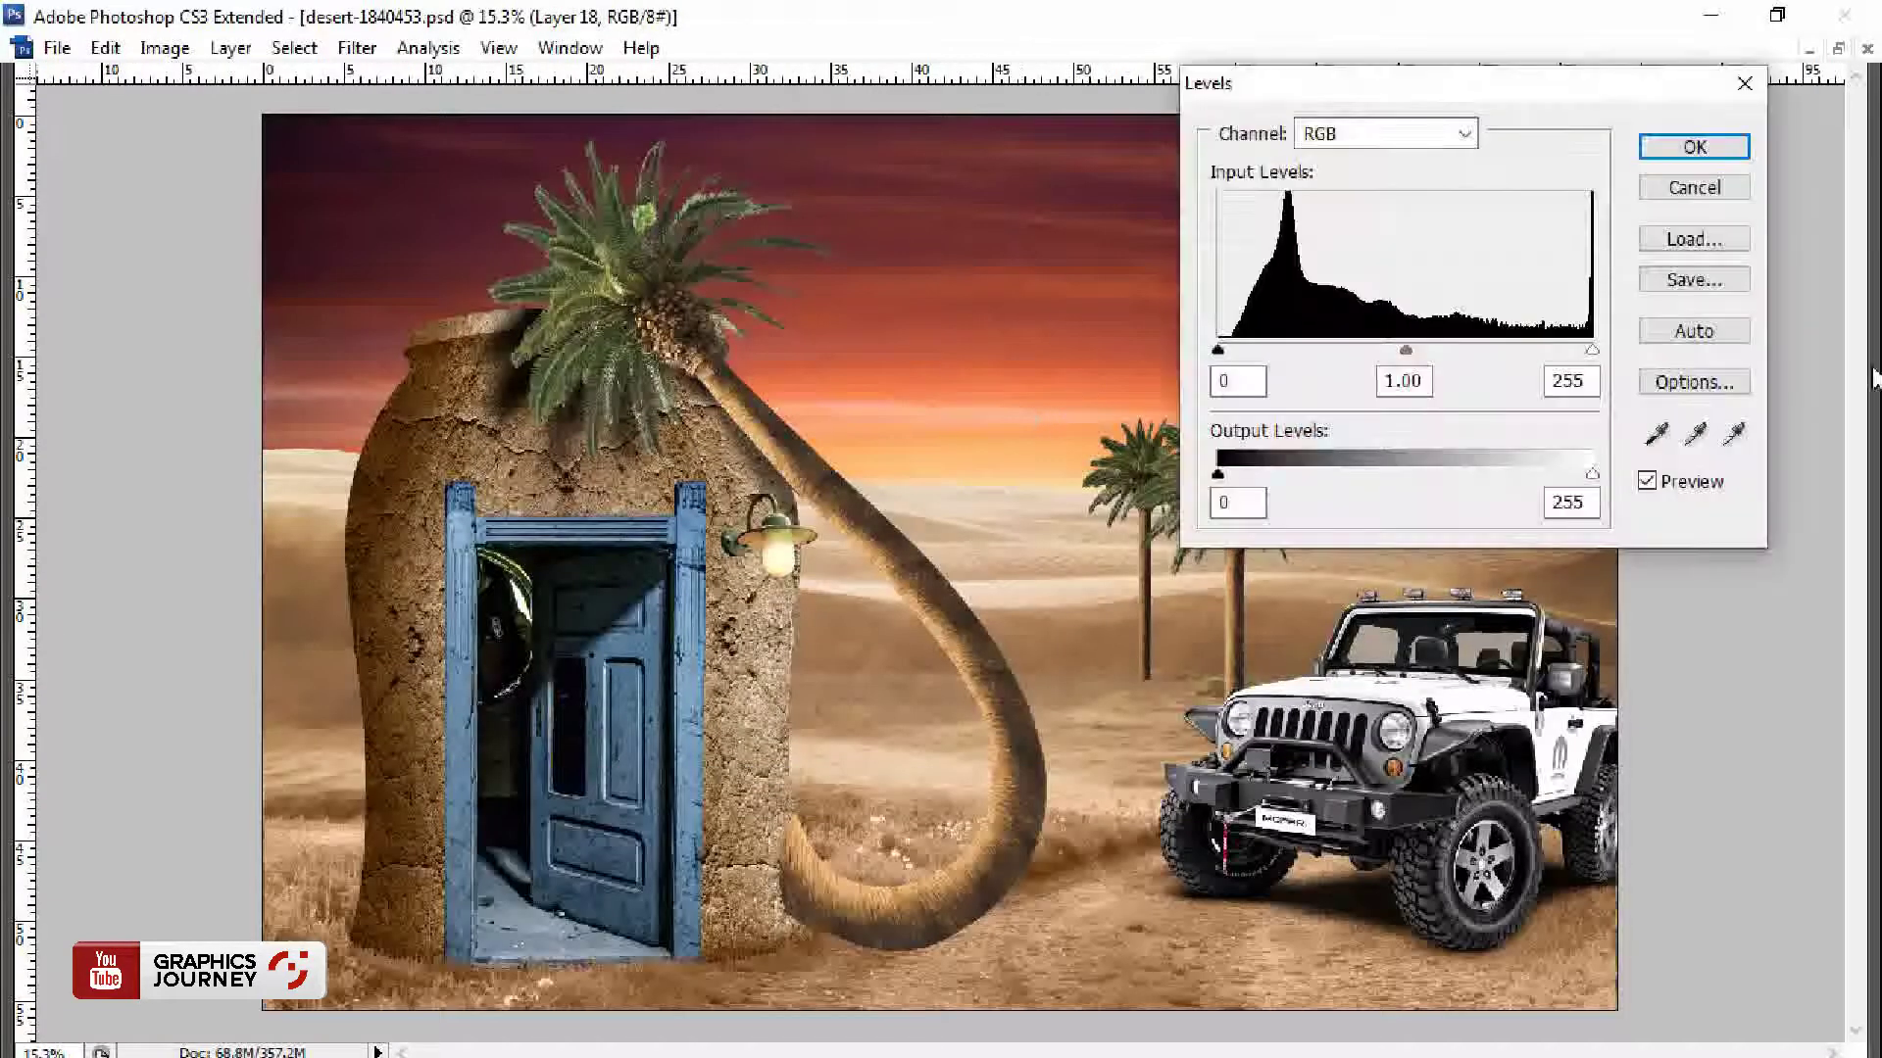
left_click_drag(1572, 350, 1555, 350)
left_click_drag(1397, 363, 1377, 363)
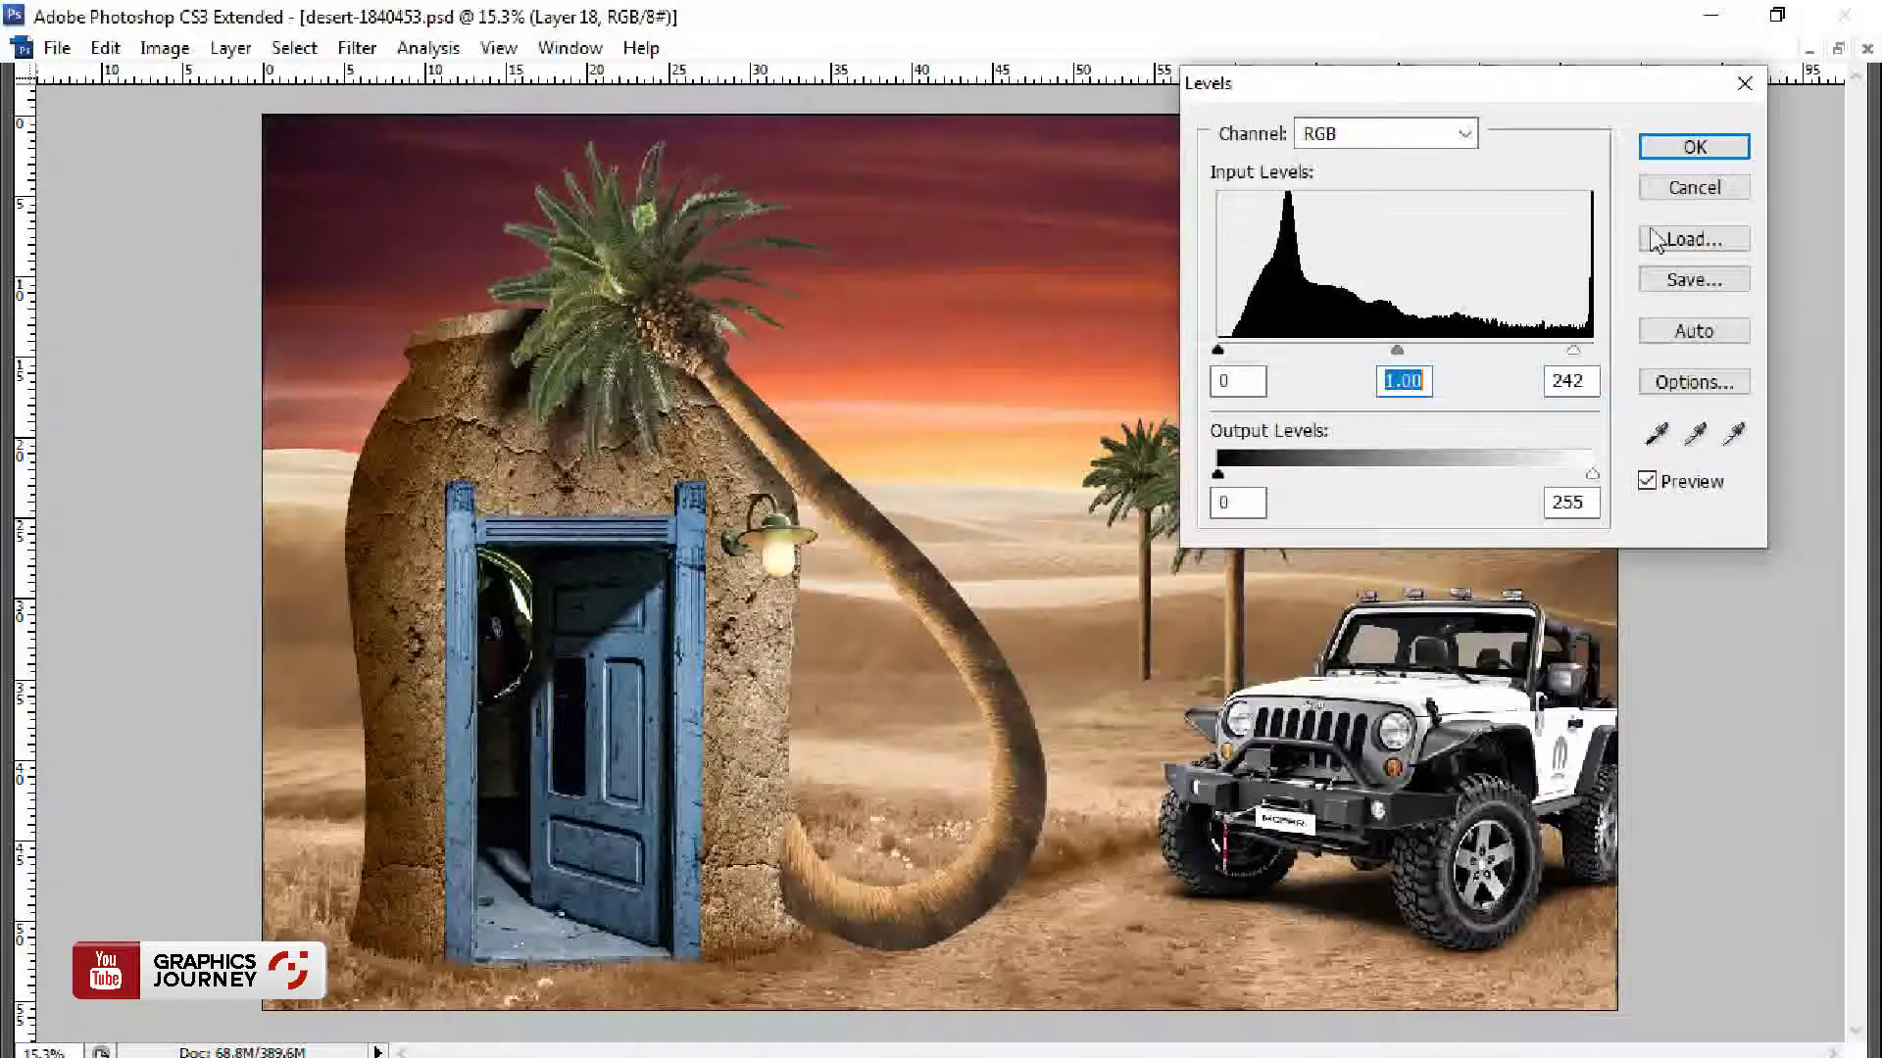
key("Return")
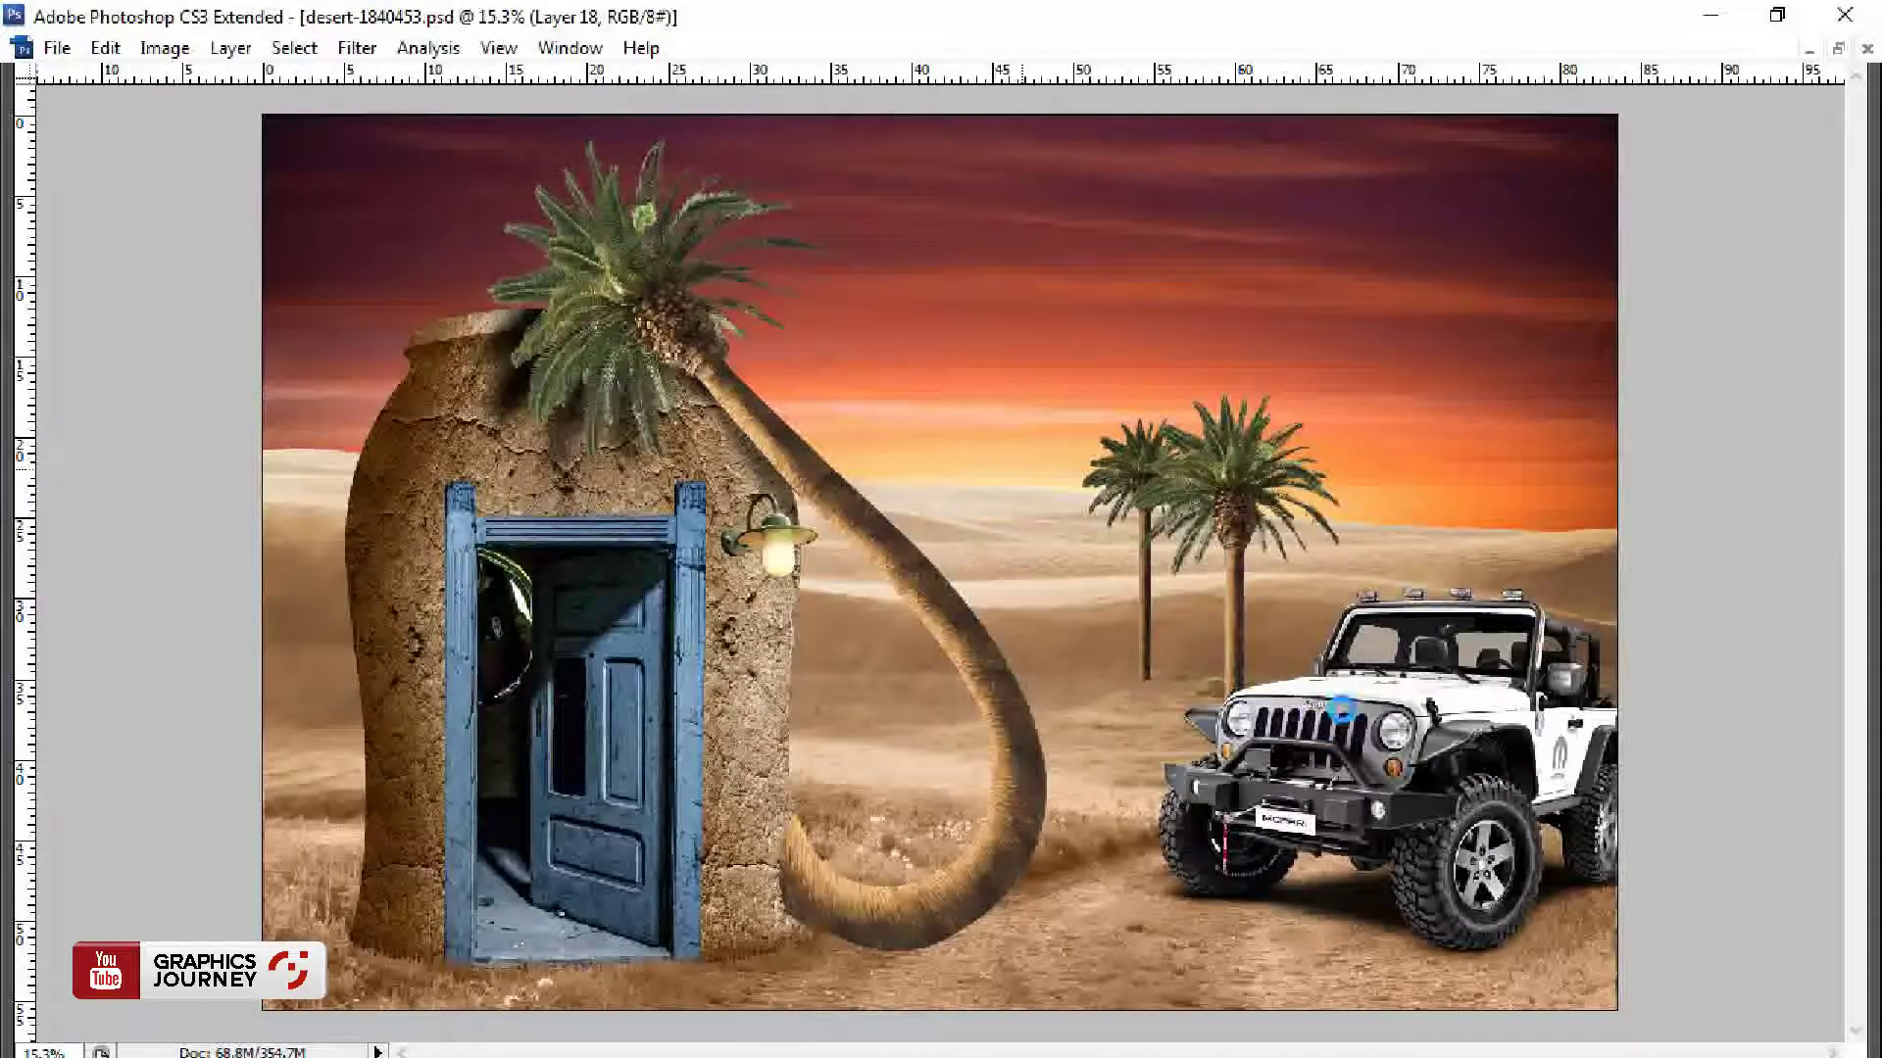
Step: Give Layer 7 a Color Balance on highlights of +19, 0, -24
left_click(1341, 708)
key("ctrl+b")
left_click(1420, 424)
left_click_drag(1341, 343, 1305, 343)
left_click_drag(1342, 268, 1367, 269)
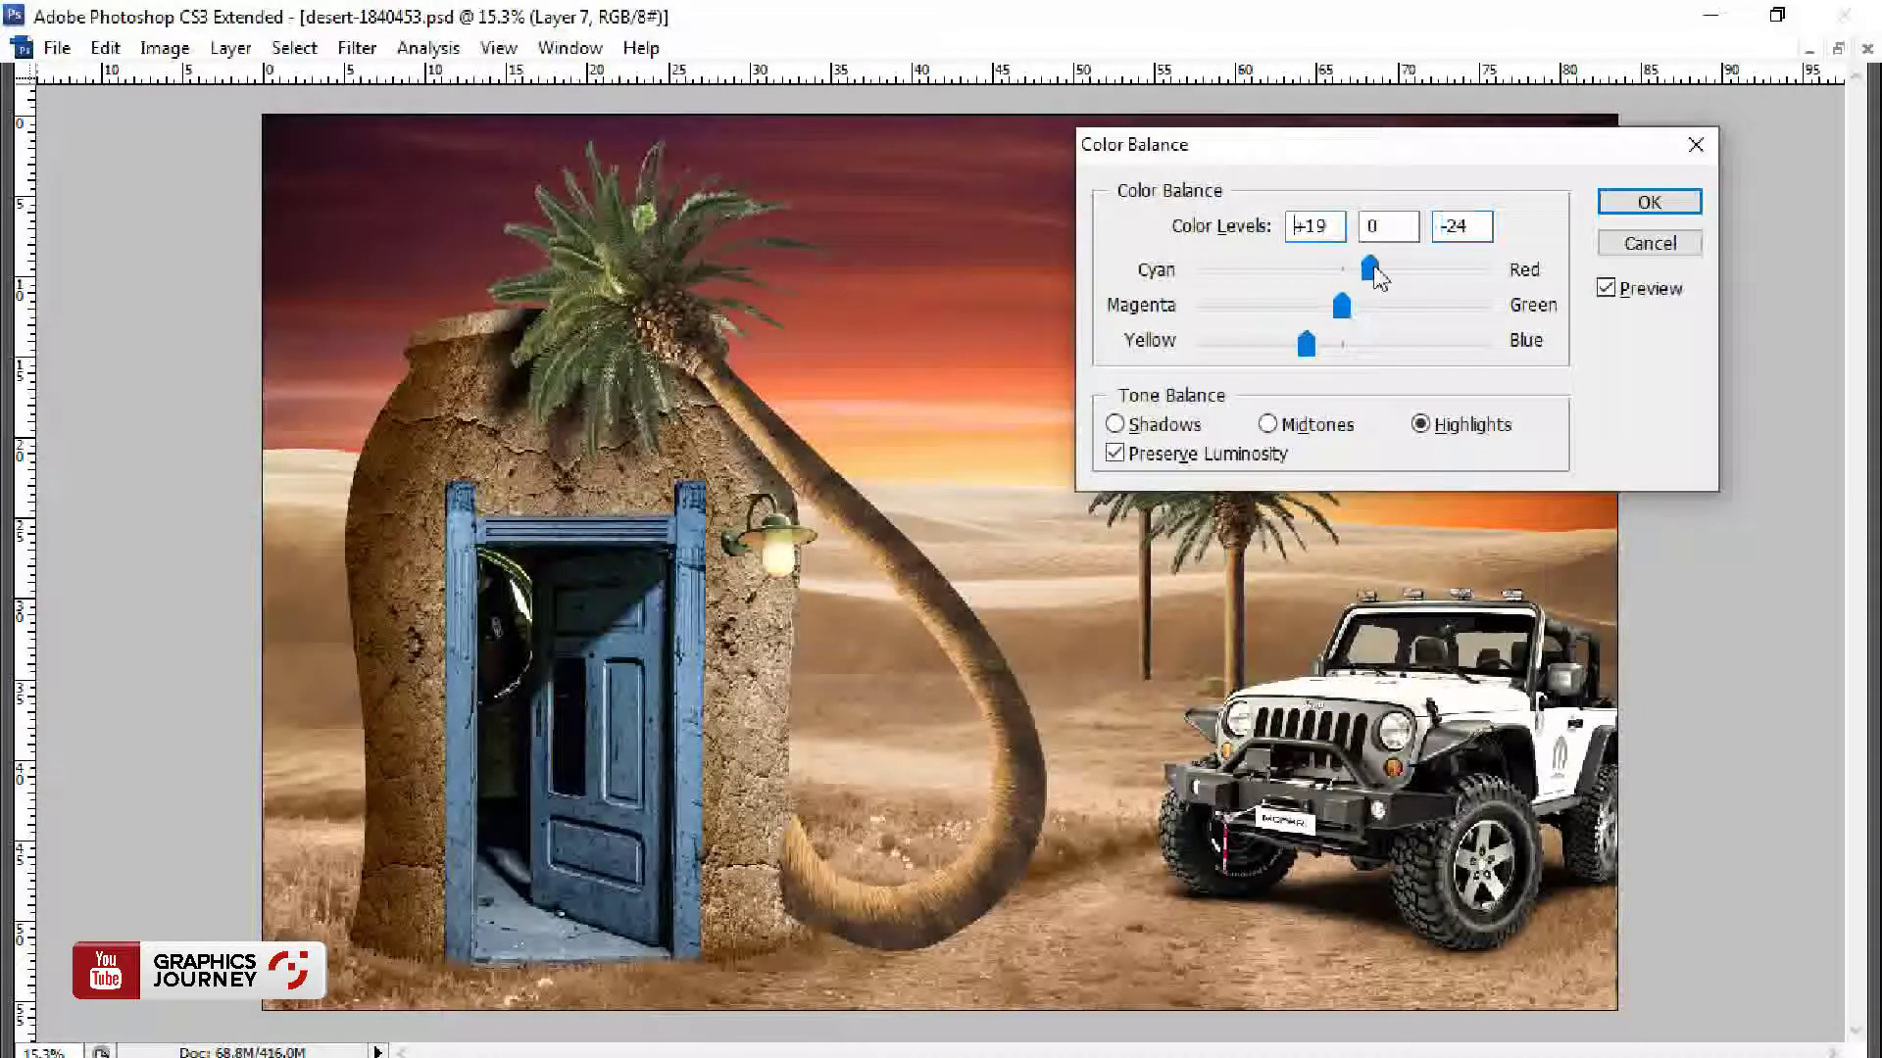
left_click(1649, 202)
Step: Bring up the Open dialog to choose the leopard image
right_click(1181, 468)
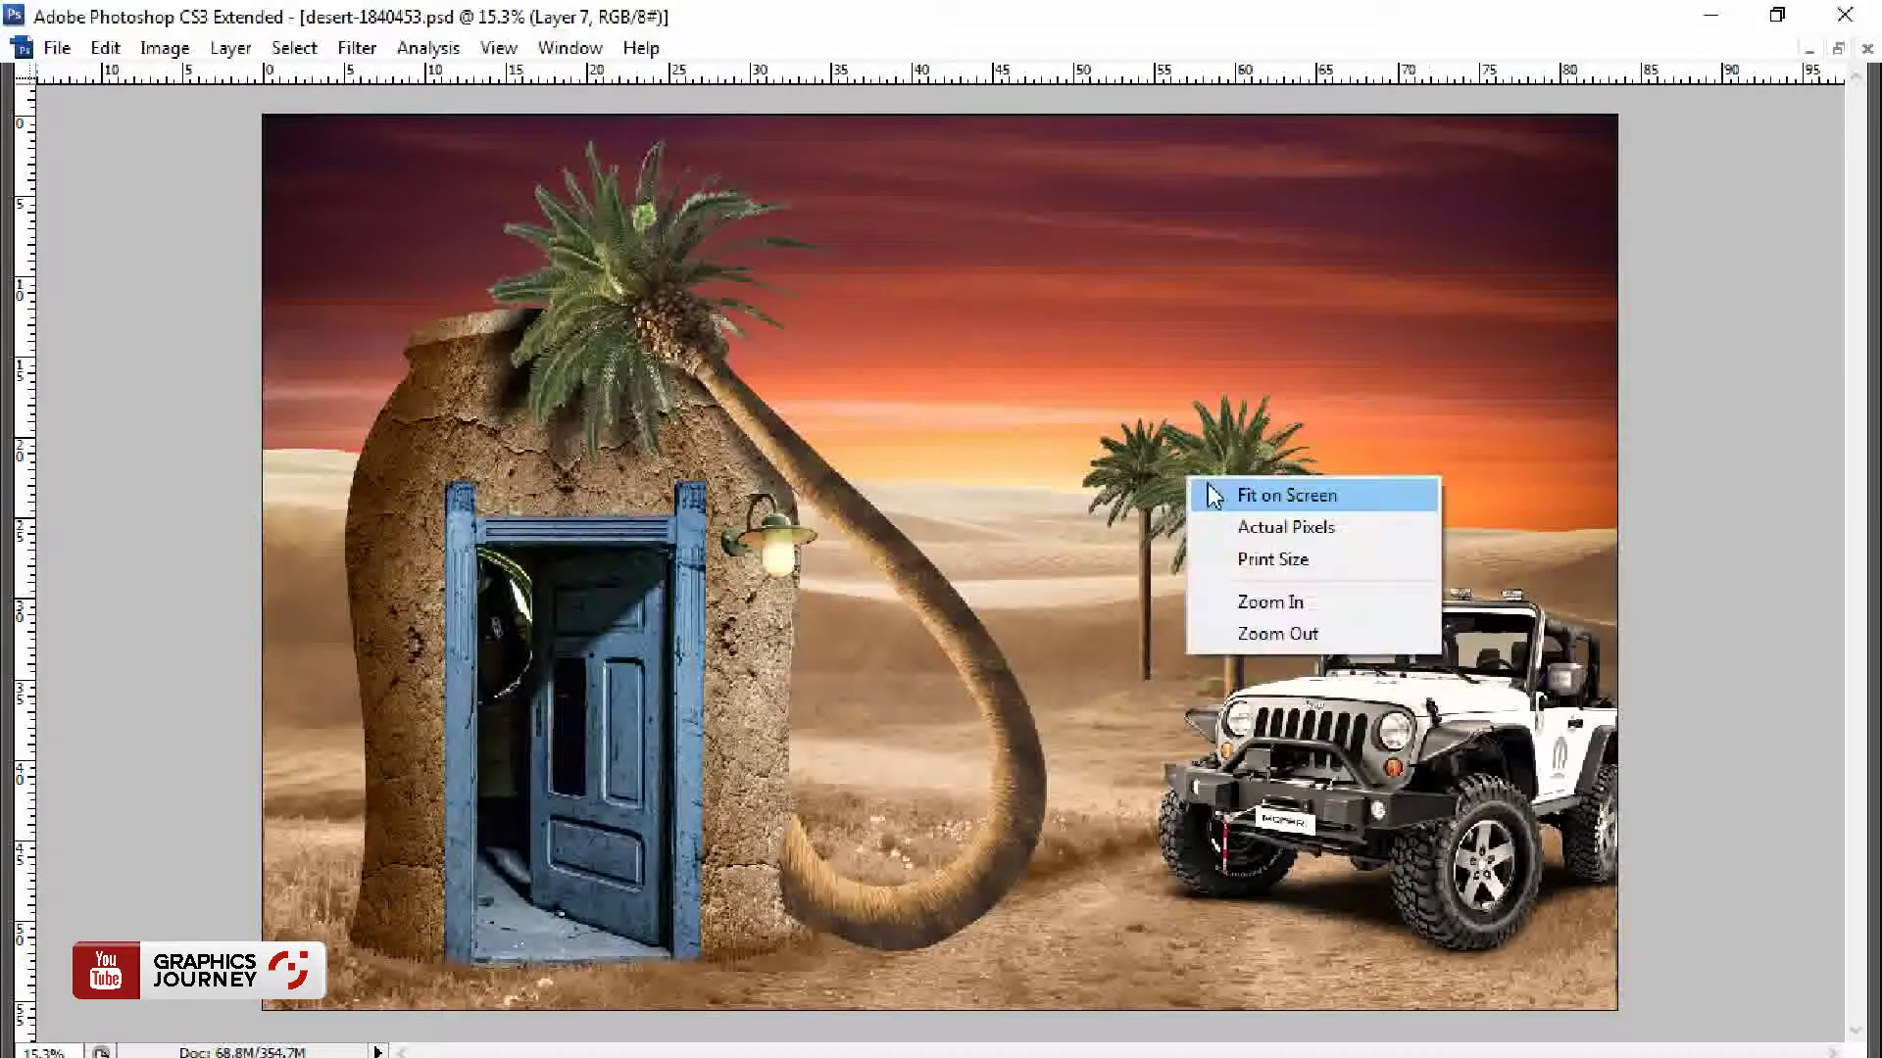
key("Escape")
key("ctrl+o")
Step: Open the jaguar image, place it in front of the jeep and enlarge it
left_click(1544, 245)
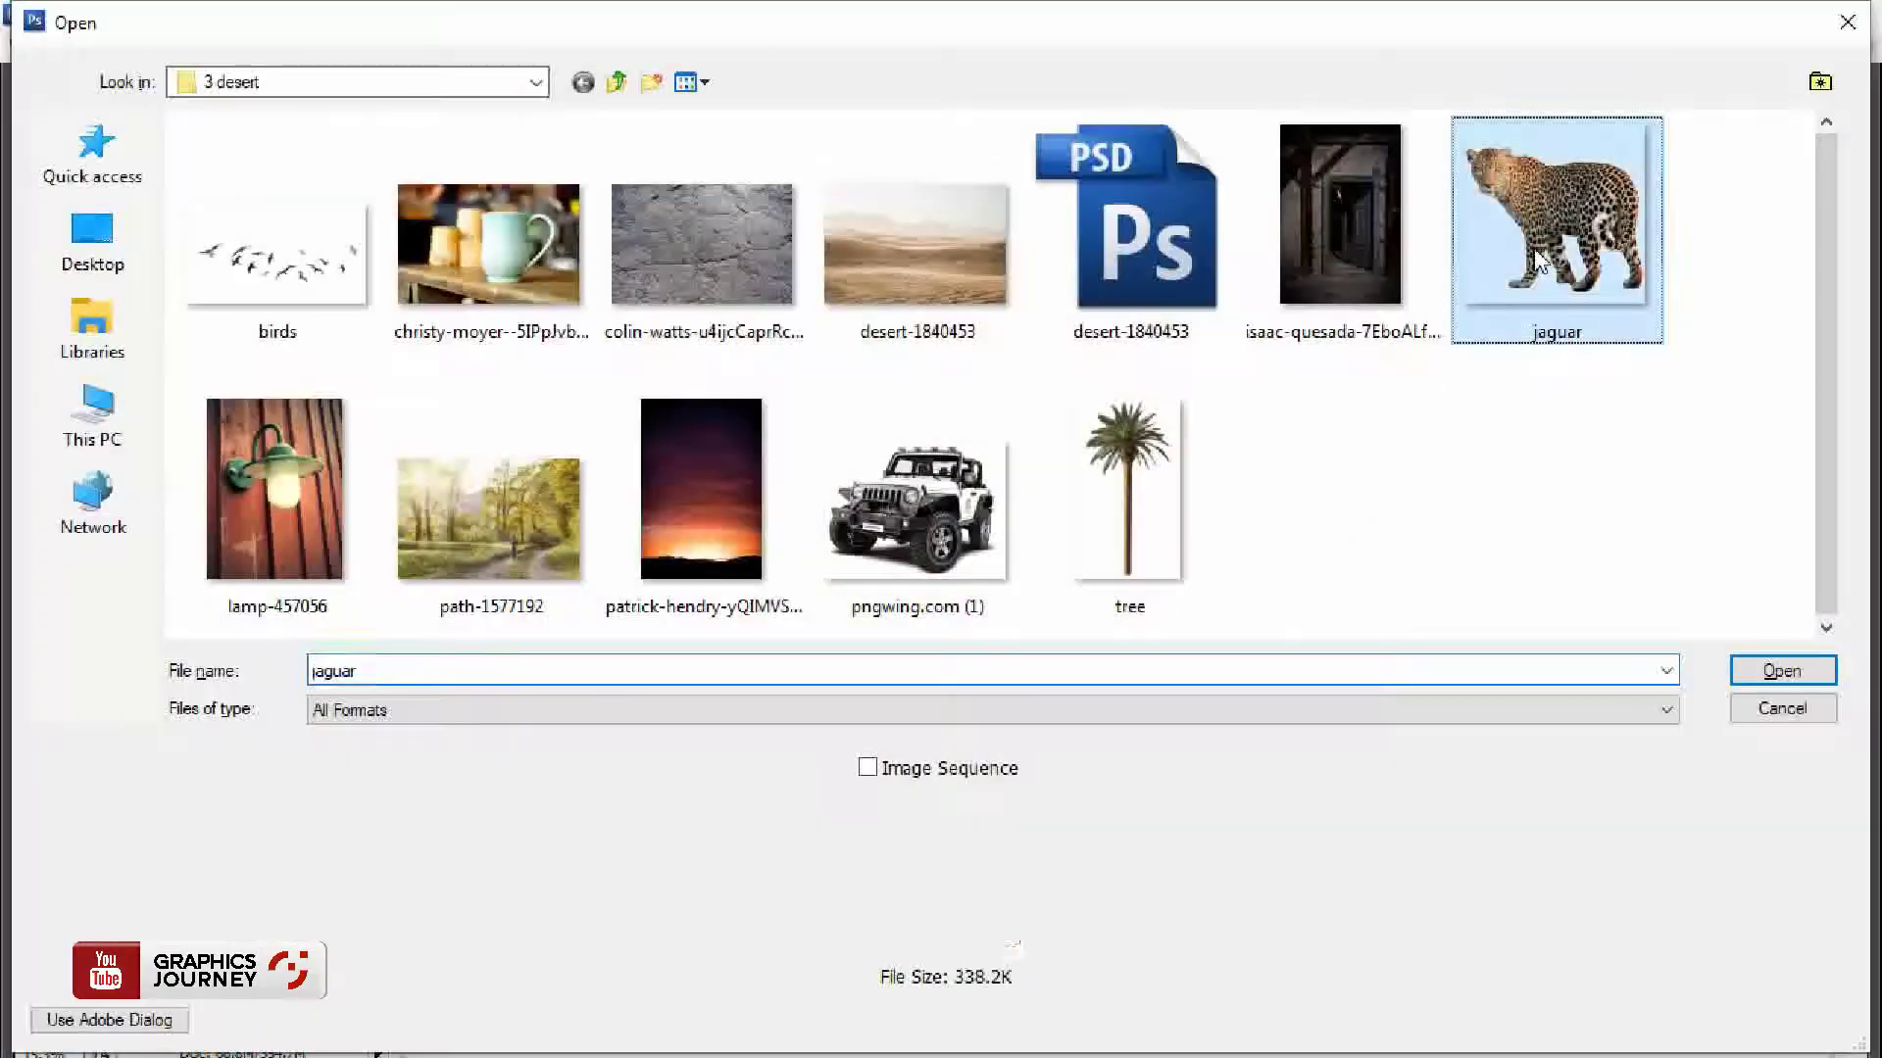
double_click(1533, 259)
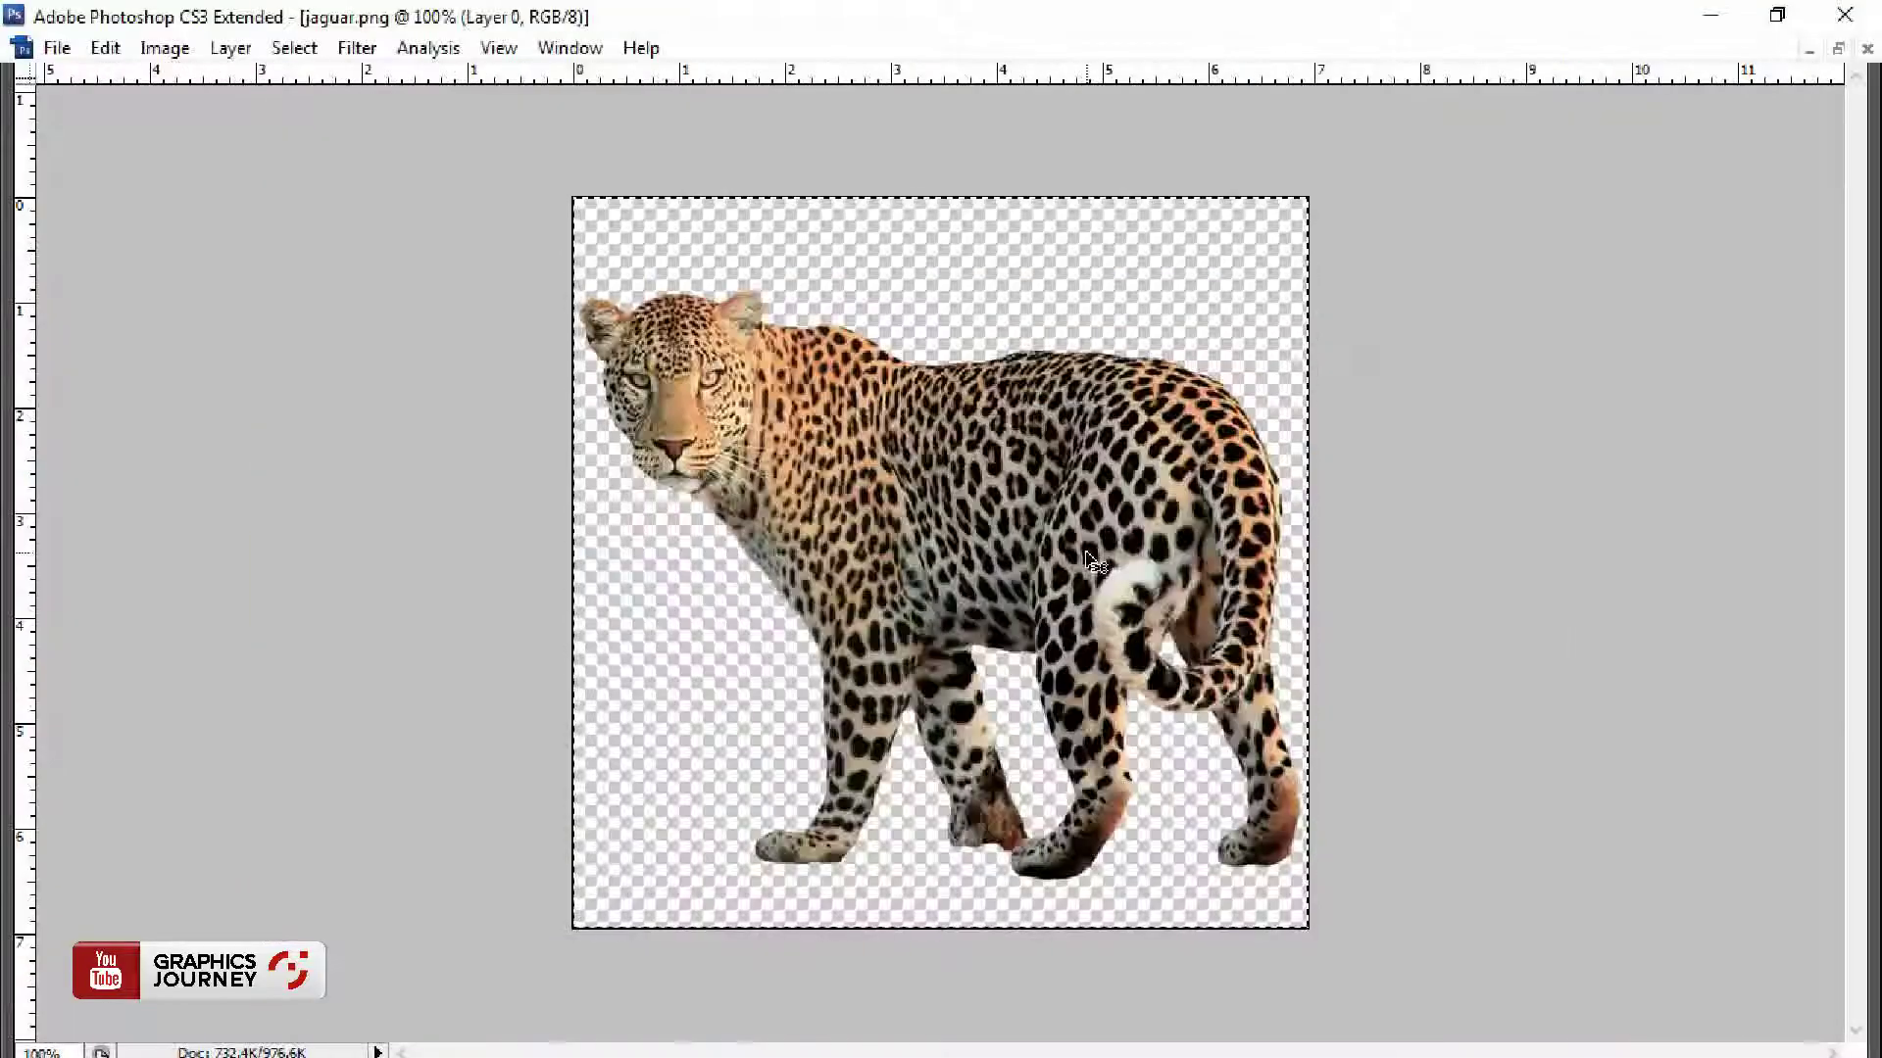
mouse_move(1084, 550)
left_mouse_down()
mouse_move(965, 561)
mouse_move(1287, 845)
mouse_move(1099, 708)
left_mouse_up()
key("ctrl+t")
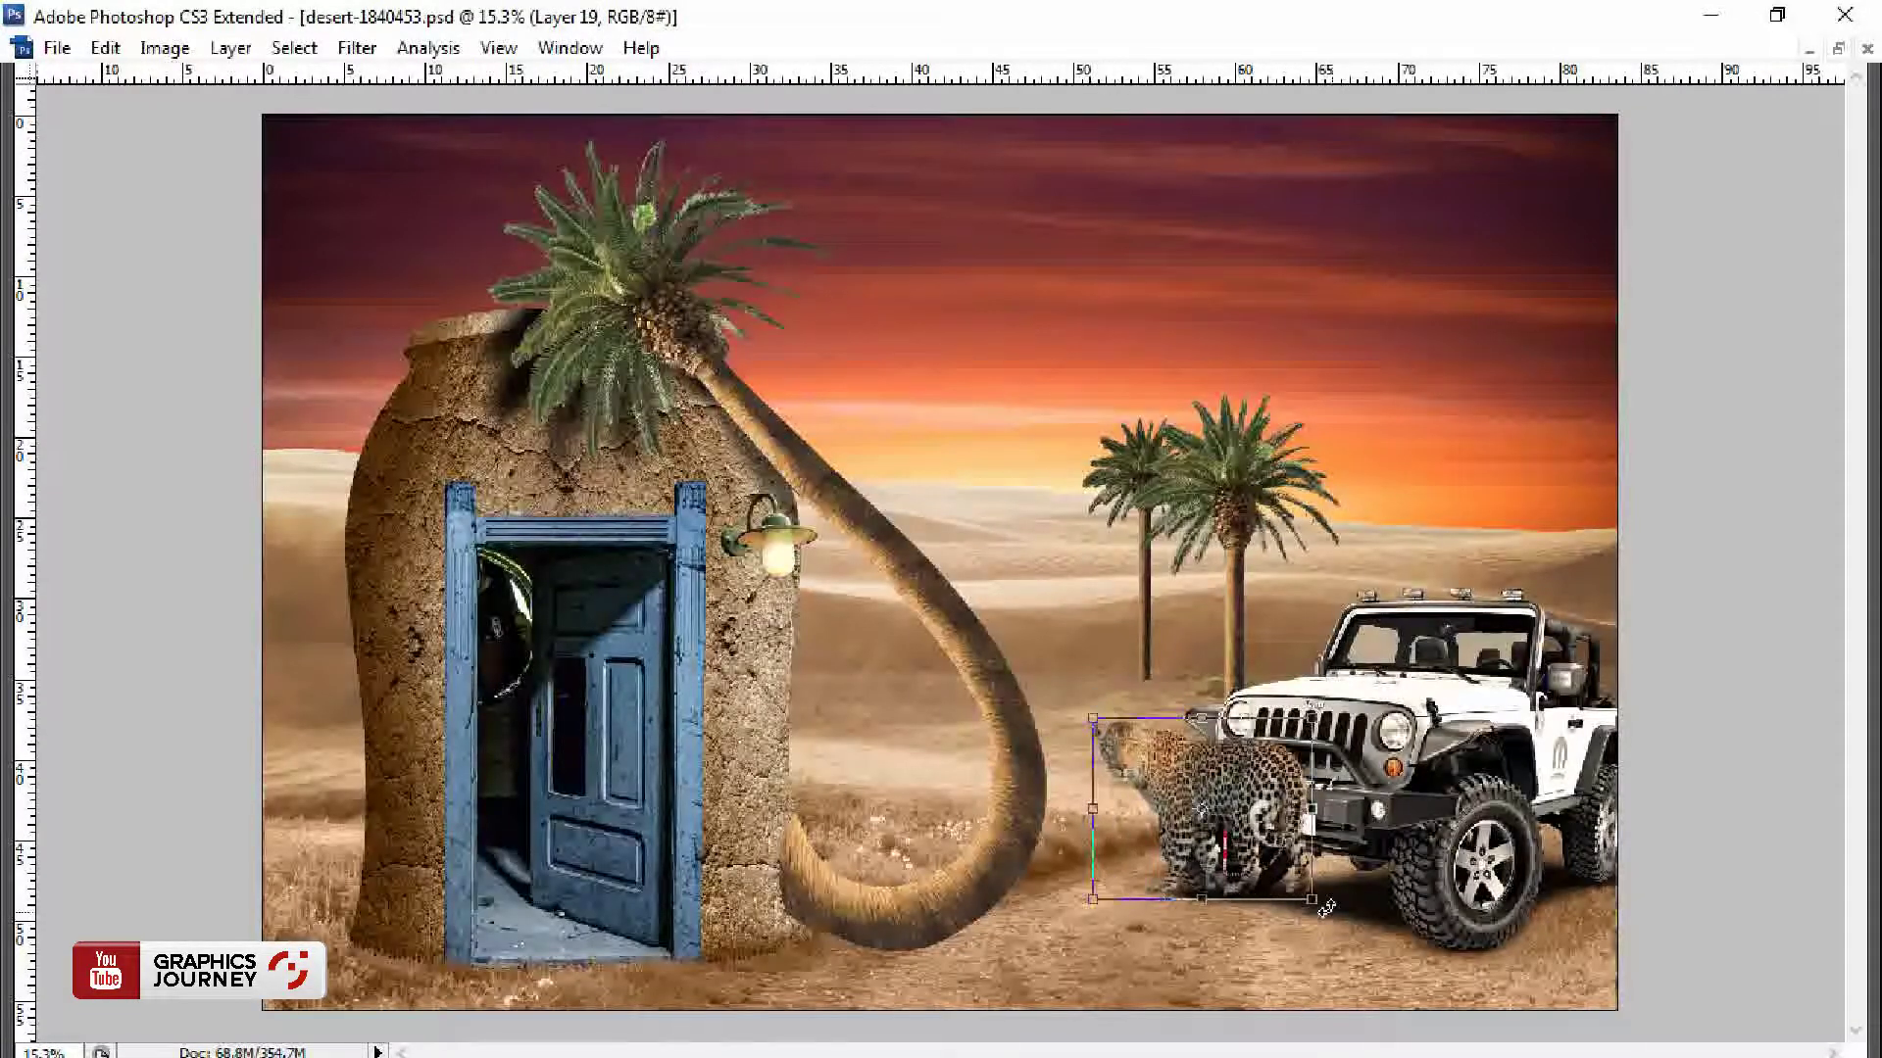
left_click_drag(1312, 899, 1372, 950)
key("Return")
left_click_drag(1316, 862, 1309, 855)
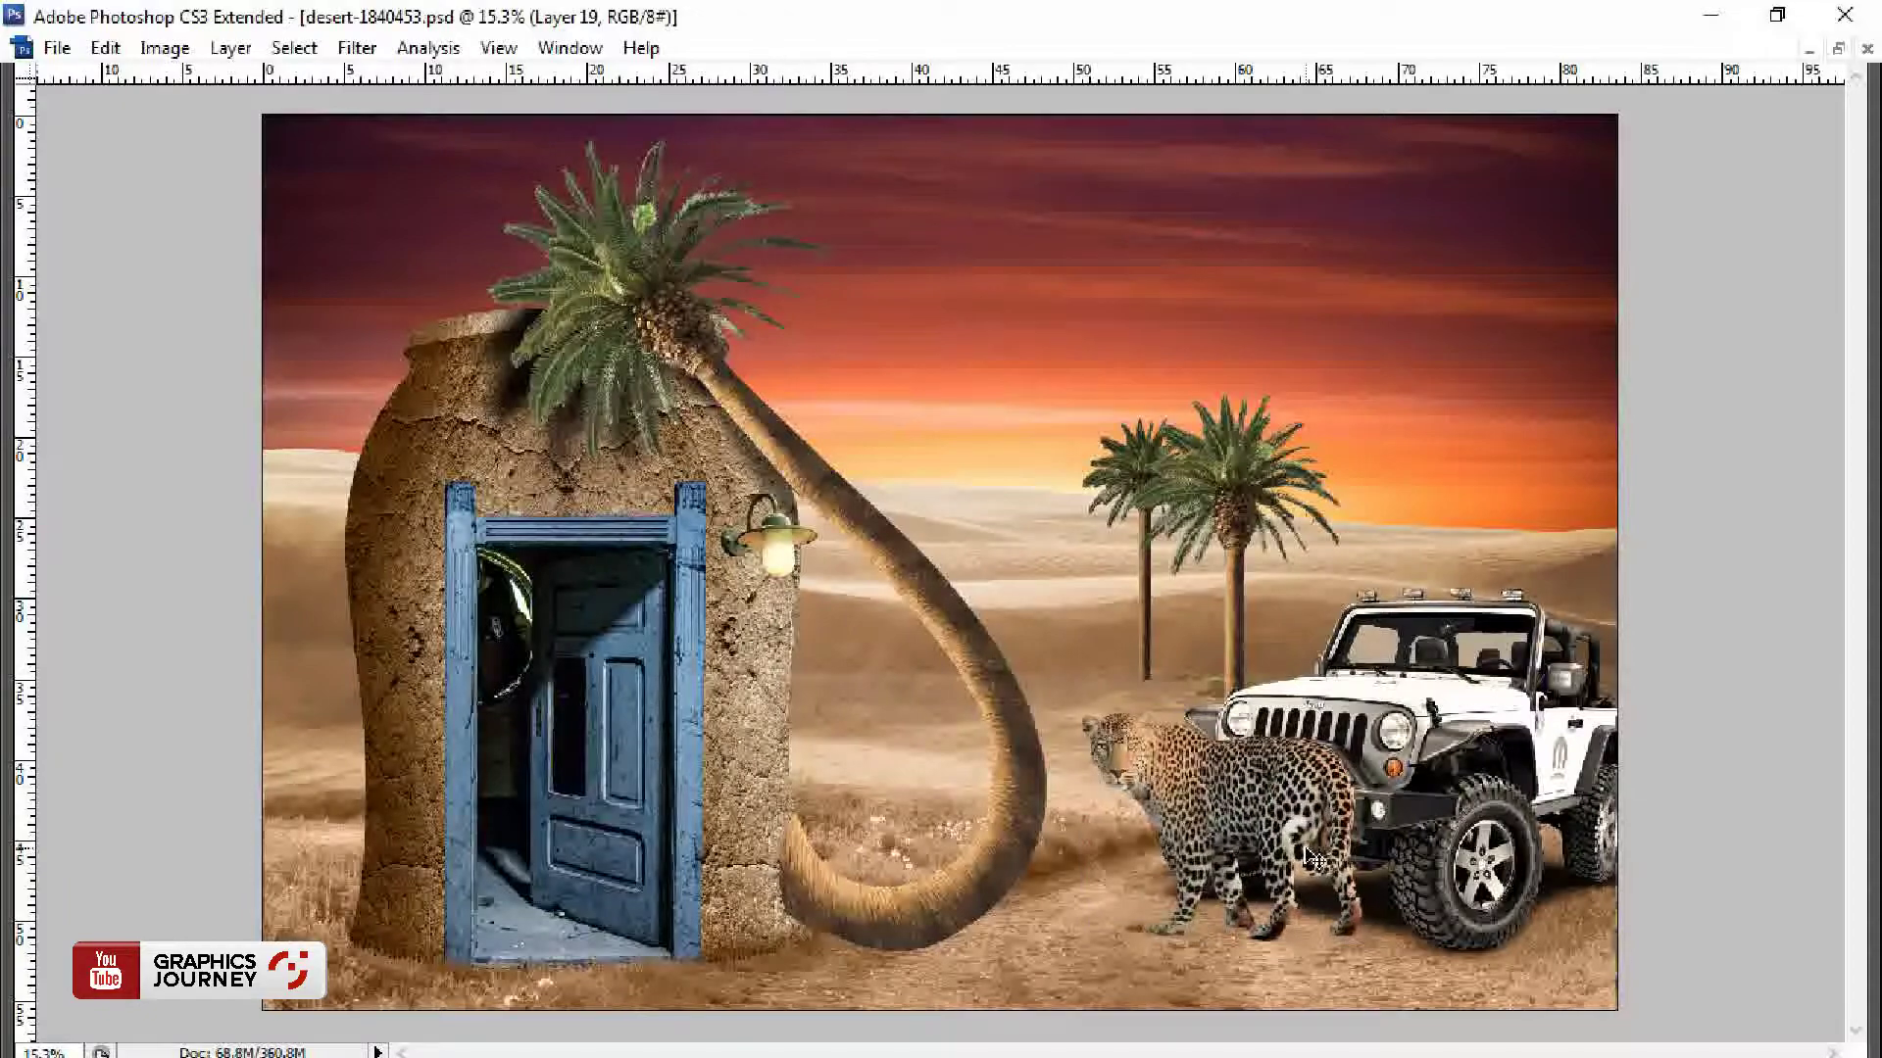
Step: Open the birds image and paste it into the desert composite
key("ctrl+o")
double_click(281, 257)
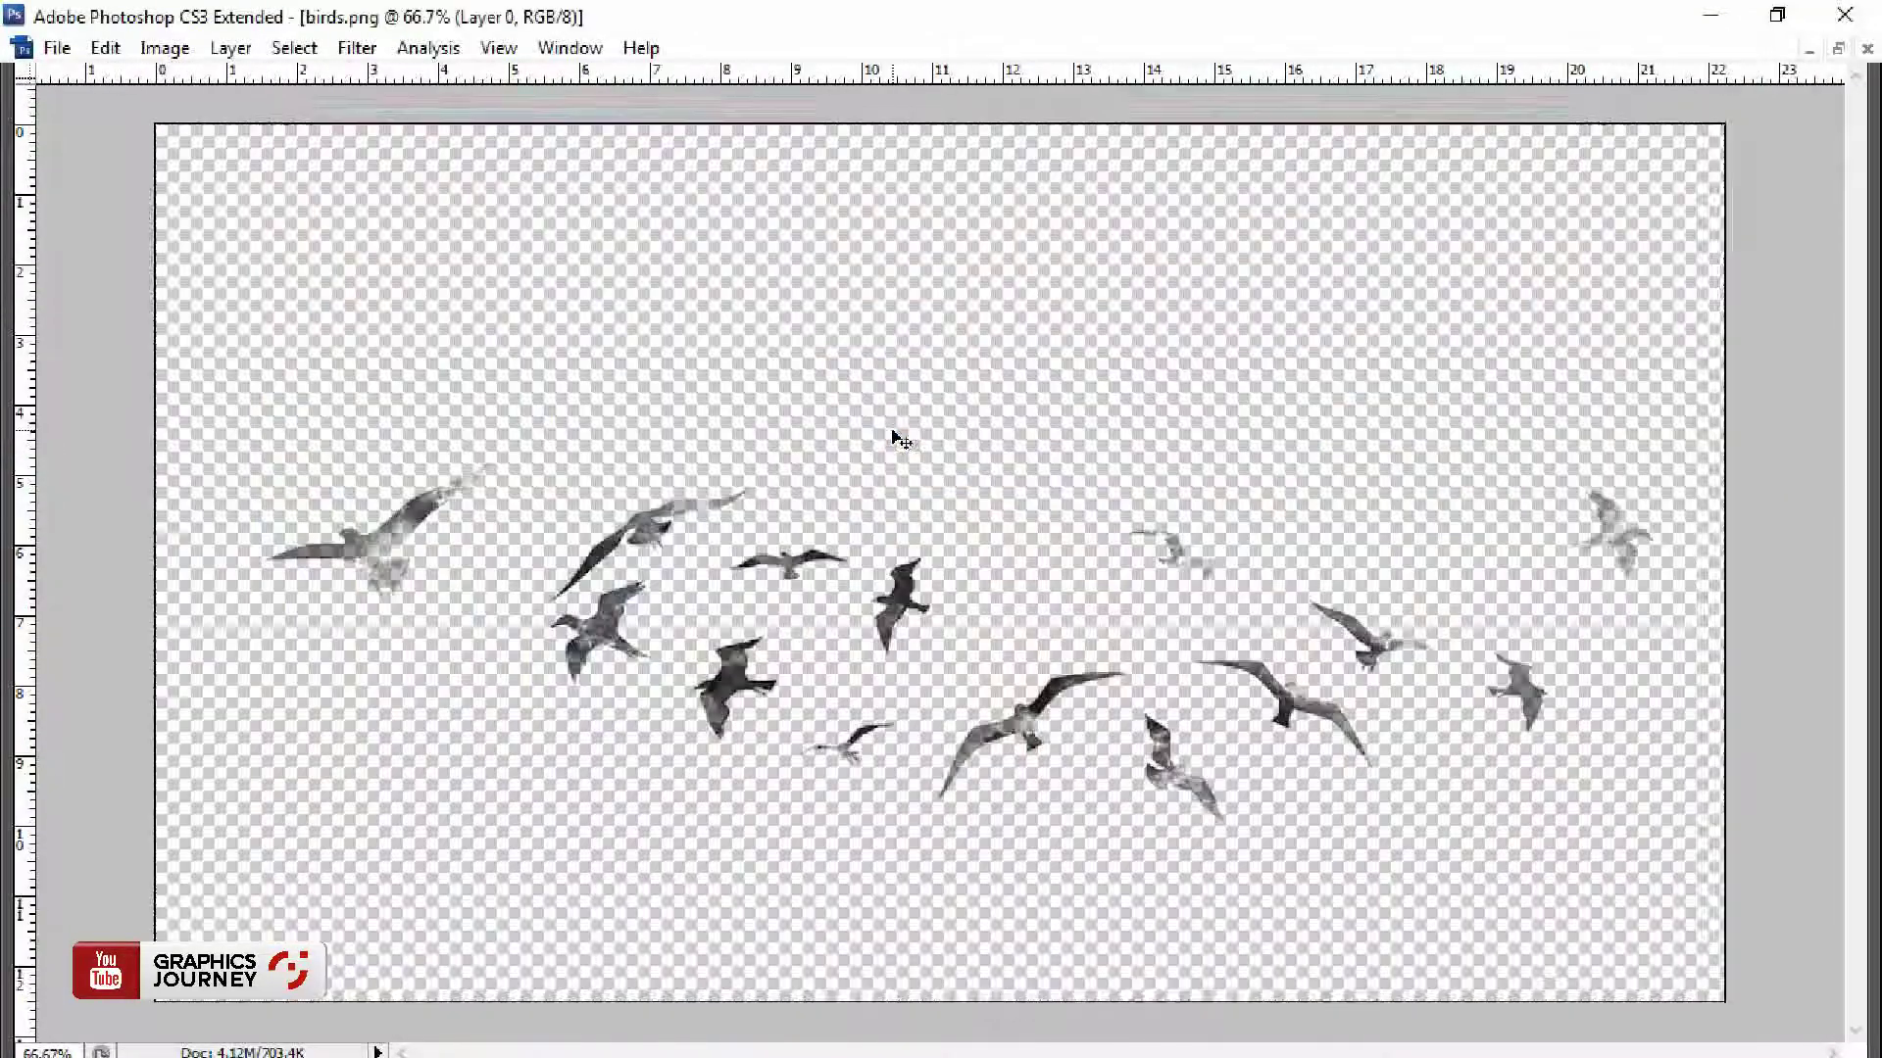
key("ctrl+a")
key("ctrl+c")
key("ctrl+w")
key("ctrl+v")
Step: Move the bird flock up into the sky, enlarge it and shift it left
left_click_drag(1029, 583, 1022, 336)
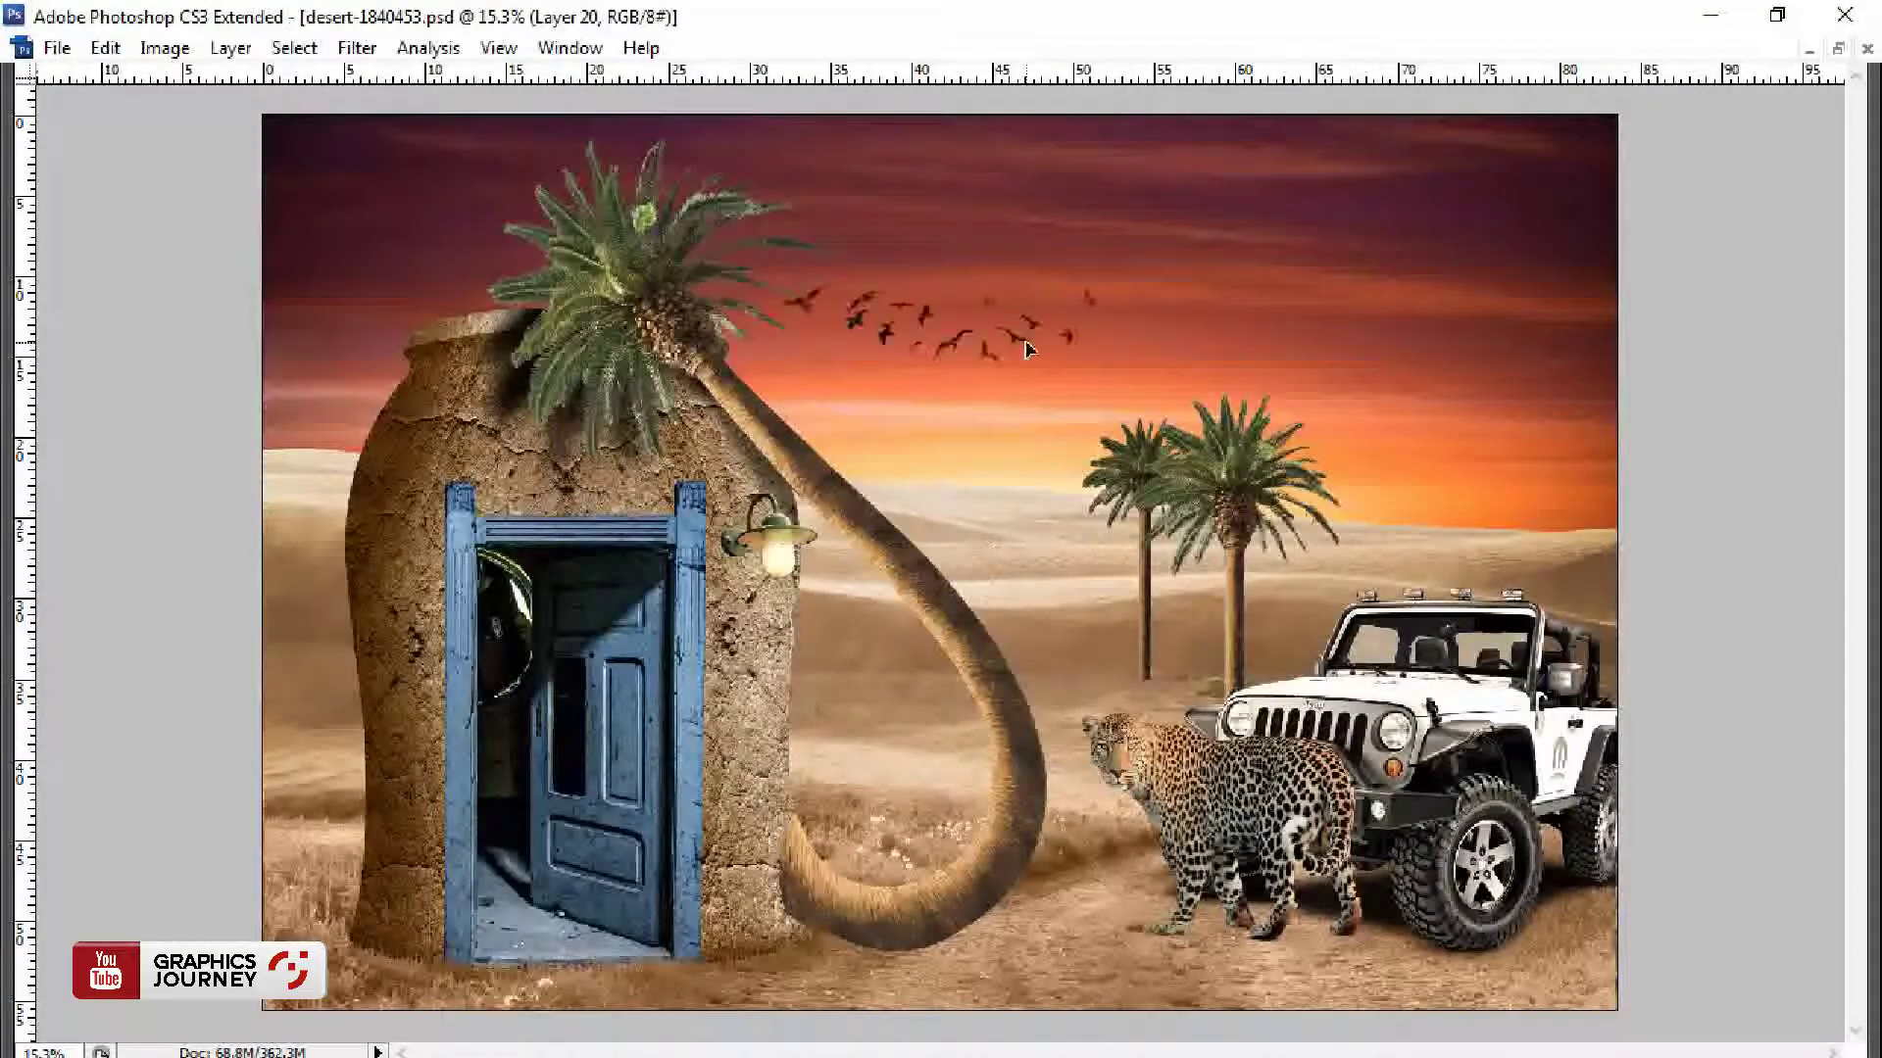
key("ctrl+t")
left_click_drag(1166, 369, 1171, 377)
key("Return")
left_click_drag(1014, 299, 961, 284)
key("ctrl+t")
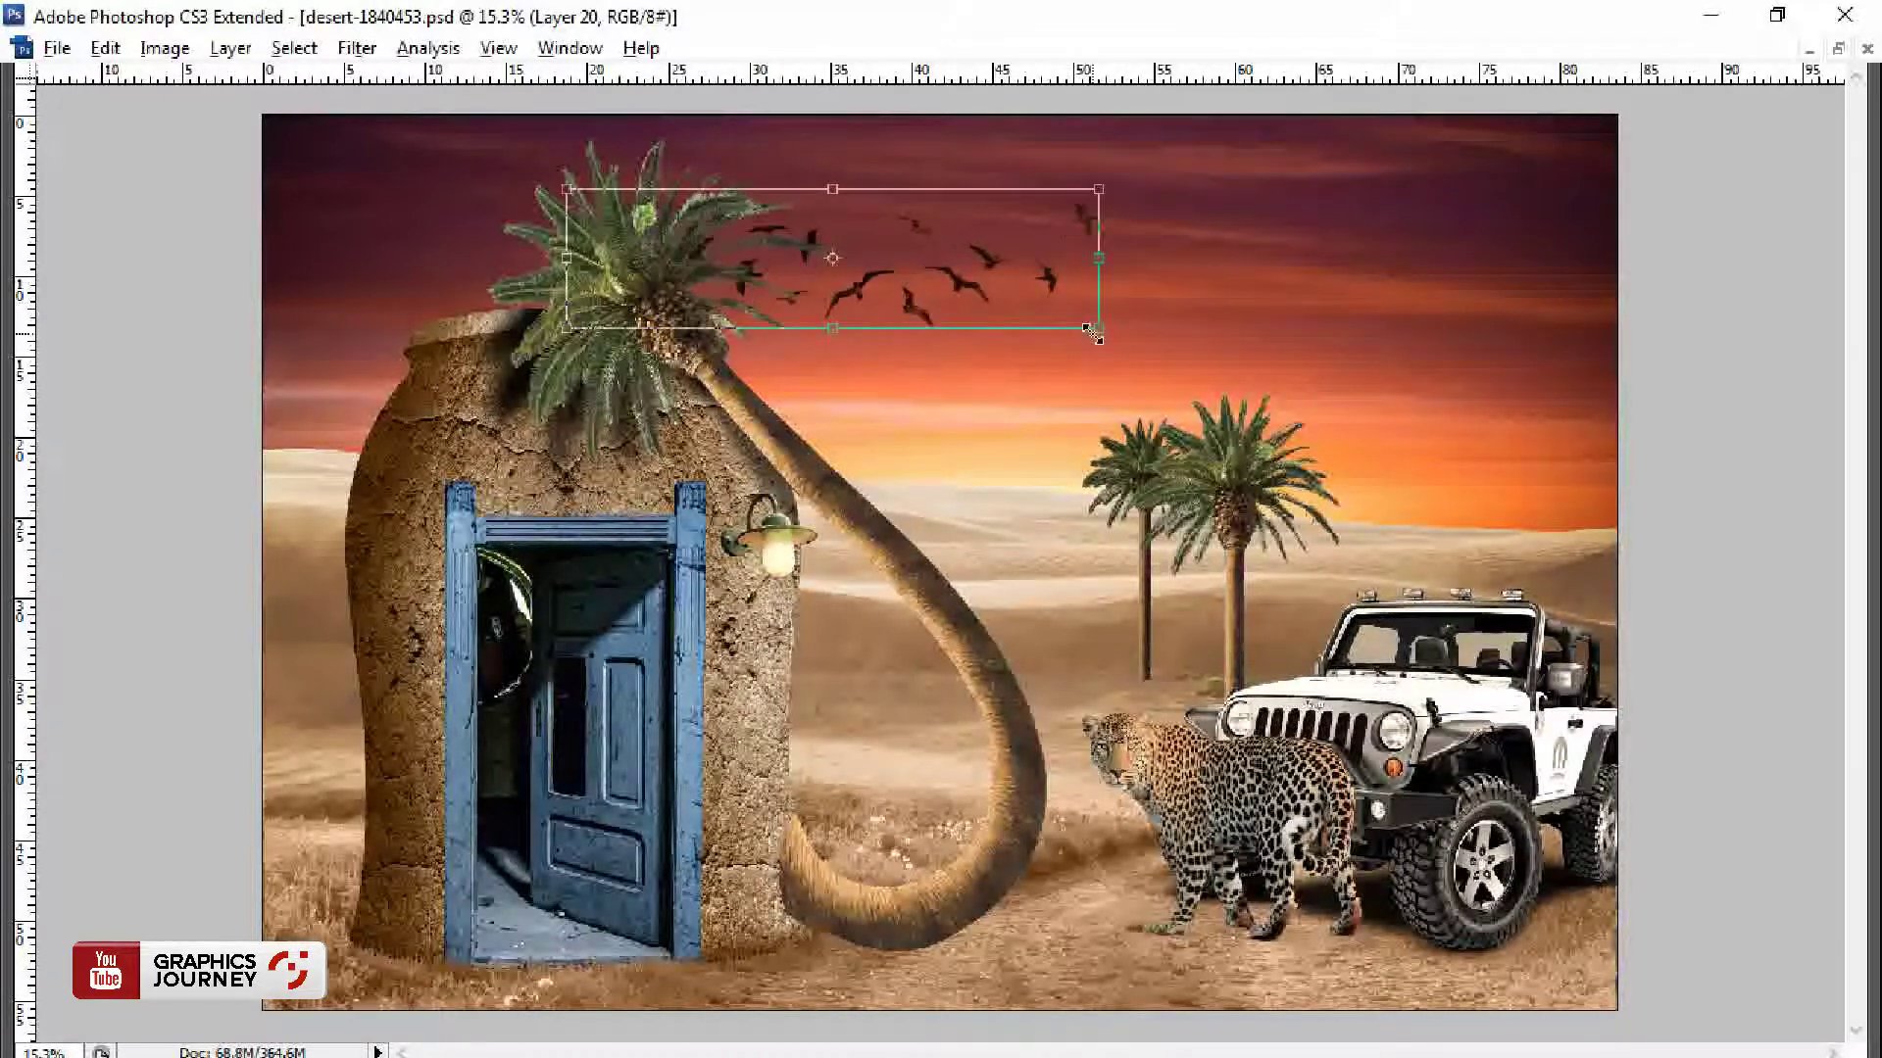
key("Return")
Step: Warm the leopard with Color Balance, +18 toward red and -20 toward yellow
key("ctrl+b")
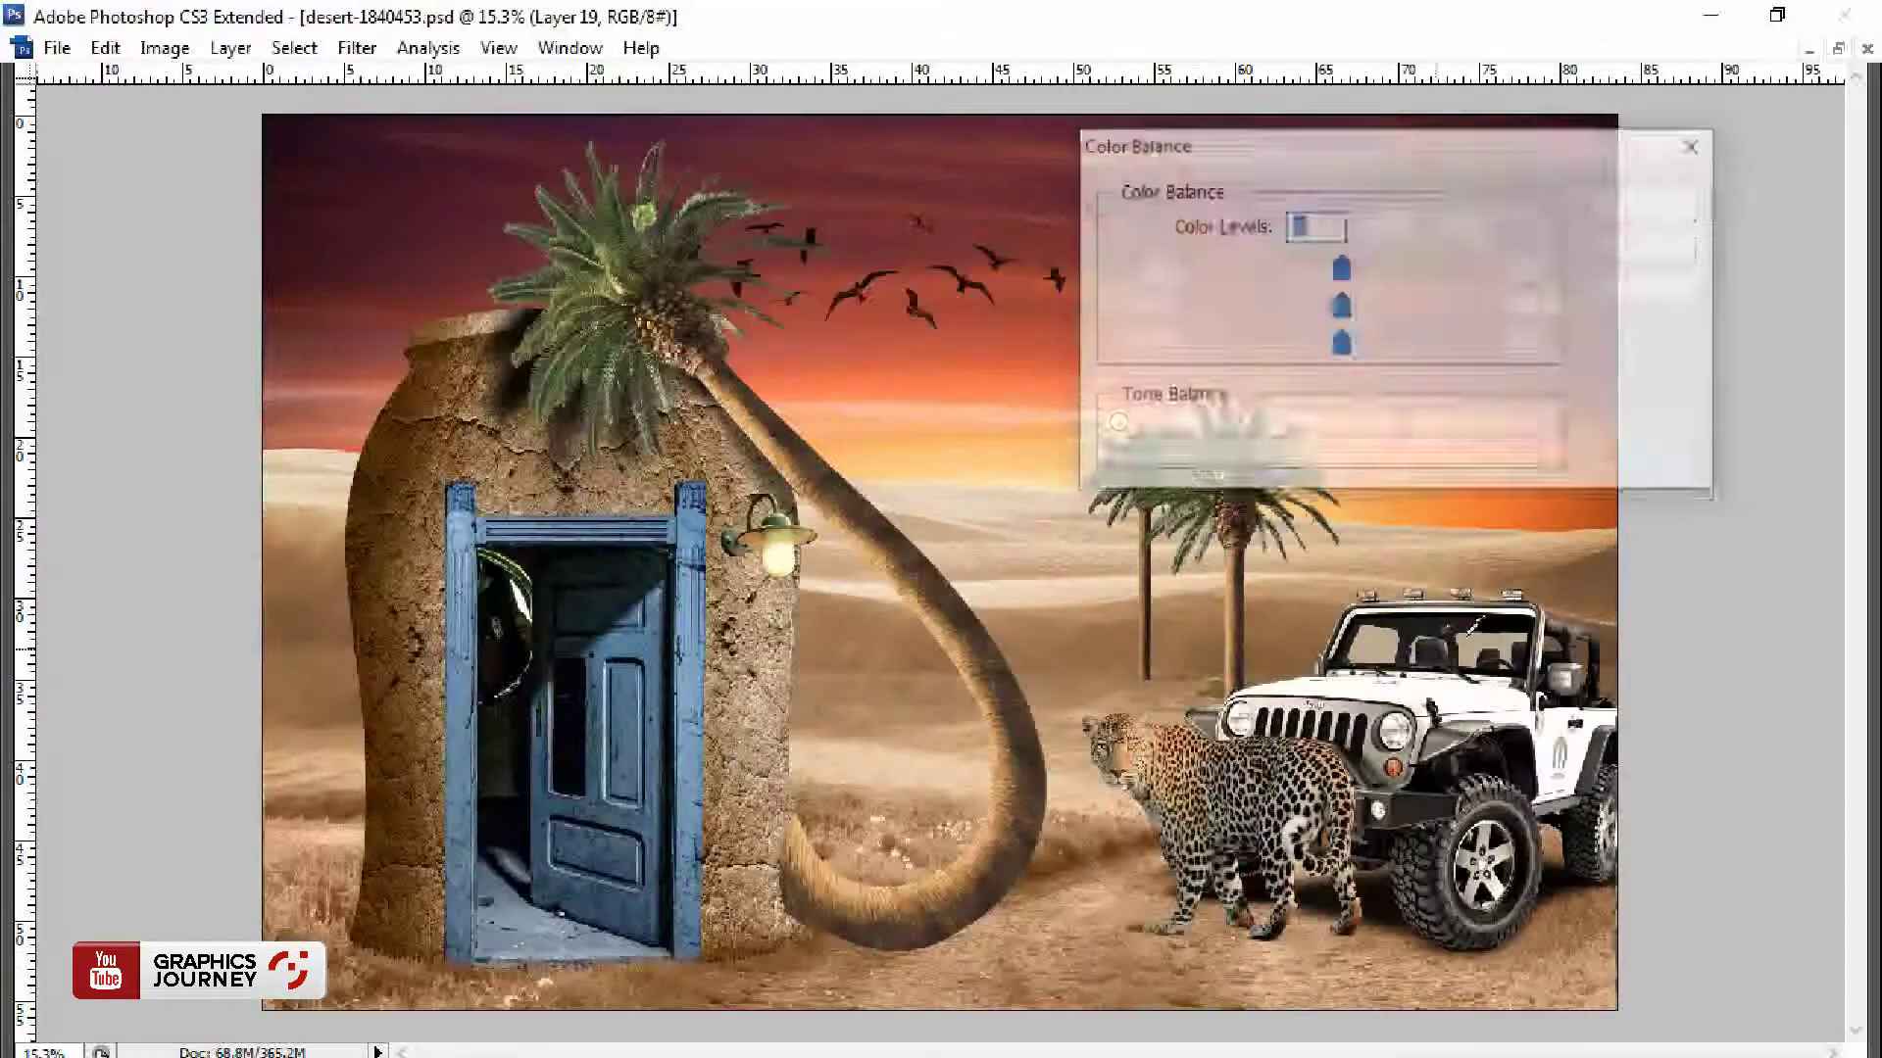
left_click_drag(1341, 269, 1368, 270)
left_click_drag(1341, 343, 1313, 343)
left_click(1649, 202)
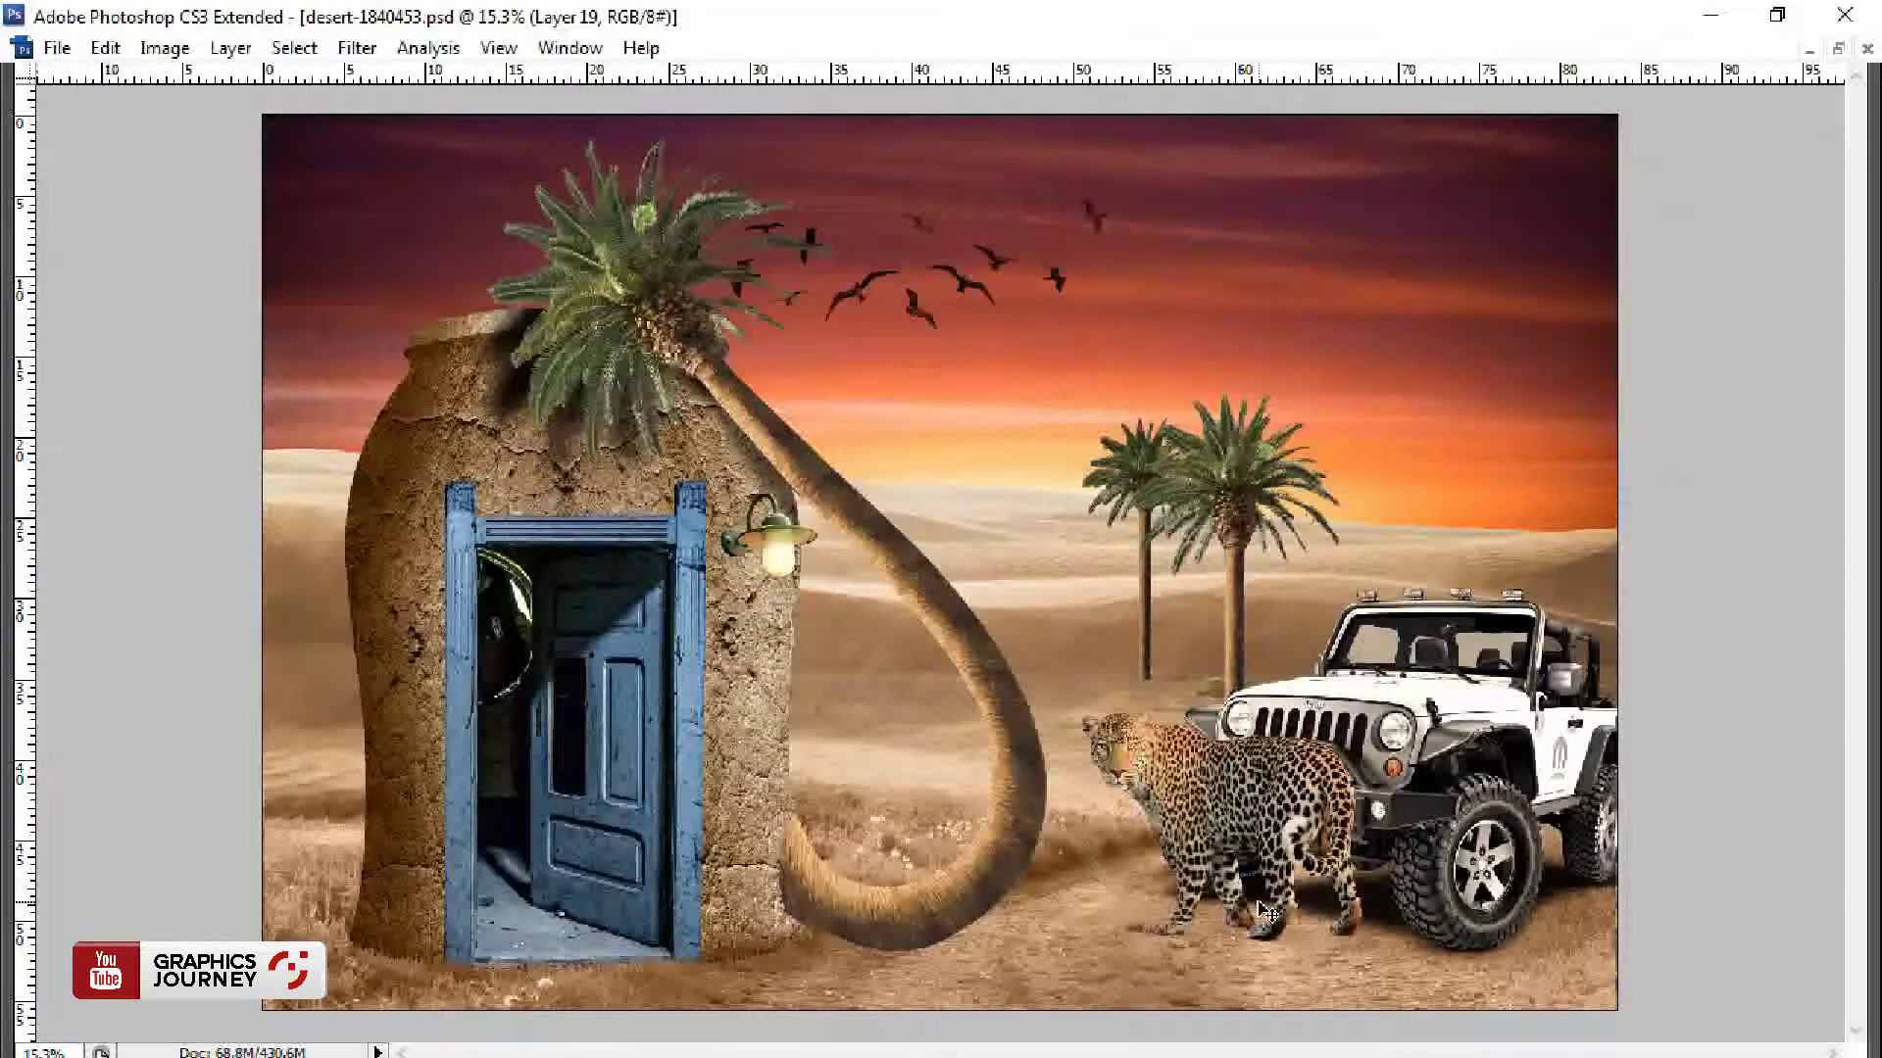
scroll(1320, 781, "up", 3)
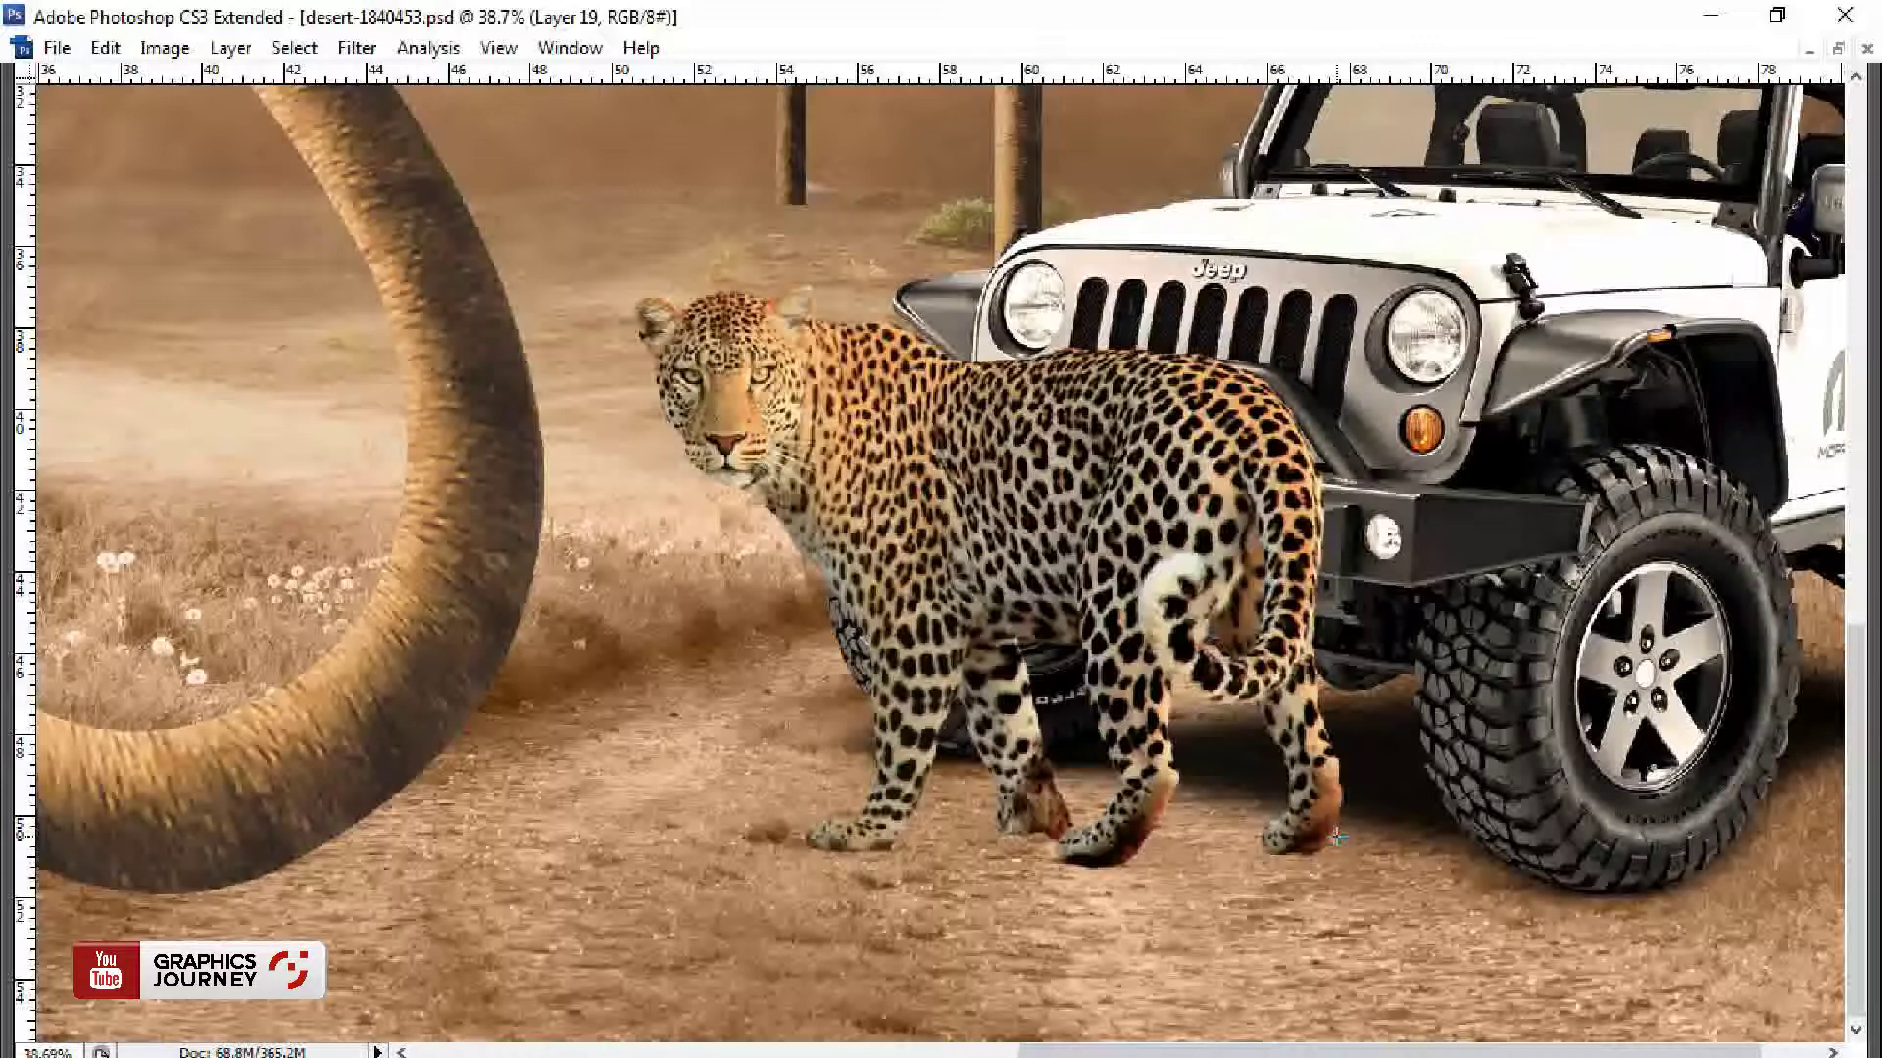
Step: Fill an oval under the leopard's feet with black on a new layer
left_click_drag(761, 787, 1389, 850)
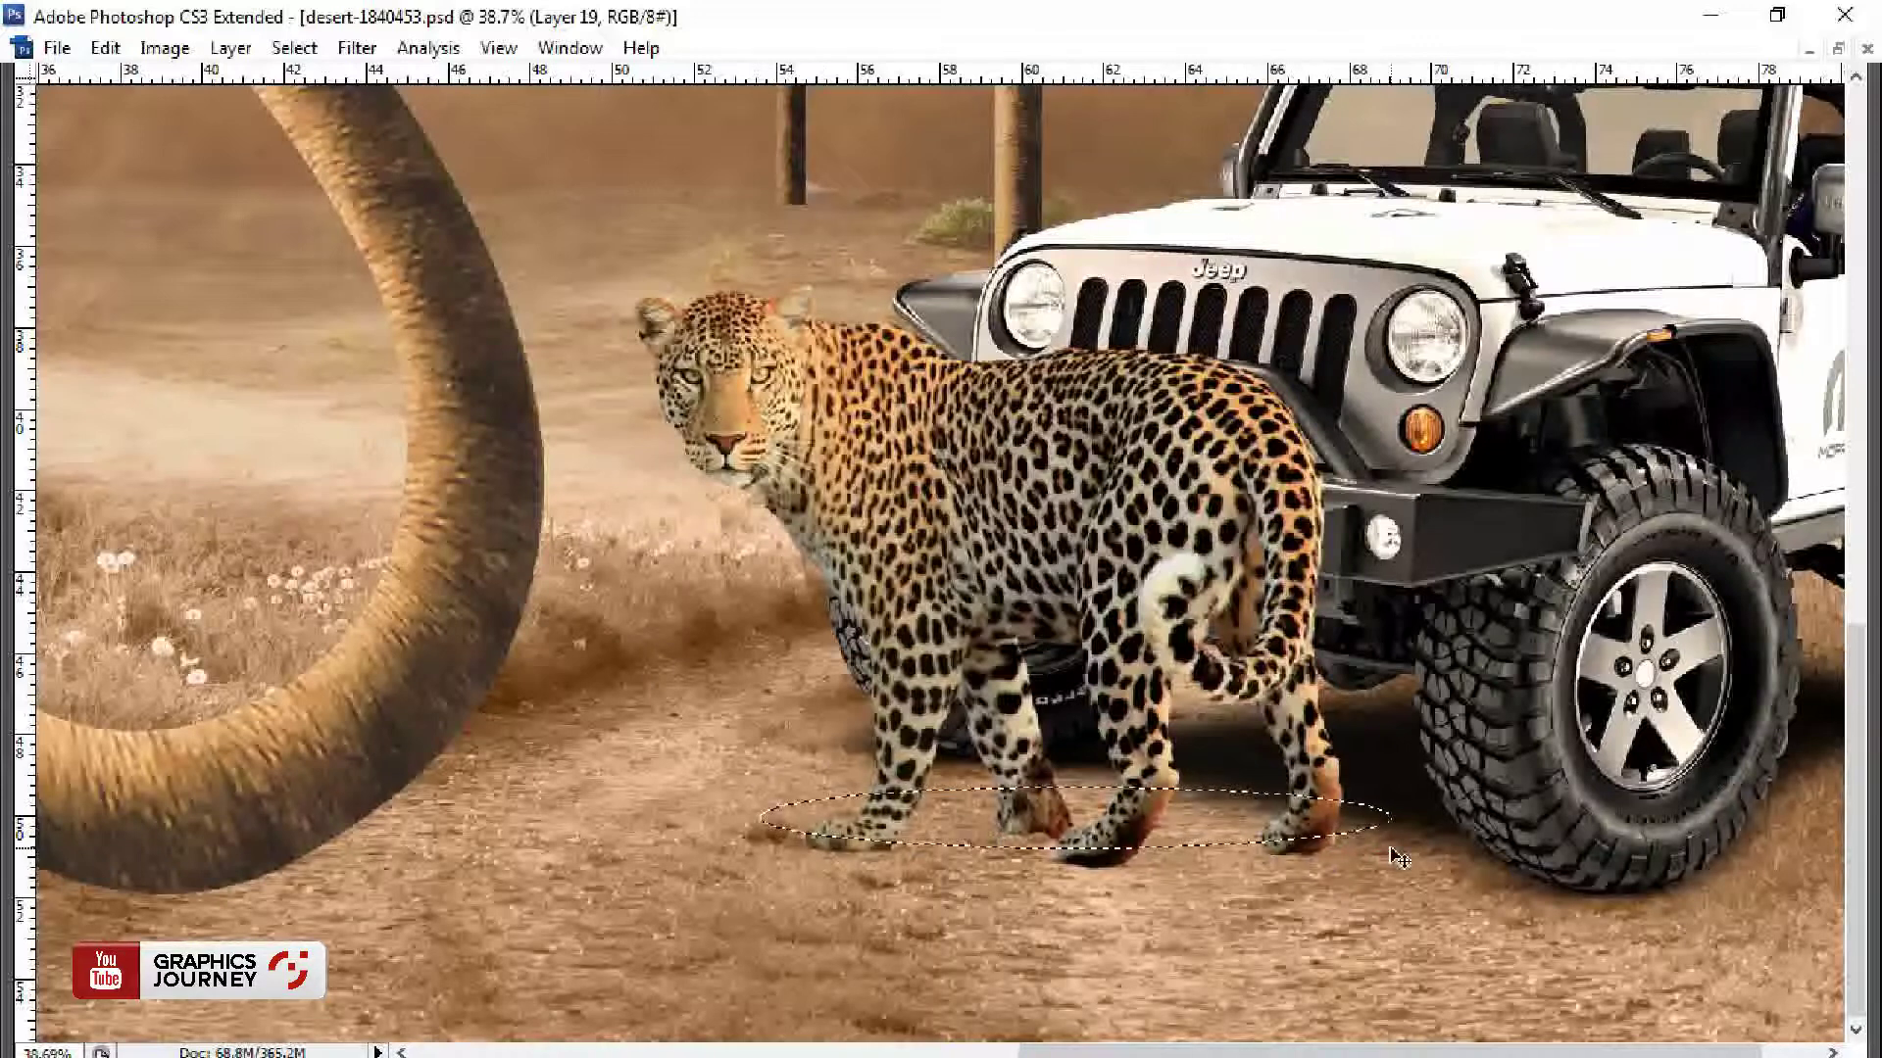
key("ctrl+shift+n")
key("Return")
key("Tab")
left_click(19, 939)
left_click(1078, 702)
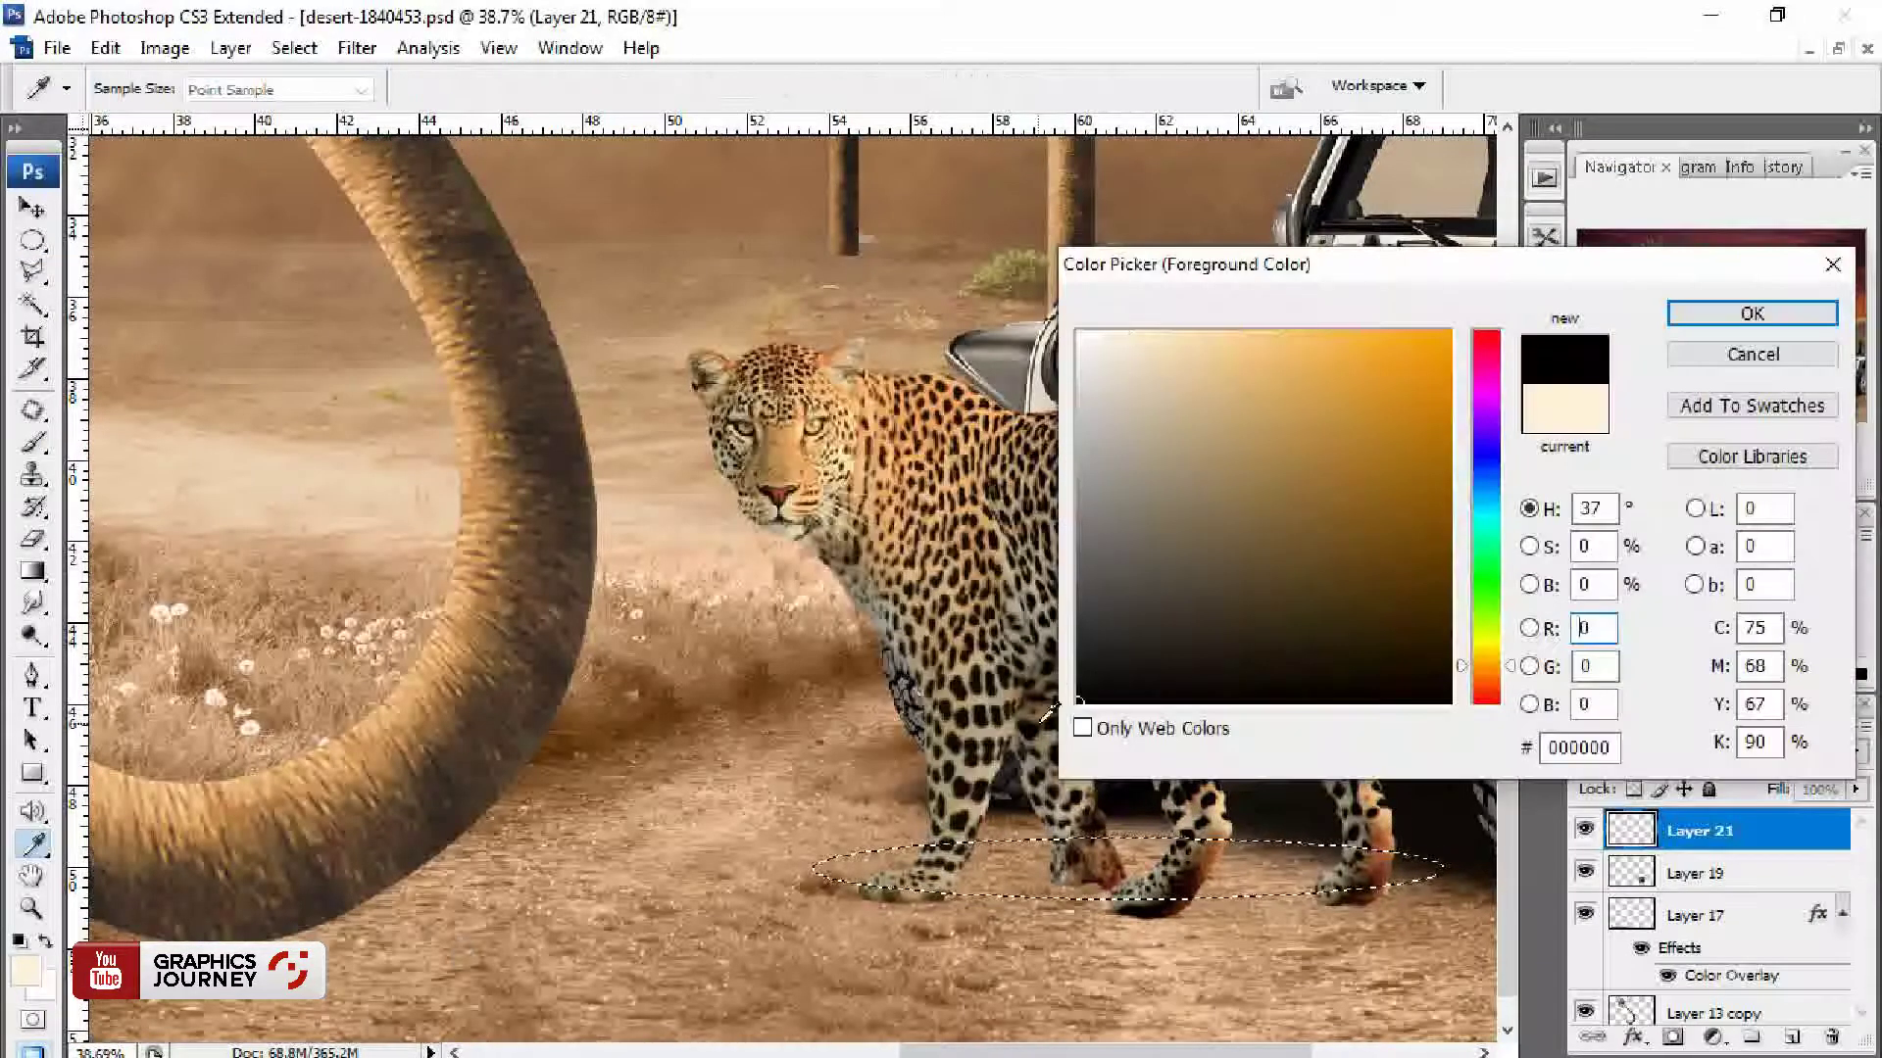
key("Return")
key("alt+BackSpace")
key("ctrl+d")
Step: Move the shadow layer below the leopard and flatten and skew it with Free Transform
key("v")
key("alt+bracketleft")
key("ctrl+bracketright")
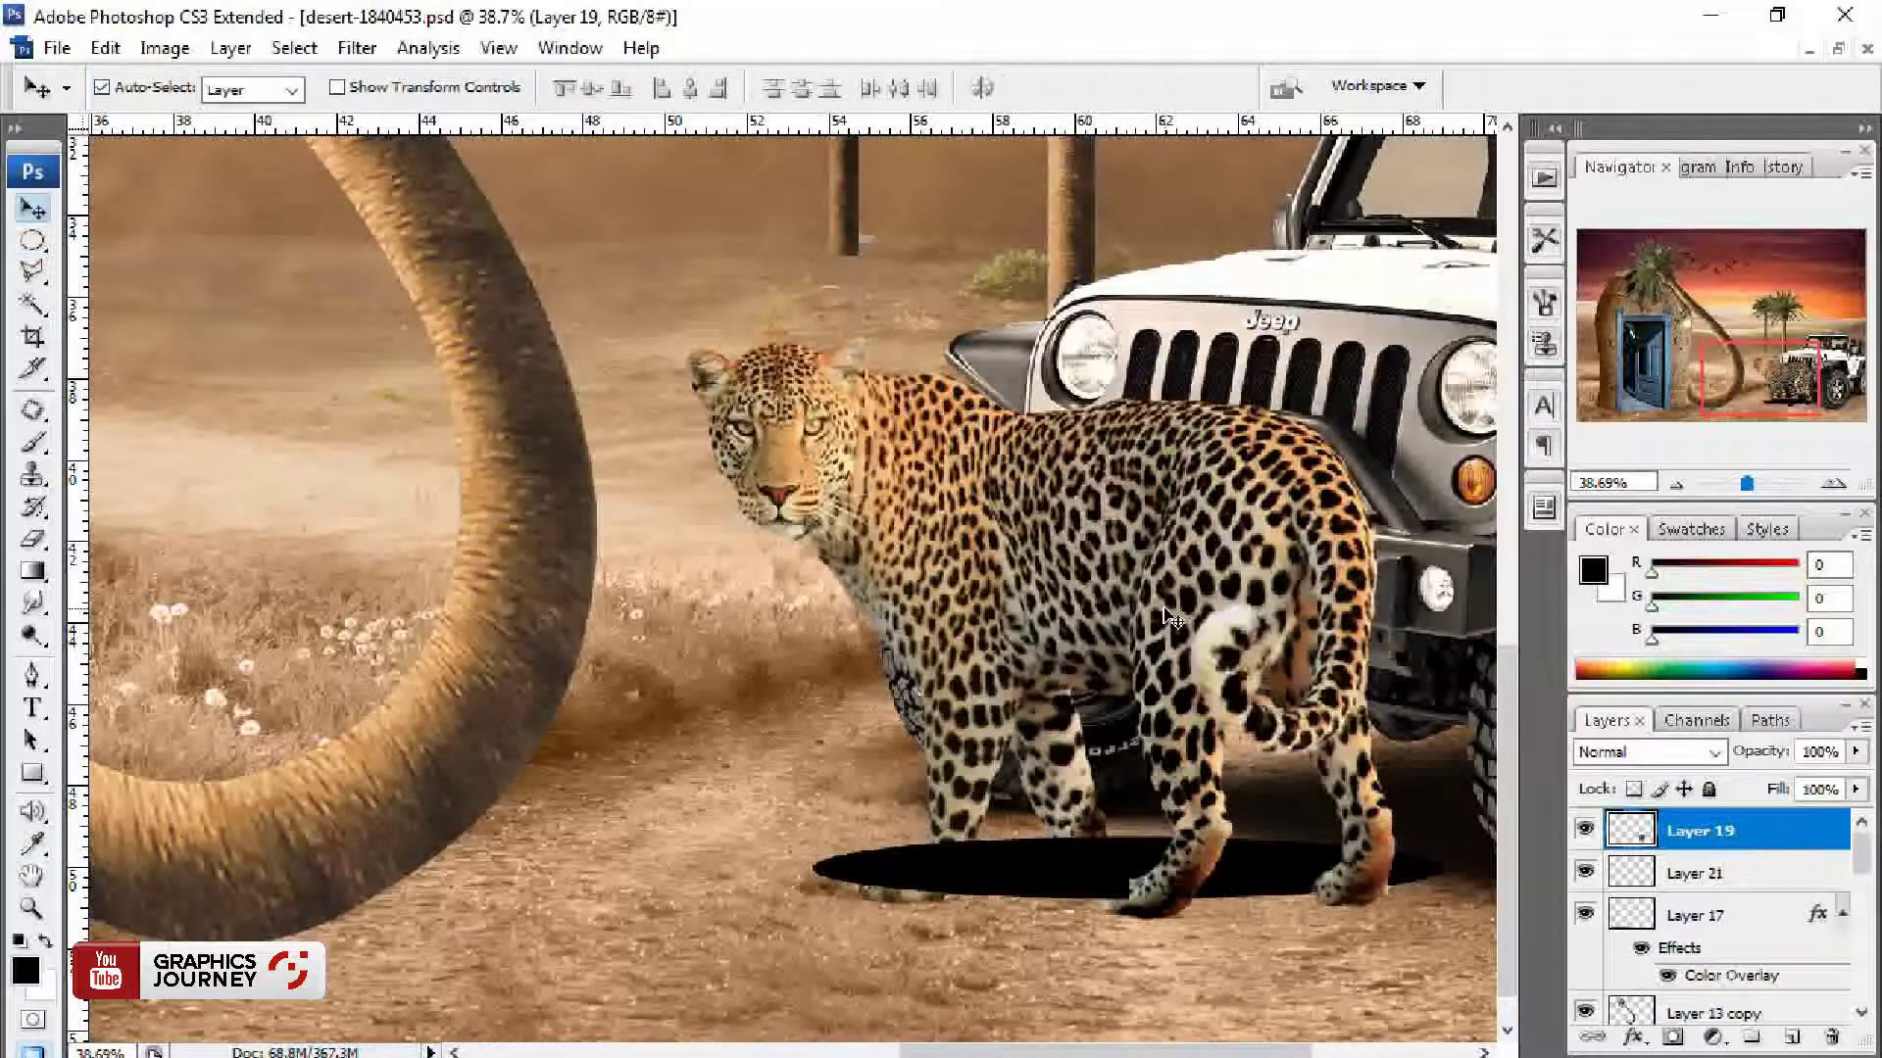
left_click(1289, 875)
key("ctrl+t")
left_click_drag(1441, 867, 1392, 933)
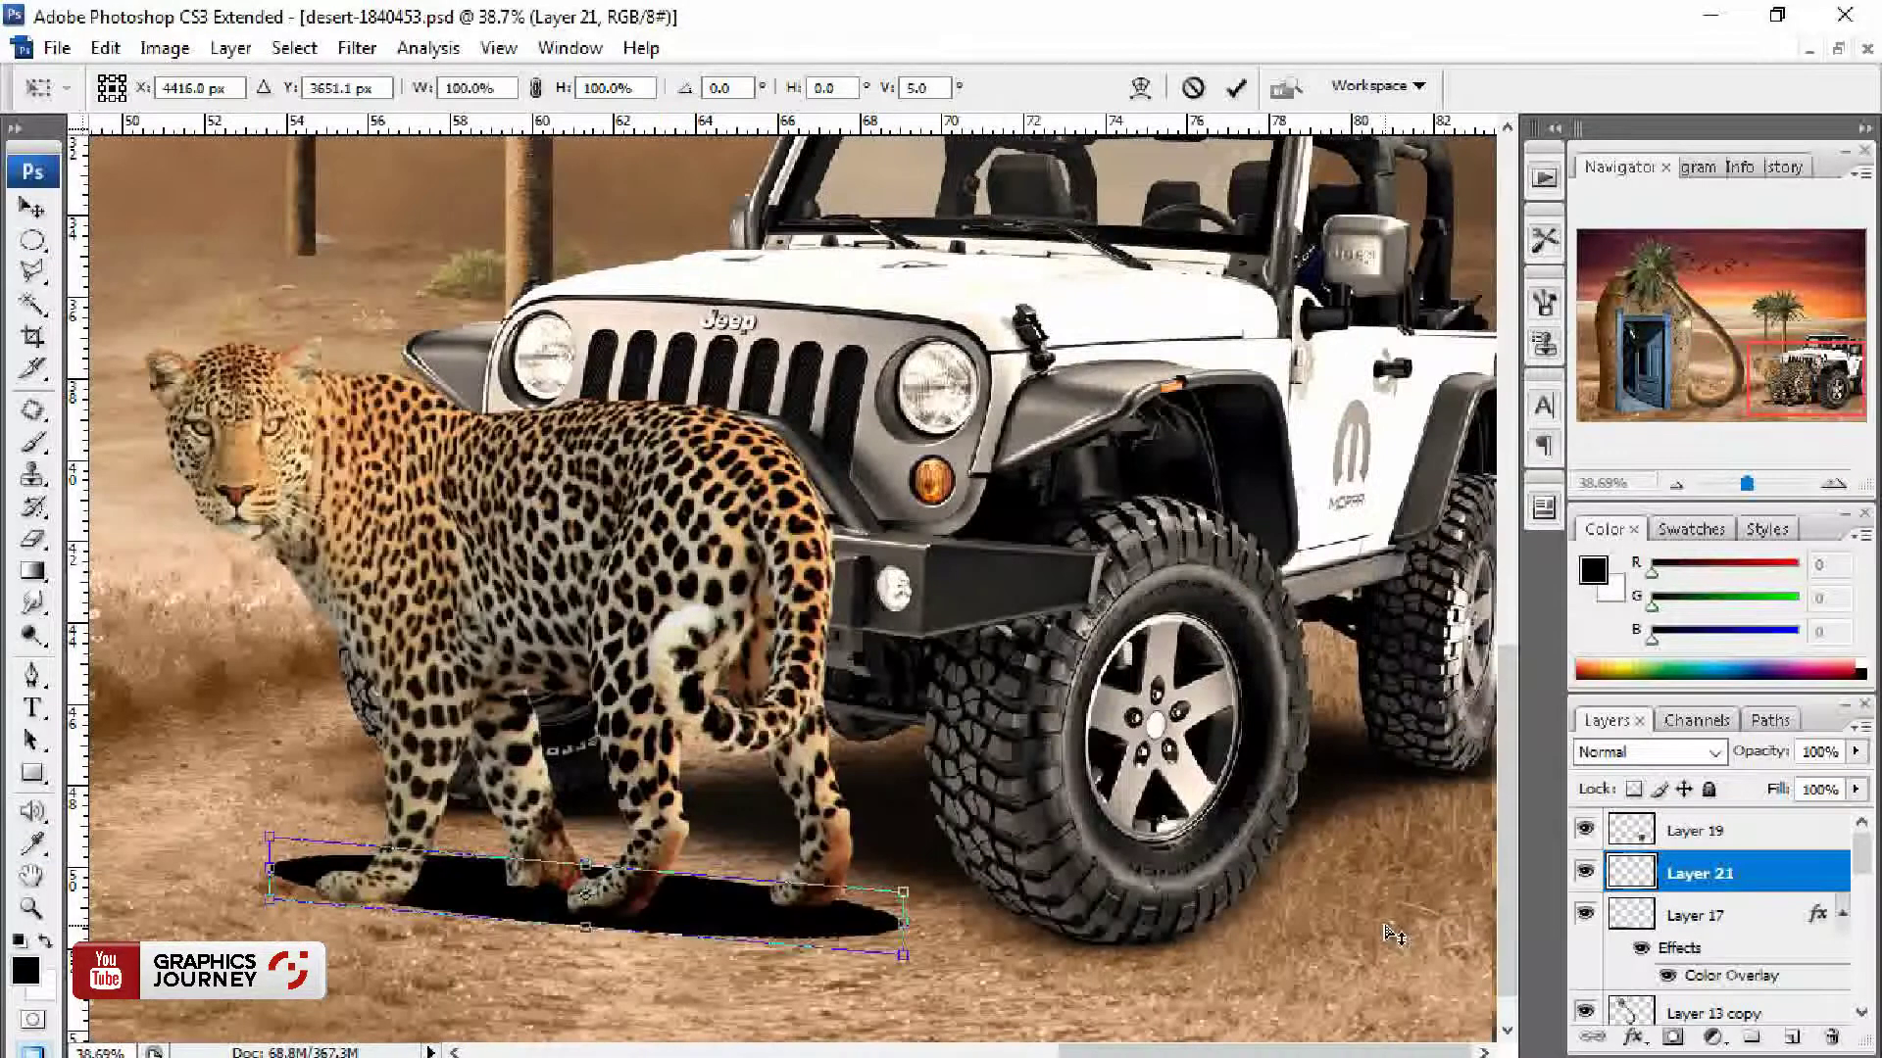
left_click_drag(843, 942, 838, 930)
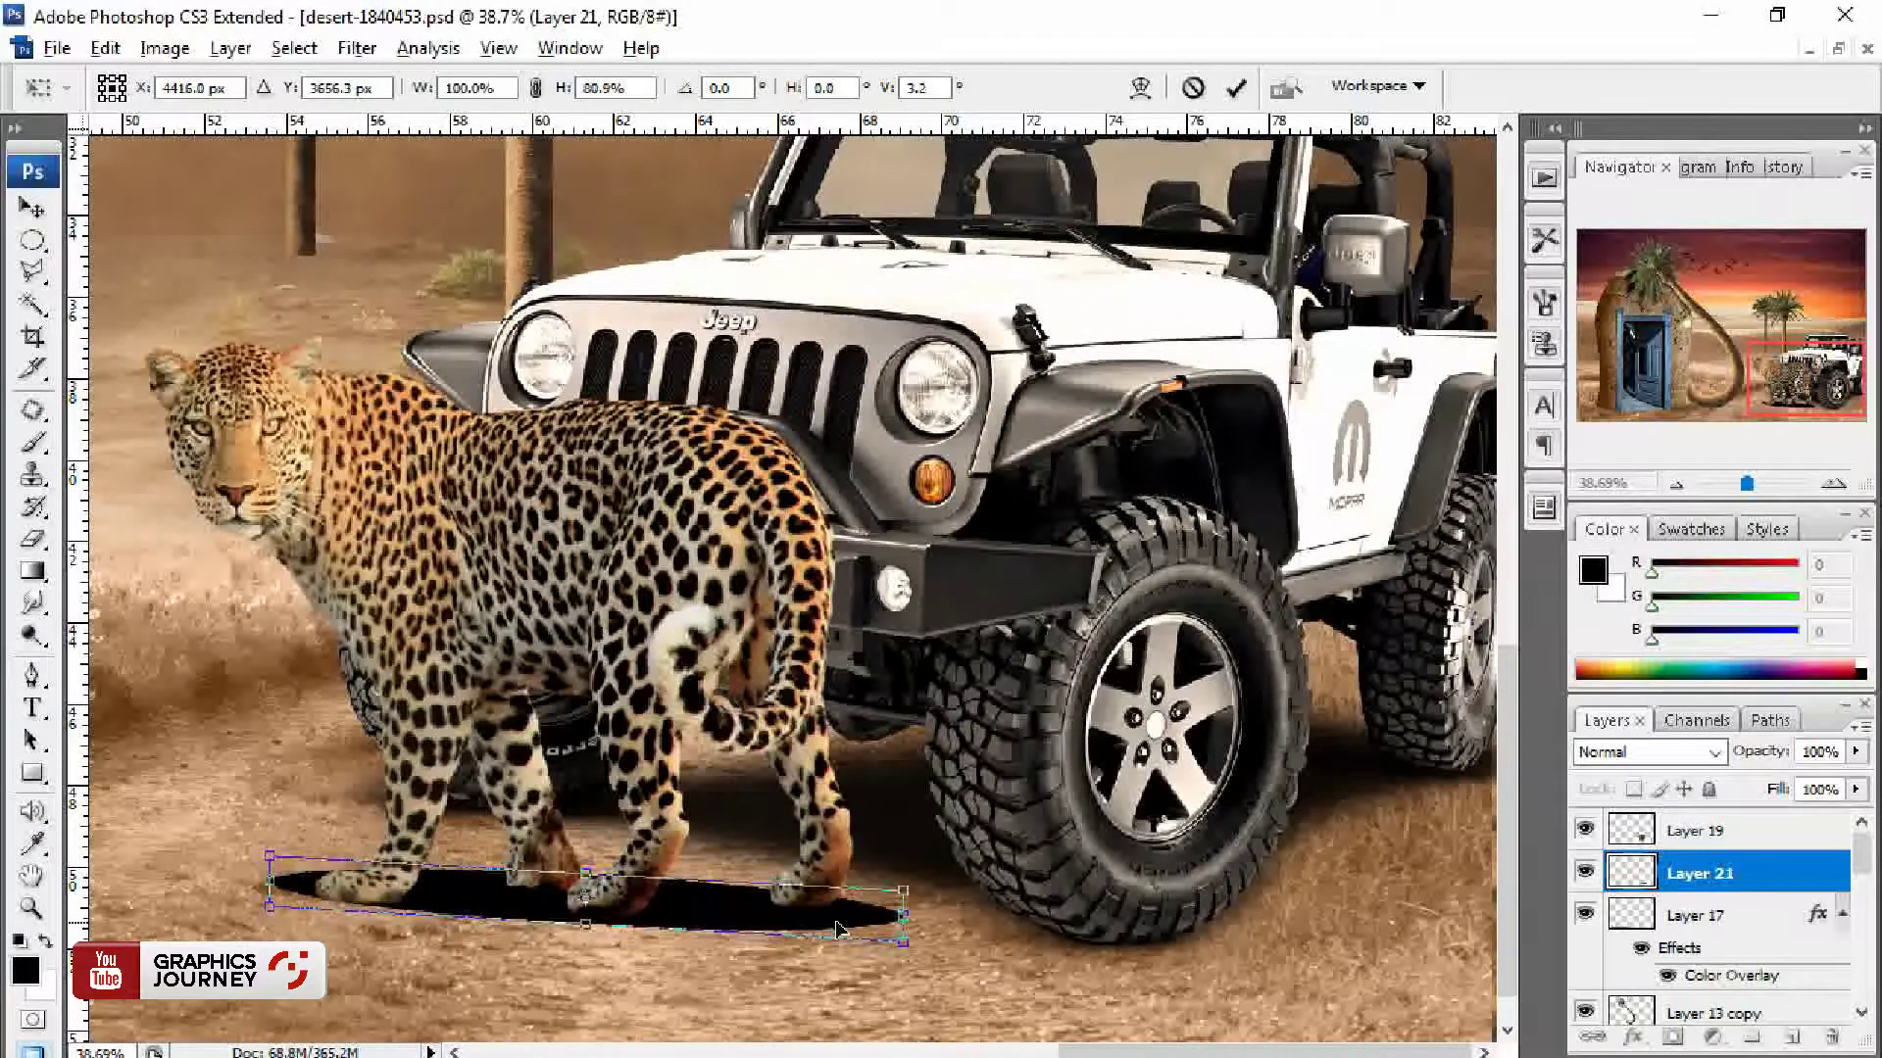
key("Return")
Step: Soften the leopard shadow with a 44.9 px Gaussian Blur, then bring up the file browser
left_click(357, 48)
mouse_move(374, 343)
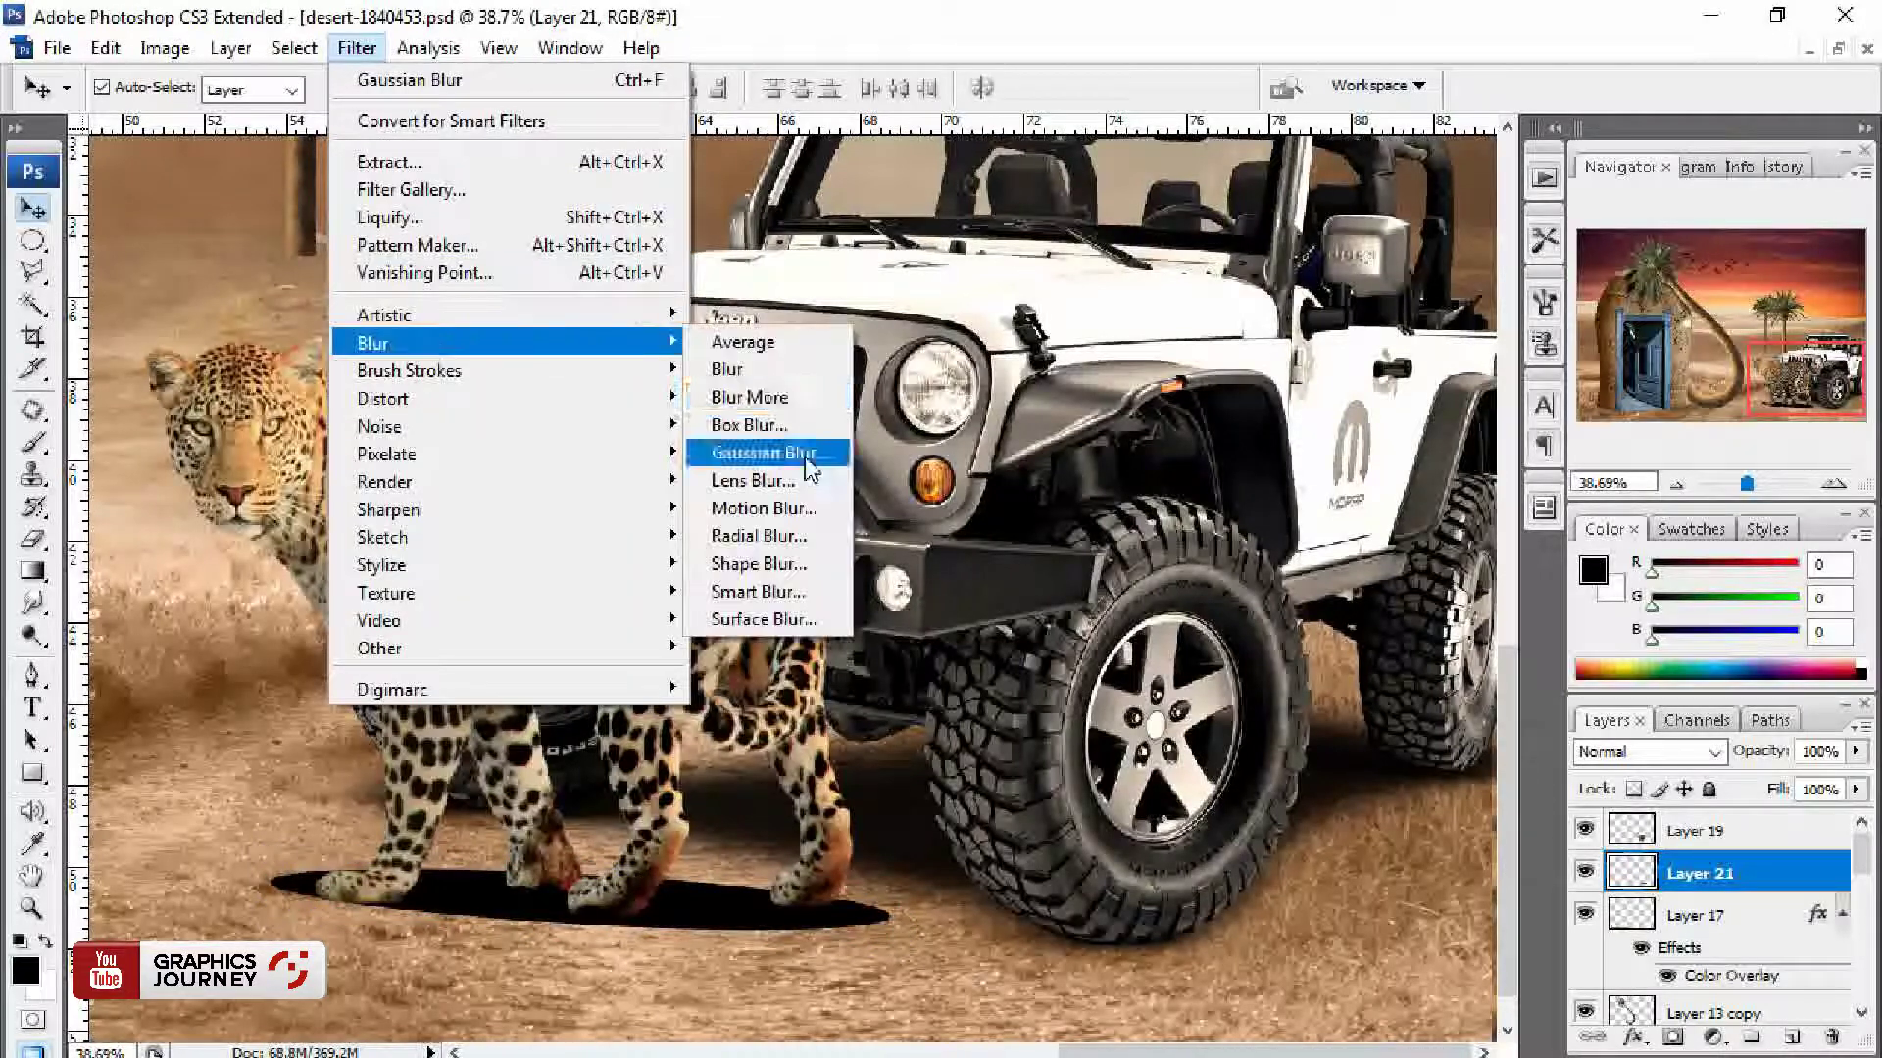
left_click(810, 453)
mouse_move(1274, 608)
left_mouse_down()
mouse_move(1328, 612)
mouse_move(1311, 613)
left_mouse_up()
left_click(1492, 218)
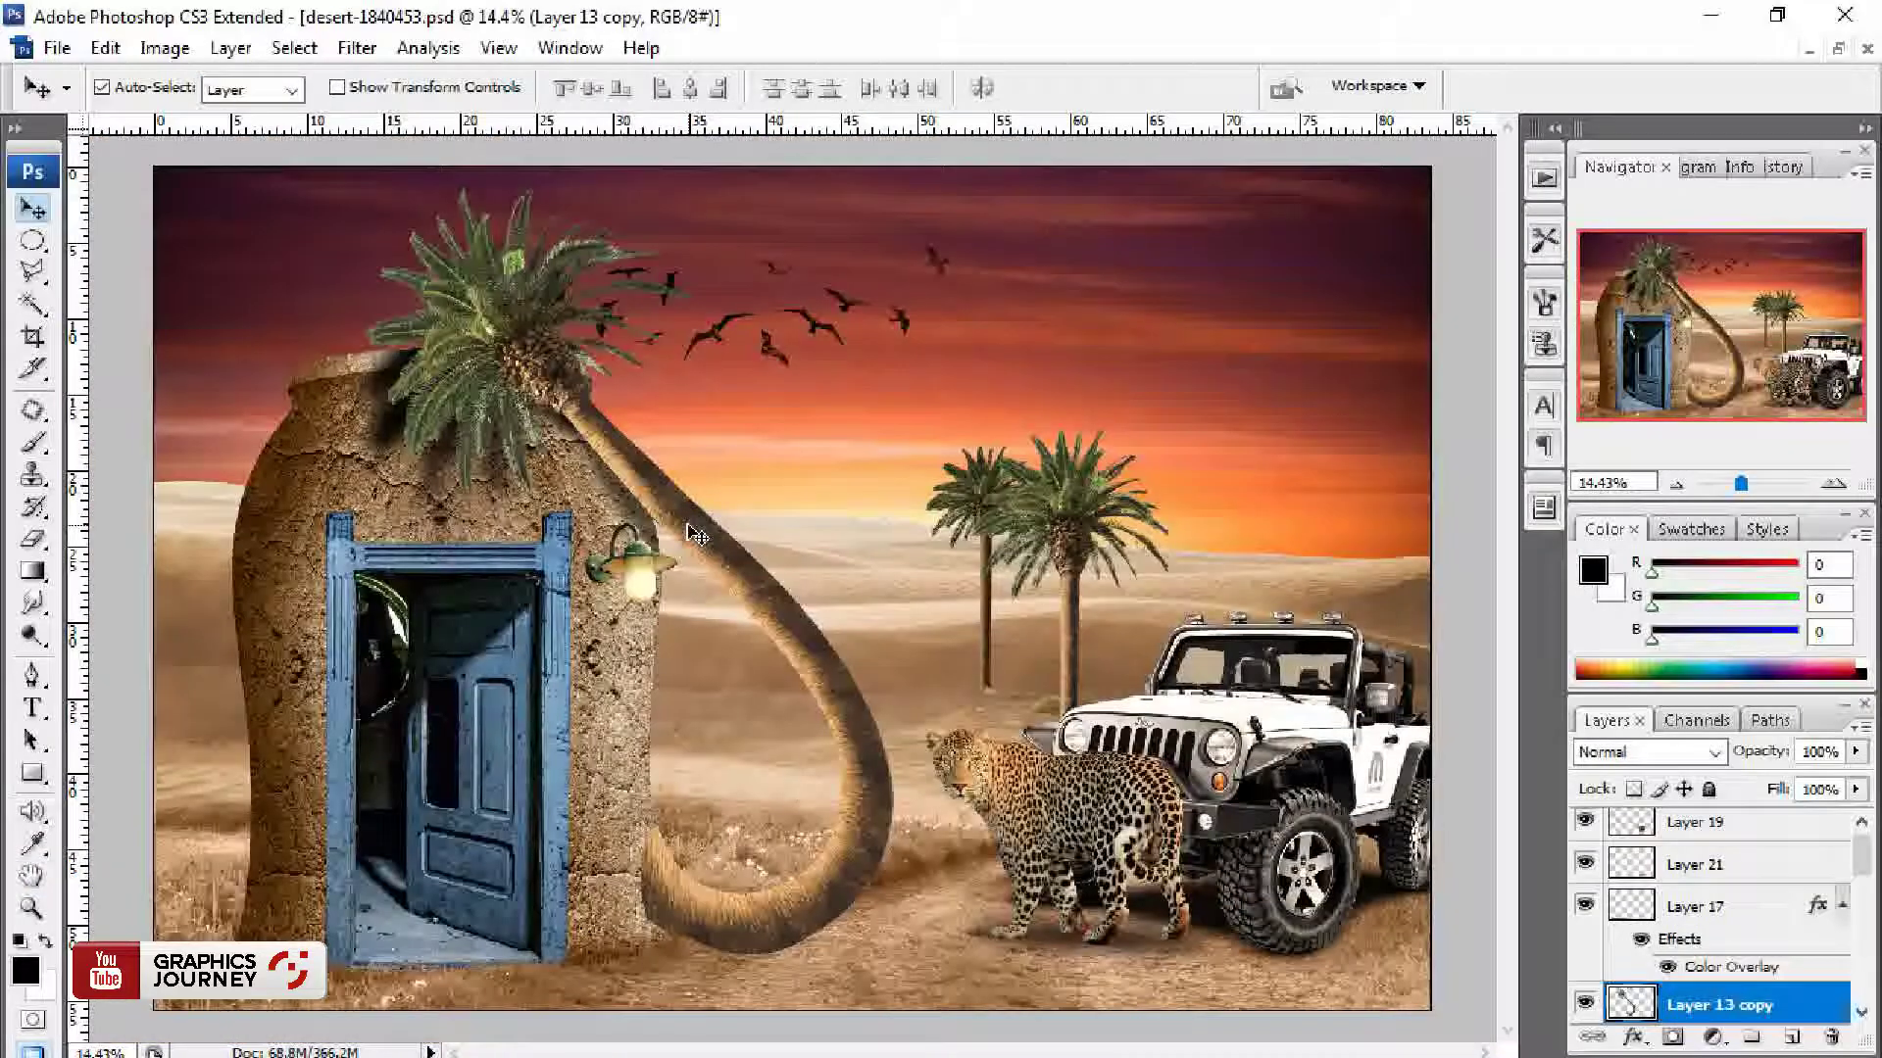
key("ctrl+o")
Step: Open girl.psd and drag the guitar girl into the composite beside the blue door
left_click(1365, 259)
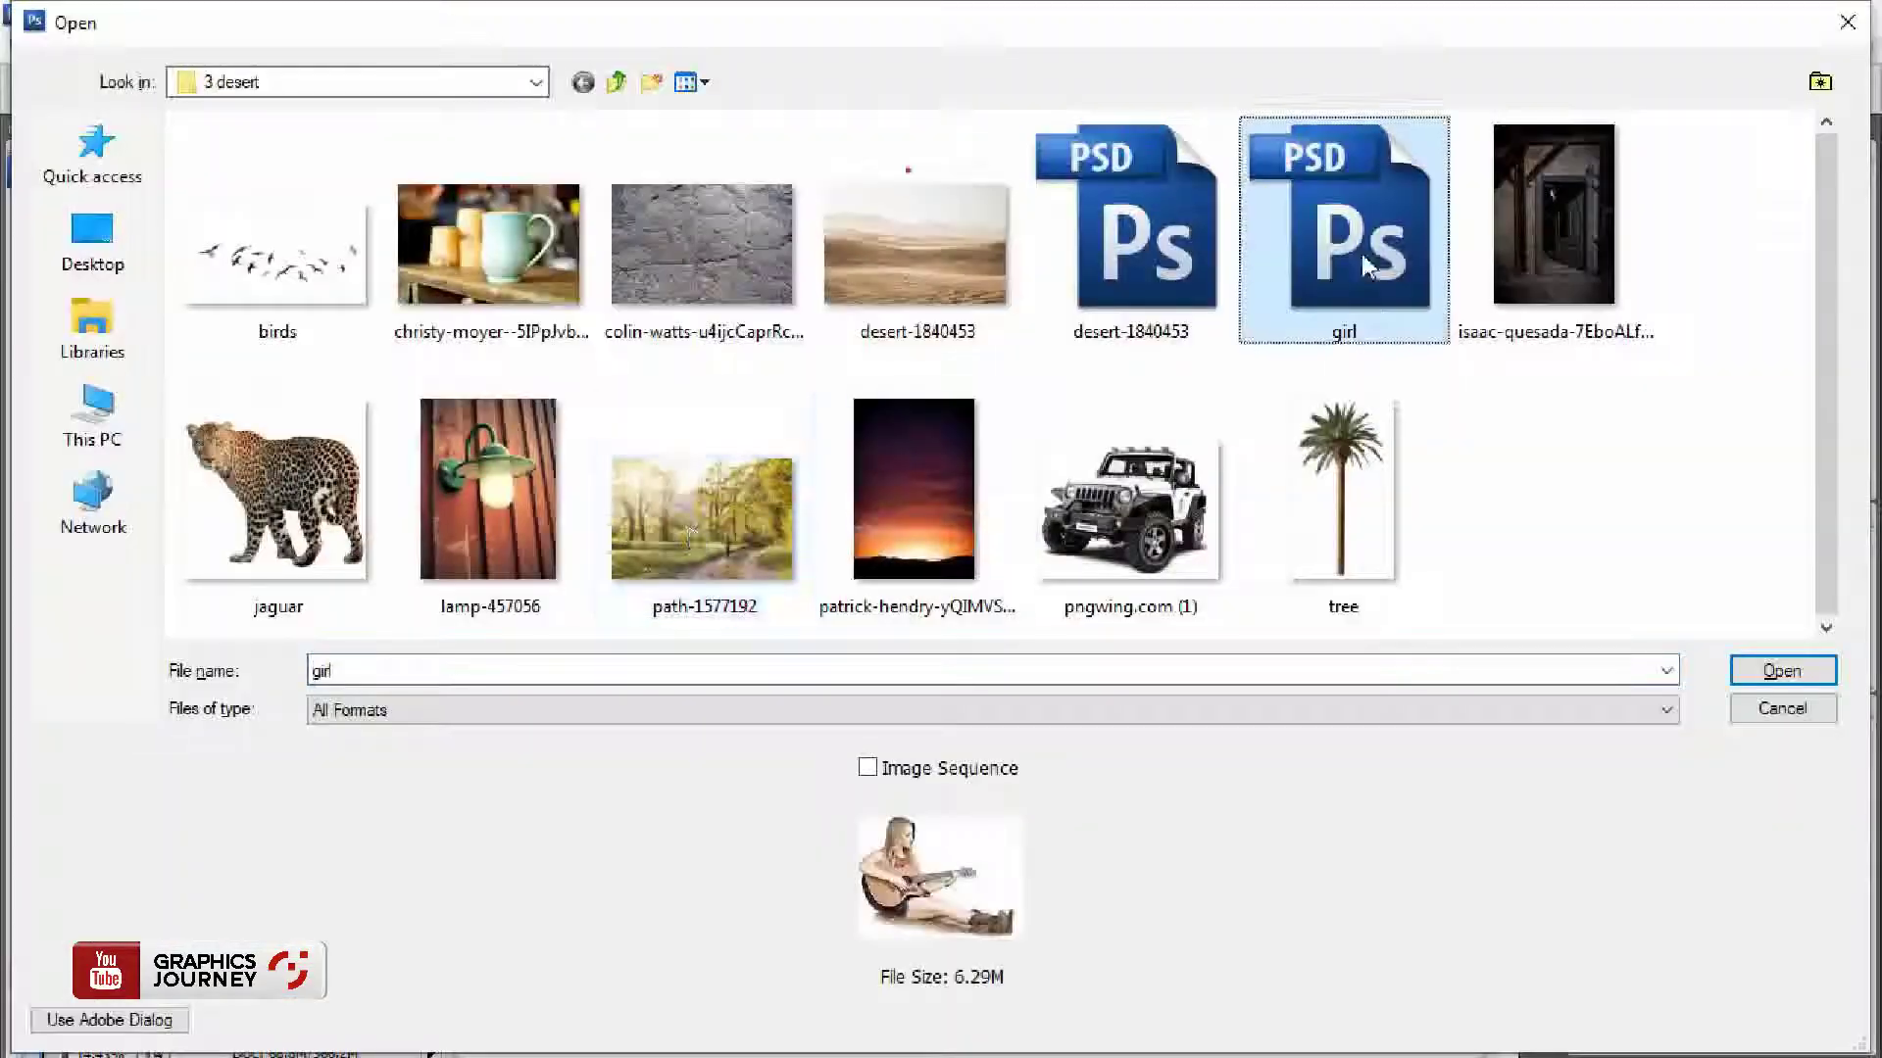
double_click(1365, 259)
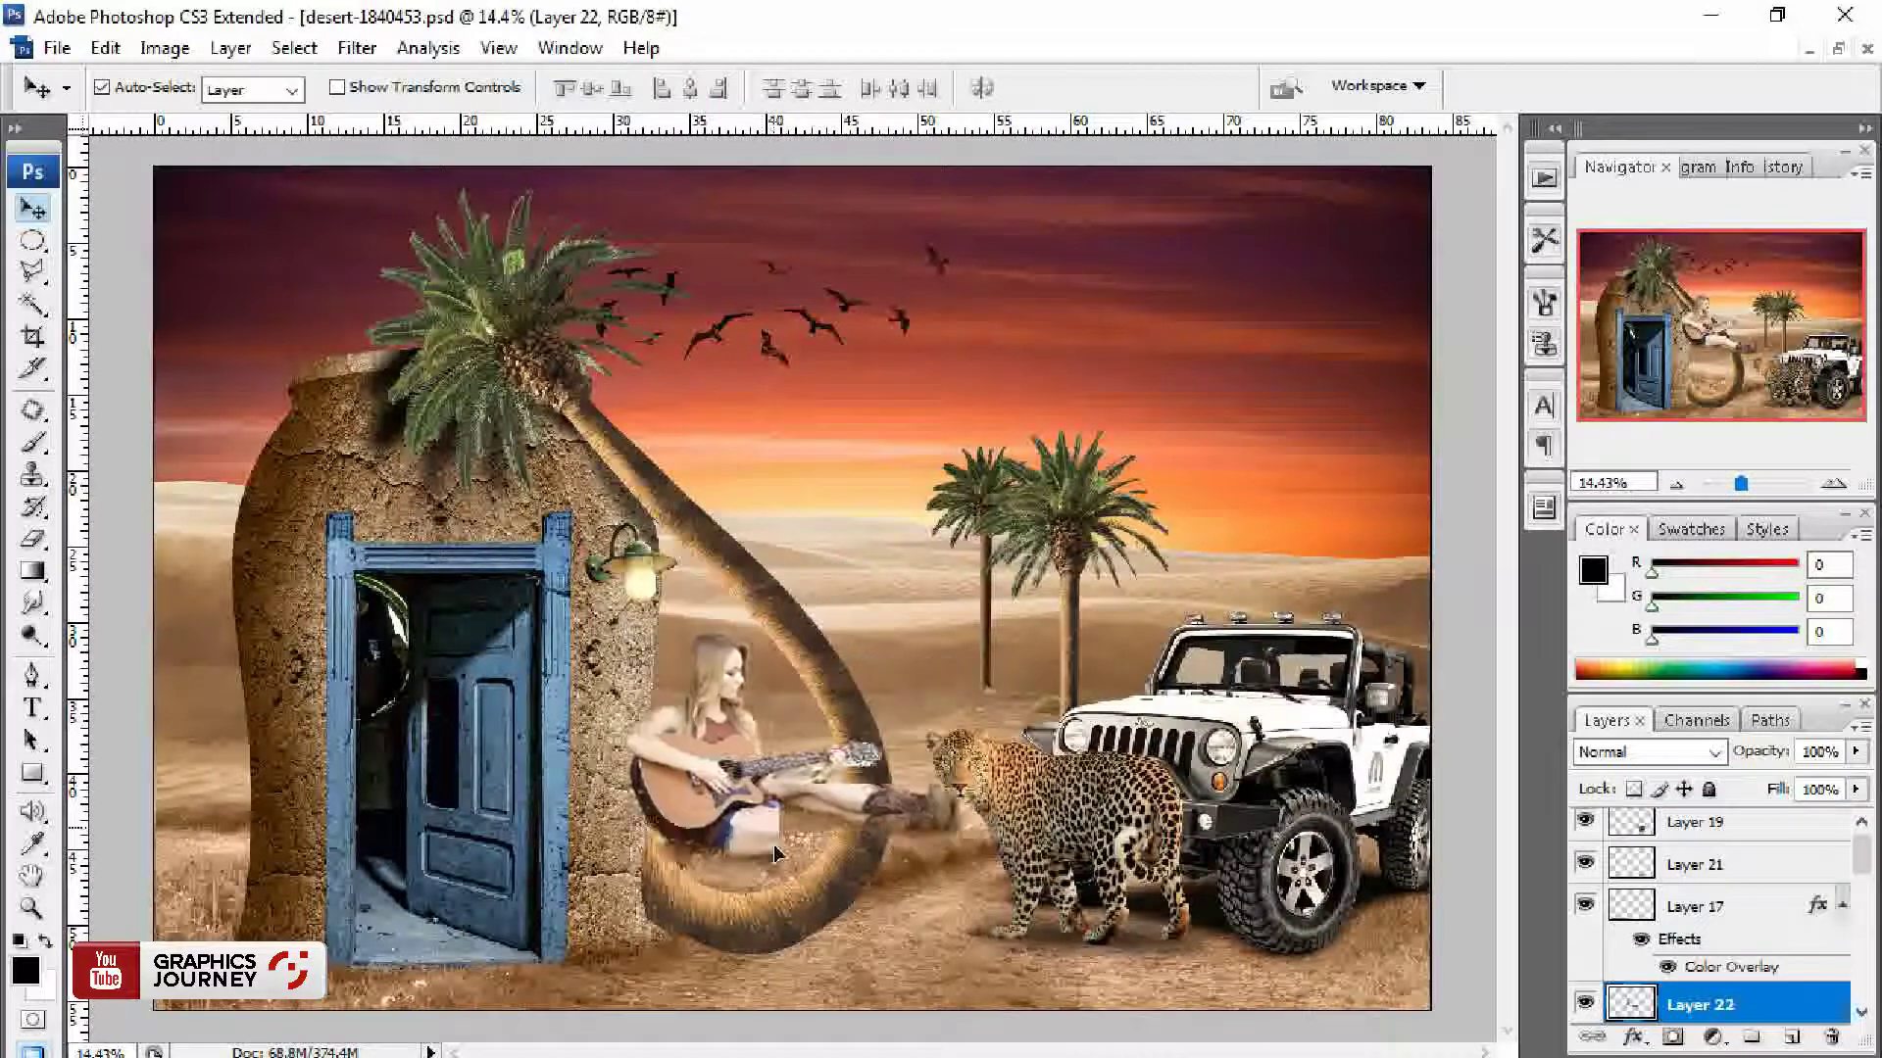
mouse_move(745, 784)
left_mouse_down()
mouse_move(744, 939)
mouse_move(686, 946)
left_mouse_up()
key("ctrl+shift+bracketright")
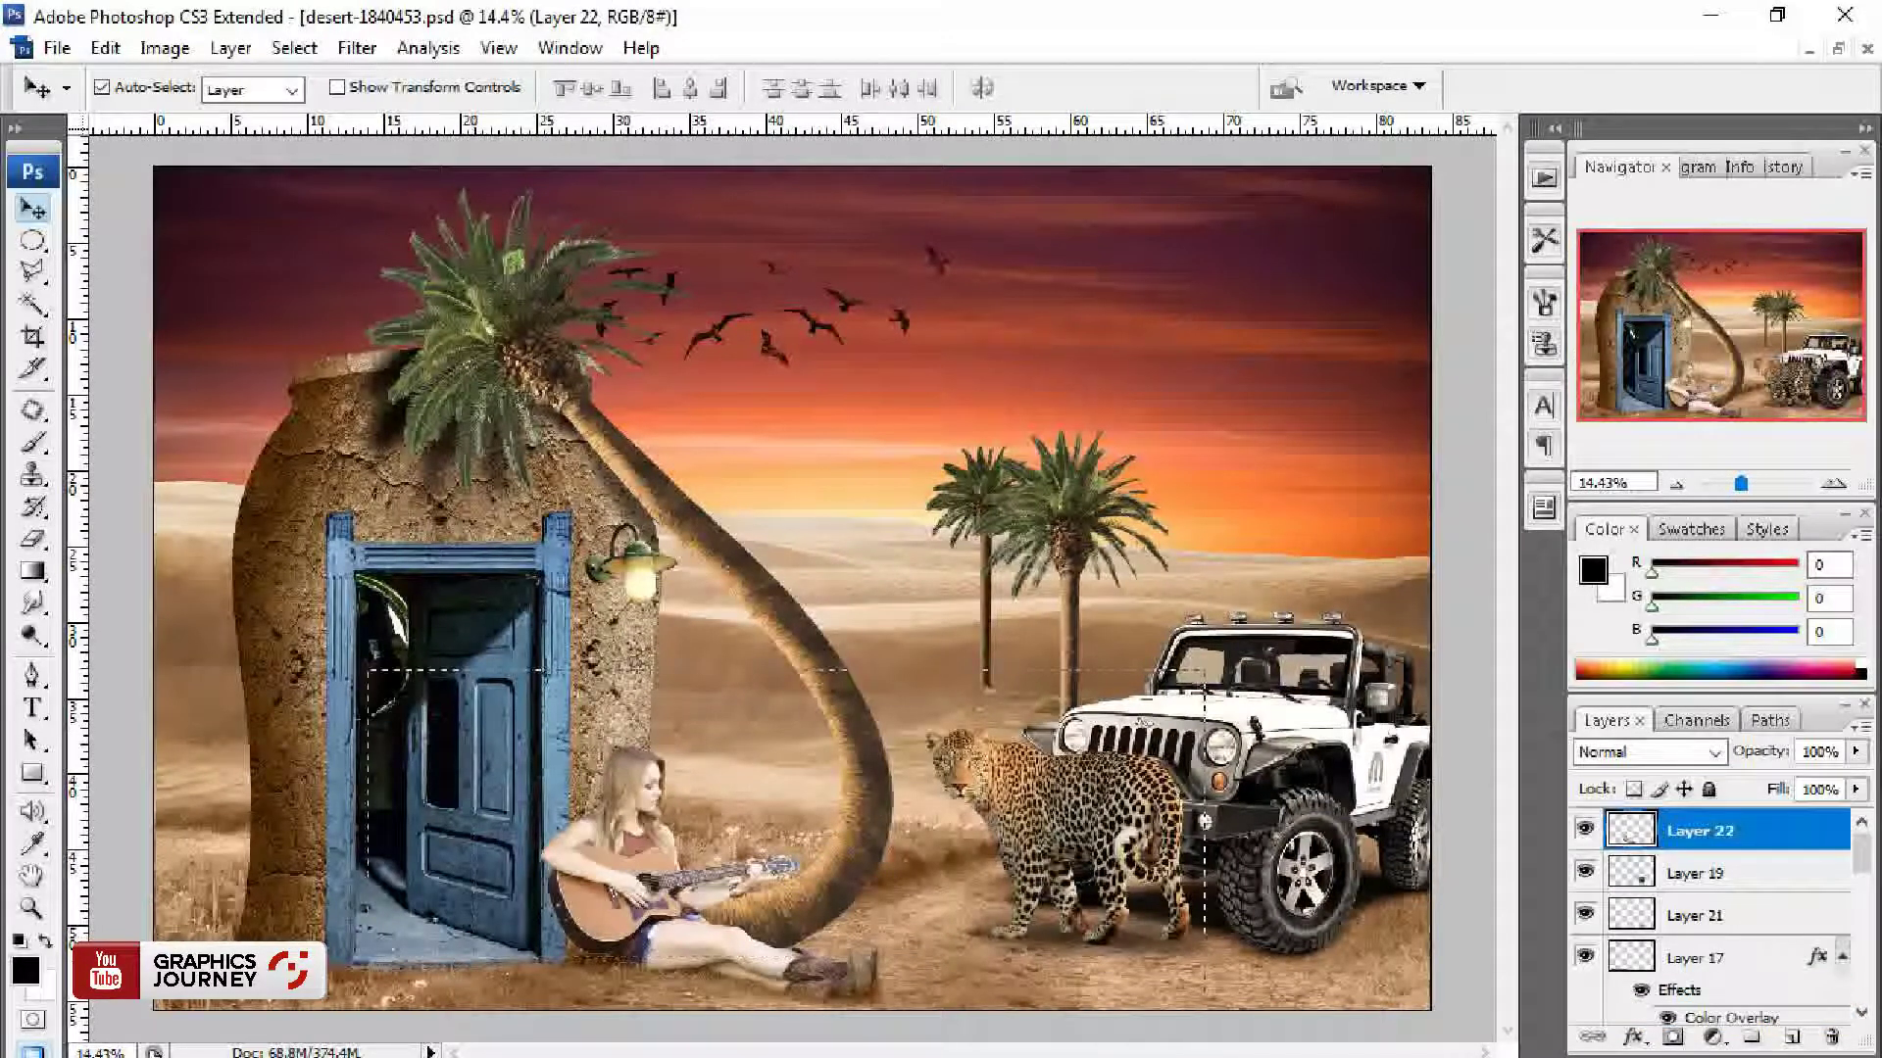
scroll(657, 944, "up", 3)
Step: Shift the girl's Color Balance toward red and yellow
key("ctrl+b")
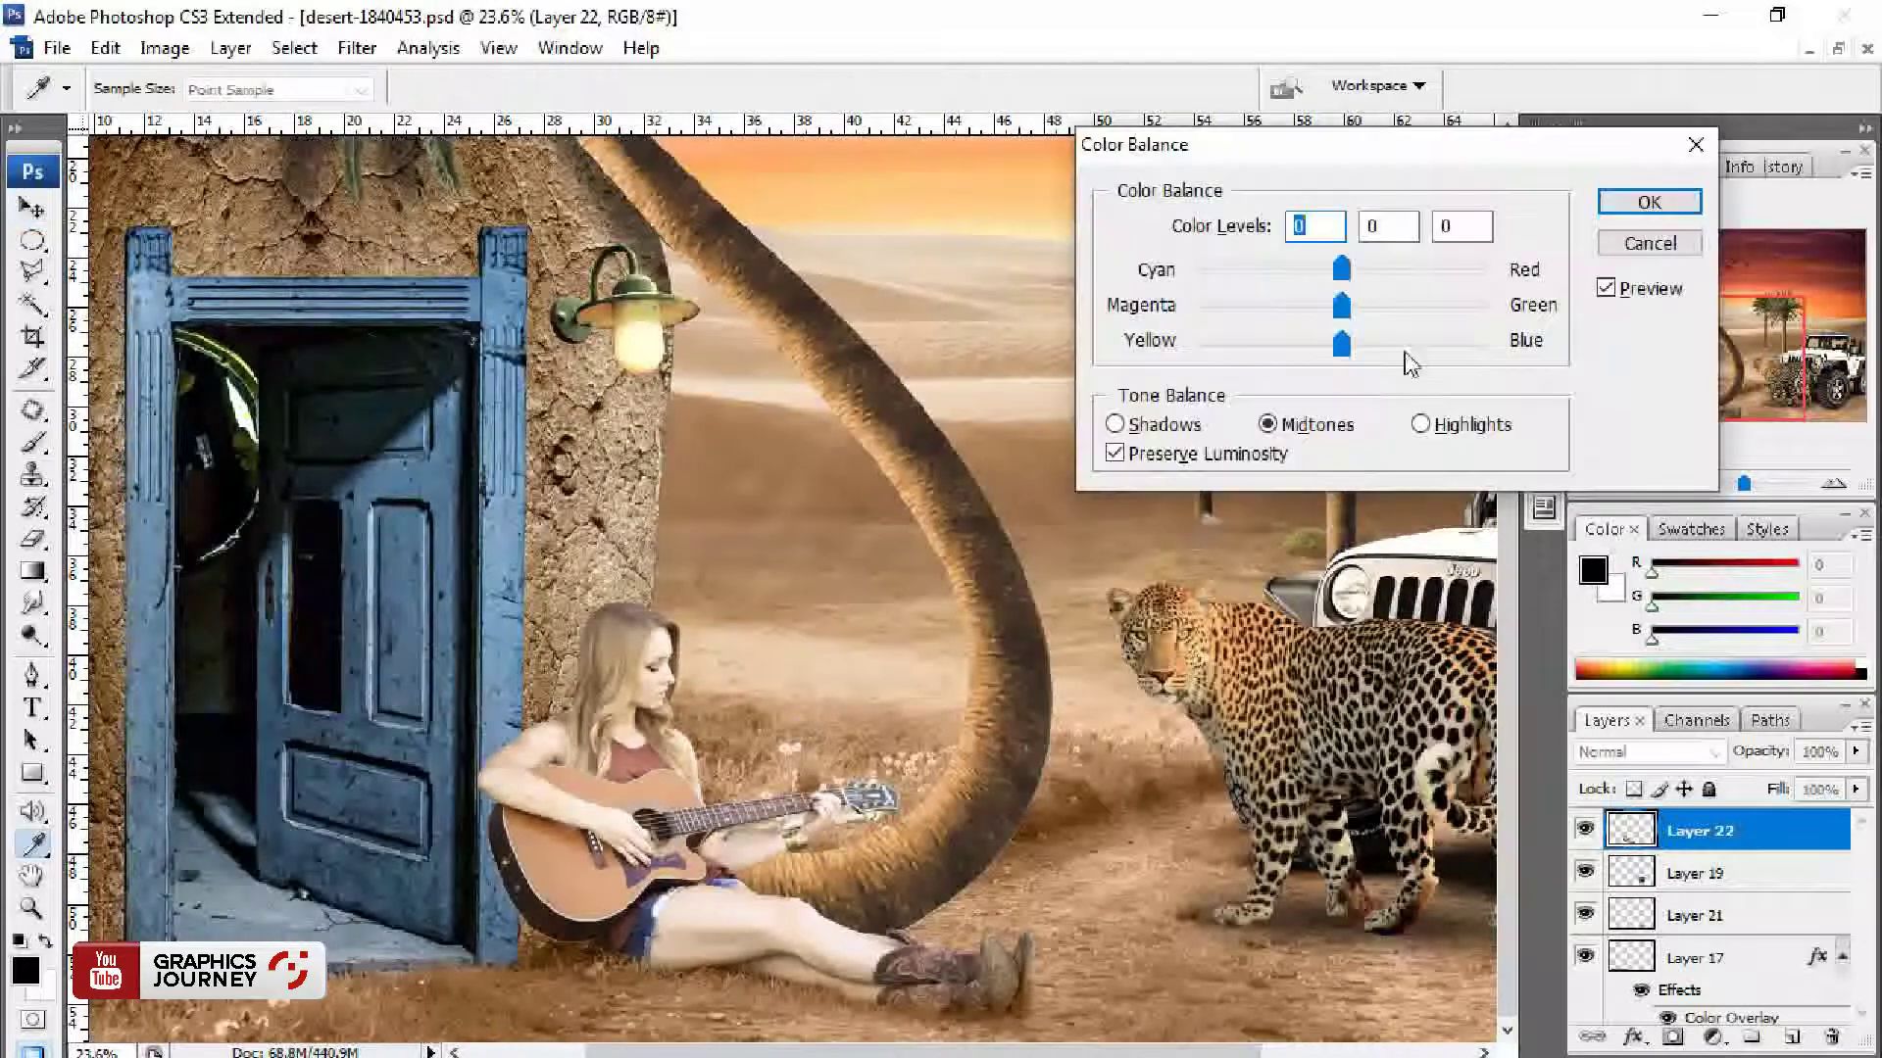
left_click_drag(1341, 268, 1390, 269)
left_click_drag(1341, 343, 1323, 345)
key("Return")
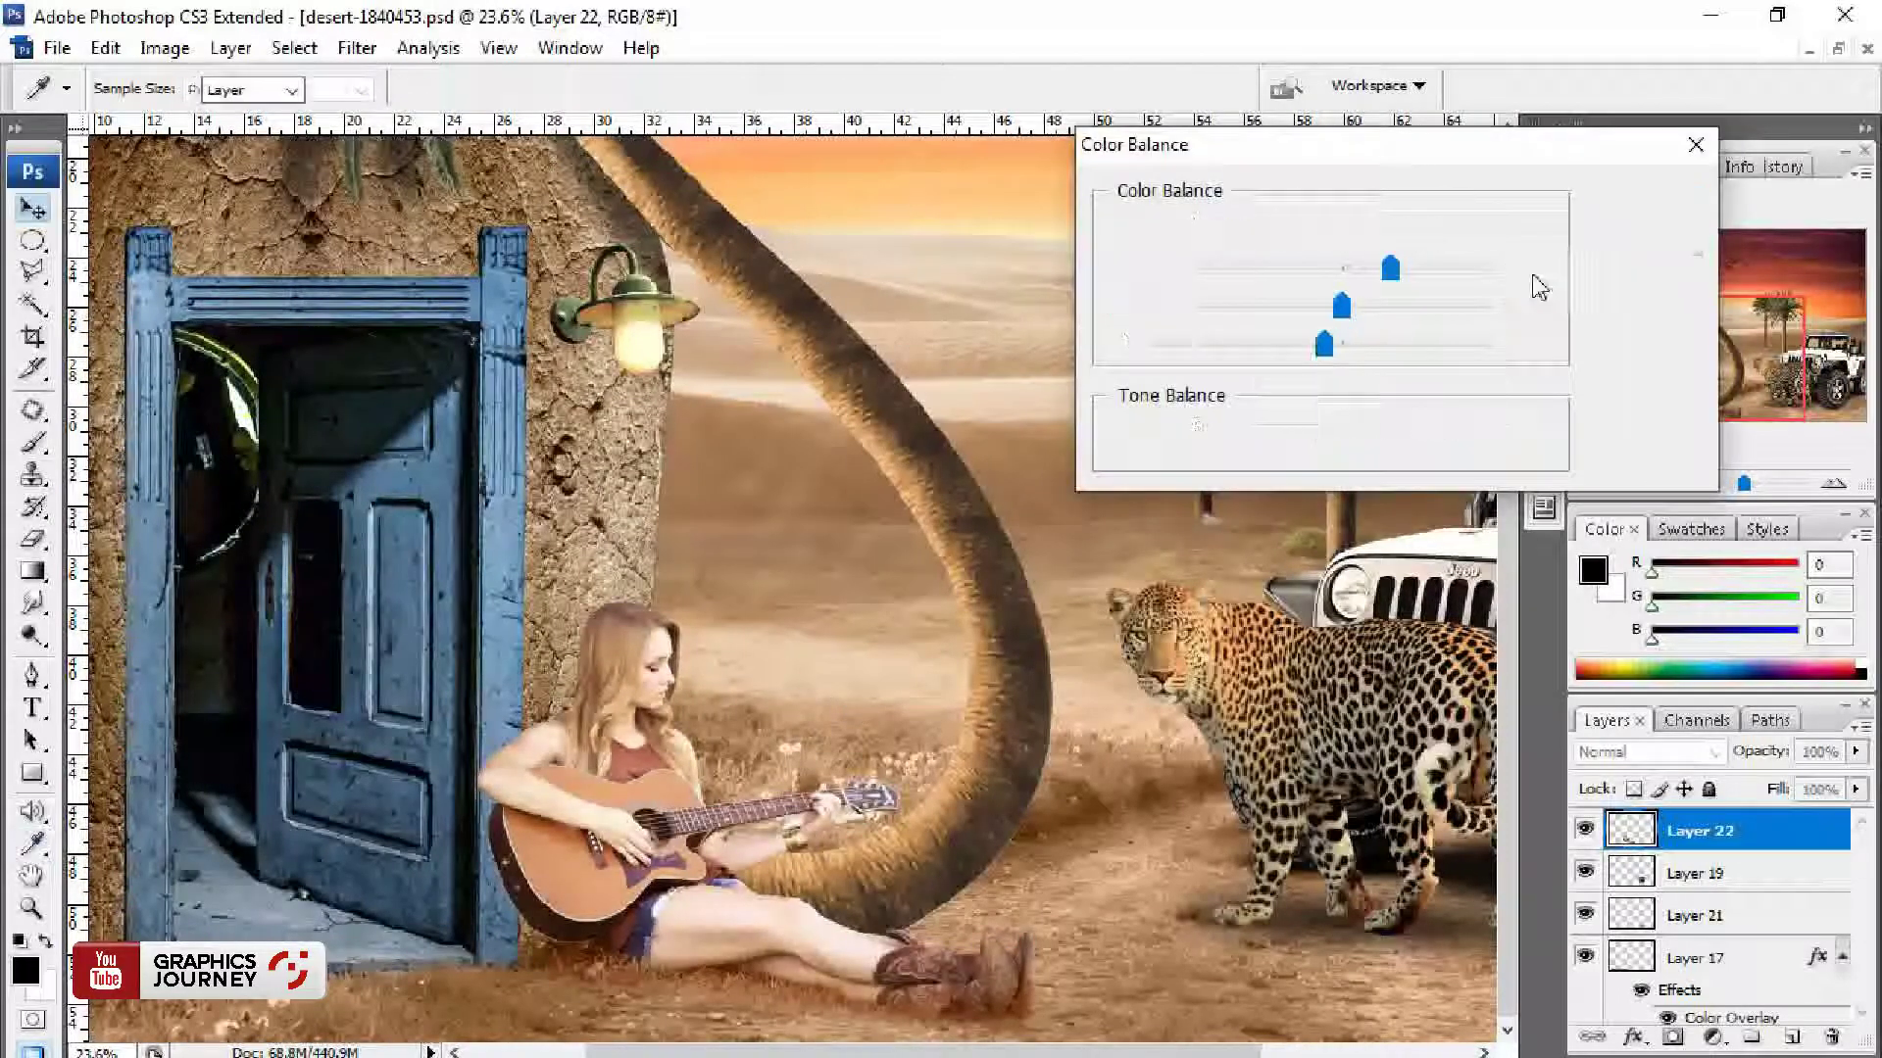
Step: Duplicate the girl layer, push it further toward yellow, erase edges, and merge both layers
key("ctrl+j")
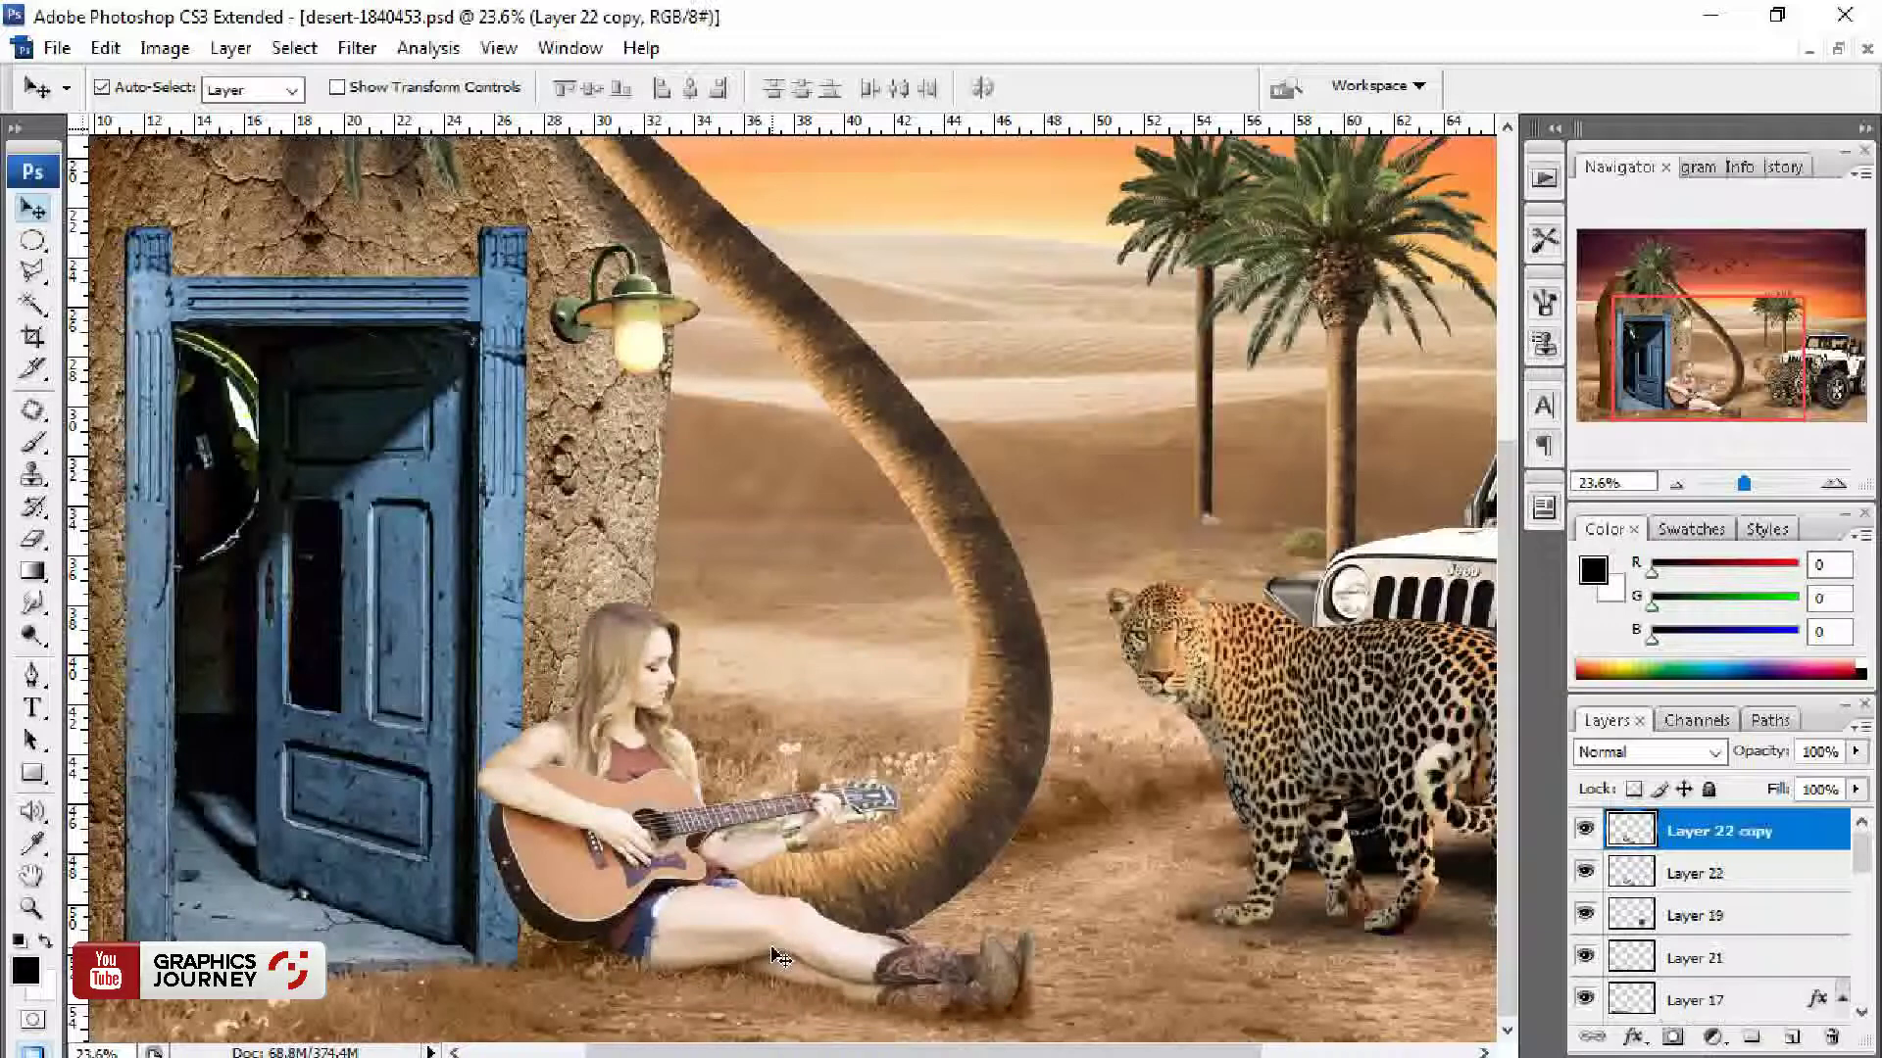
key("ctrl+b")
left_click_drag(1340, 343, 1311, 344)
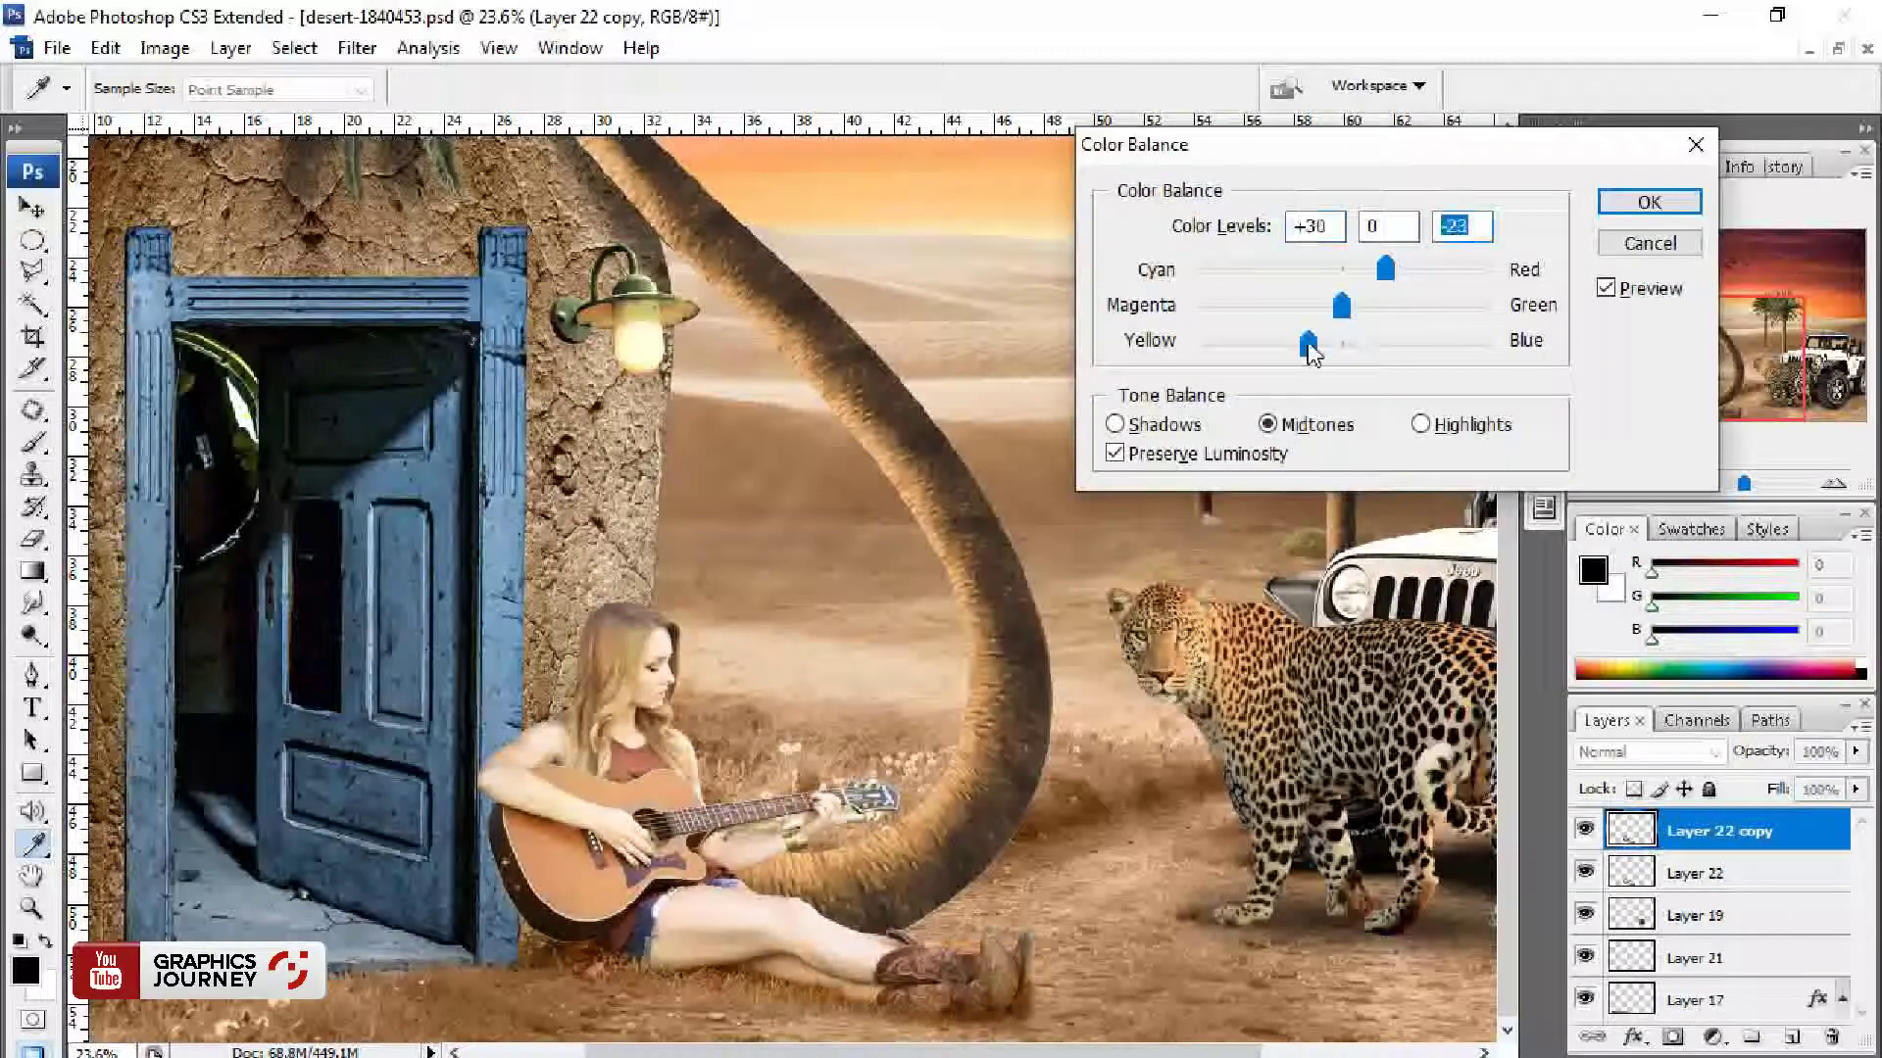
left_click(1649, 201)
key("e")
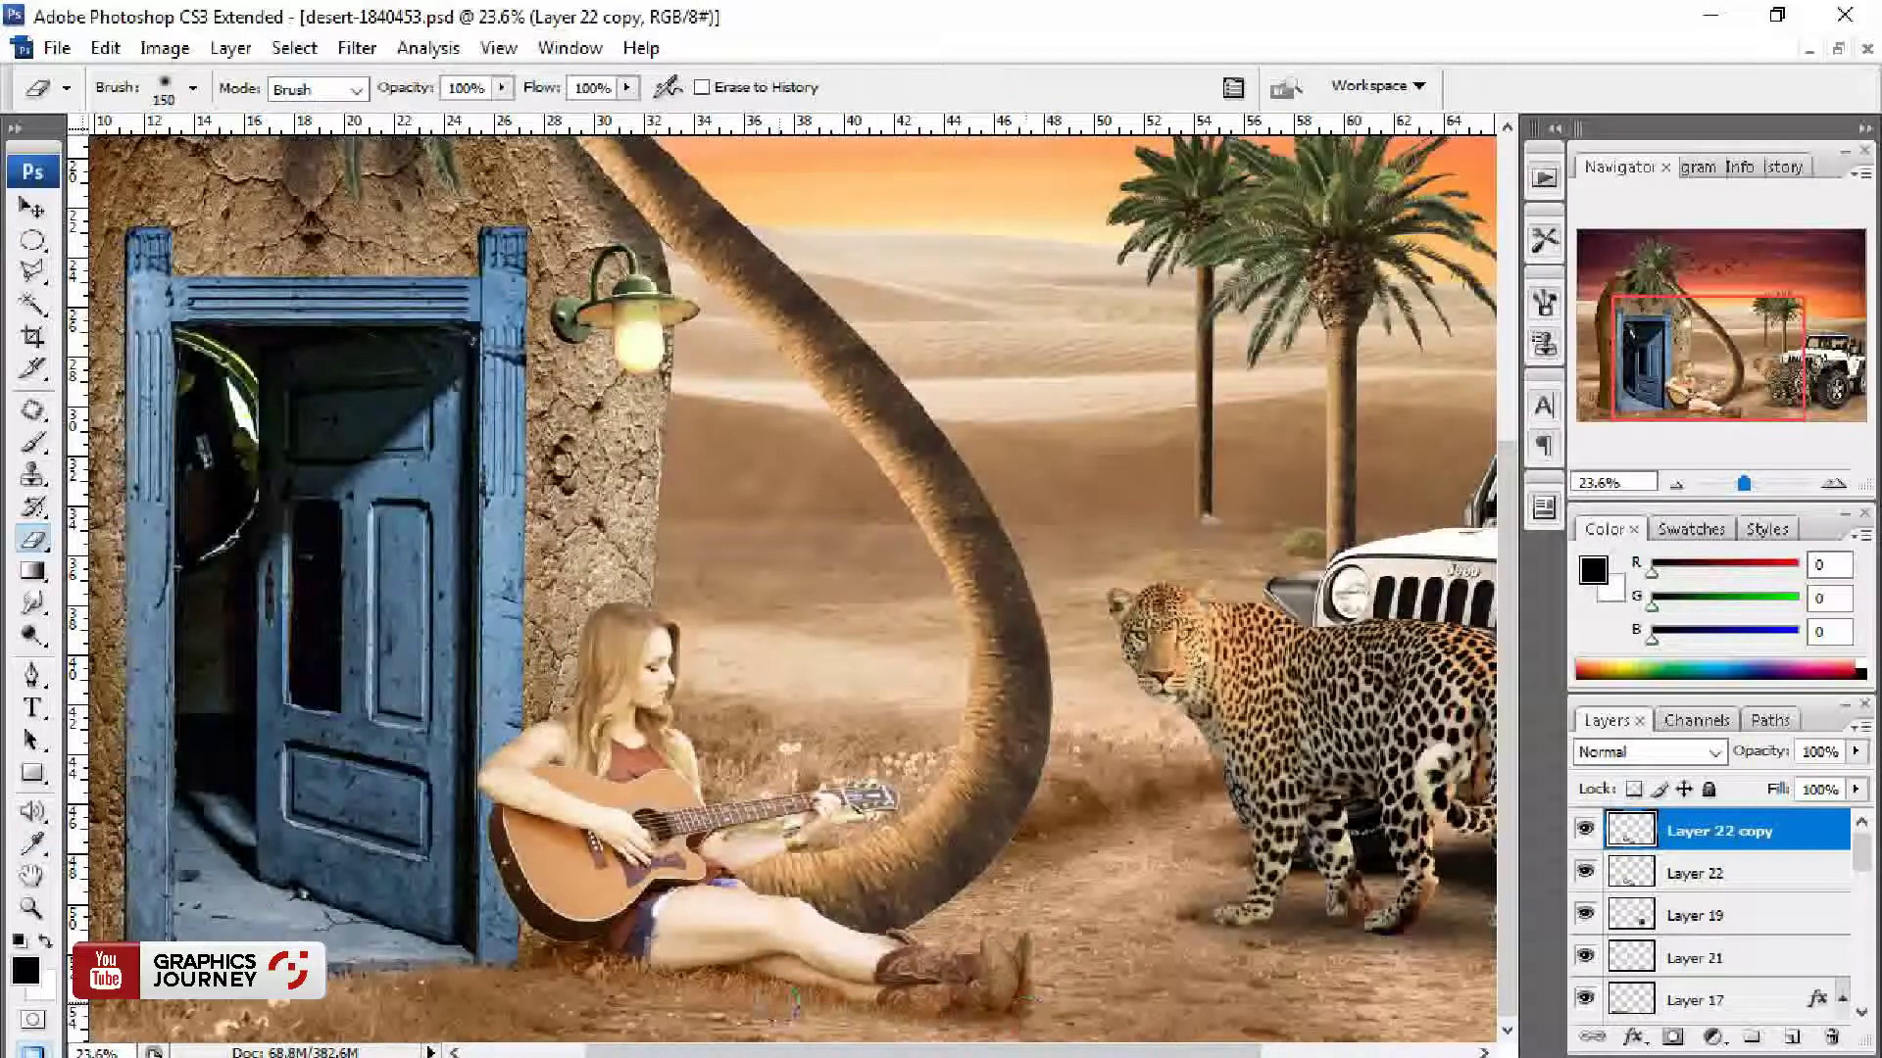
key("v")
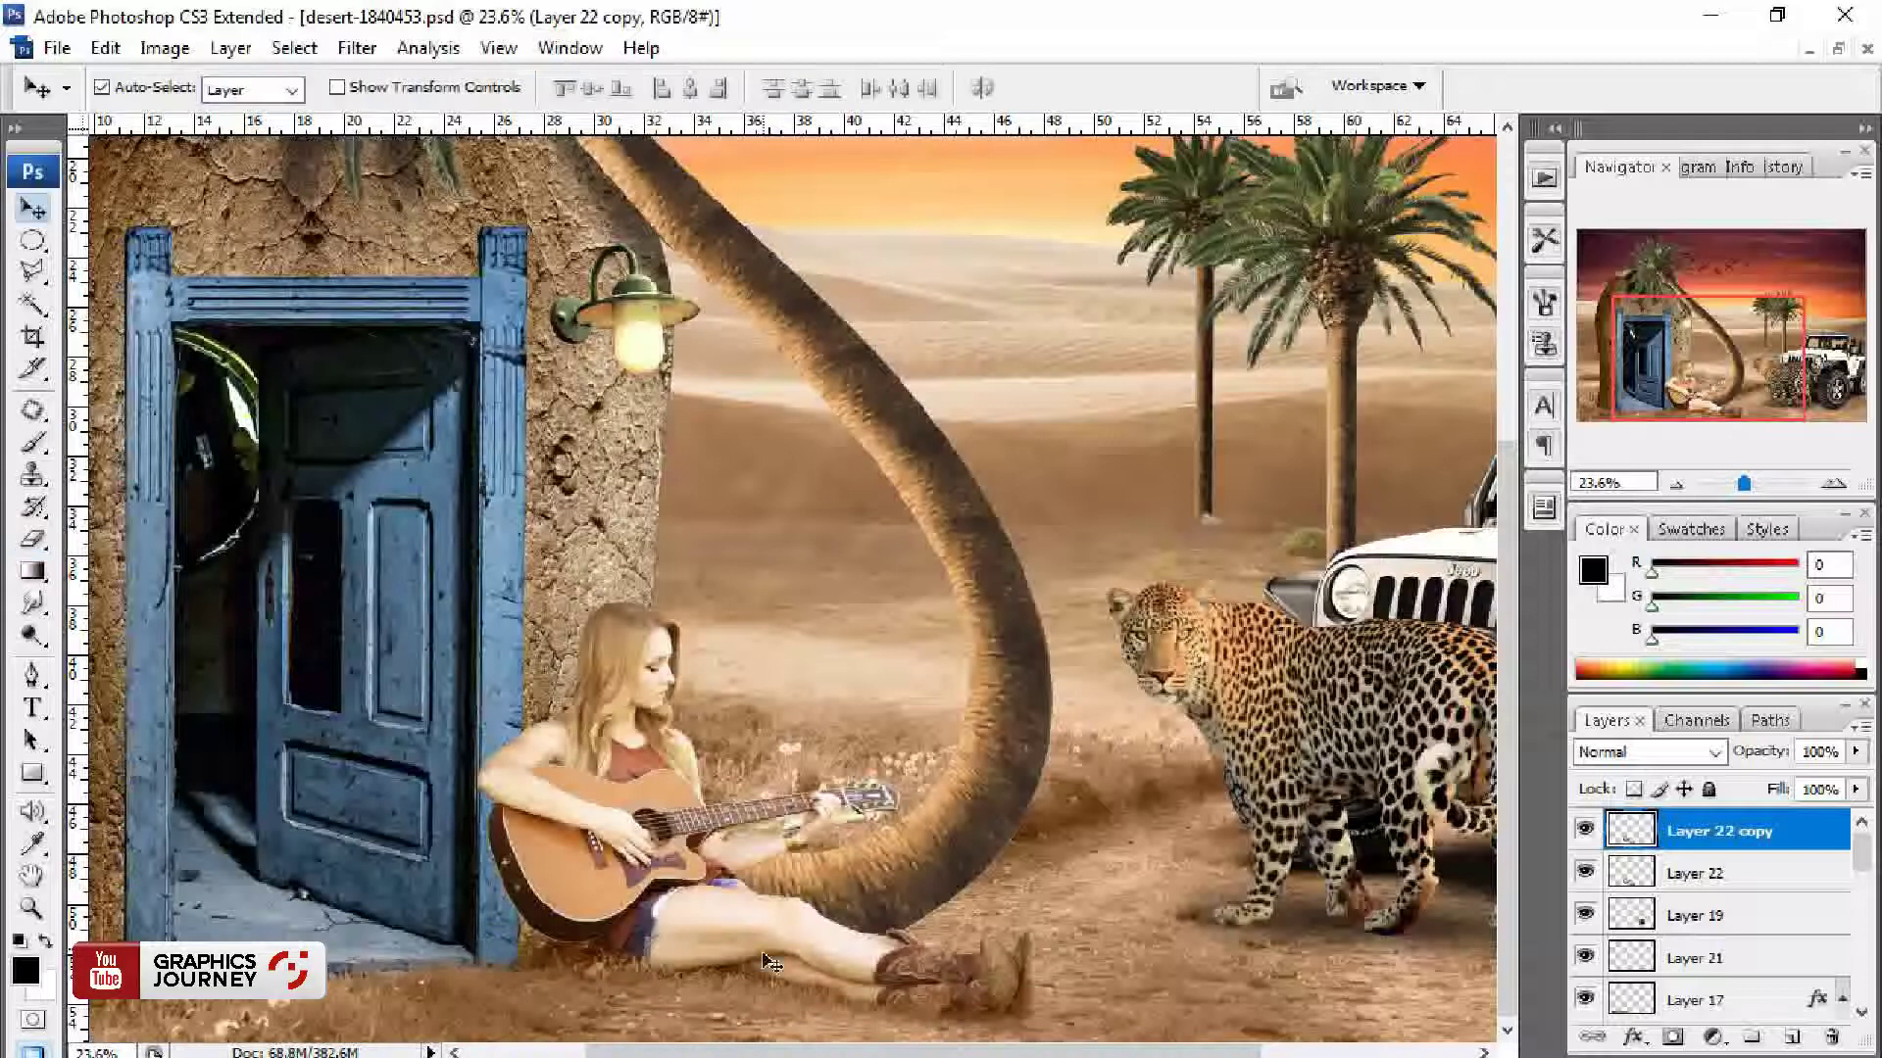
key("alt+shift+bracketleft")
key("ctrl+e")
Step: Zoom in and trace a Pen path behind the girl's hair, back and guitar
key("ctrl+0")
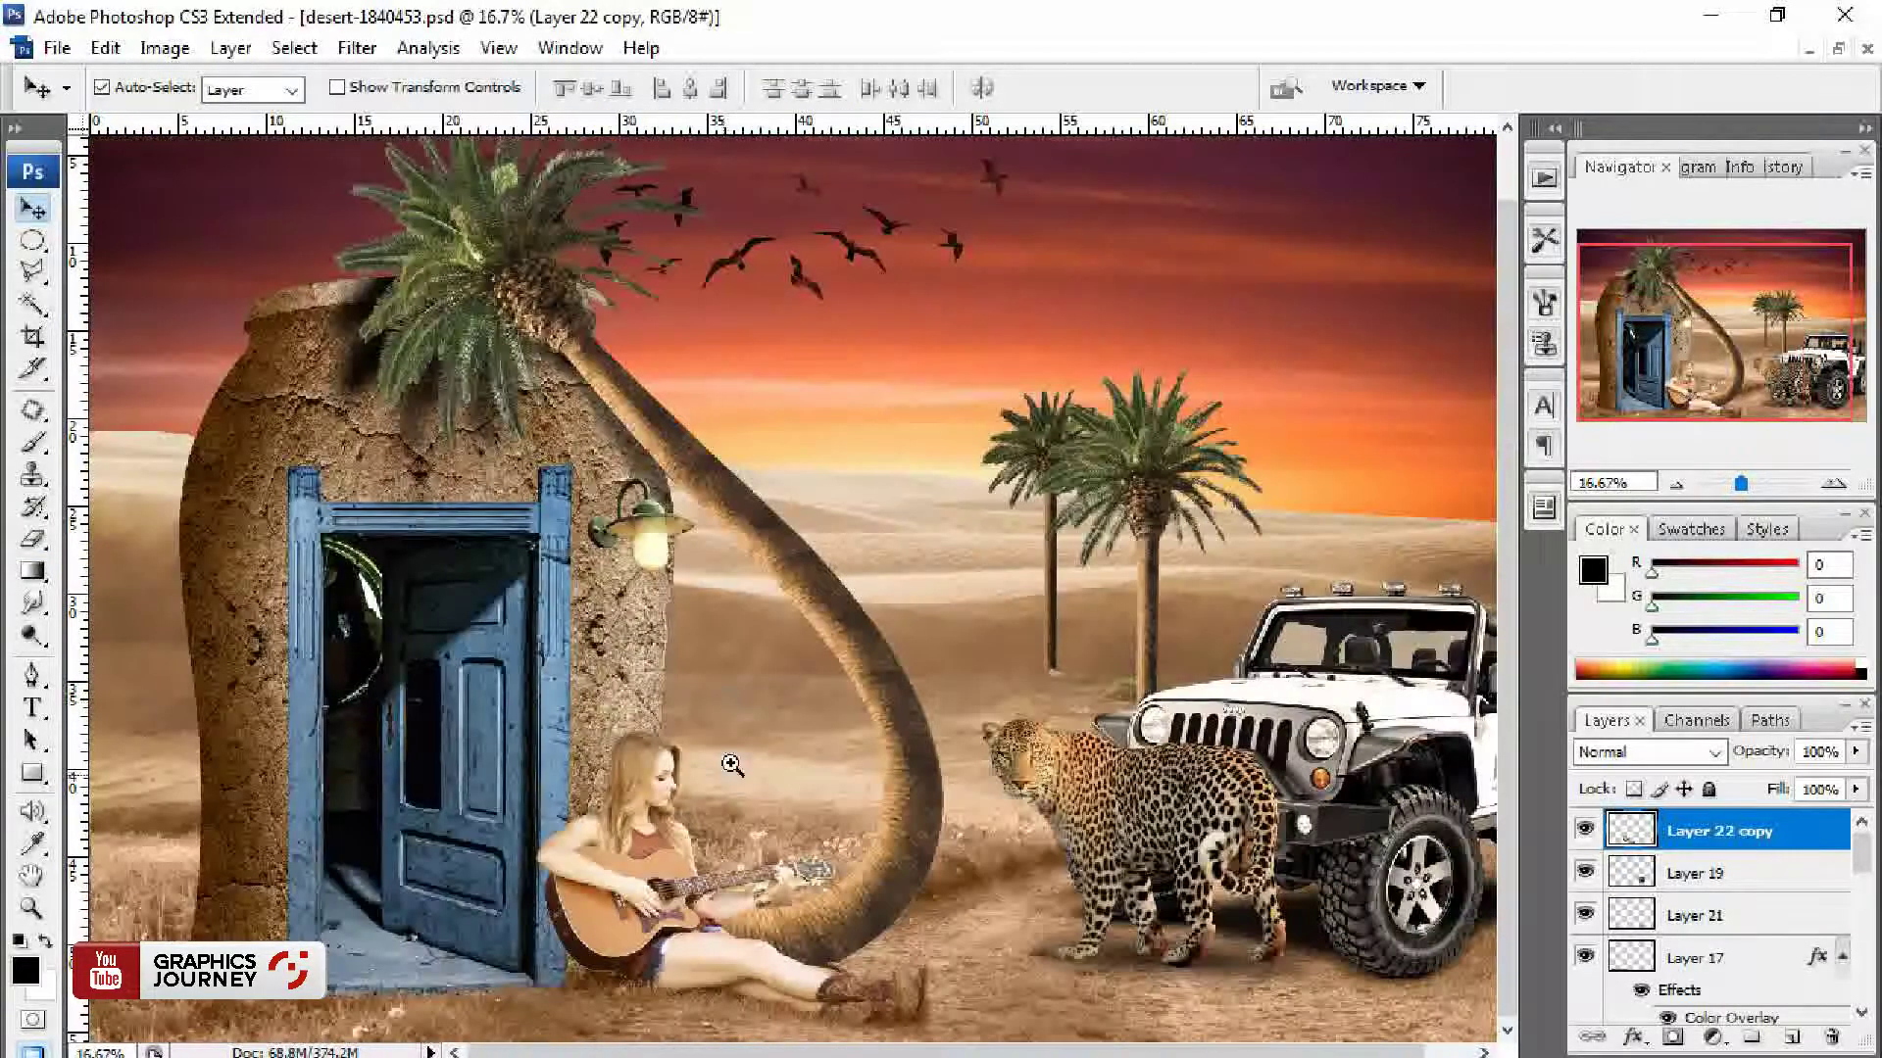
left_click_drag(294, 705, 833, 1029)
key("p")
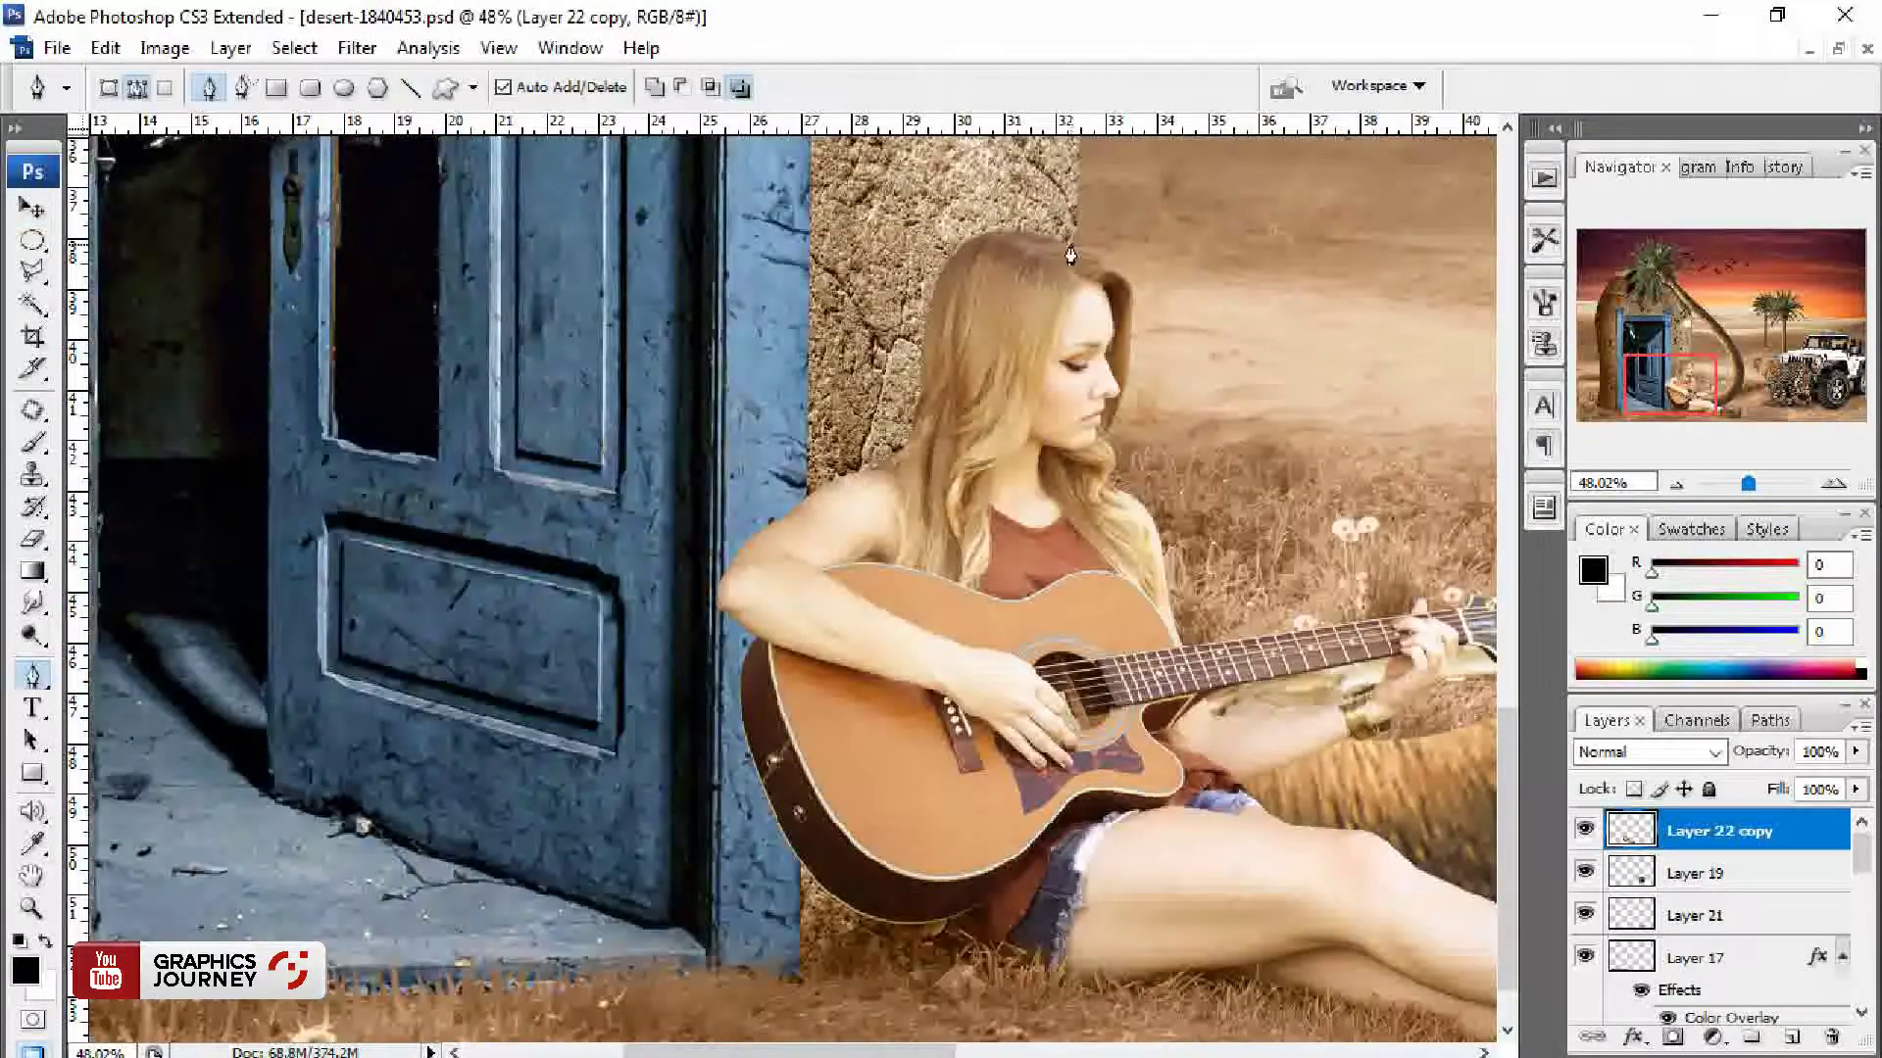
left_click(939, 290)
left_click_drag(899, 384, 846, 502)
left_click(785, 565)
left_click(715, 624)
left_click_drag(777, 675, 745, 775)
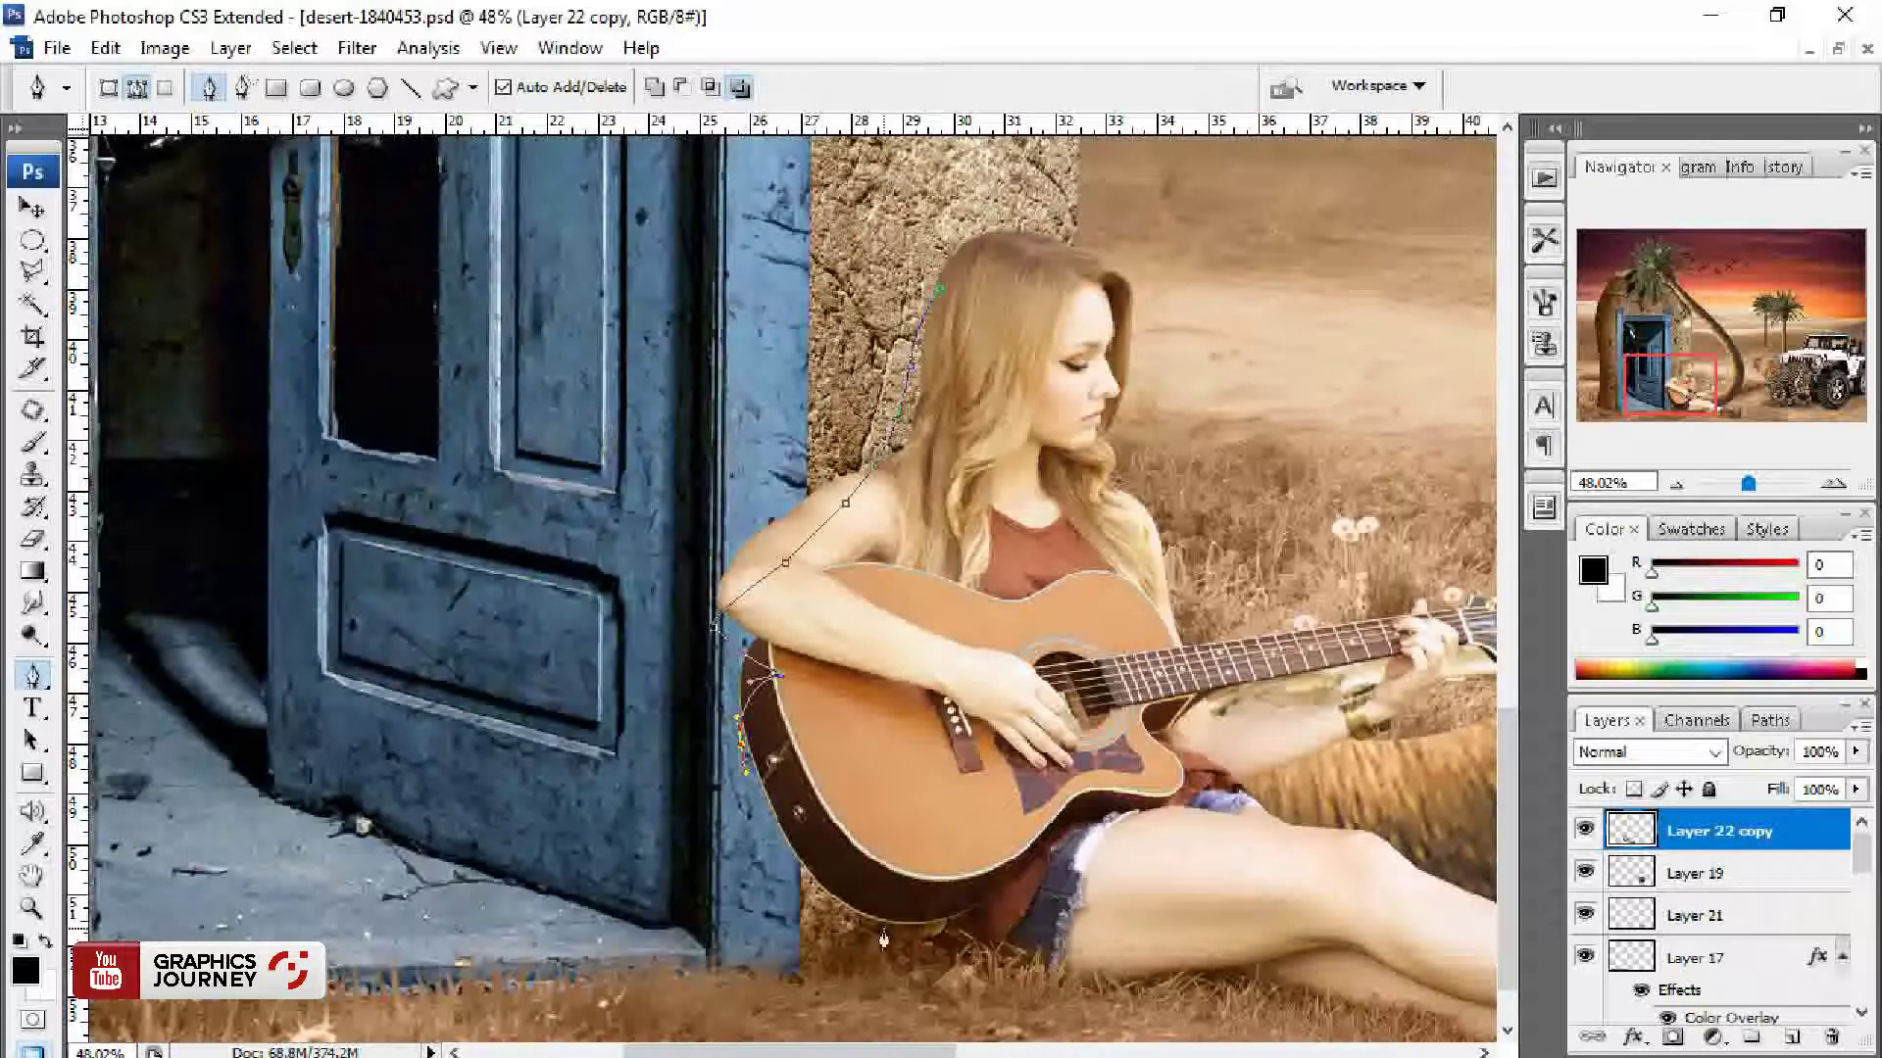
left_click_drag(908, 927, 1068, 933)
left_click_drag(1017, 722, 921, 594)
left_click(939, 291)
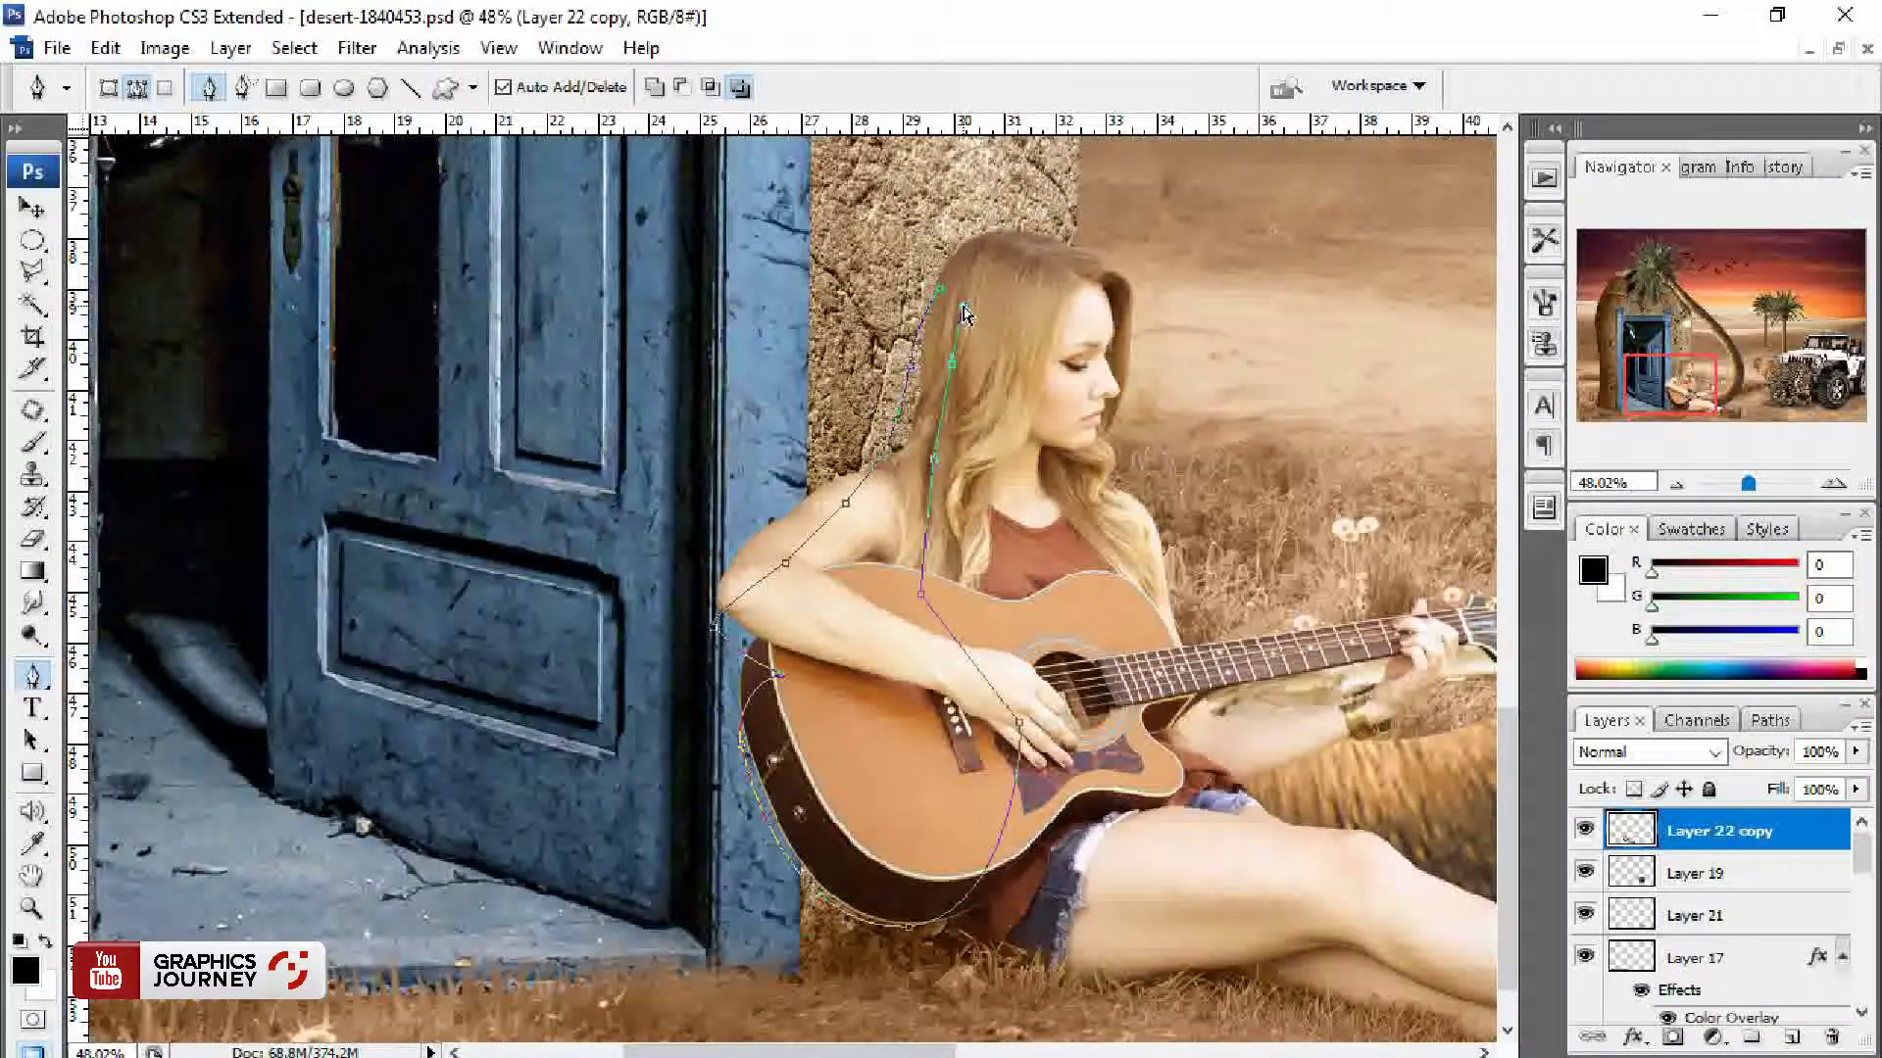
Step: Fill the path selection with black on a new layer placed beneath the girl
key("ctrl+Return")
key("v")
key("ctrl+alt+j")
key("Return")
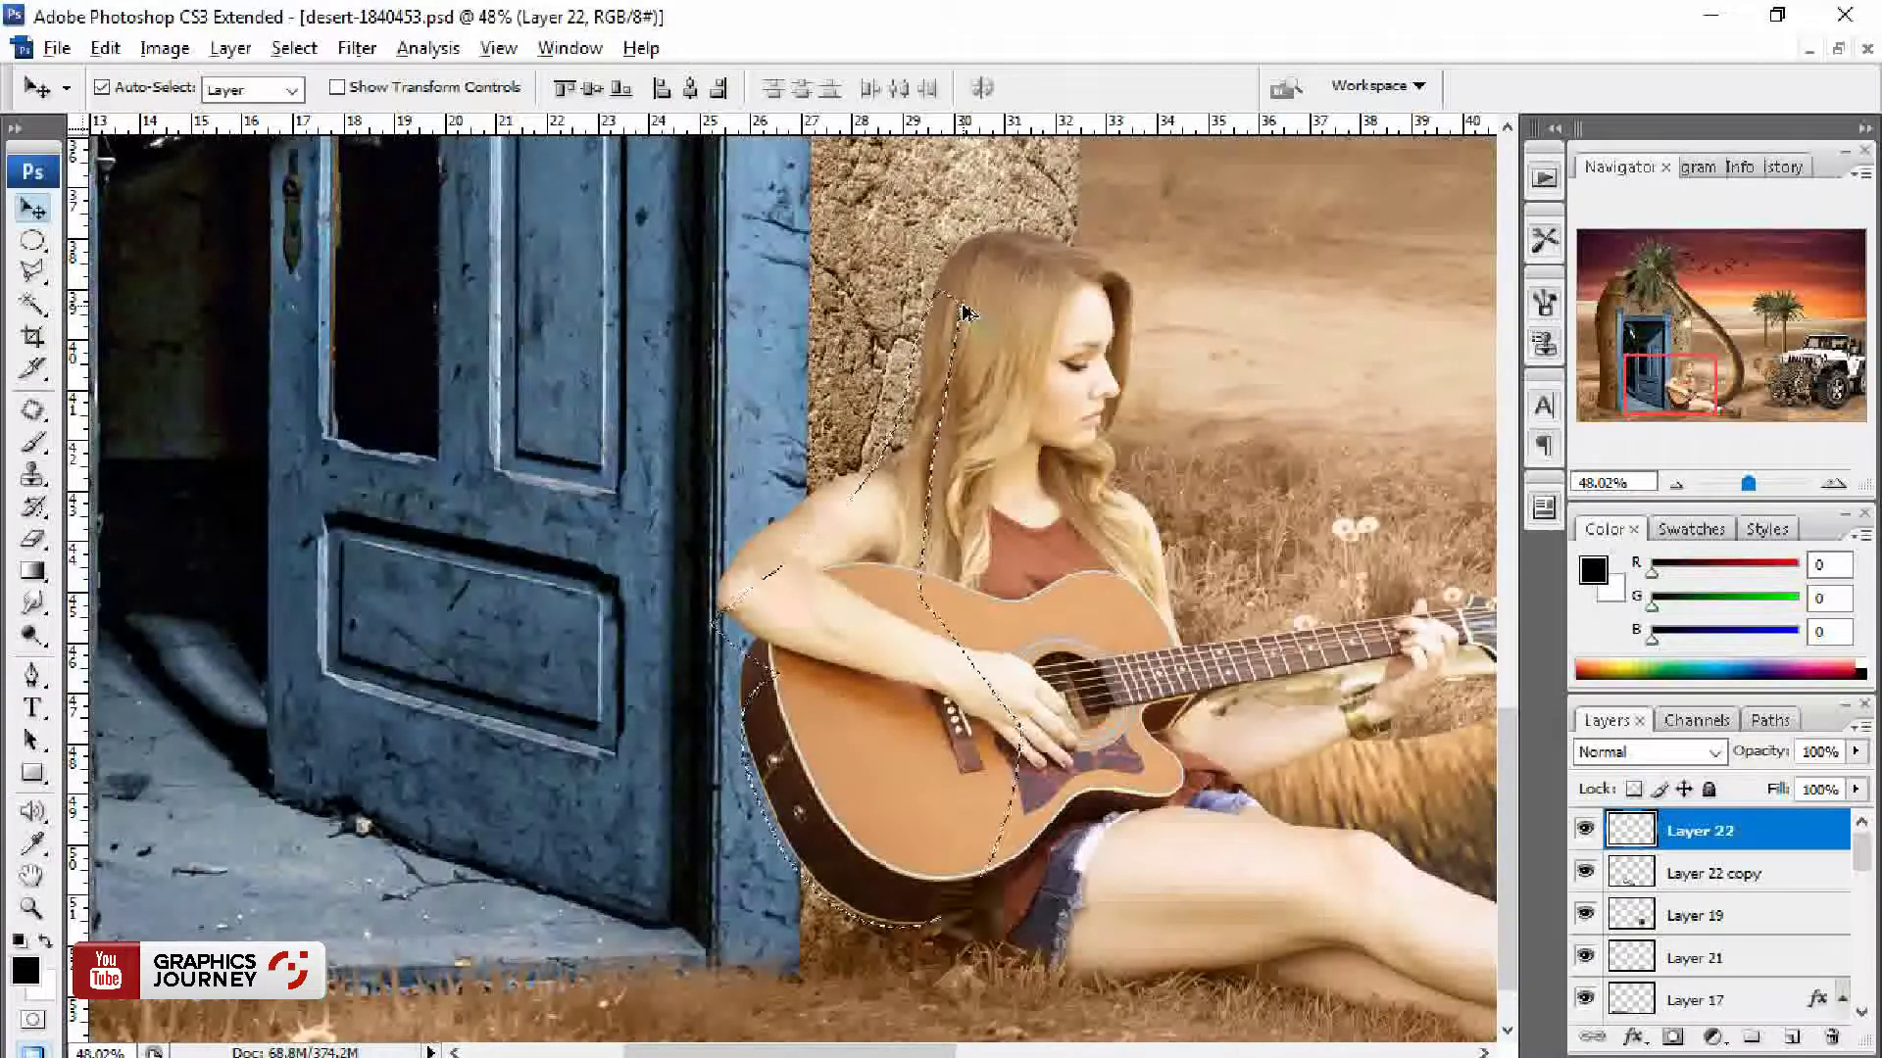
key("alt+BackSpace")
key("ctrl+d")
key("alt+bracketleft")
key("ctrl+bracketright")
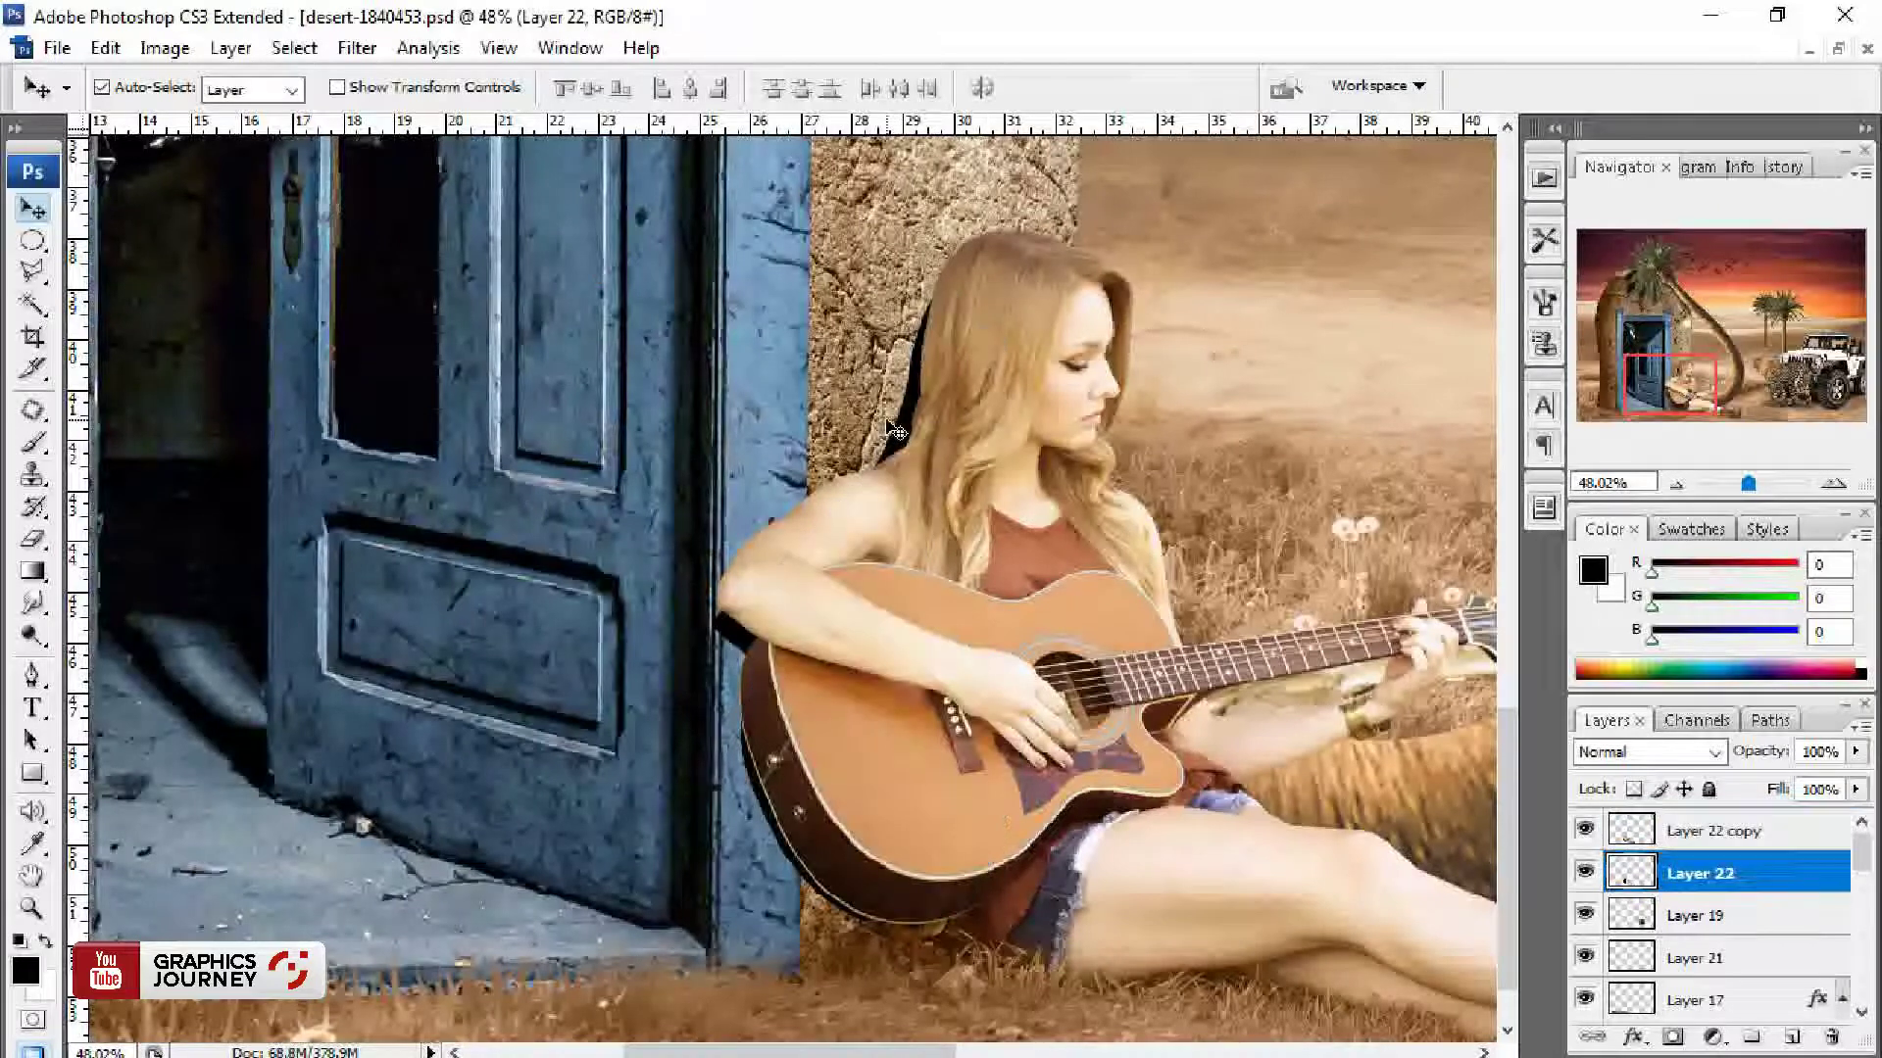
key("alt+bracketleft")
Step: Blur the girl's shadow with a 28.9 px Gaussian Blur and fit the composite on screen
left_click(357, 48)
left_click(770, 451)
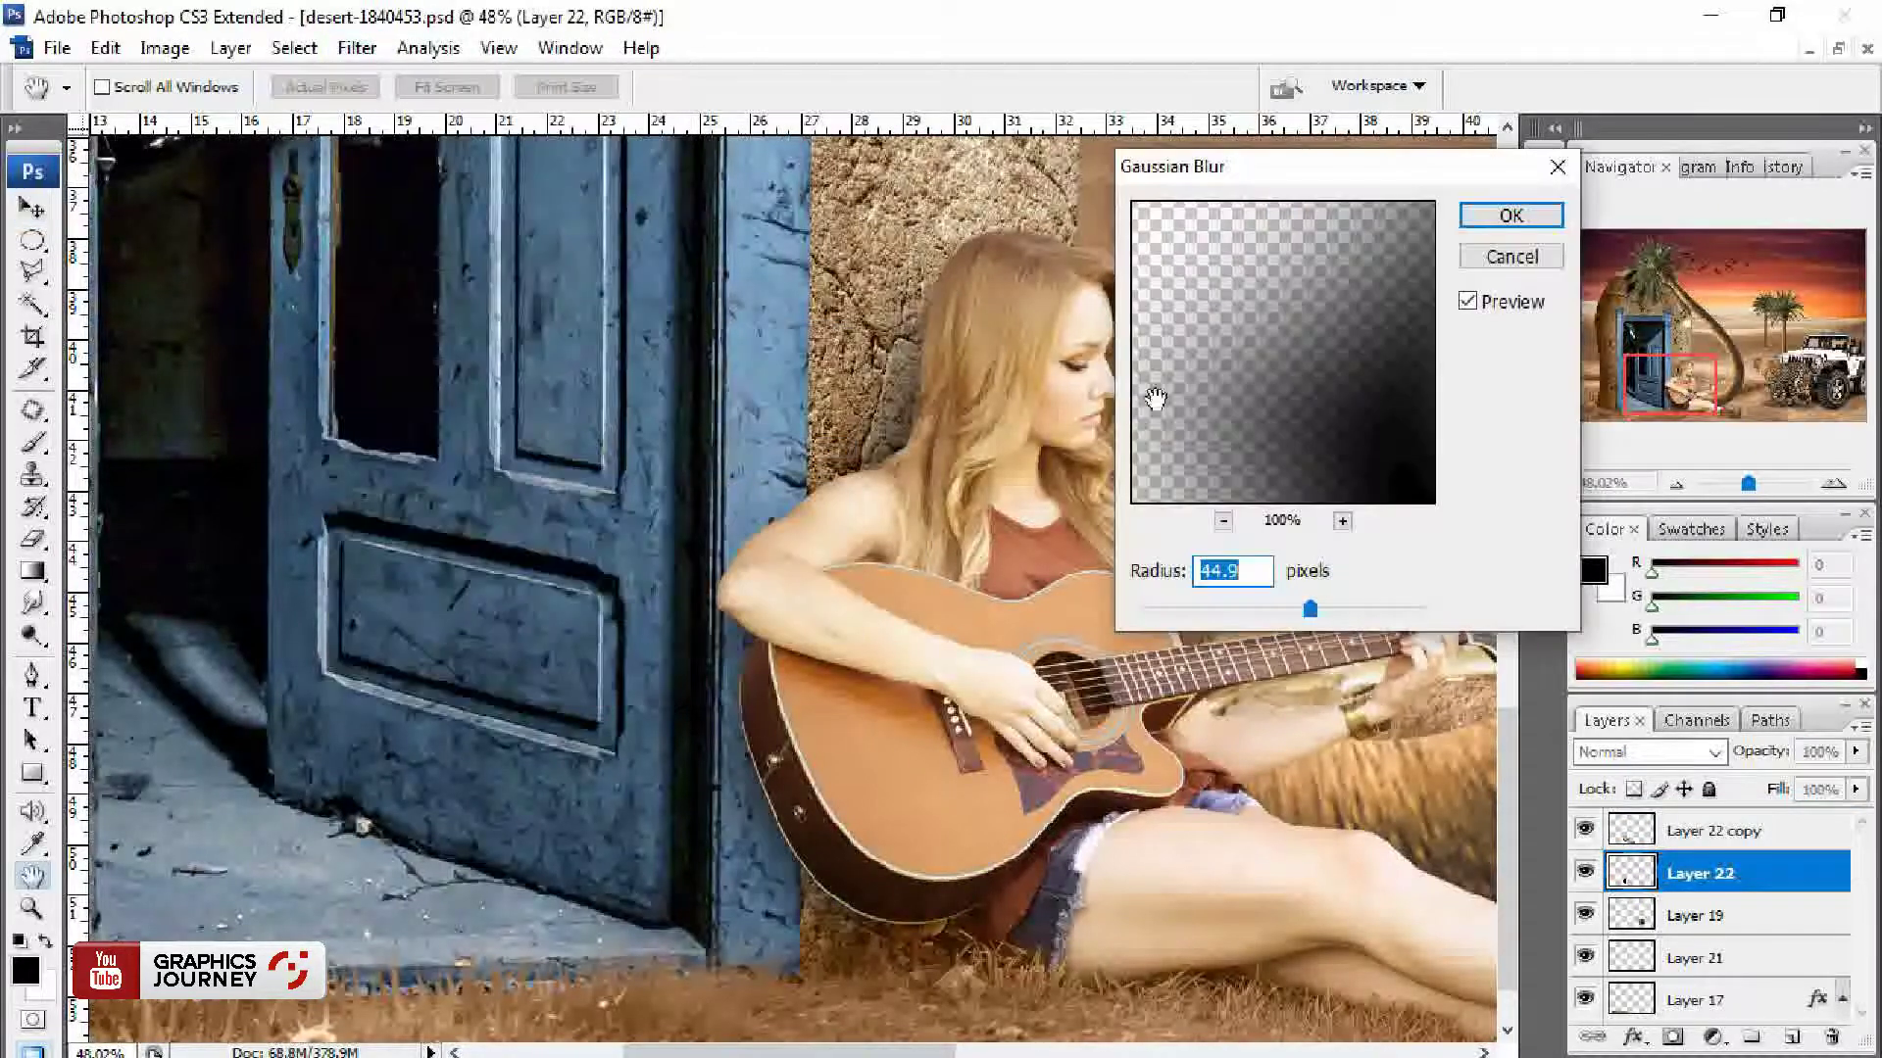
left_click_drag(1315, 608, 1286, 616)
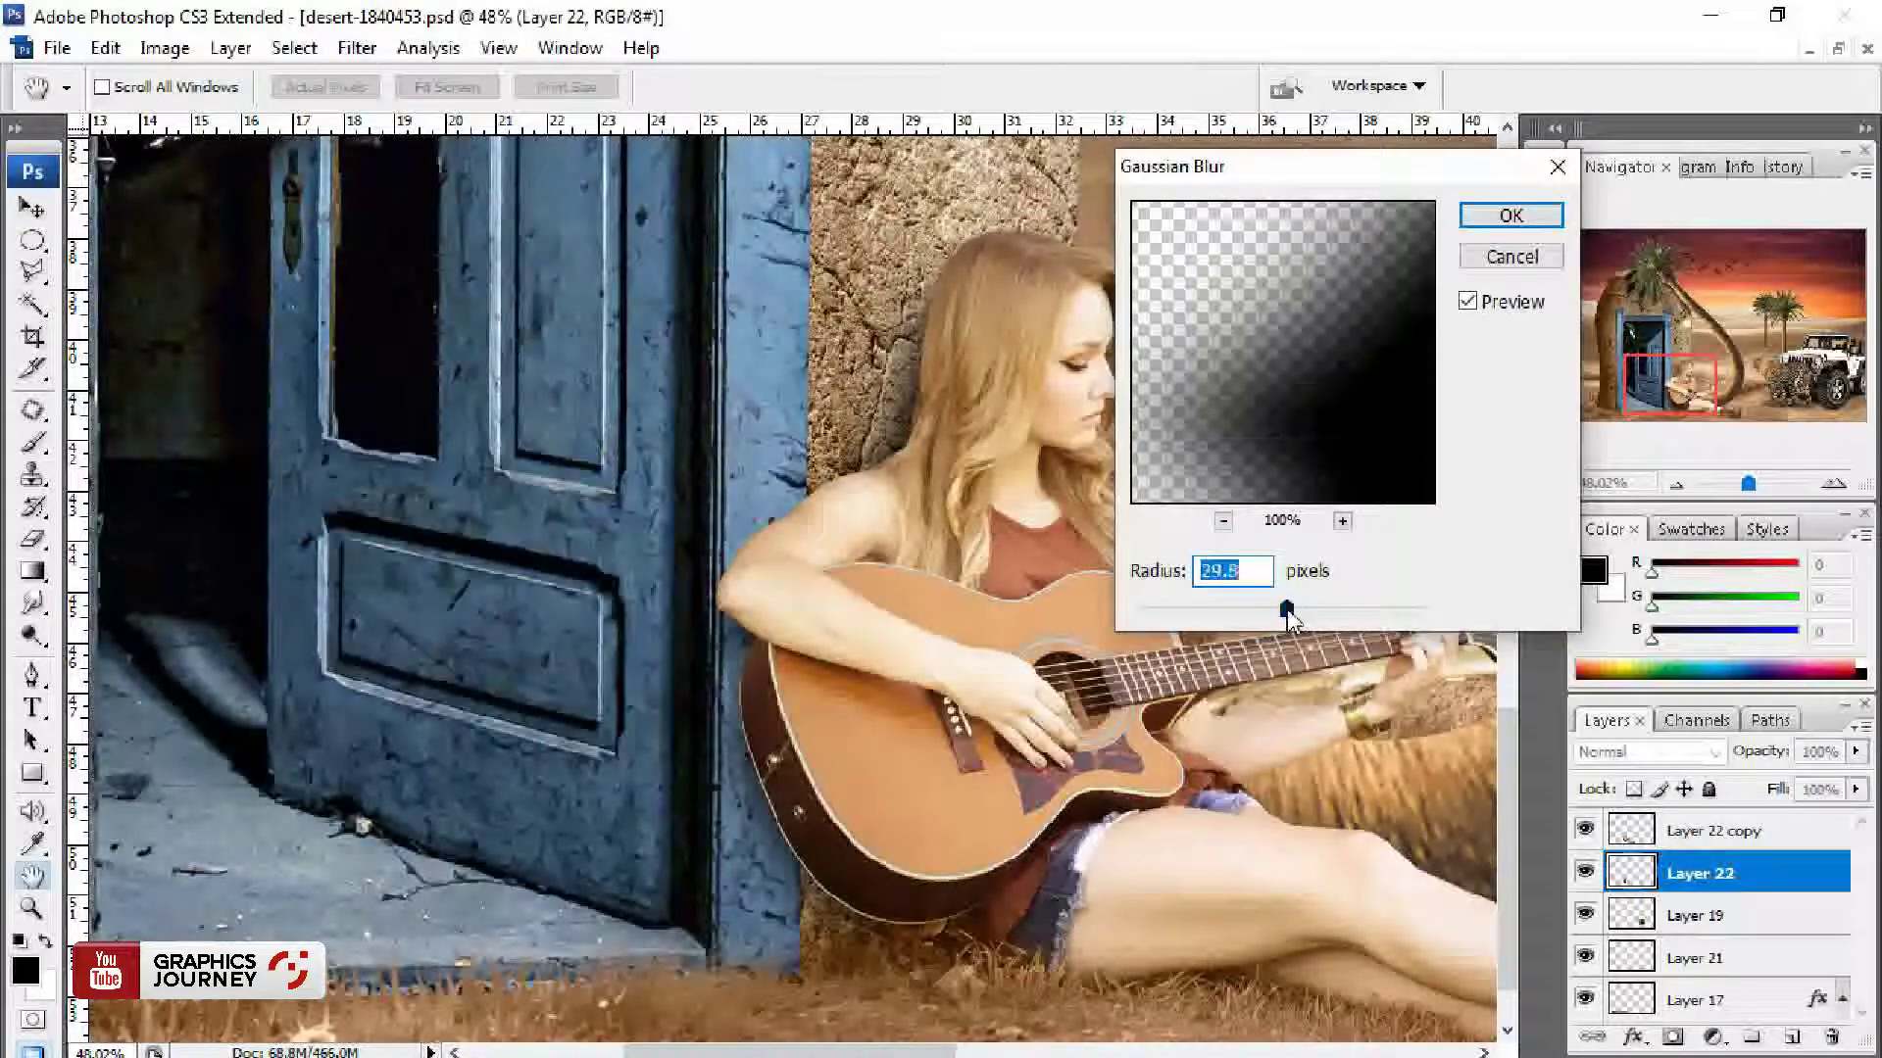
key("Return")
key("v")
key("ctrl+0")
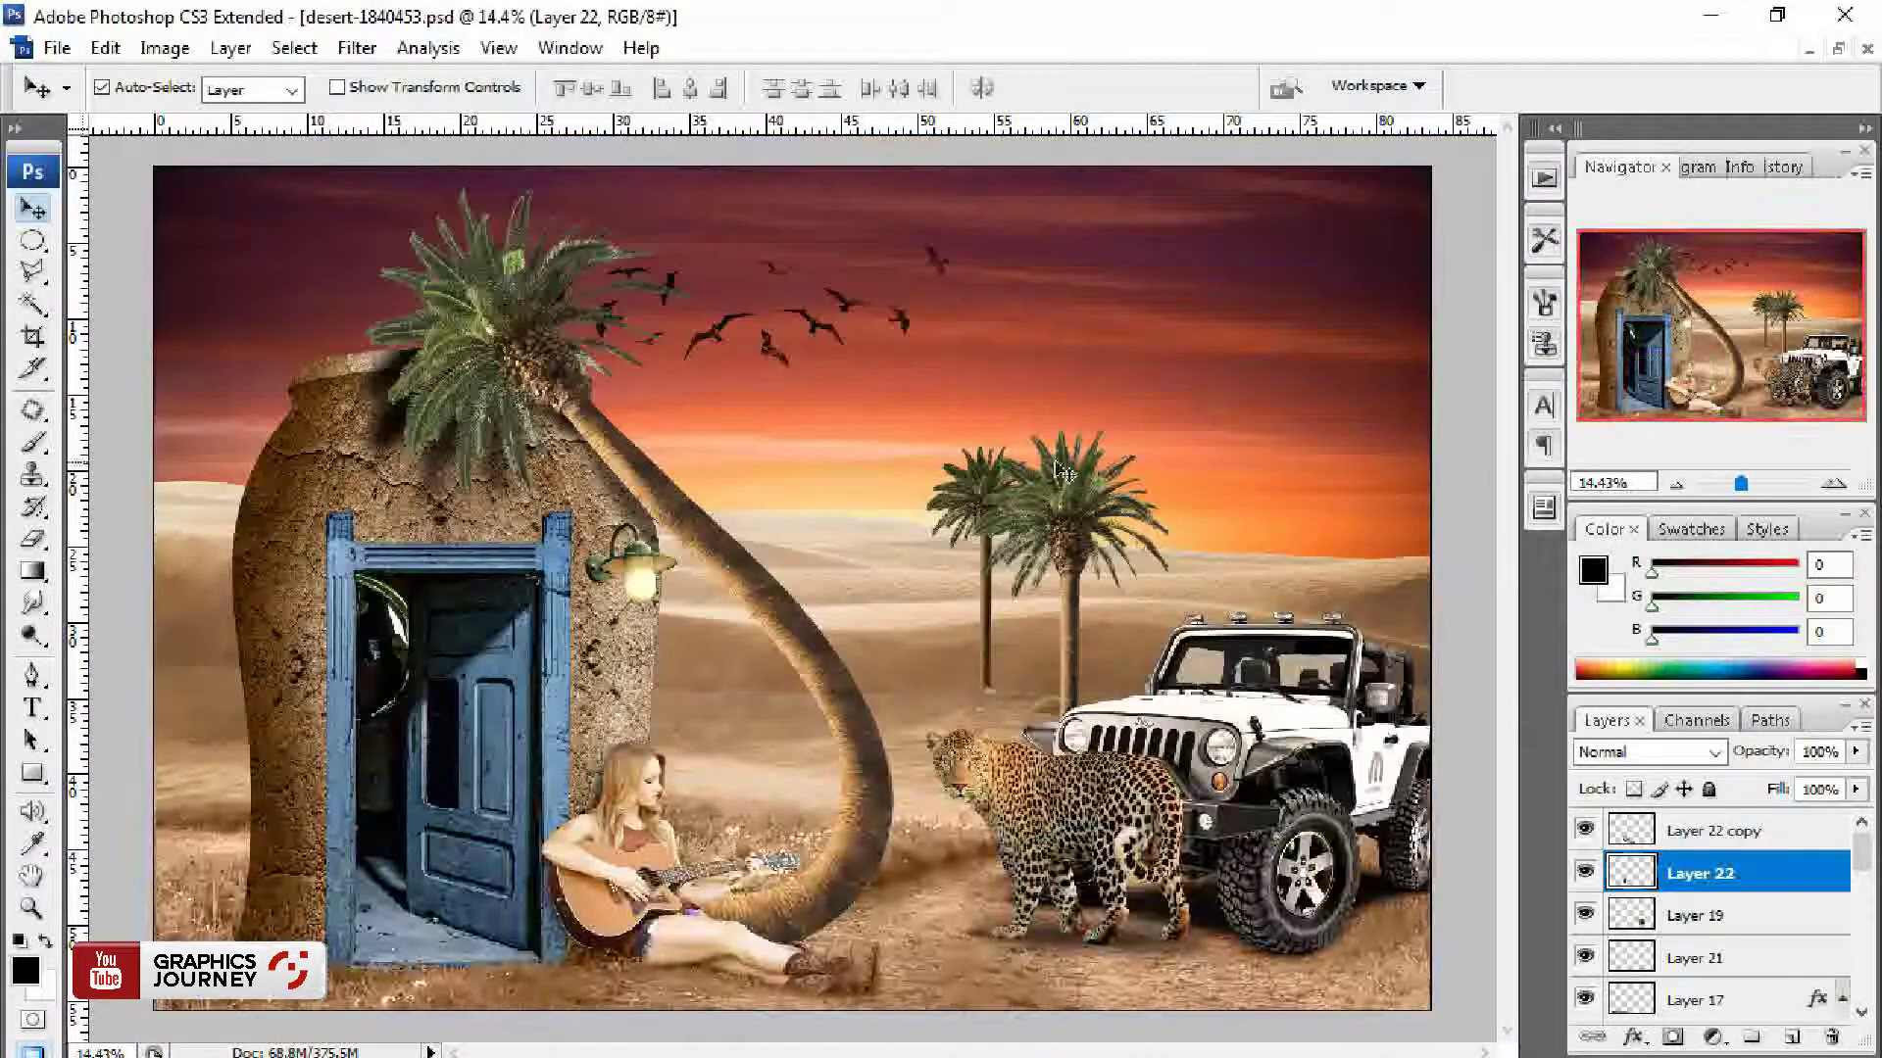
scroll(895, 677, "up", 2)
key("ctrl+0")
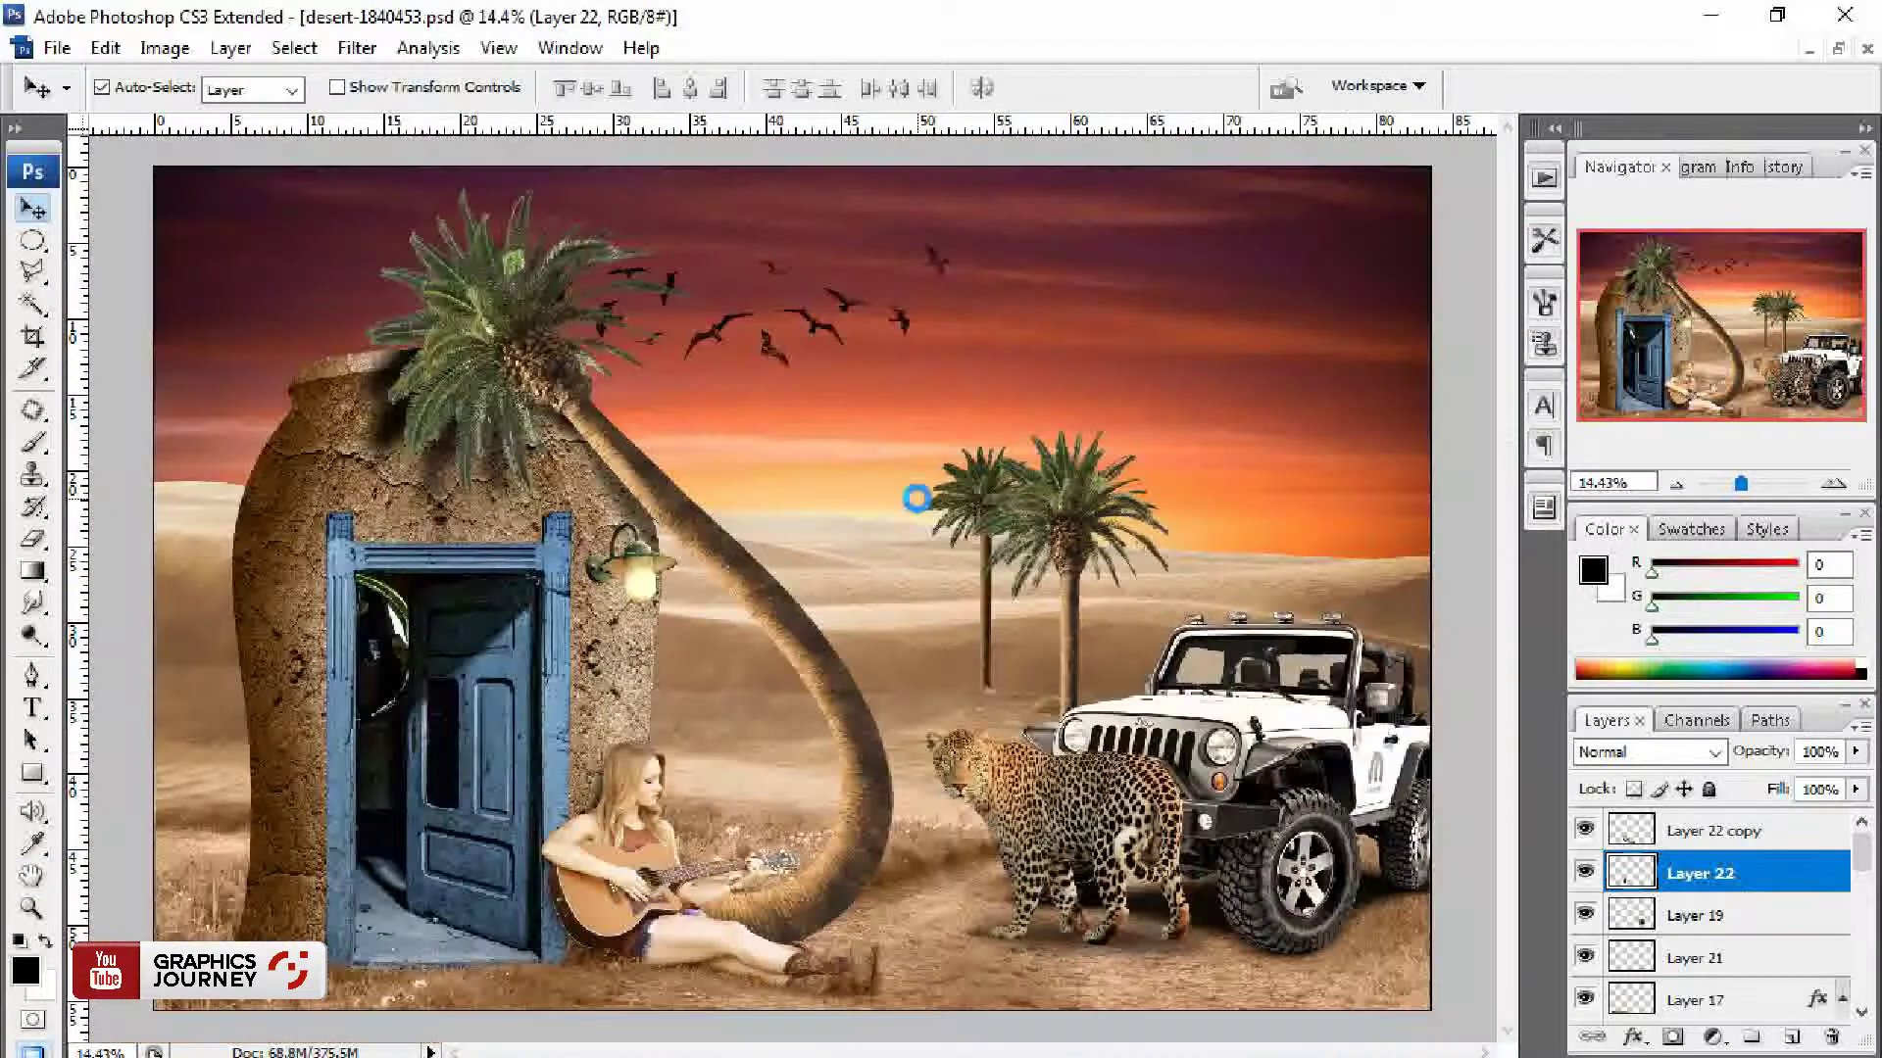